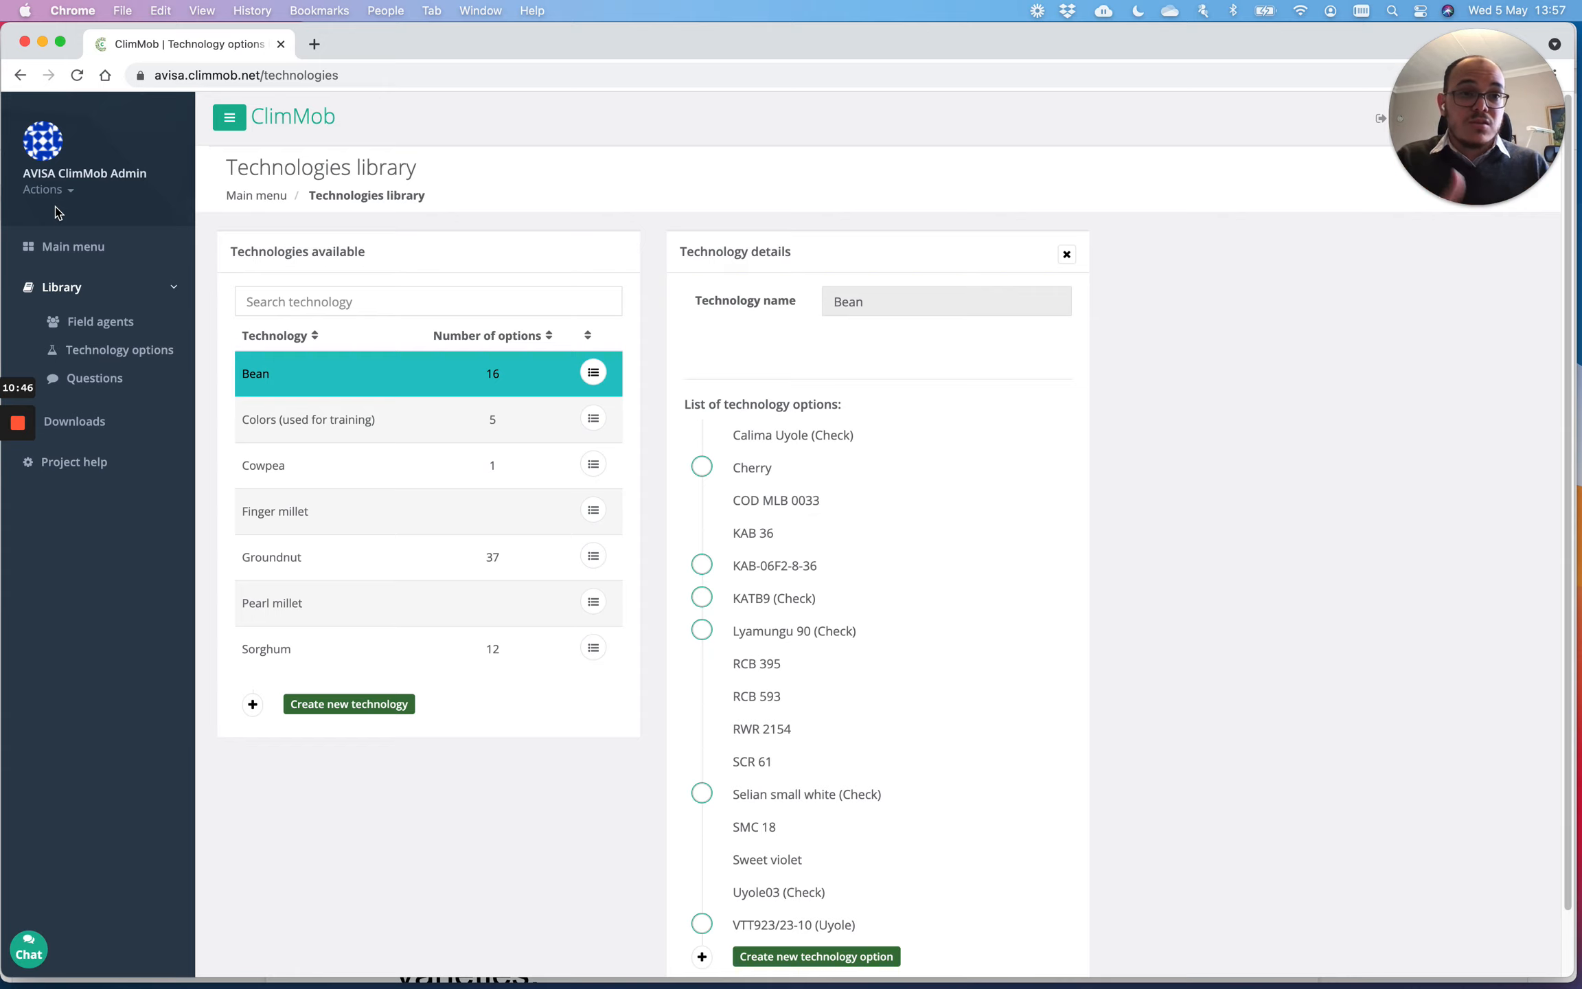
Step: From the main projects page, start a new project with code 'beantz'
{"action": "left_click", "coordinate": [117, 232]}
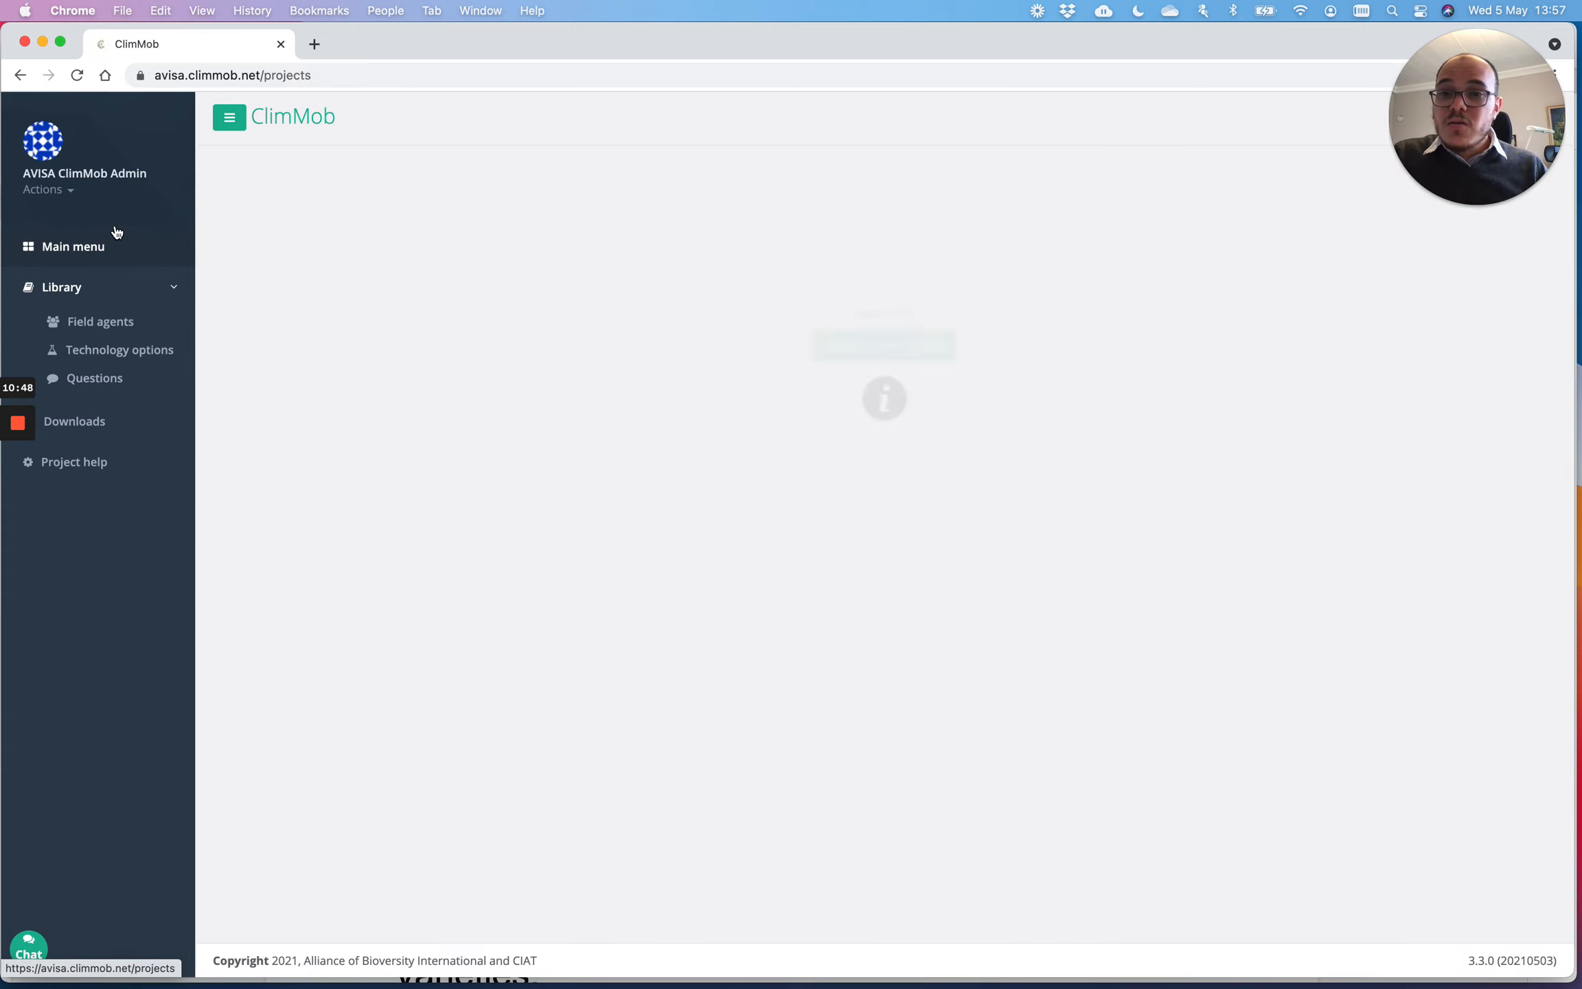
{"action": "left_click", "coordinate": [849, 364]}
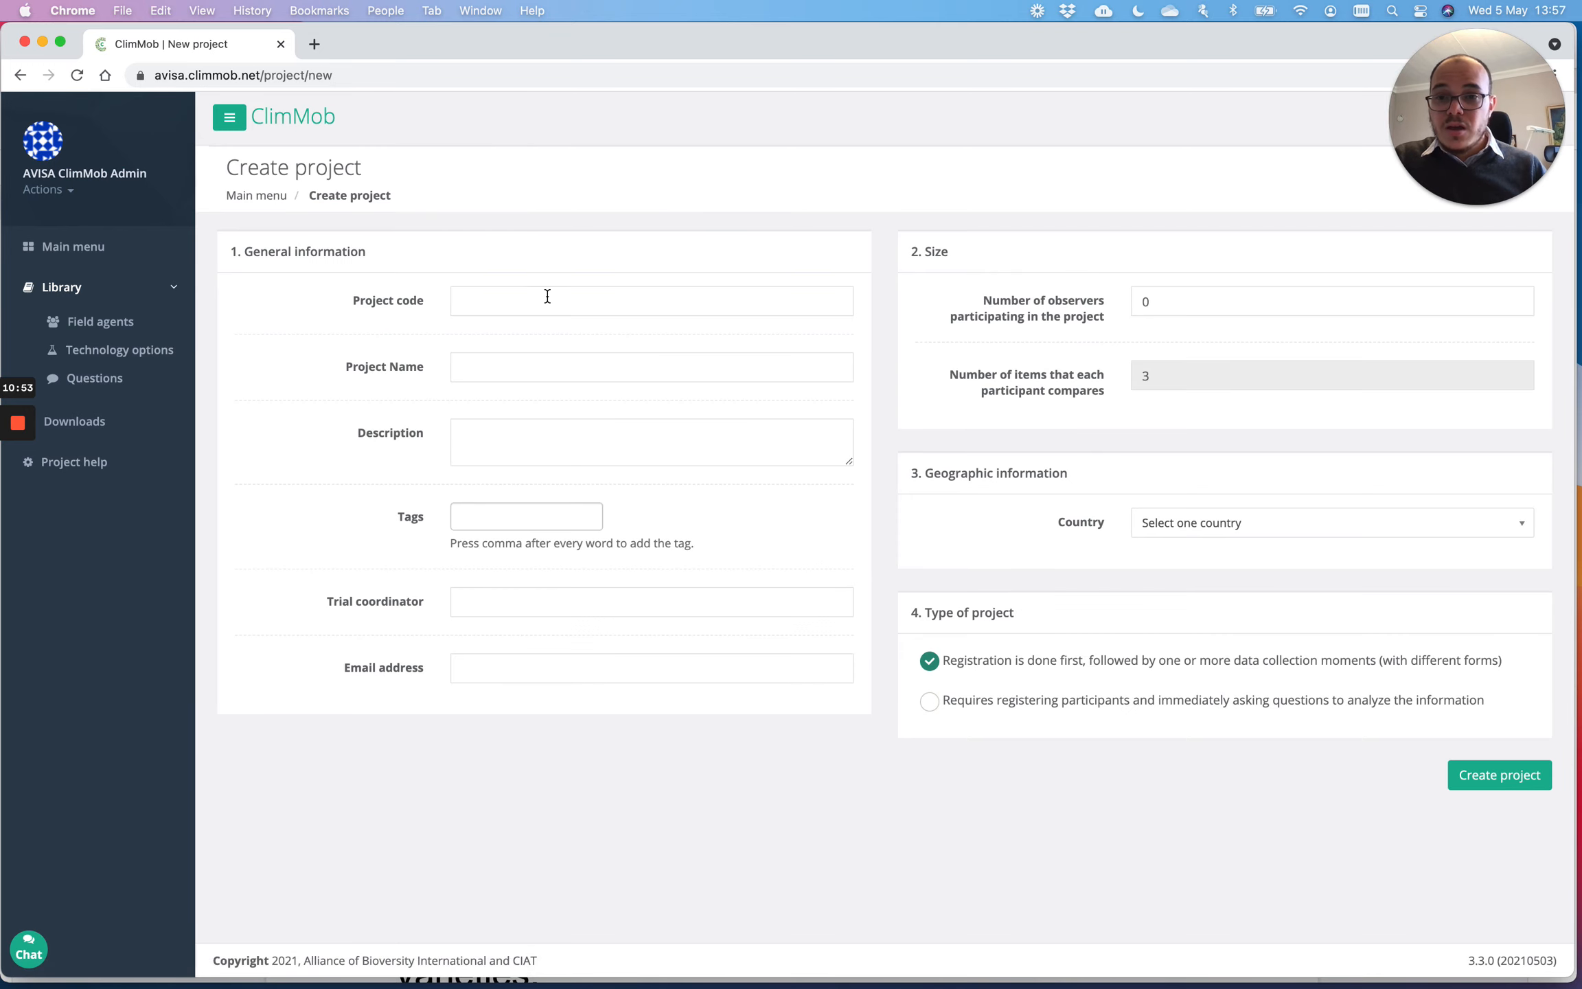
{"action": "left_click", "coordinate": [547, 296]}
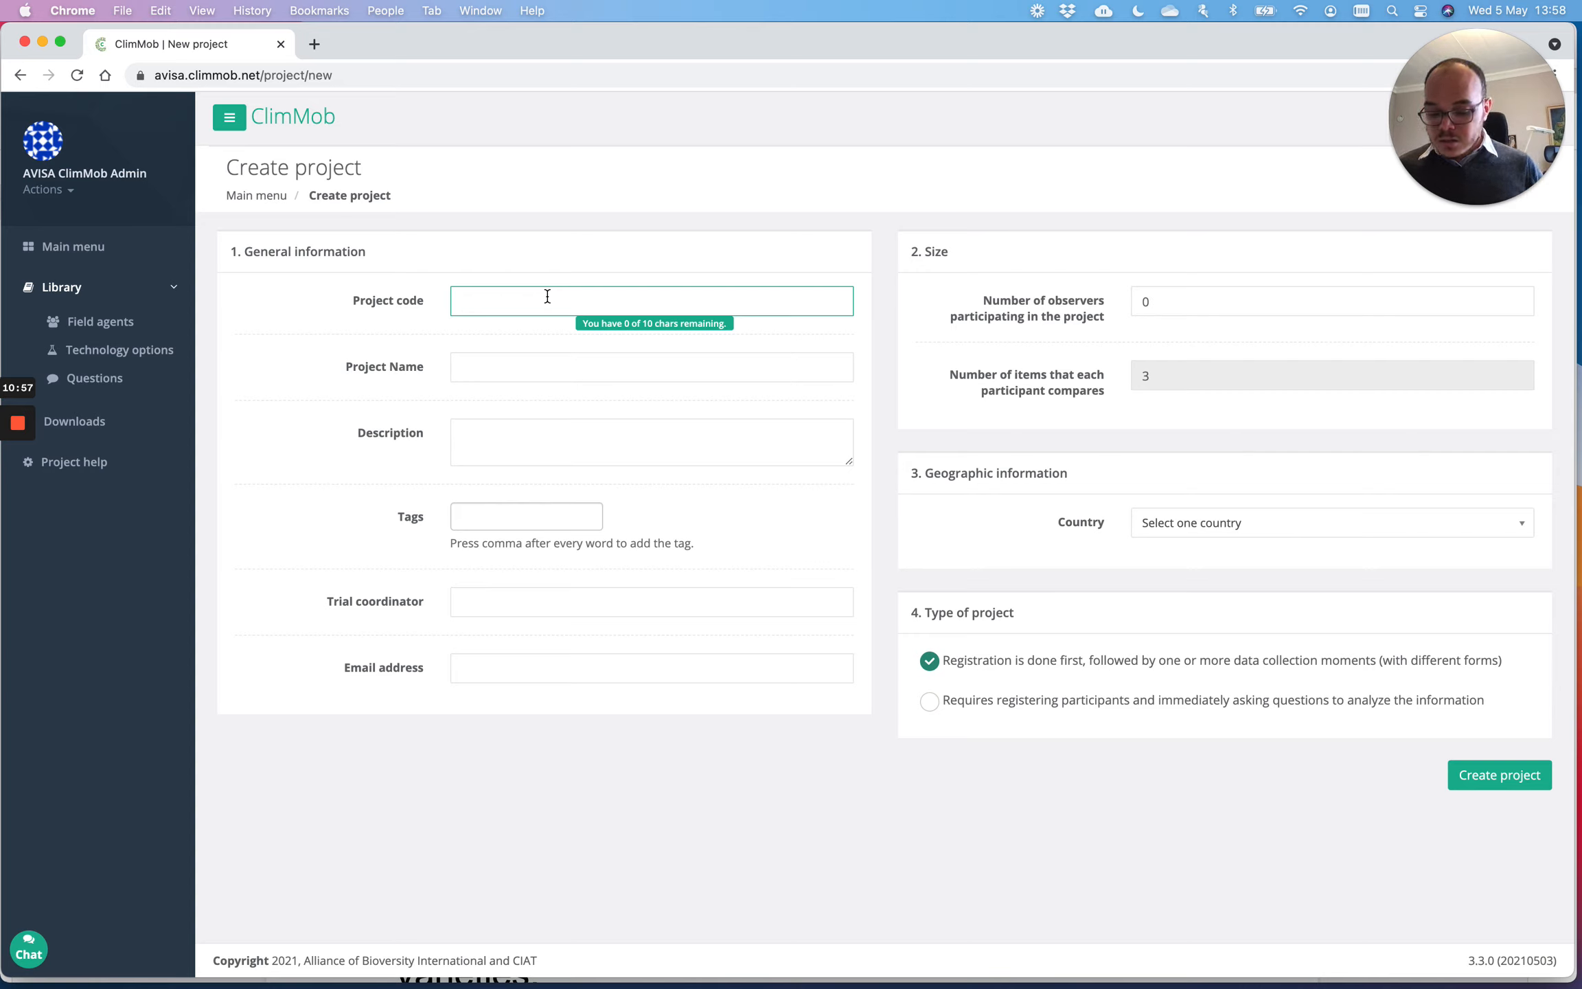
{"action": "type", "text": "bean"}
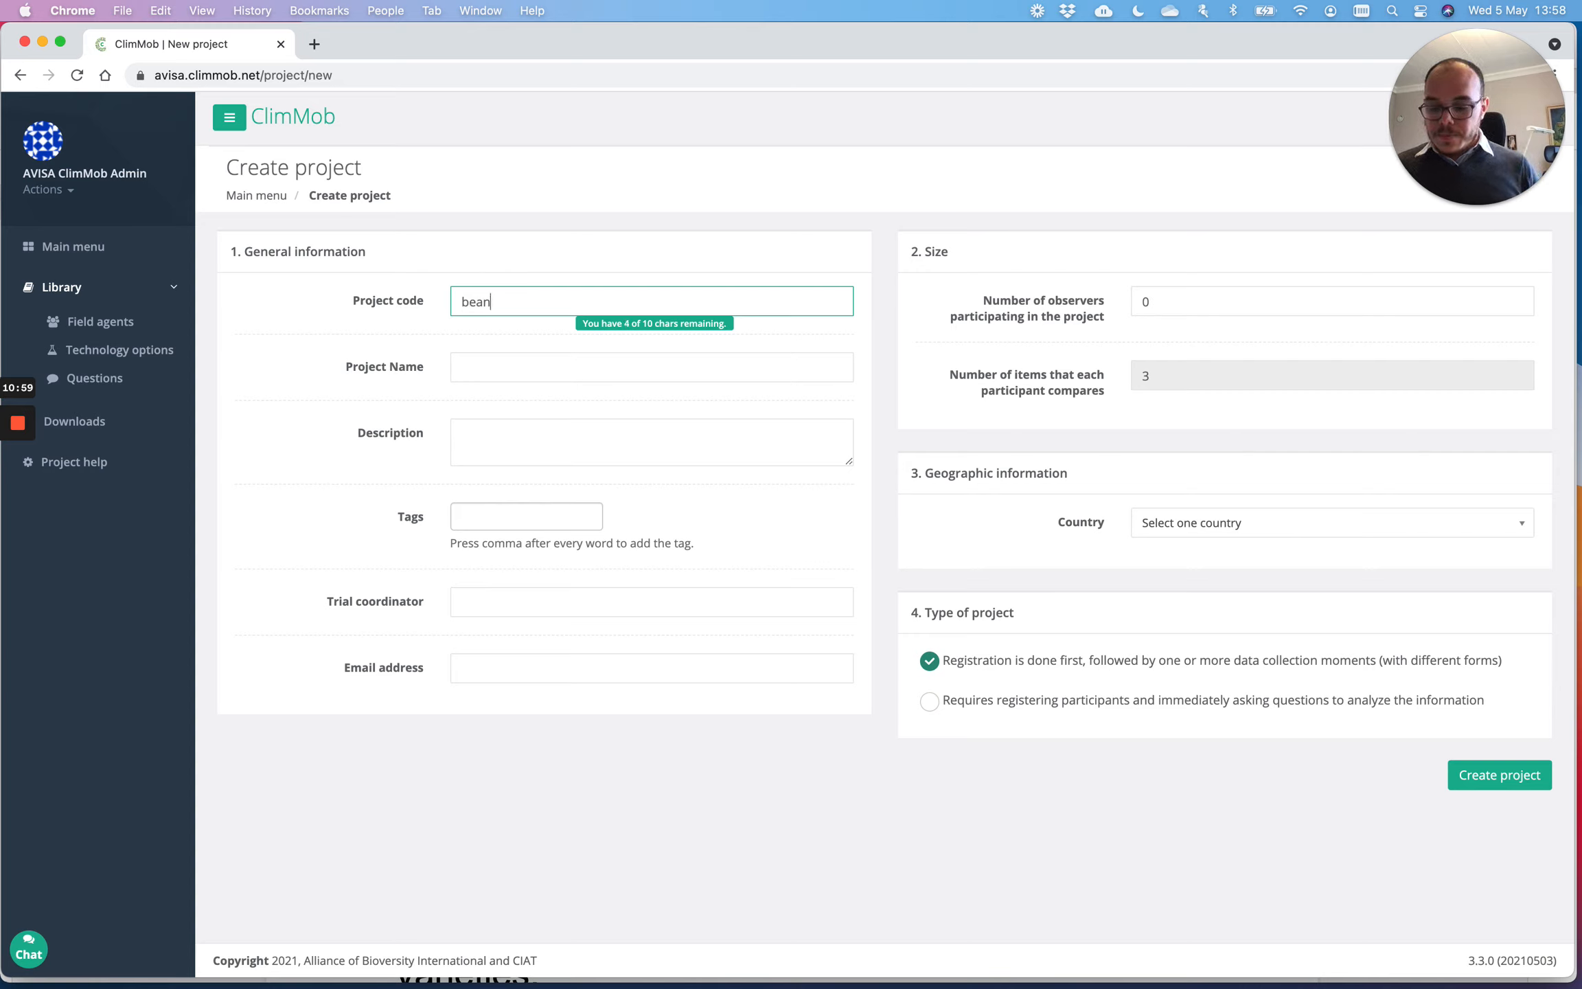
{"action": "type", "text": "tz"}
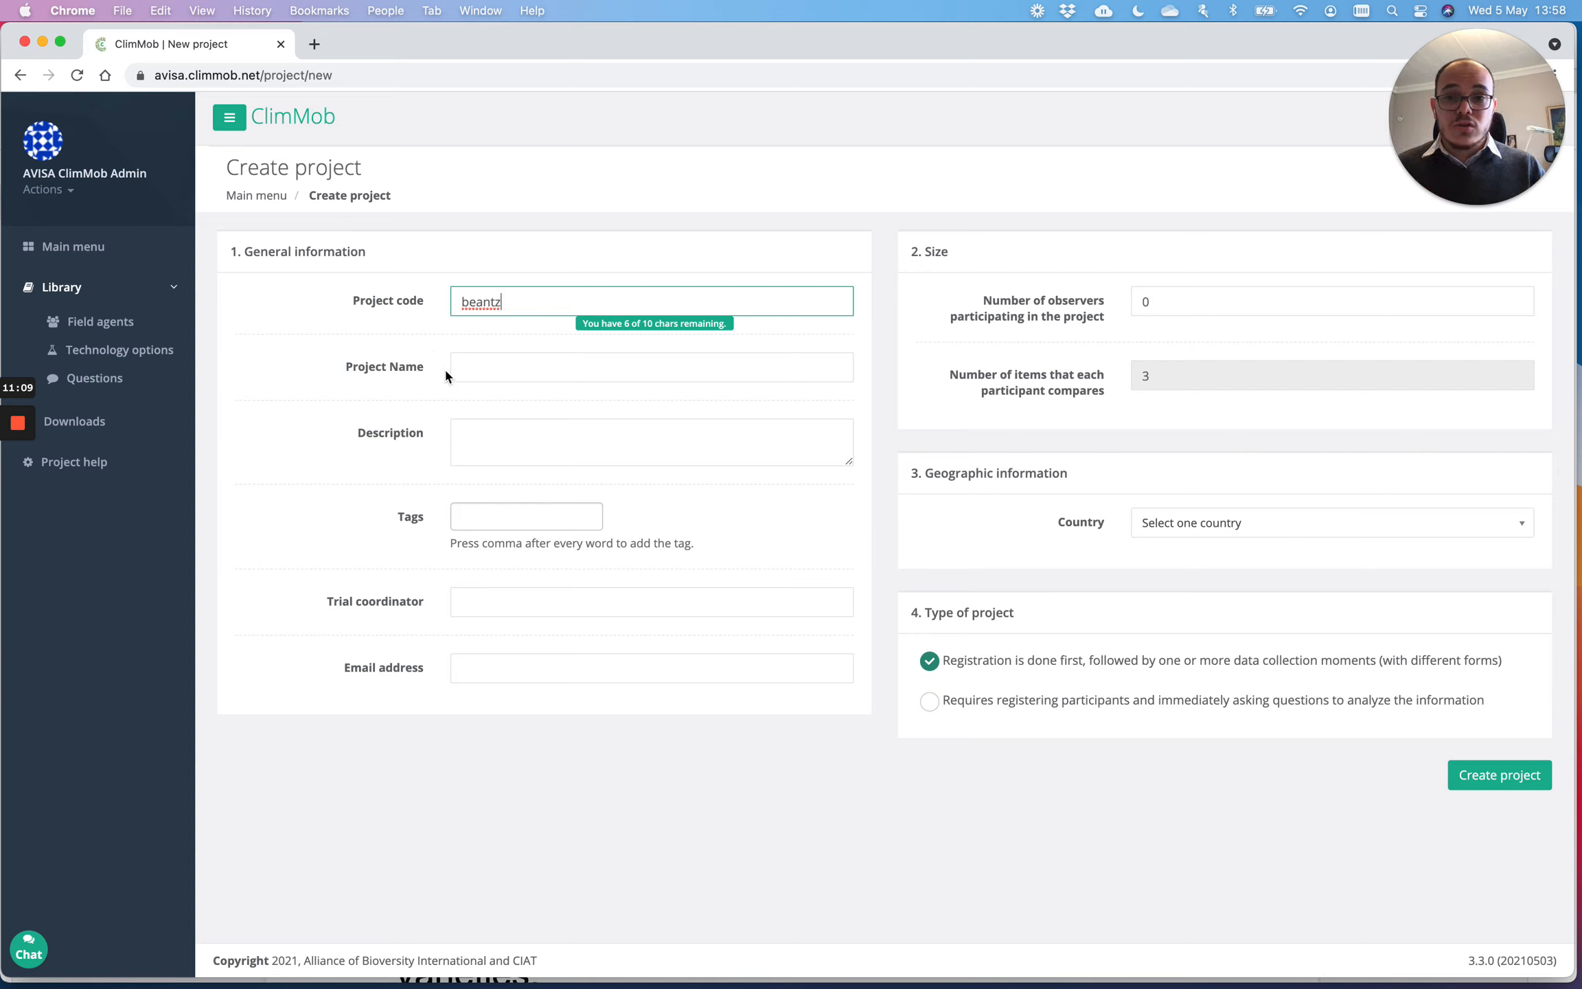
Step: Name it 'Bean trial in North Tanzania' and describe it as 'Test 10 bean genotypes in Tanzania'
{"action": "left_click", "coordinate": [474, 365]}
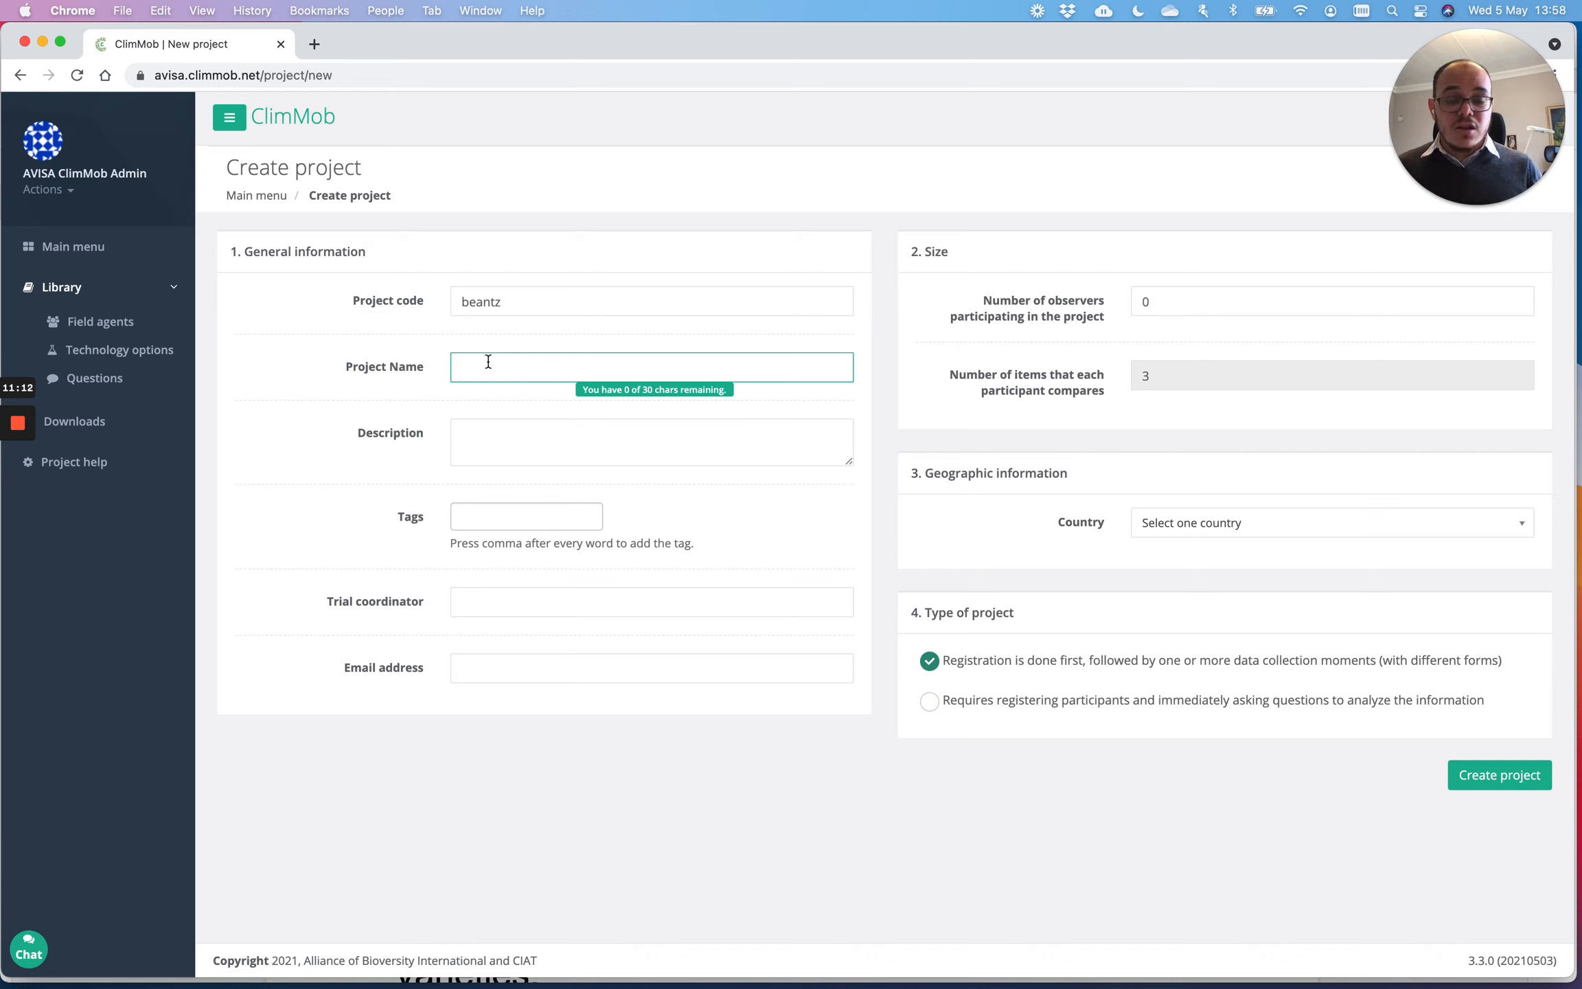
{"action": "type", "text": "Bean "}
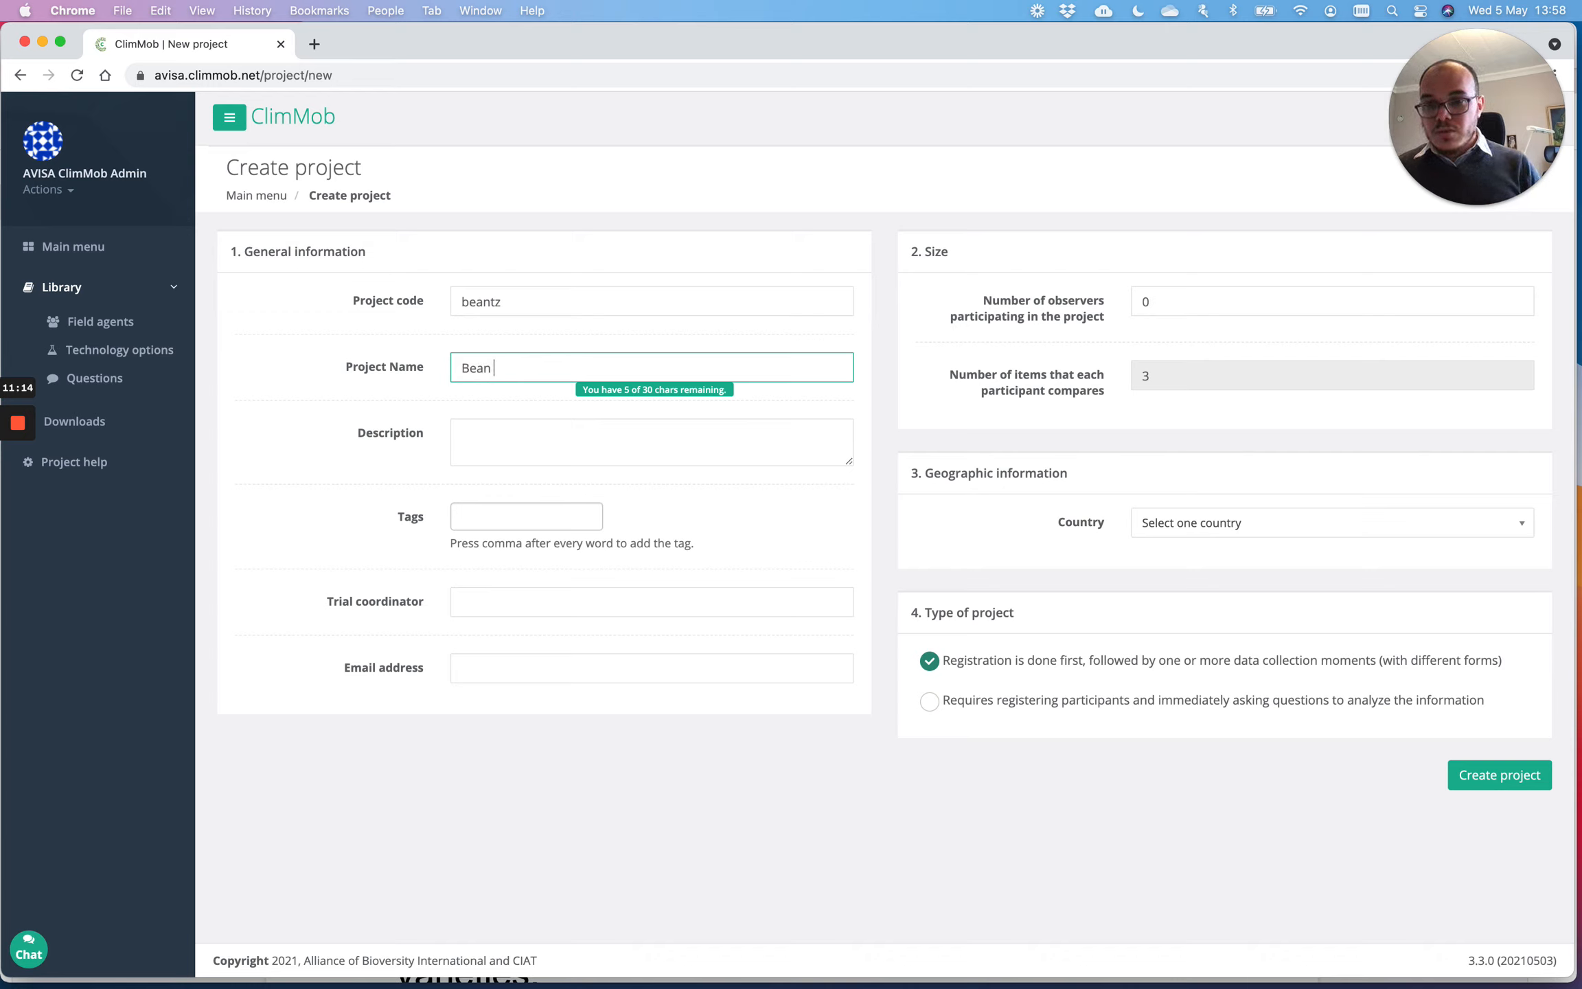
{"action": "type", "text": "trial in"}
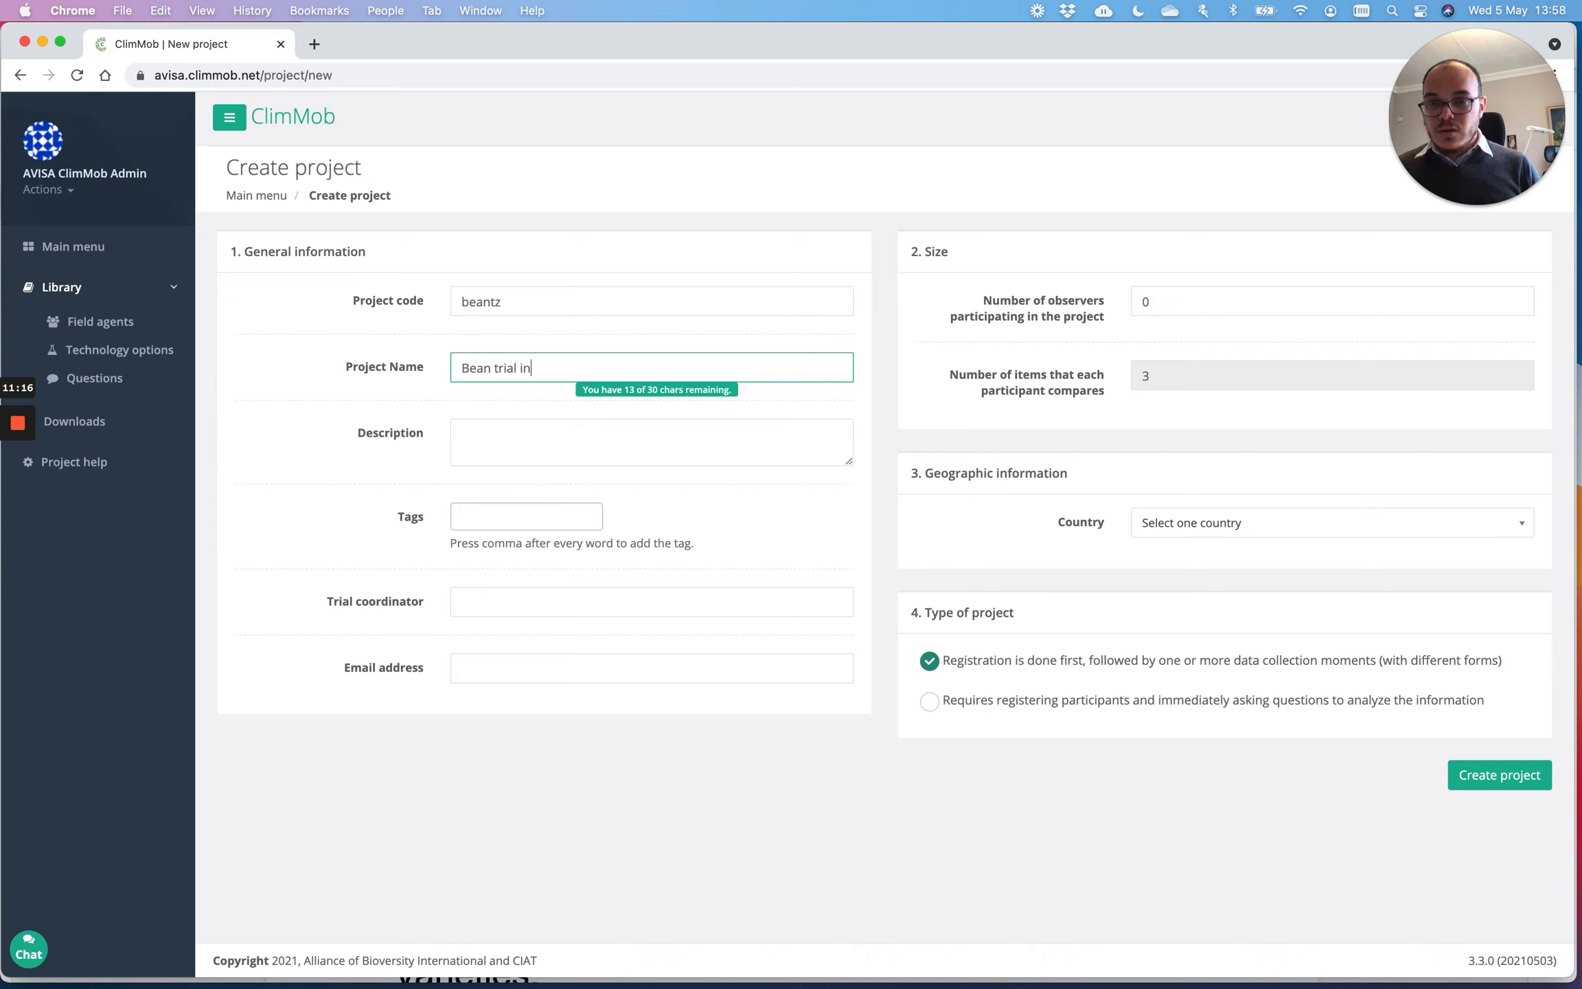
{"action": "type", "text": " Nor"}
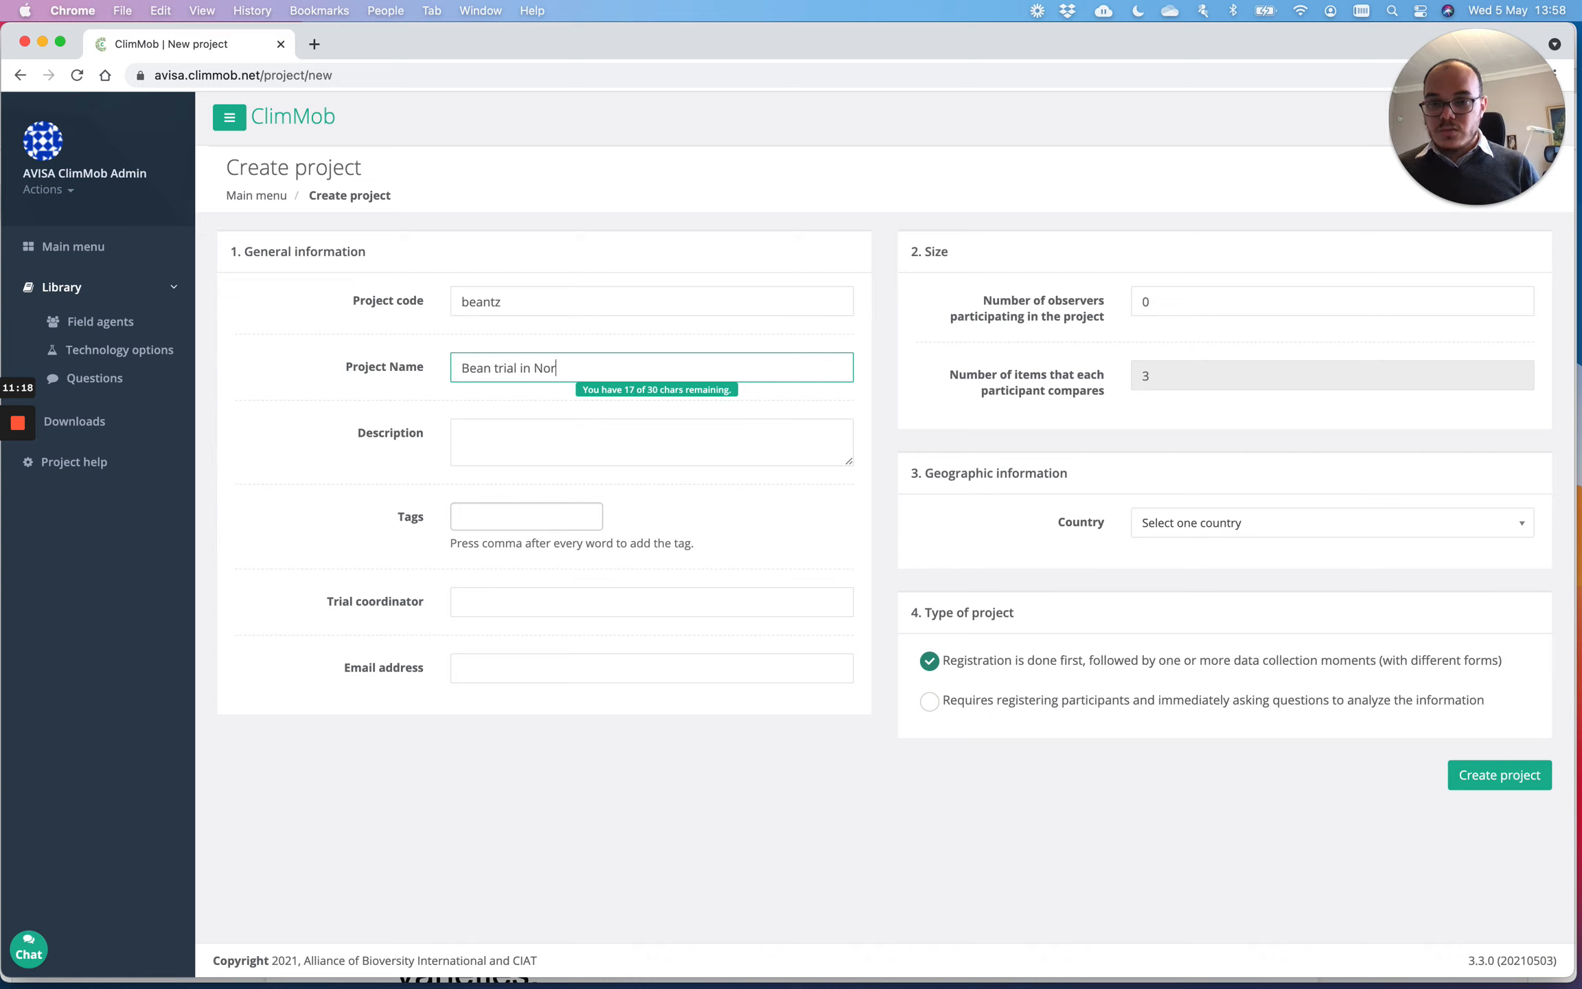
{"action": "type", "text": "th Tanz"}
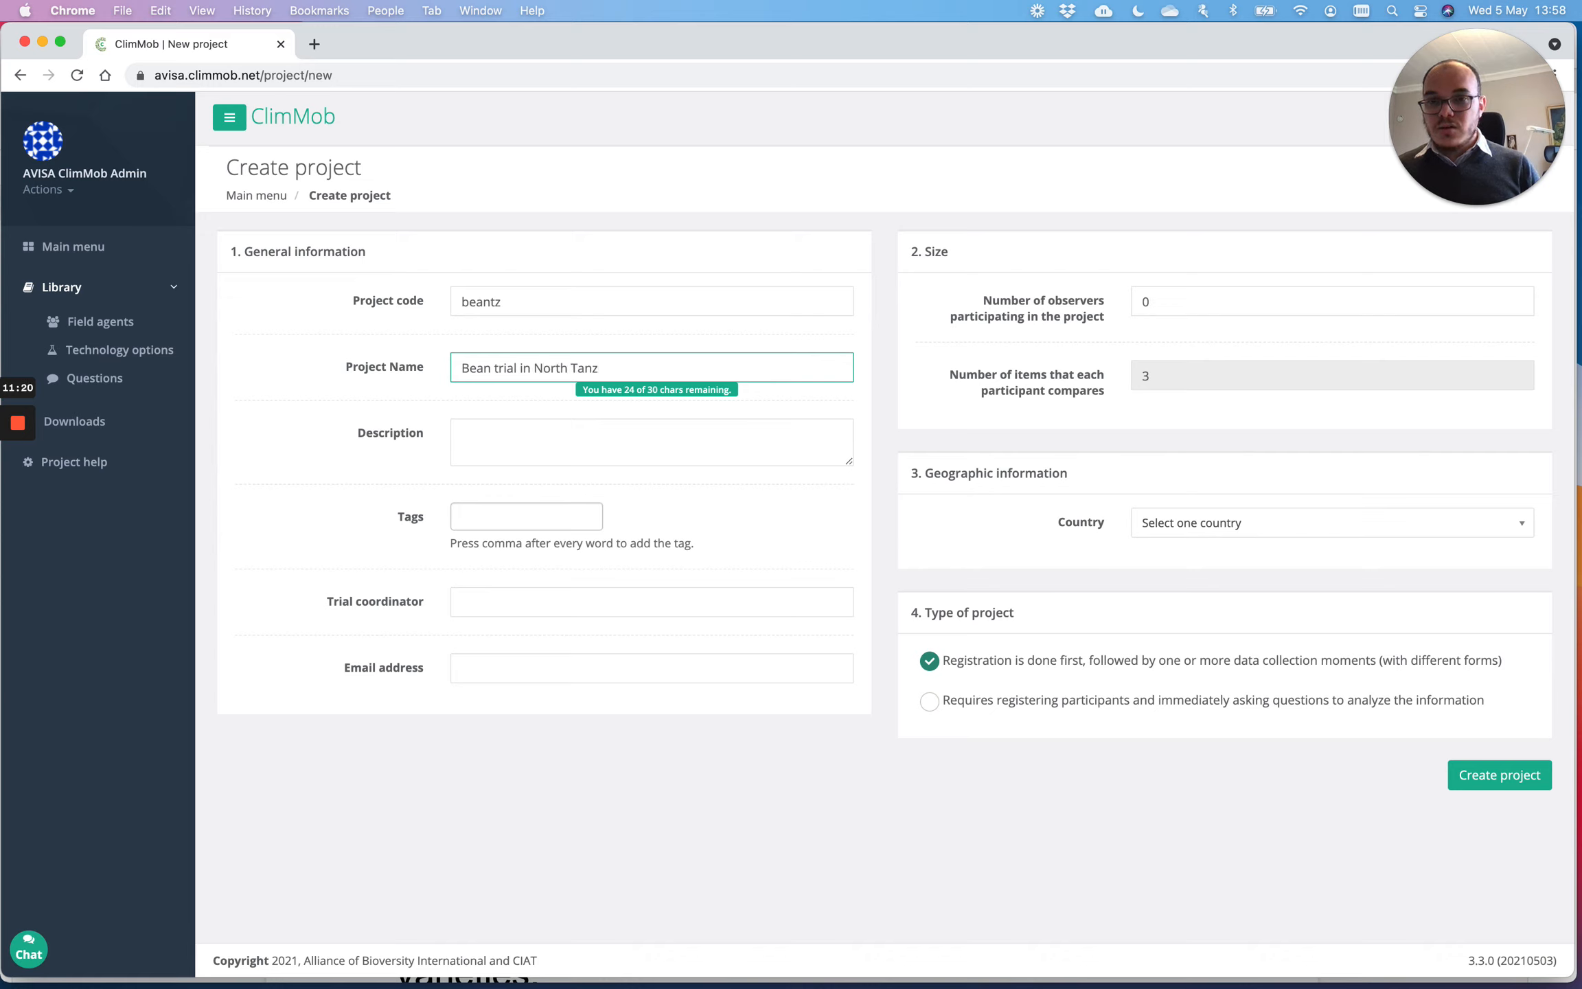
{"action": "type", "text": "ni"}
{"action": "key", "text": "BackSpace"}
{"action": "type", "text": "ania"}
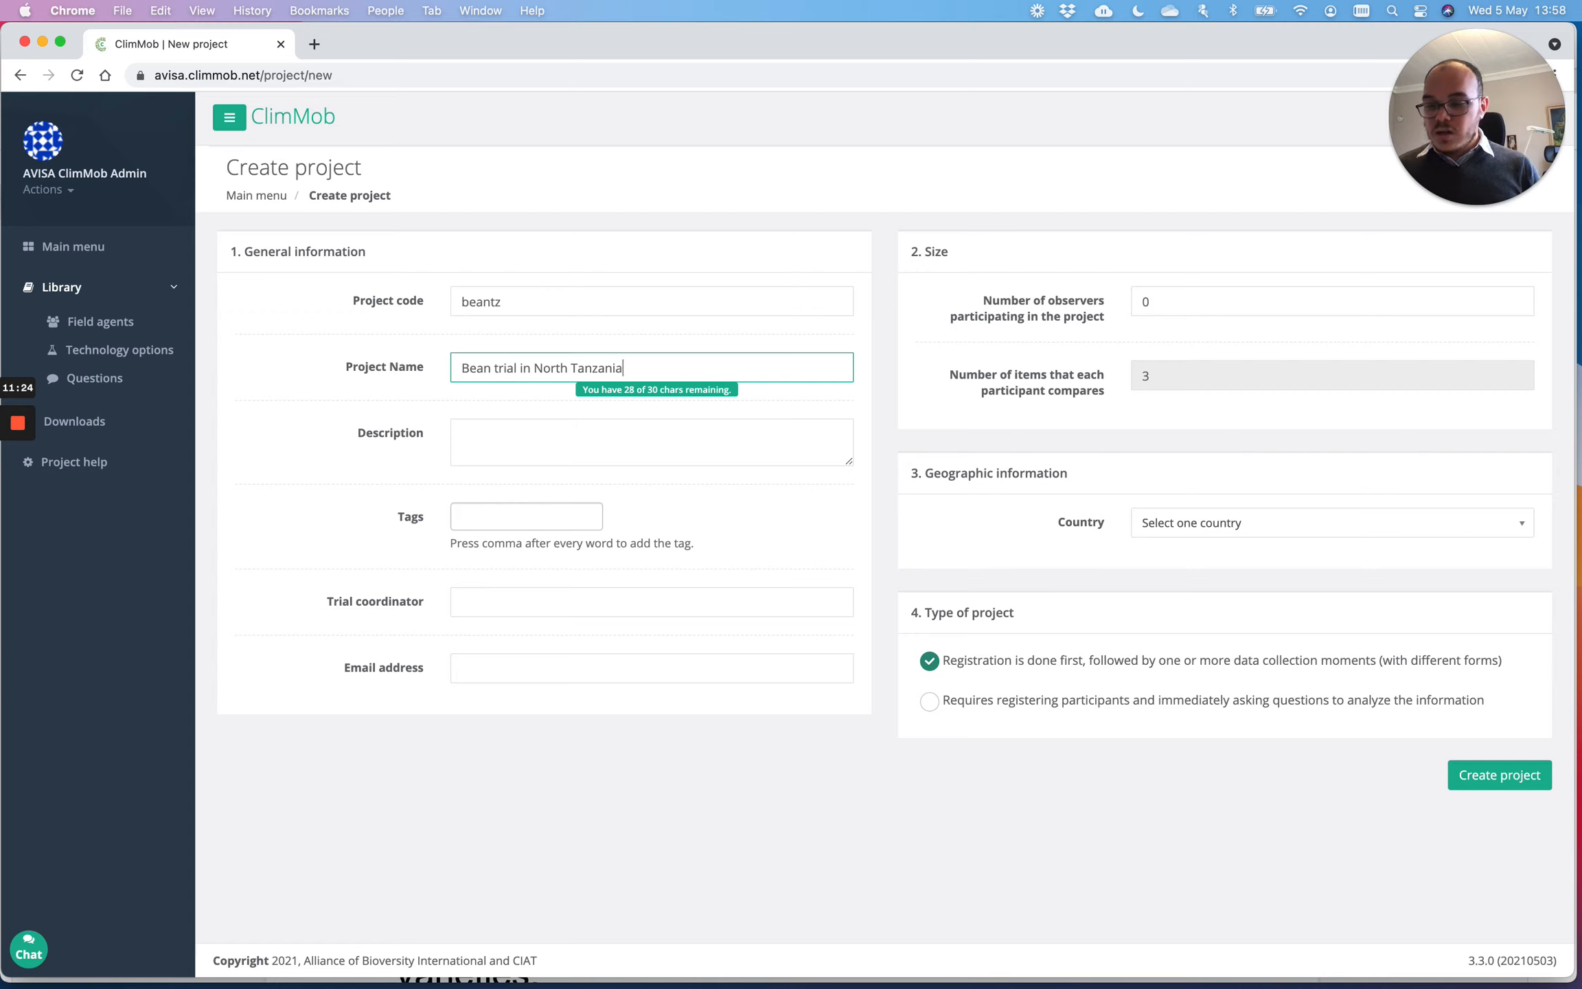
{"action": "key", "text": "Tab"}
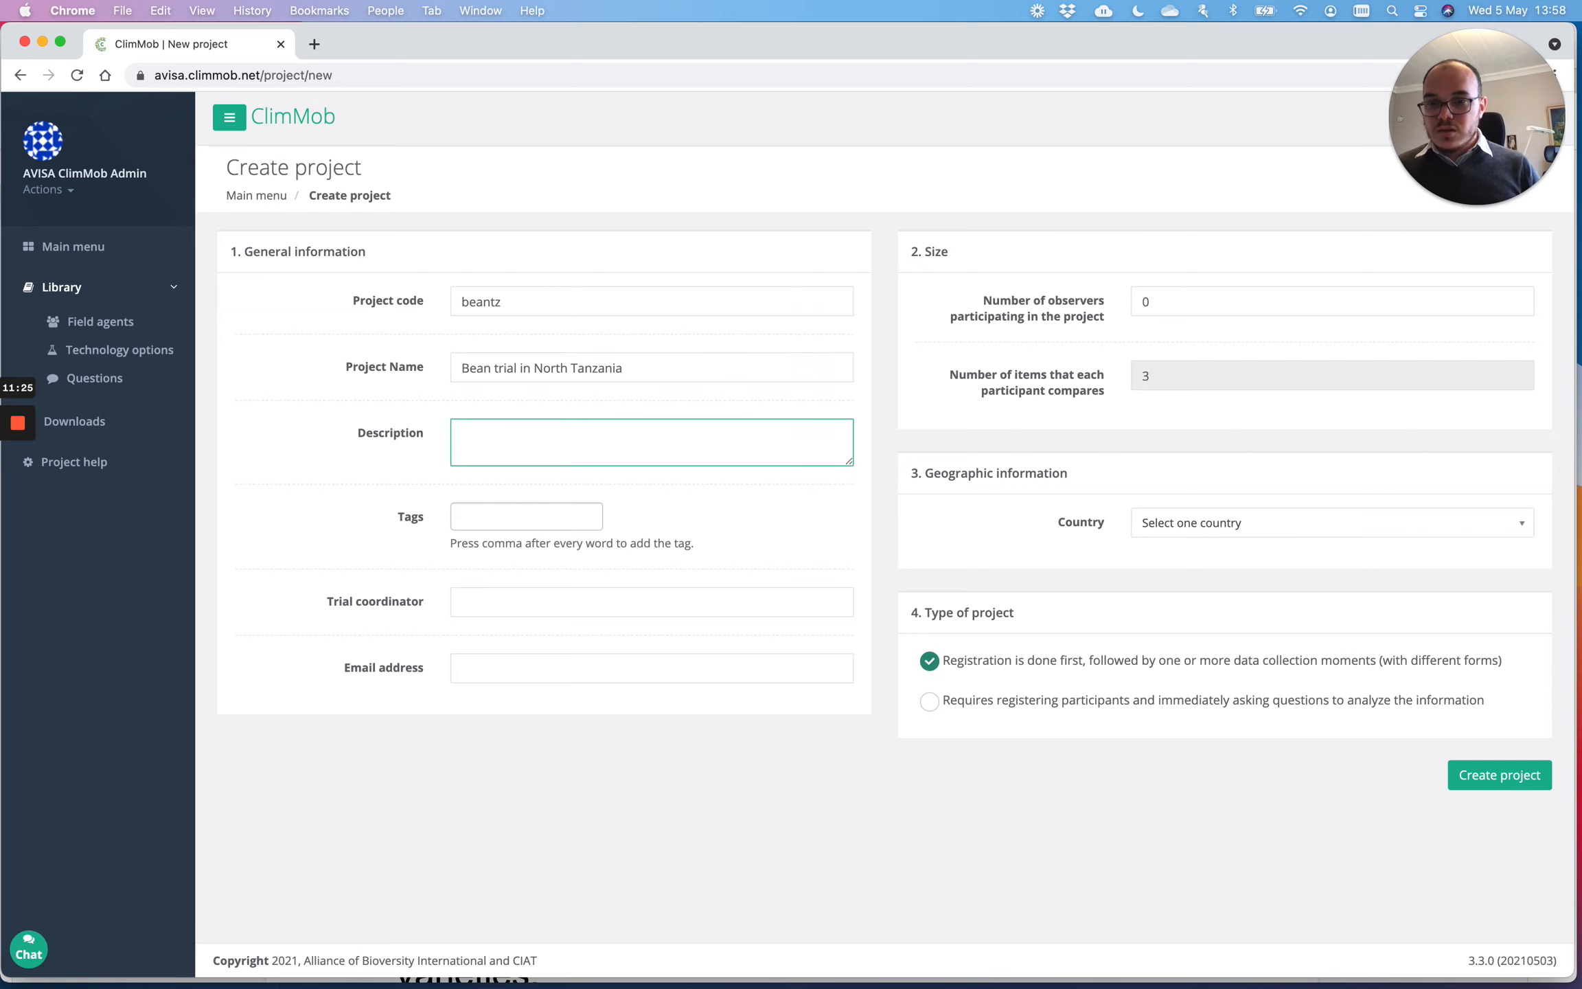
{"action": "type", "text": "Test"}
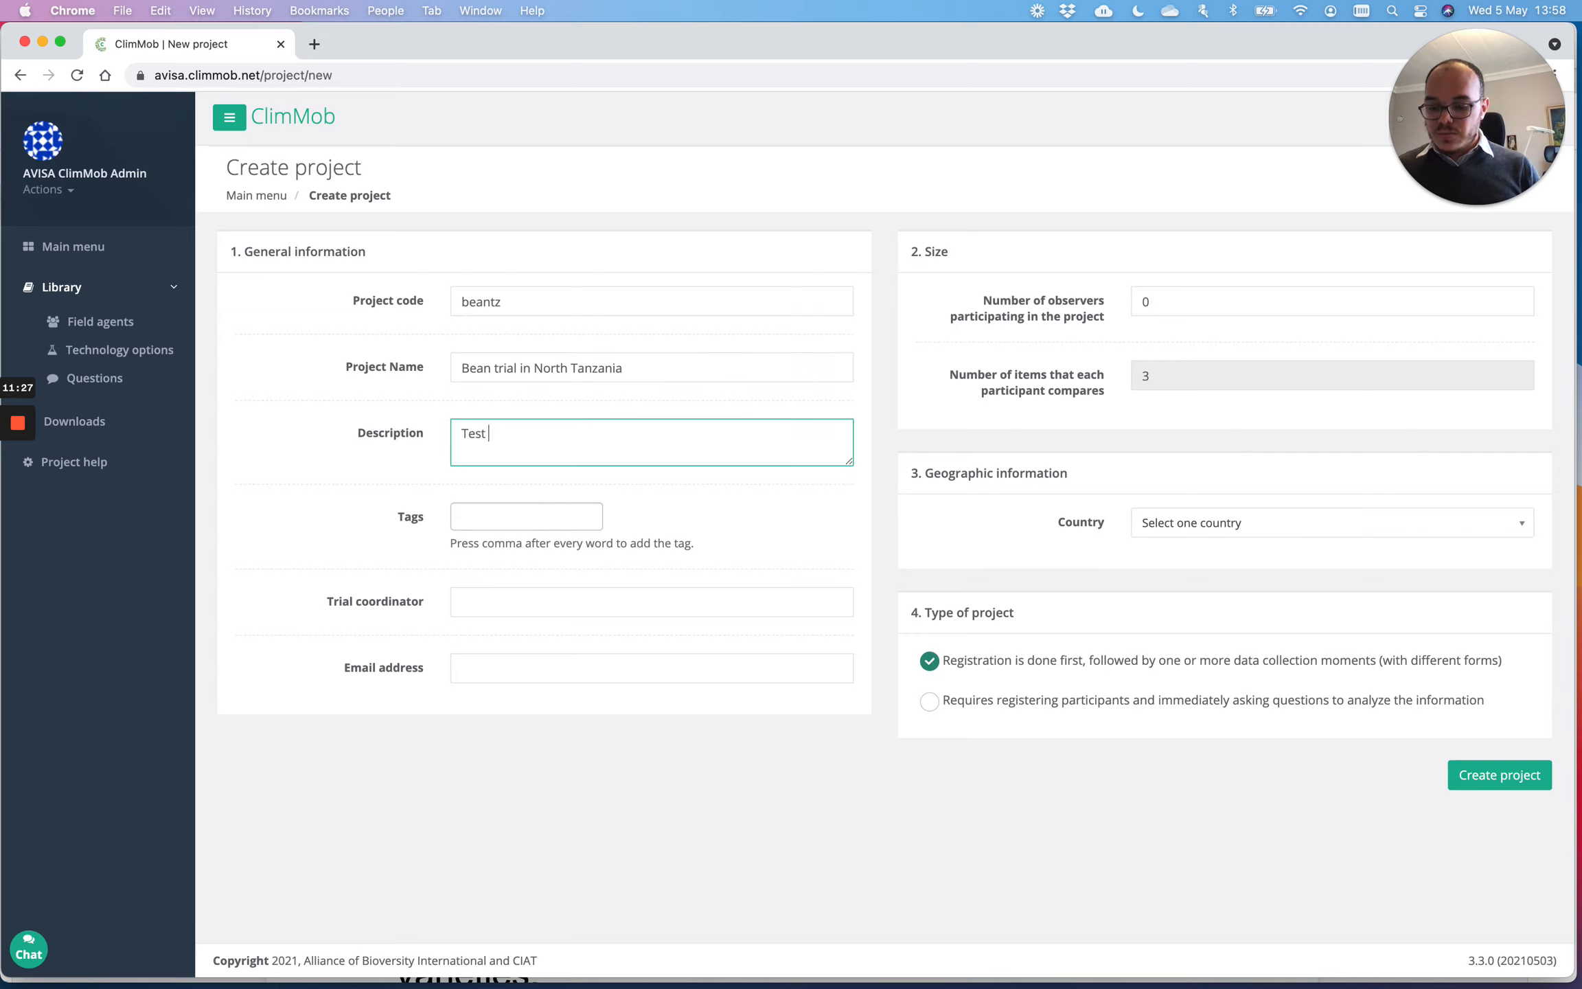
{"action": "type", "text": " 10 "}
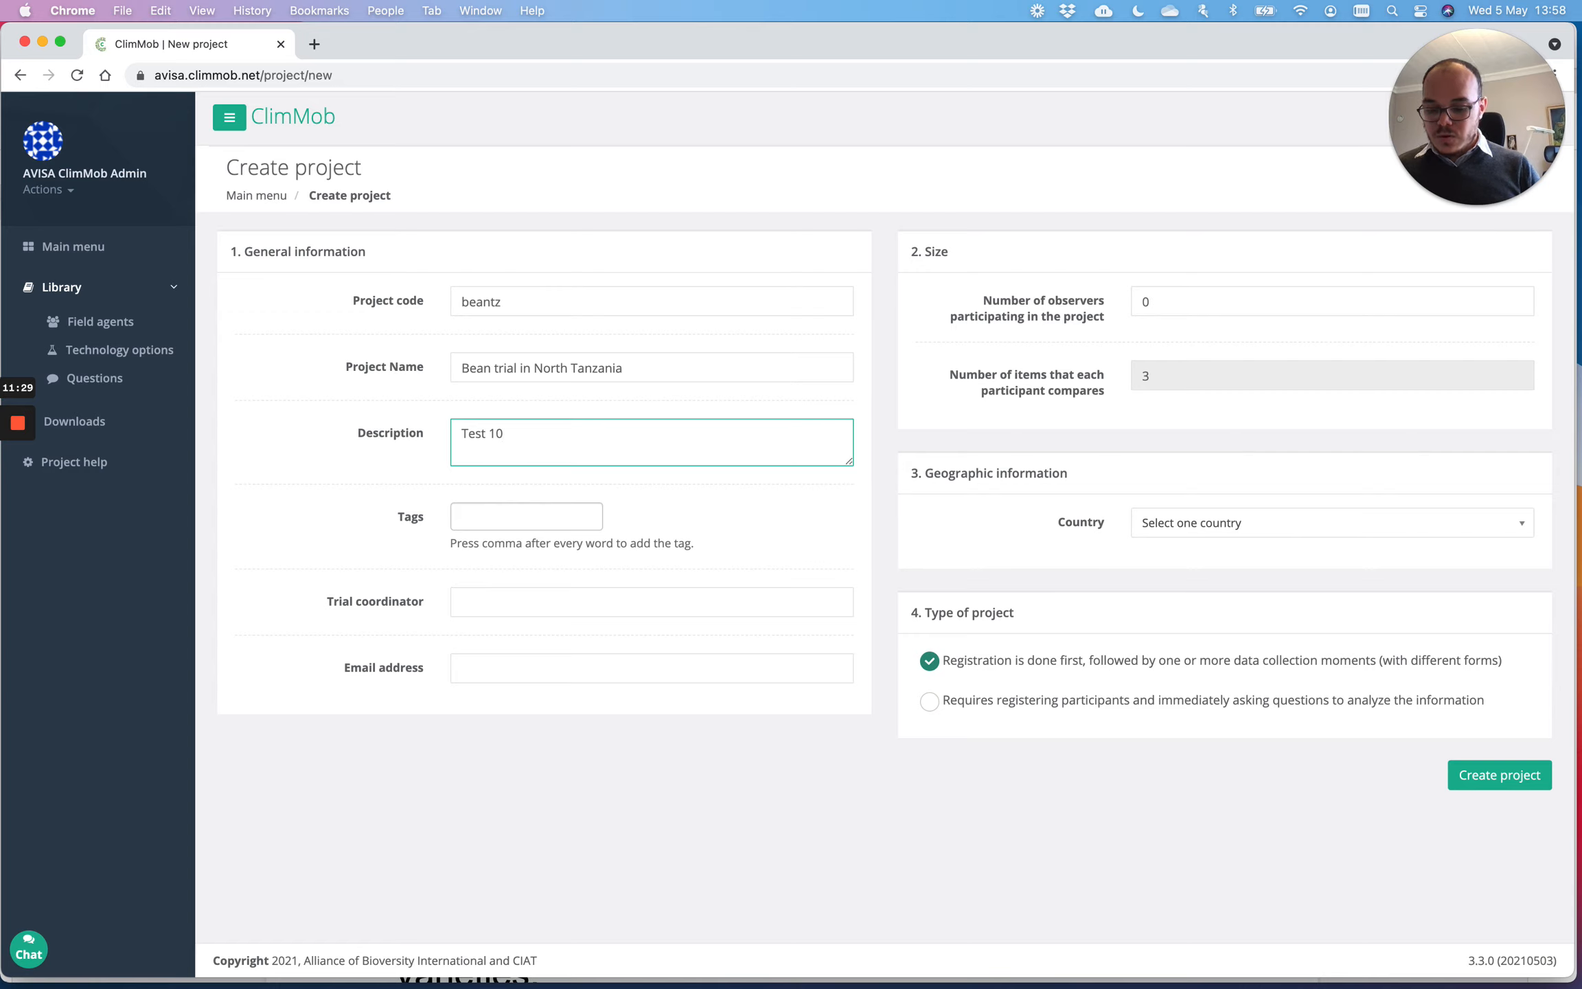
{"action": "type", "text": "bean genoty"}
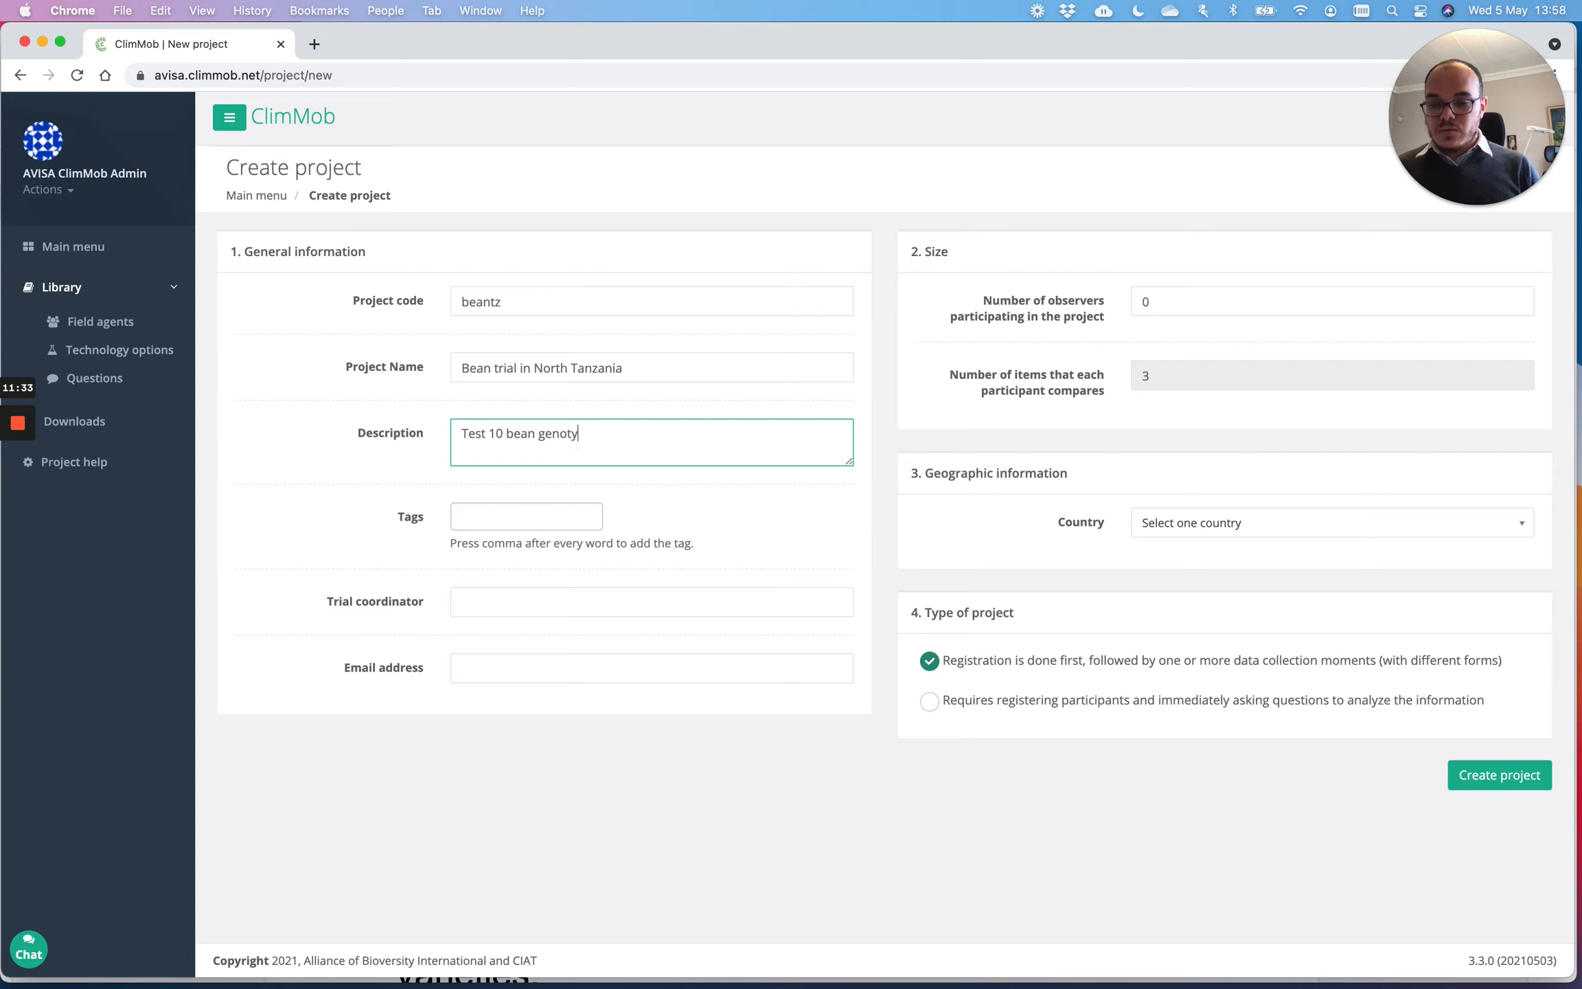
{"action": "type", "text": "pes in Tanzania"}
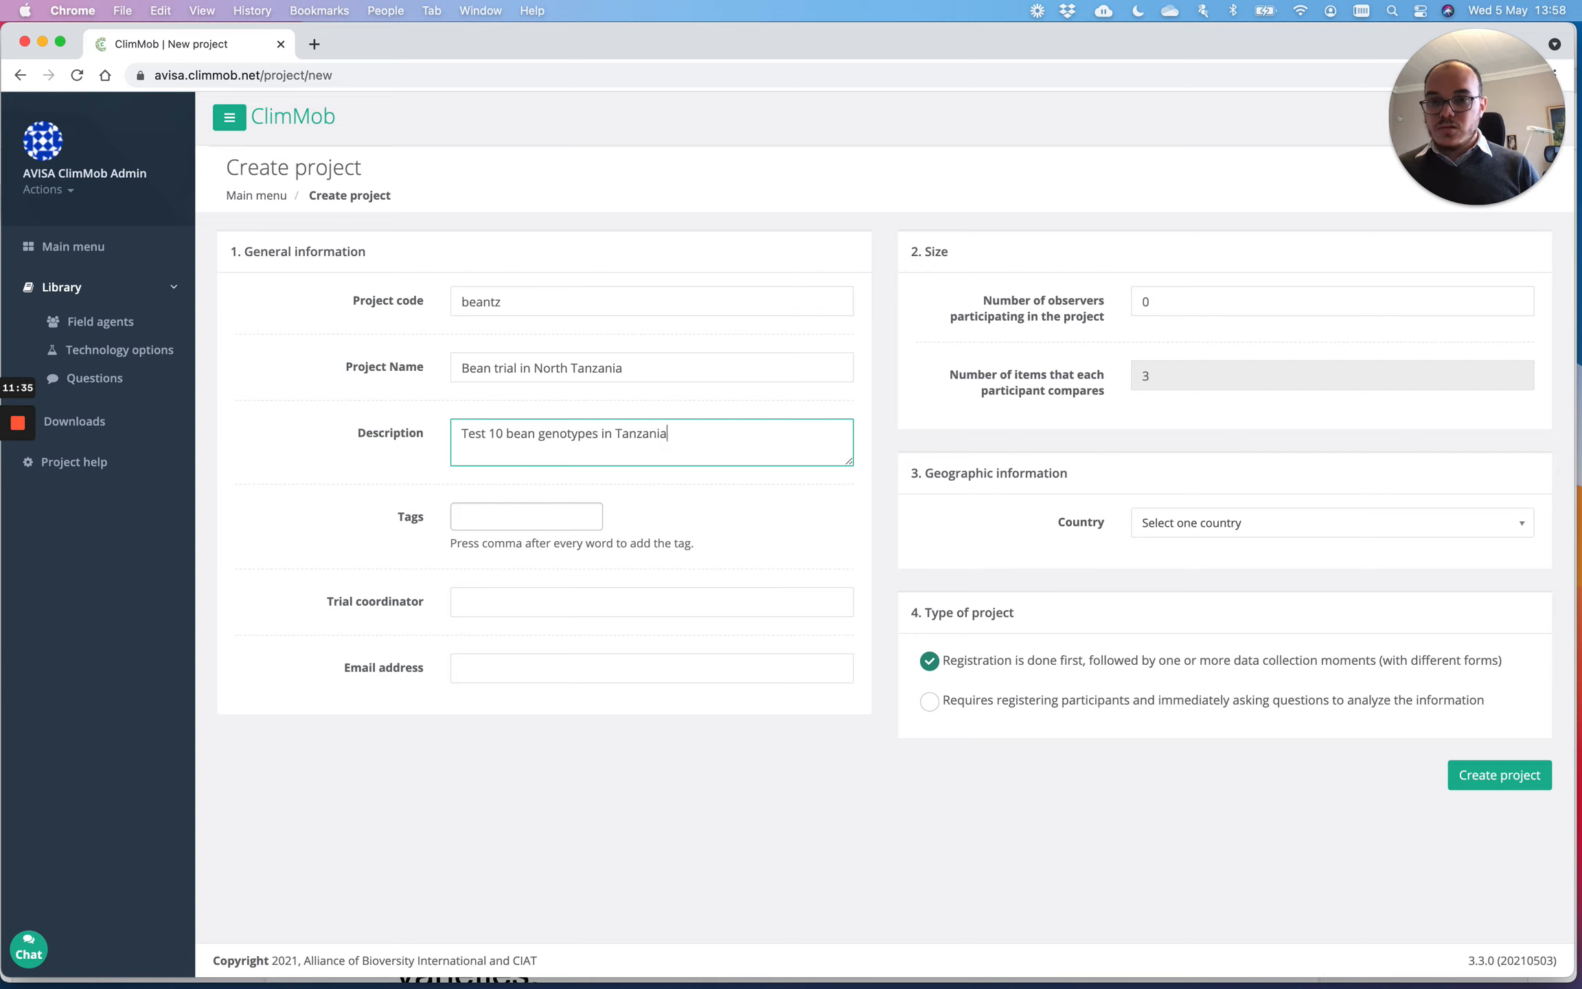
Step: Add the tags AVISA, bean, Tanzania and PABRA to the project
{"action": "left_click", "coordinate": [537, 512]}
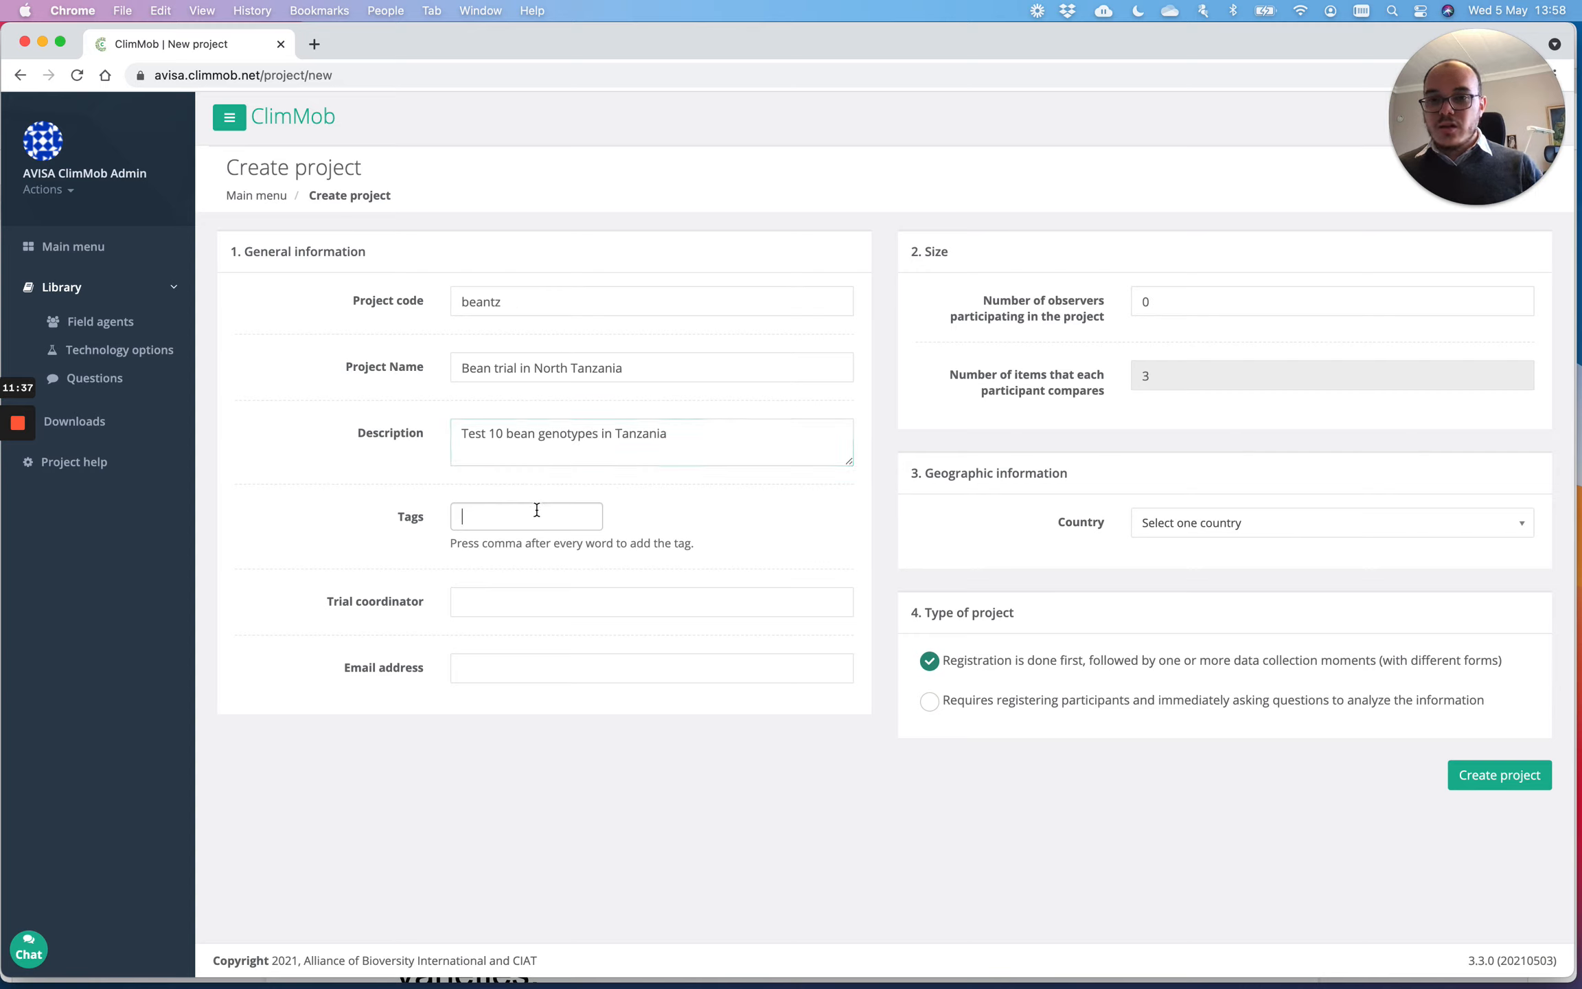
{"action": "type", "text": "AVISAD"}
{"action": "key", "text": "BackSpace"}
{"action": "key", "text": "BackSpace"}
{"action": "key", "text": "BackSpace"}
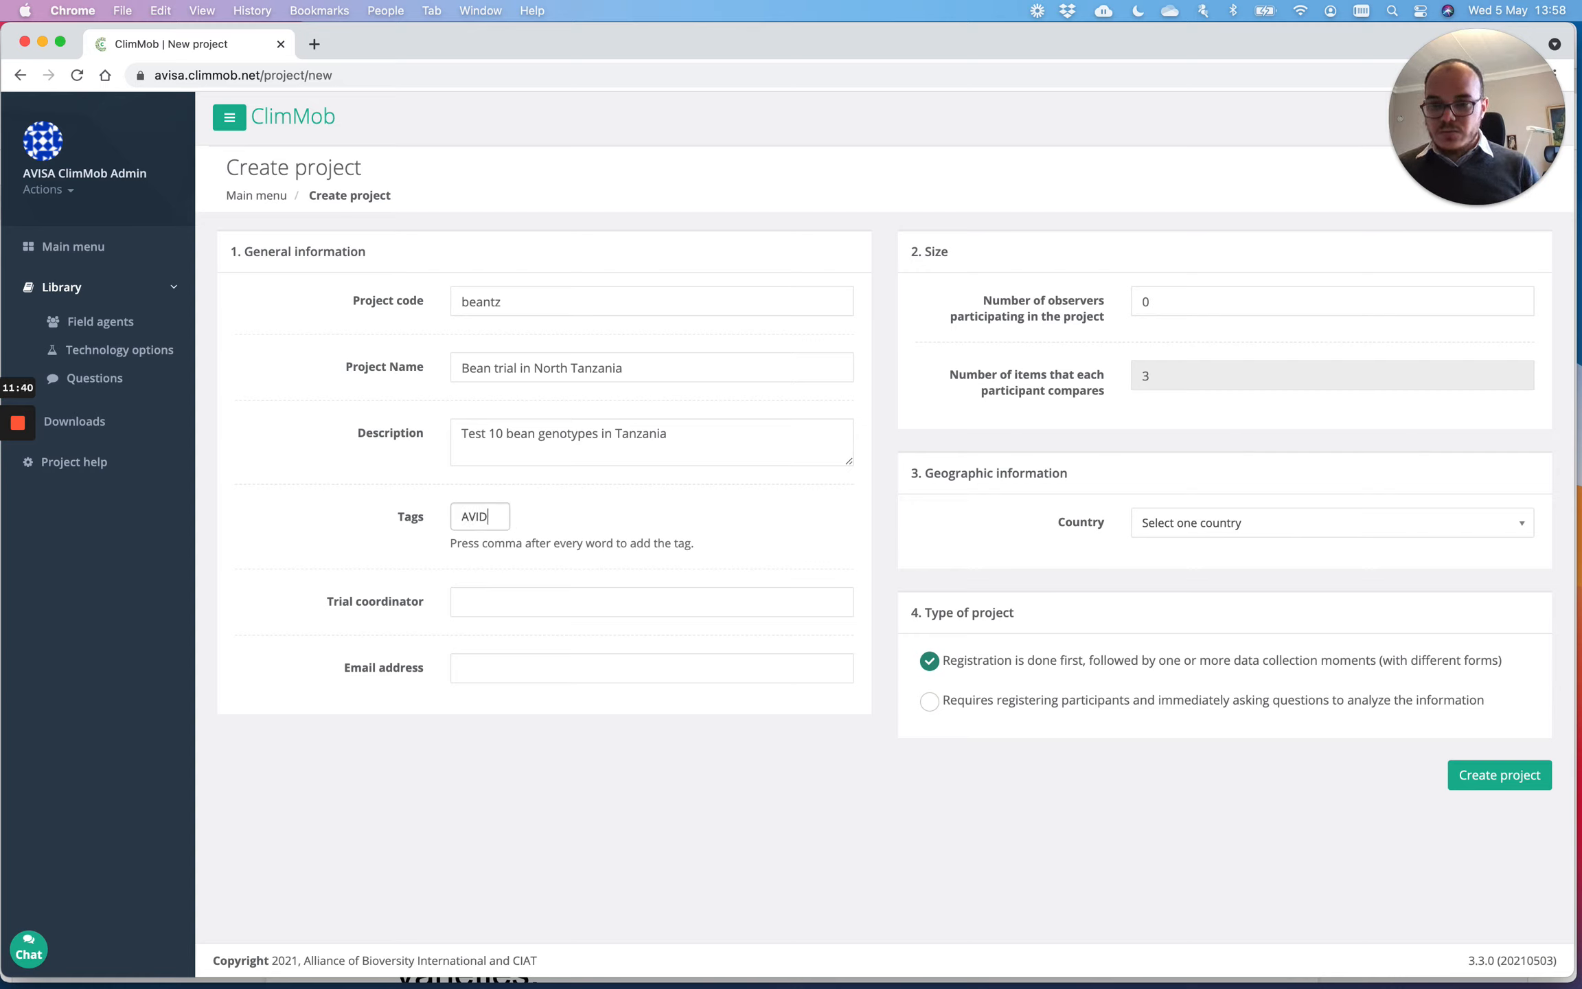
{"action": "type", "text": "SA,"}
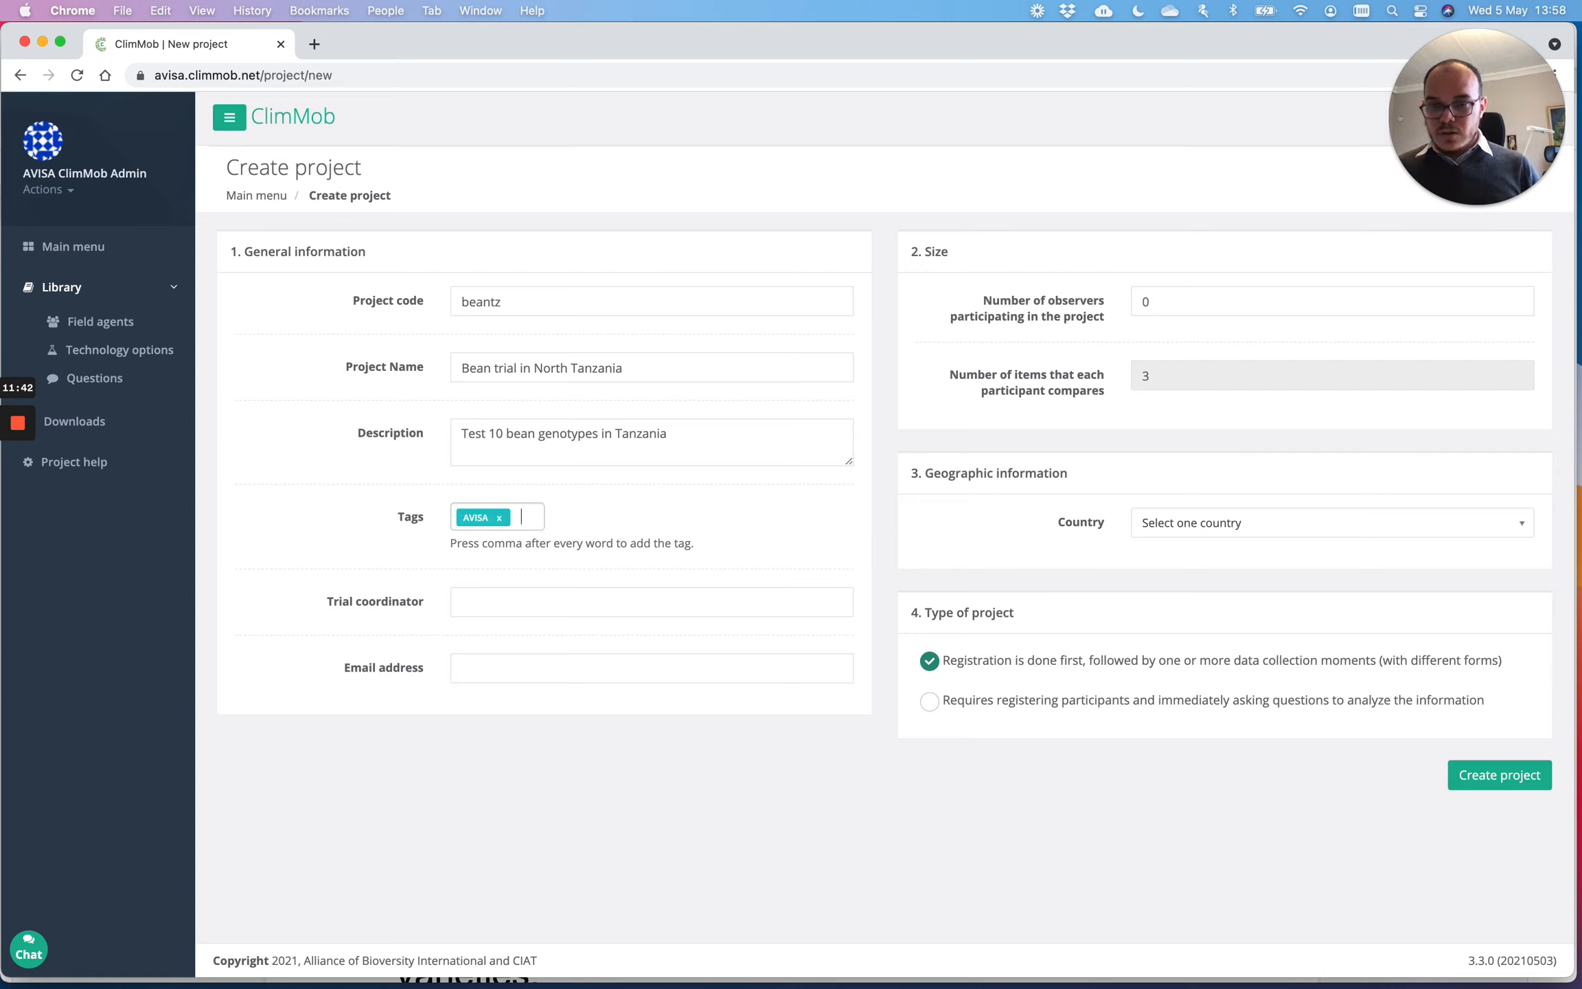
{"action": "type", "text": "bean,T"}
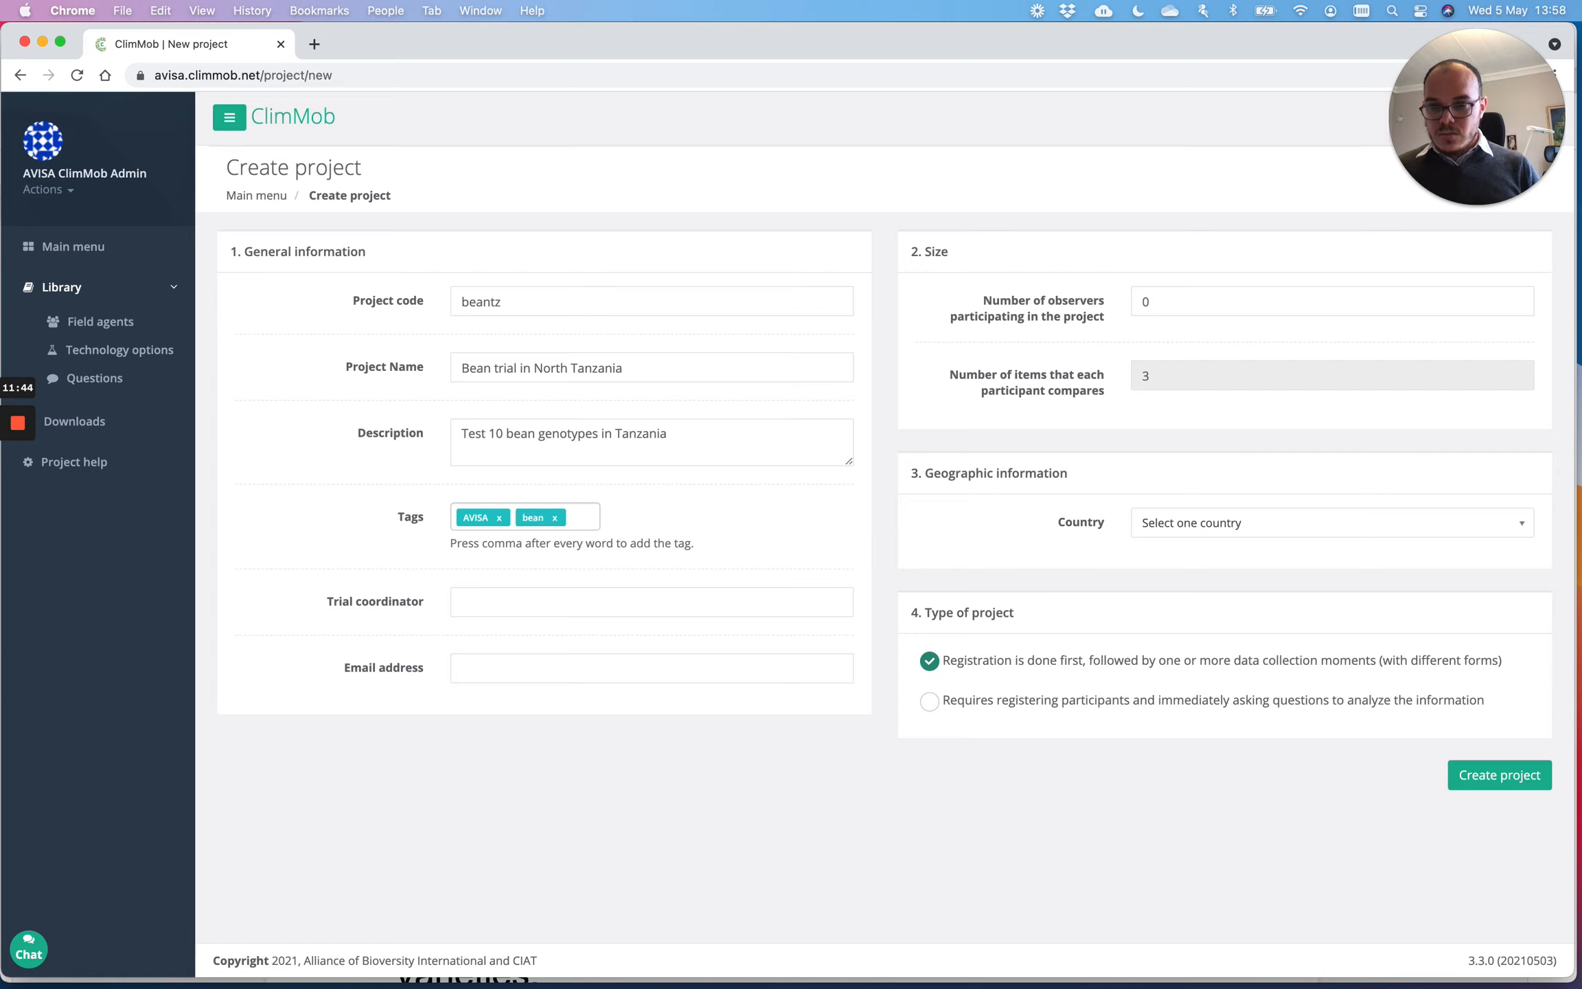
{"action": "type", "text": "anzania,"}
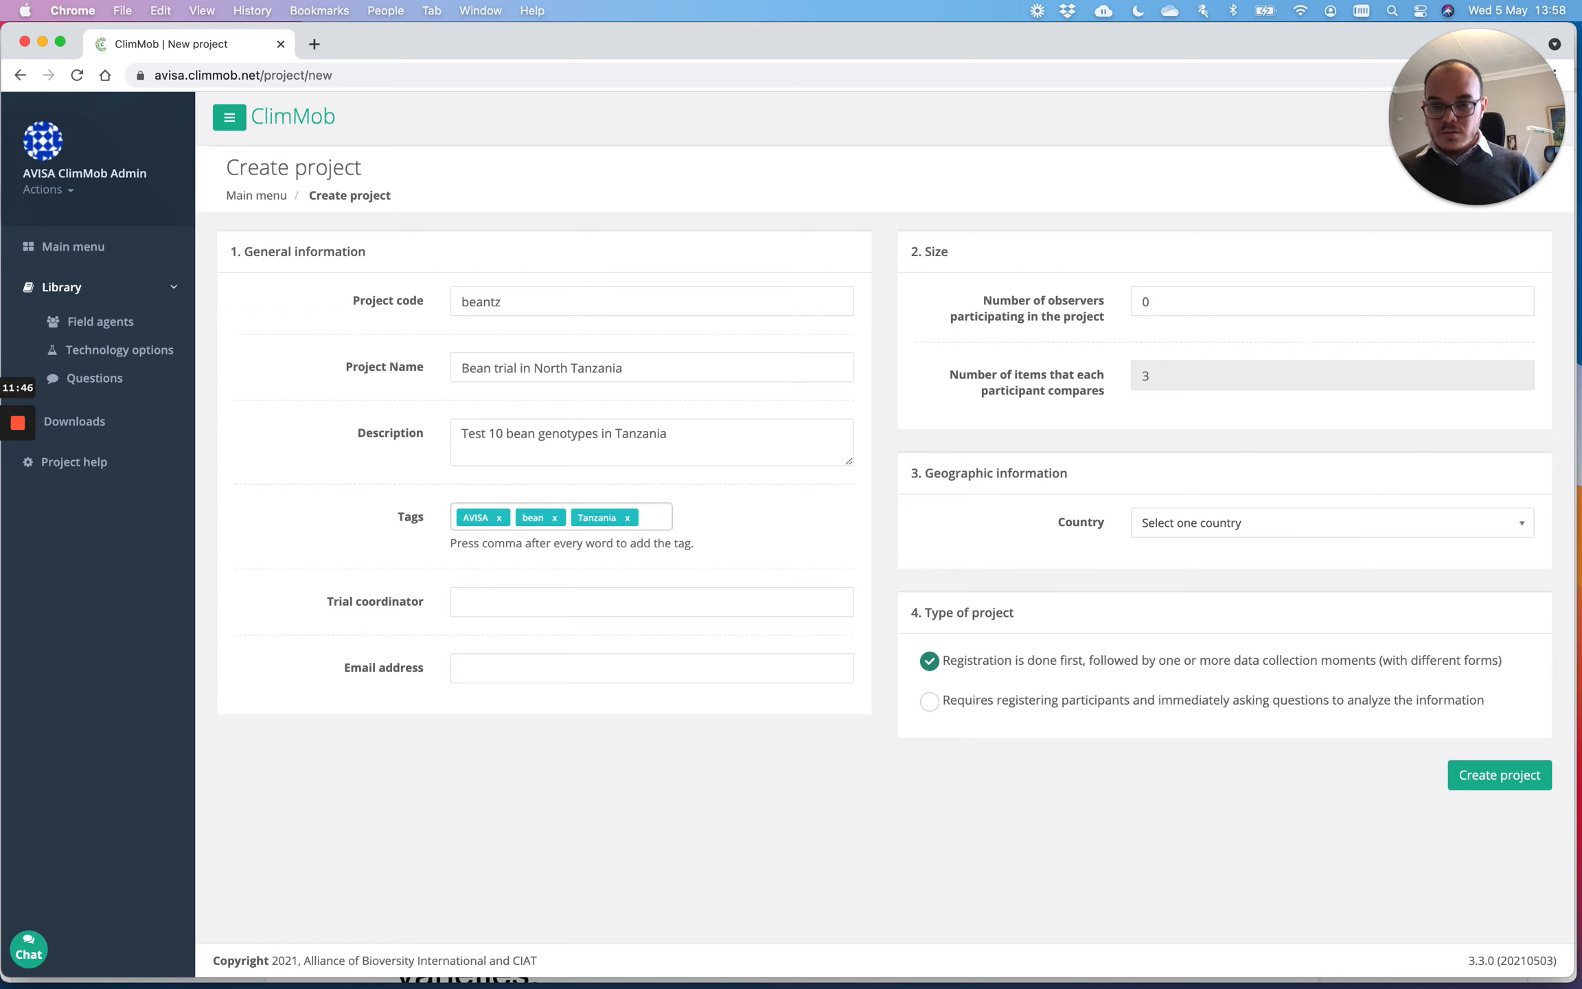
{"action": "type", "text": "PABRA"}
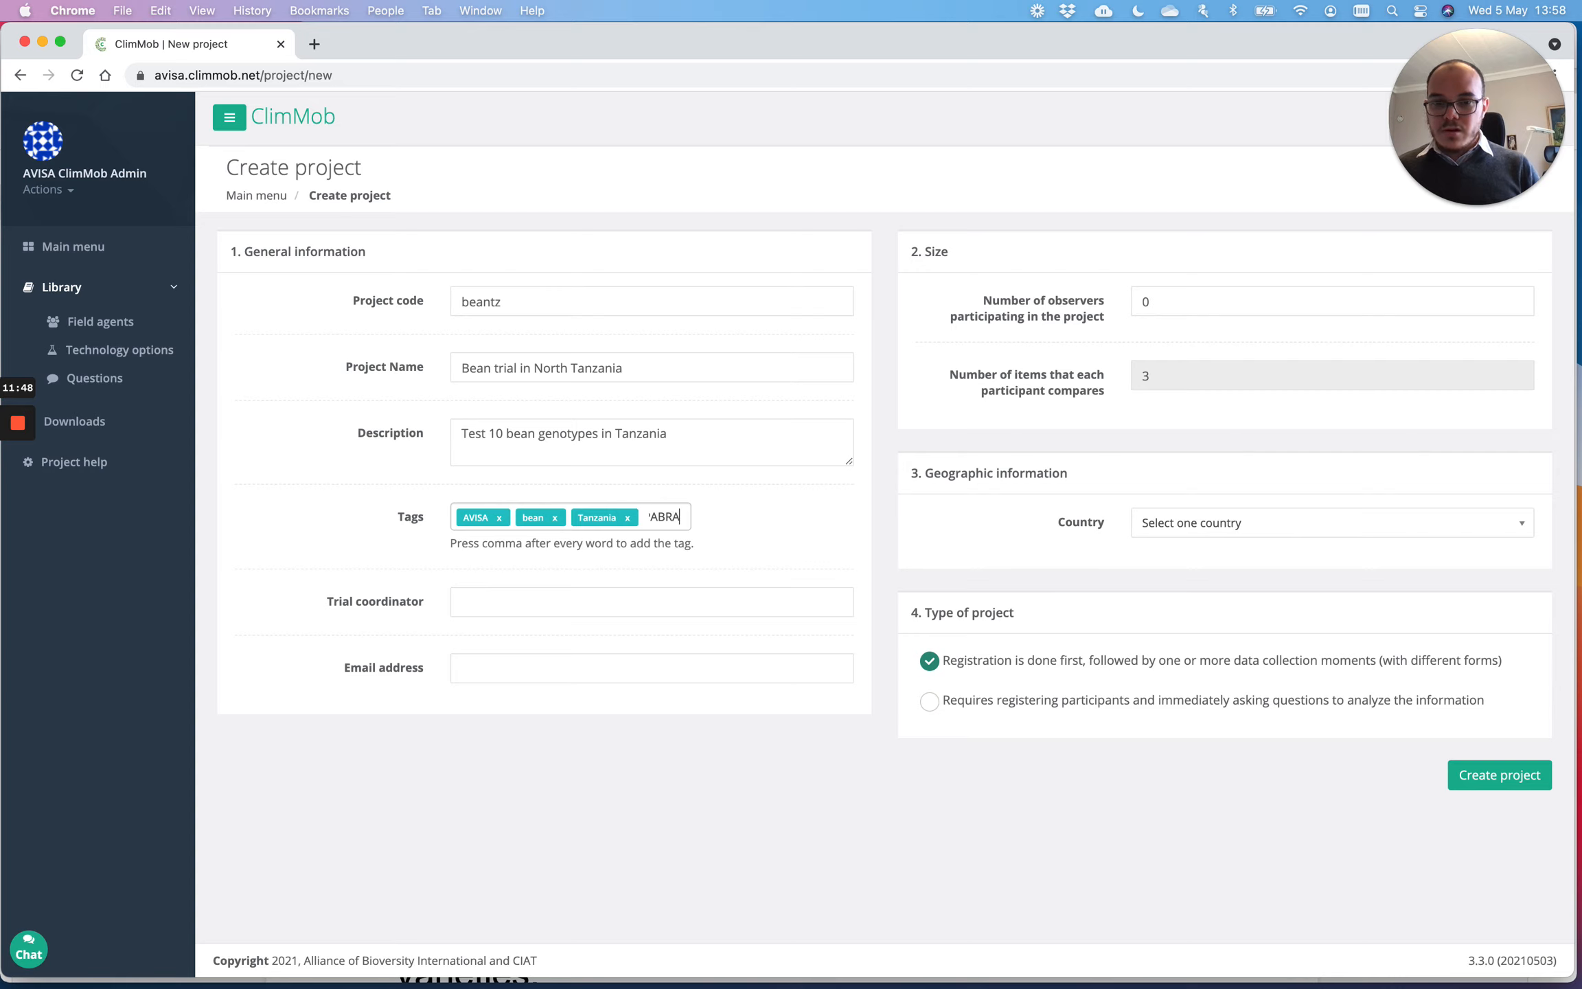
{"action": "type", "text": ","}
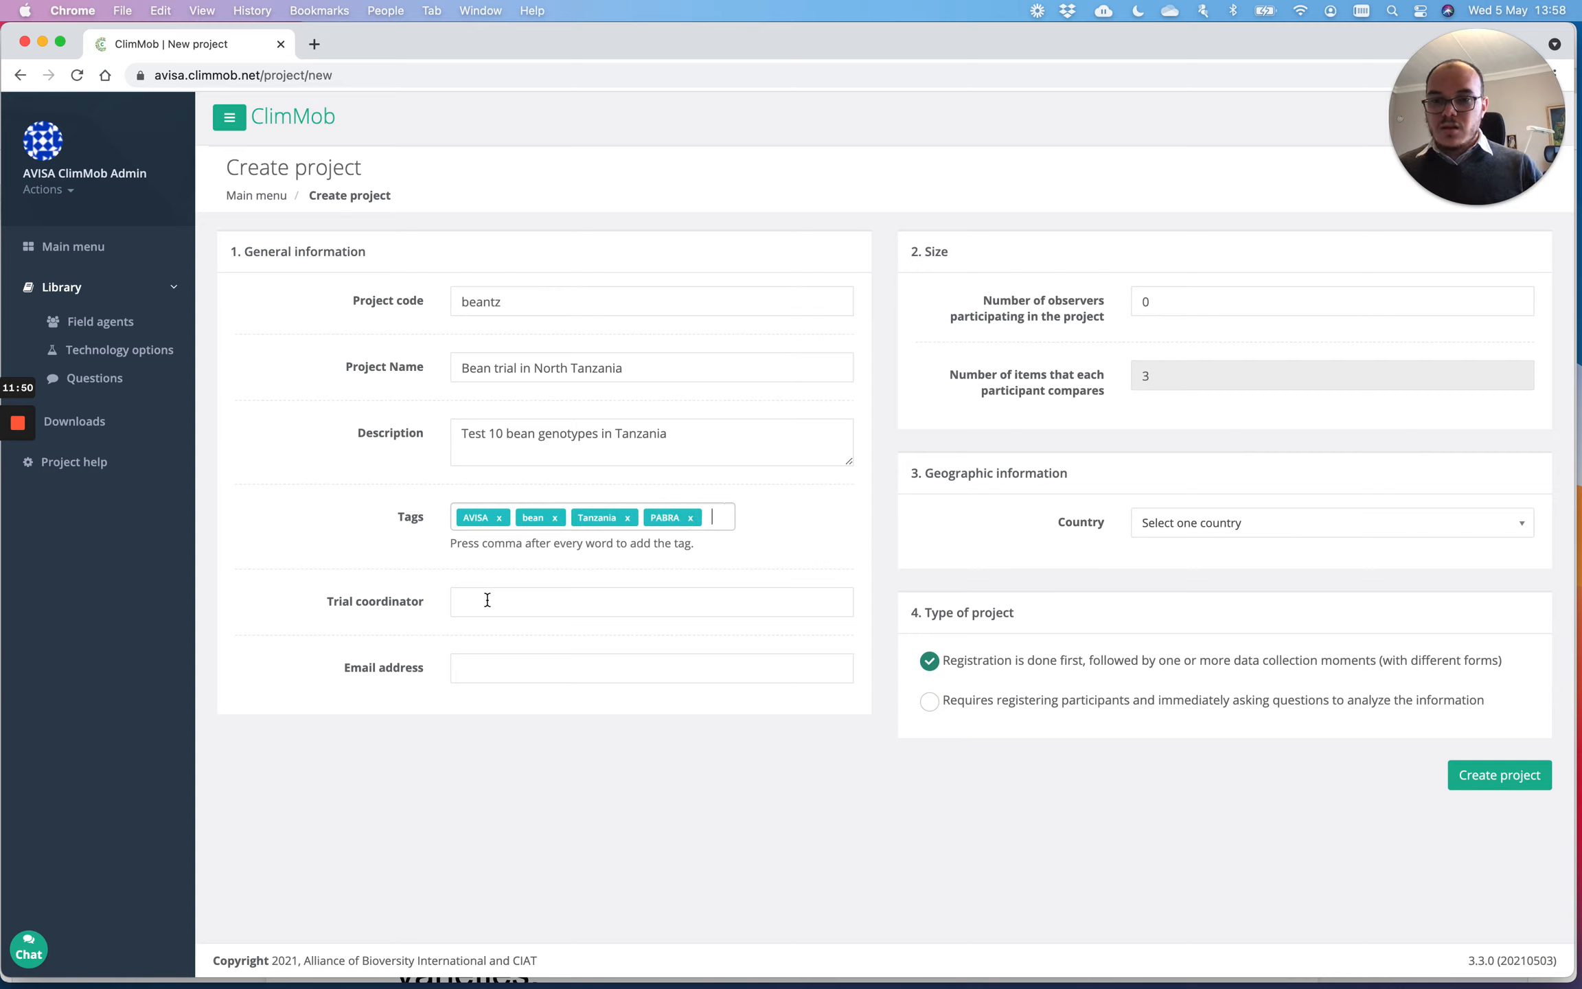
Step: Enter the trial coordinator's full name and their contact e-mail address
{"action": "left_click", "coordinate": [489, 598]}
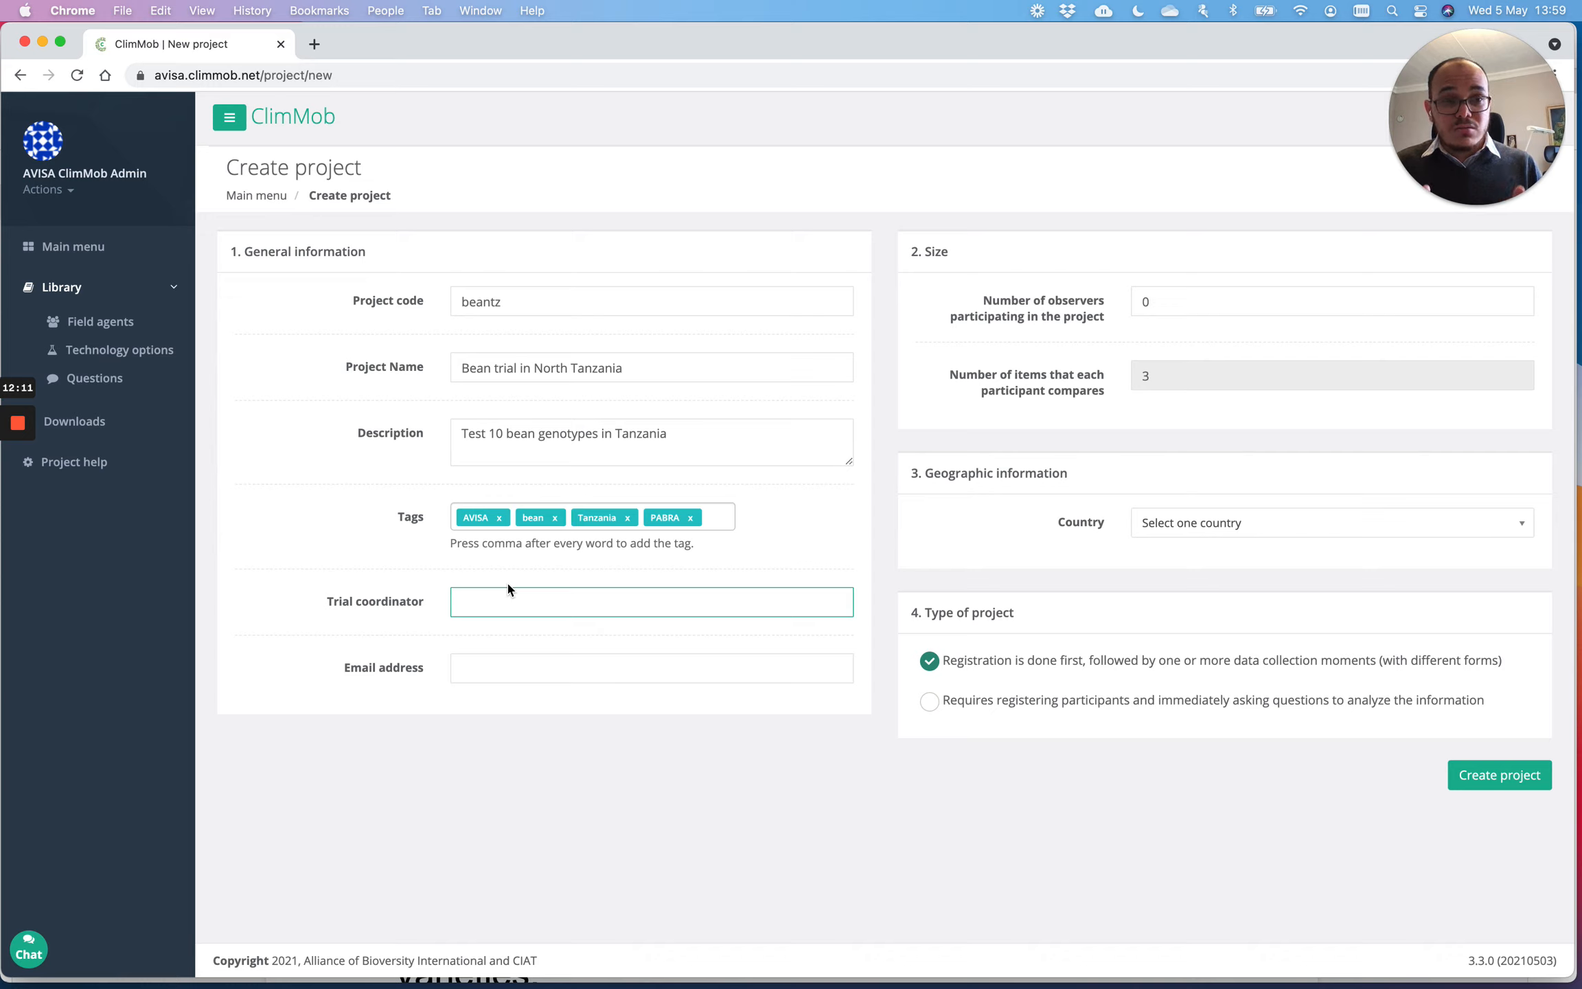
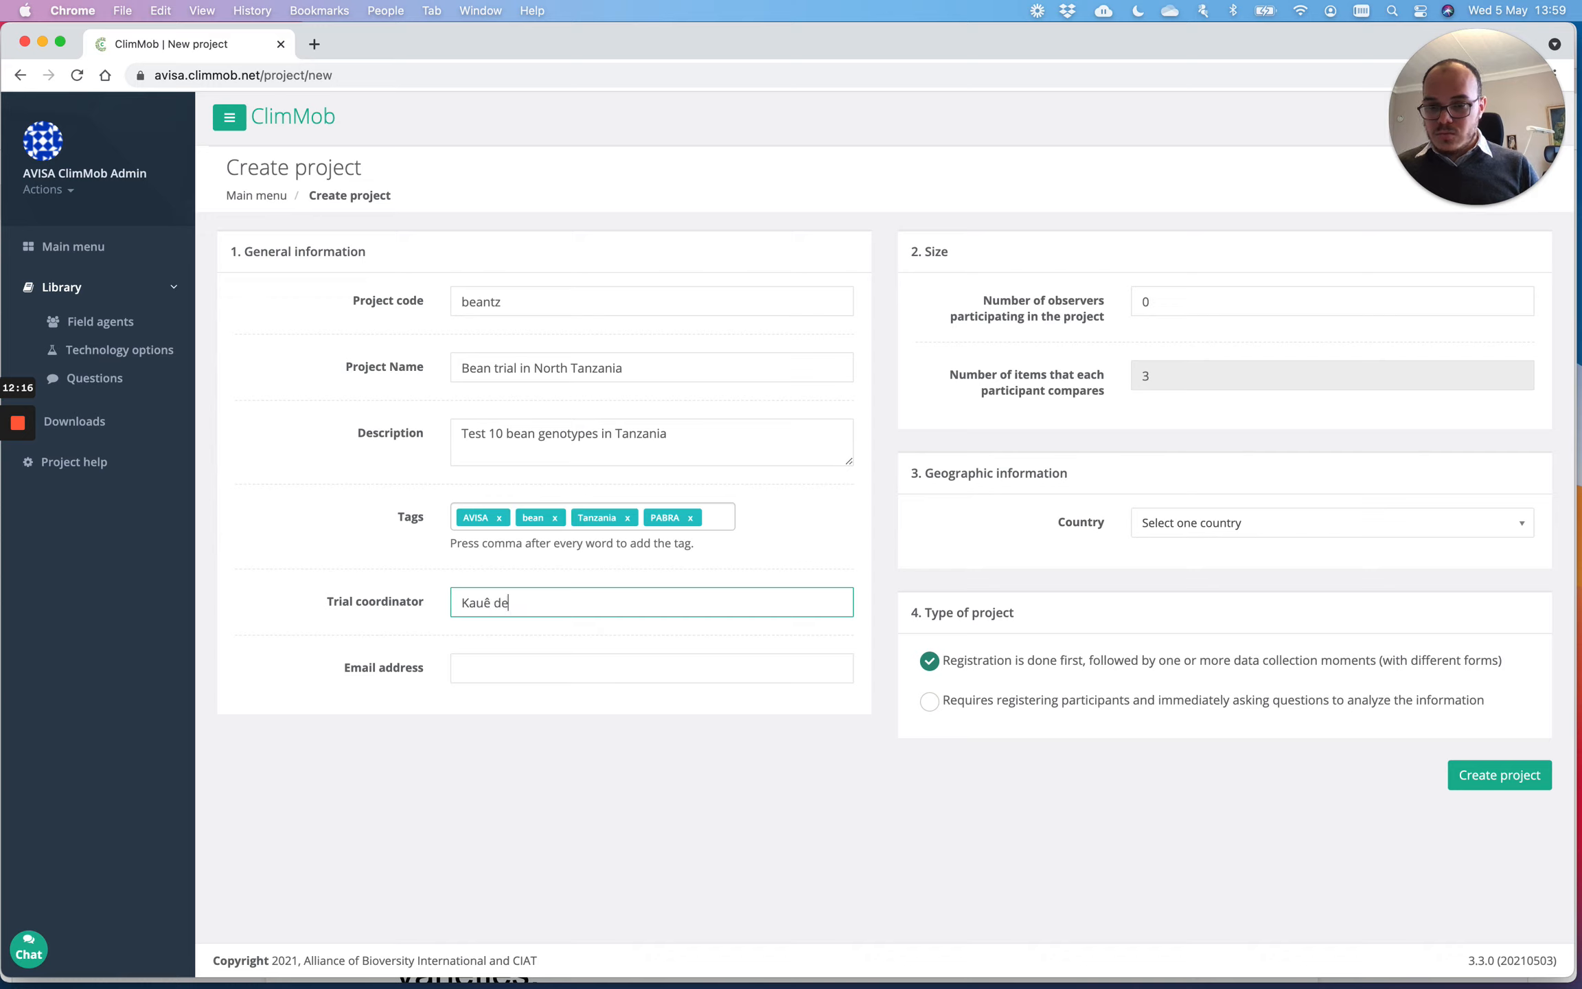
{"action": "key", "text": "Tab"}
{"action": "type", "text": "mai"}
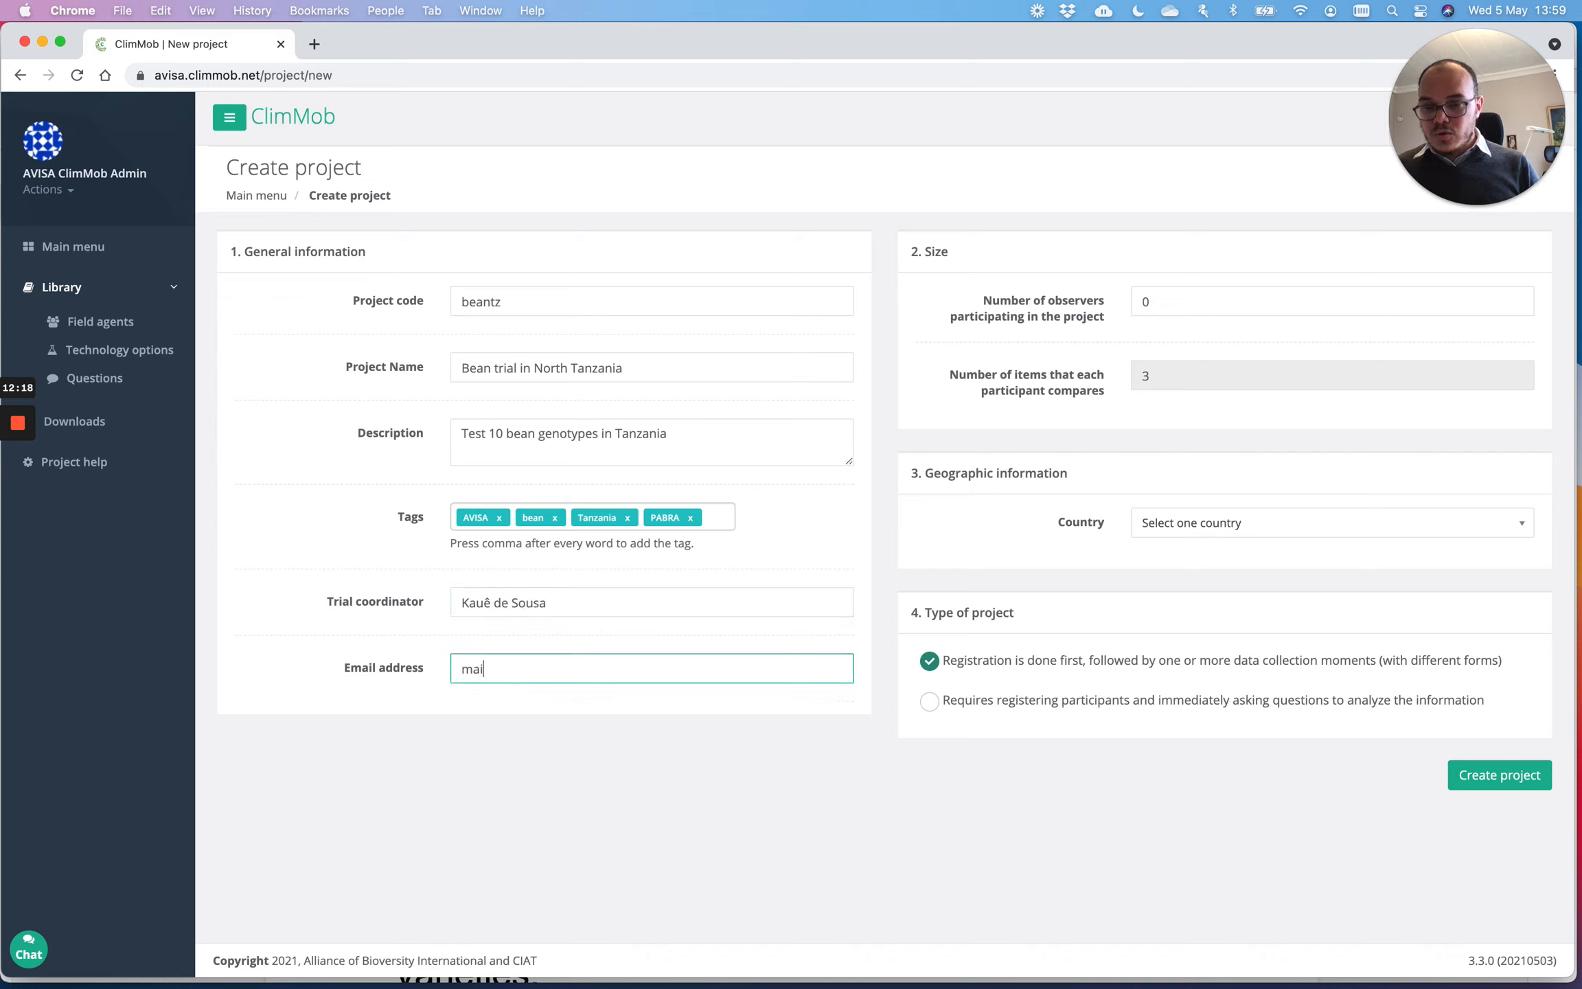
{"action": "type", "text": "l@mai"}
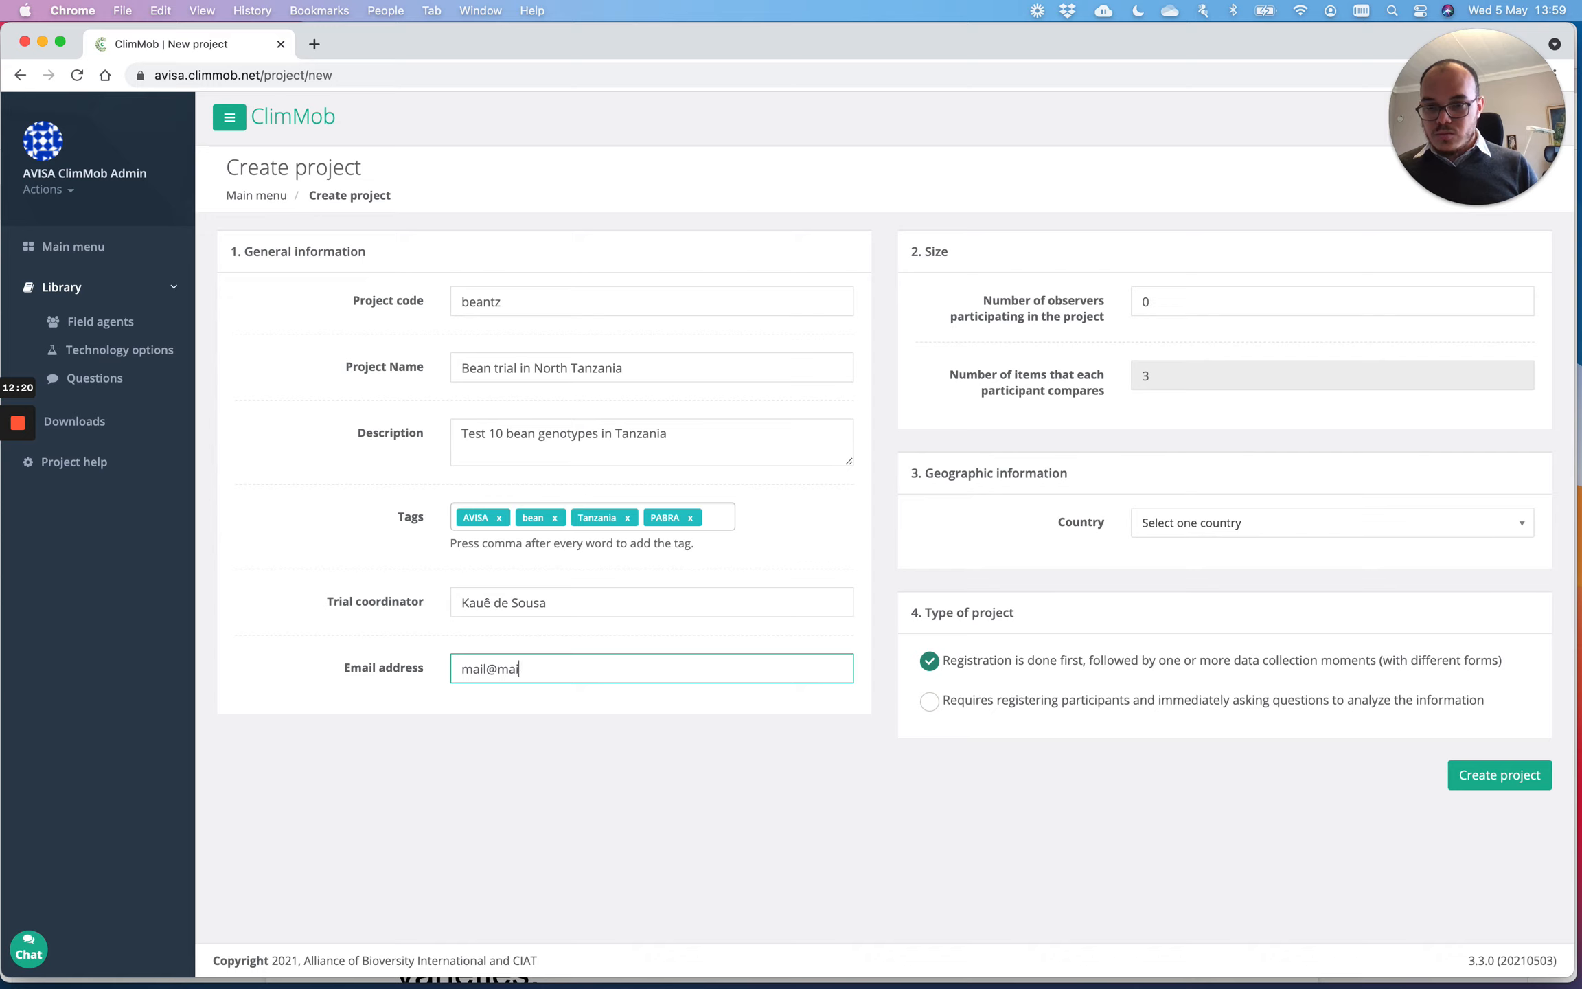
{"action": "type", "text": "l.com"}
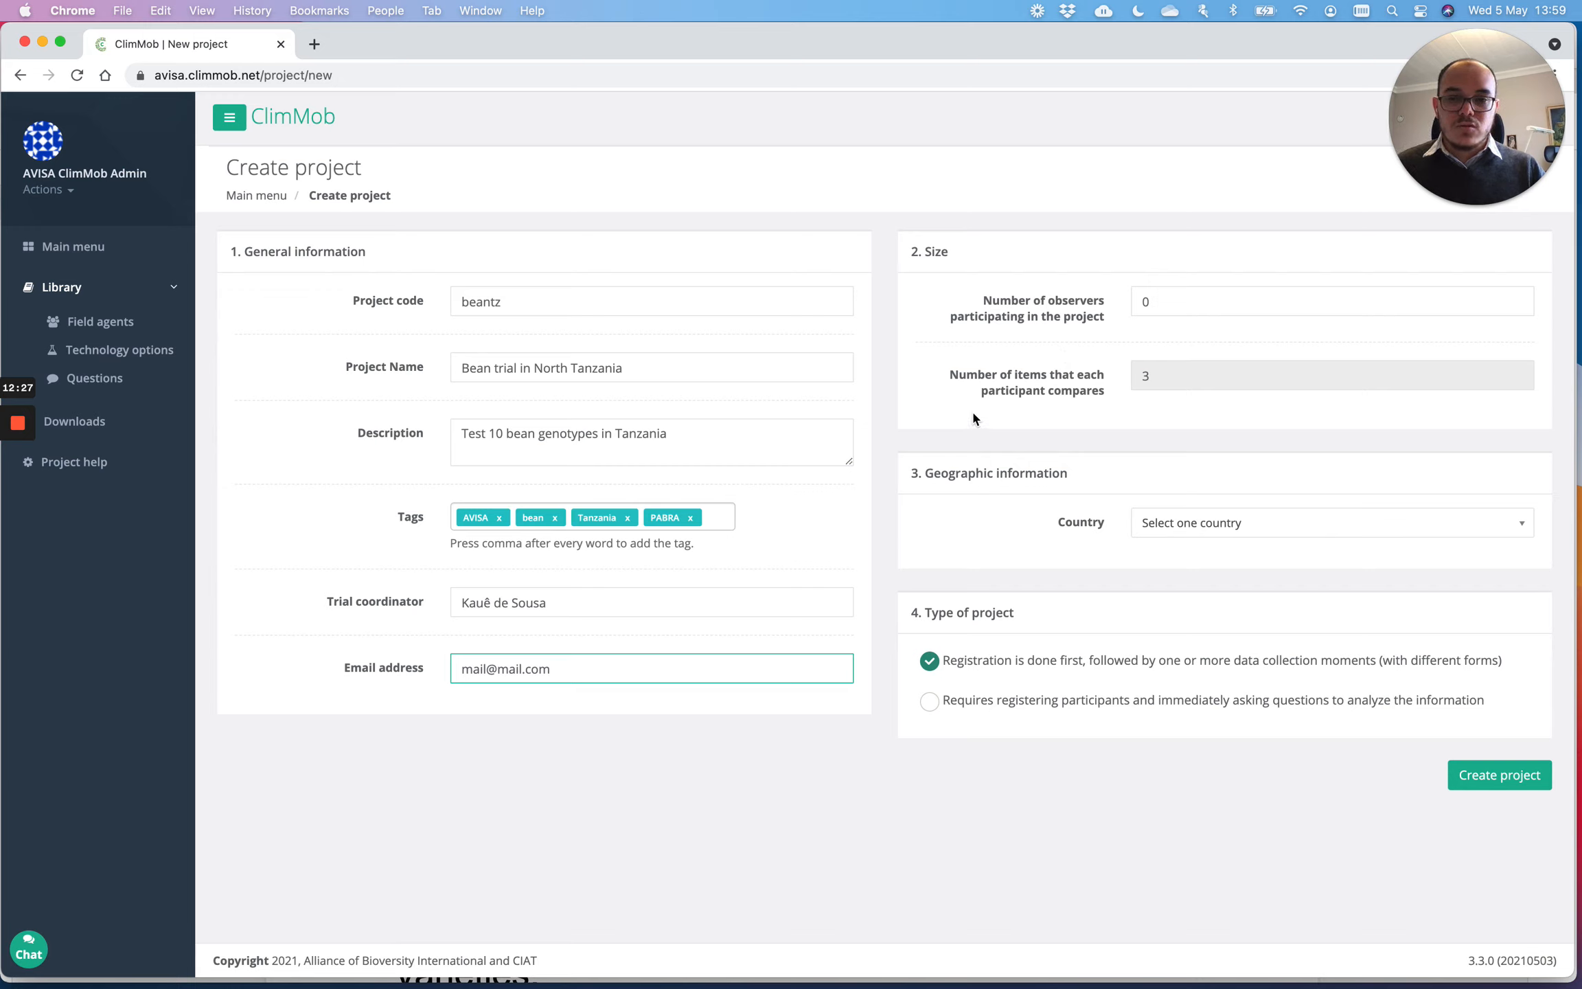
Step: Set the number of participating observers to 150
{"action": "left_click", "coordinate": [1181, 304]}
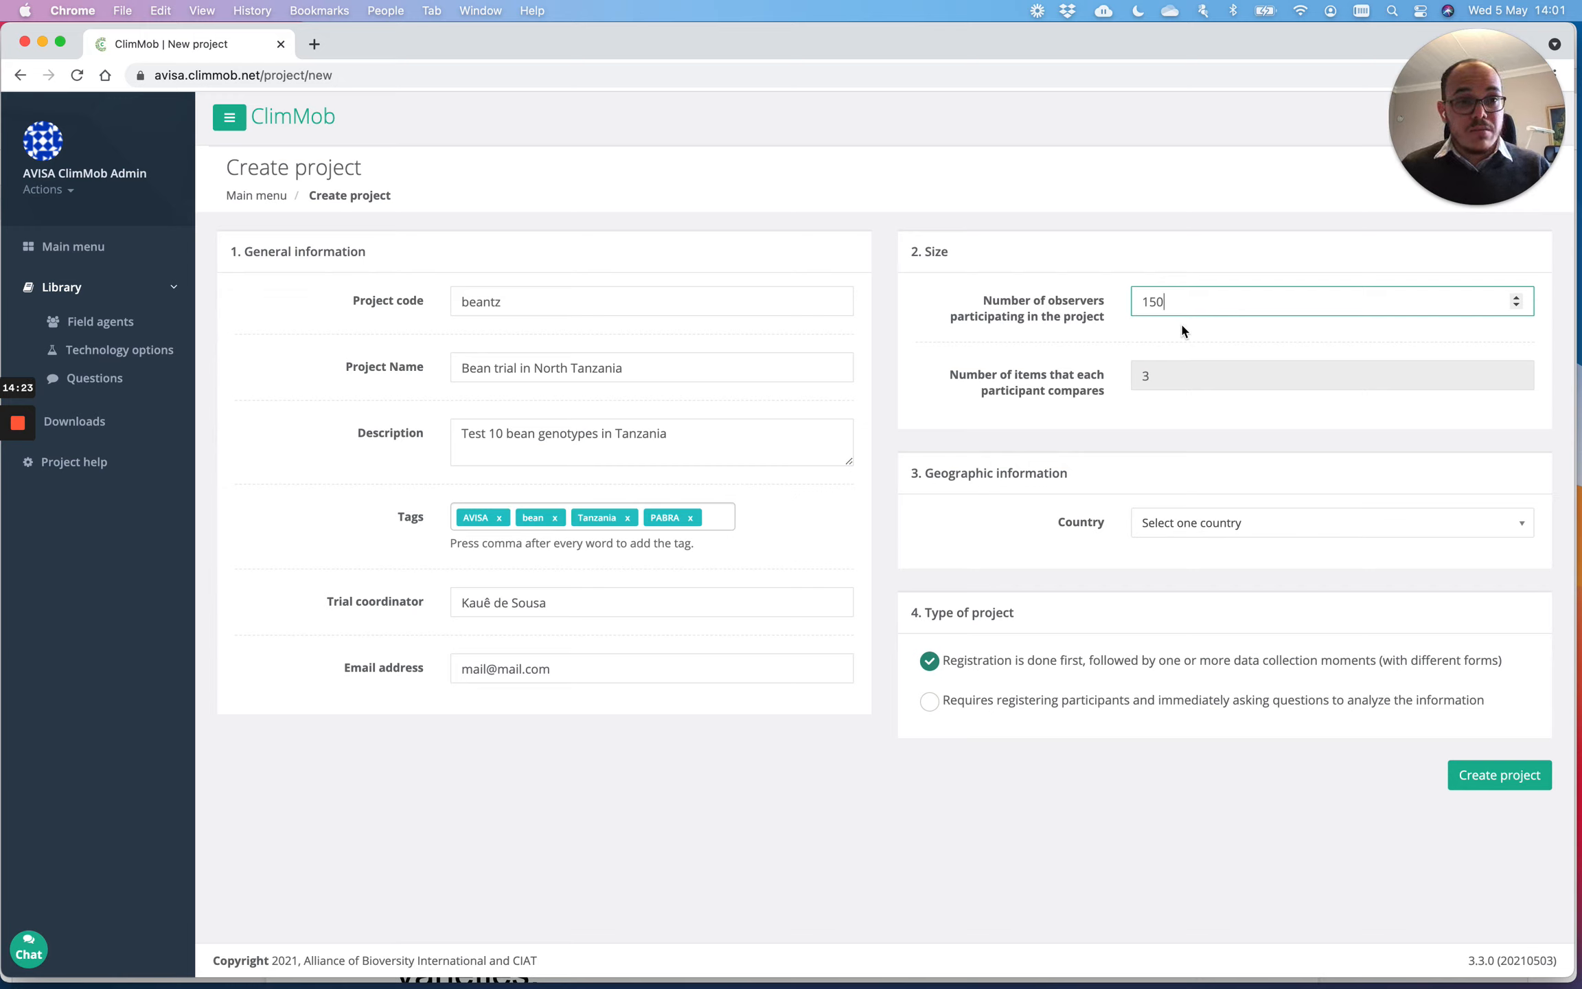
Step: Search the country list for 'tan' and choose Tanzania
{"action": "left_click", "coordinate": [1226, 526]}
{"action": "type", "text": "tan"}
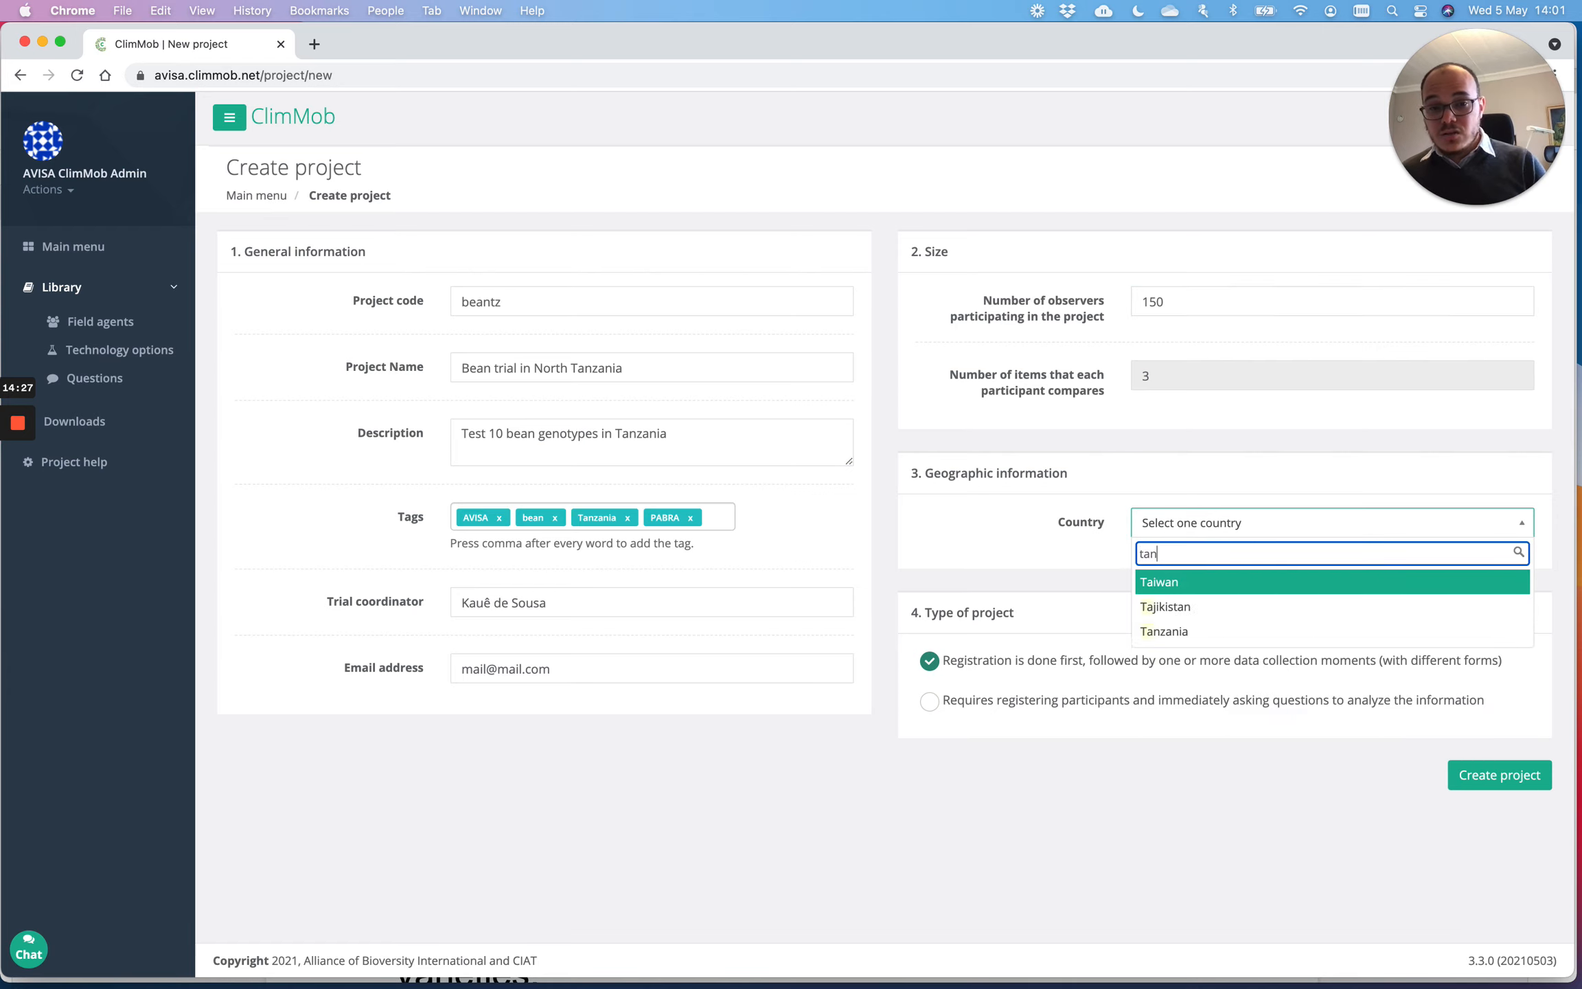
{"action": "left_click", "coordinate": [1215, 583]}
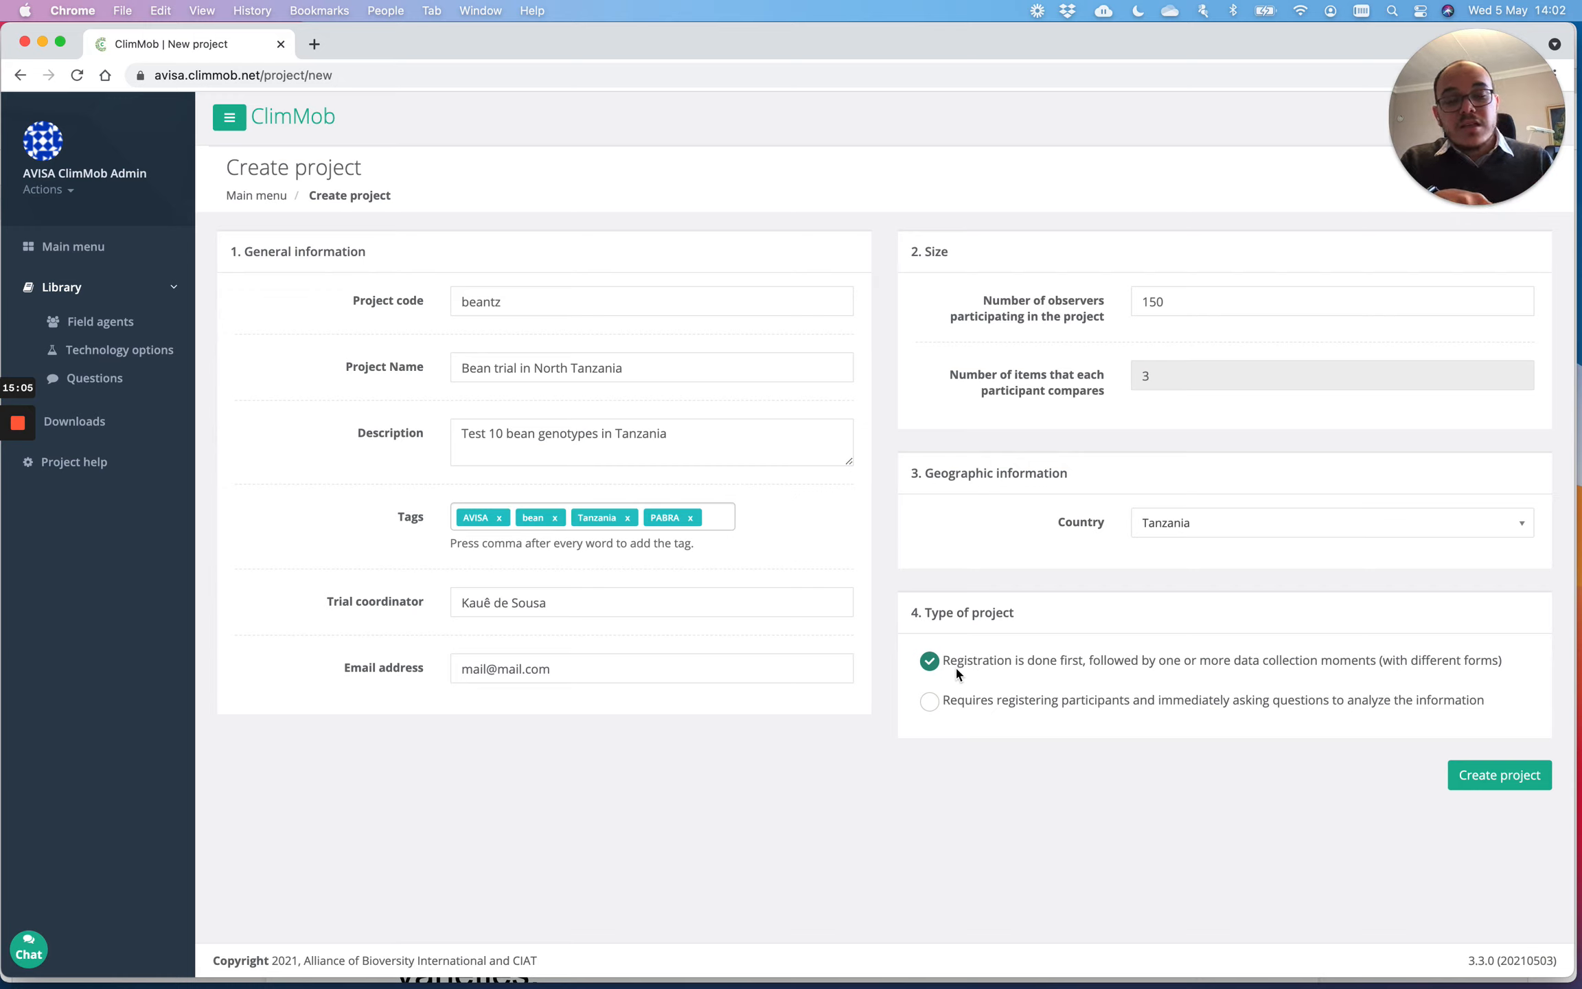
{"action": "left_click", "coordinate": [929, 703]}
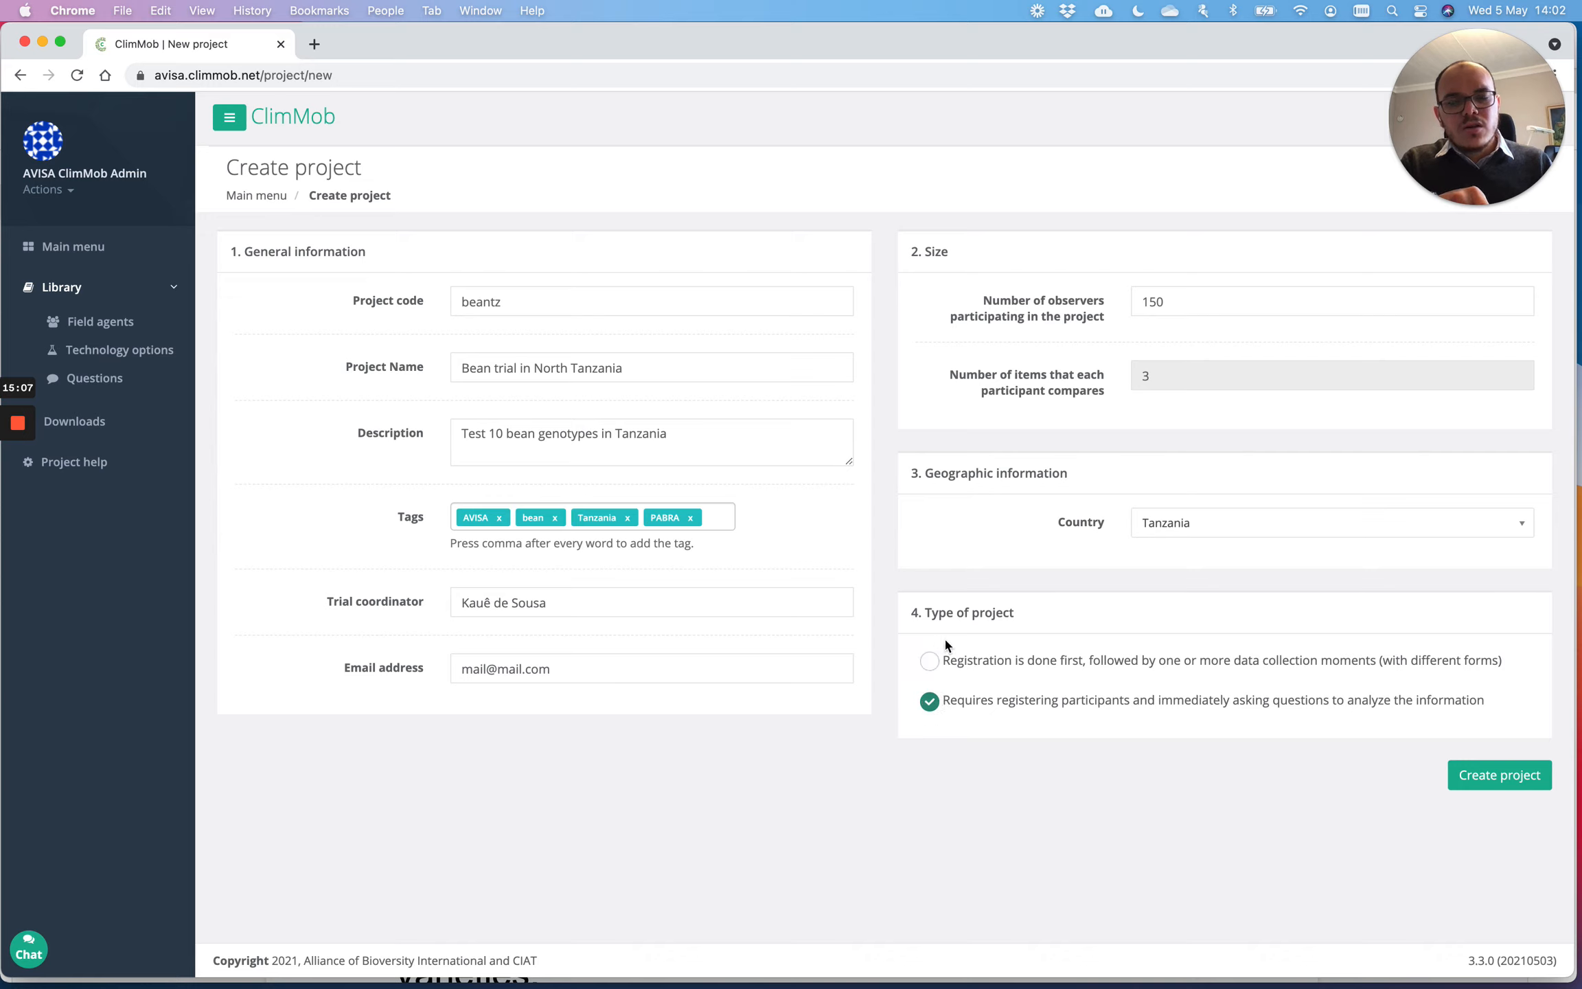
{"action": "left_click", "coordinate": [930, 662]}
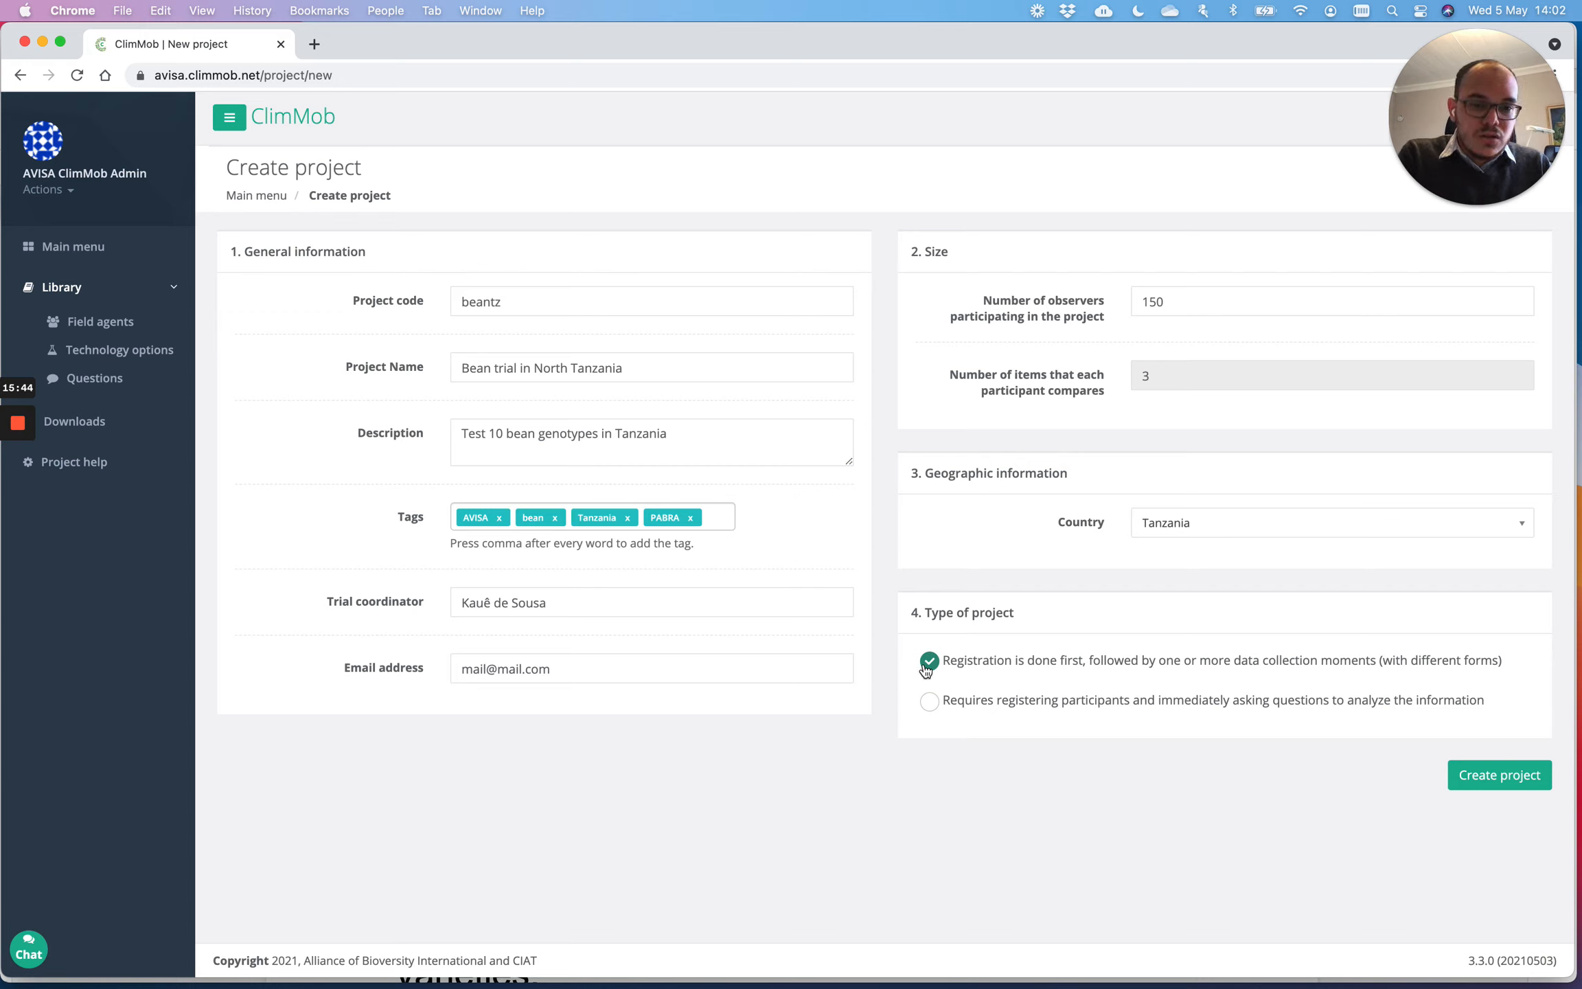
{"action": "left_click", "coordinate": [1508, 790]}
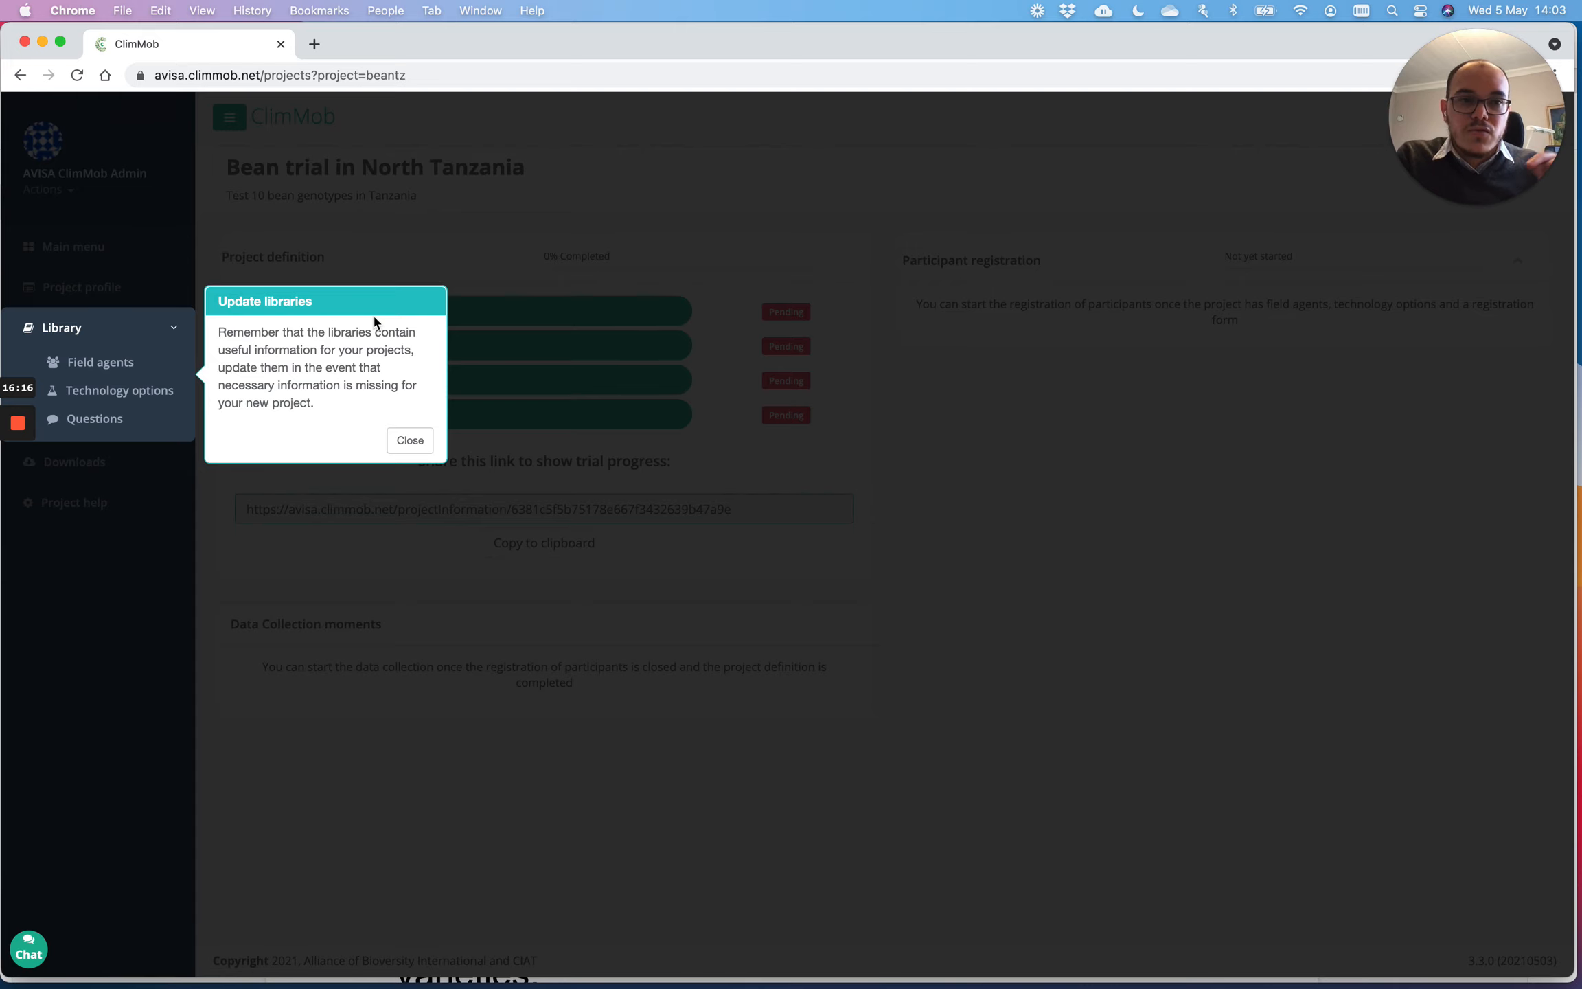
Step: Dismiss the Update libraries reminder on the new project's overview
{"action": "left_click", "coordinate": [415, 447]}
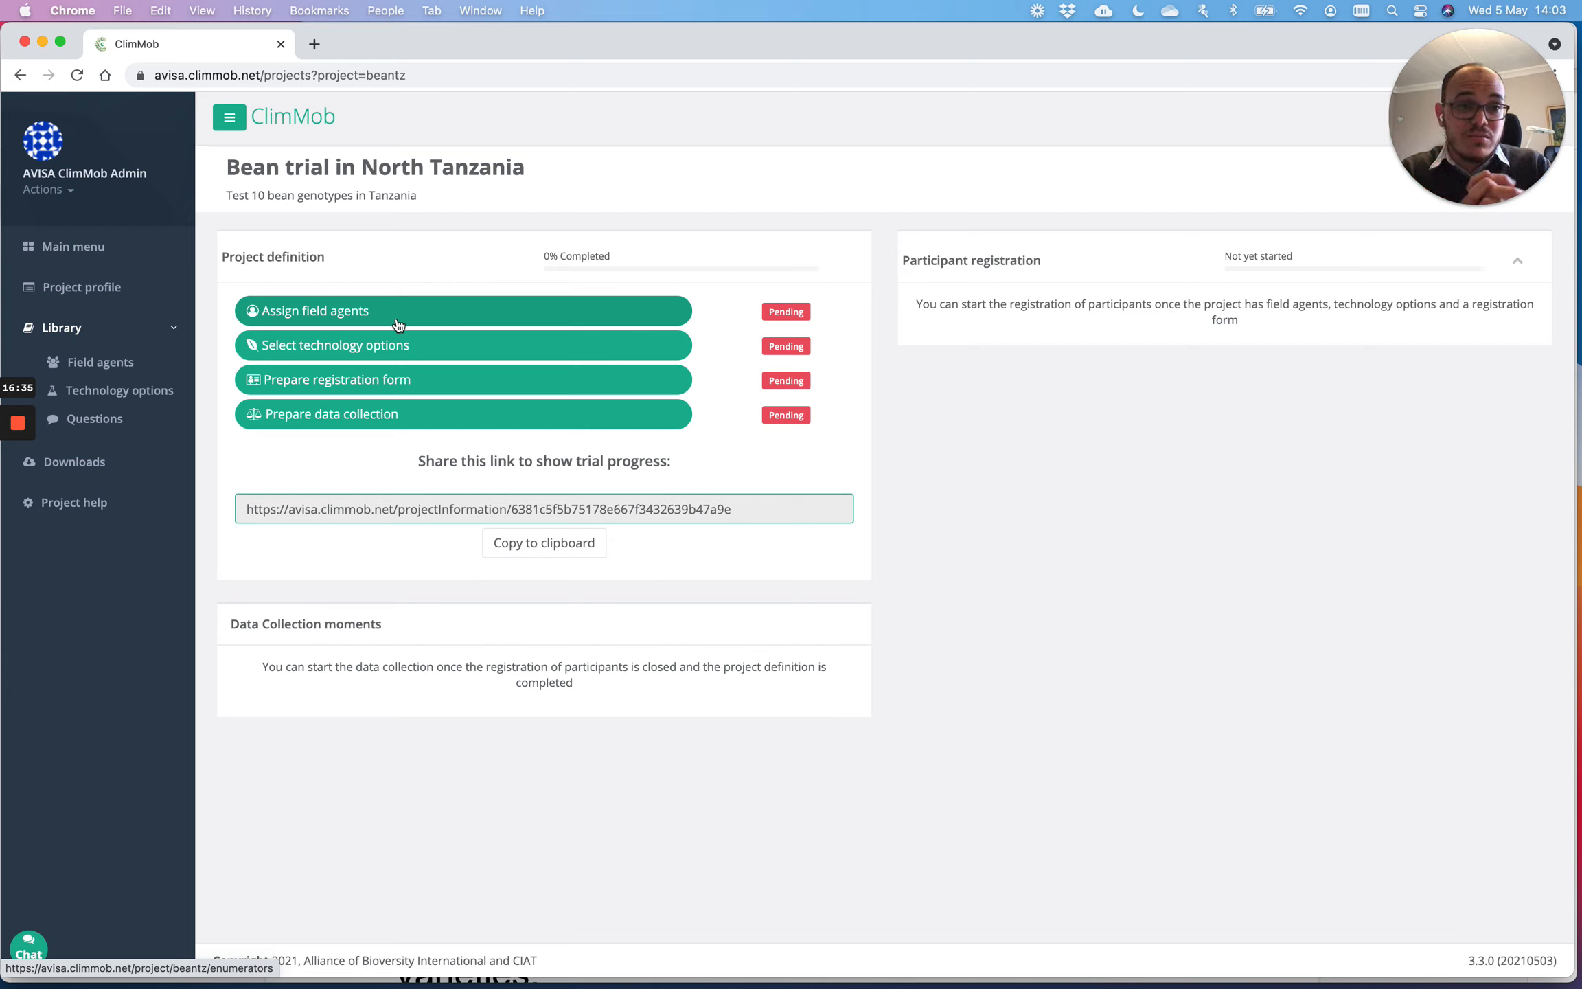
Step: Assign the first and last listed field agents to the project, then return to the overview
{"action": "left_click", "coordinate": [306, 309]}
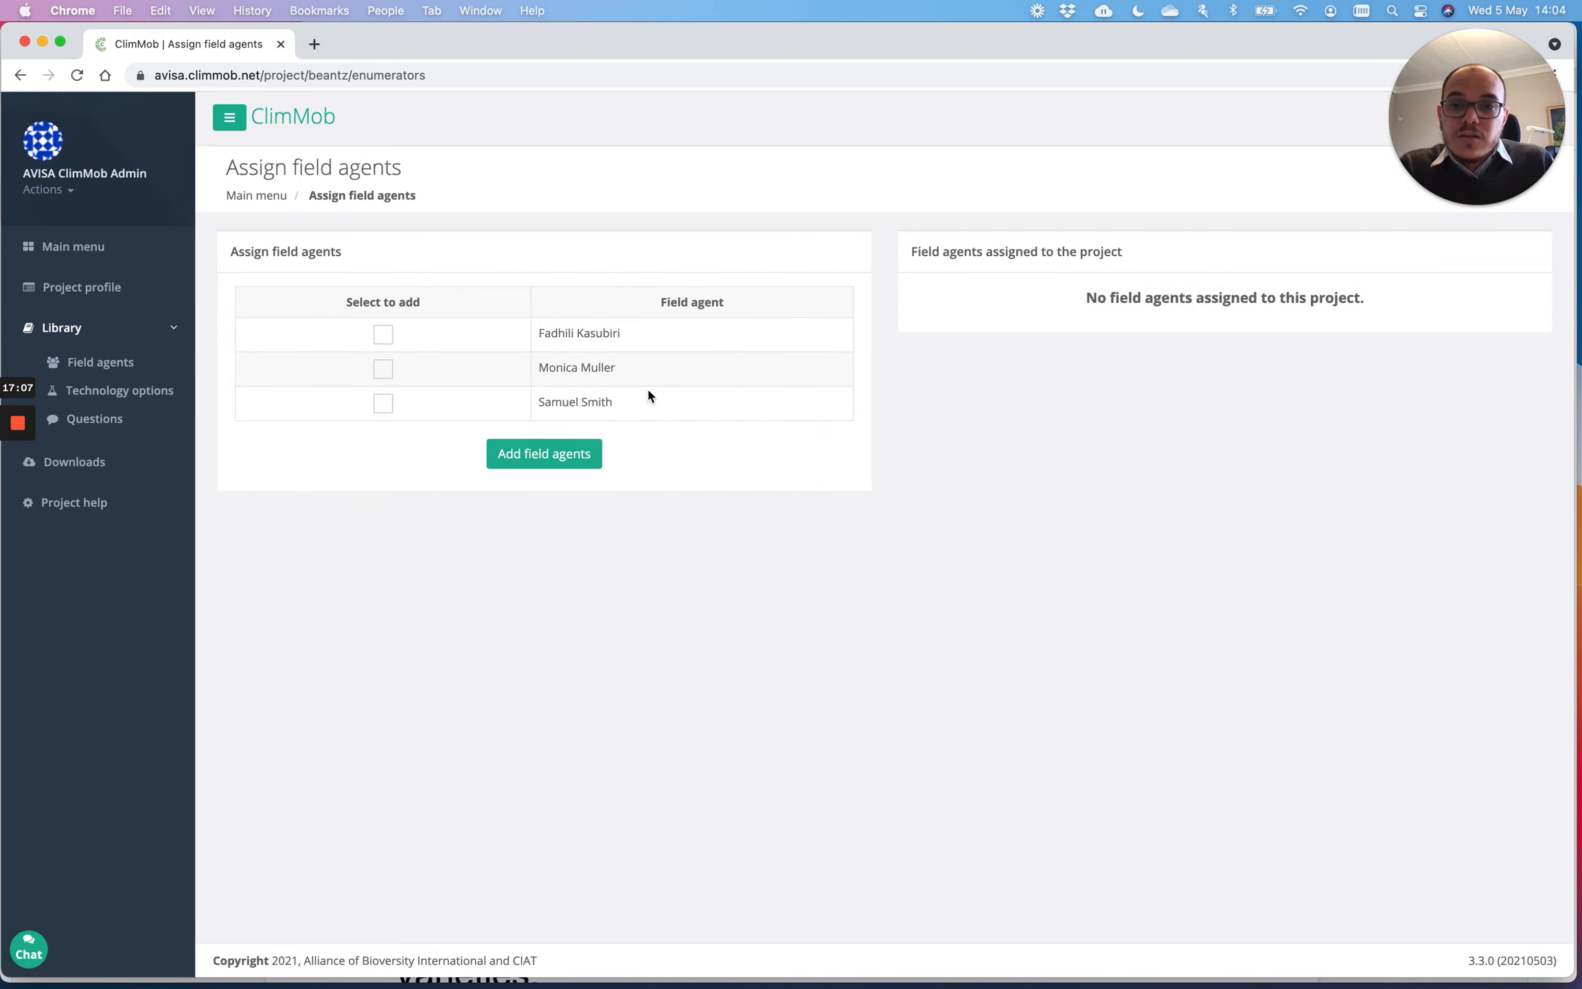
{"action": "left_click", "coordinate": [382, 336]}
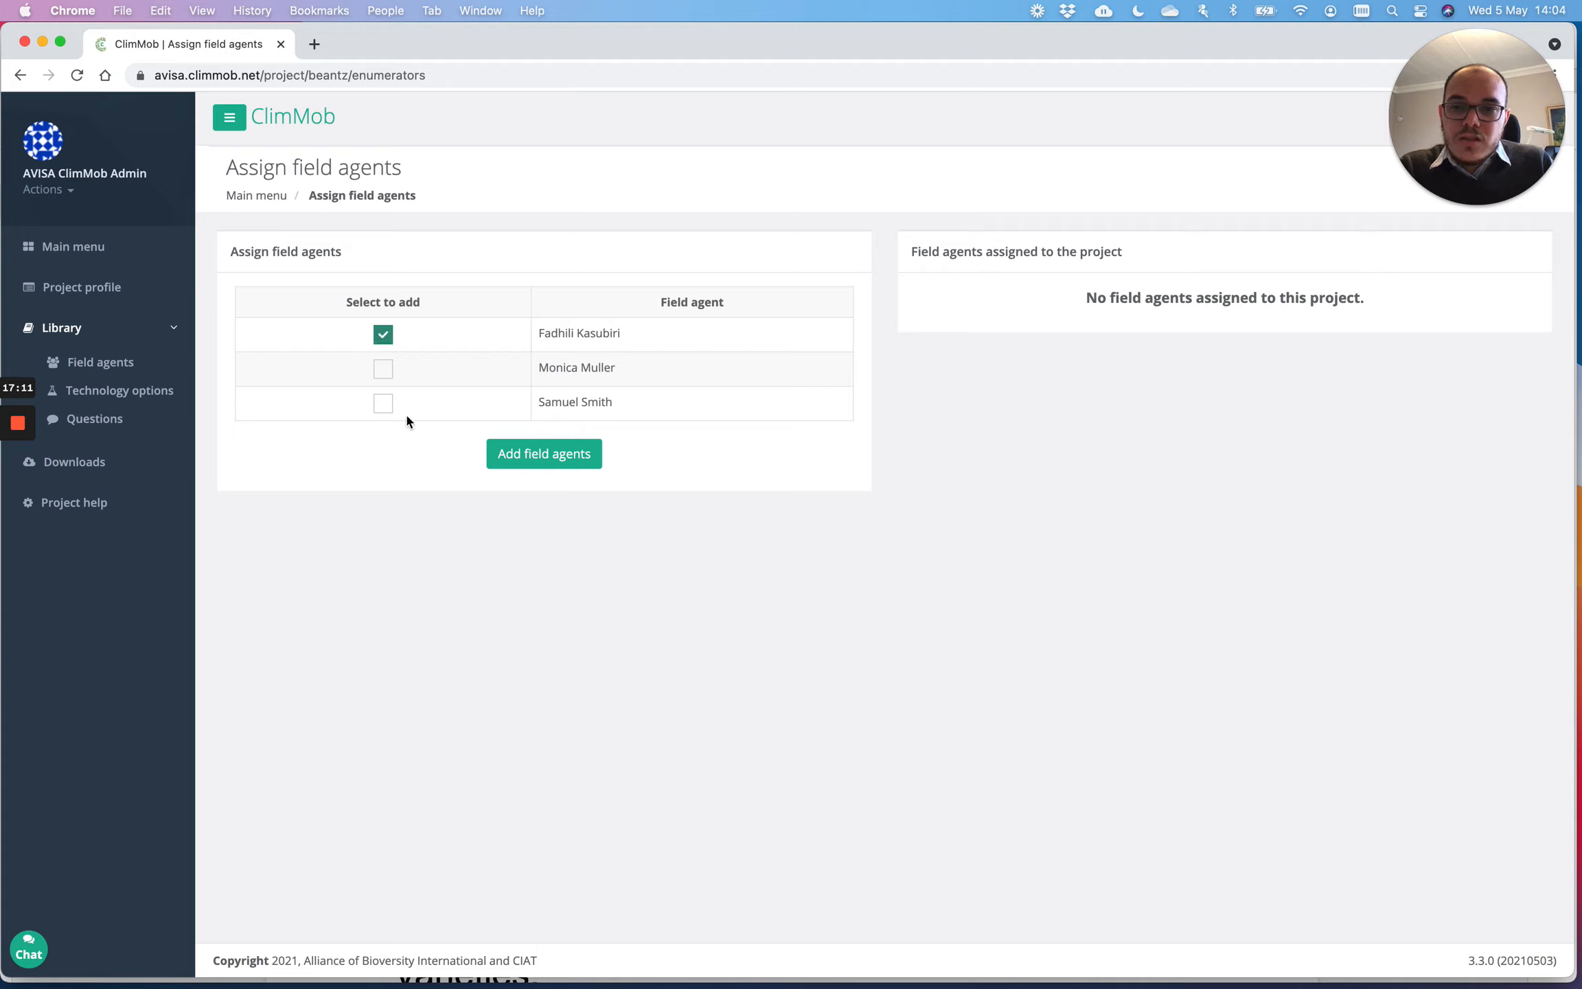
{"action": "left_click", "coordinate": [383, 405]}
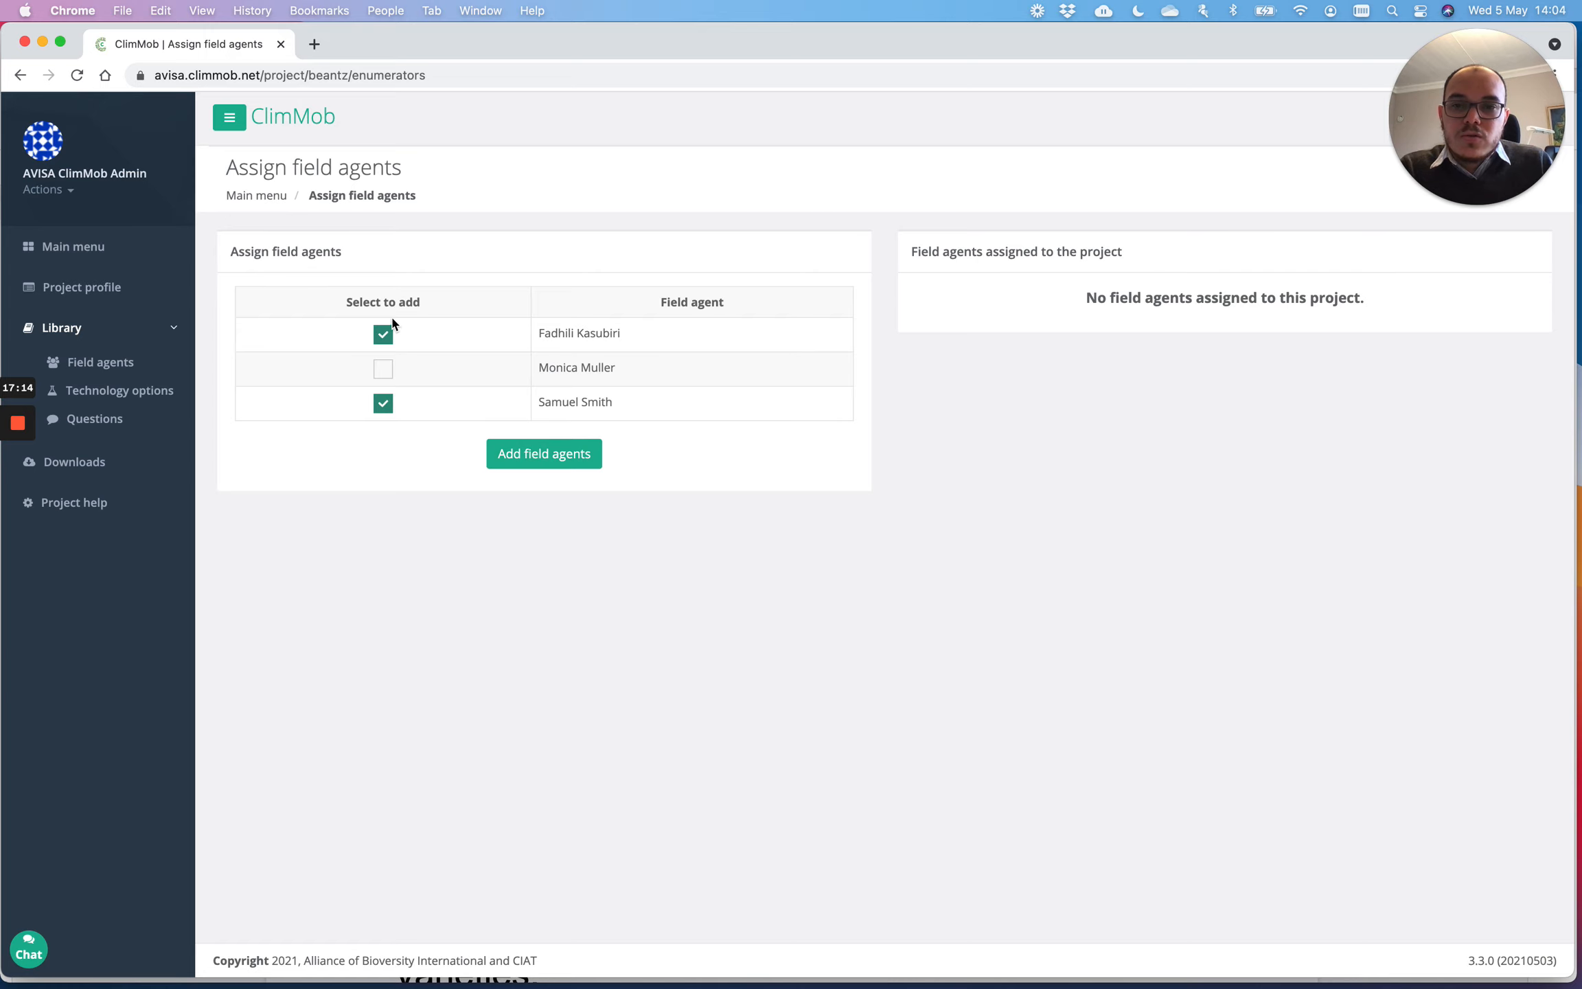
{"action": "left_click", "coordinate": [567, 464]}
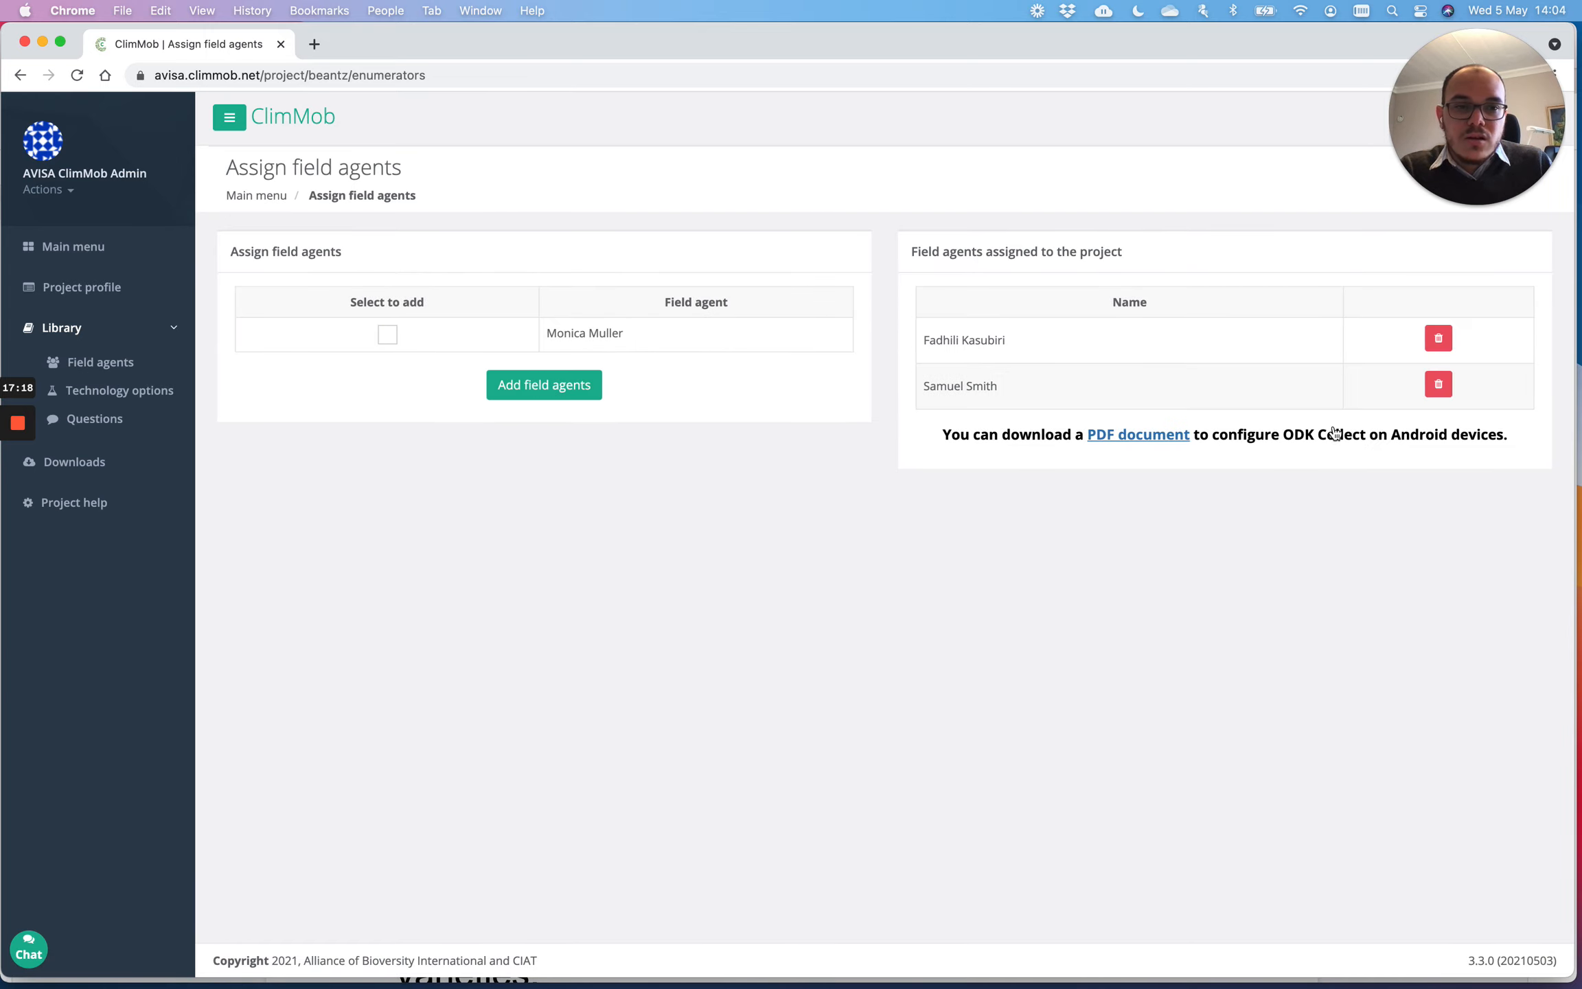
{"action": "left_click", "coordinate": [259, 199]}
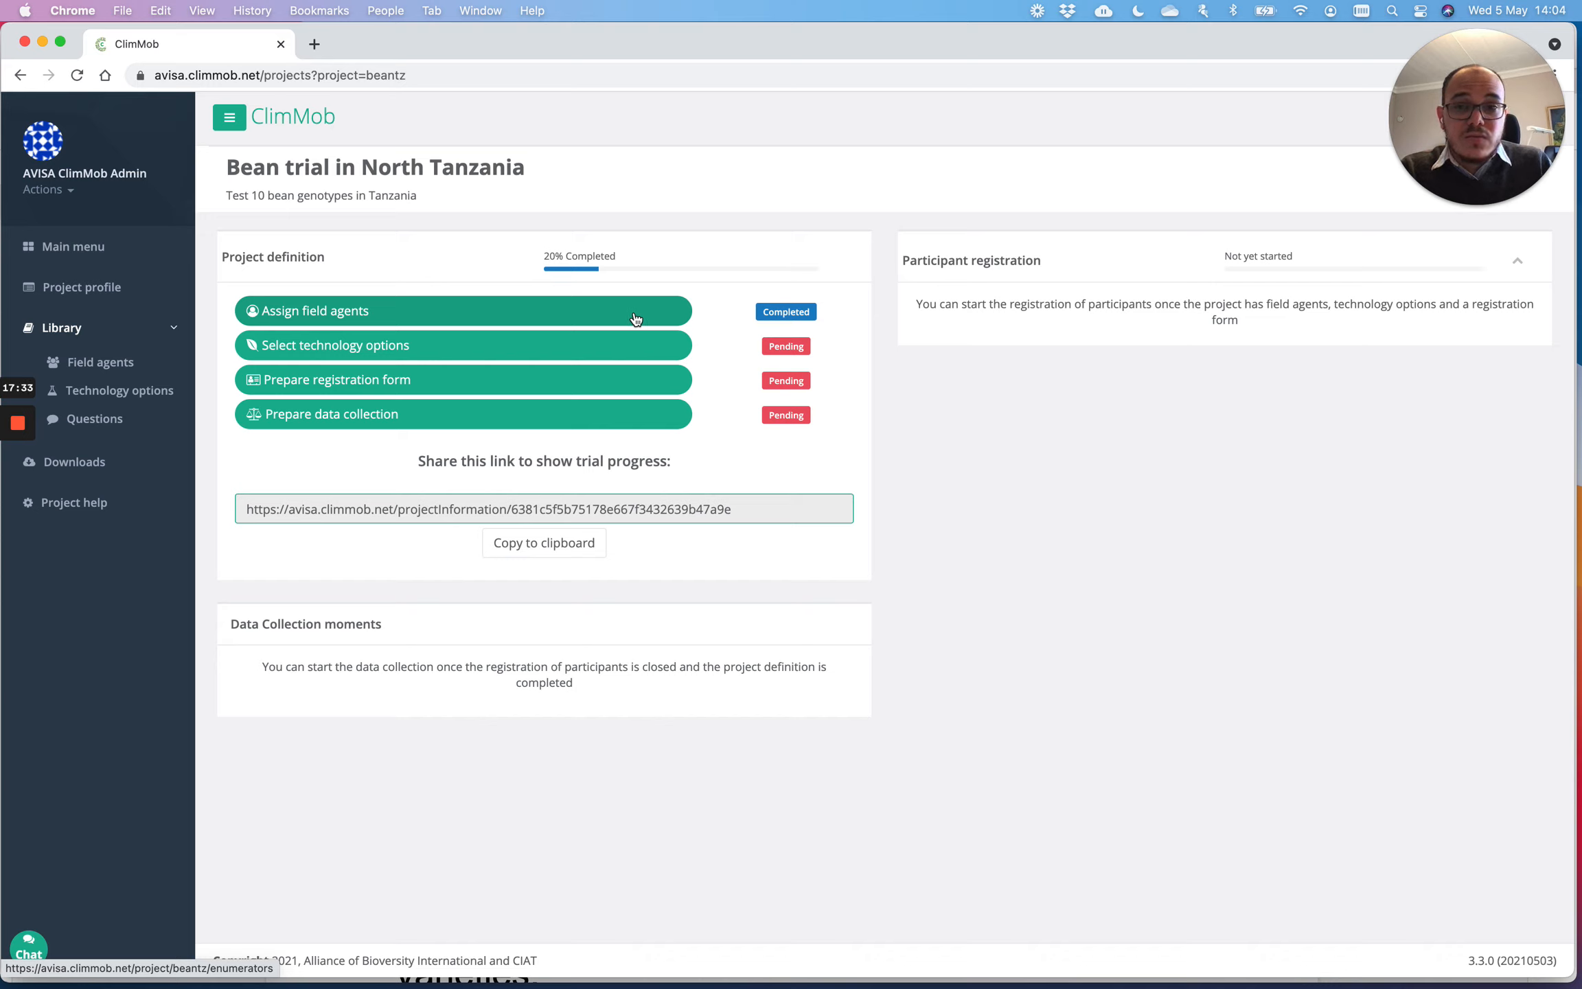
Step: Open the Select technology options page for the bean project
{"action": "left_click", "coordinate": [445, 358]}
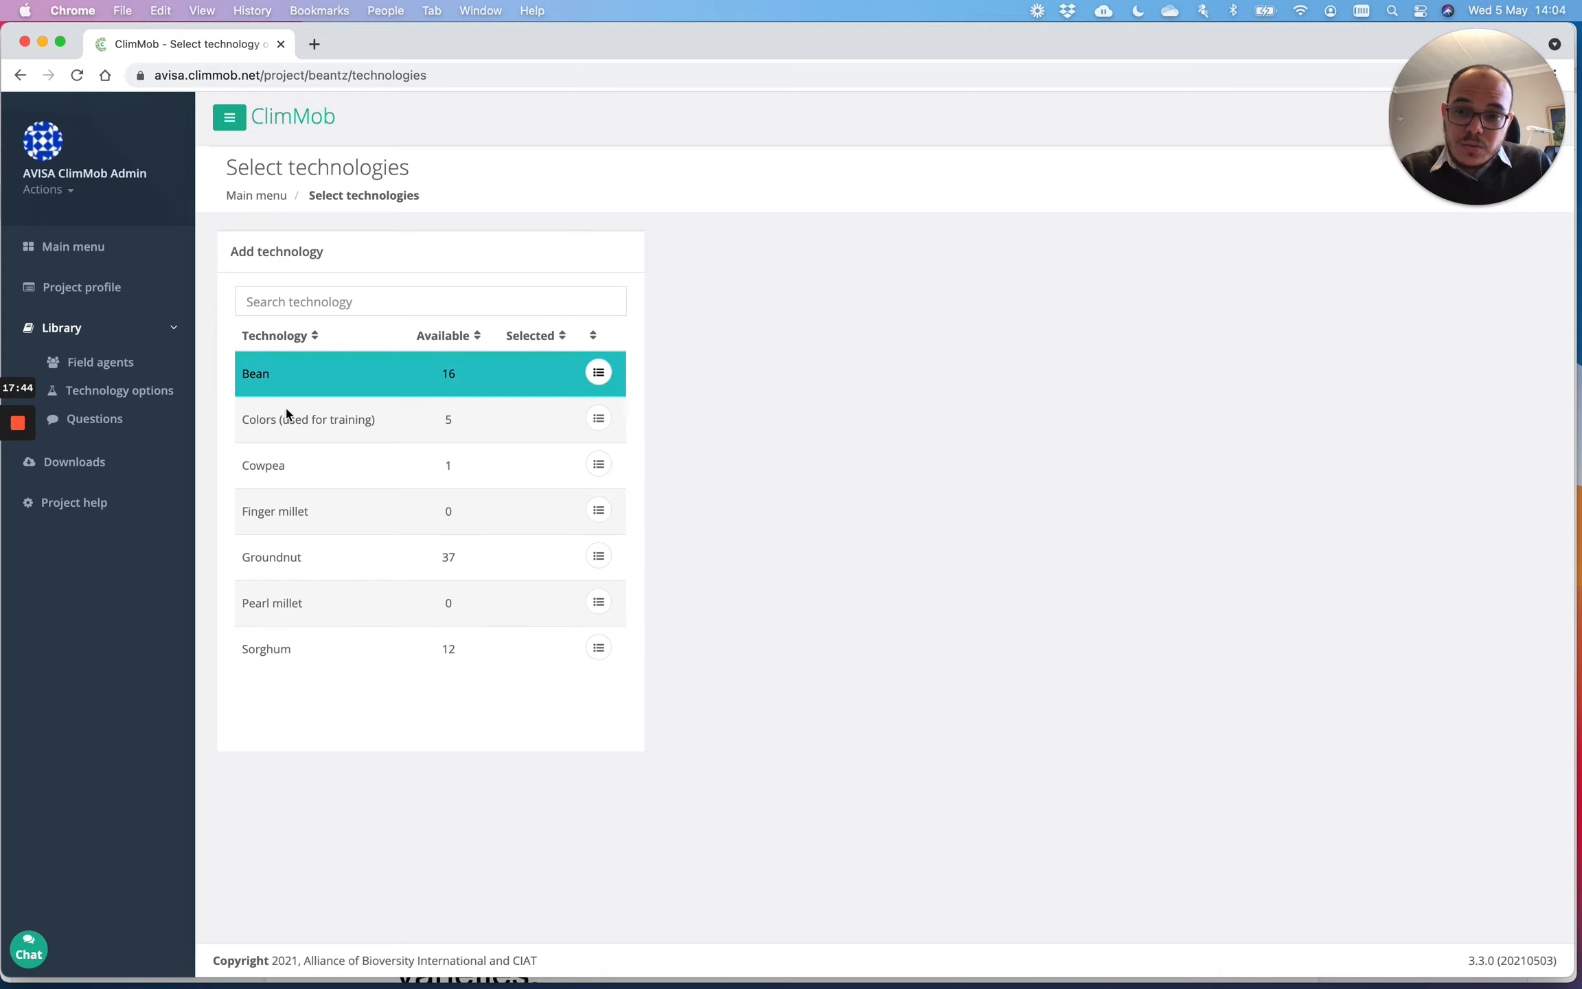
Step: Open the technology options panel for Bean
{"action": "left_click", "coordinate": [598, 373]}
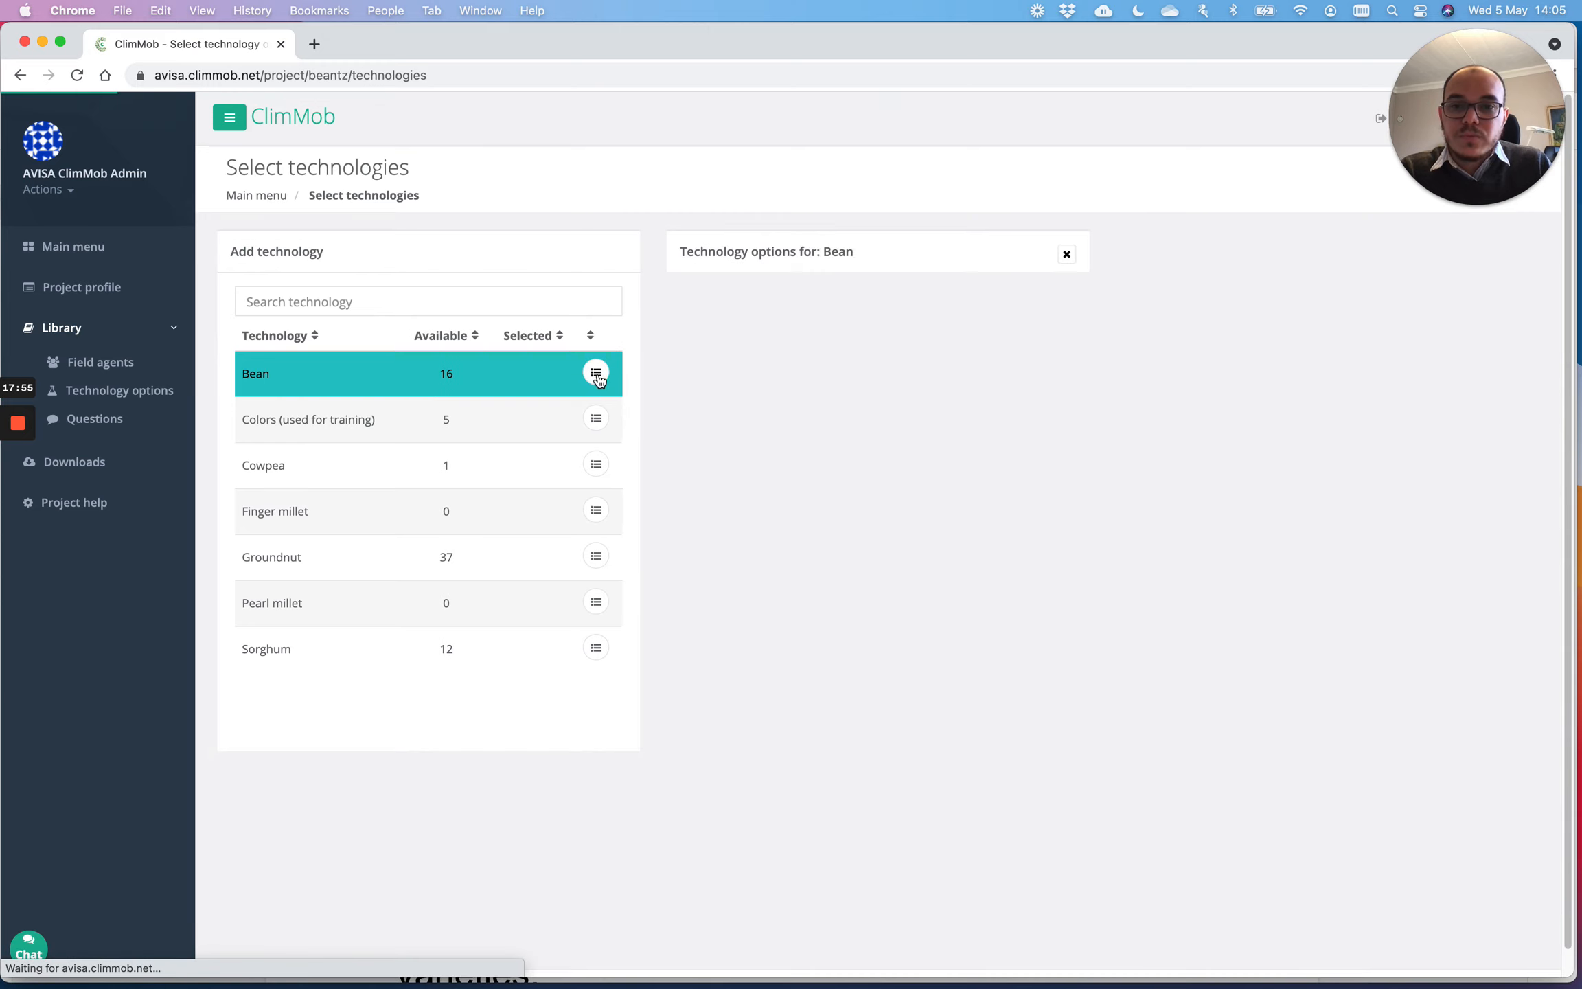
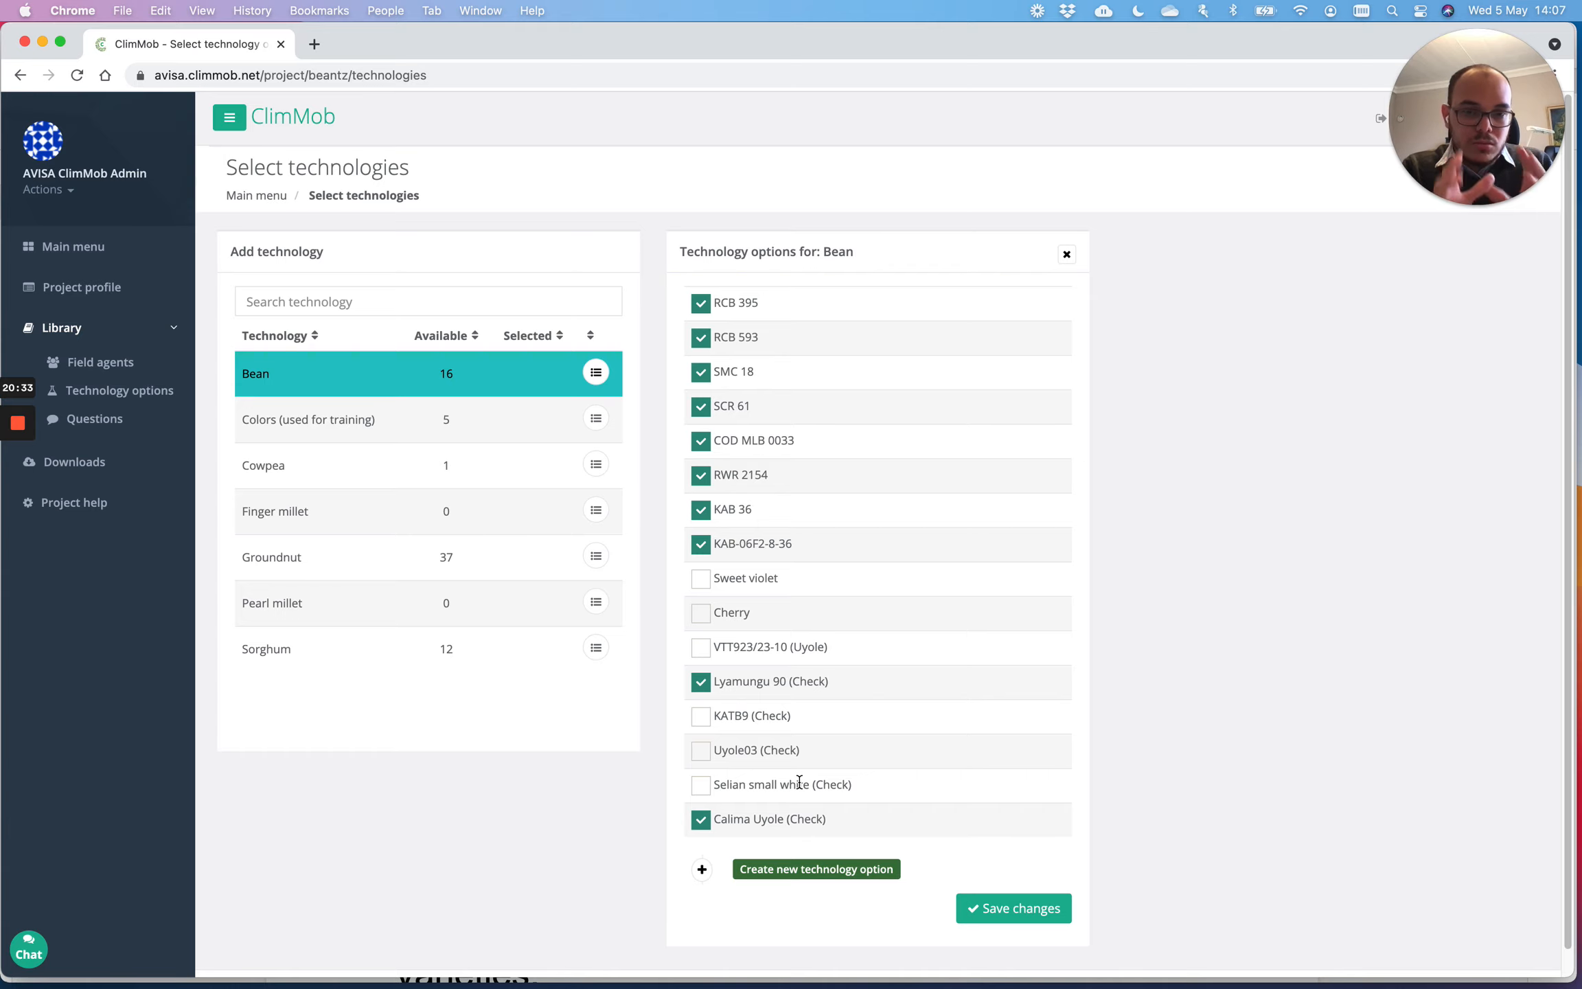
Step: Save the ten checked Bean varieties, including two check varieties, as technology options
{"action": "left_click", "coordinate": [1004, 920]}
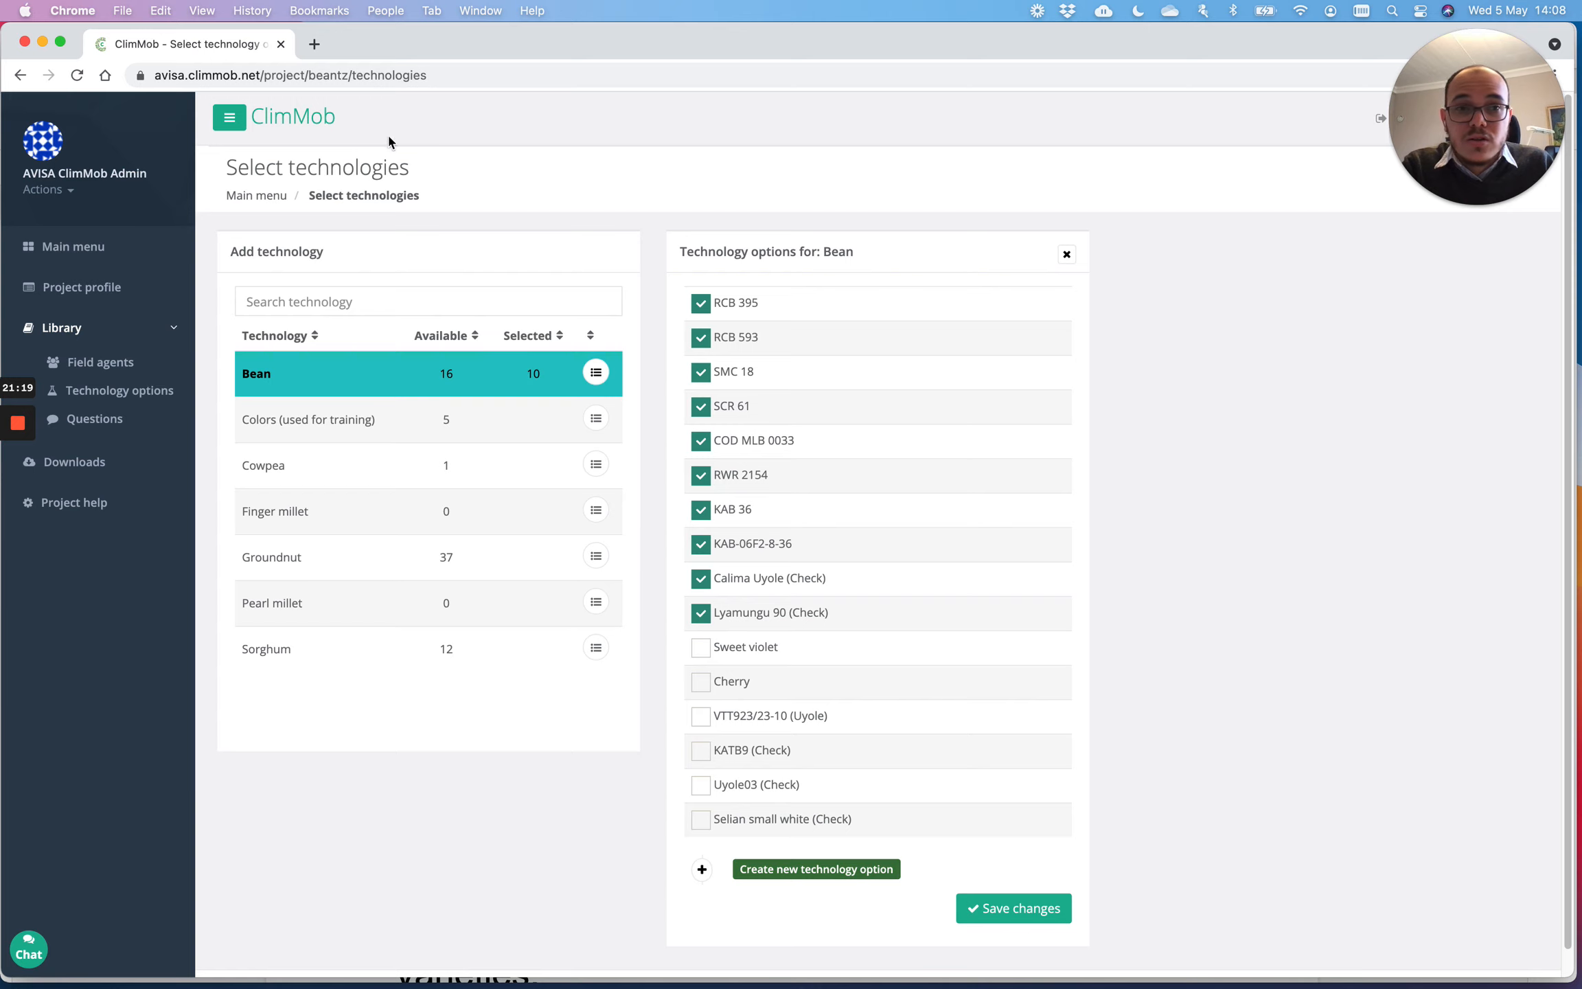
Step: Return to the Bean trial in North Tanzania overview through the Main menu breadcrumb
{"action": "left_click", "coordinate": [273, 203]}
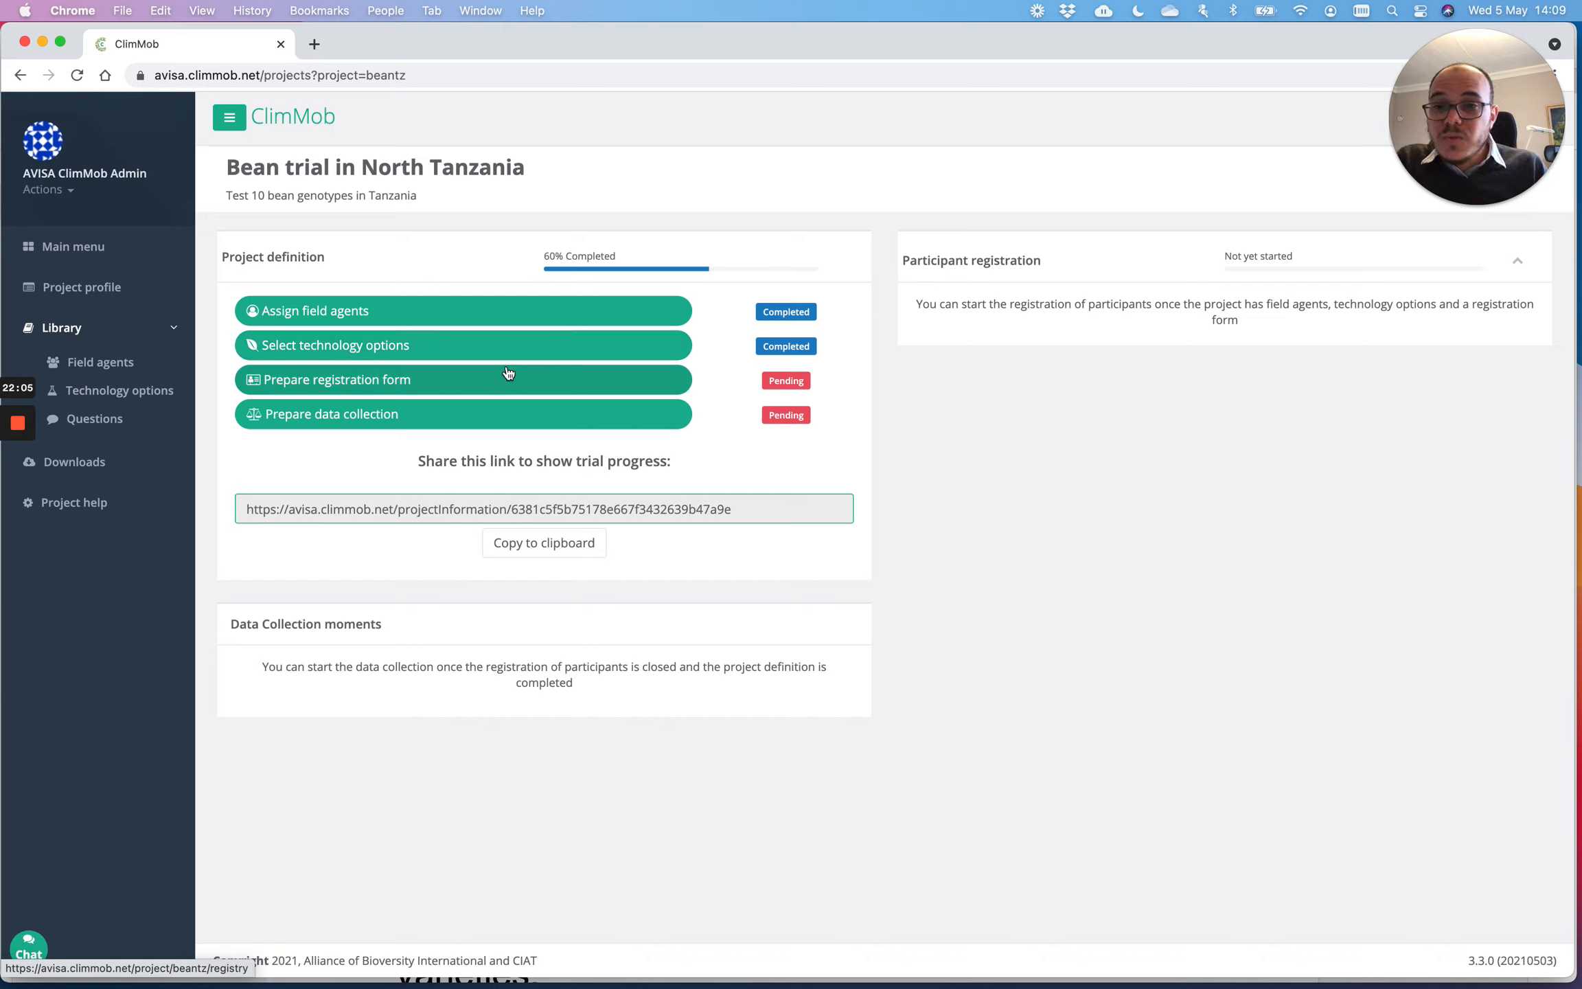
Step: Open Prepare registration form and browse the library tree to the Participant information questions
{"action": "left_click", "coordinate": [387, 390]}
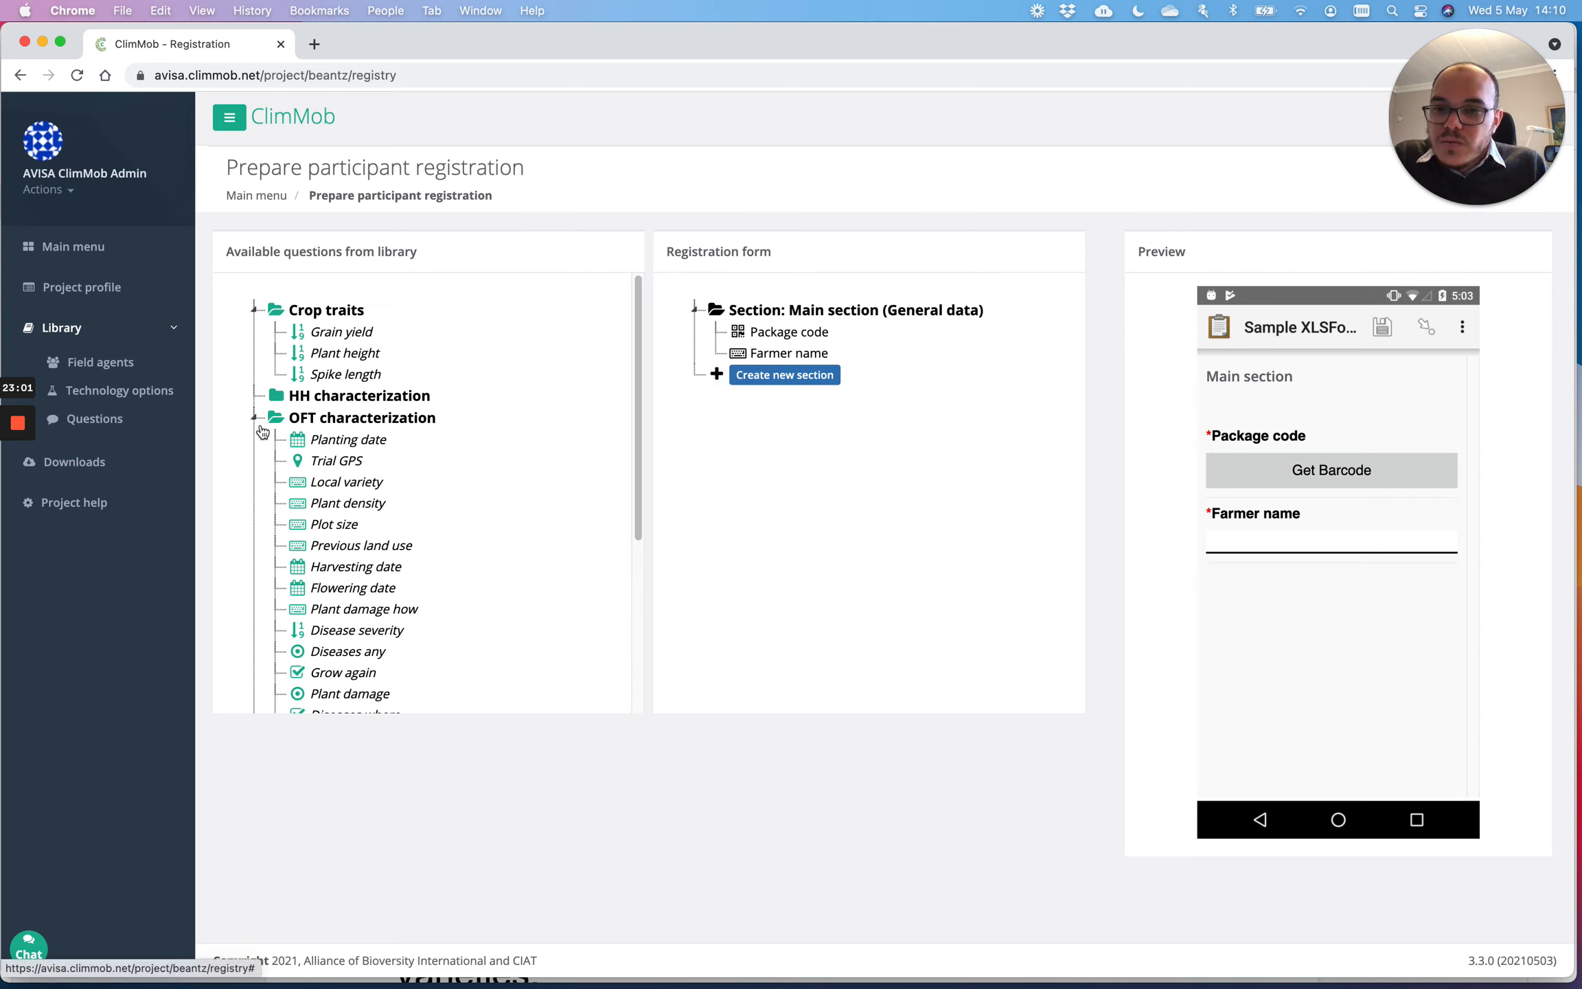
{"action": "left_click", "coordinate": [305, 397]}
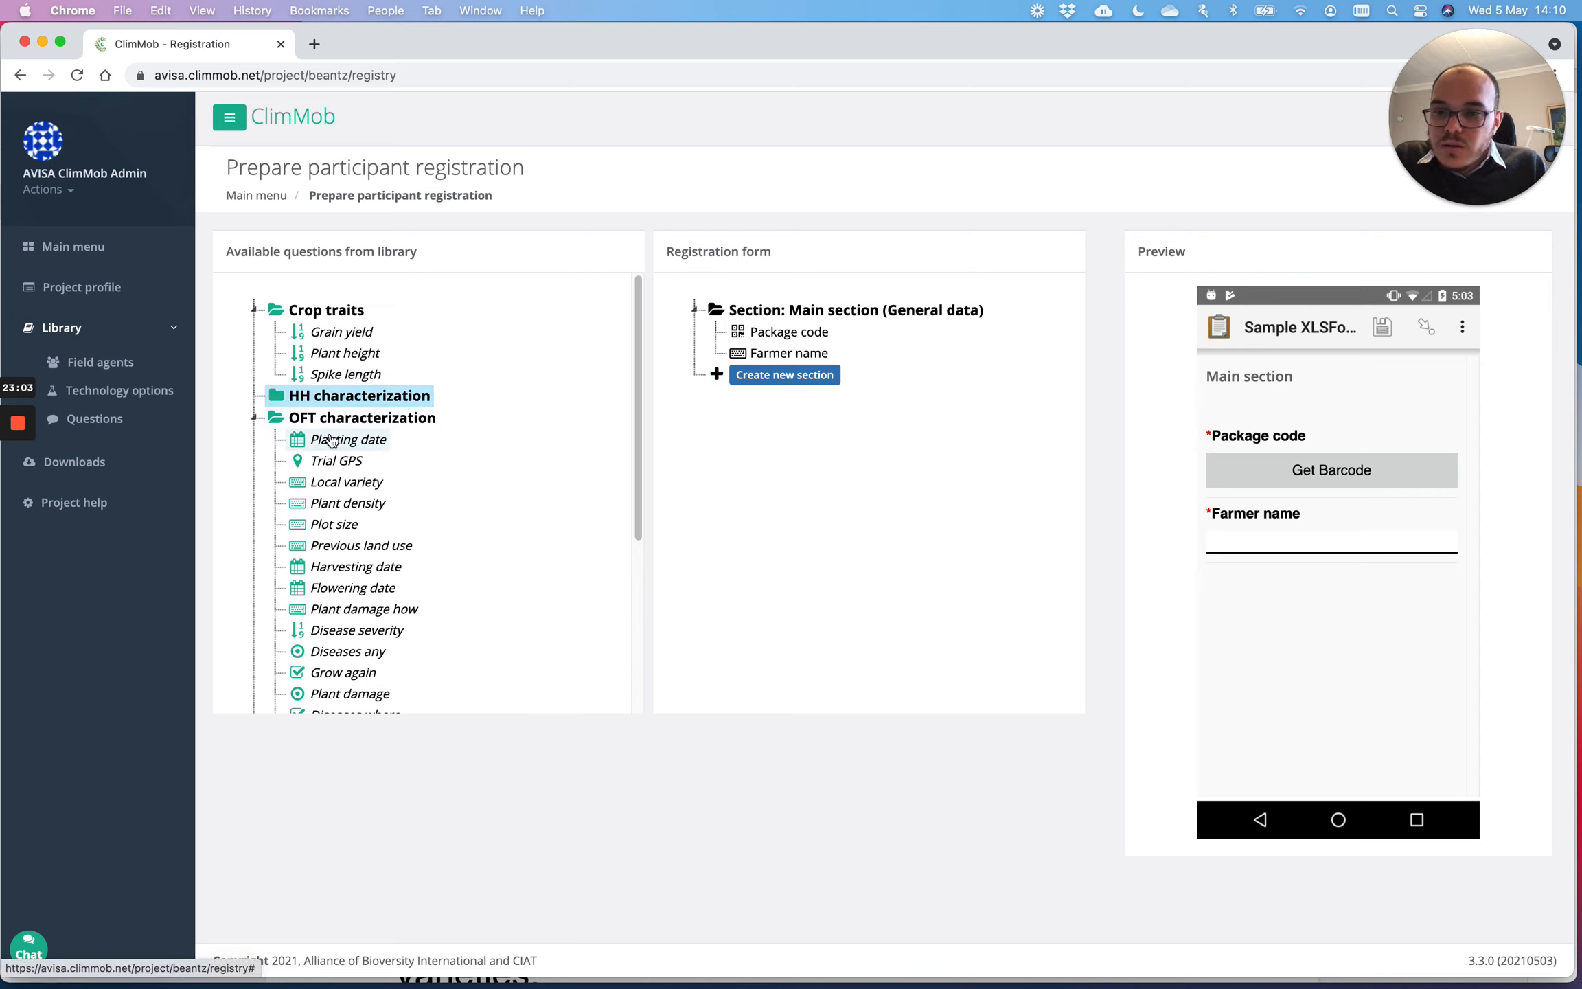
{"action": "scroll", "coordinate": [639, 439], "scroll_direction": "down", "scroll_amount": 1}
{"action": "left_click_drag", "start_coordinate": [636, 442], "coordinate": [609, 620]}
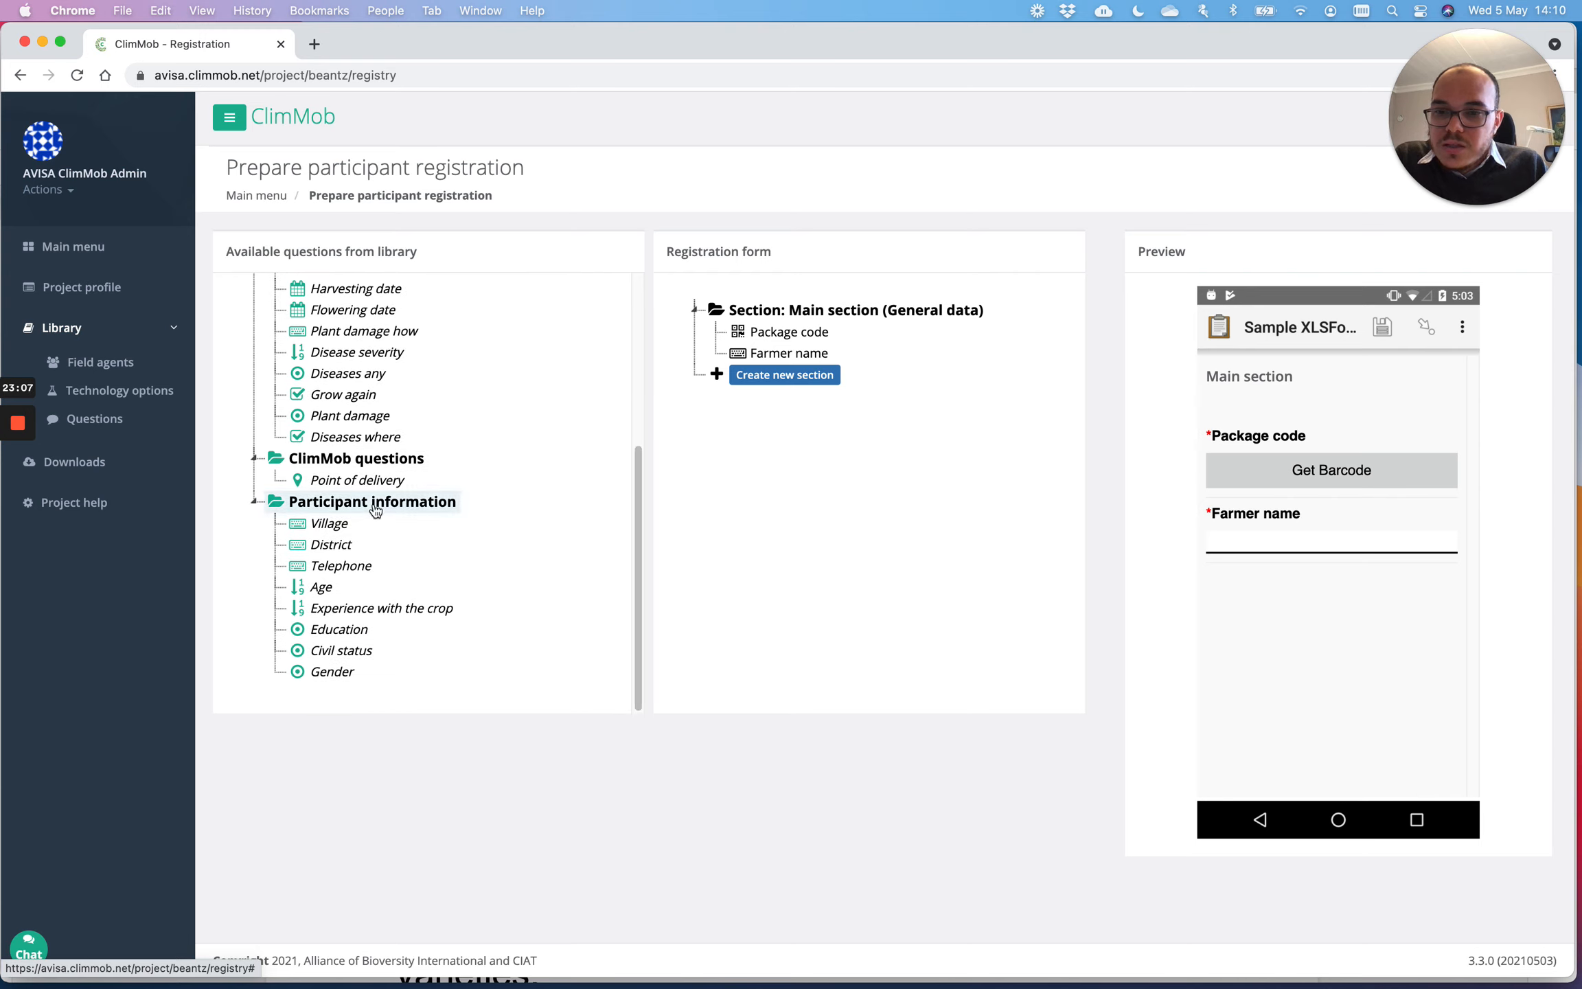
{"action": "left_click_drag", "start_coordinate": [637, 508], "coordinate": [633, 610]}
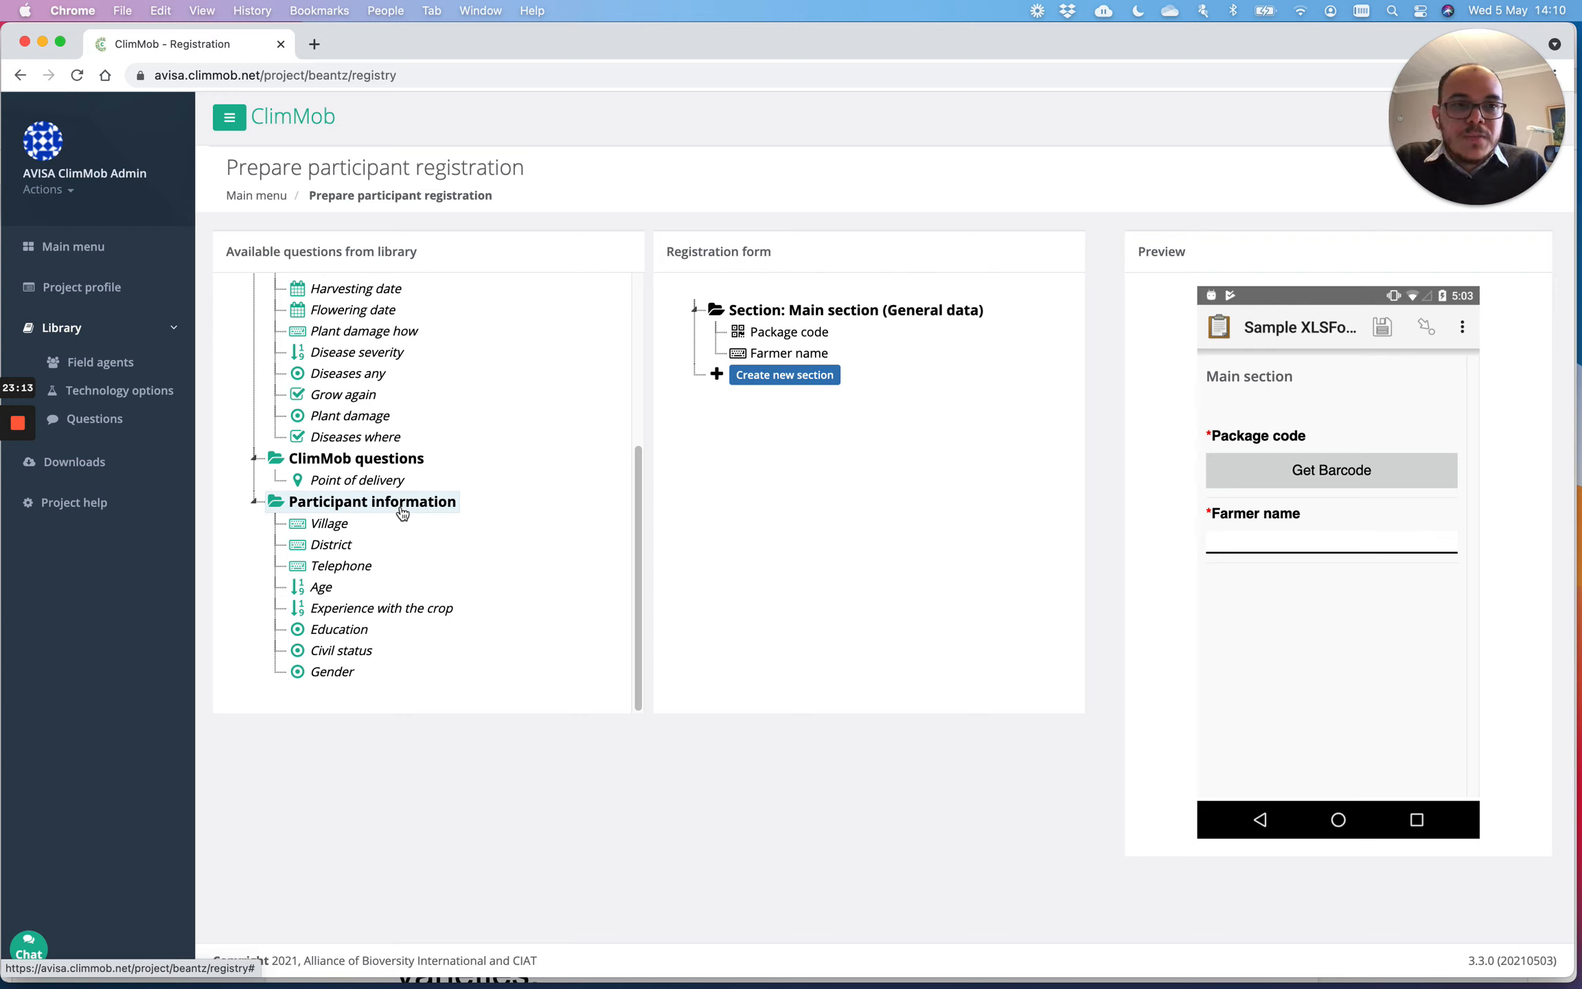
{"action": "left_click_drag", "start_coordinate": [636, 493], "coordinate": [634, 322]}
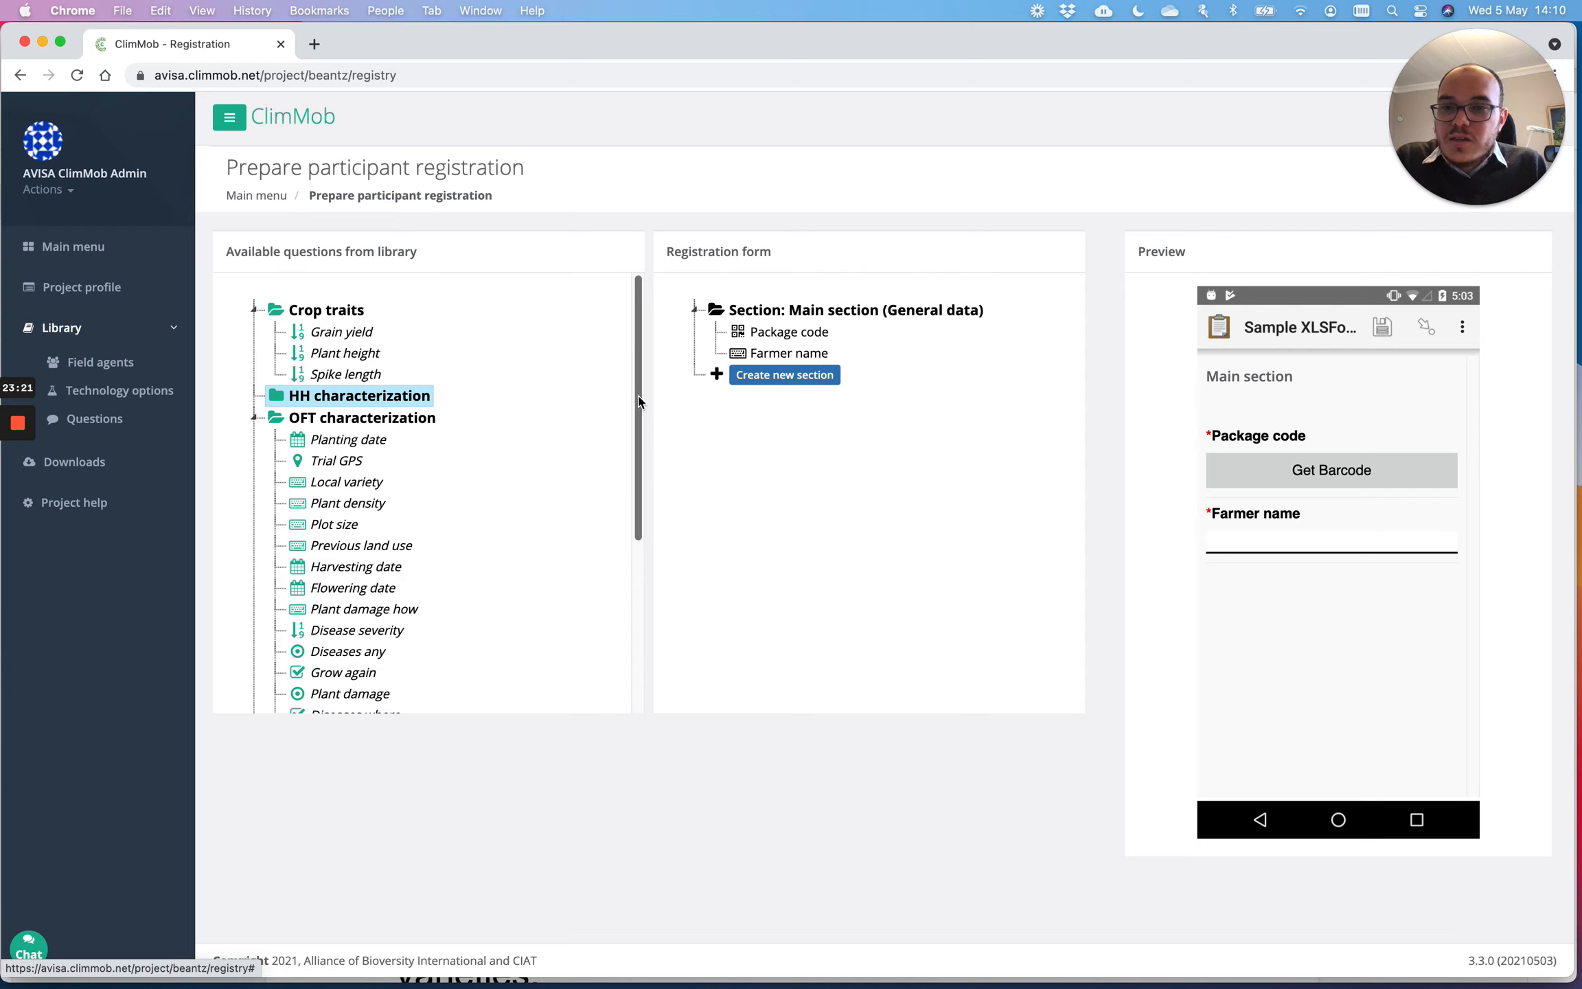
{"action": "left_click_drag", "start_coordinate": [638, 402], "coordinate": [616, 582]}
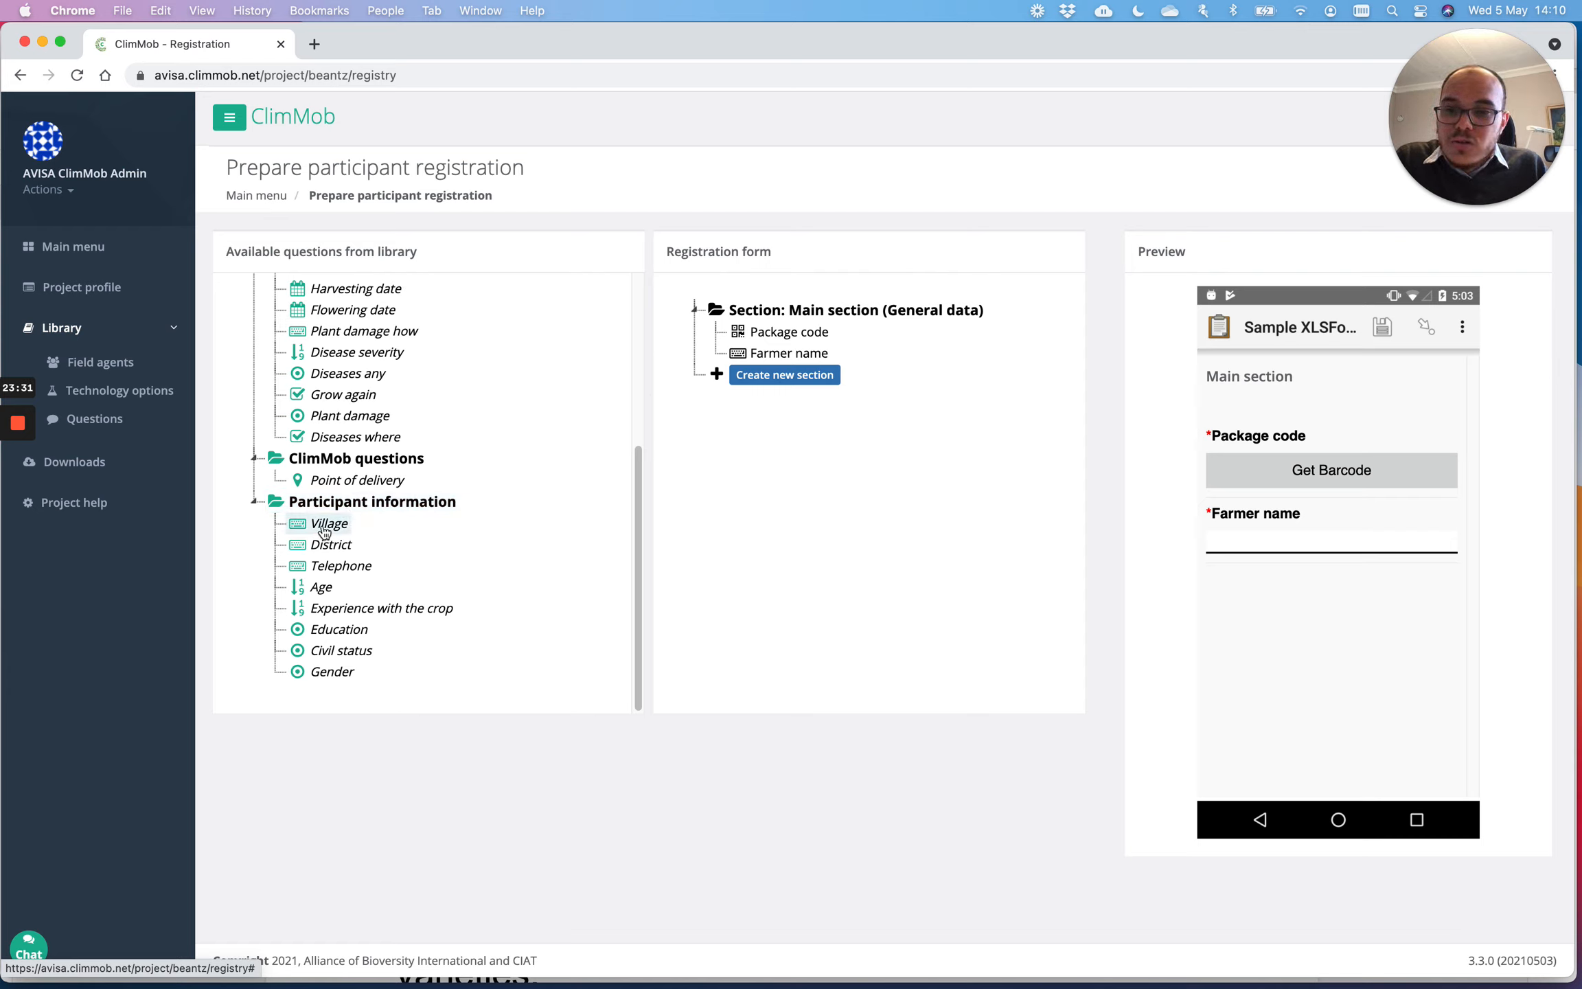
{"action": "mouse_move", "coordinate": [323, 533]}
{"action": "left_mouse_down"}
{"action": "mouse_move", "coordinate": [506, 526]}
{"action": "mouse_move", "coordinate": [799, 453]}
{"action": "mouse_move", "coordinate": [825, 365]}
{"action": "mouse_move", "coordinate": [563, 500]}
{"action": "mouse_move", "coordinate": [336, 526]}
{"action": "left_mouse_up"}
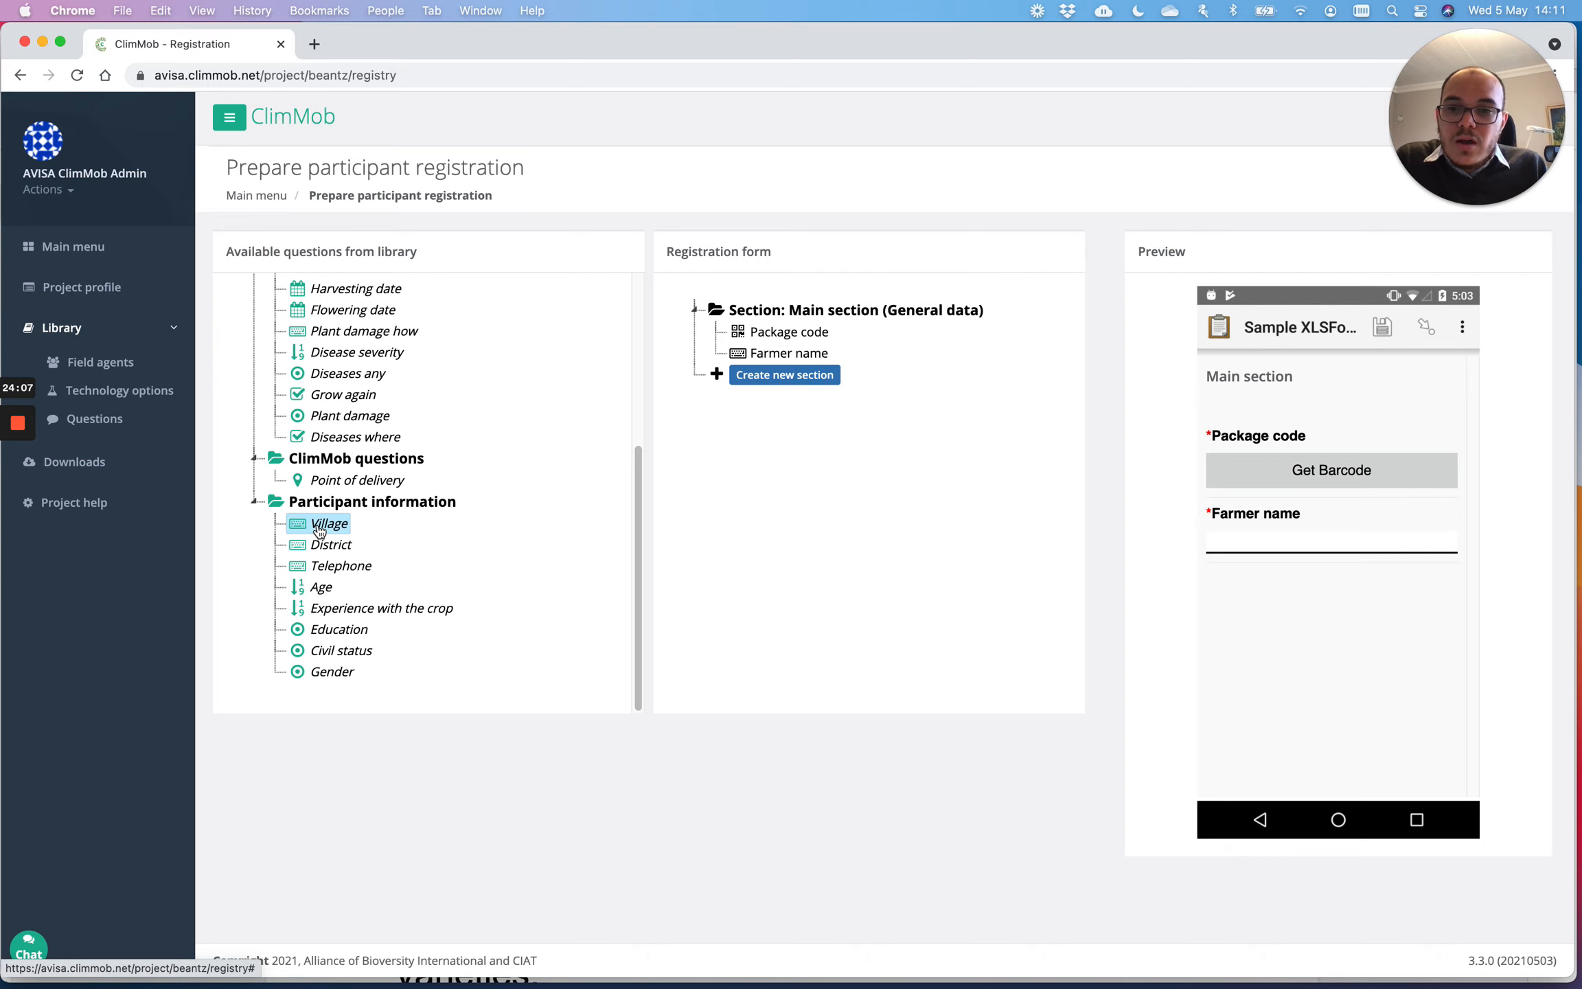
Step: Place Village, District and Telephone below Farmer name in the main section
{"action": "left_click_drag", "start_coordinate": [320, 530], "coordinate": [764, 351]}
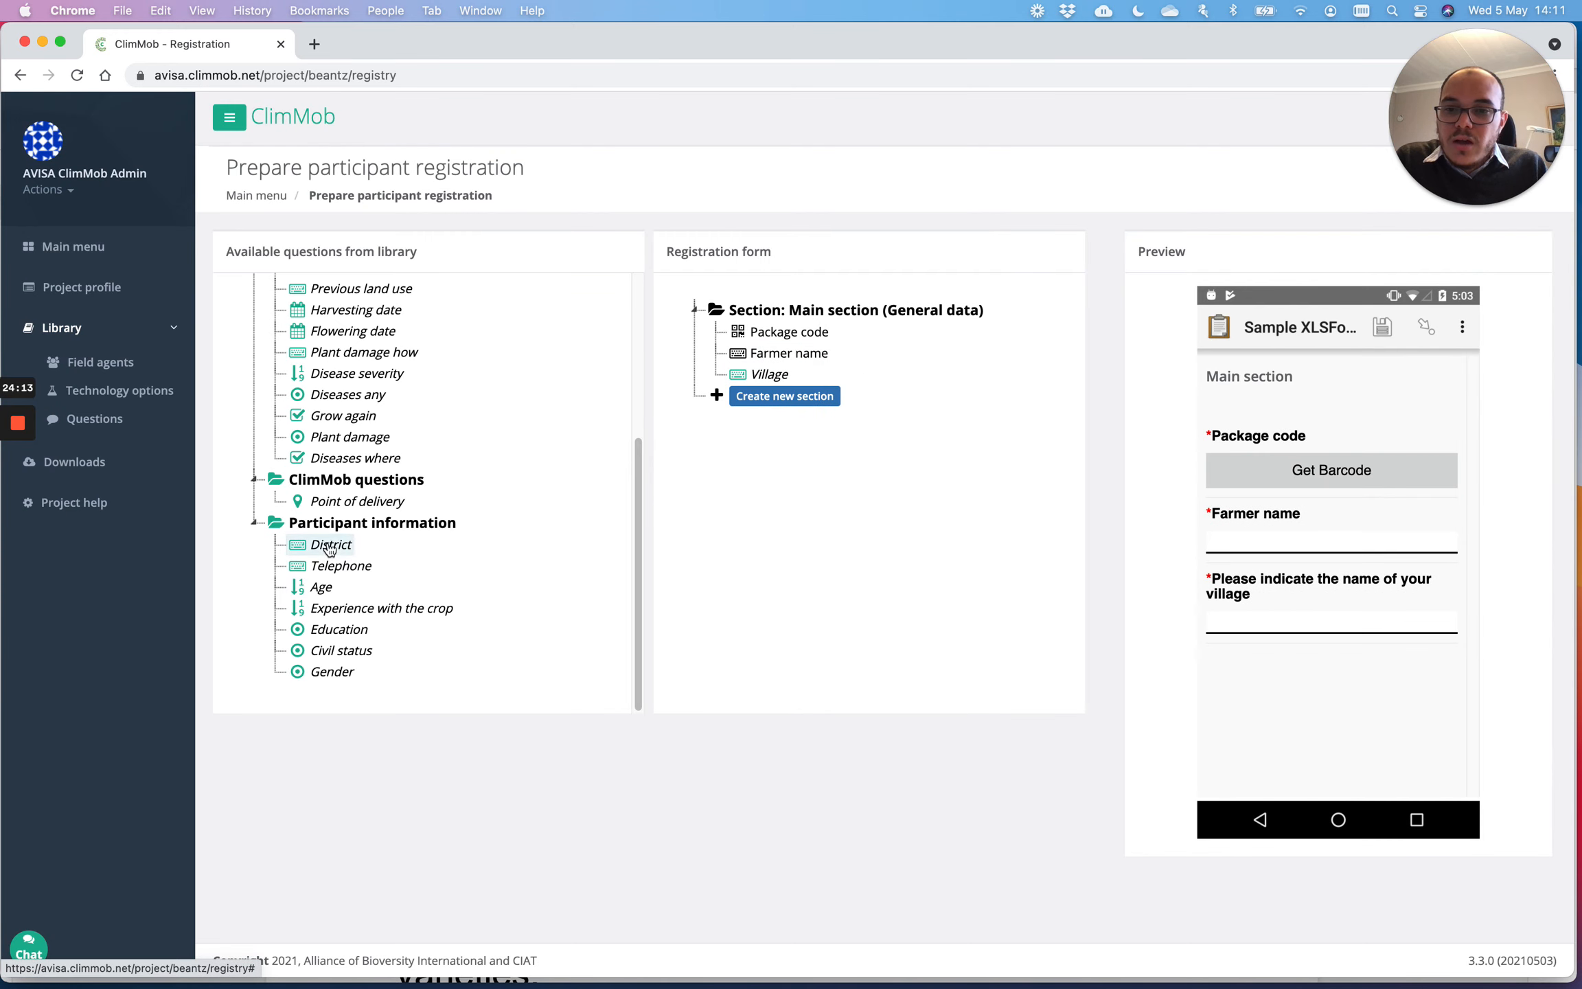
{"action": "left_click_drag", "start_coordinate": [330, 546], "coordinate": [764, 388]}
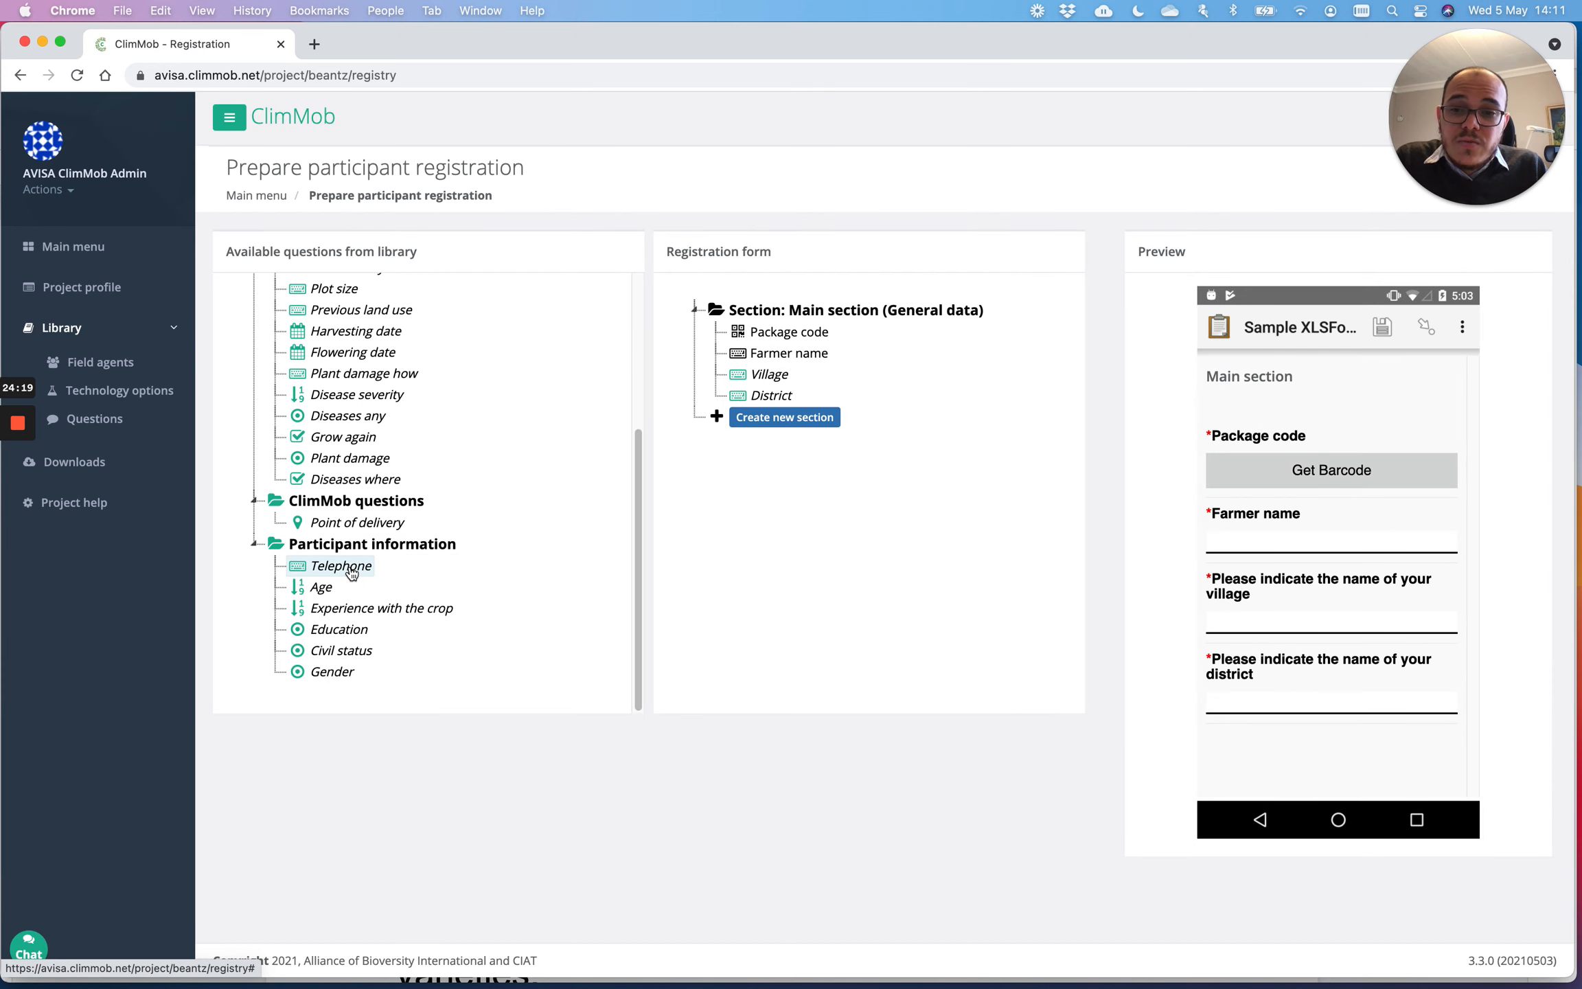
{"action": "left_click_drag", "start_coordinate": [351, 573], "coordinate": [772, 410]}
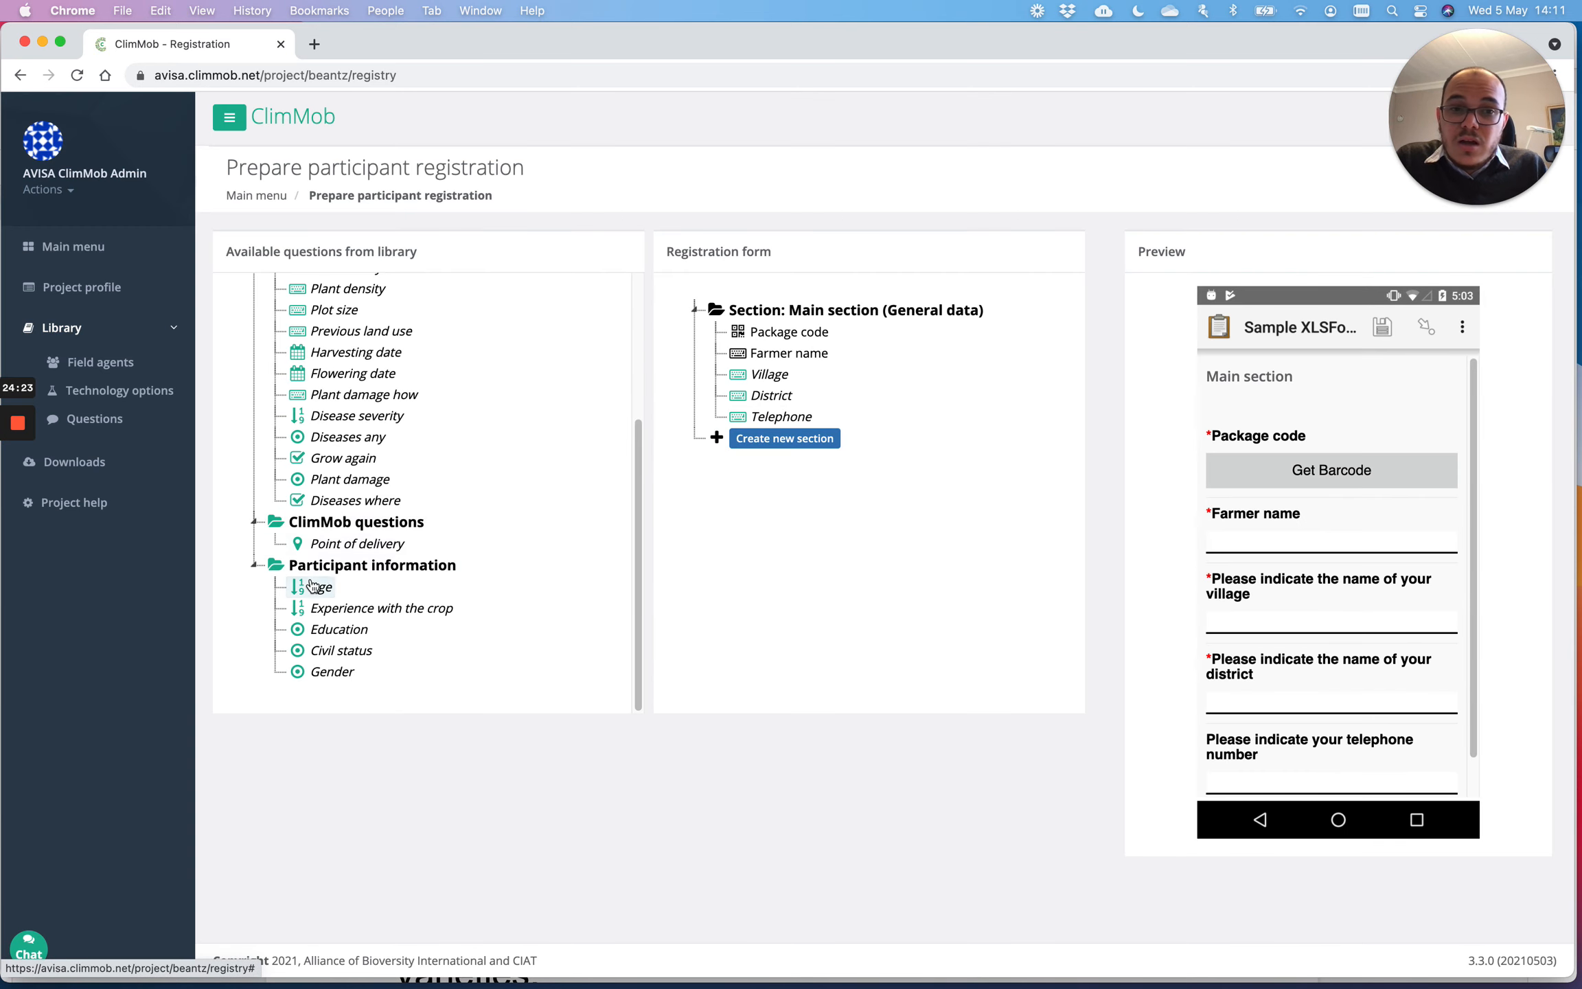
Step: Review the mobile preview: required Package code and Farmer name, optional Telephone question
{"action": "scroll", "coordinate": [1236, 441], "scroll_direction": "down", "scroll_amount": 1}
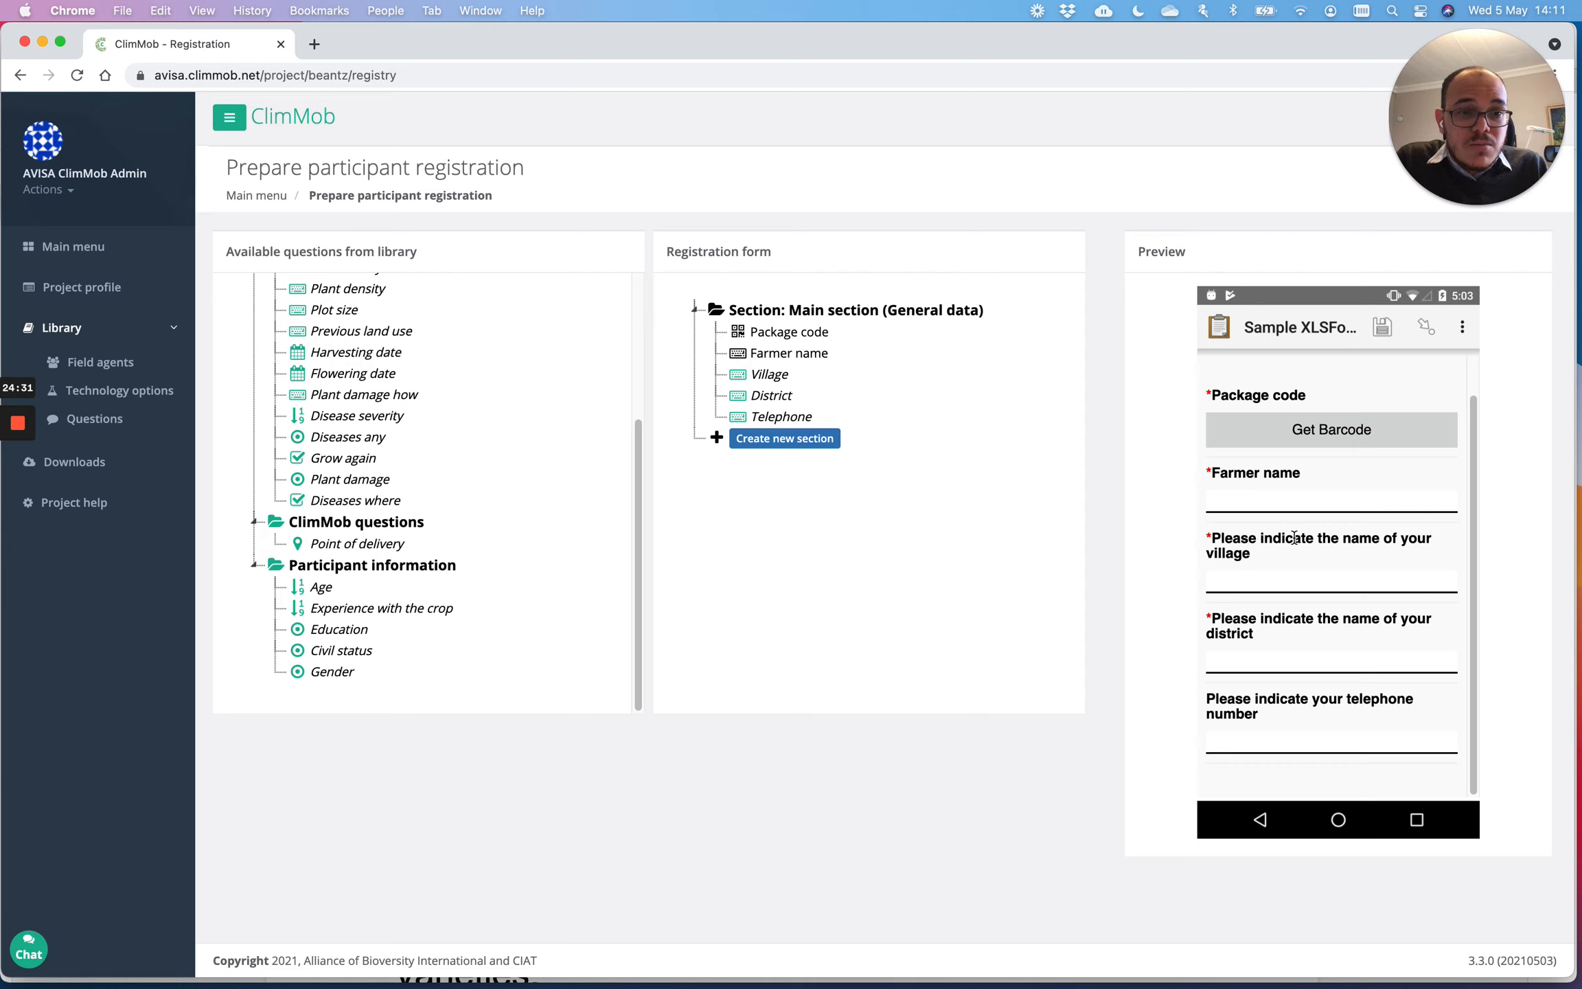
{"action": "scroll", "coordinate": [1243, 494], "scroll_direction": "up", "scroll_amount": 2}
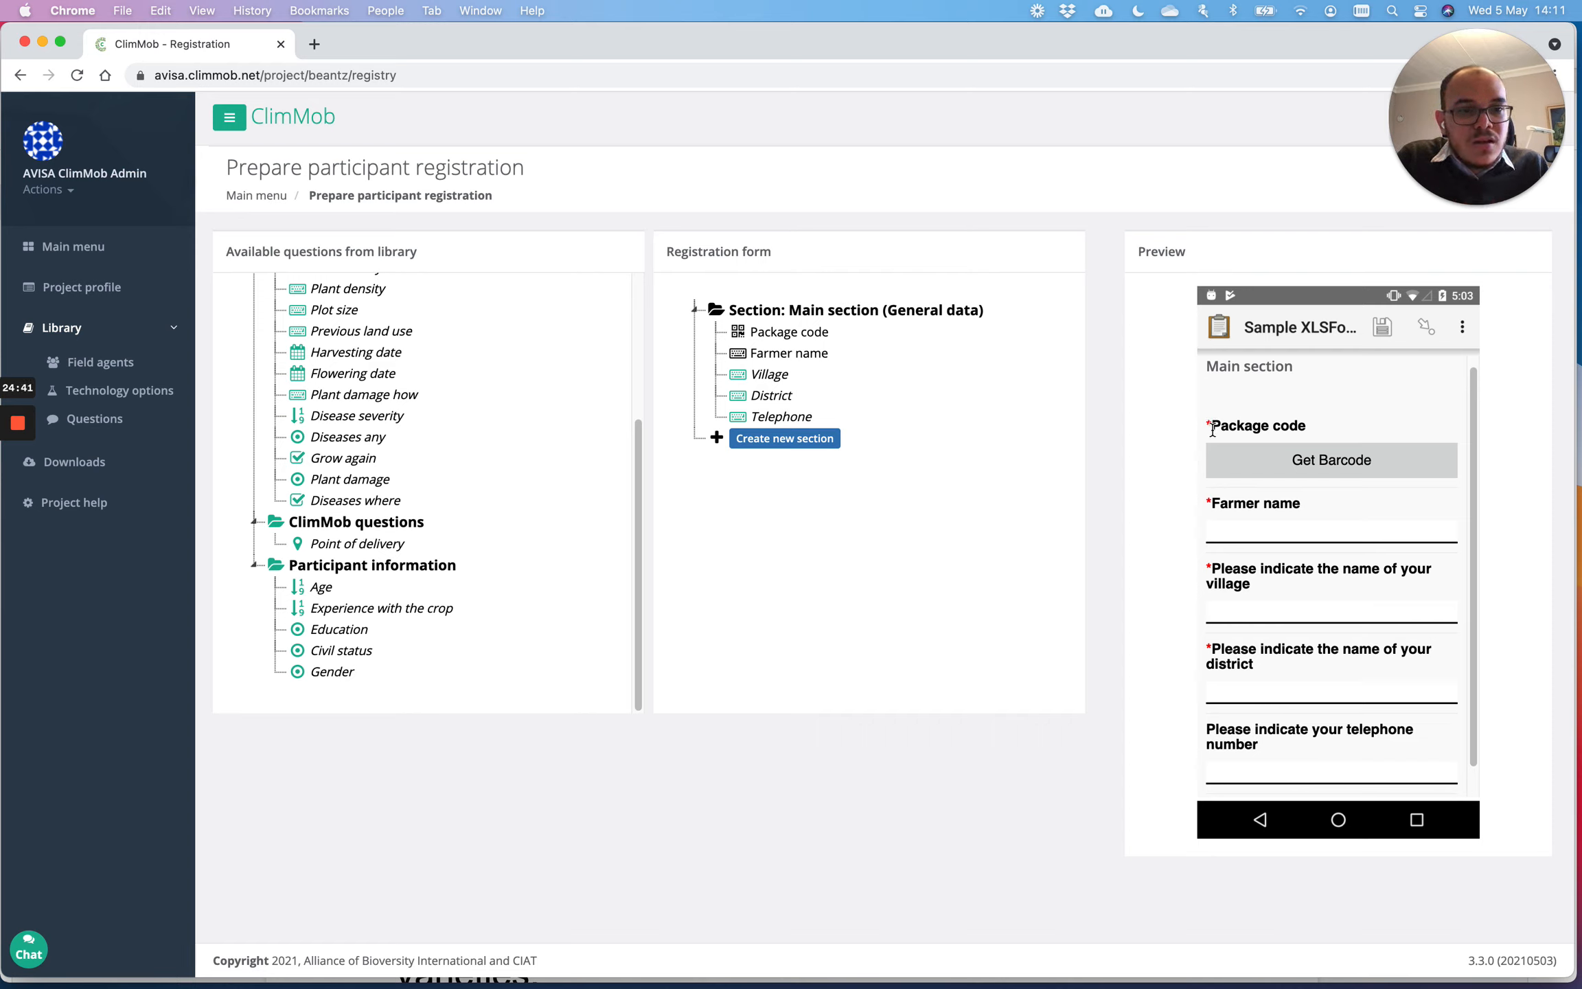
{"action": "left_click_drag", "start_coordinate": [1212, 426], "coordinate": [1205, 430]}
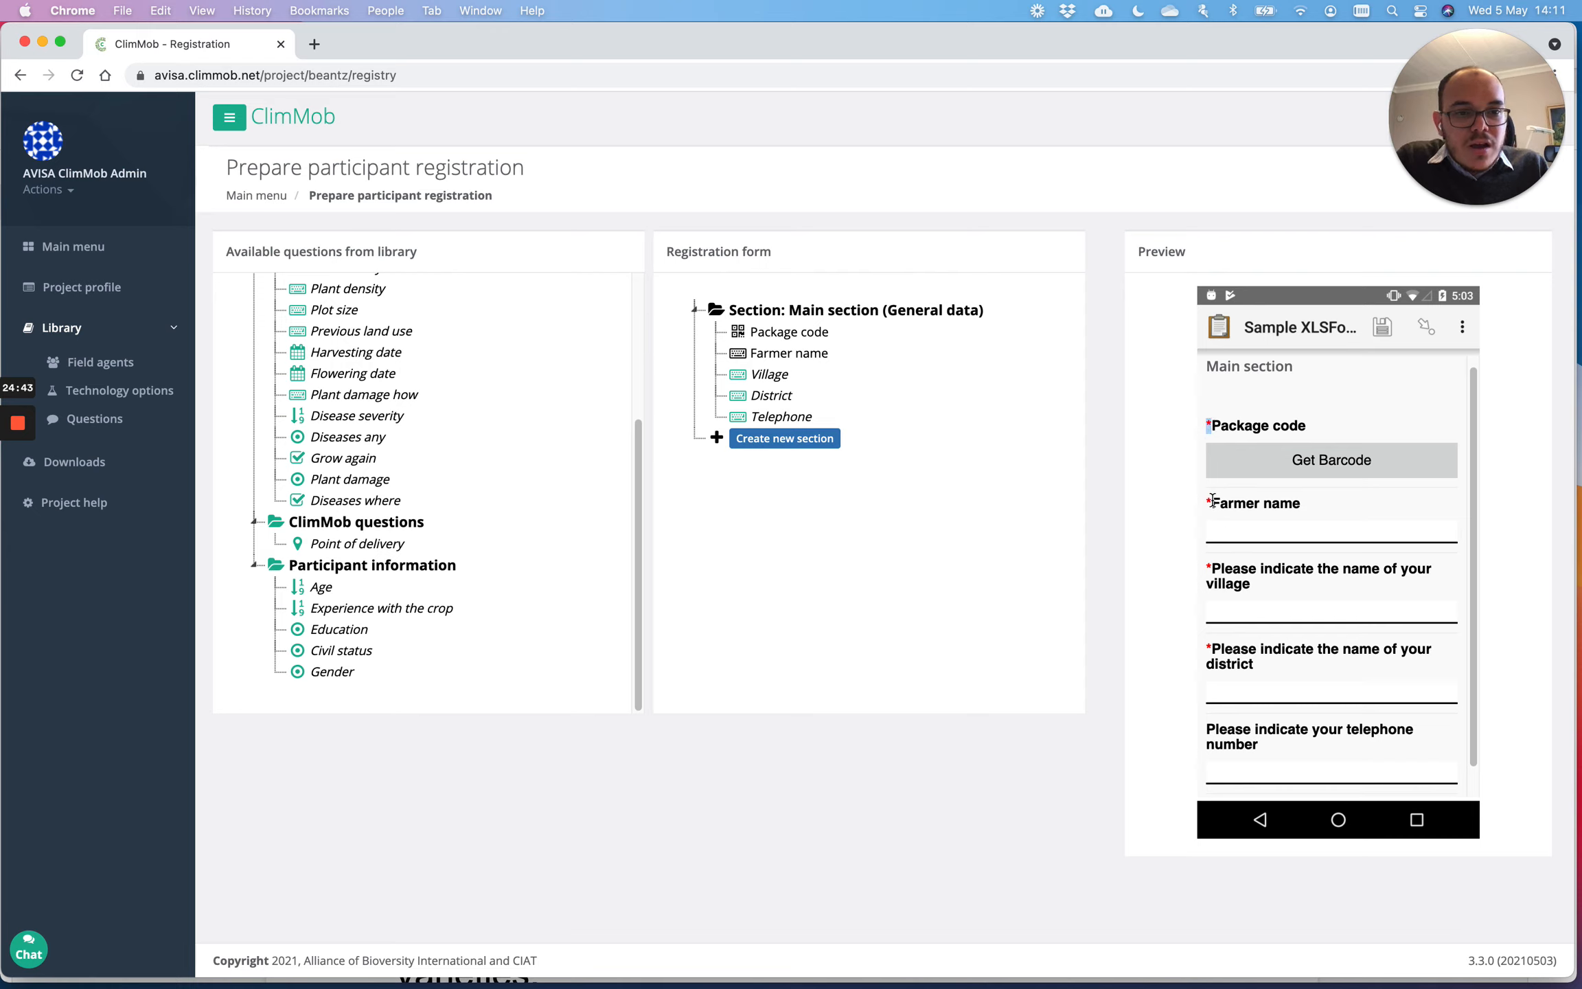
{"action": "left_click_drag", "start_coordinate": [1214, 502], "coordinate": [1205, 507]}
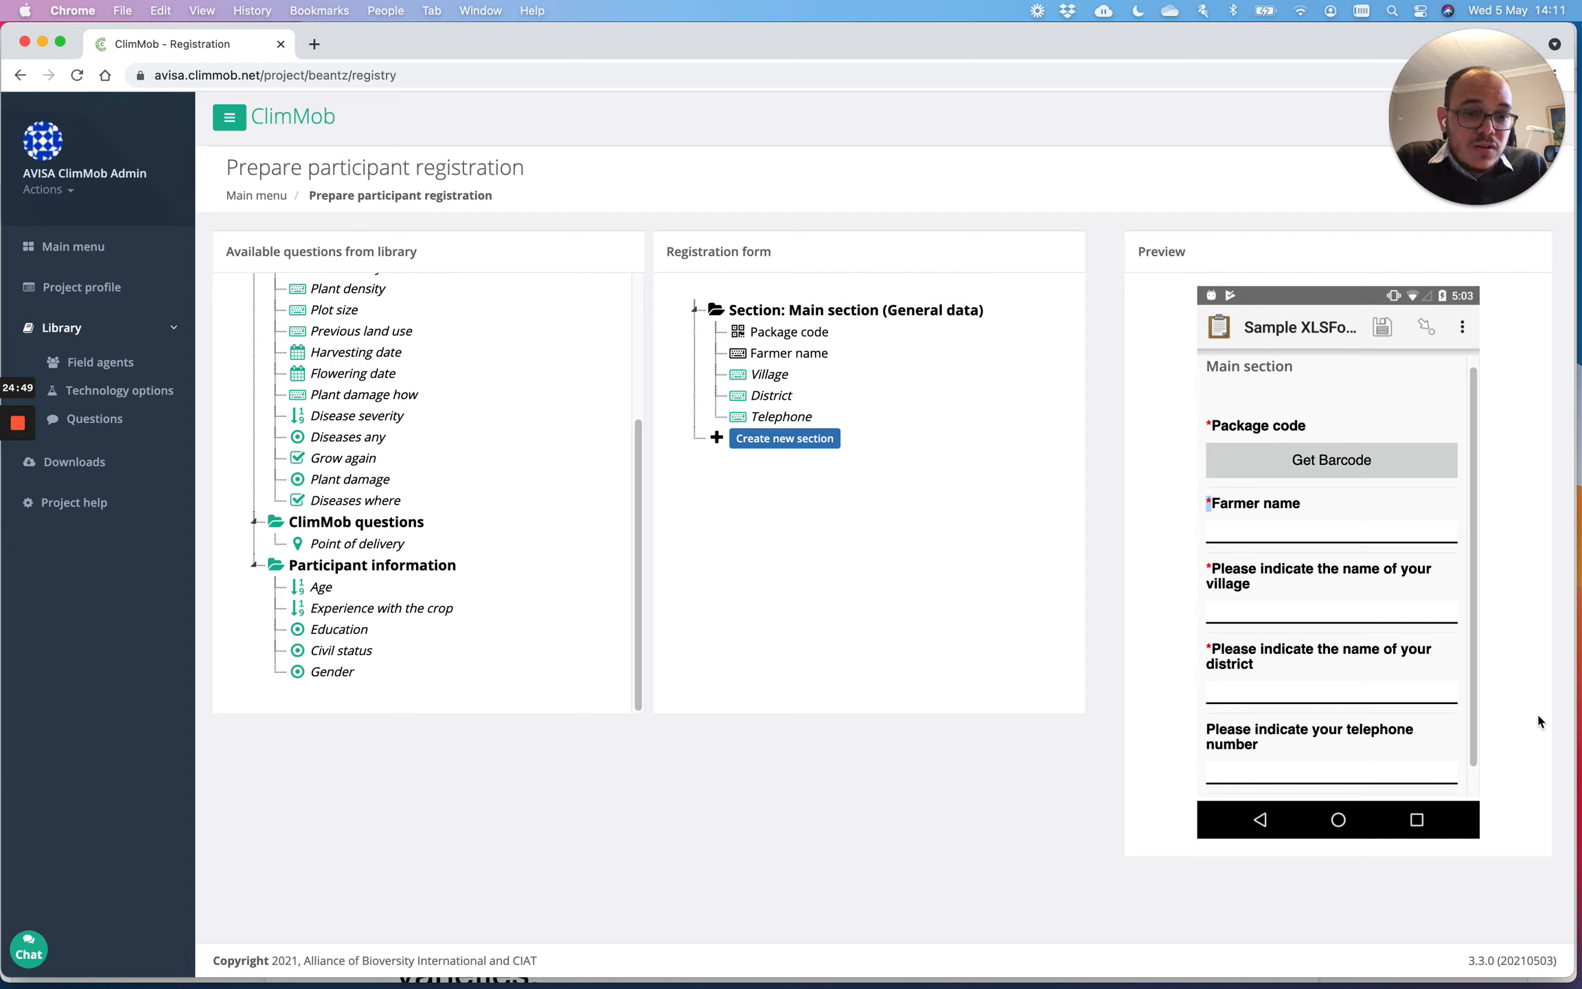
{"action": "scroll", "coordinate": [1442, 724], "scroll_direction": "down", "scroll_amount": 1}
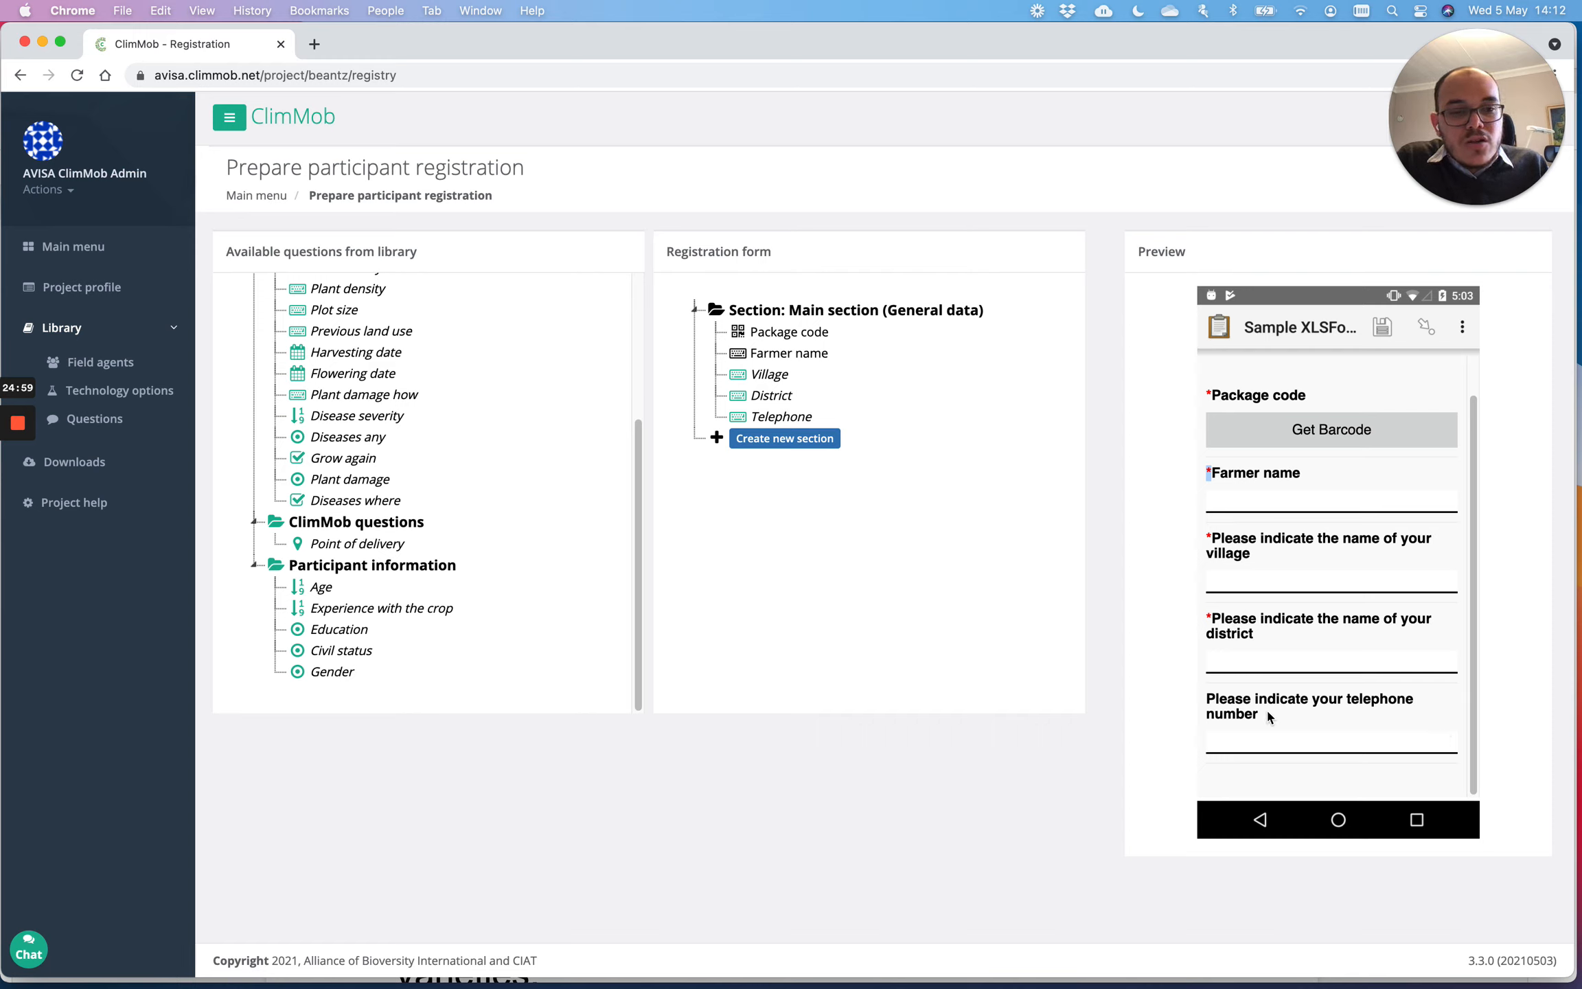
{"action": "left_click_drag", "start_coordinate": [1263, 716], "coordinate": [1206, 699]}
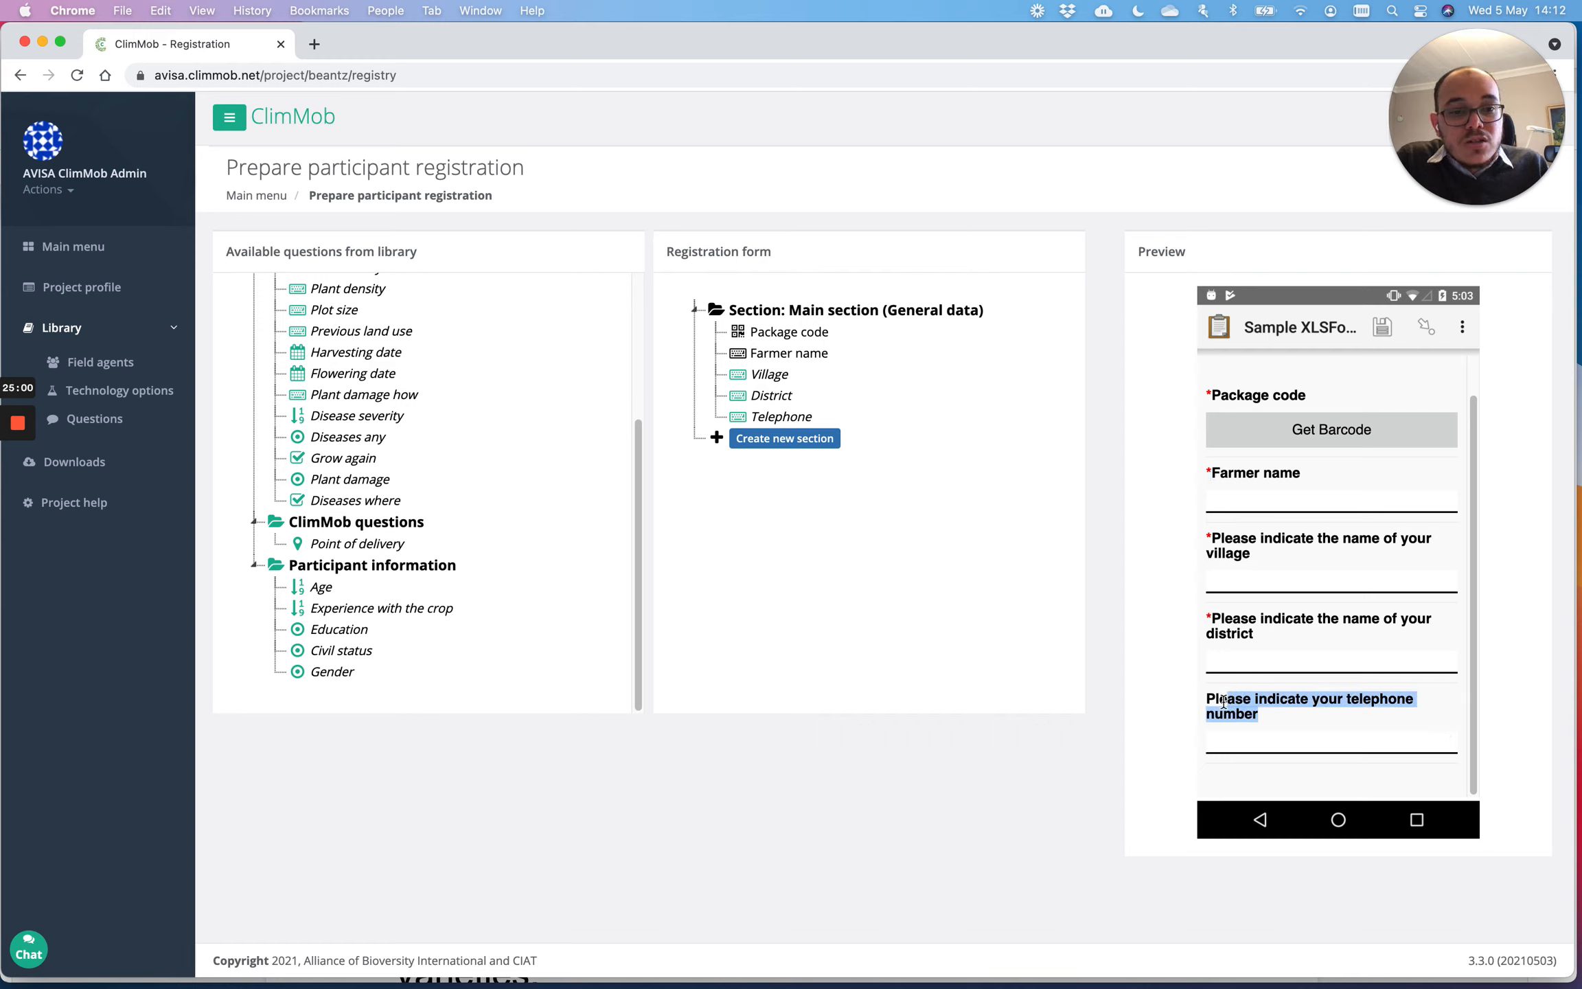
{"action": "left_click", "coordinate": [1228, 735]}
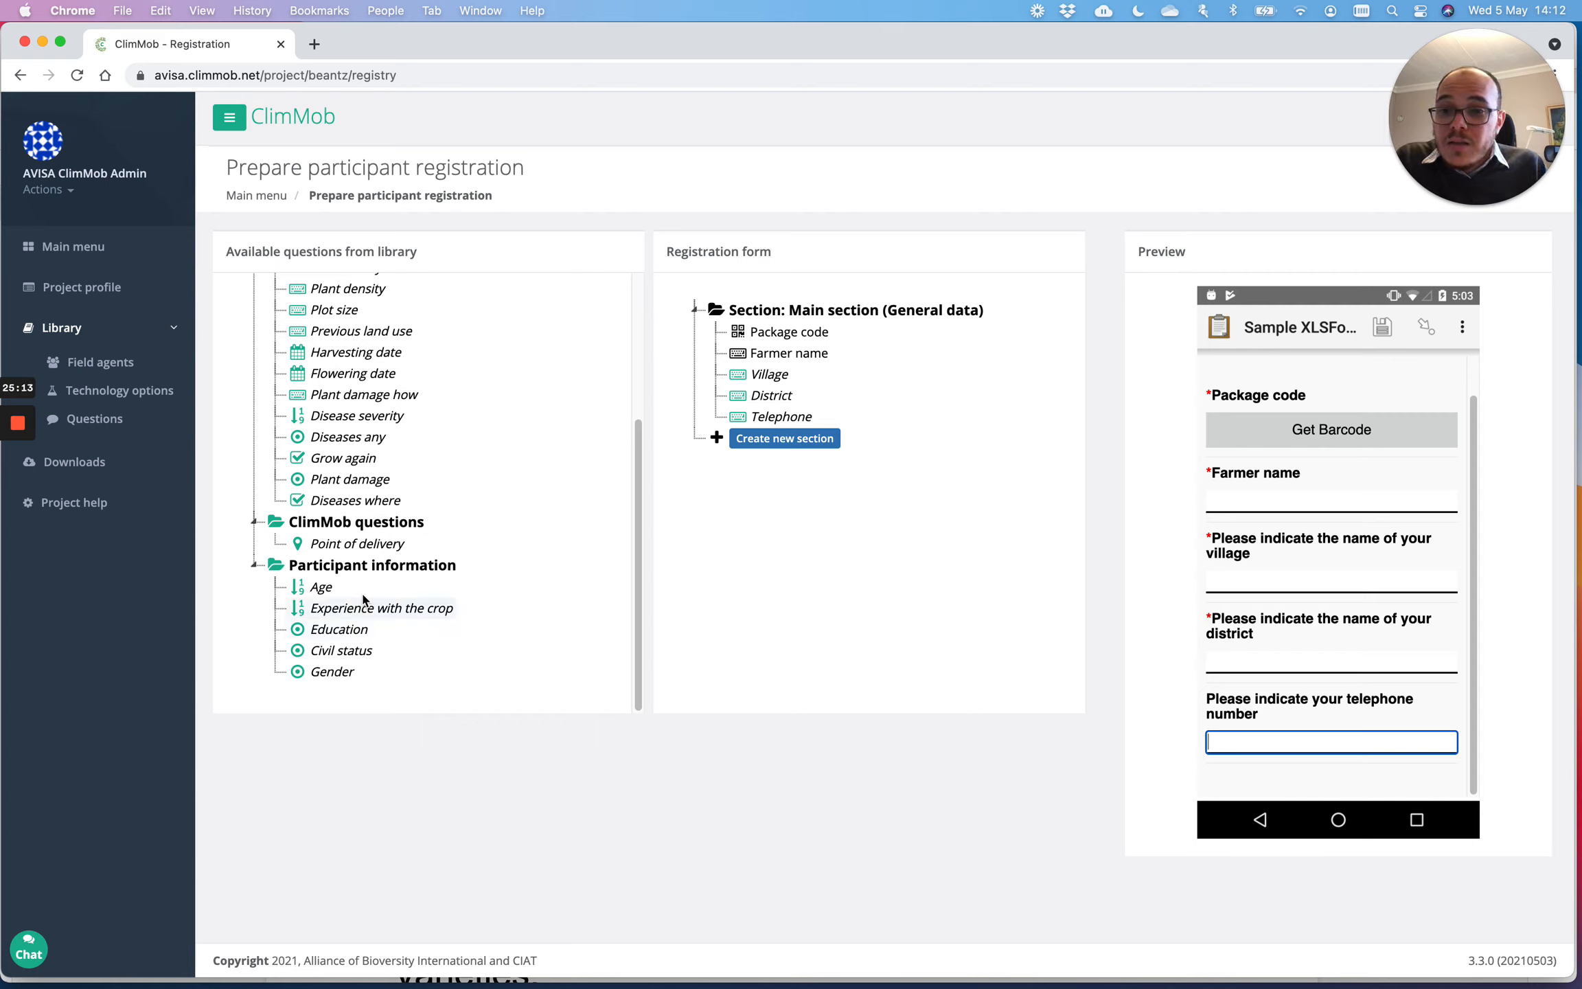
Step: Add Age below Telephone, then Experience with the crop and Gender to the main section
{"action": "left_click_drag", "start_coordinate": [320, 587], "coordinate": [751, 434]}
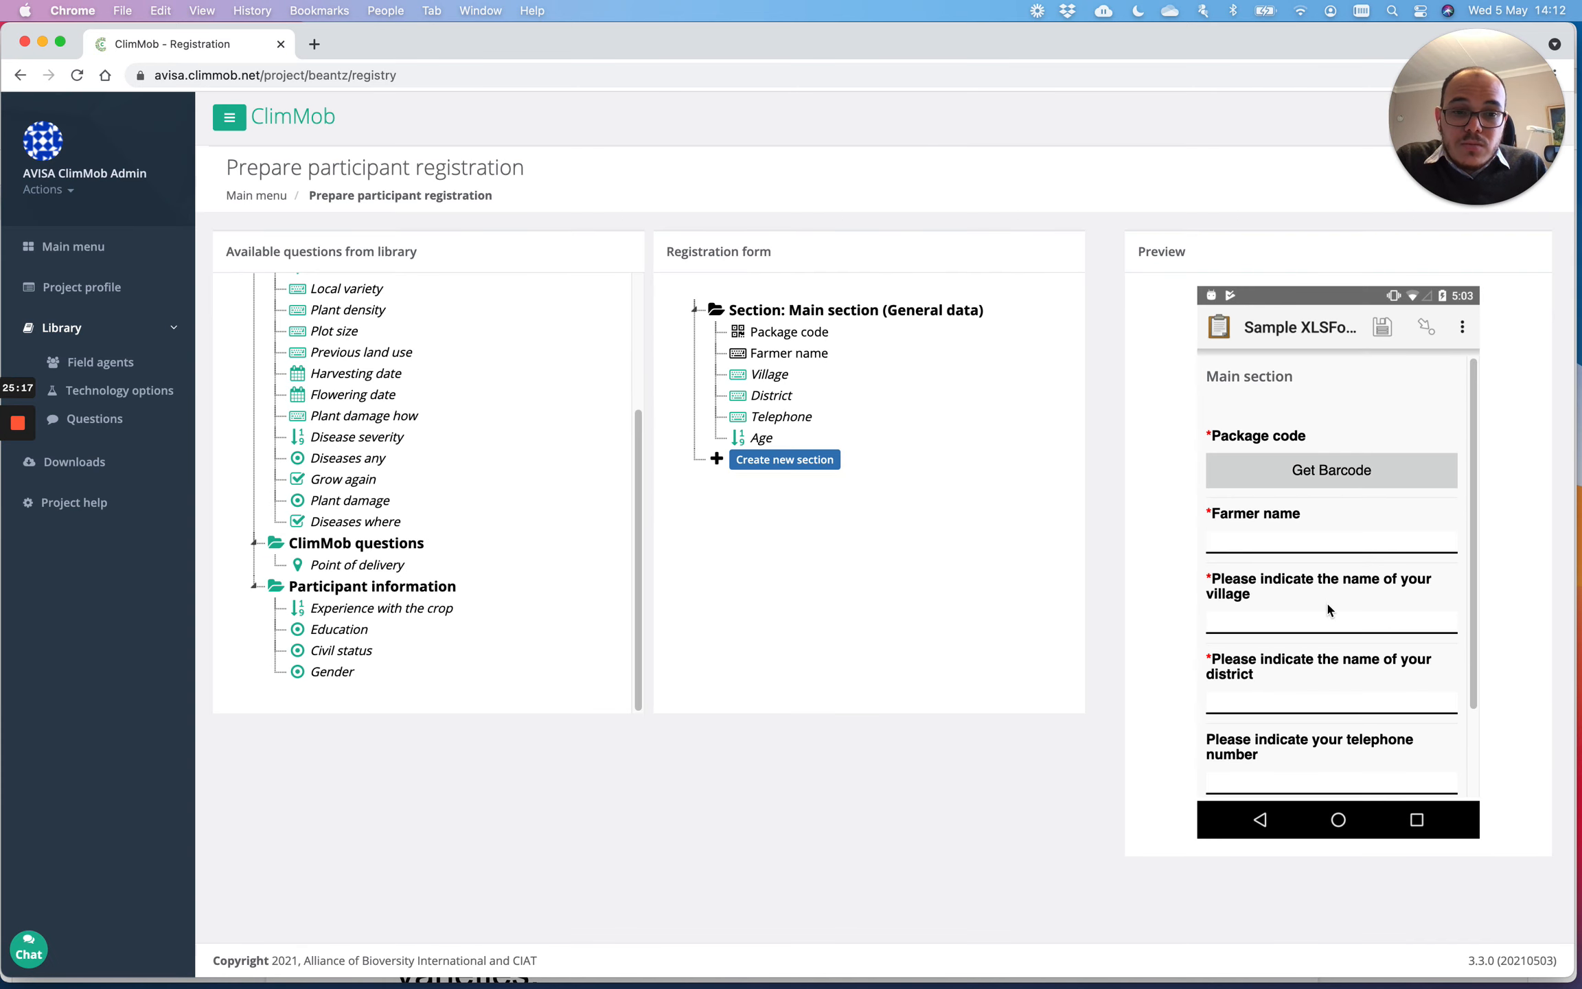
{"action": "scroll", "coordinate": [1327, 611], "scroll_direction": "down", "scroll_amount": 2}
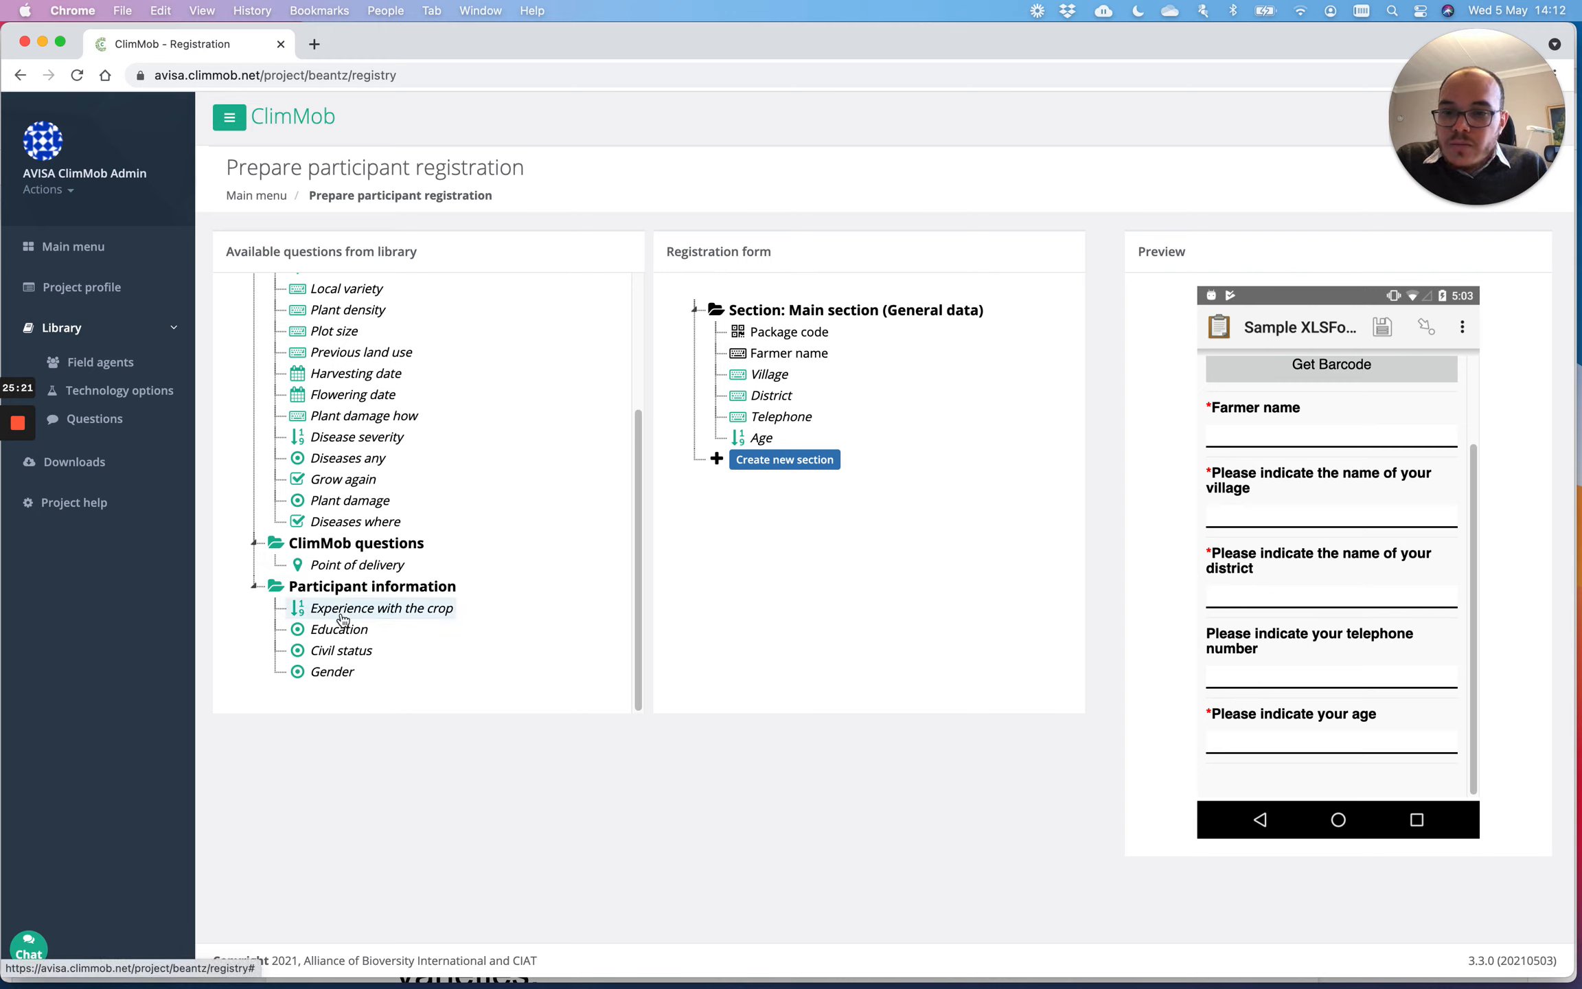
{"action": "mouse_move", "coordinate": [343, 618]}
{"action": "left_mouse_down"}
{"action": "mouse_move", "coordinate": [686, 480]}
{"action": "mouse_move", "coordinate": [748, 436]}
{"action": "mouse_move", "coordinate": [799, 455]}
{"action": "mouse_move", "coordinate": [755, 467]}
{"action": "left_mouse_up"}
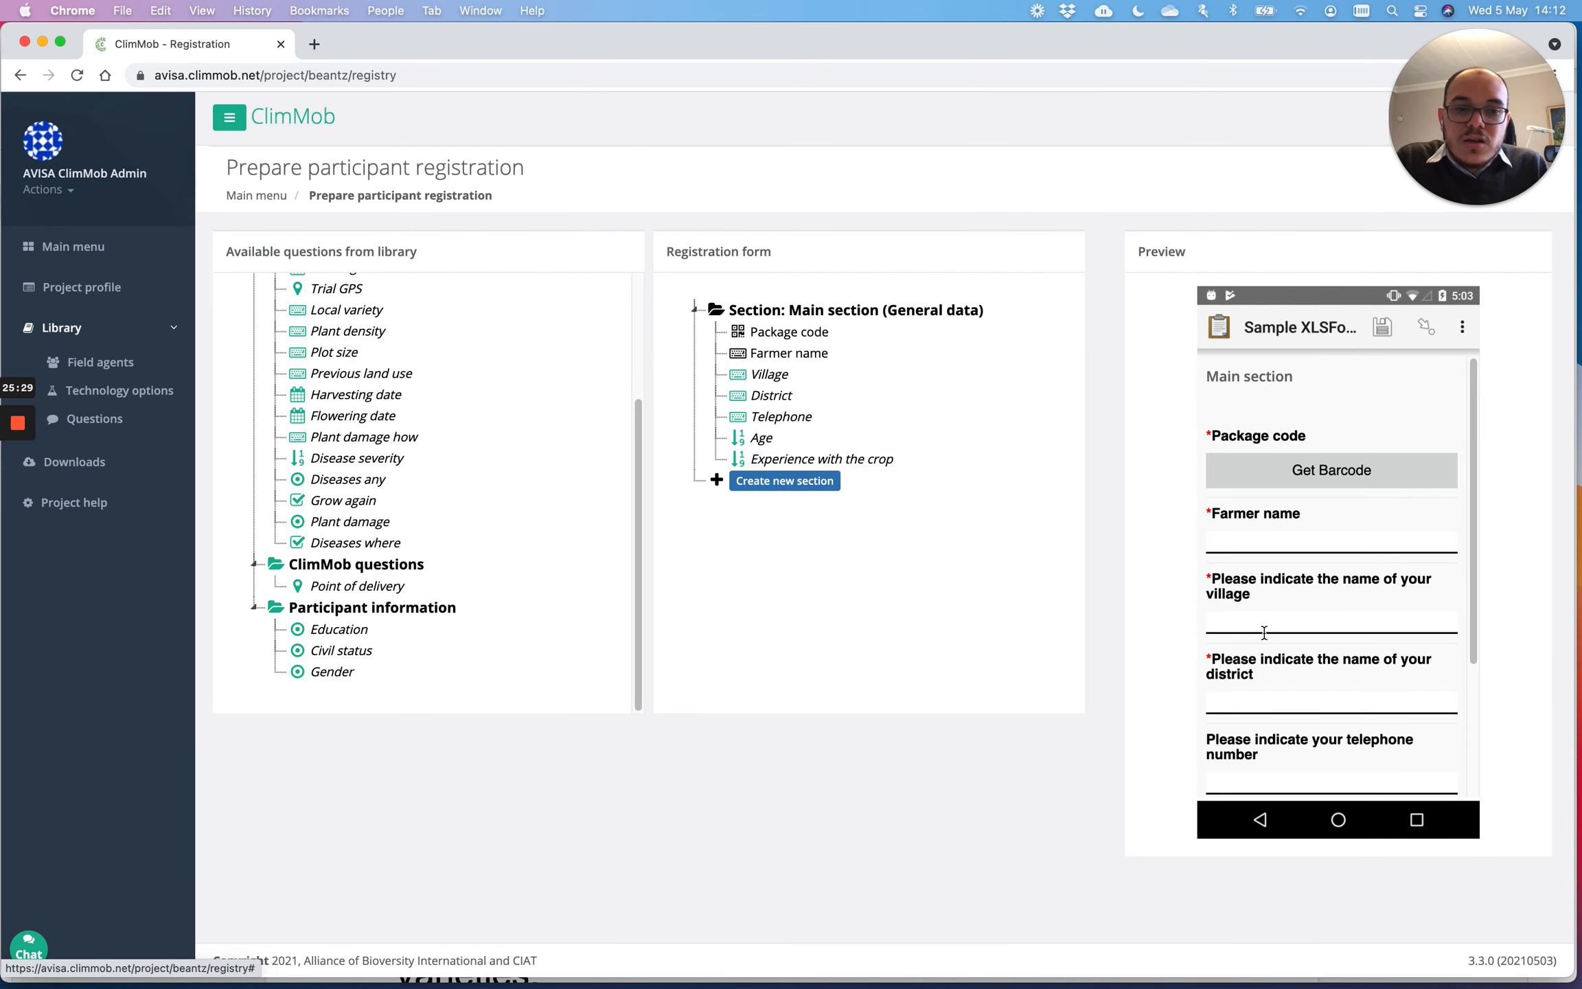
{"action": "scroll", "coordinate": [1326, 604], "scroll_direction": "down", "scroll_amount": 3}
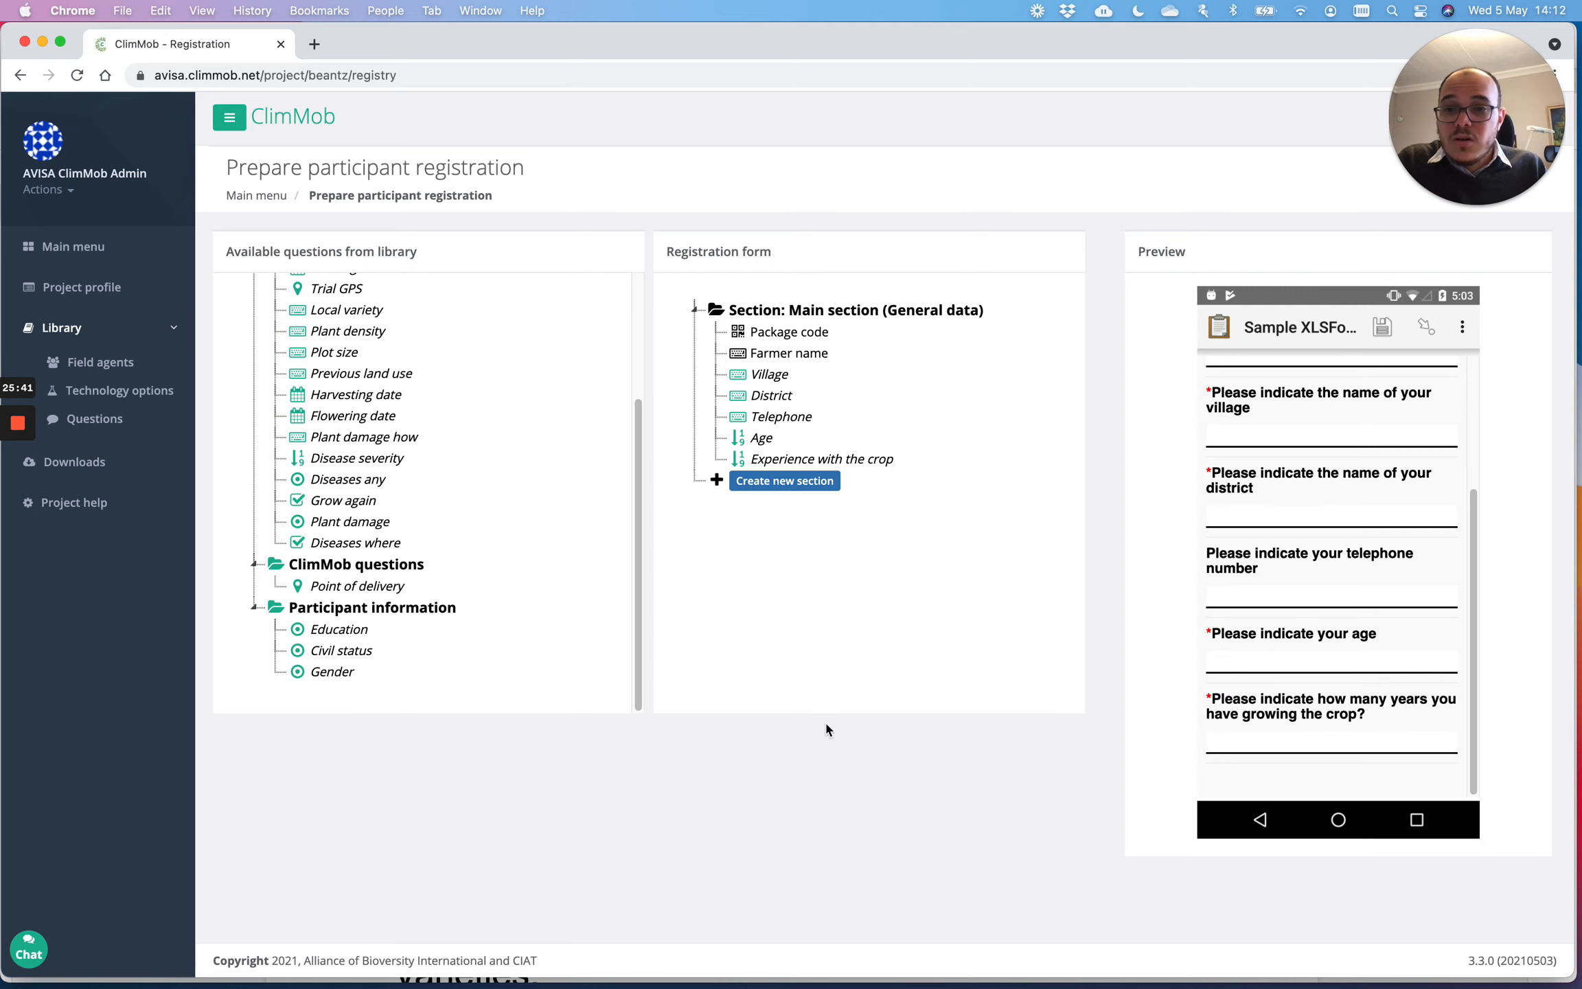
{"action": "left_click_drag", "start_coordinate": [325, 671], "coordinate": [785, 467]}
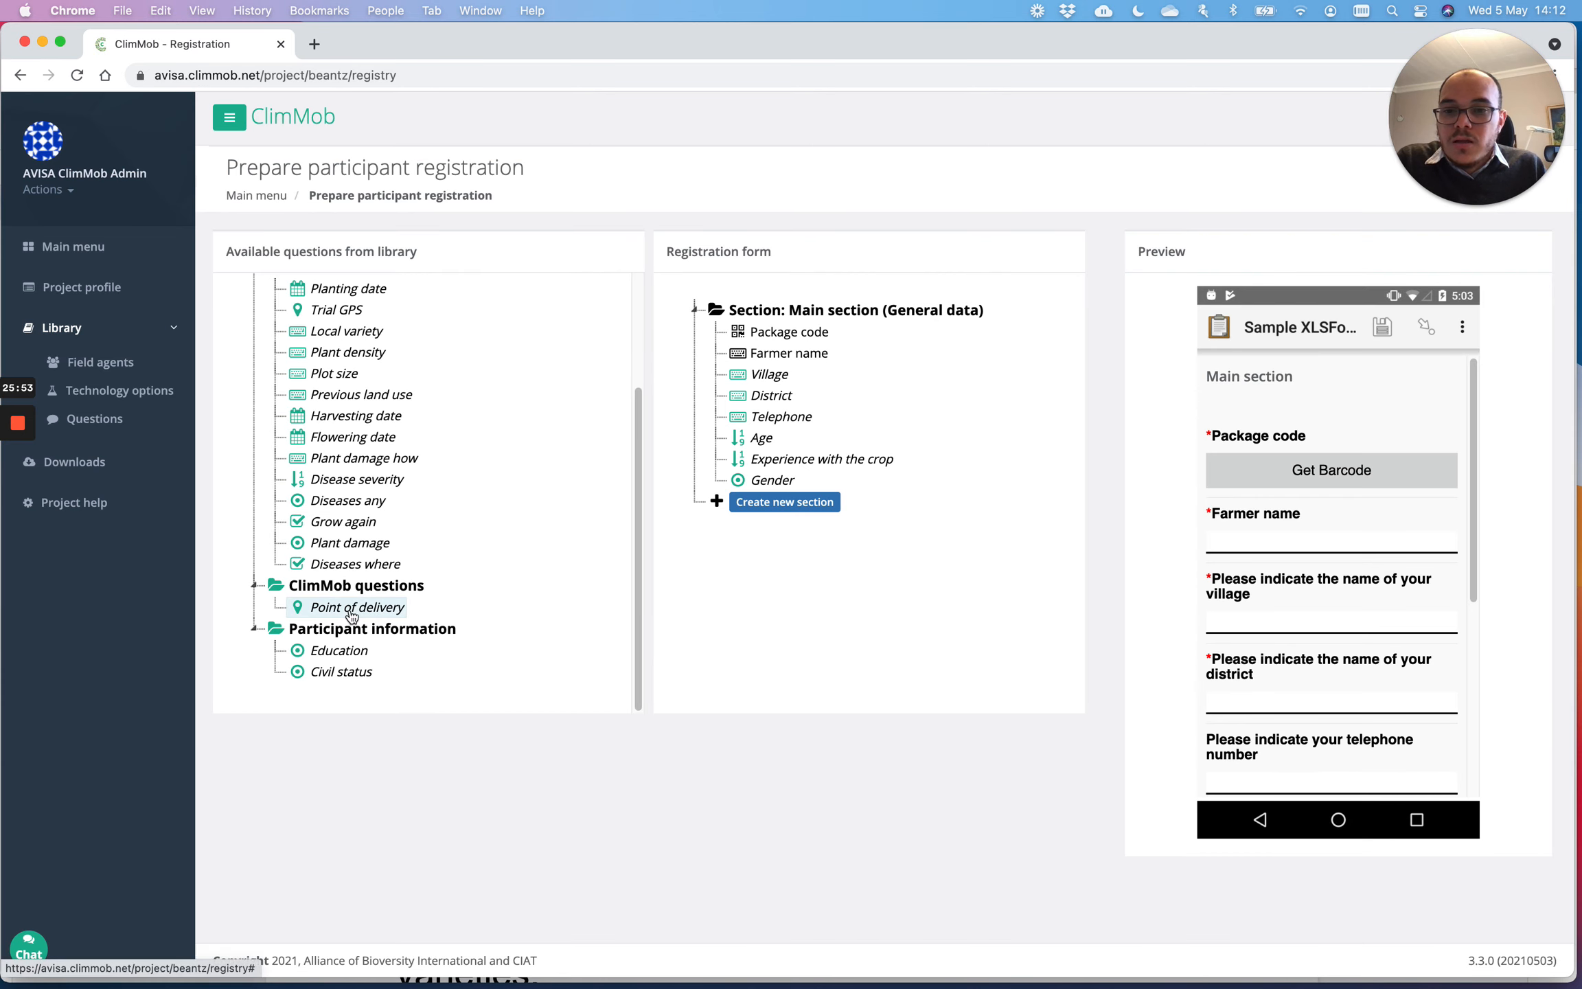
Step: Insert the Point of delivery question directly after Farmer name and review the preview
{"action": "left_click_drag", "start_coordinate": [351, 616], "coordinate": [768, 368]}
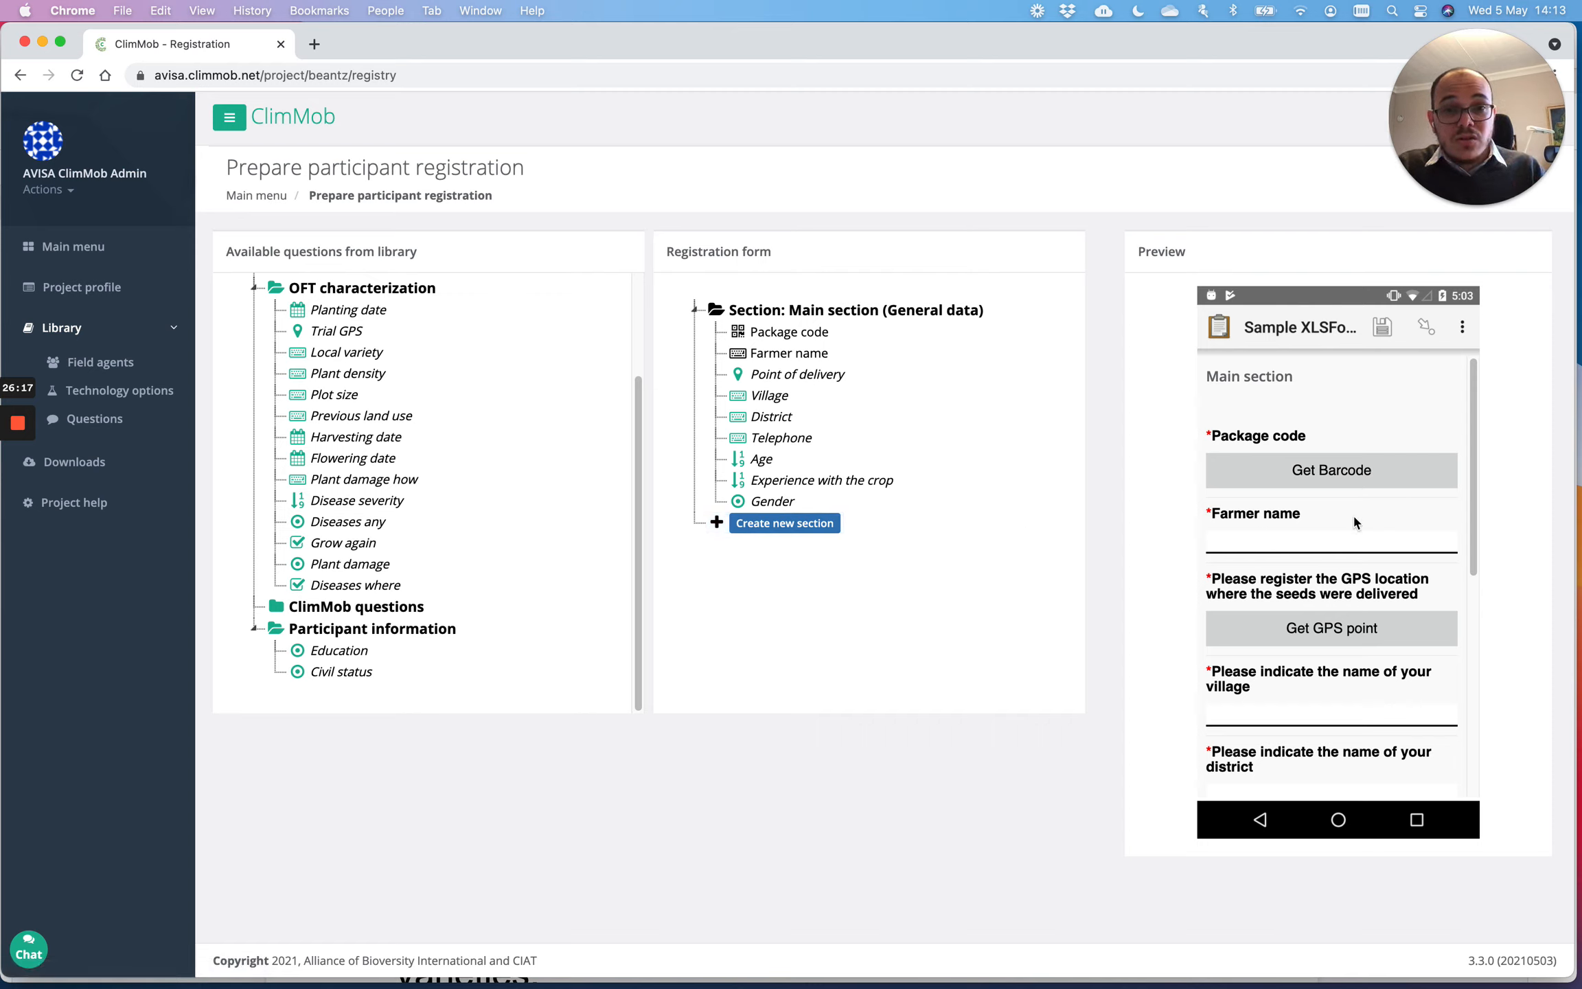
{"action": "scroll", "coordinate": [1328, 484], "scroll_direction": "down", "scroll_amount": 5}
{"action": "scroll", "coordinate": [1315, 529], "scroll_direction": "up", "scroll_amount": 5}
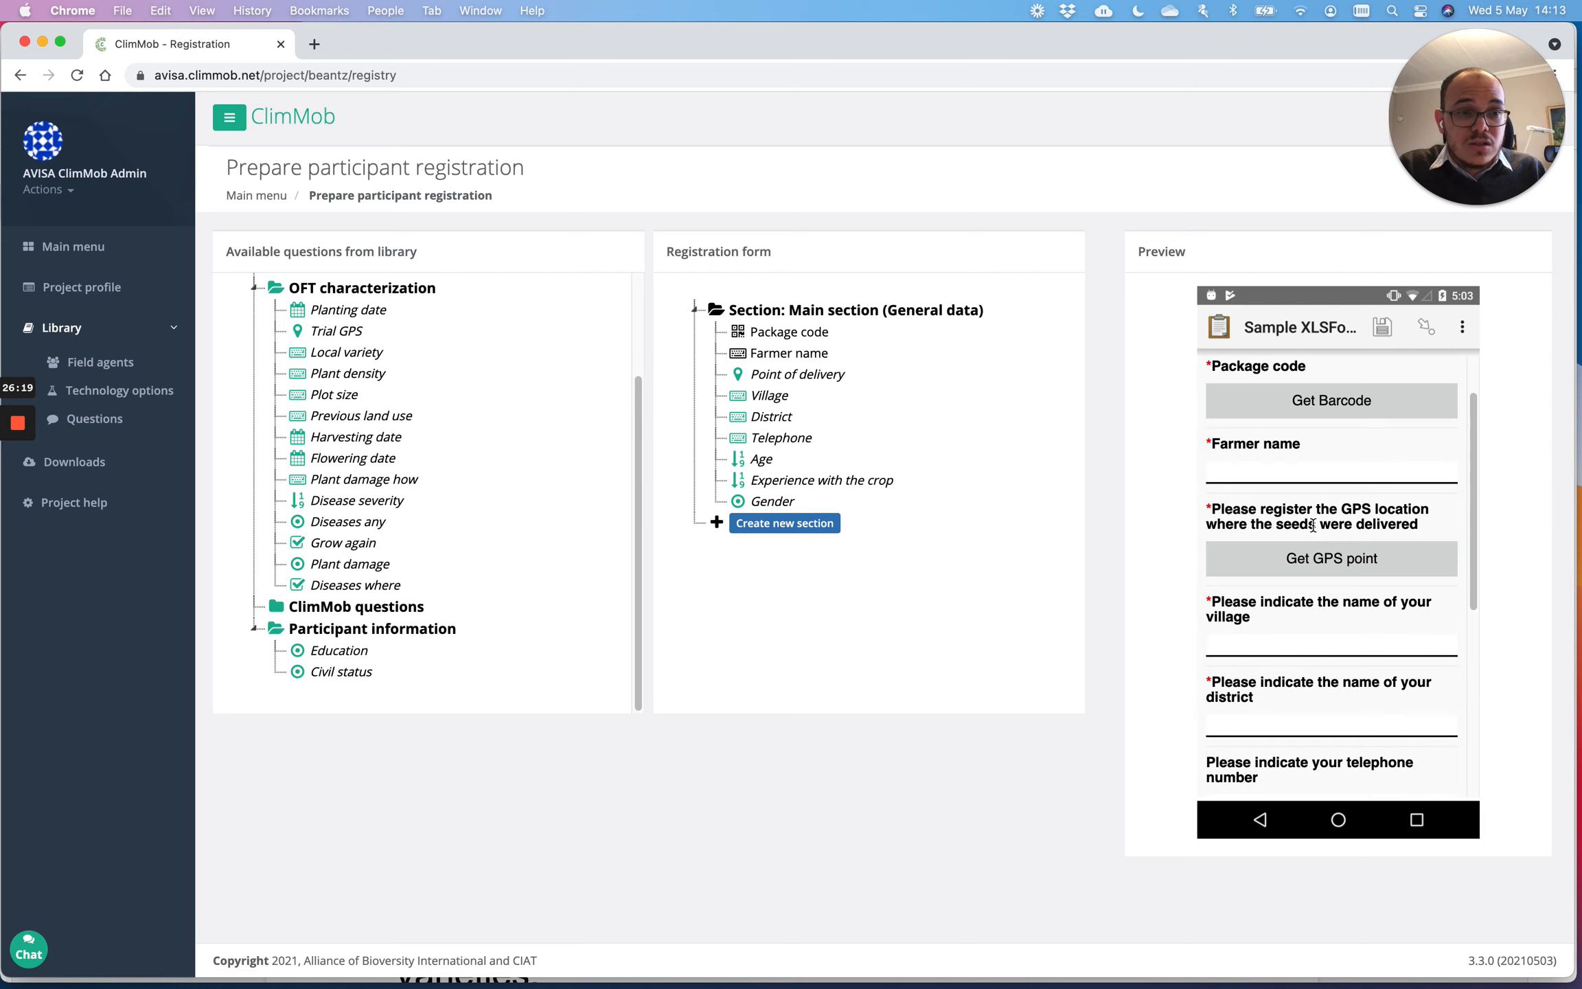
{"action": "scroll", "coordinate": [1312, 529], "scroll_direction": "down", "scroll_amount": 5}
{"action": "scroll", "coordinate": [1309, 529], "scroll_direction": "up", "scroll_amount": 5}
{"action": "scroll", "coordinate": [1309, 529], "scroll_direction": "down", "scroll_amount": 5}
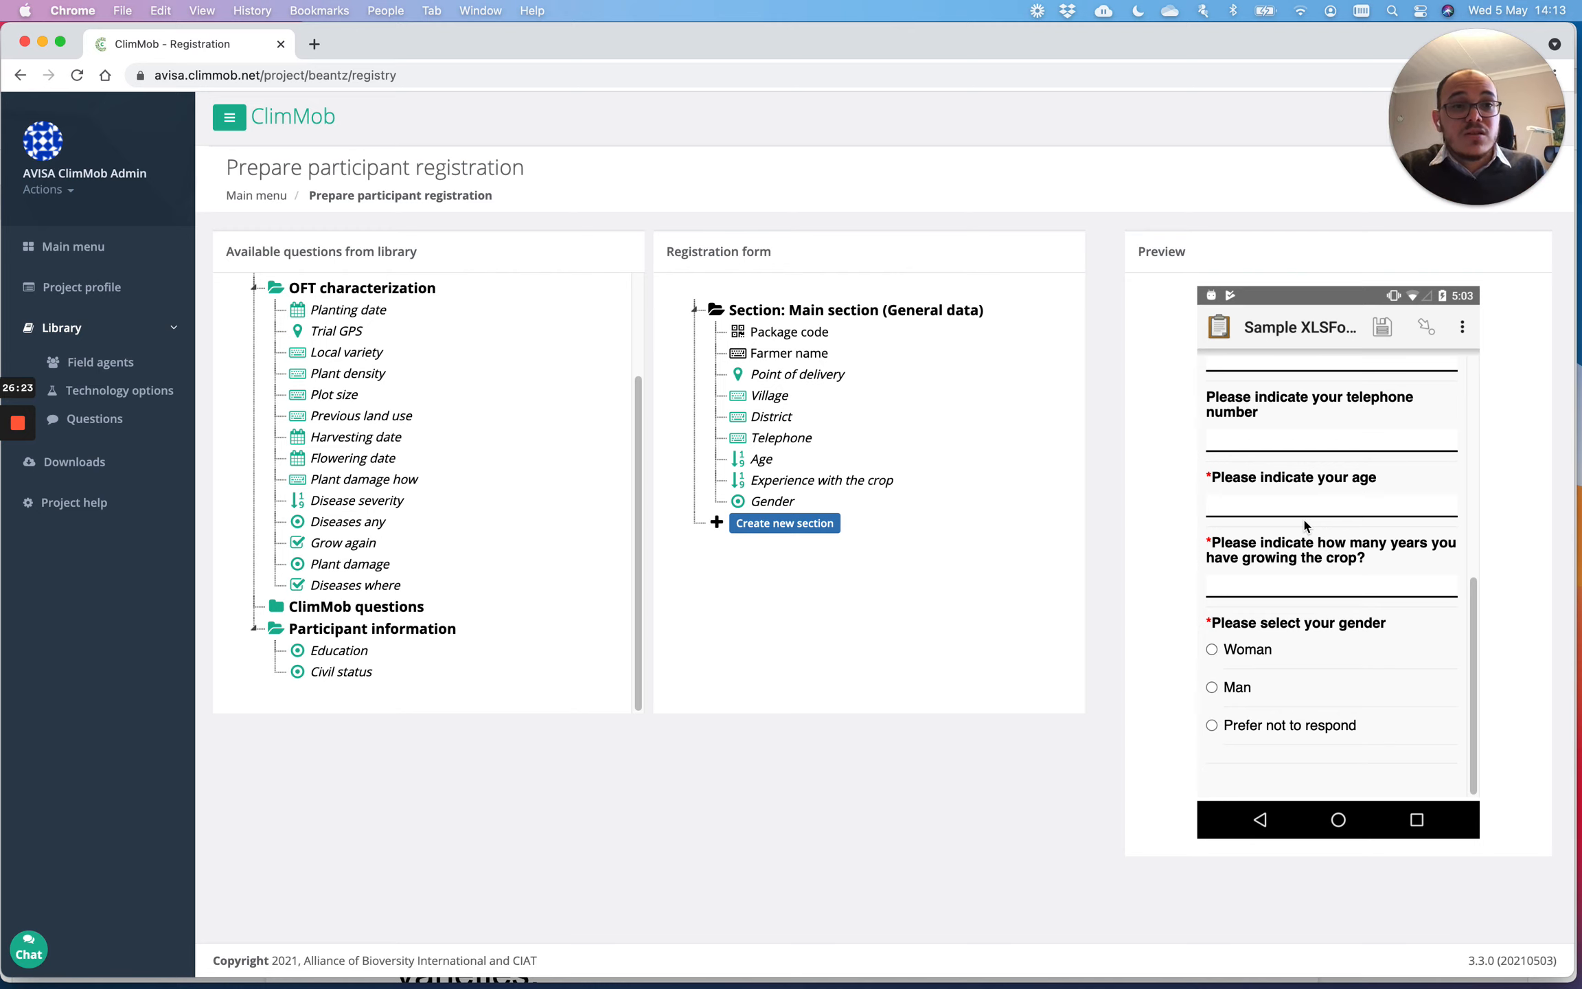
Step: Create and save a section labelled 'Geographic' with content description 'Geo'
{"action": "left_click", "coordinate": [776, 524]}
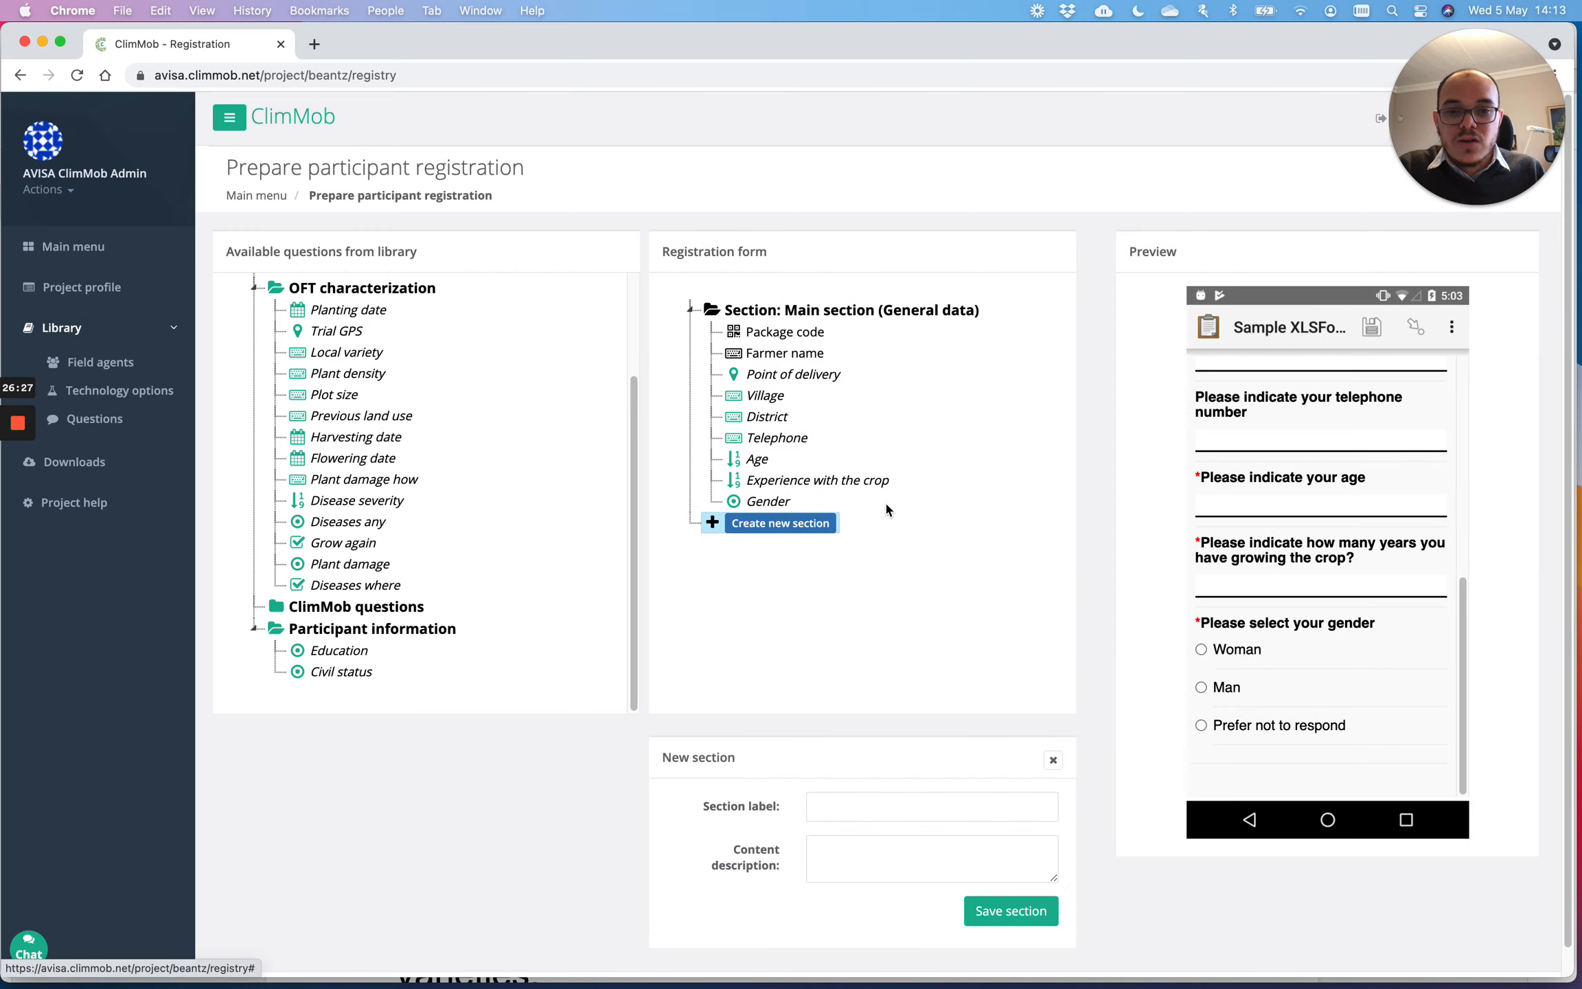
{"action": "scroll", "coordinate": [877, 605], "scroll_direction": "down", "scroll_amount": 1}
{"action": "left_click", "coordinate": [859, 784]}
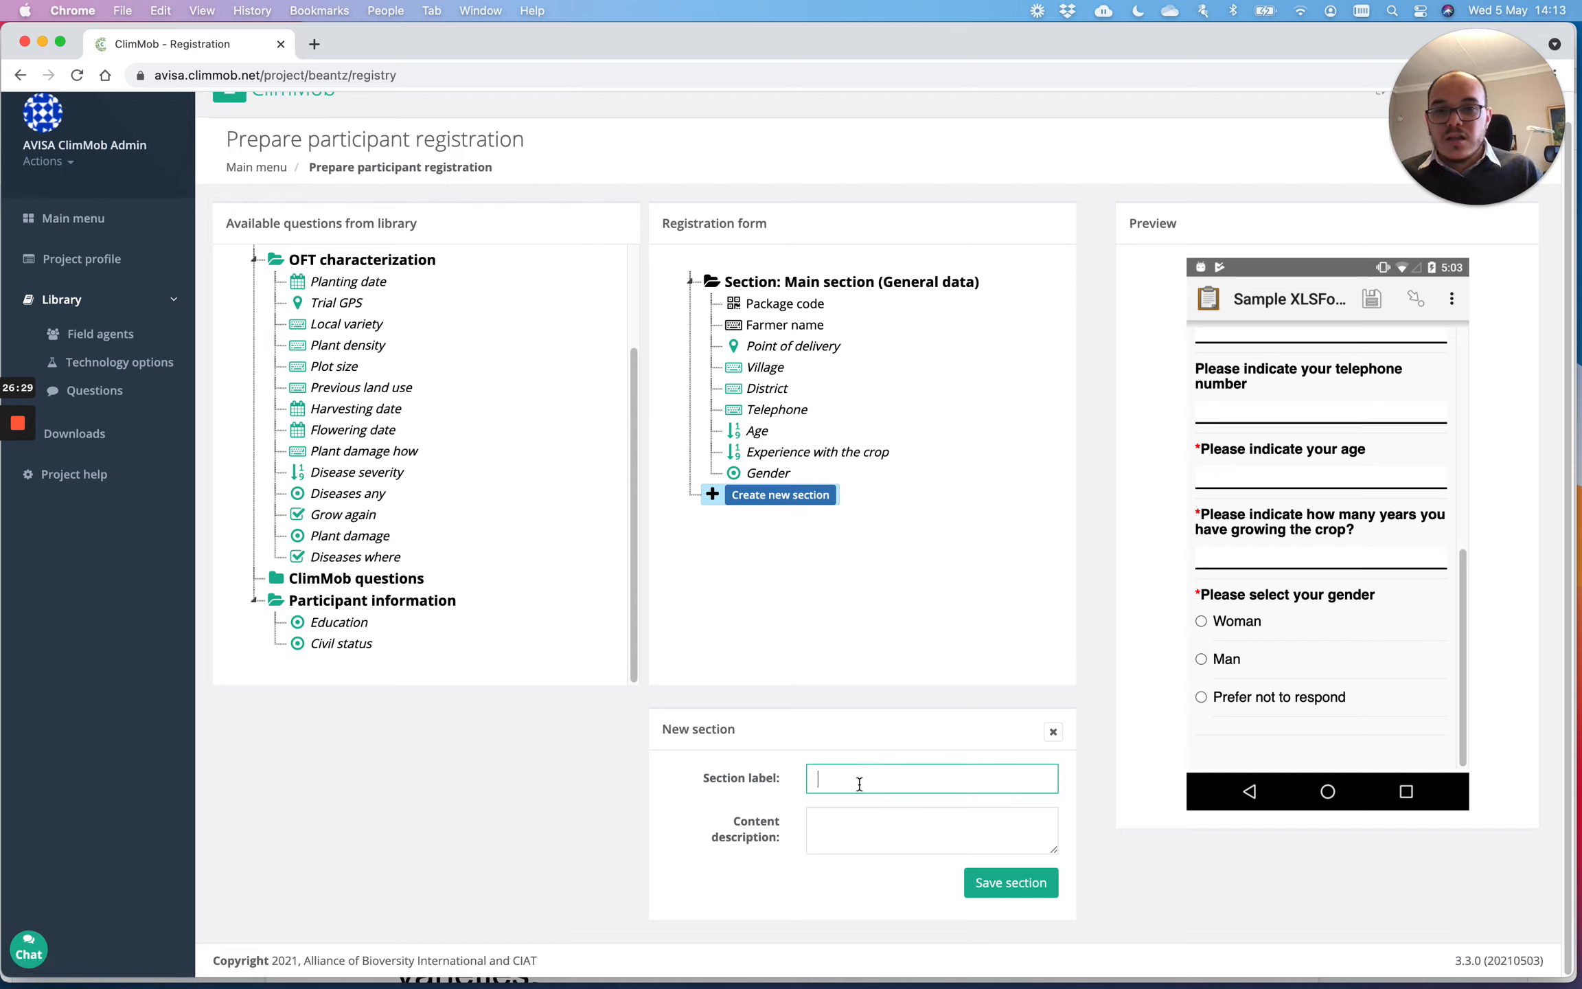
{"action": "type", "text": "Geo"}
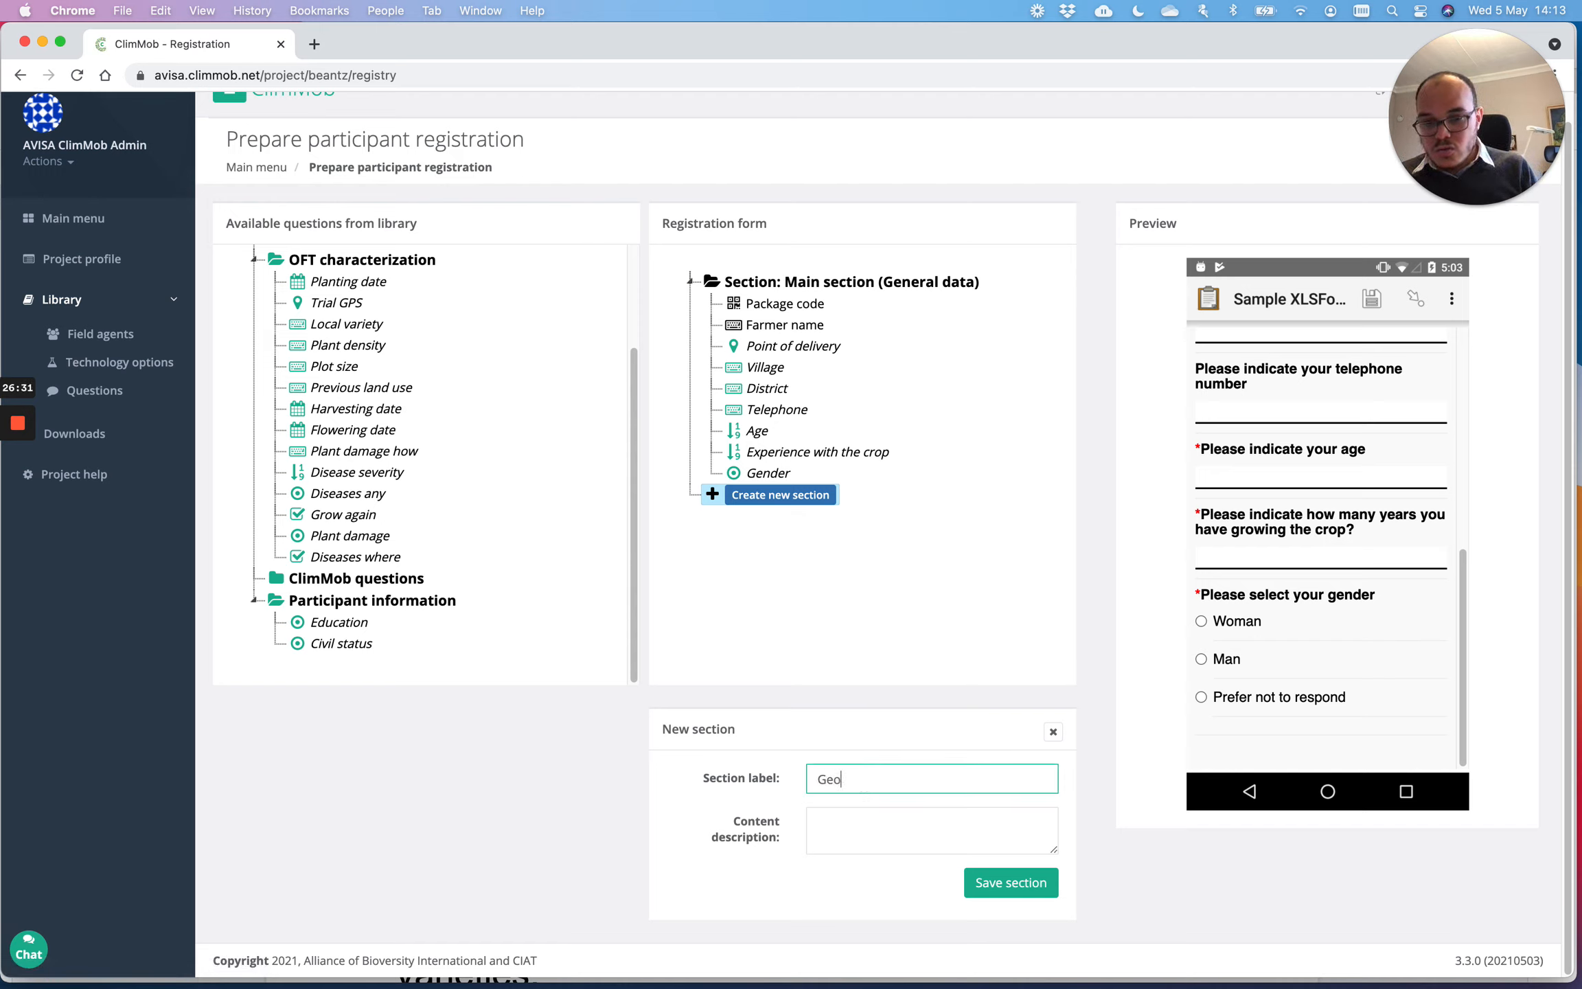
{"action": "type", "text": "phr"}
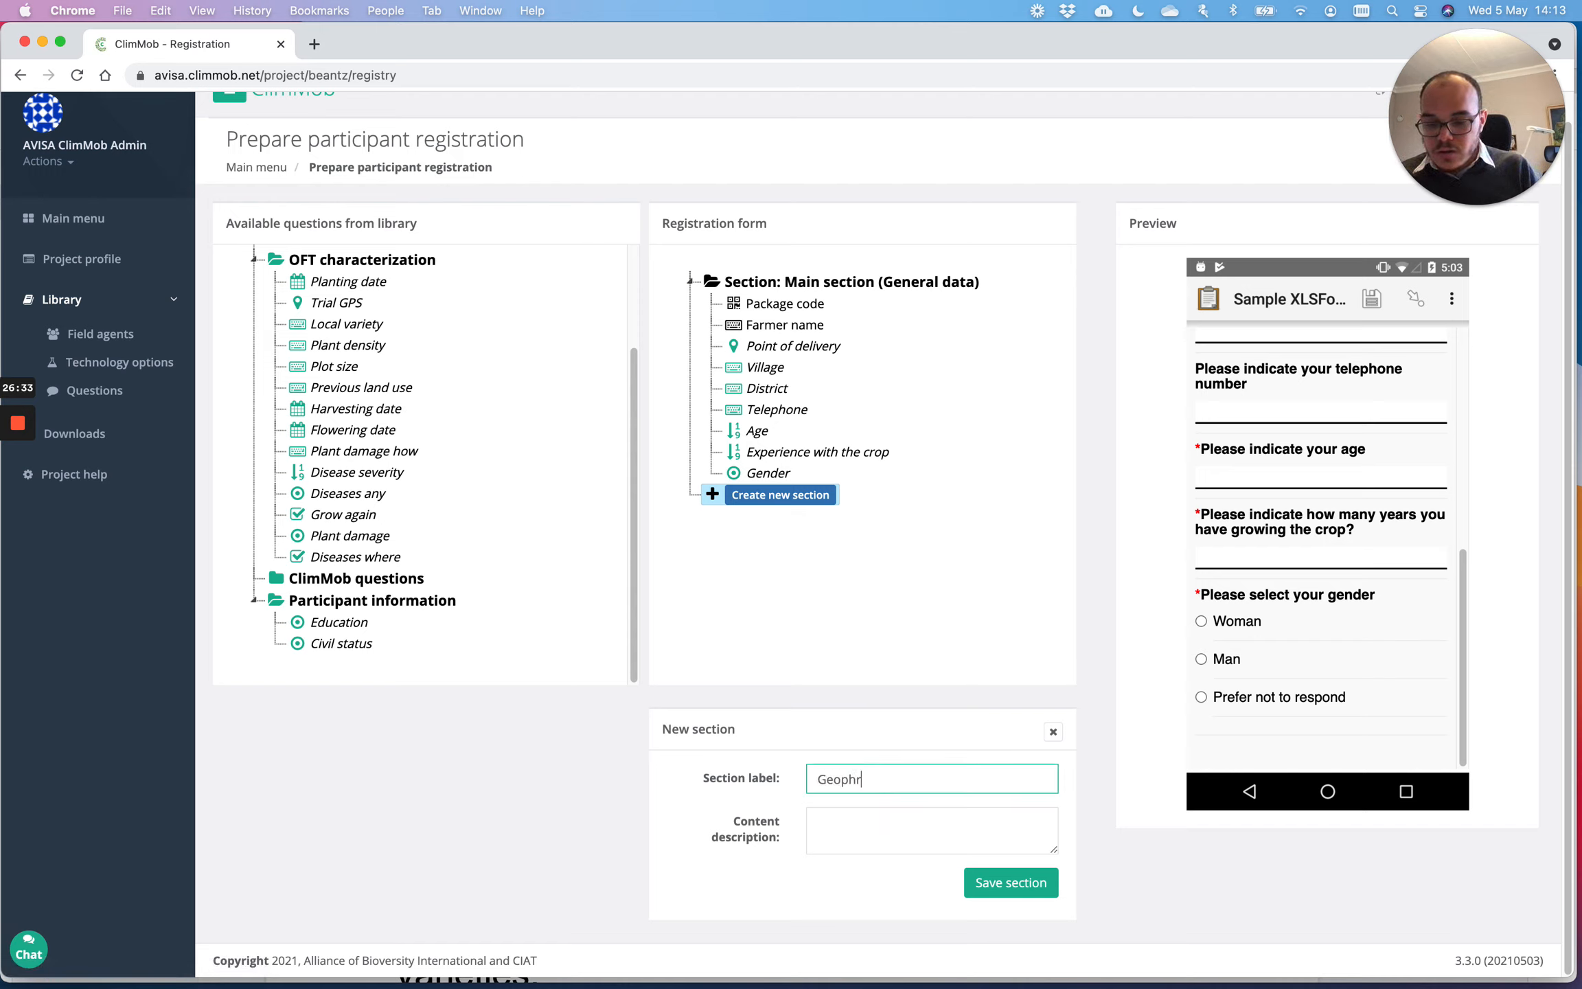
{"action": "key", "text": "BackSpace"}
{"action": "key", "text": "BackSpace"}
{"action": "key", "text": "BackSpace"}
{"action": "type", "text": "gr"}
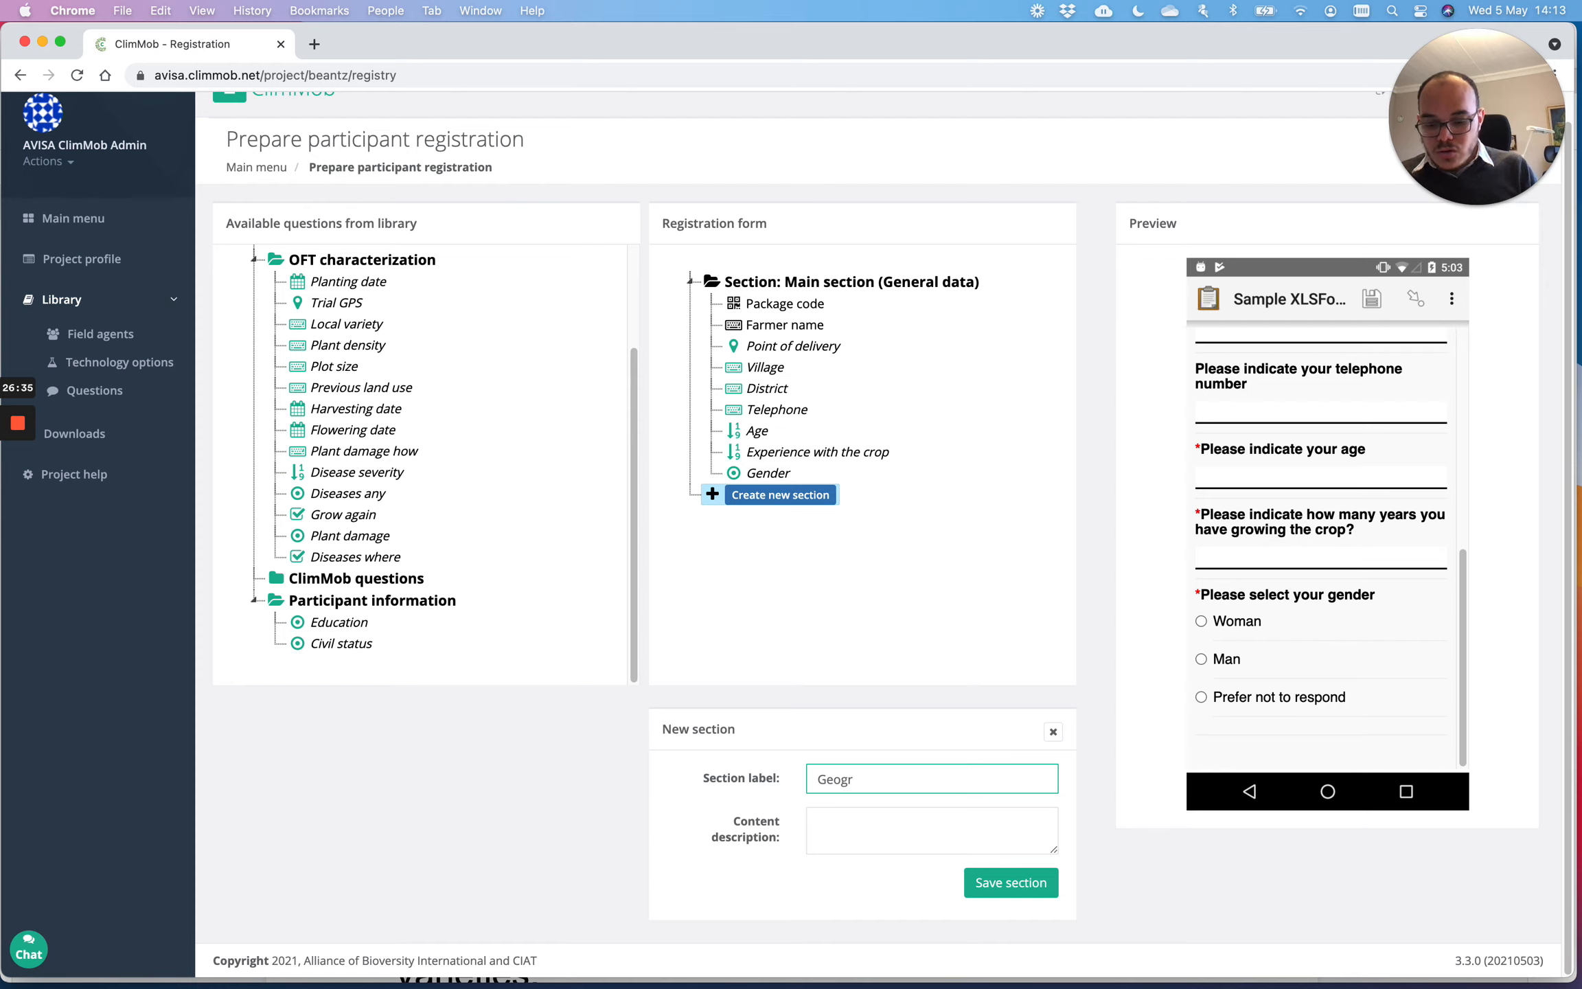
{"action": "type", "text": "aphic"}
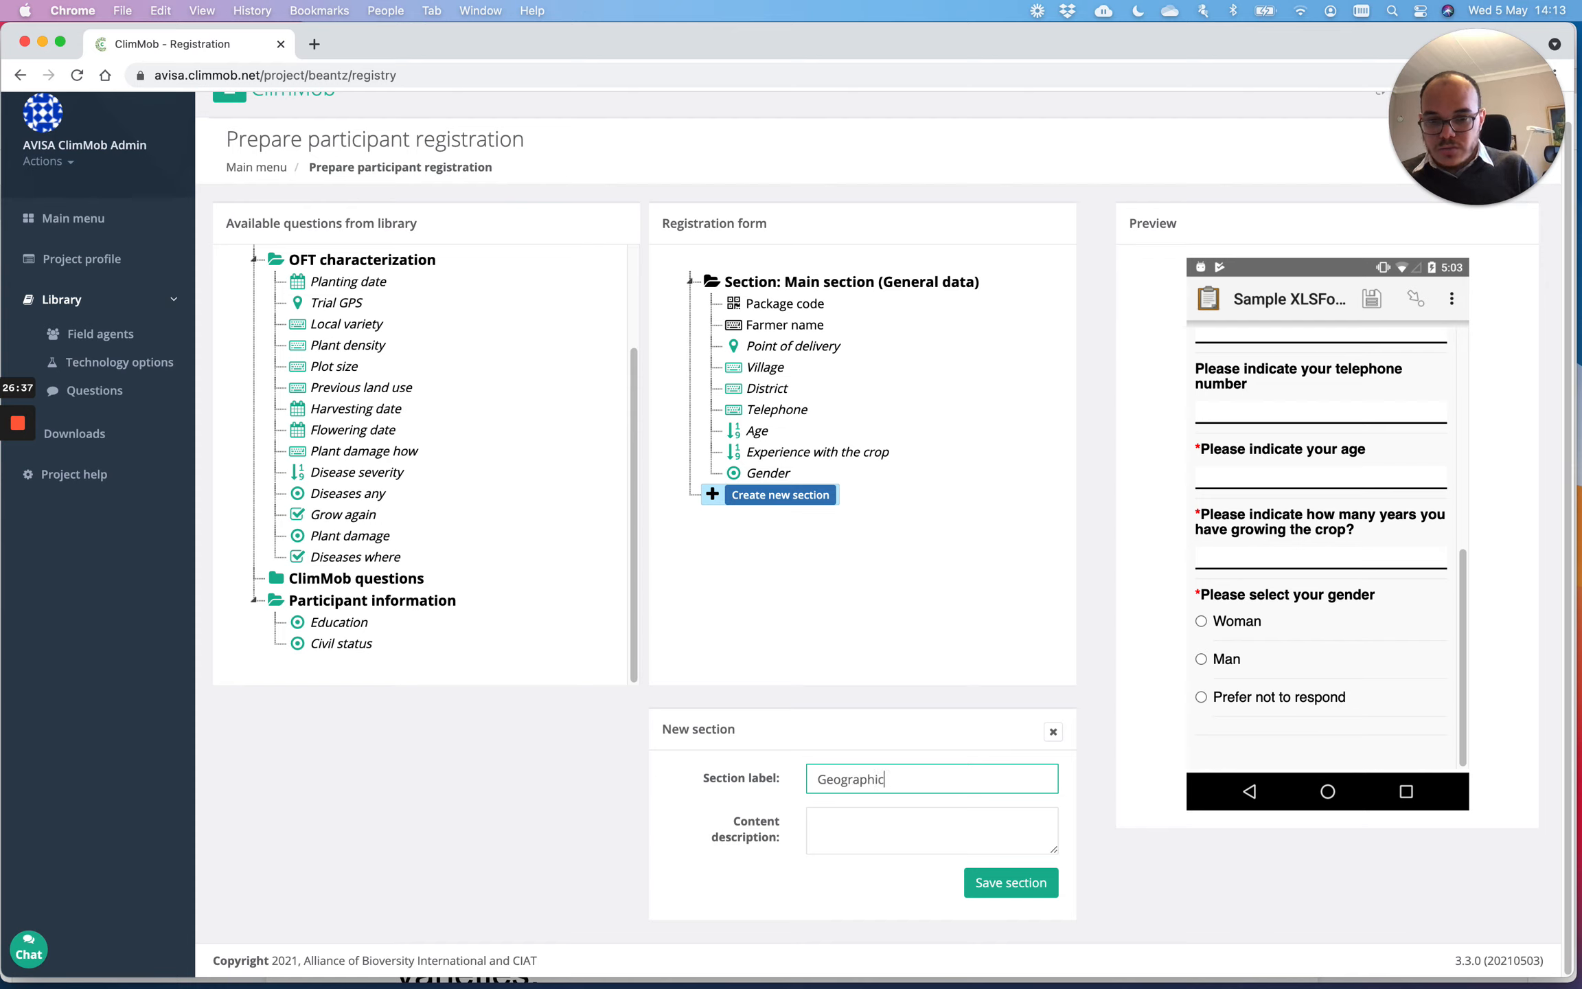
{"action": "key", "text": "Tab"}
{"action": "type", "text": "Geo"}
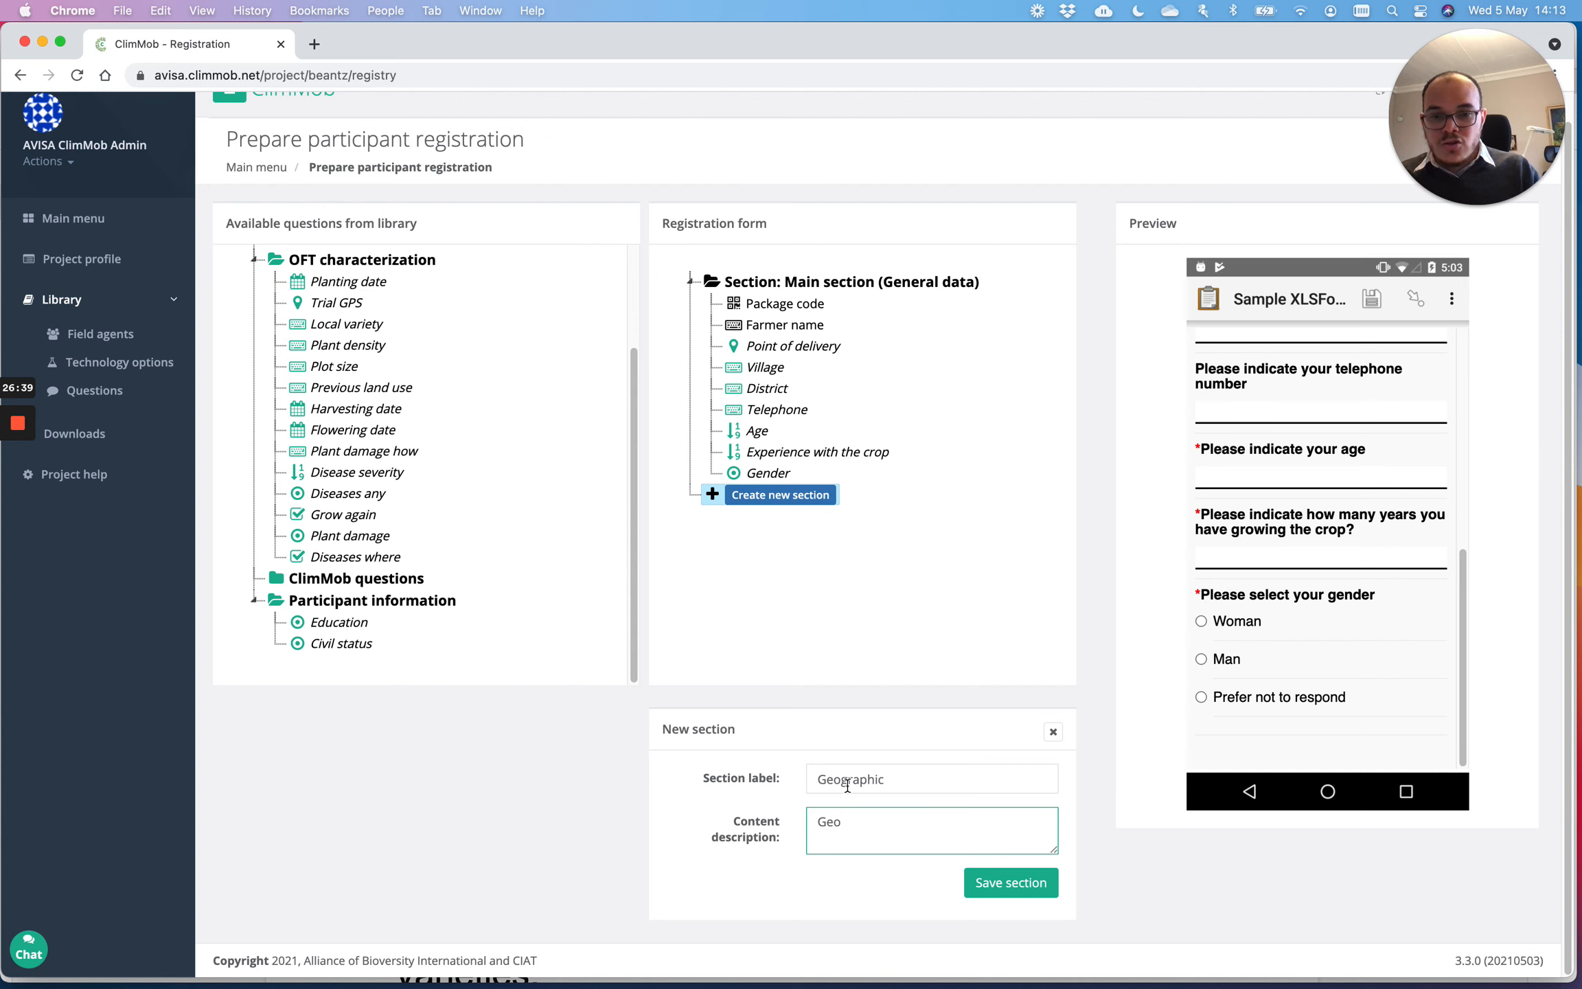
{"action": "left_click", "coordinate": [1022, 885]}
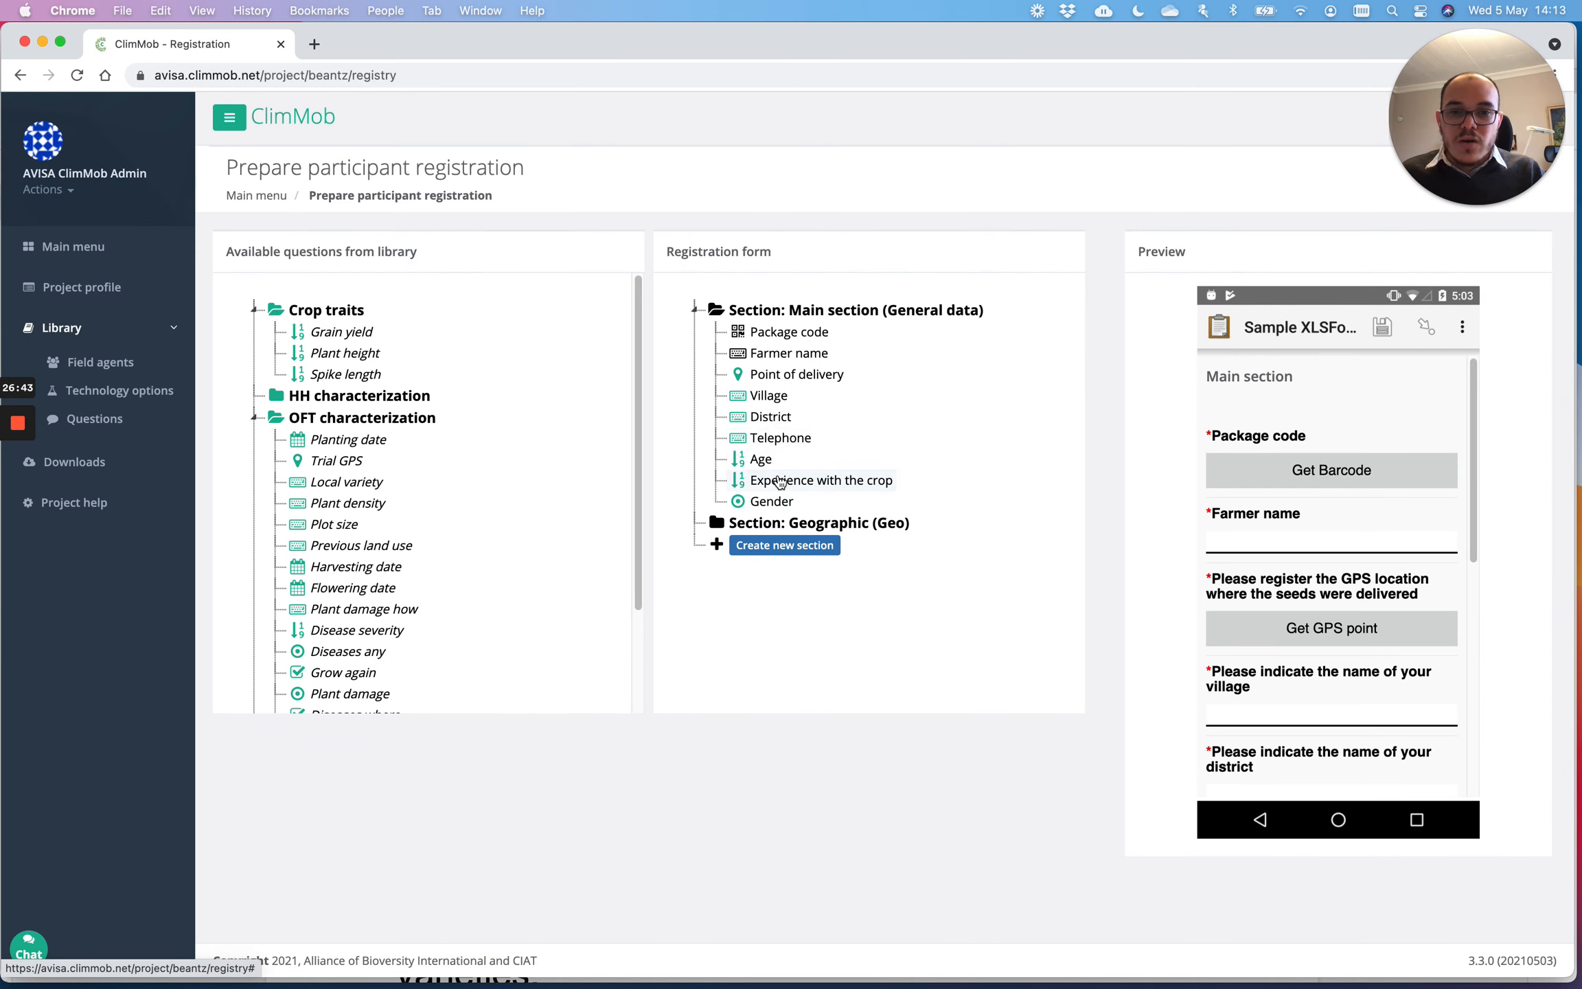
Step: Move Village, District and Point of delivery from the main section into Geographic
{"action": "left_click_drag", "start_coordinate": [769, 398], "coordinate": [768, 528]}
{"action": "left_click_drag", "start_coordinate": [765, 399], "coordinate": [771, 524]}
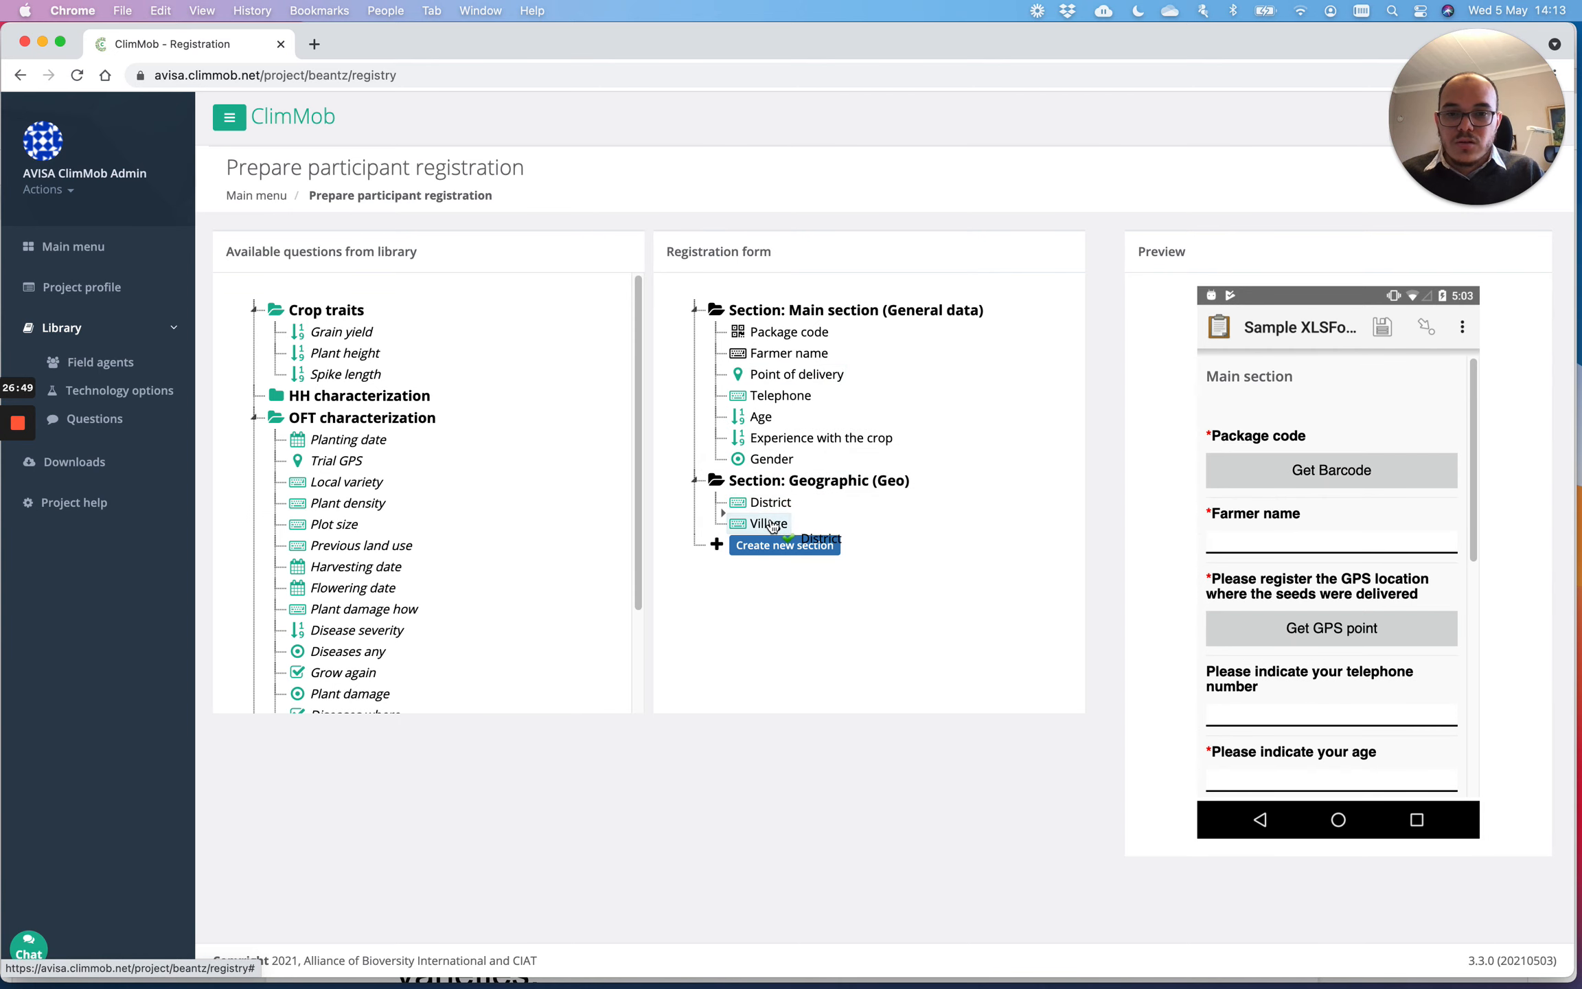
{"action": "left_click_drag", "start_coordinate": [789, 375], "coordinate": [810, 504]}
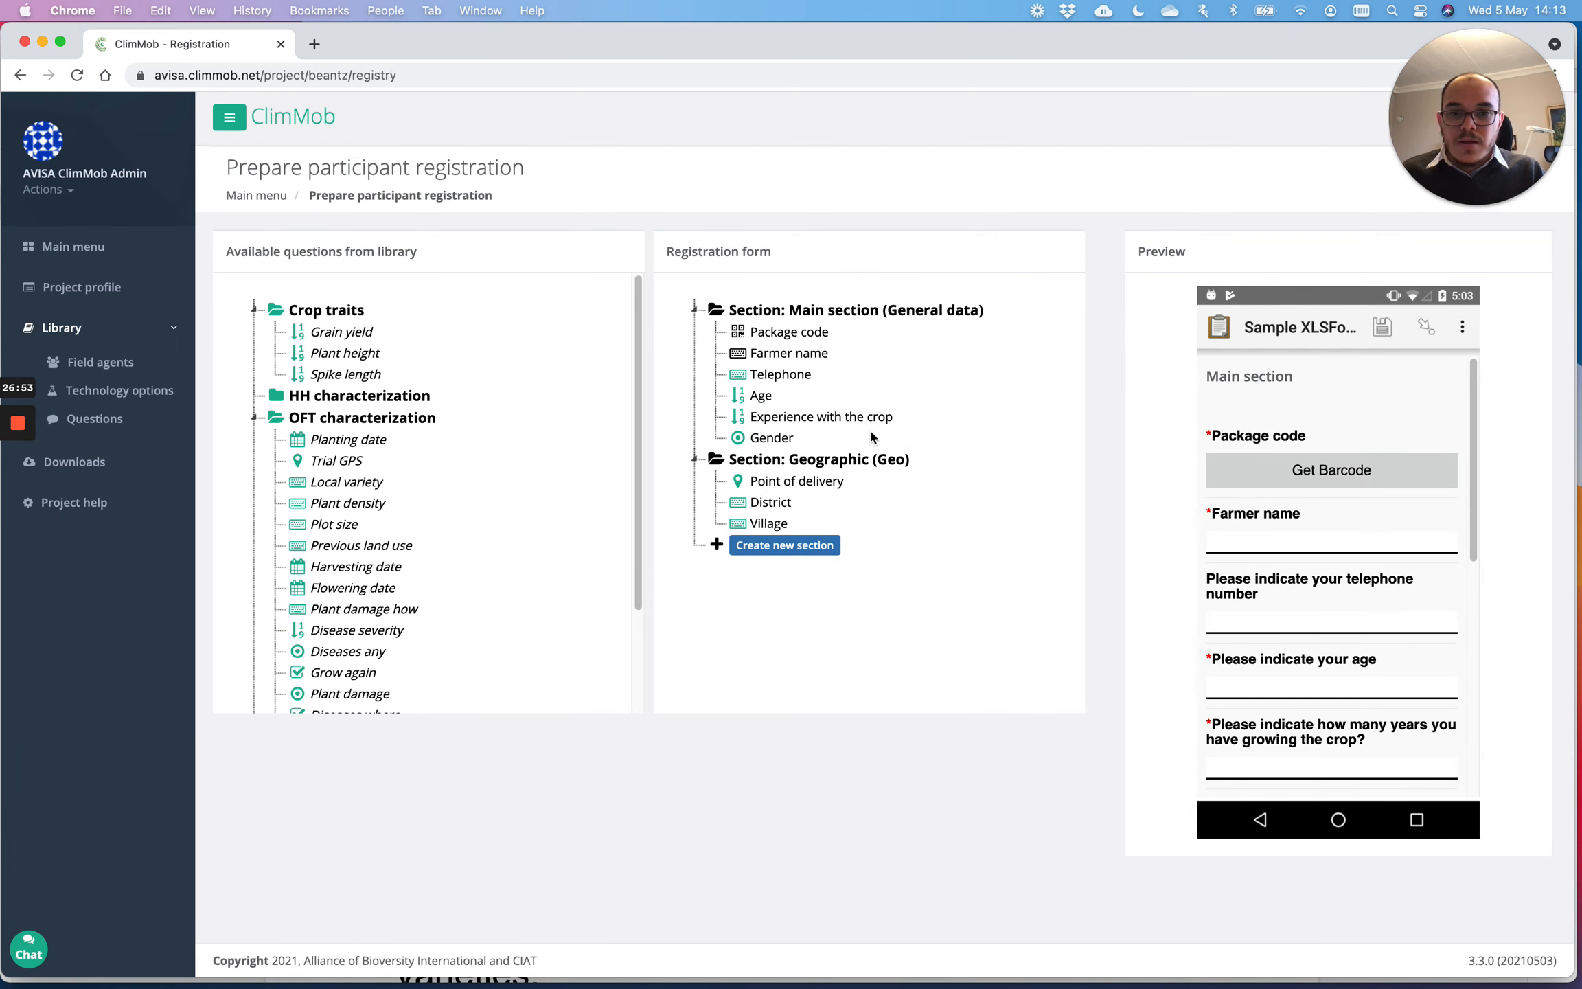
{"action": "left_click", "coordinate": [779, 547]}
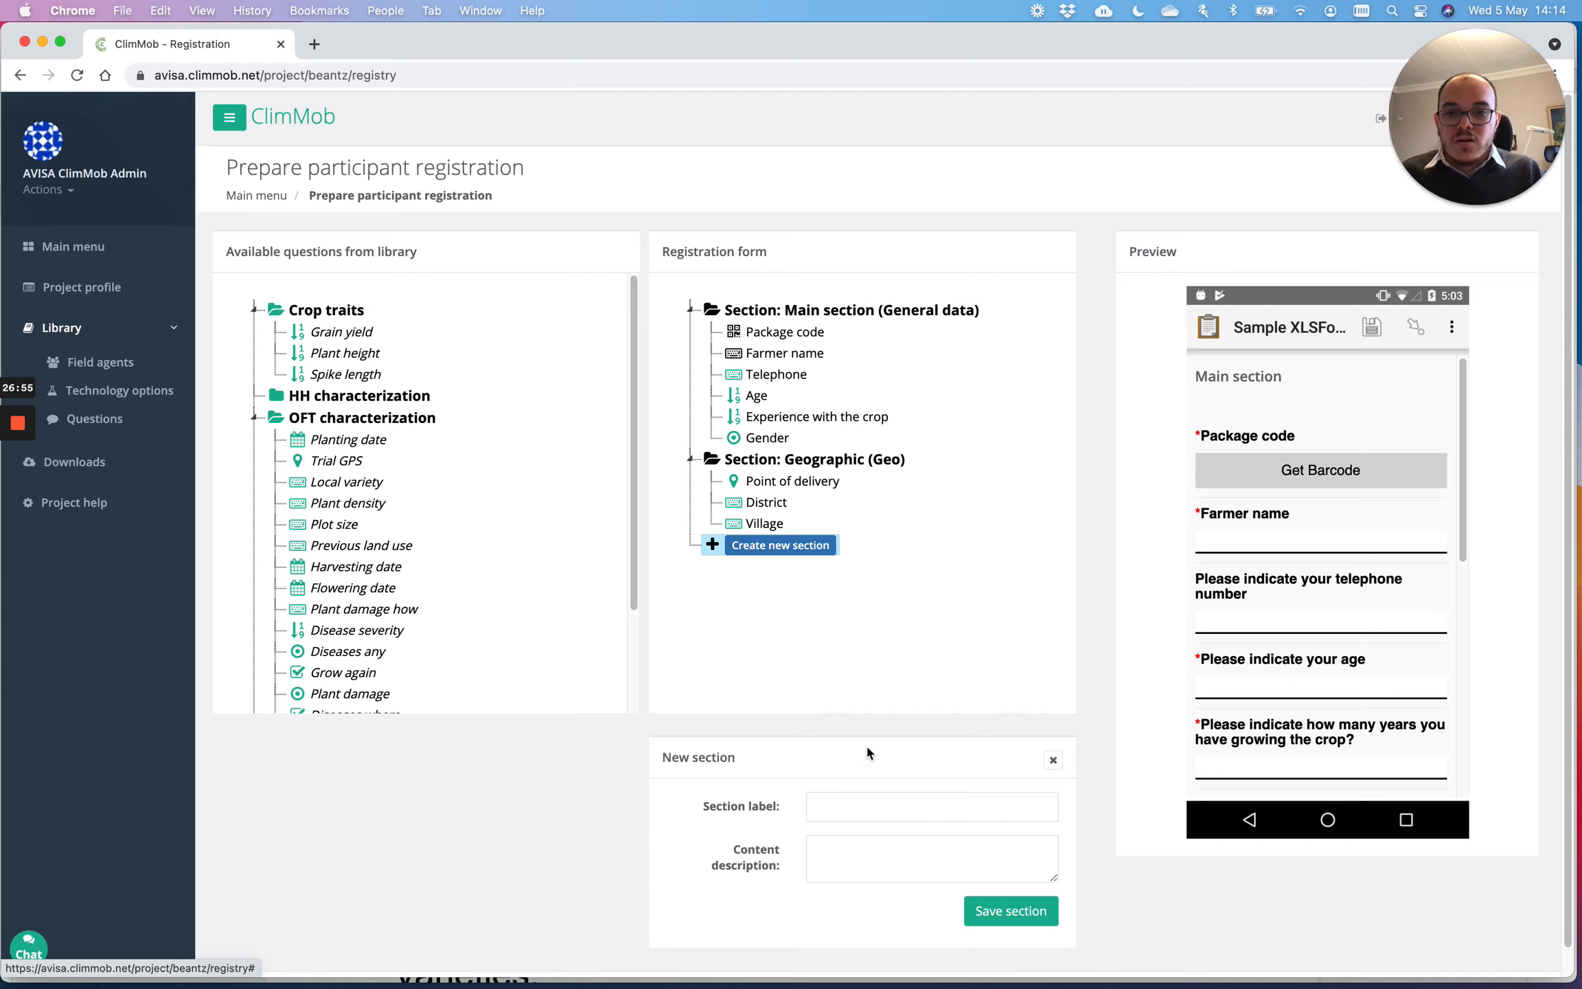
Step: Save a third section with label 'Social' and content description 'Social'
{"action": "left_click", "coordinate": [833, 816]}
{"action": "type", "text": "Social"}
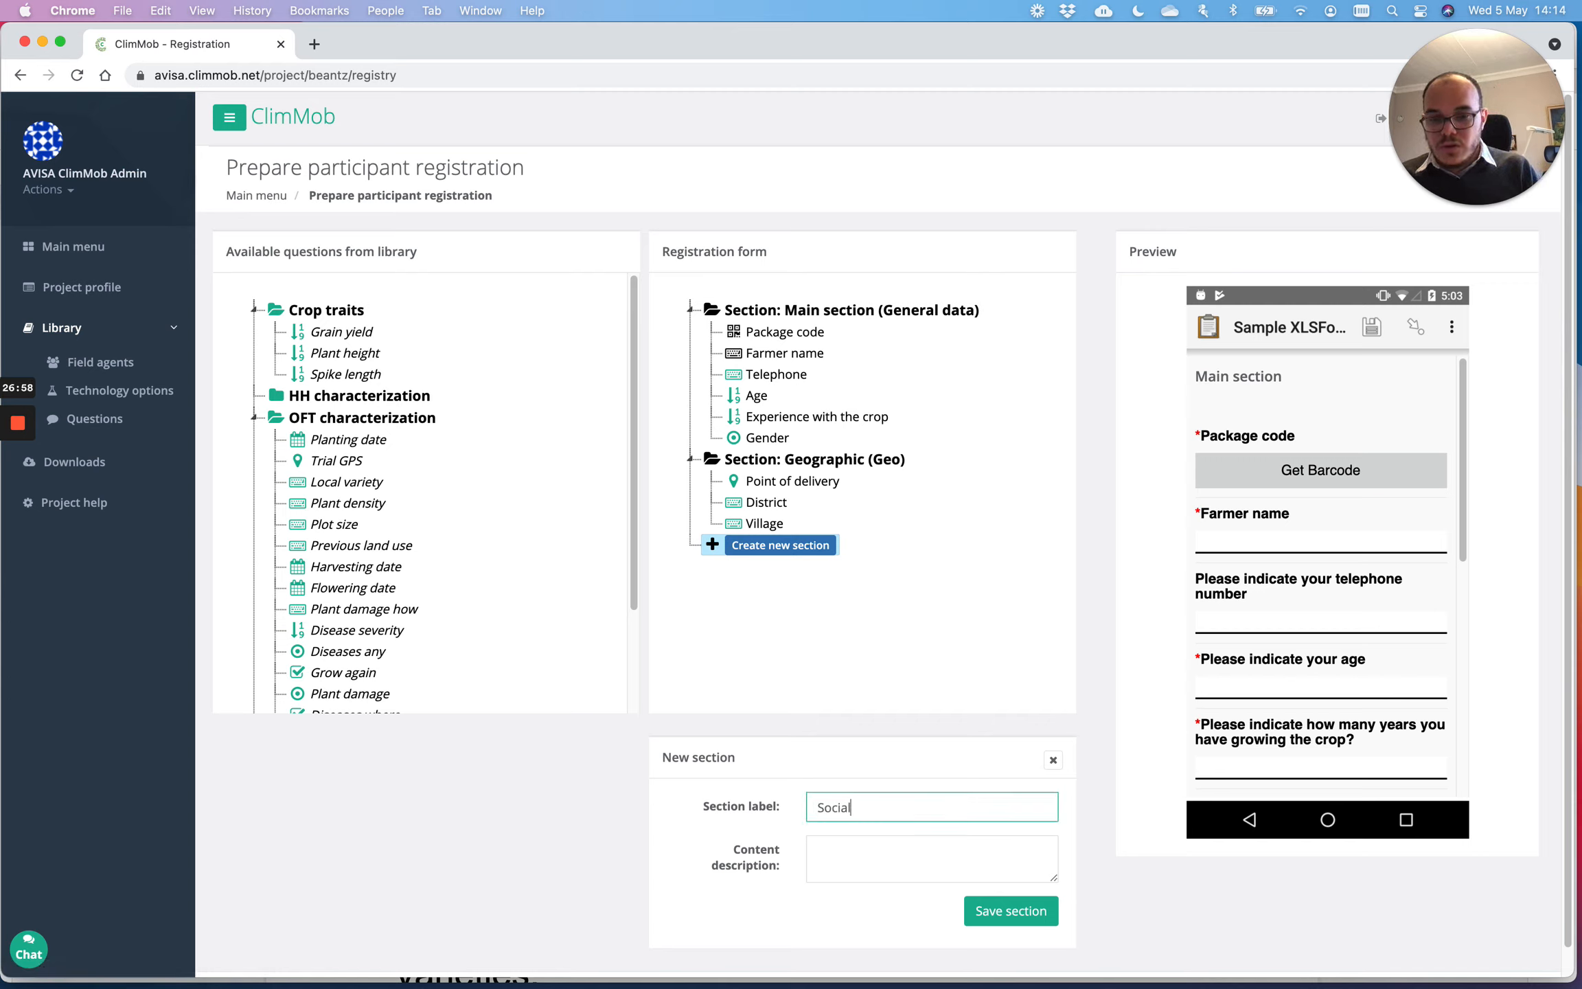
{"action": "key", "text": "Tab"}
{"action": "type", "text": "Soc"}
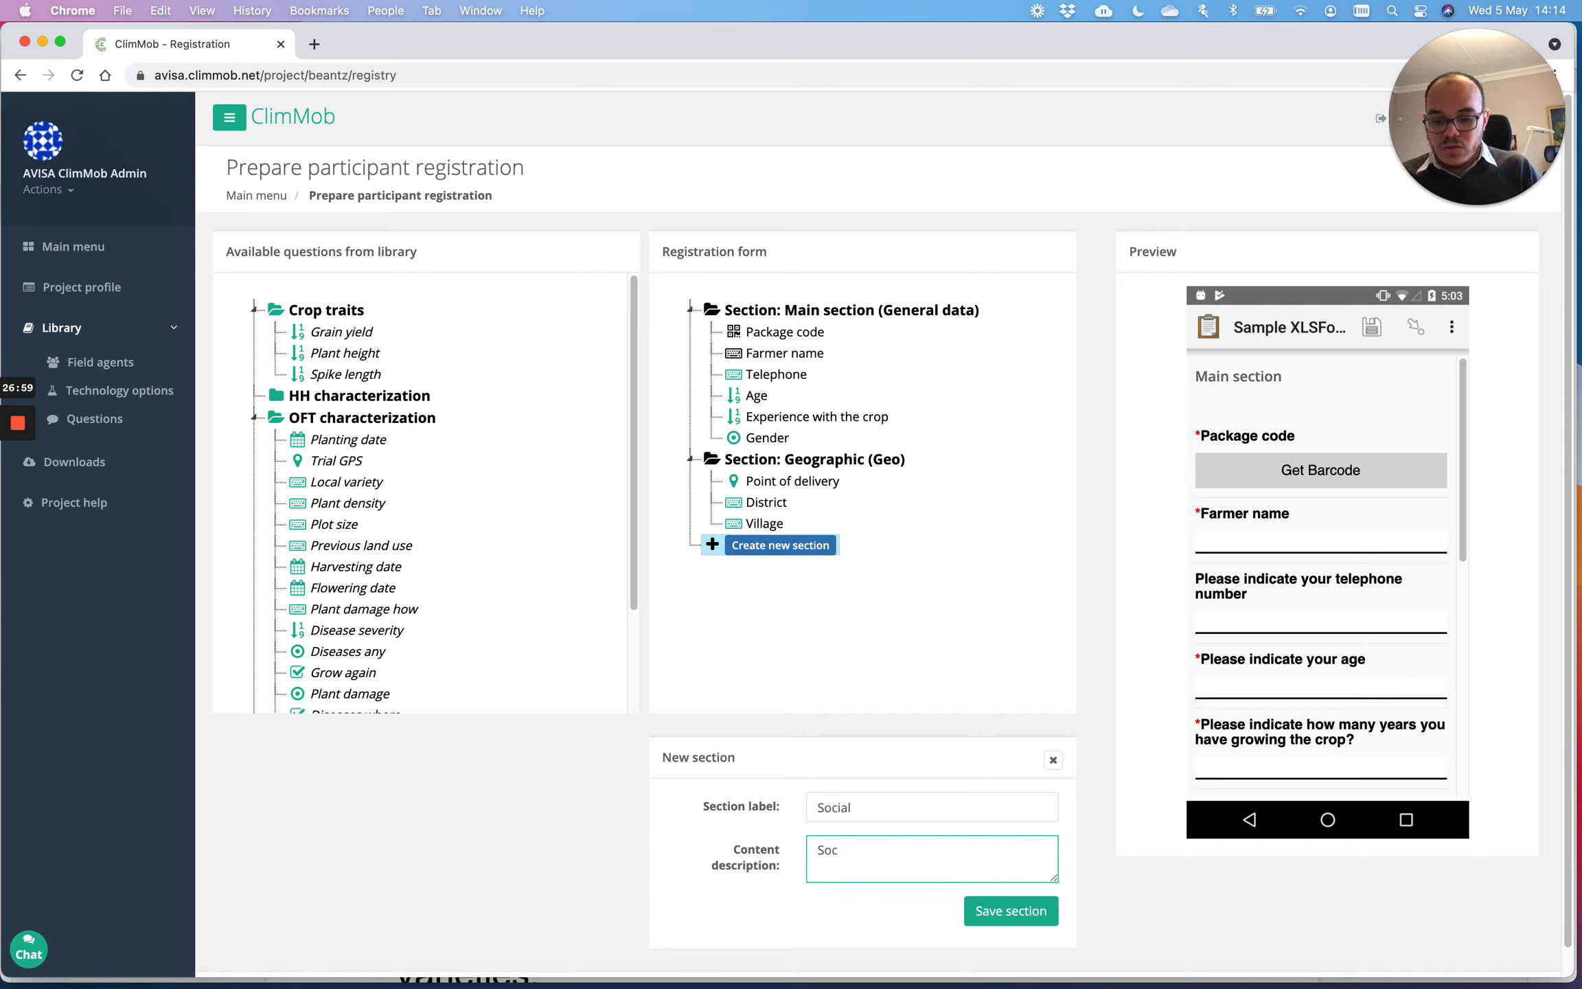
{"action": "type", "text": "ial"}
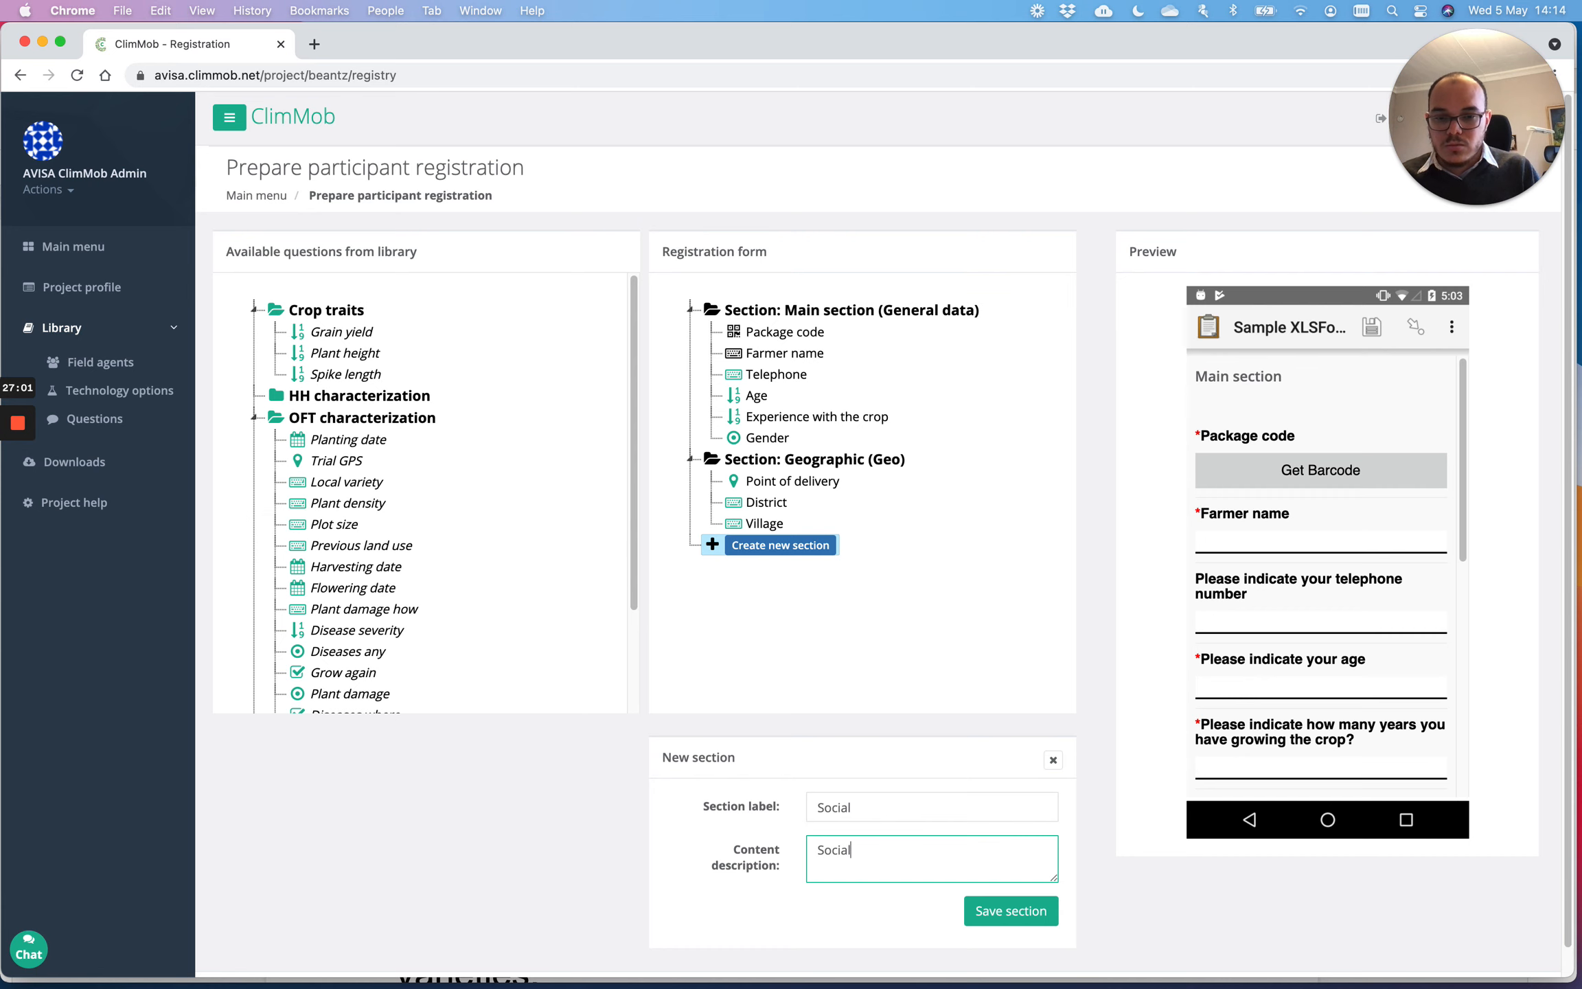
{"action": "left_click", "coordinate": [978, 911]}
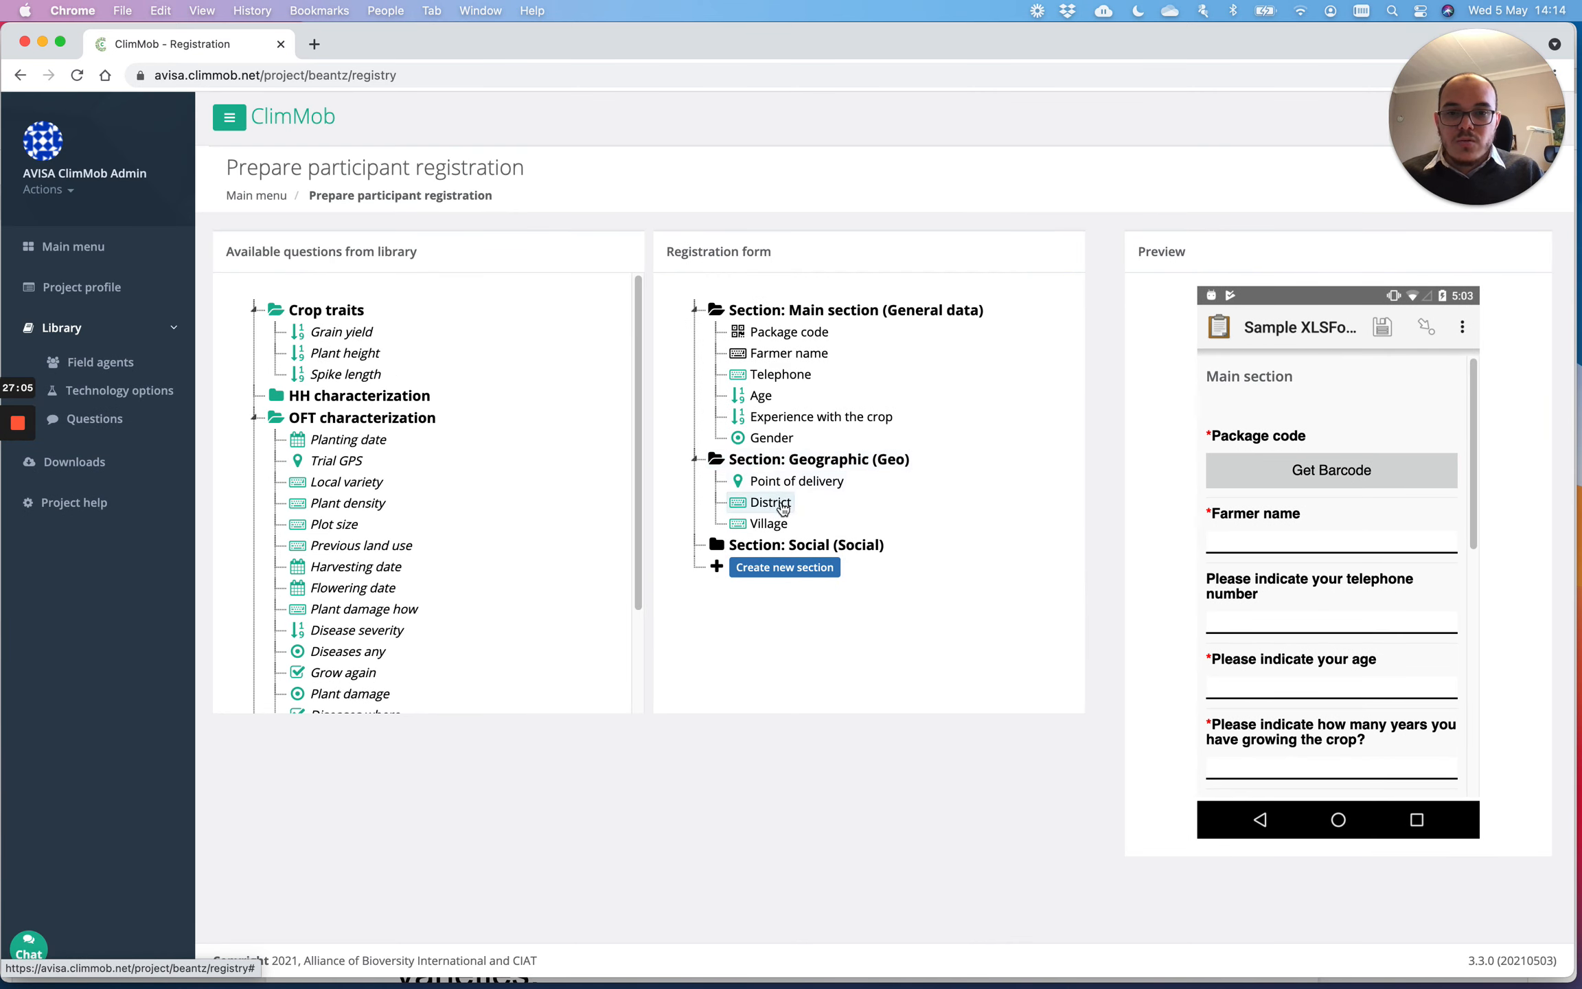
Step: Drag Gender, Age and Telephone from the main section into the Social section
{"action": "left_click_drag", "start_coordinate": [773, 439], "coordinate": [780, 543]}
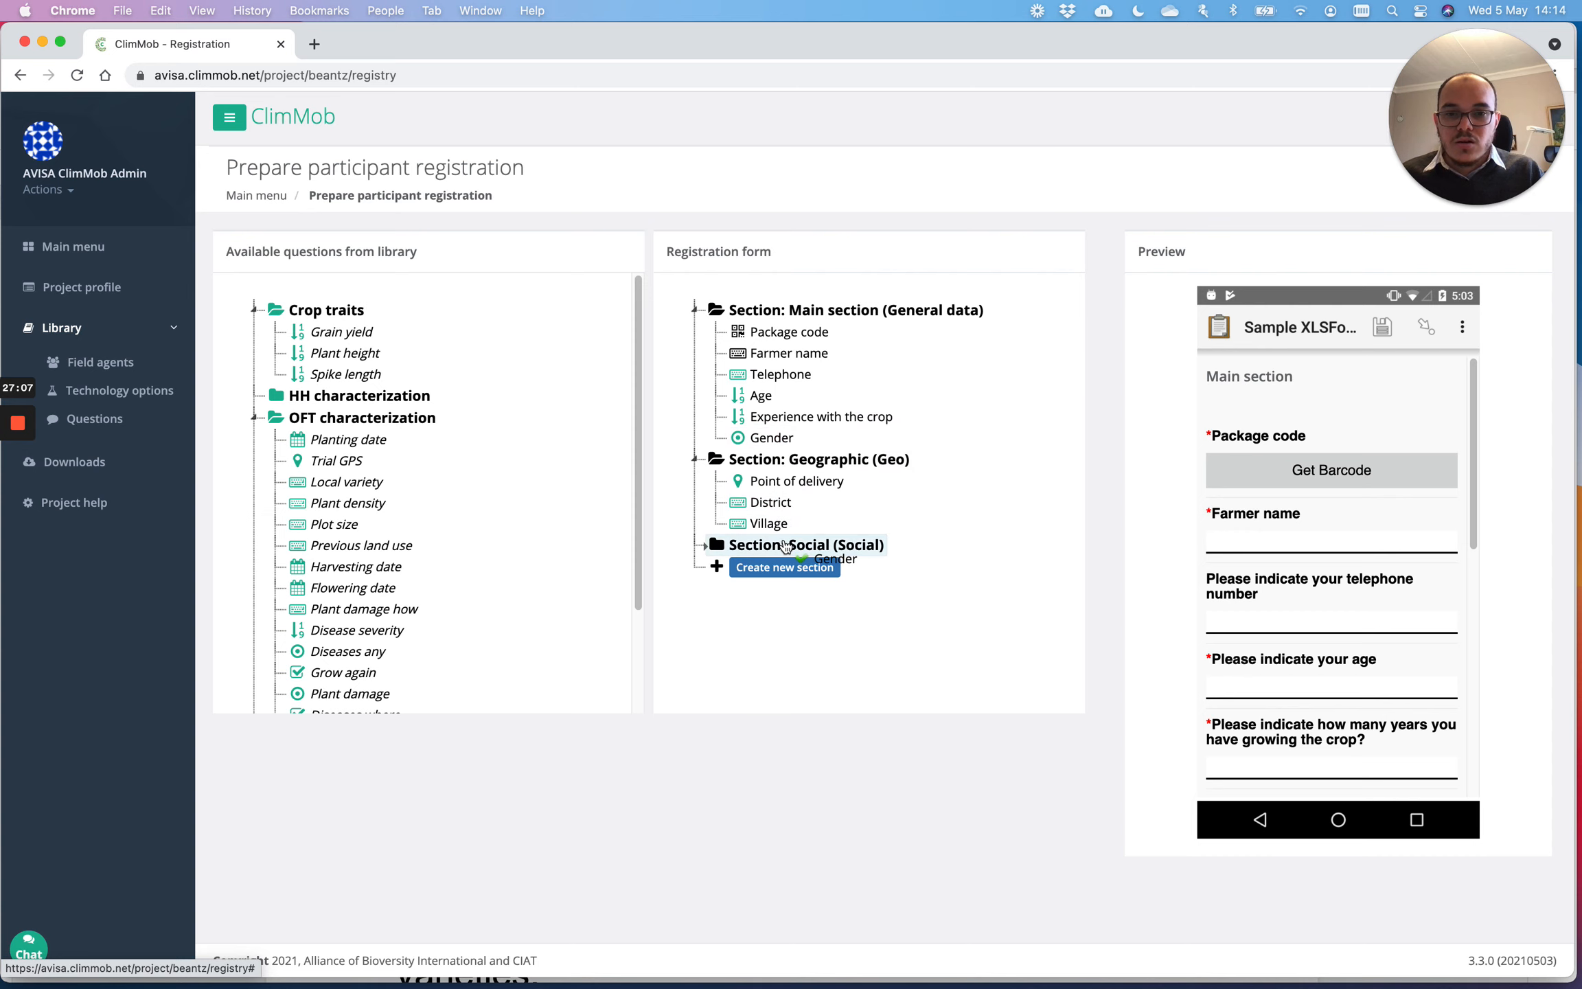
{"action": "left_click_drag", "start_coordinate": [780, 416], "coordinate": [778, 546]}
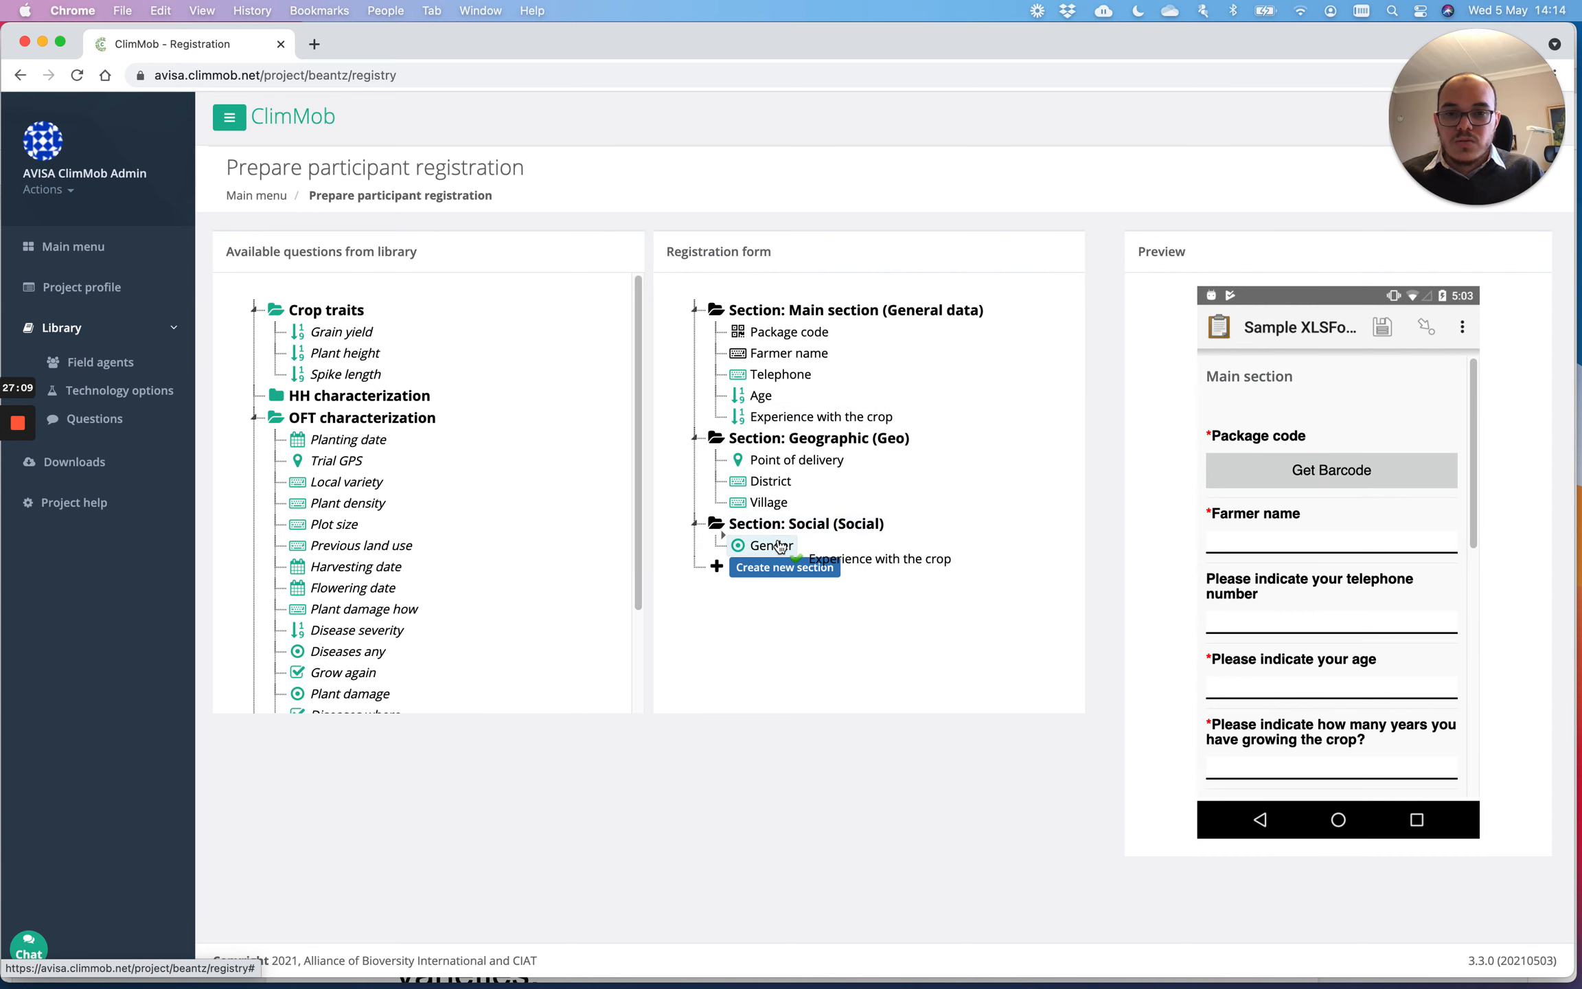
{"action": "left_click_drag", "start_coordinate": [778, 532], "coordinate": [779, 534]}
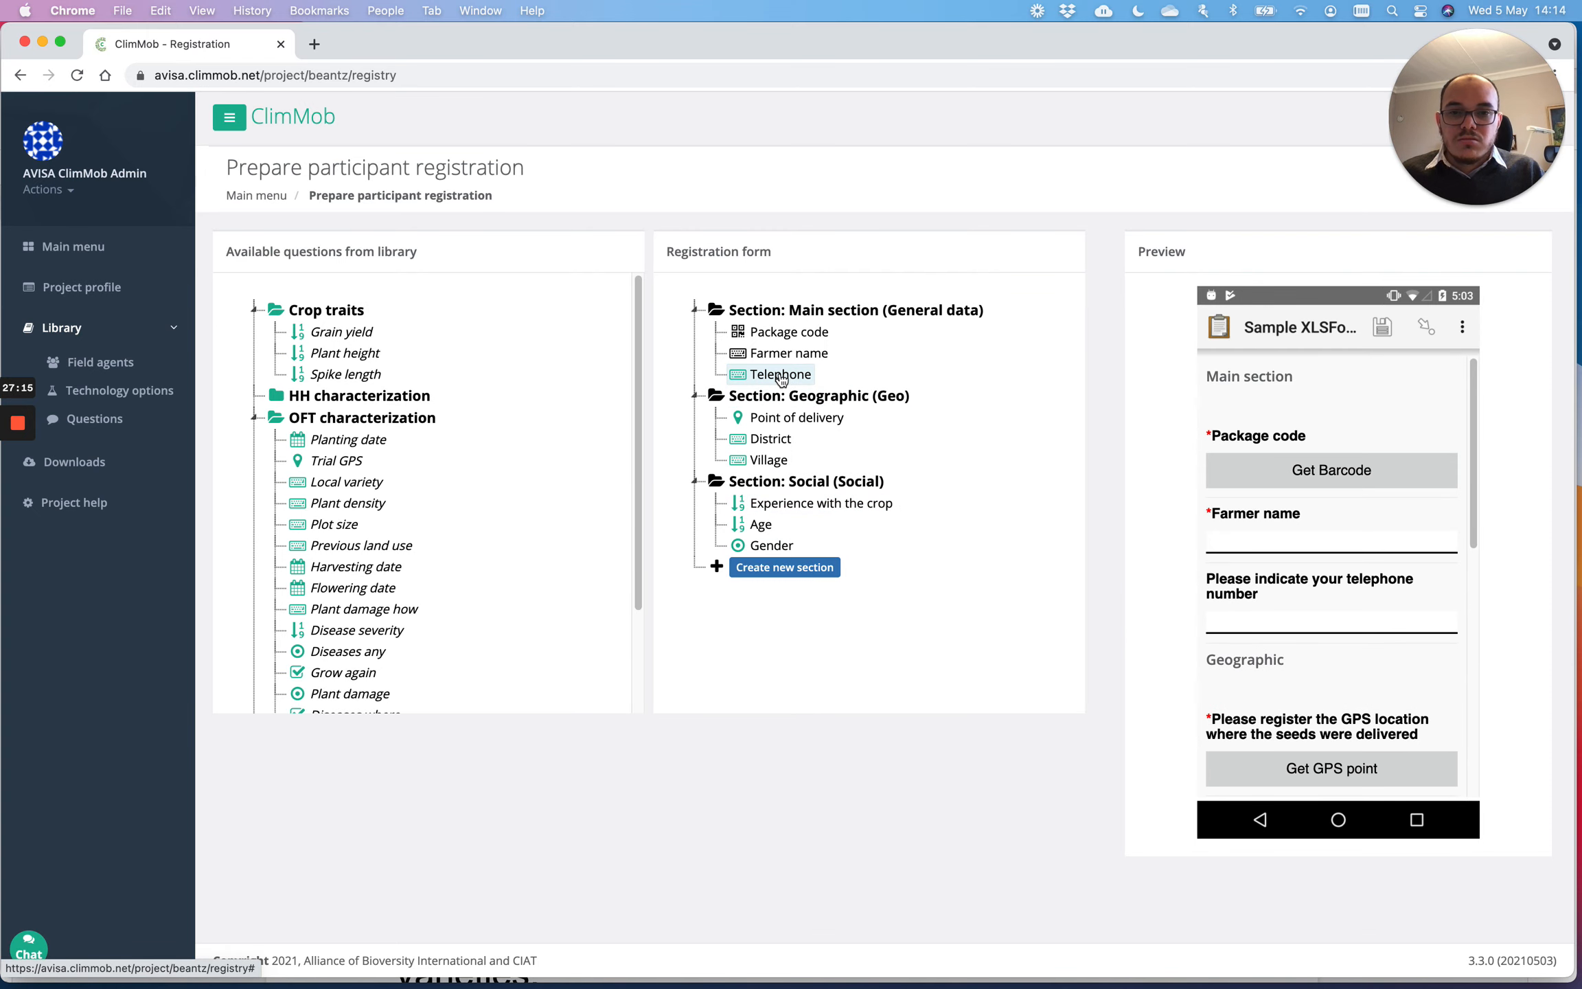
{"action": "mouse_move", "coordinate": [780, 377]}
{"action": "left_mouse_down"}
{"action": "mouse_move", "coordinate": [800, 439]}
{"action": "mouse_move", "coordinate": [787, 561]}
{"action": "left_mouse_up"}
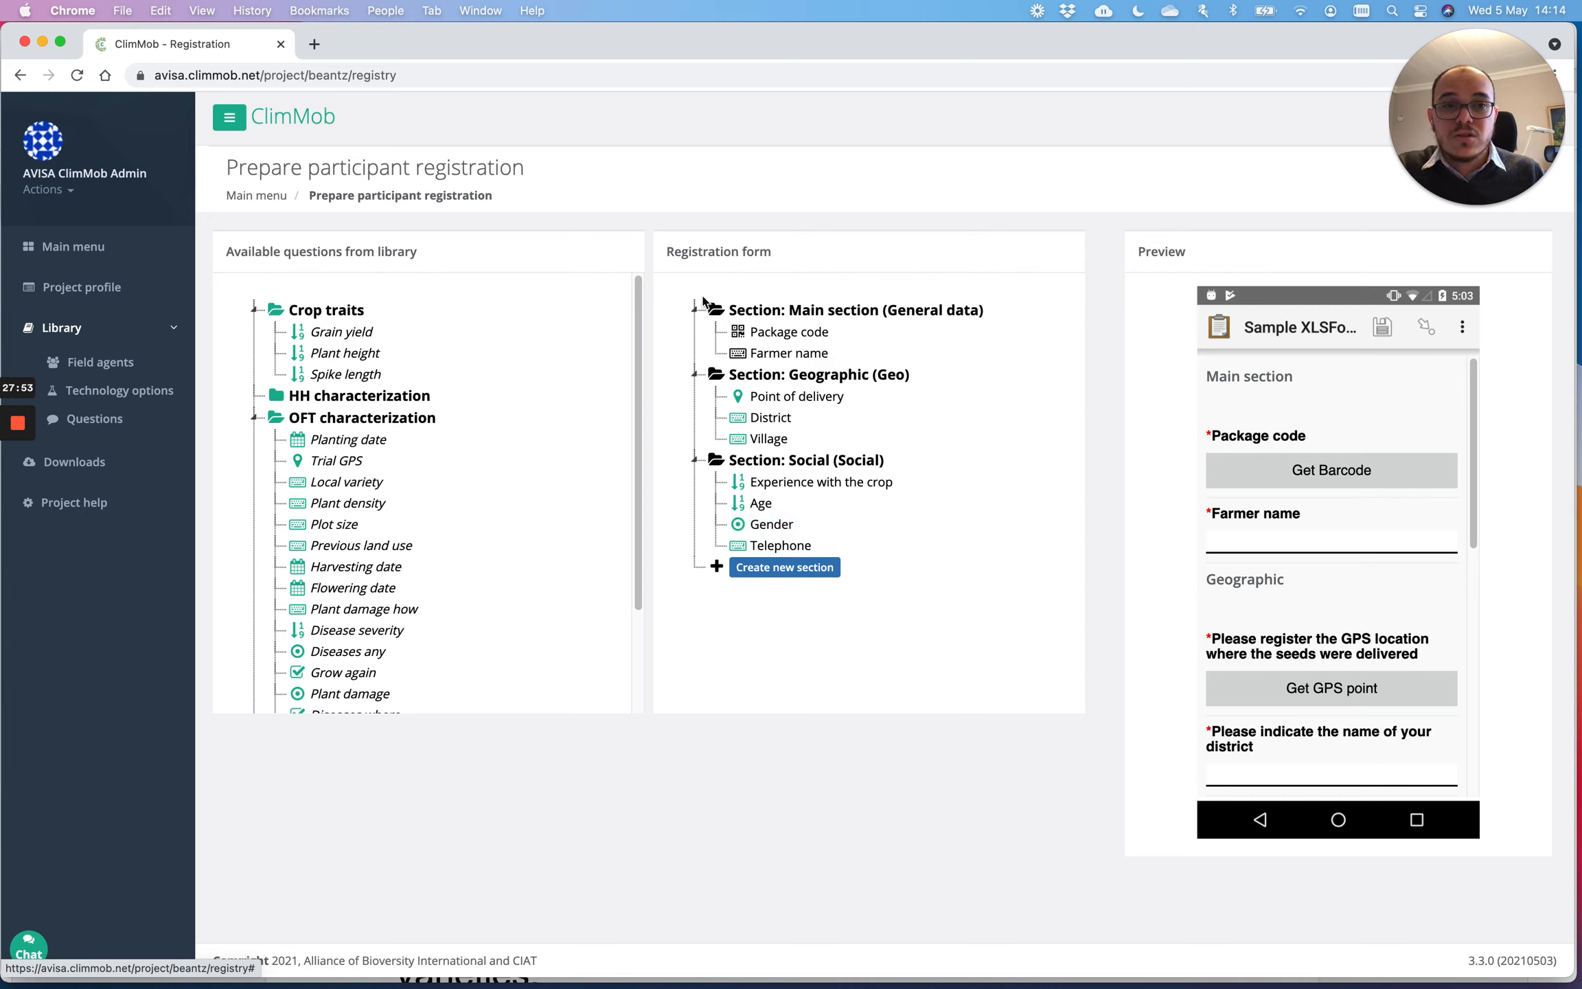
Step: Open the bean trial's Prepare data collection page at half-screen width beside the Beans - Eastern trial design
{"action": "left_click", "coordinate": [260, 199]}
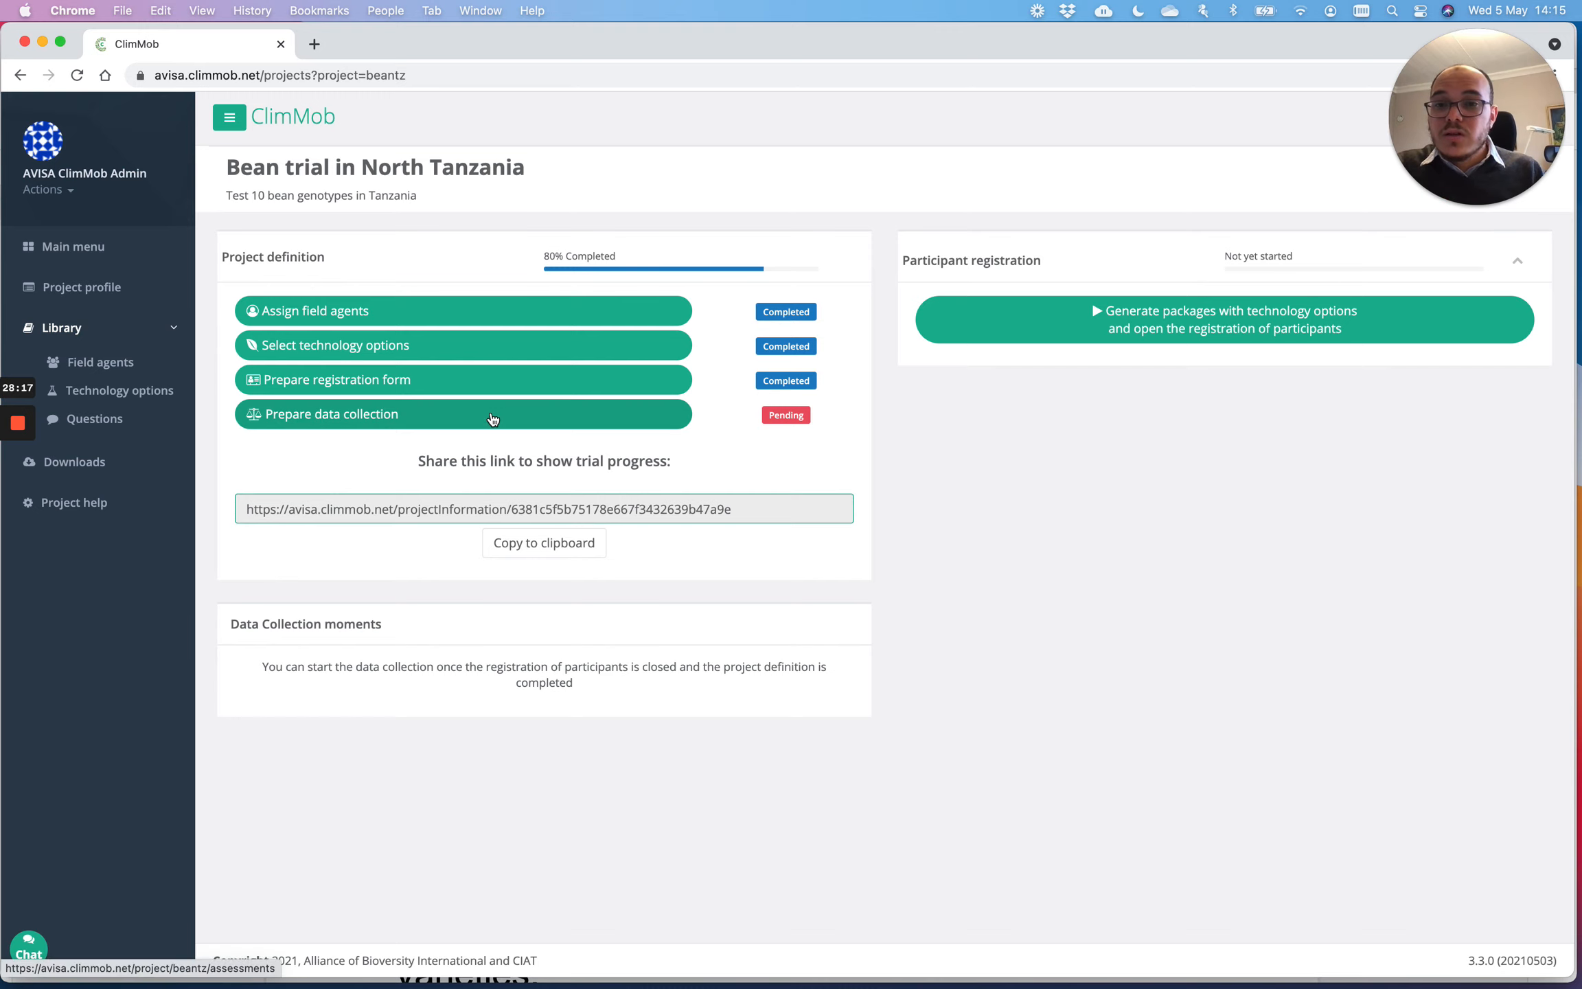
{"action": "left_click", "coordinate": [492, 418]}
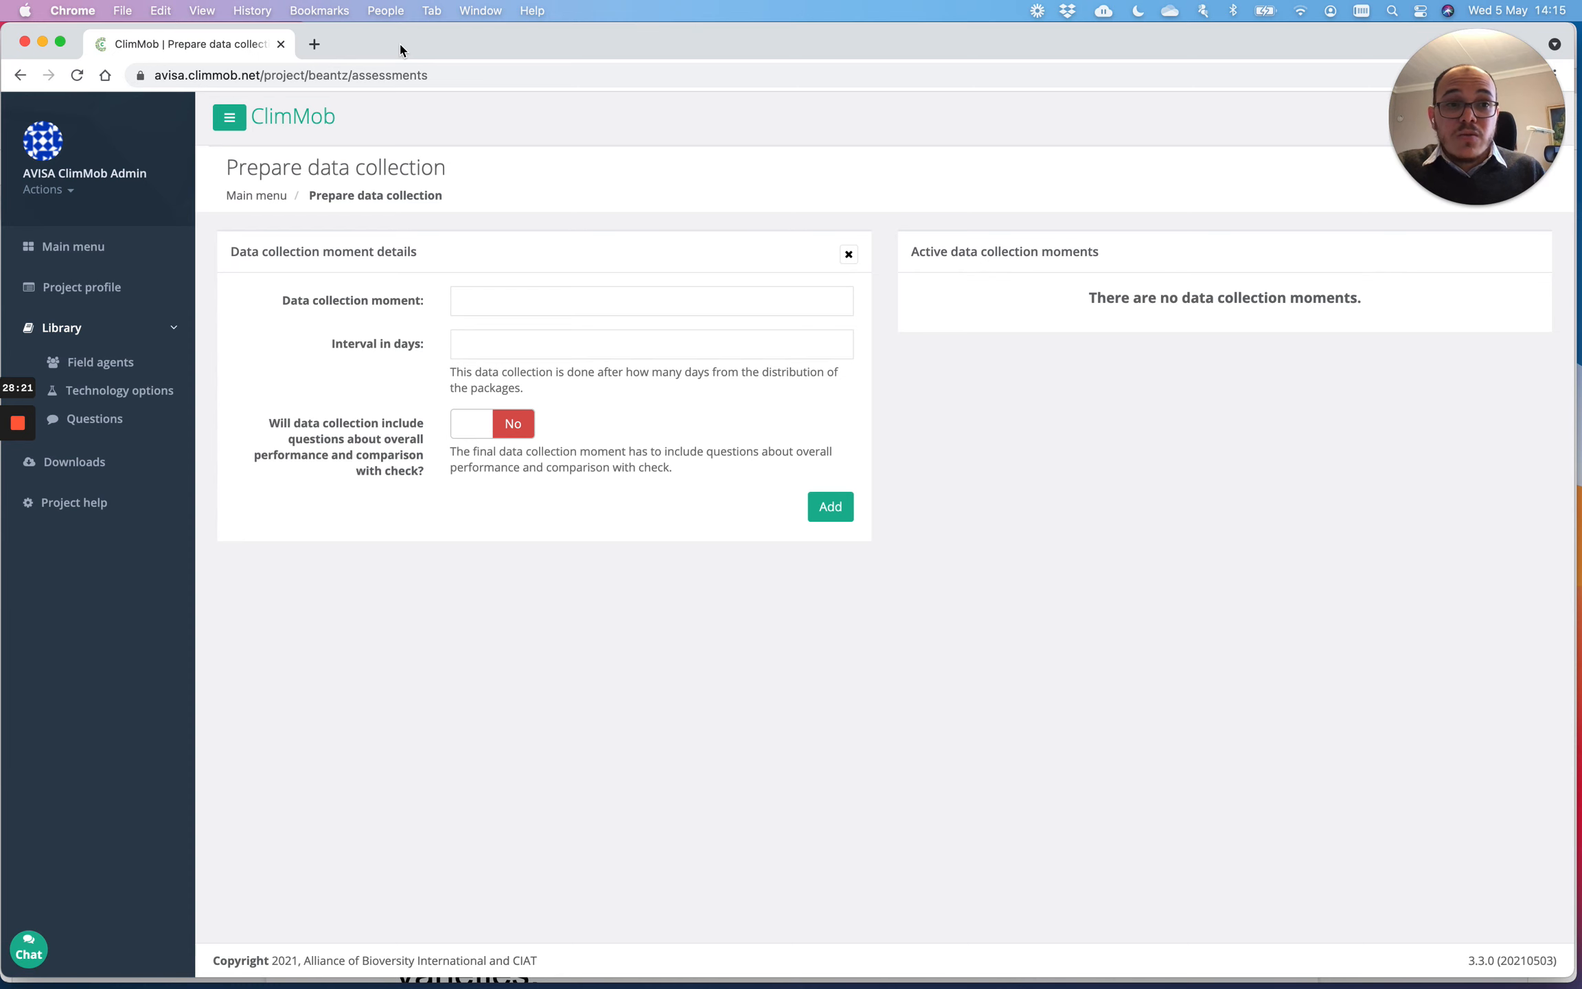
{"action": "mouse_move", "coordinate": [400, 49]}
{"action": "left_mouse_down"}
{"action": "mouse_move", "coordinate": [433, 91]}
{"action": "mouse_move", "coordinate": [436, 454]}
{"action": "mouse_move", "coordinate": [439, 89]}
{"action": "mouse_move", "coordinate": [406, 51]}
{"action": "left_mouse_up"}
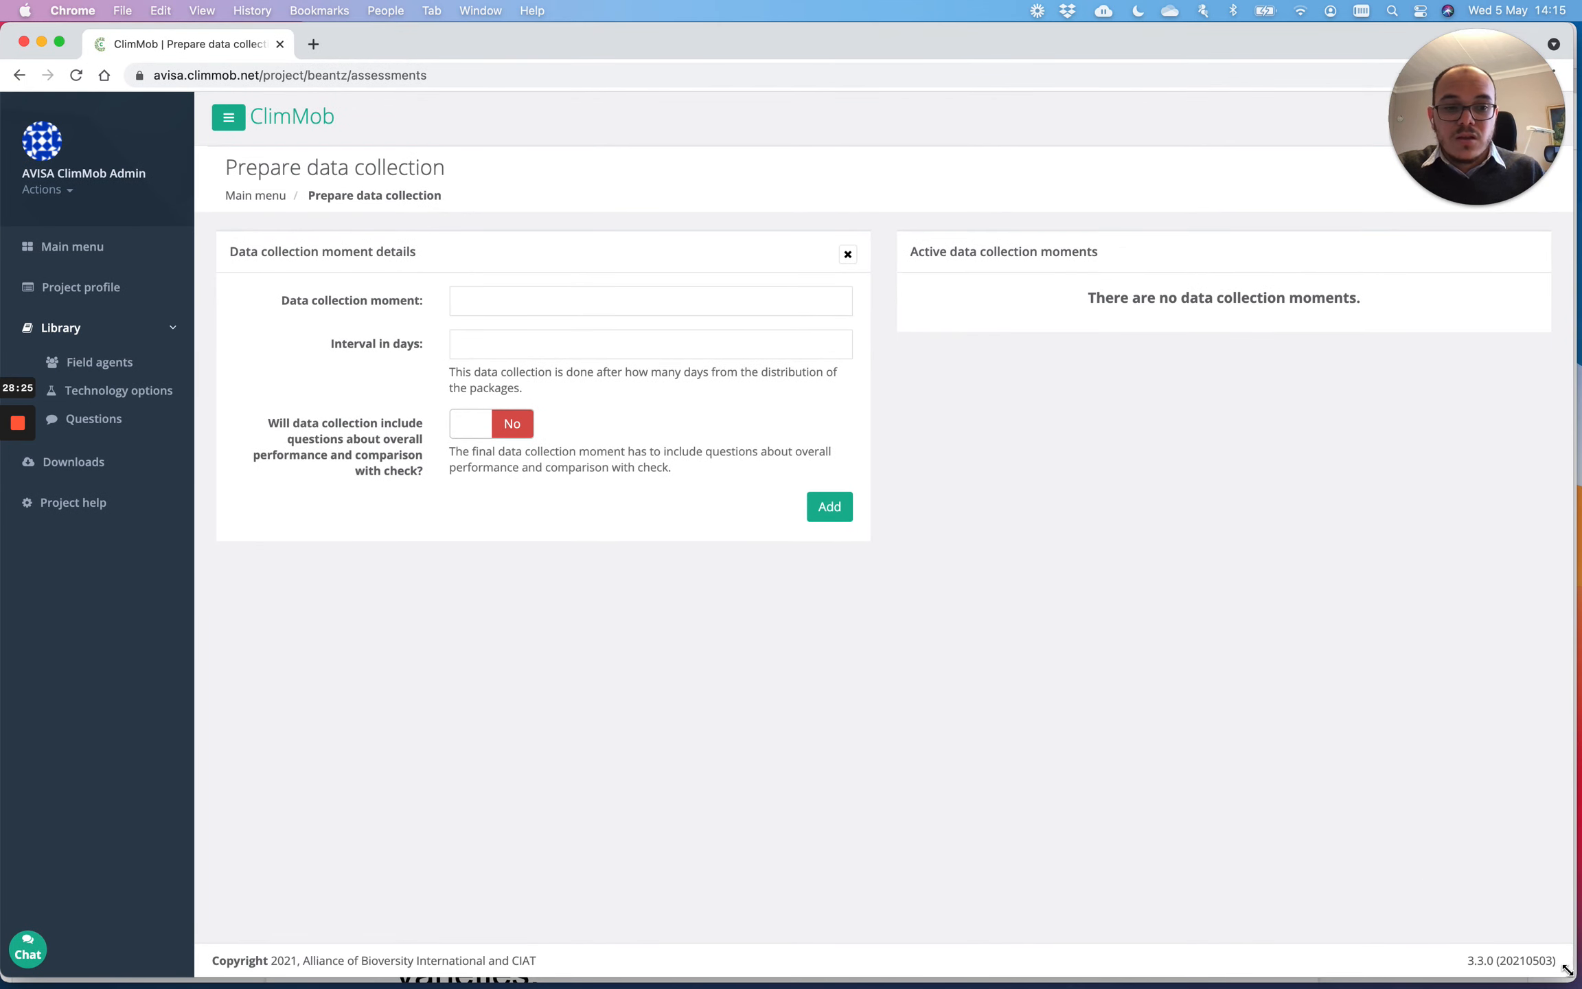
{"action": "left_click_drag", "start_coordinate": [1529, 969], "coordinate": [859, 983]}
{"action": "left_click", "coordinate": [1171, 50]}
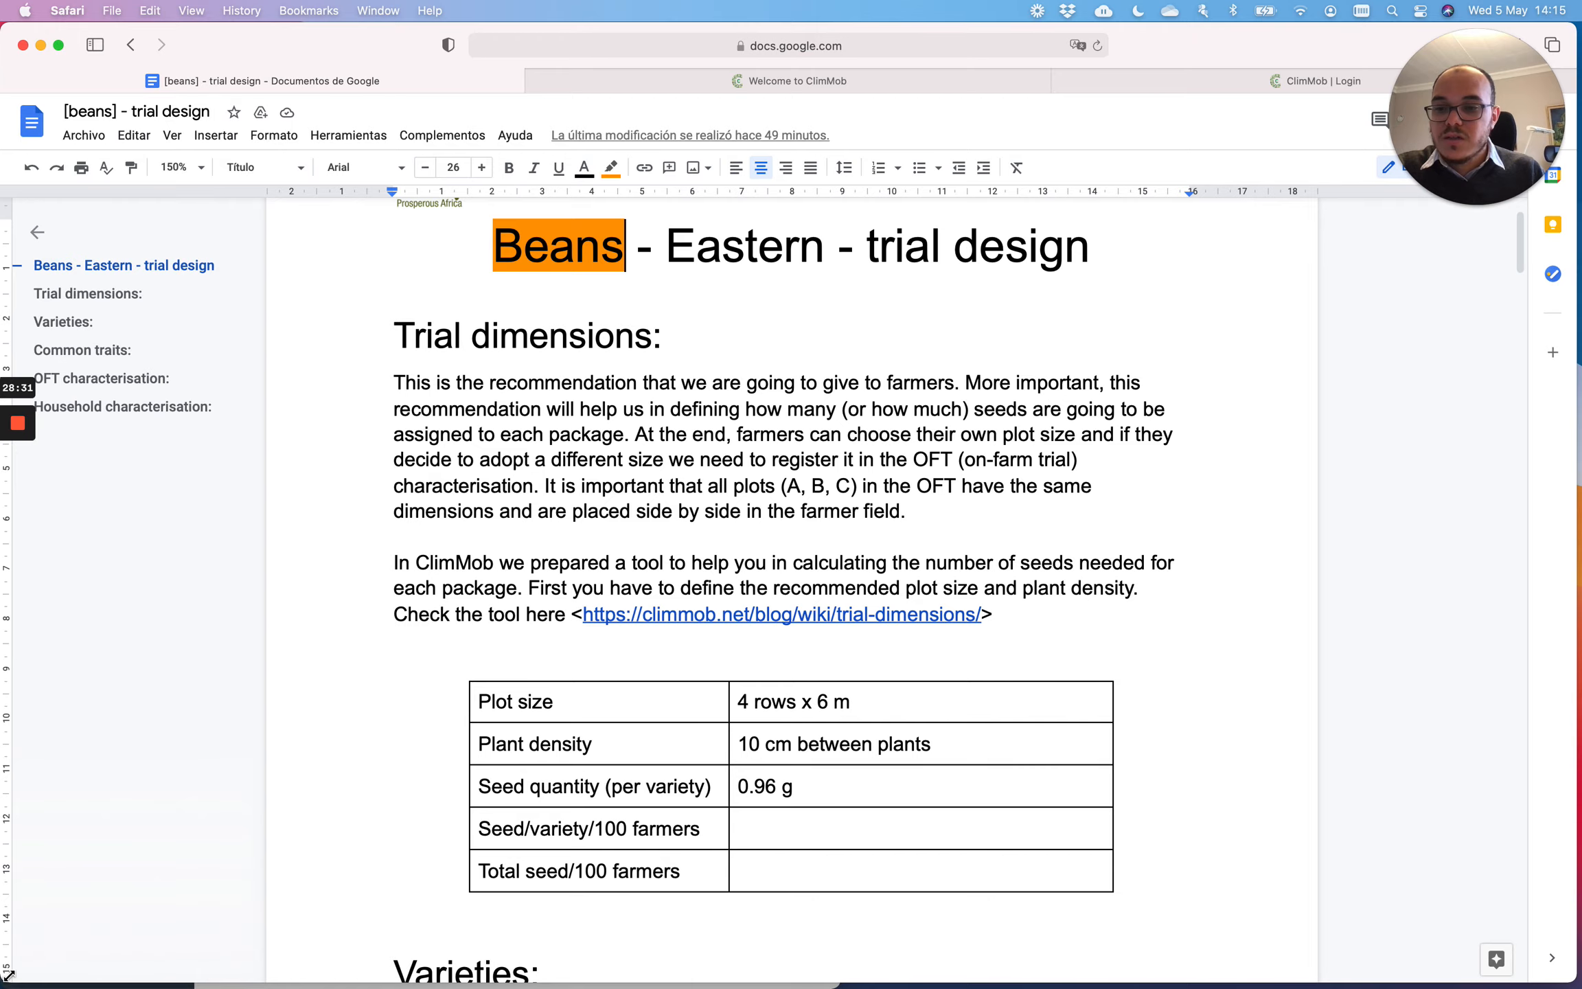
Step: Fit the trial design beside ClimMob at 100% zoom and highlight the DC1–DC3 timings (10-15, 30-40, 60-90 days)
{"action": "left_click_drag", "start_coordinate": [8, 974], "coordinate": [848, 983]}
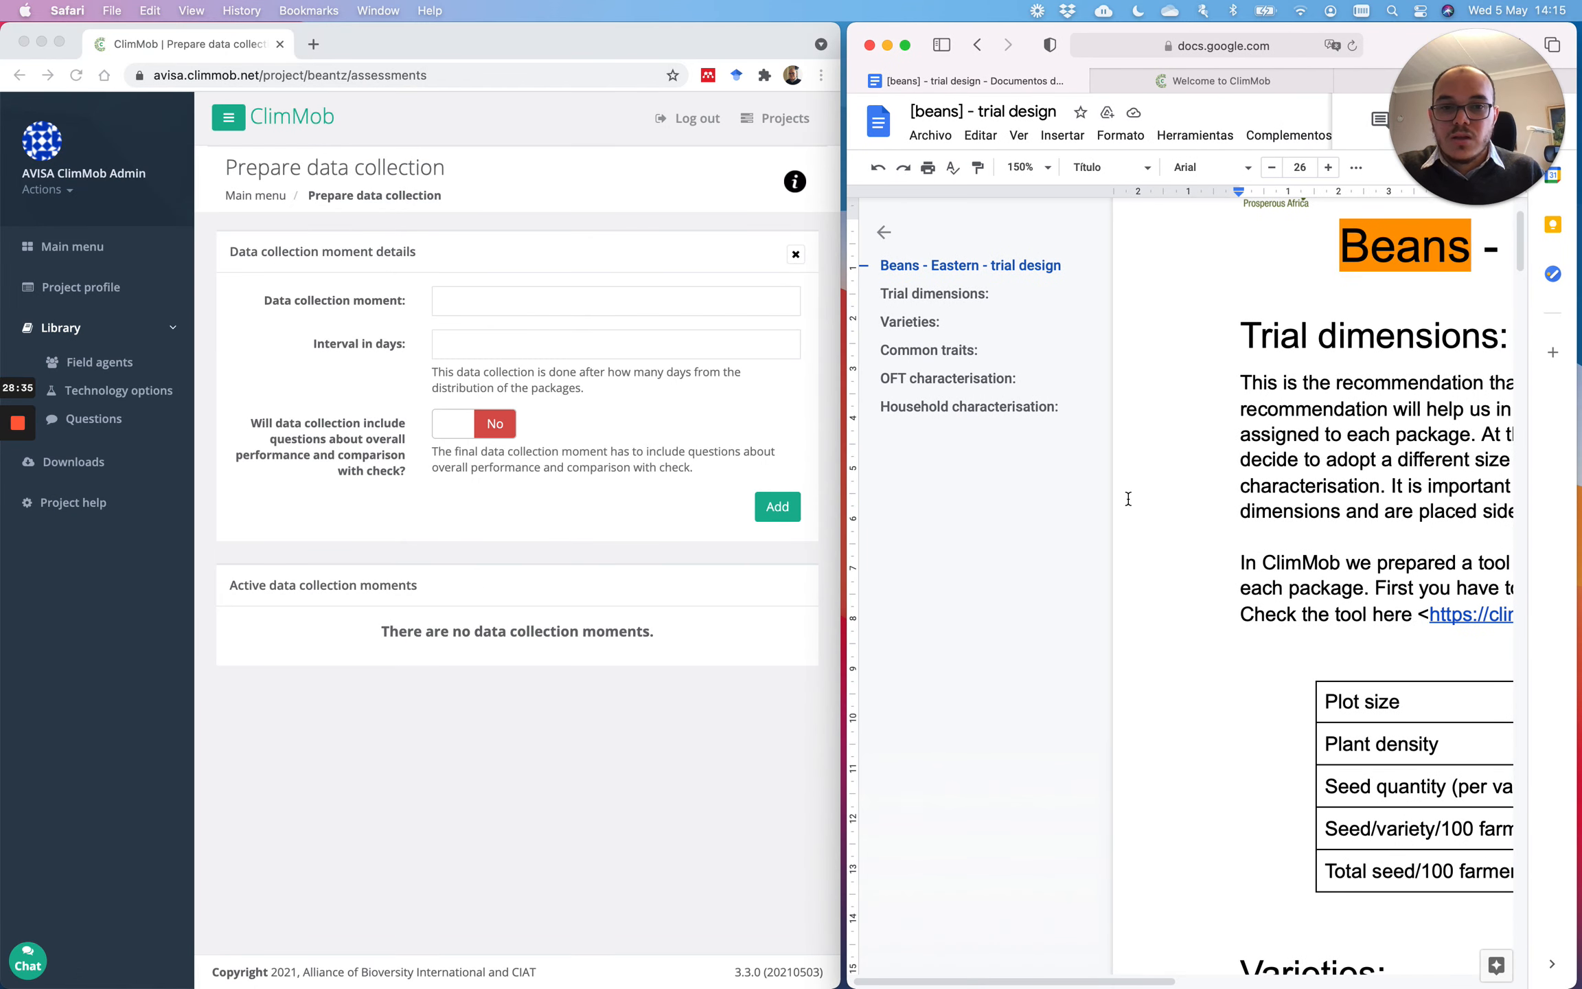
{"action": "scroll", "coordinate": [1117, 533], "scroll_direction": "right", "scroll_amount": 4}
{"action": "left_click_drag", "start_coordinate": [968, 515], "coordinate": [1007, 515]}
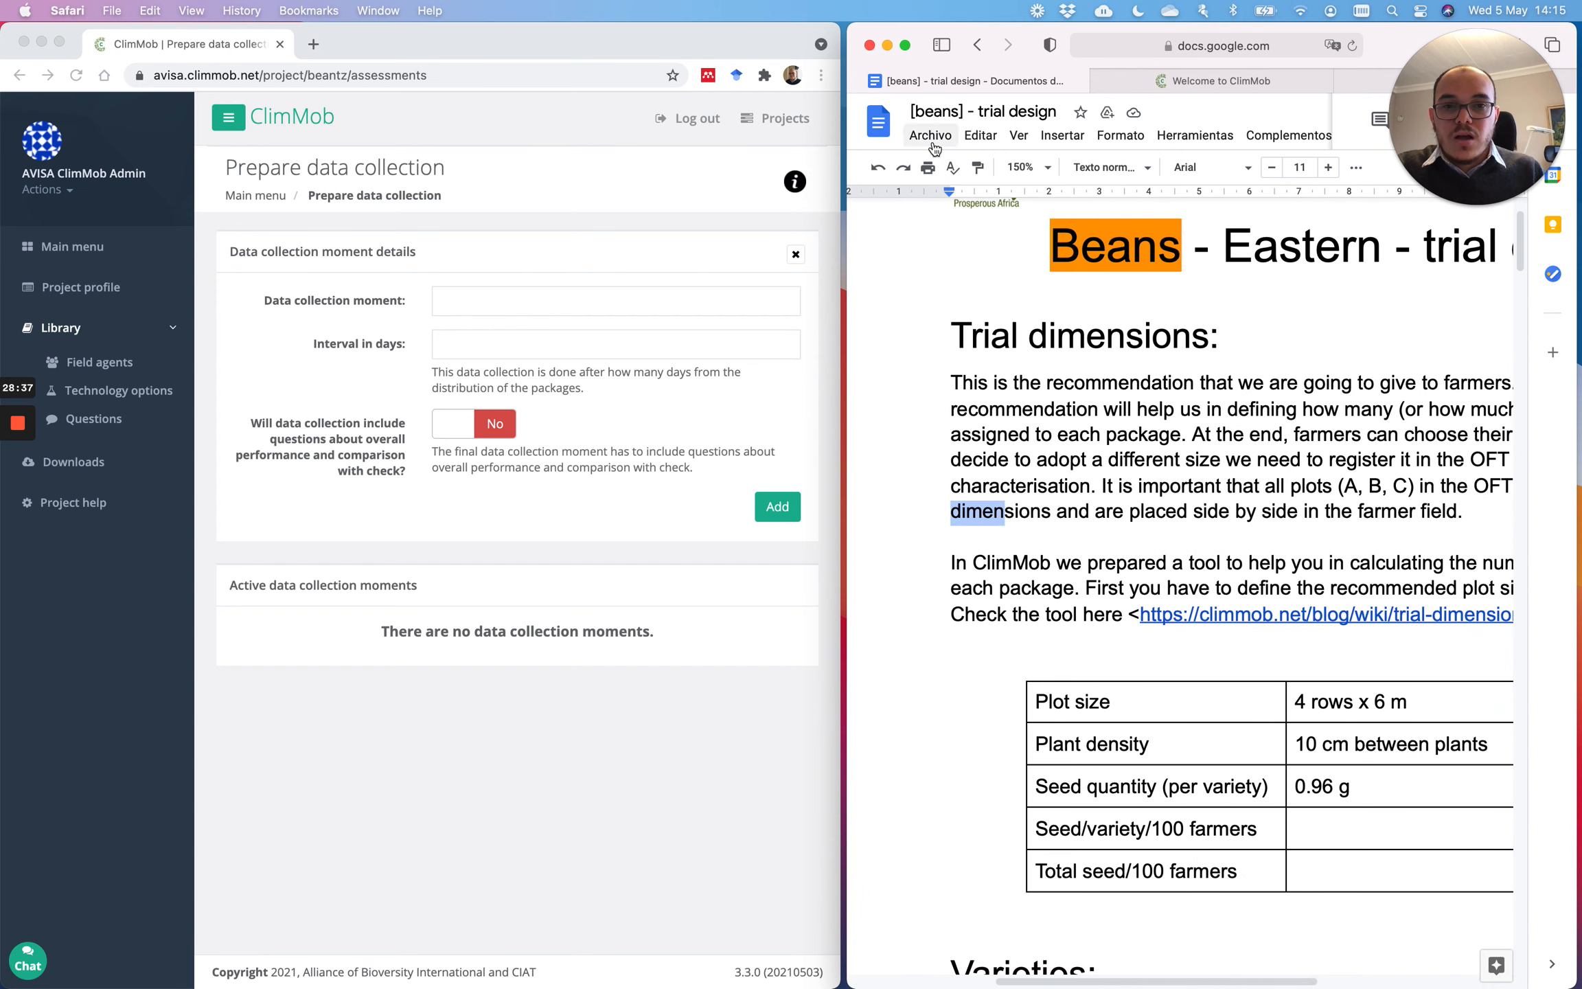
{"action": "left_click", "coordinate": [1024, 167]}
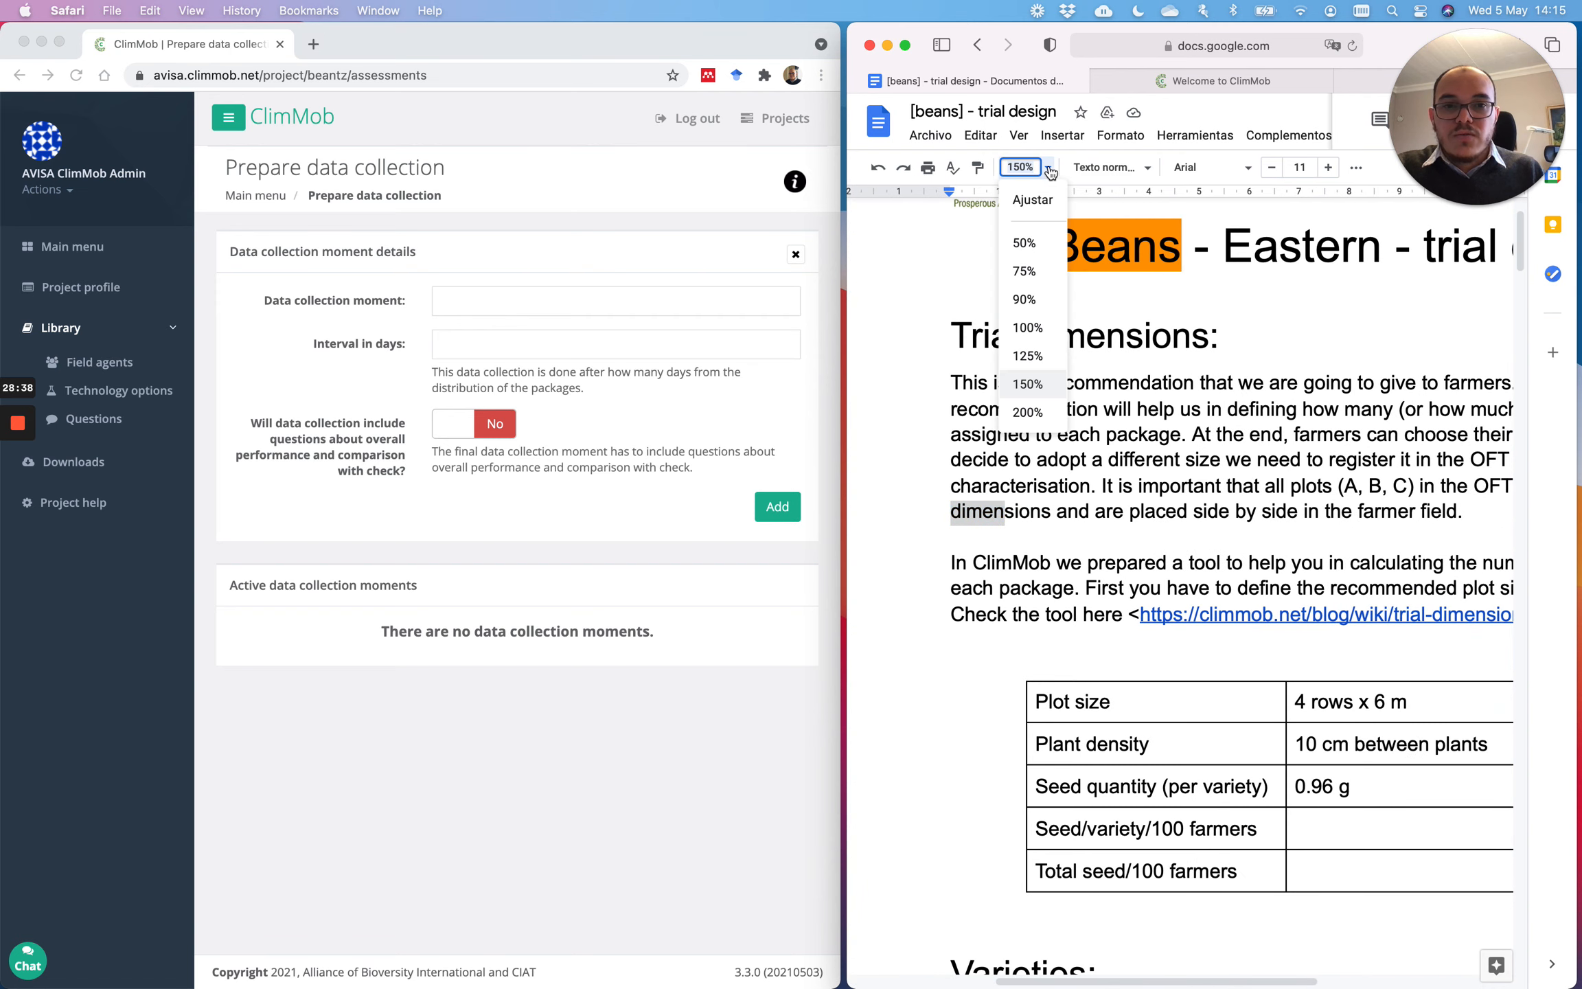
{"action": "left_click", "coordinate": [1028, 328]}
{"action": "scroll", "coordinate": [1117, 470], "scroll_direction": "down", "scroll_amount": 10}
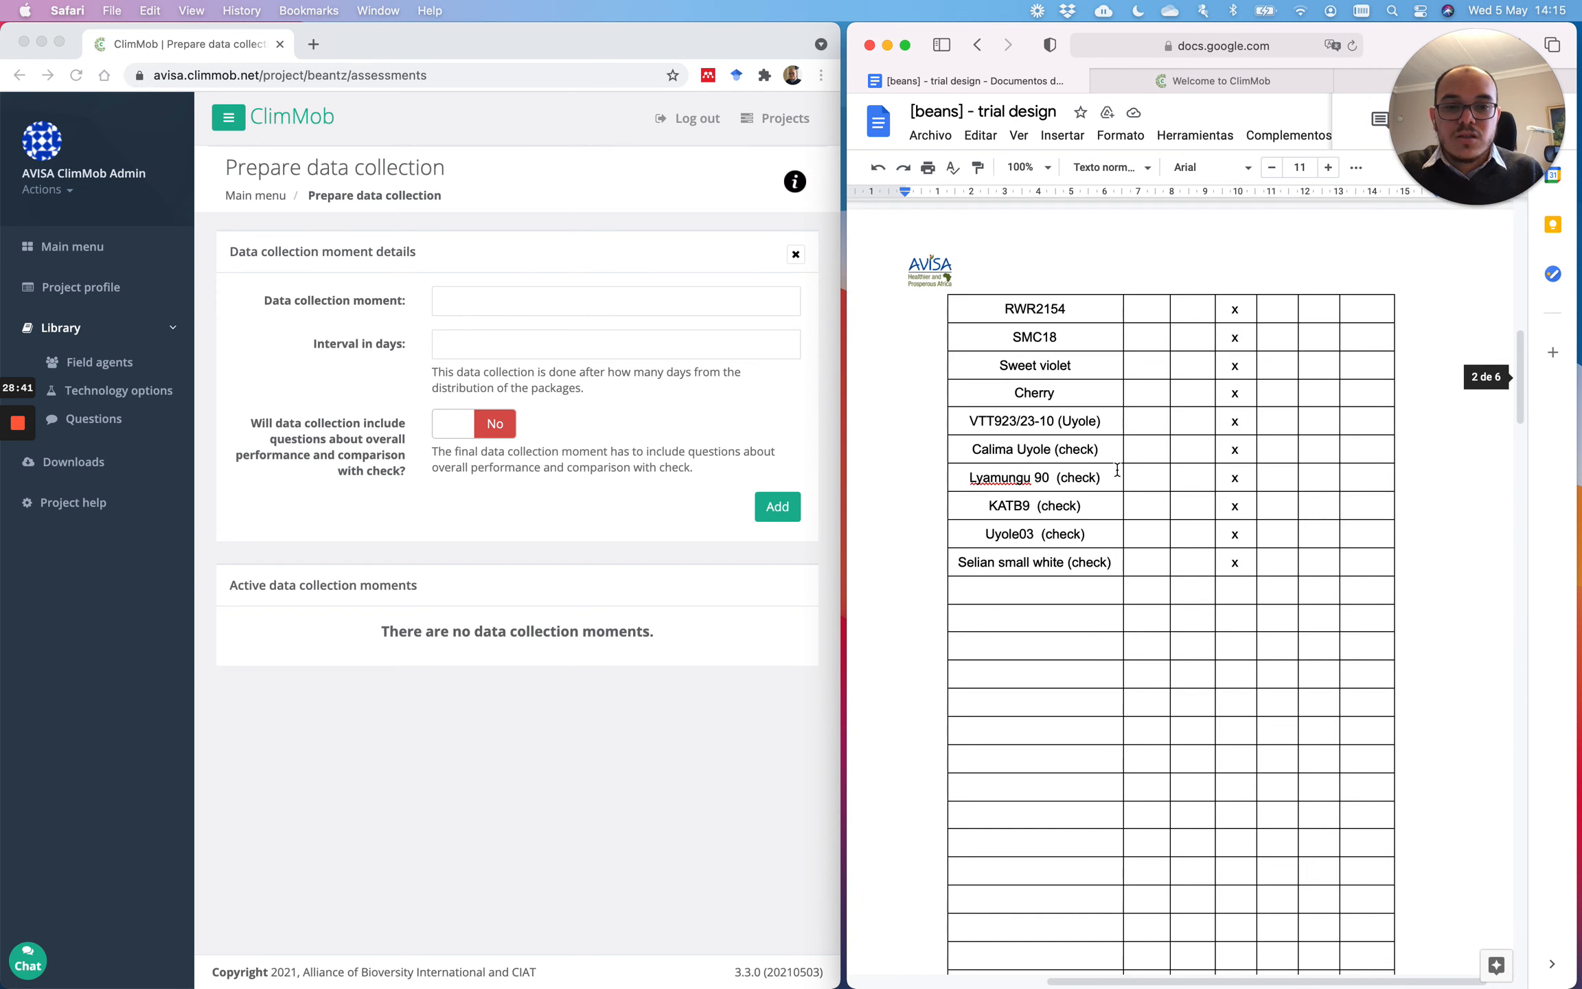
{"action": "scroll", "coordinate": [1118, 470], "scroll_direction": "down", "scroll_amount": 15}
{"action": "scroll", "coordinate": [1117, 470], "scroll_direction": "up", "scroll_amount": 6}
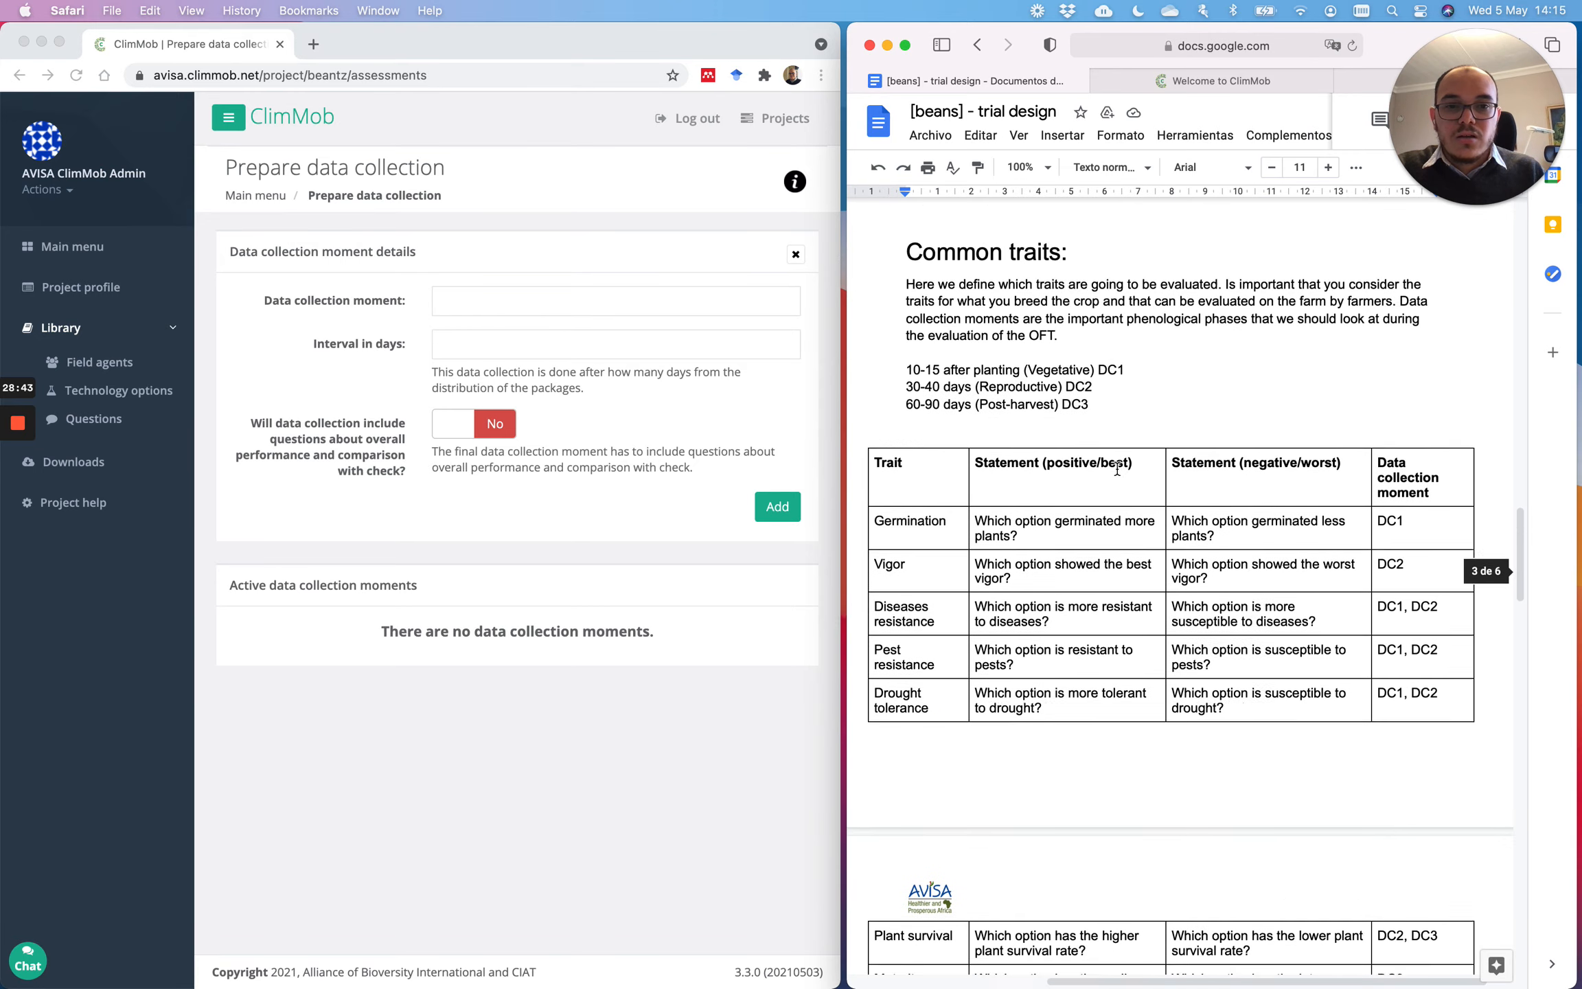
{"action": "scroll", "coordinate": [1117, 470], "scroll_direction": "up", "scroll_amount": 2}
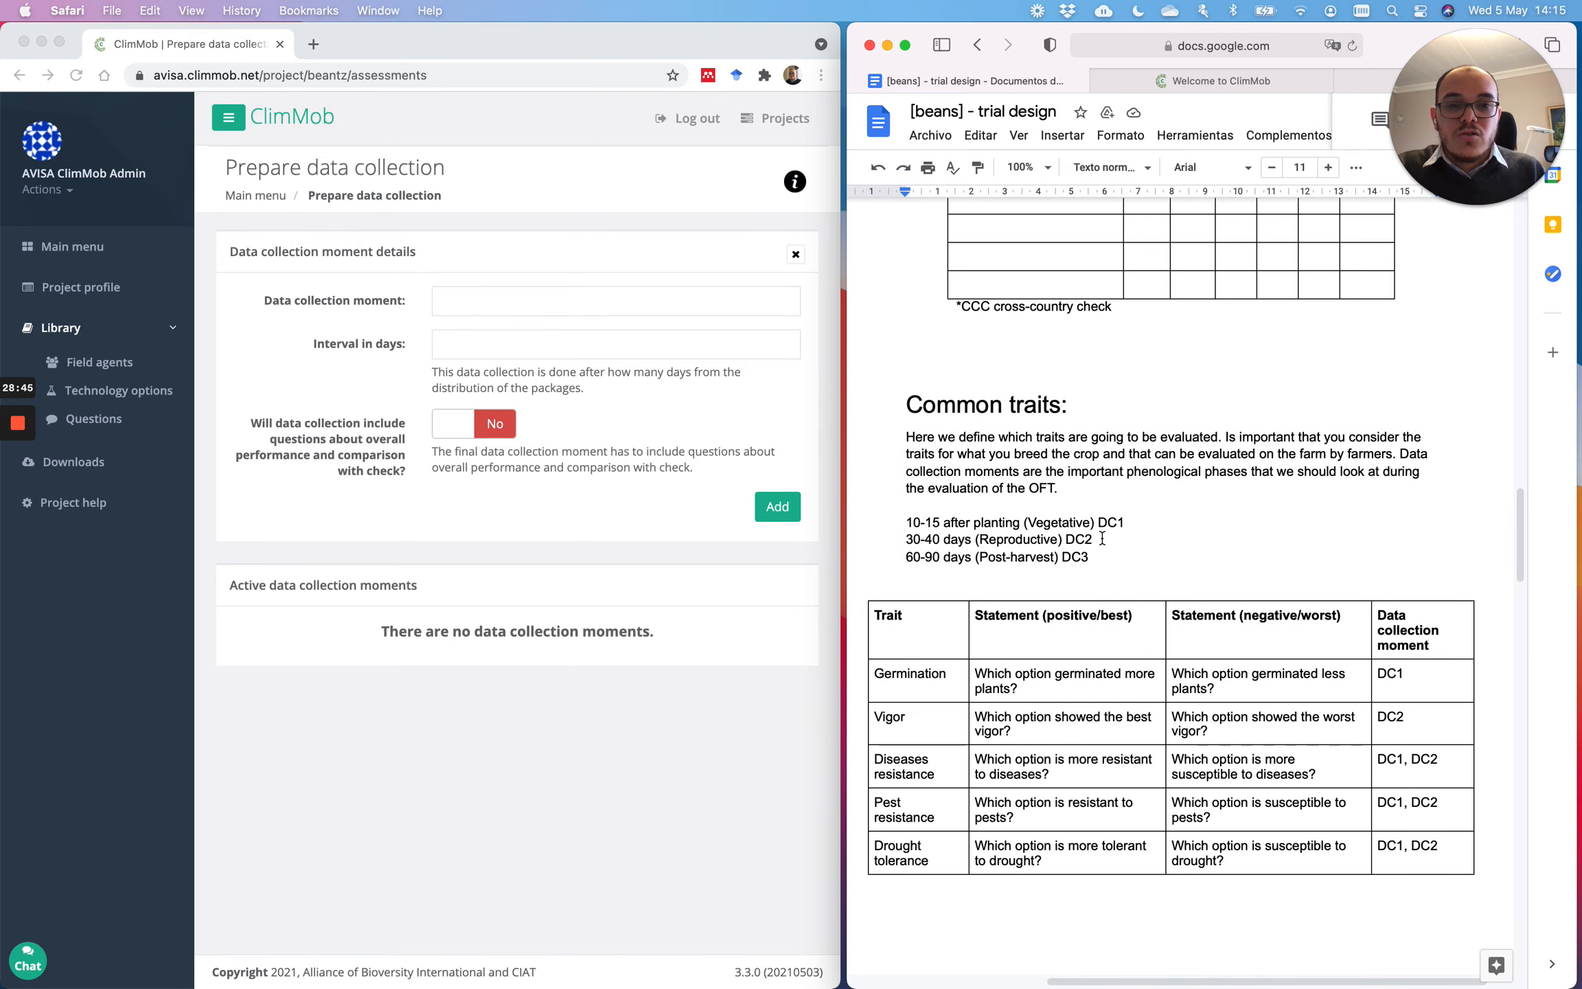
{"action": "left_click_drag", "start_coordinate": [1090, 557], "coordinate": [911, 529]}
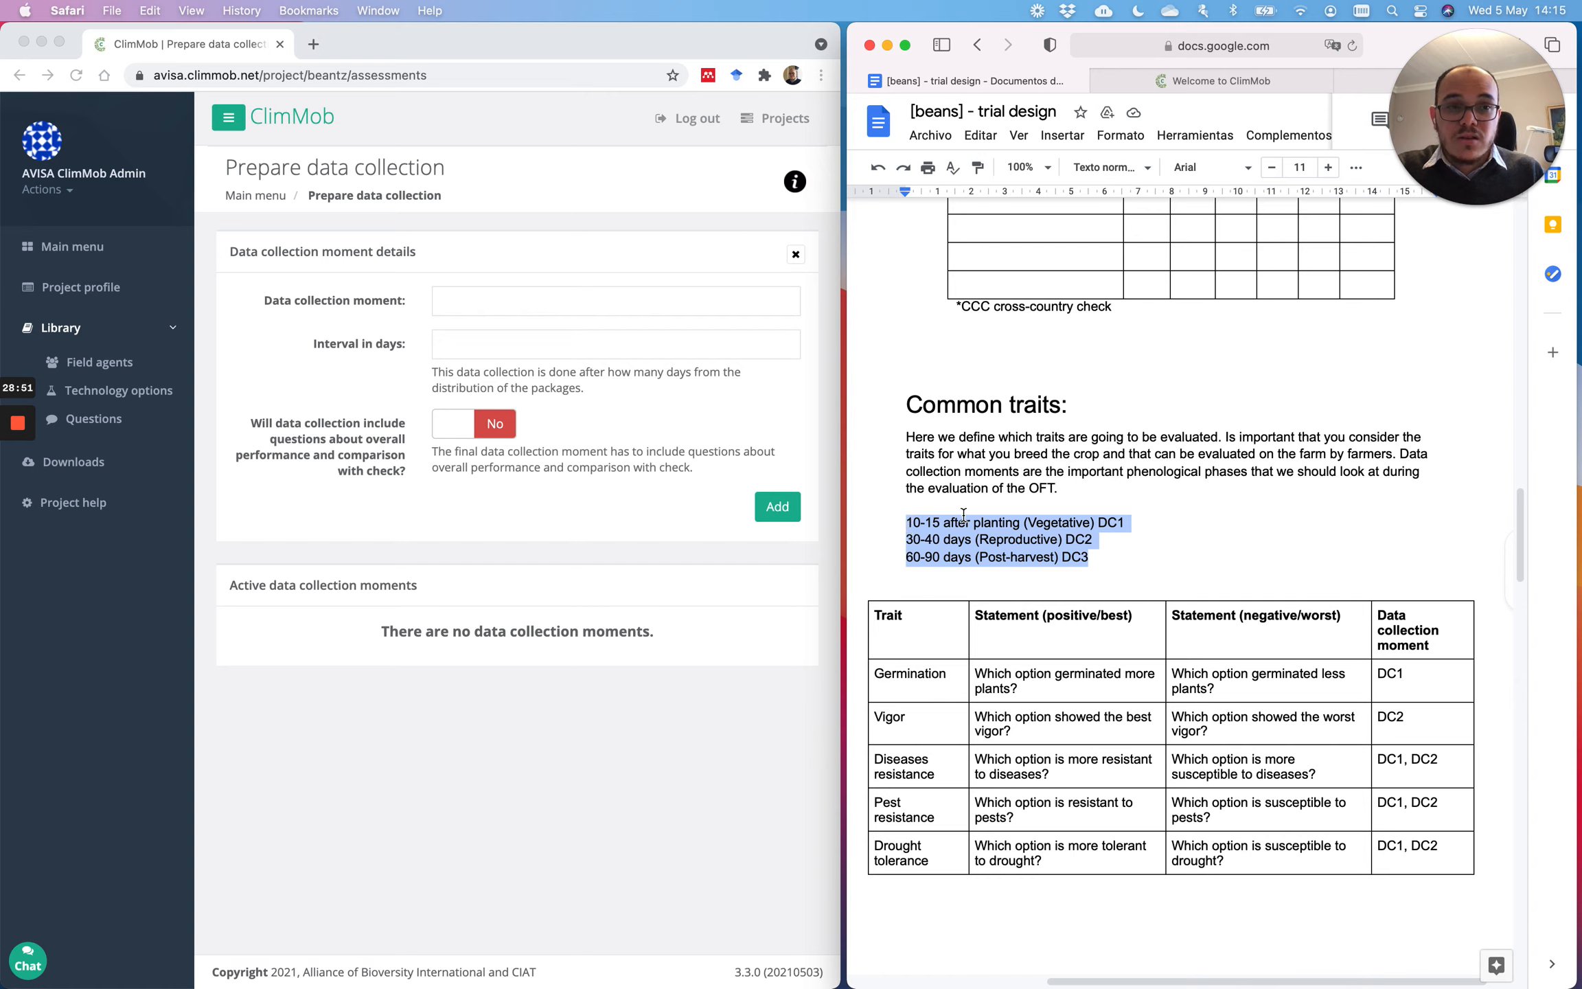
{"action": "left_click", "coordinate": [1185, 496]}
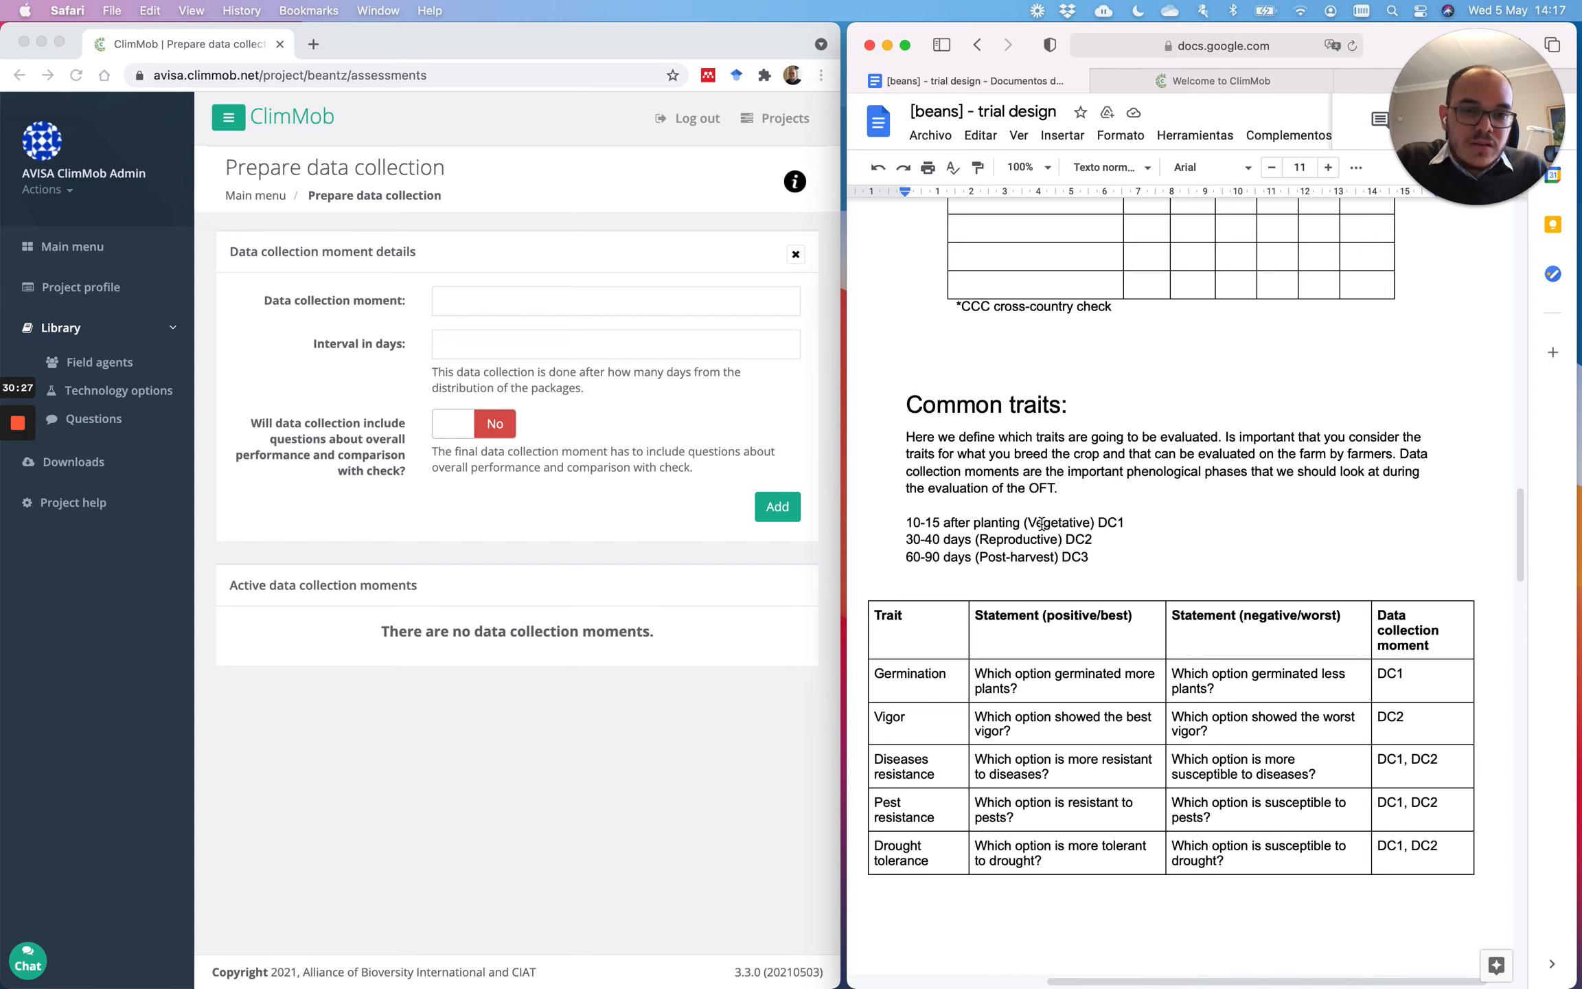
{"action": "left_click_drag", "start_coordinate": [1029, 524], "coordinate": [1092, 529]}
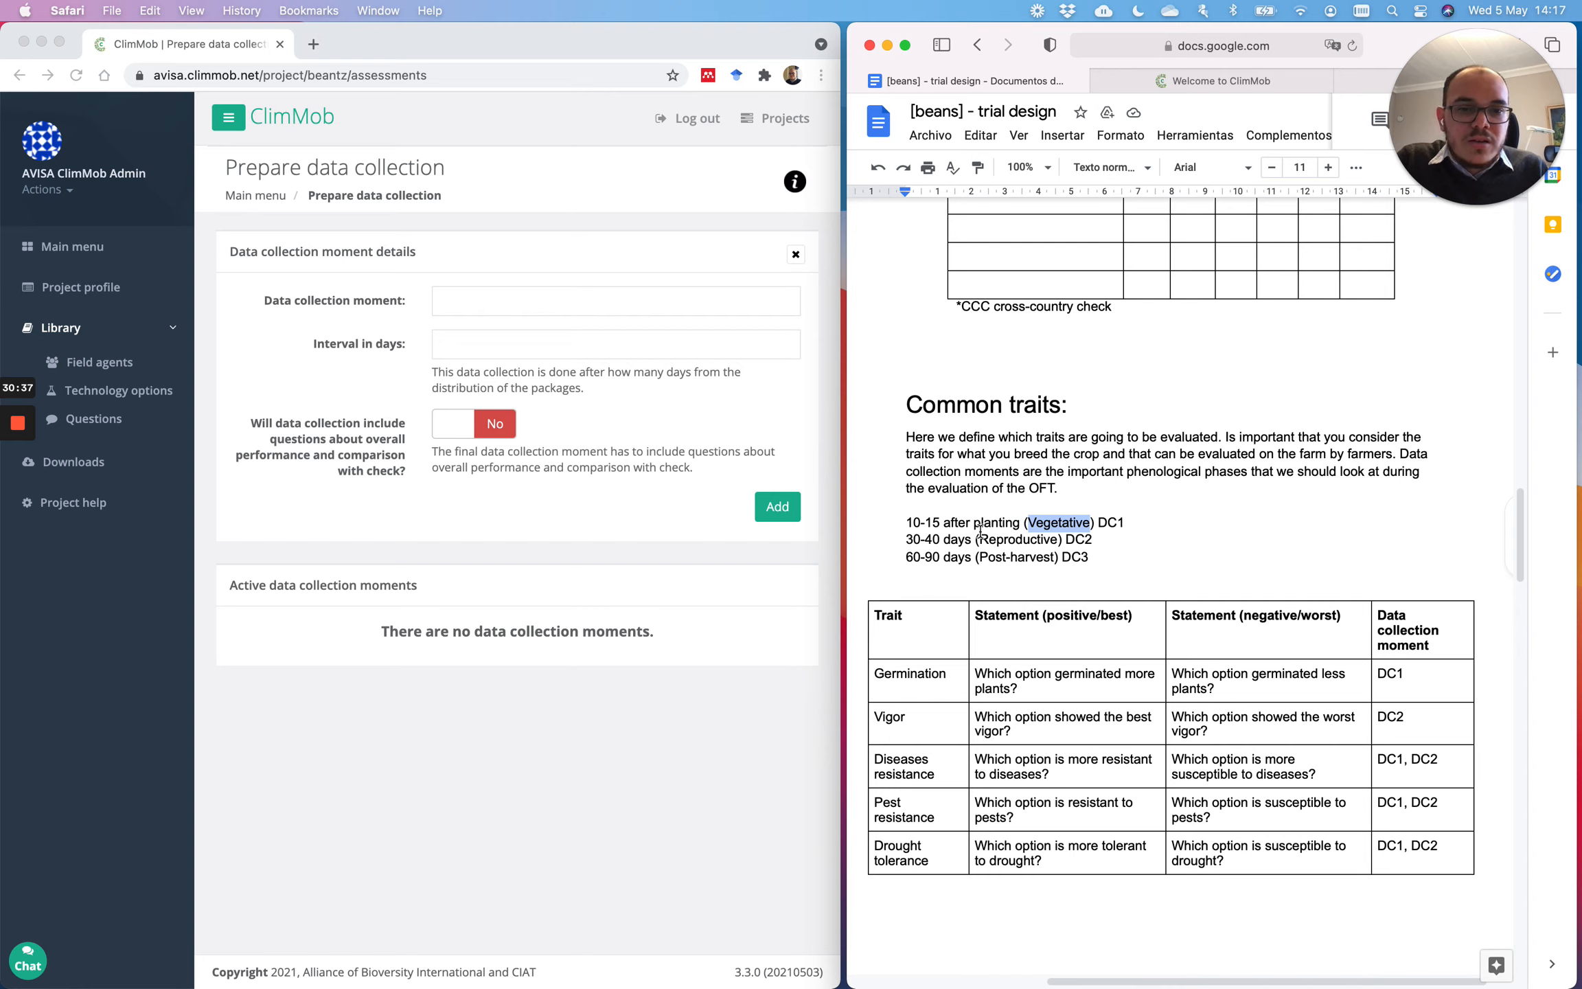
{"action": "left_click_drag", "start_coordinate": [979, 540], "coordinate": [1059, 539]}
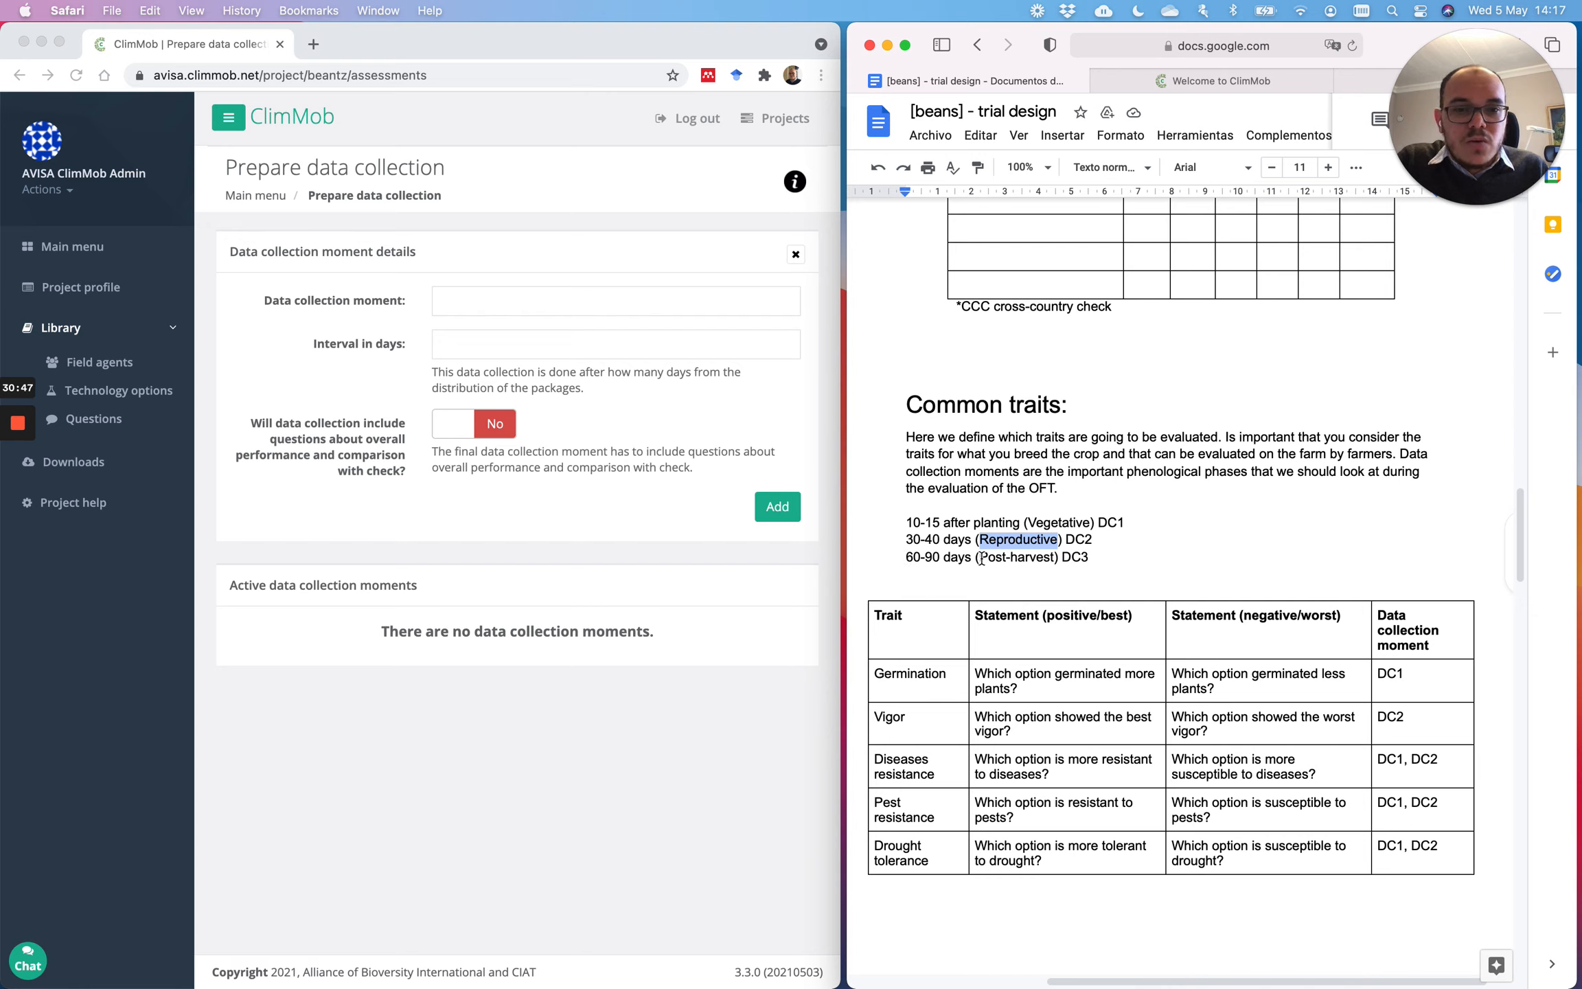
{"action": "left_click_drag", "start_coordinate": [980, 558], "coordinate": [1055, 558]}
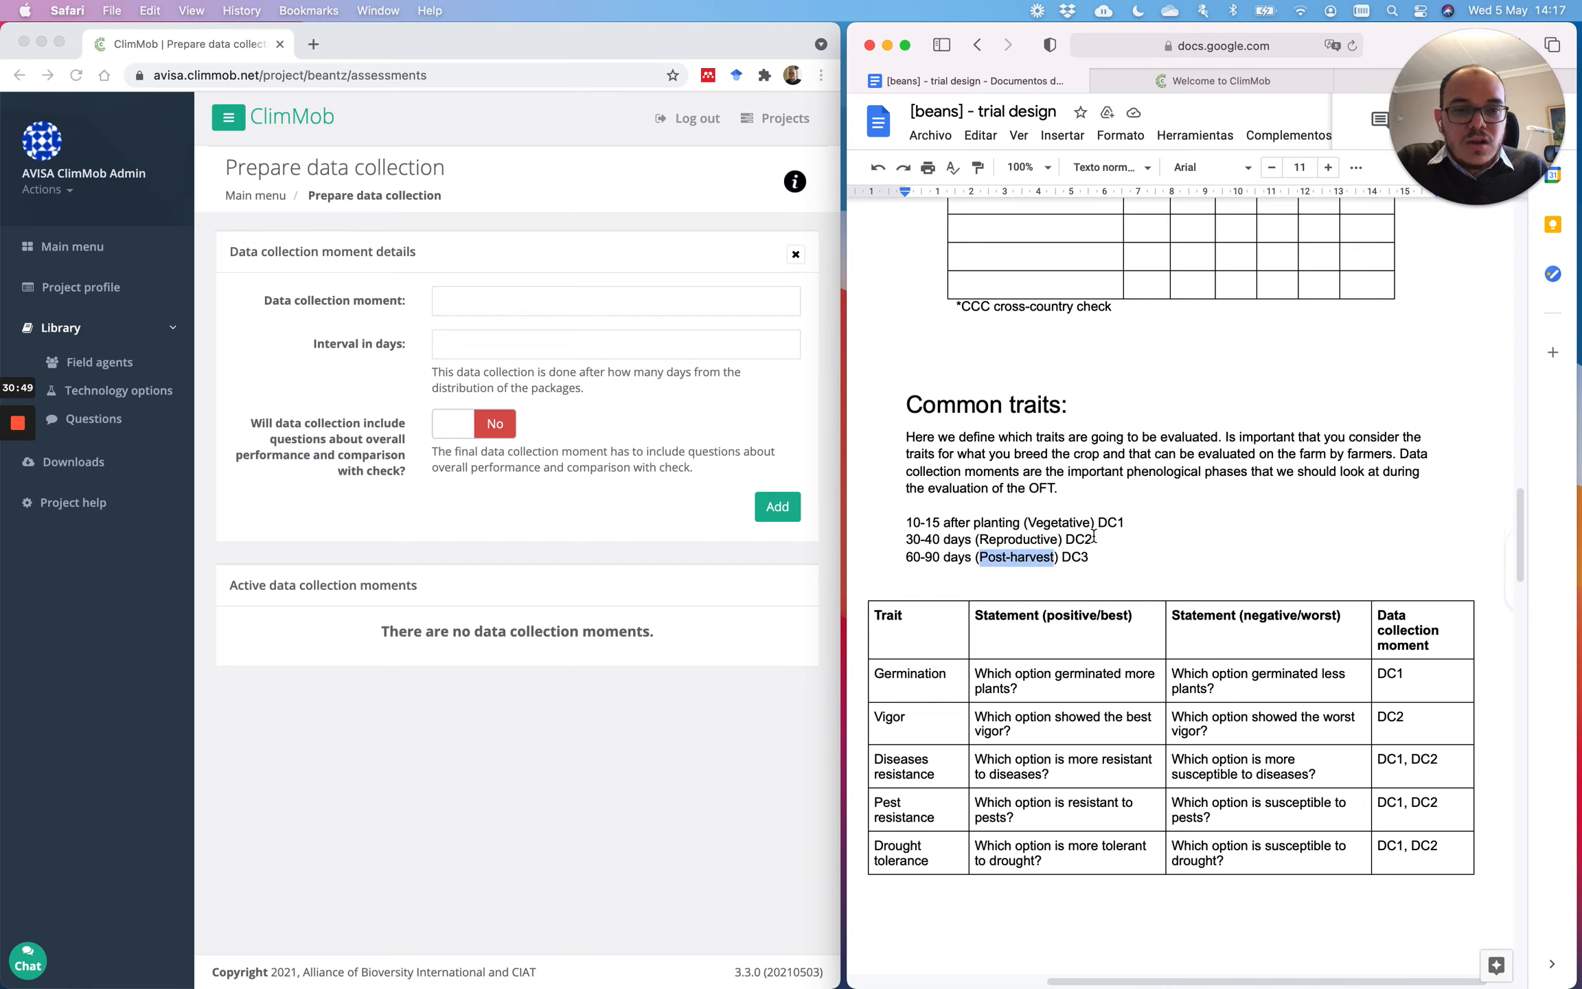
{"action": "left_click", "coordinate": [1123, 524]}
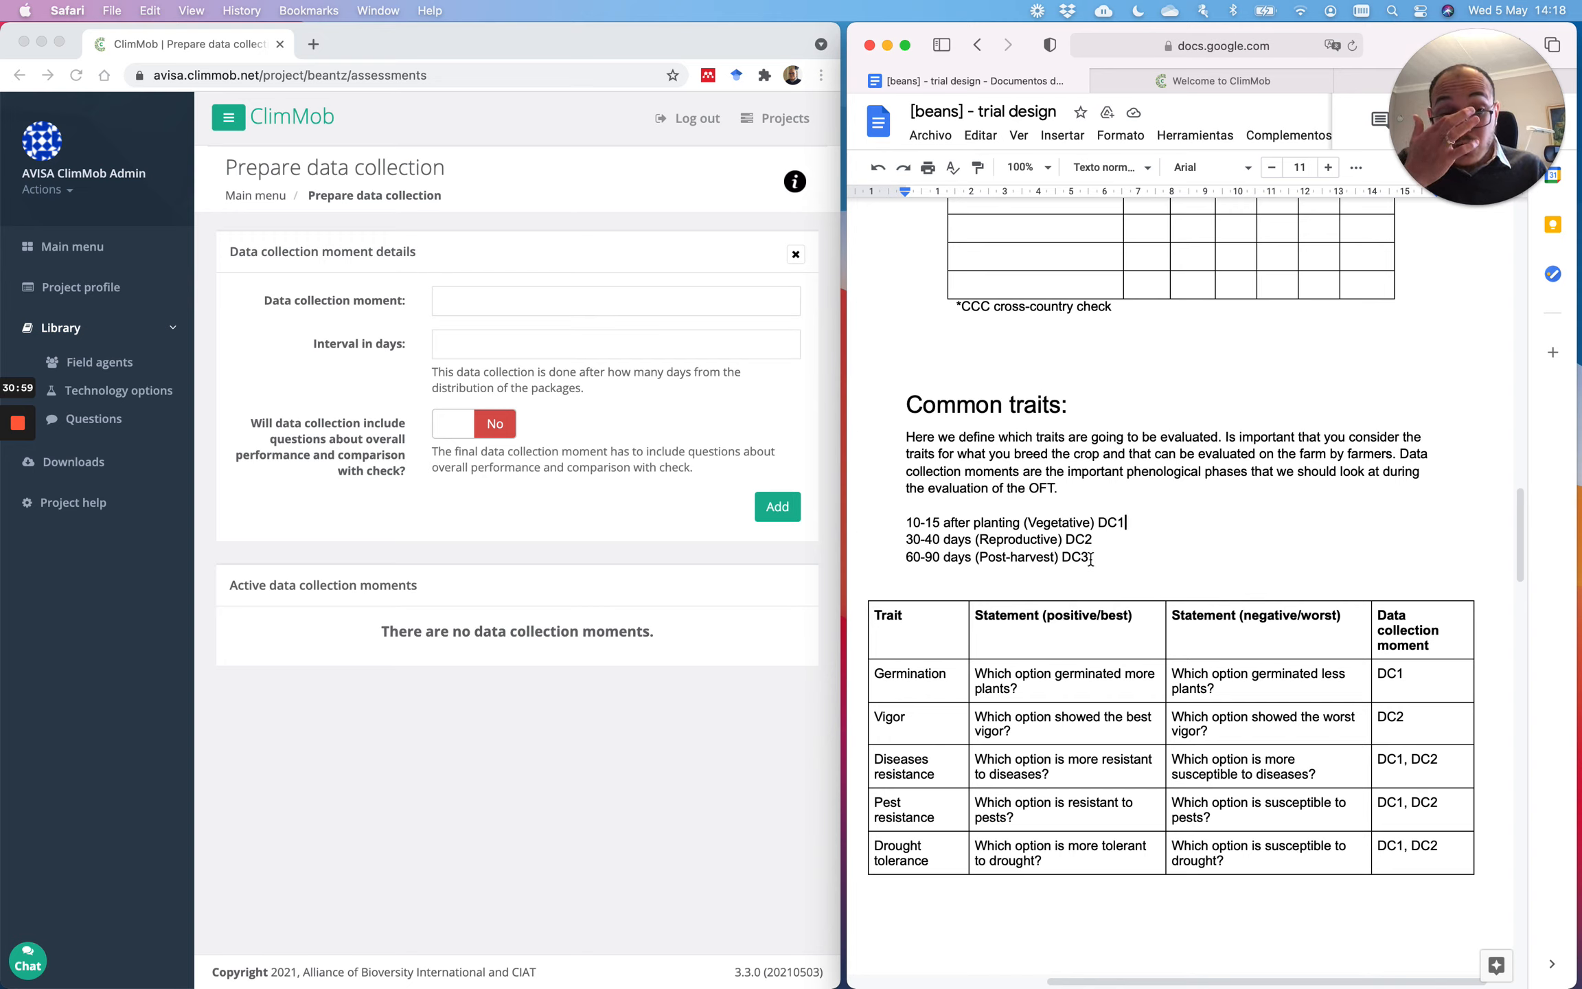
Step: Review the traits table from the Germination row down to the DC3 traits ending with Grow again
{"action": "scroll", "coordinate": [1284, 579], "scroll_direction": "down", "scroll_amount": 5}
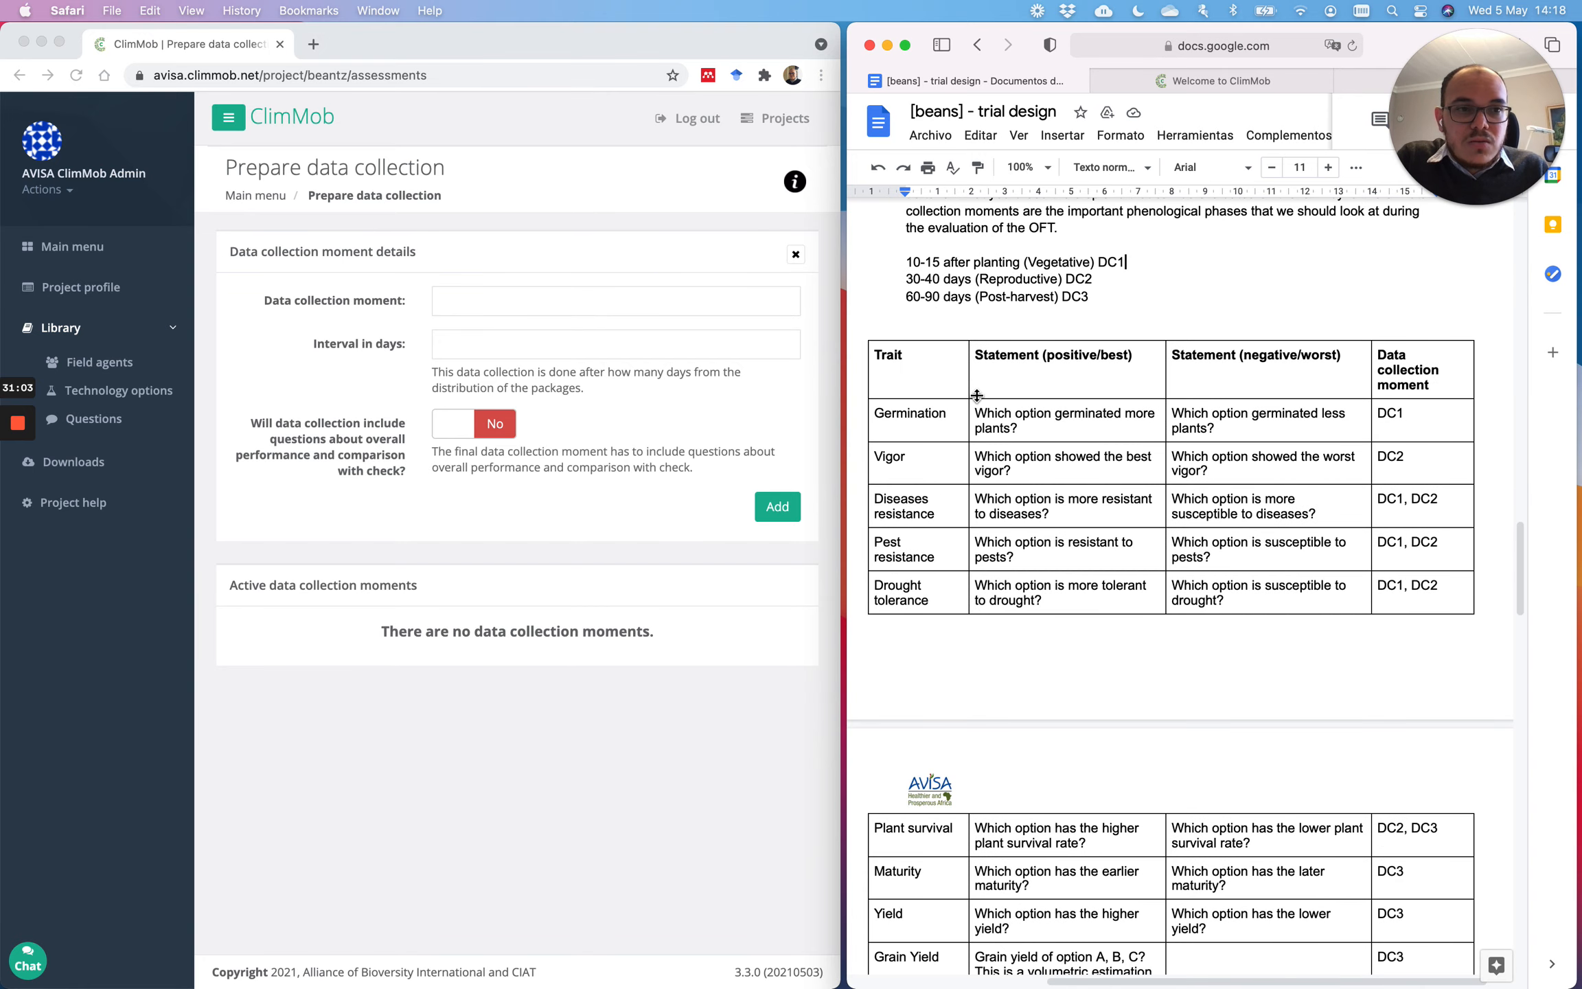
{"action": "scroll", "coordinate": [976, 395], "scroll_direction": "up", "scroll_amount": 3}
{"action": "scroll", "coordinate": [976, 395], "scroll_direction": "down", "scroll_amount": 5}
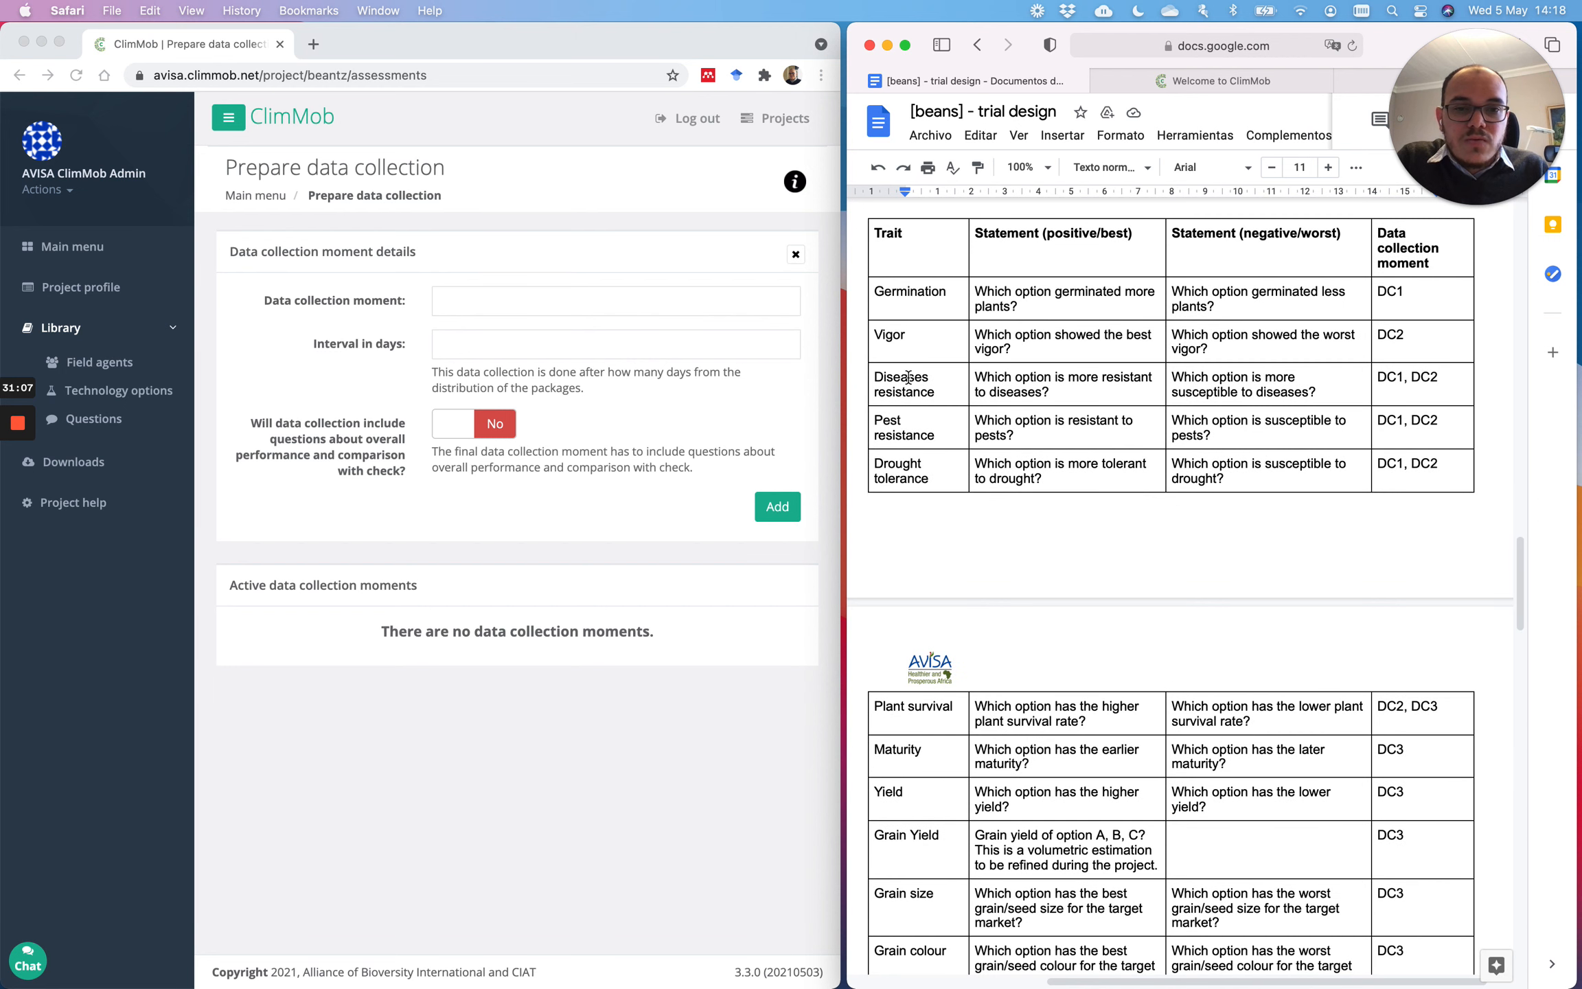
{"action": "scroll", "coordinate": [951, 401], "scroll_direction": "down", "scroll_amount": 1}
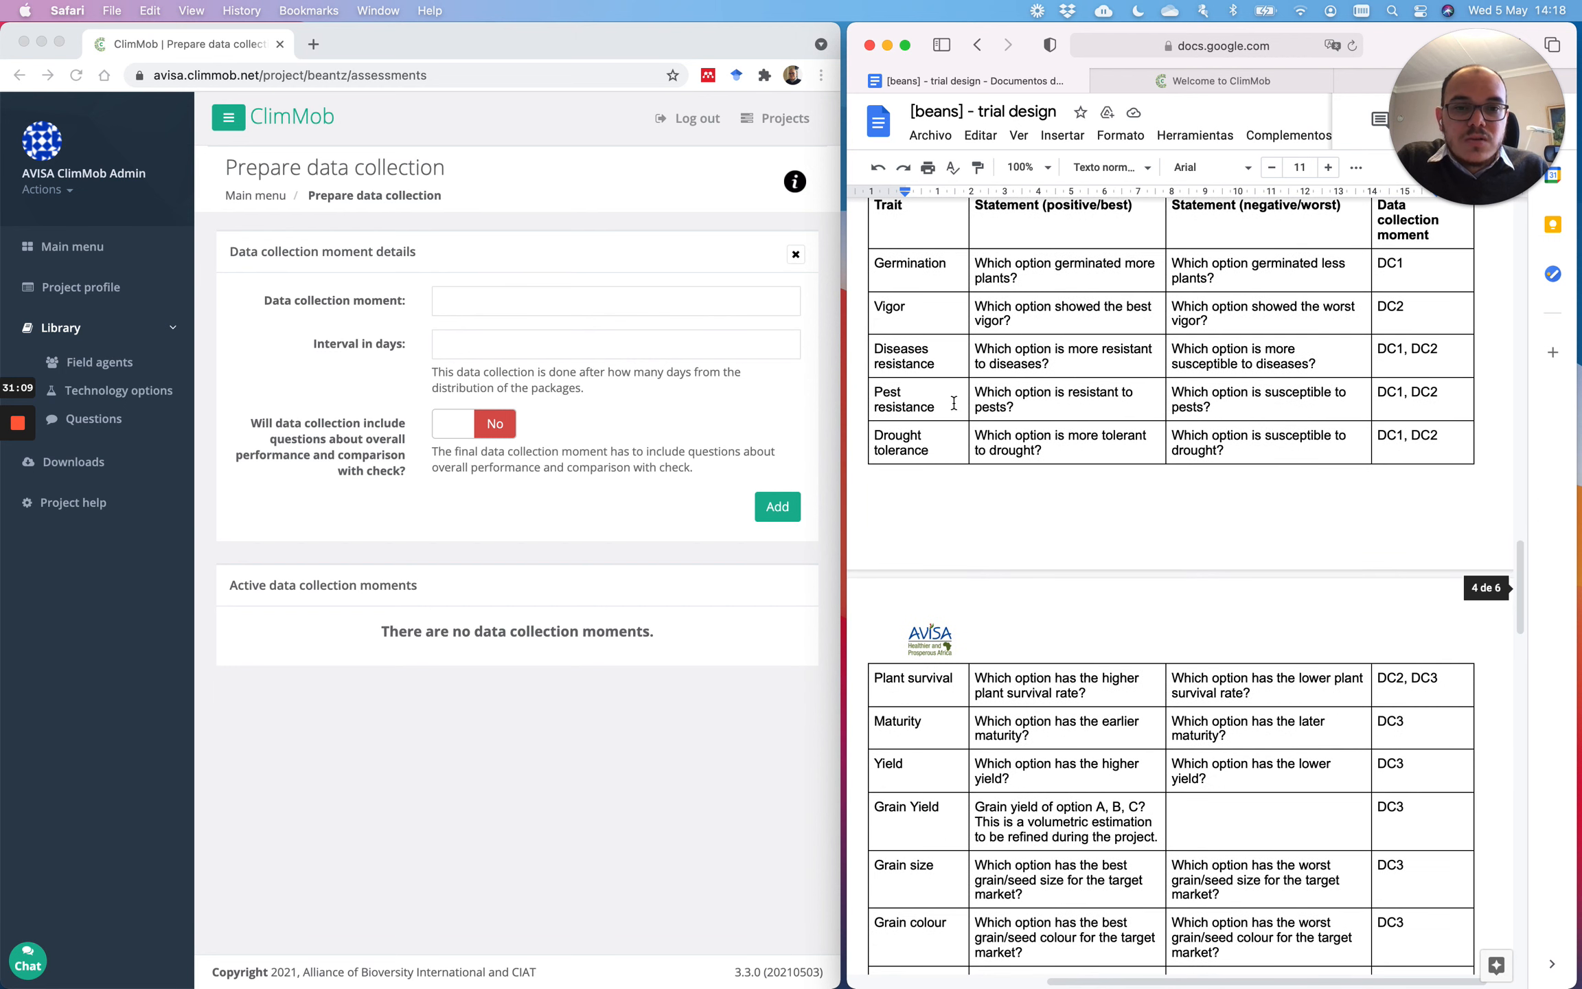
{"action": "scroll", "coordinate": [992, 522], "scroll_direction": "down", "scroll_amount": 5}
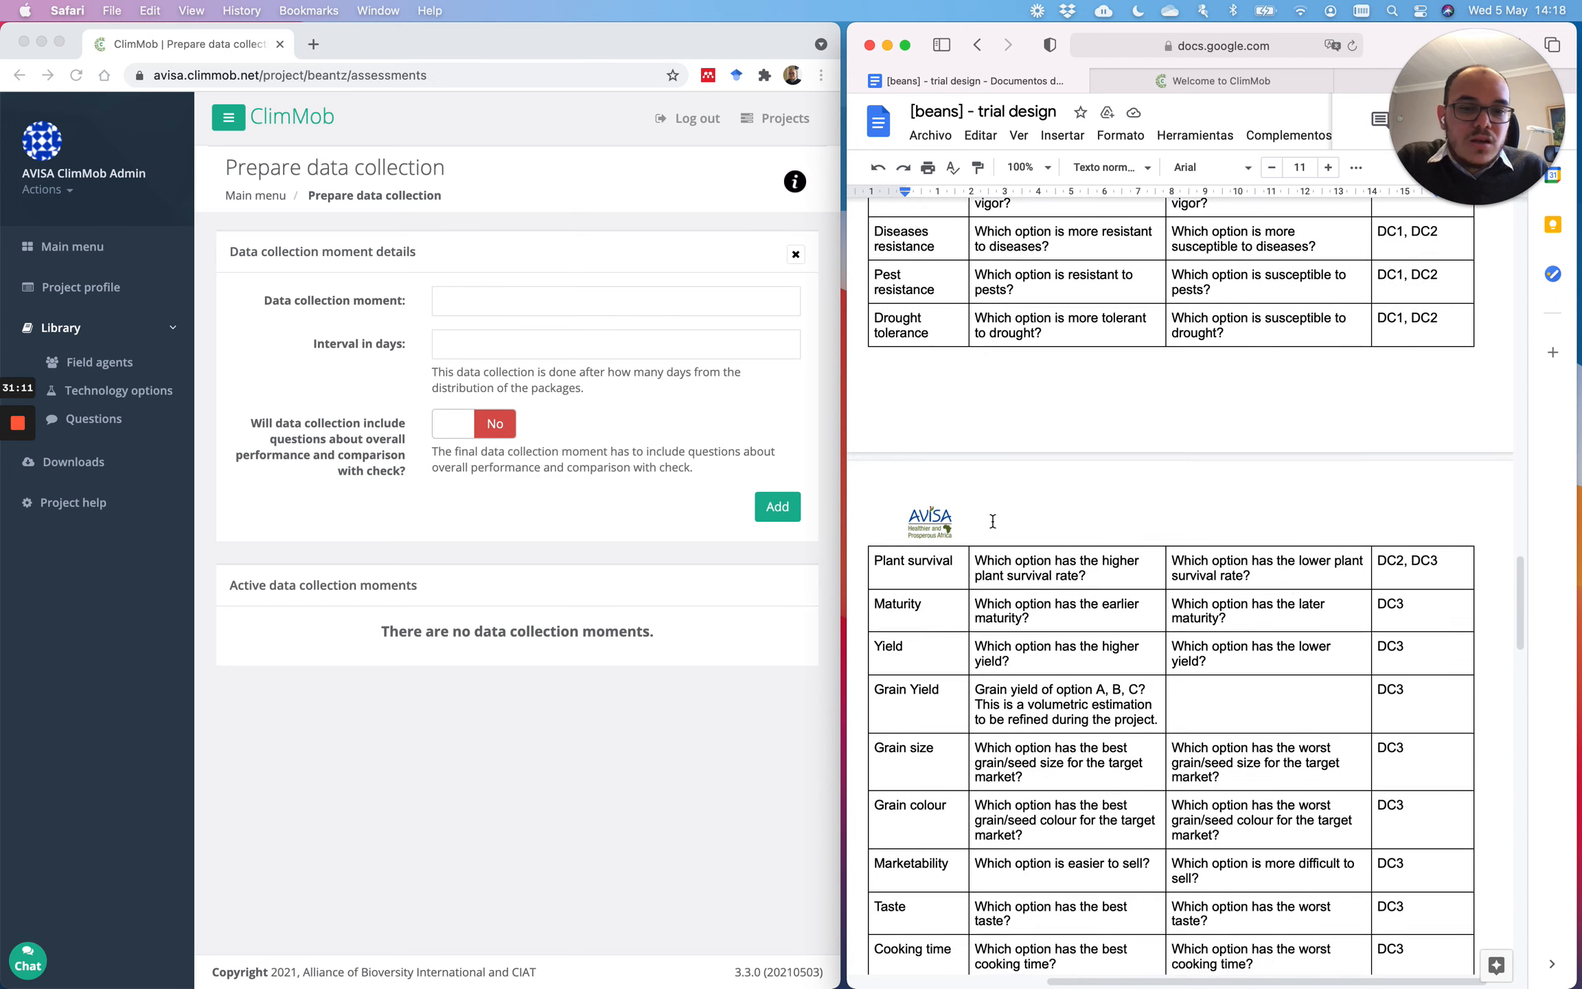
{"action": "scroll", "coordinate": [990, 519], "scroll_direction": "up", "scroll_amount": 6}
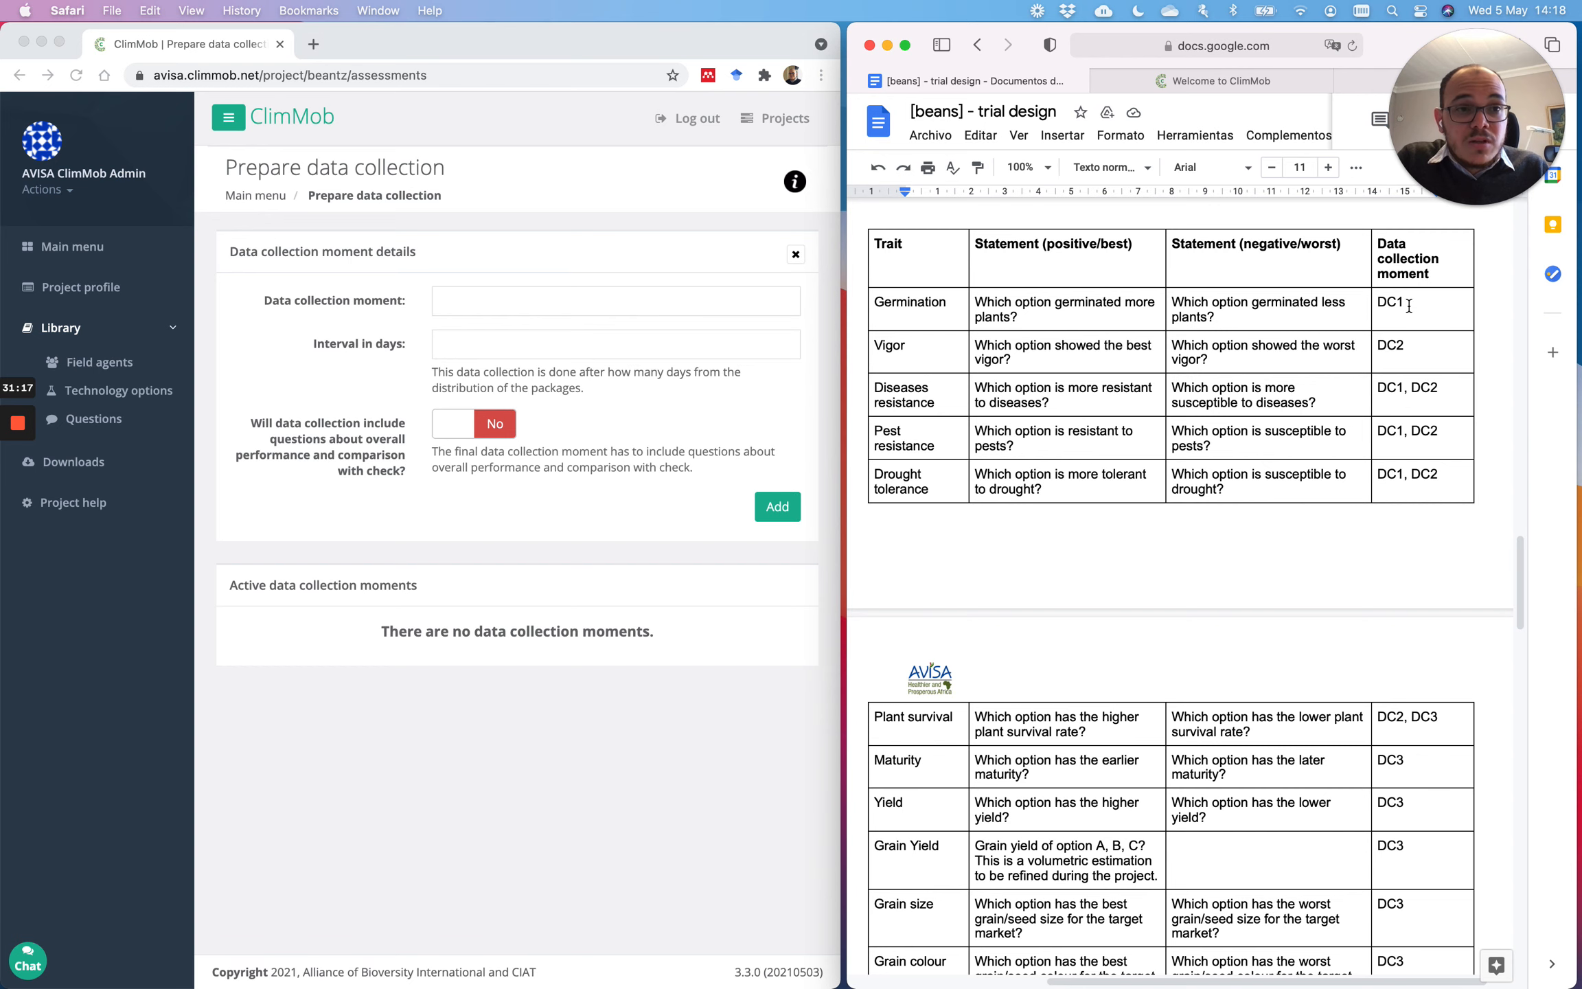
{"action": "scroll", "coordinate": [1204, 366], "scroll_direction": "up", "scroll_amount": 2}
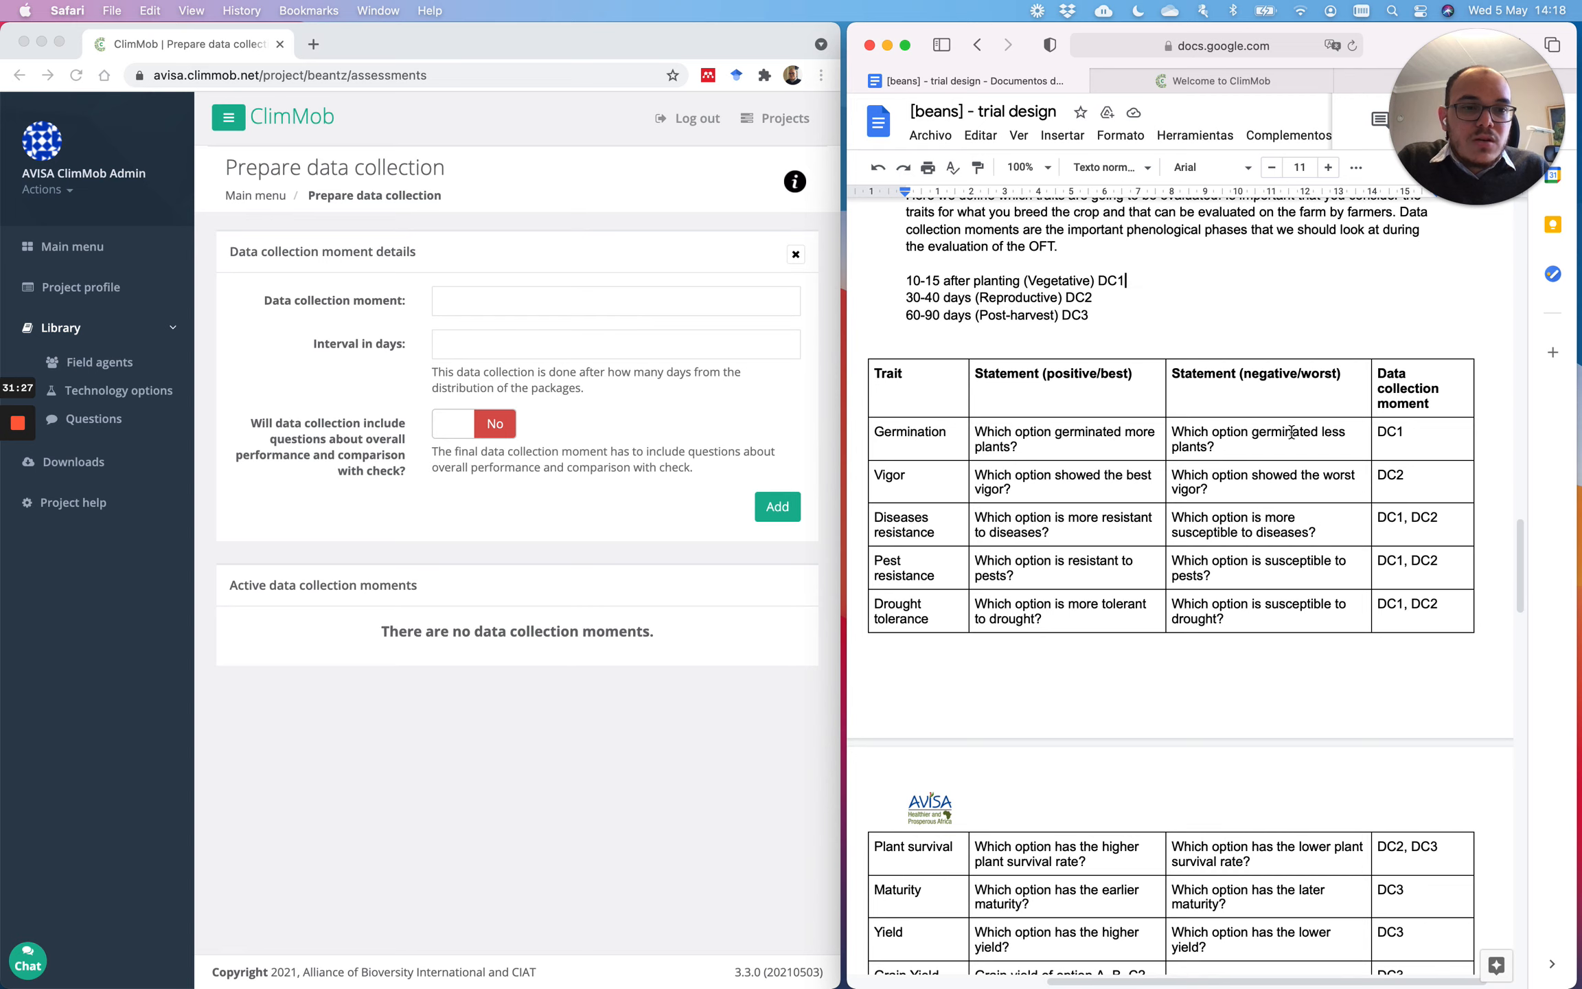
{"action": "left_click_drag", "start_coordinate": [939, 441], "coordinate": [1405, 445]}
{"action": "left_click", "coordinate": [1404, 445]}
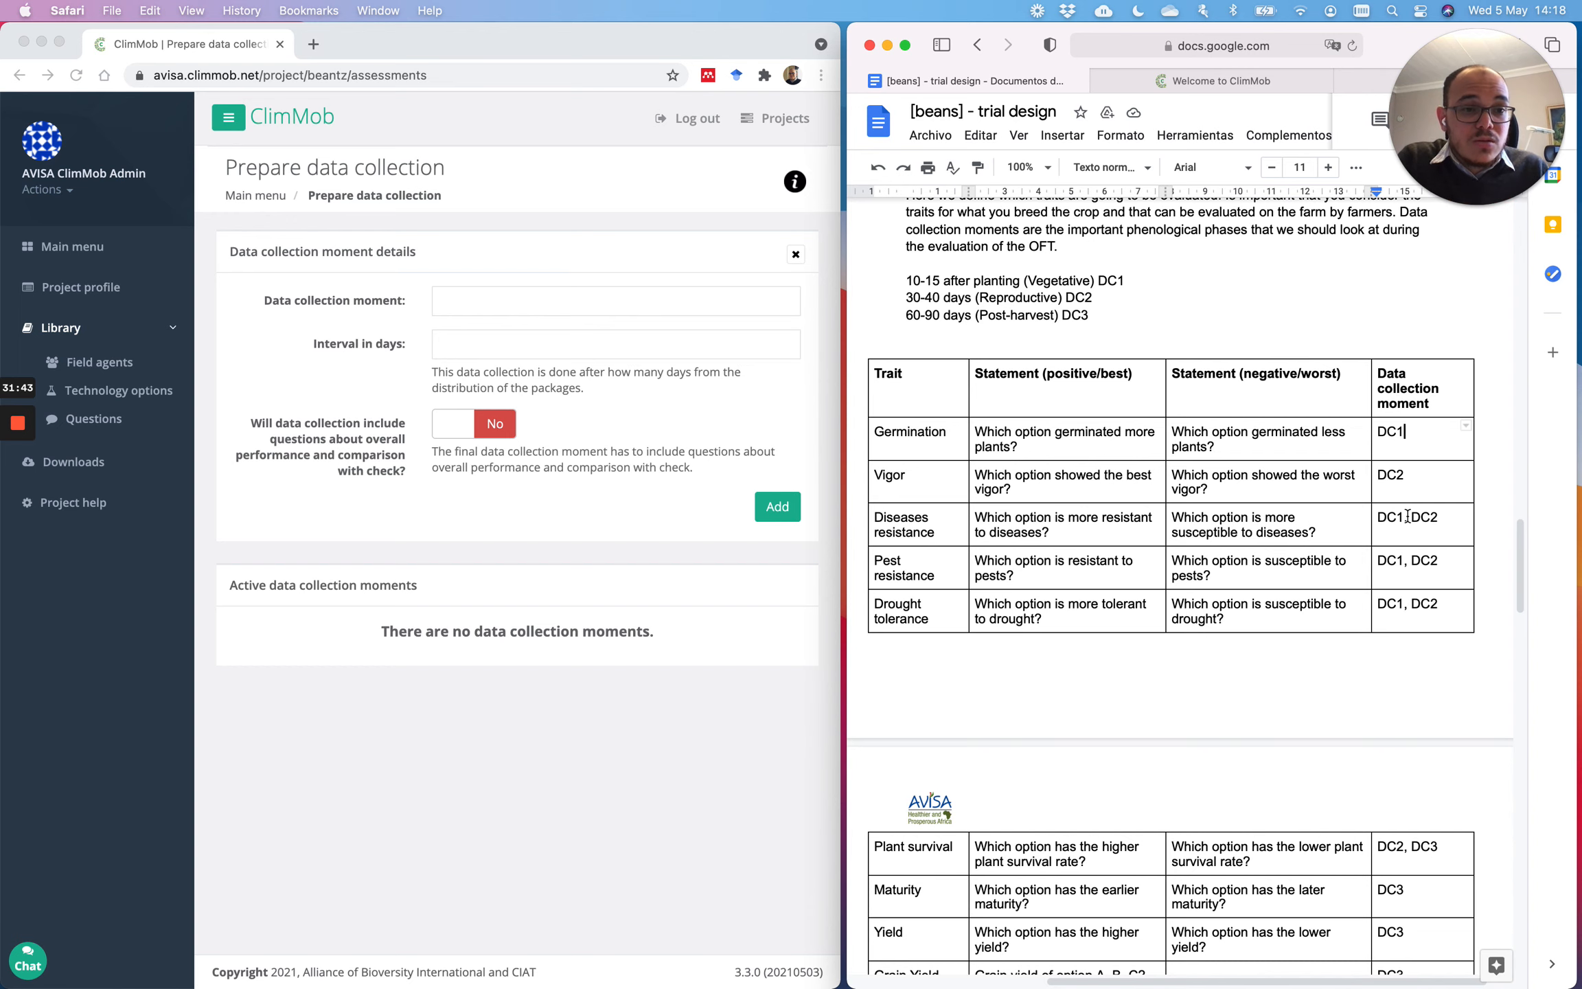
{"action": "scroll", "coordinate": [1406, 516], "scroll_direction": "down", "scroll_amount": 1}
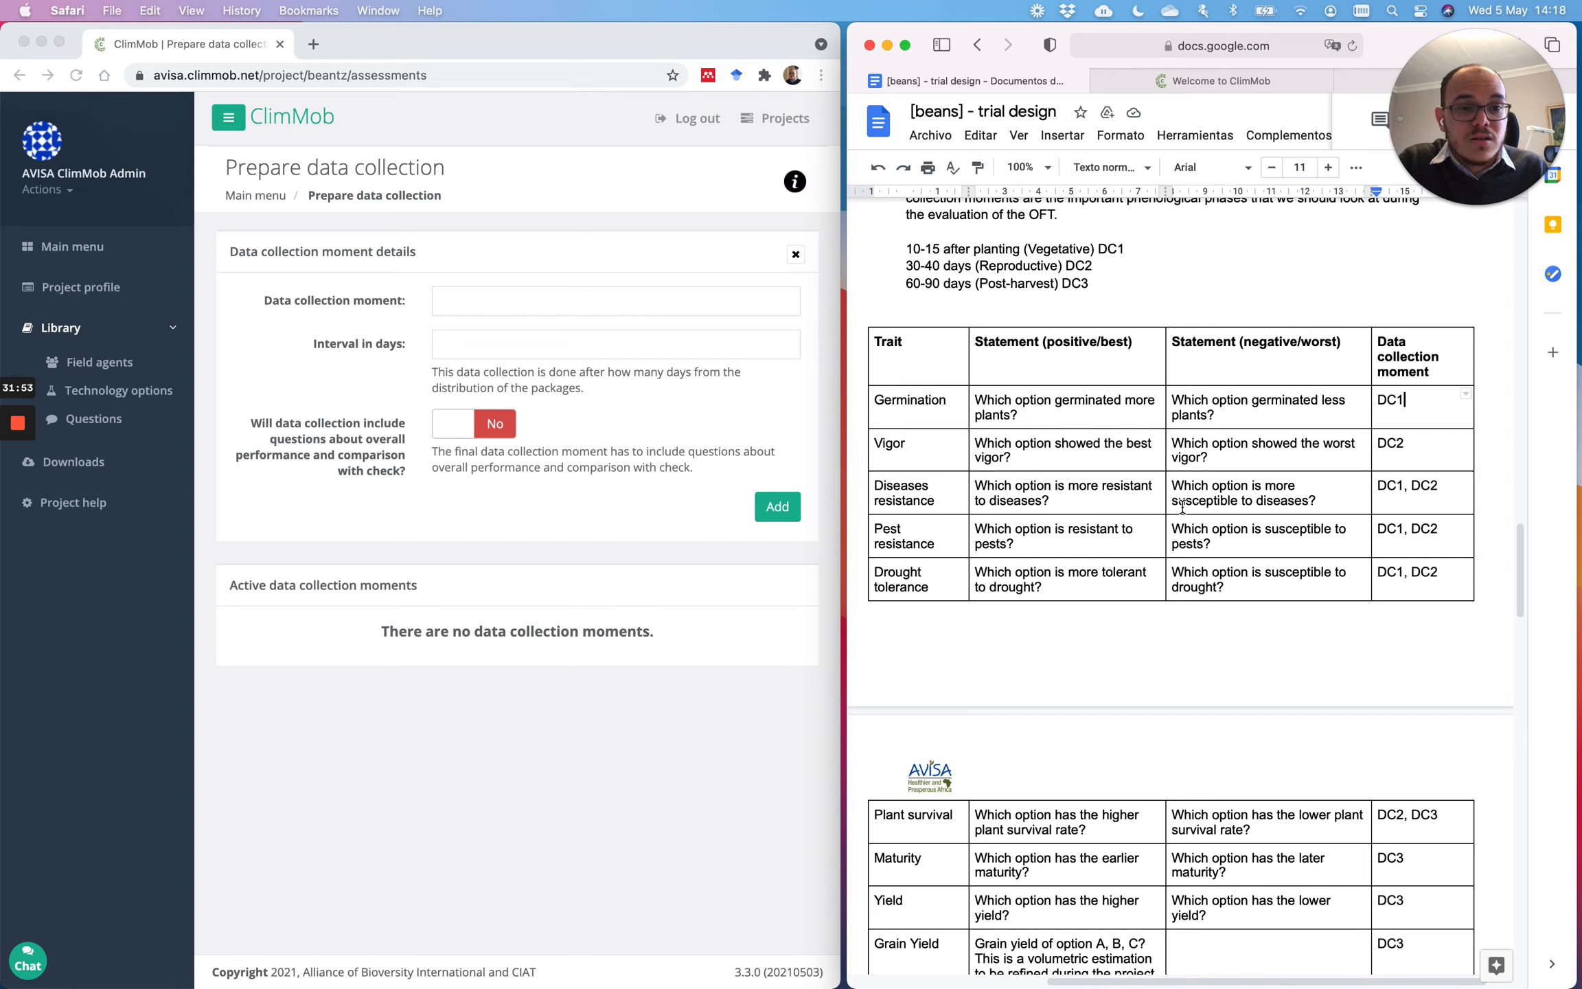
{"action": "scroll", "coordinate": [1182, 507], "scroll_direction": "down", "scroll_amount": 5}
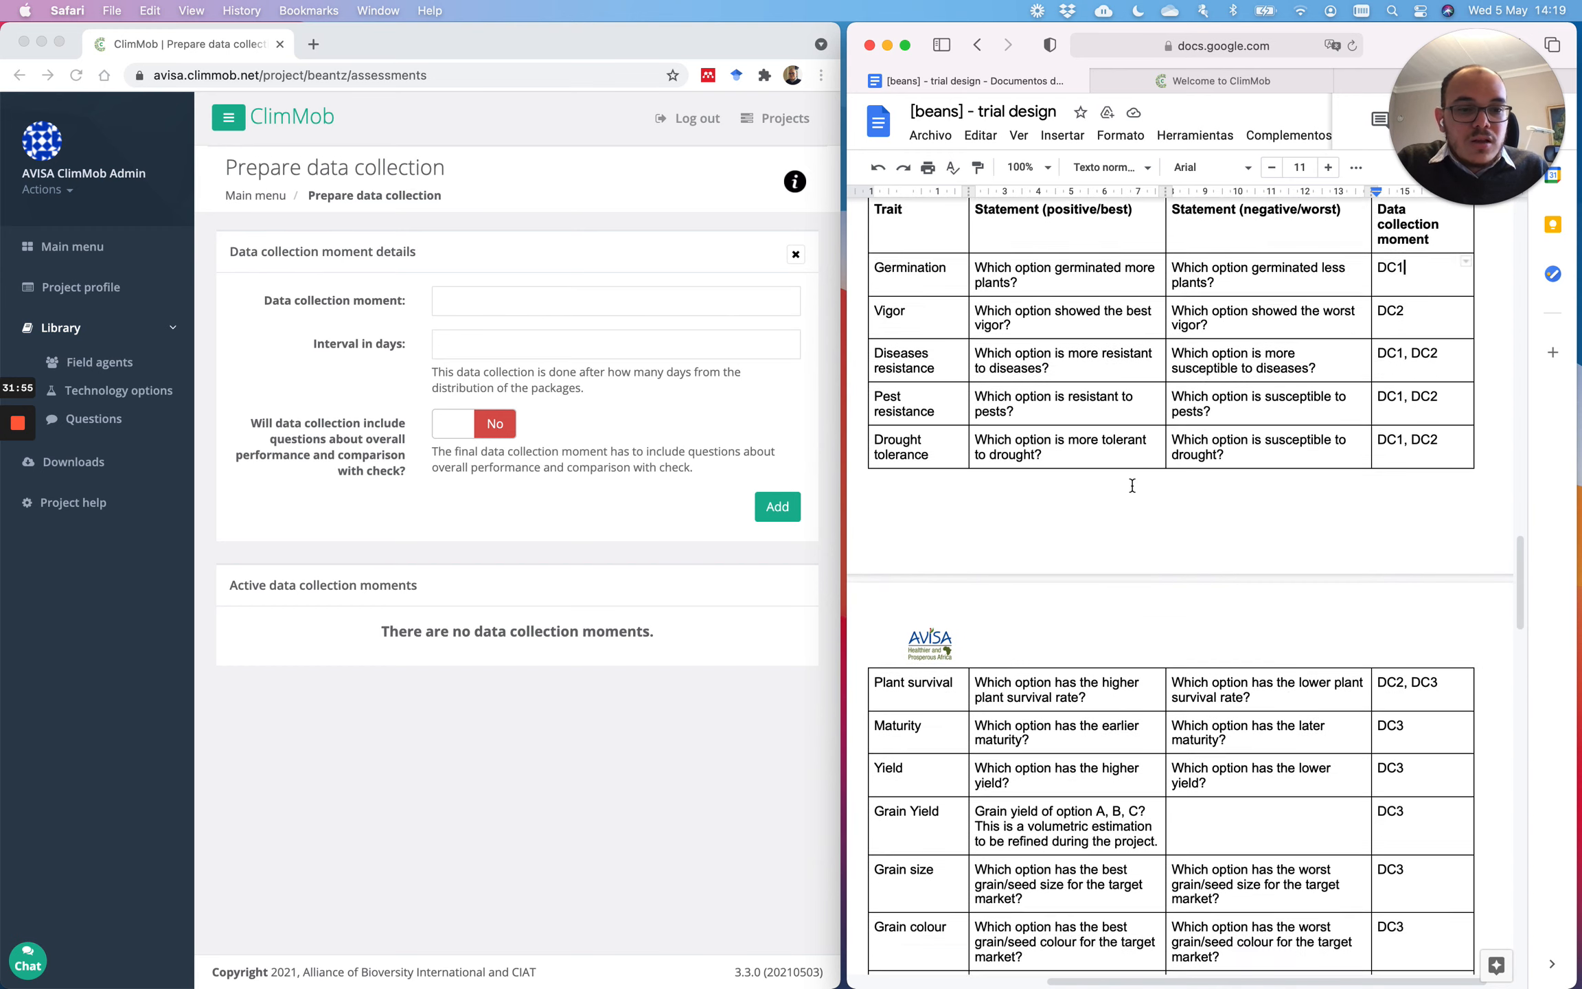
{"action": "scroll", "coordinate": [1129, 486], "scroll_direction": "down", "scroll_amount": 10}
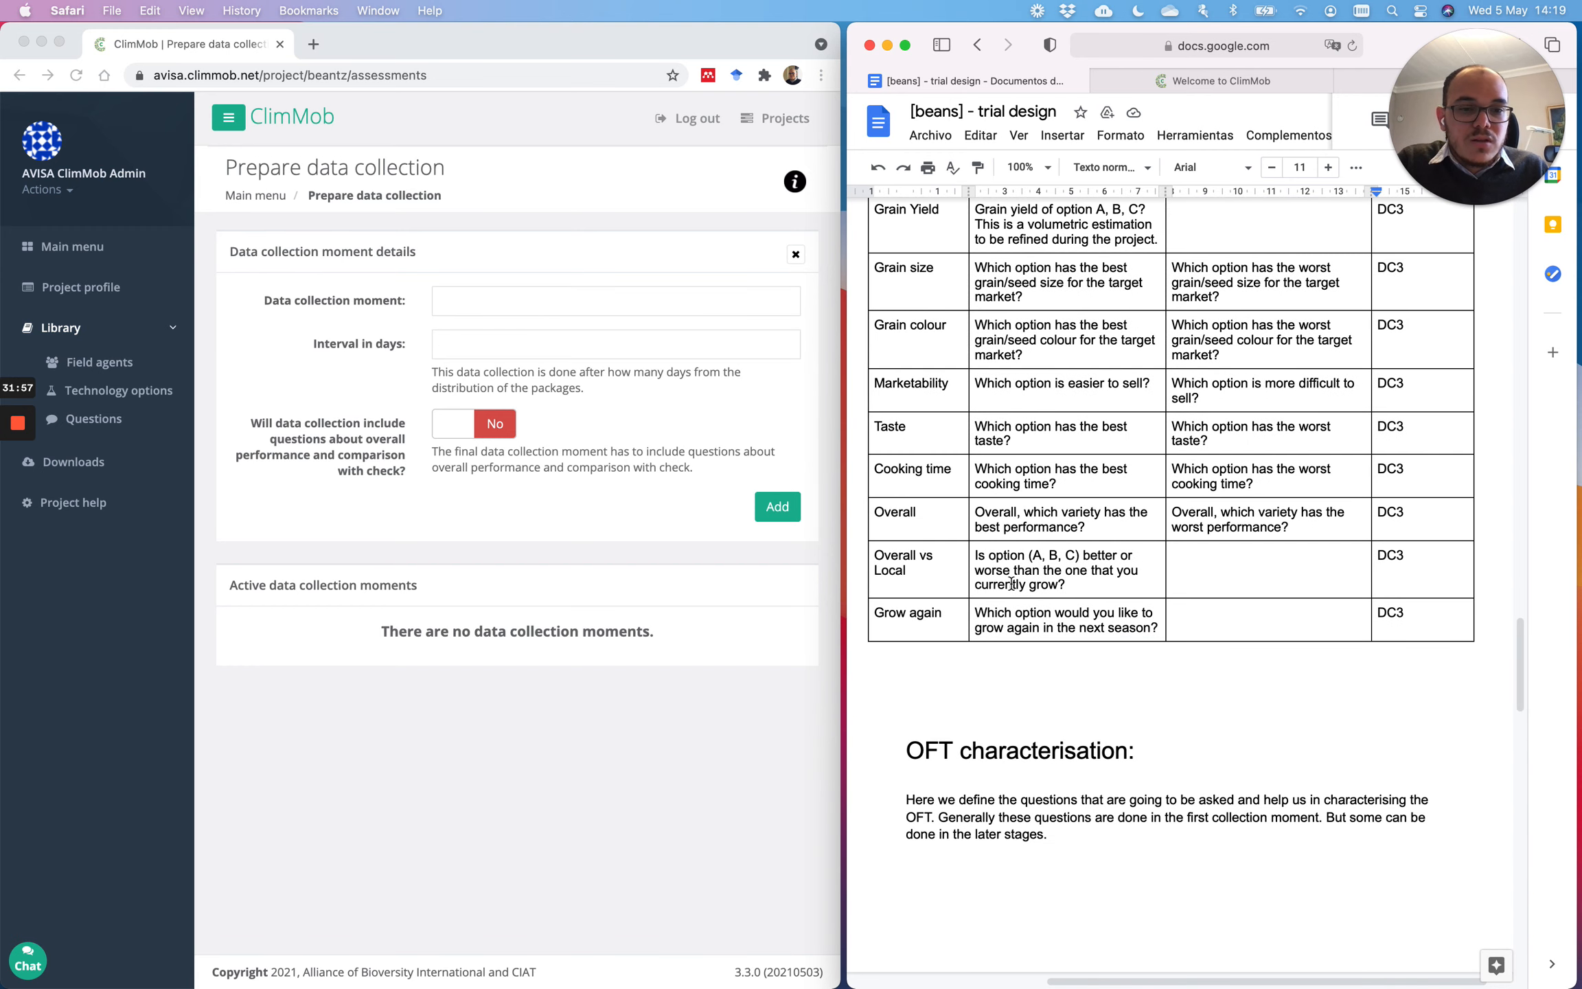
{"action": "scroll", "coordinate": [1099, 470], "scroll_direction": "up", "scroll_amount": 1}
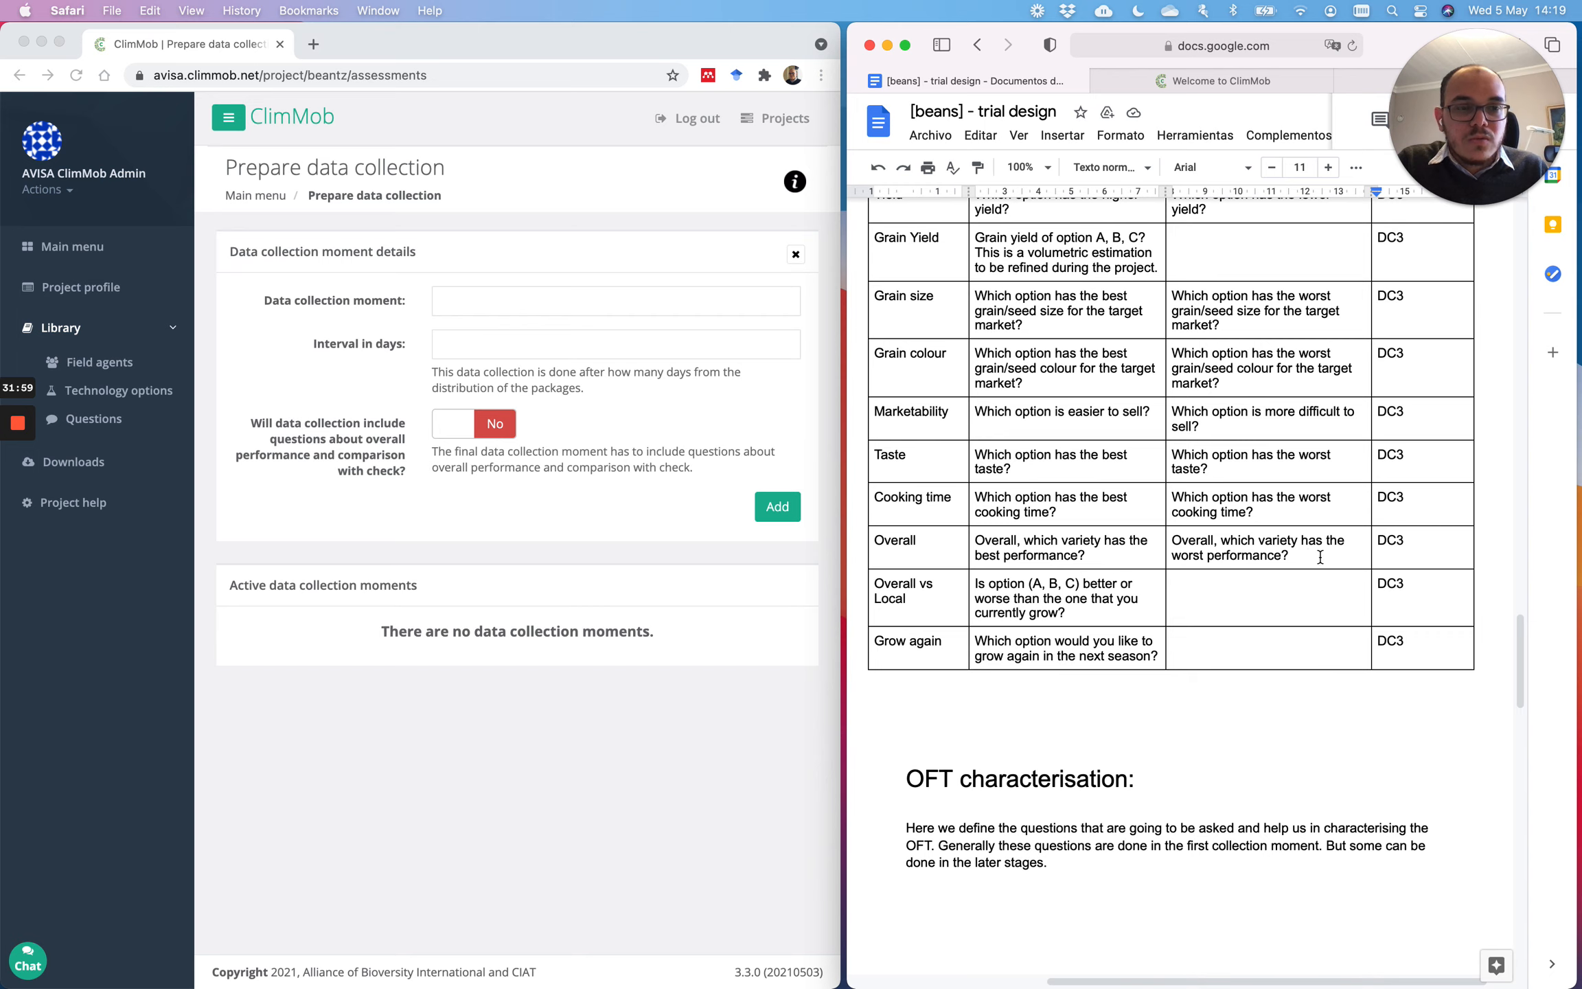
Step: Widen ClimMob's Prepare data collection page, narrow the trial design, and reach the OFT characterisation DC1 questions
{"action": "left_click", "coordinate": [515, 304]}
{"action": "left_click", "coordinate": [515, 302]}
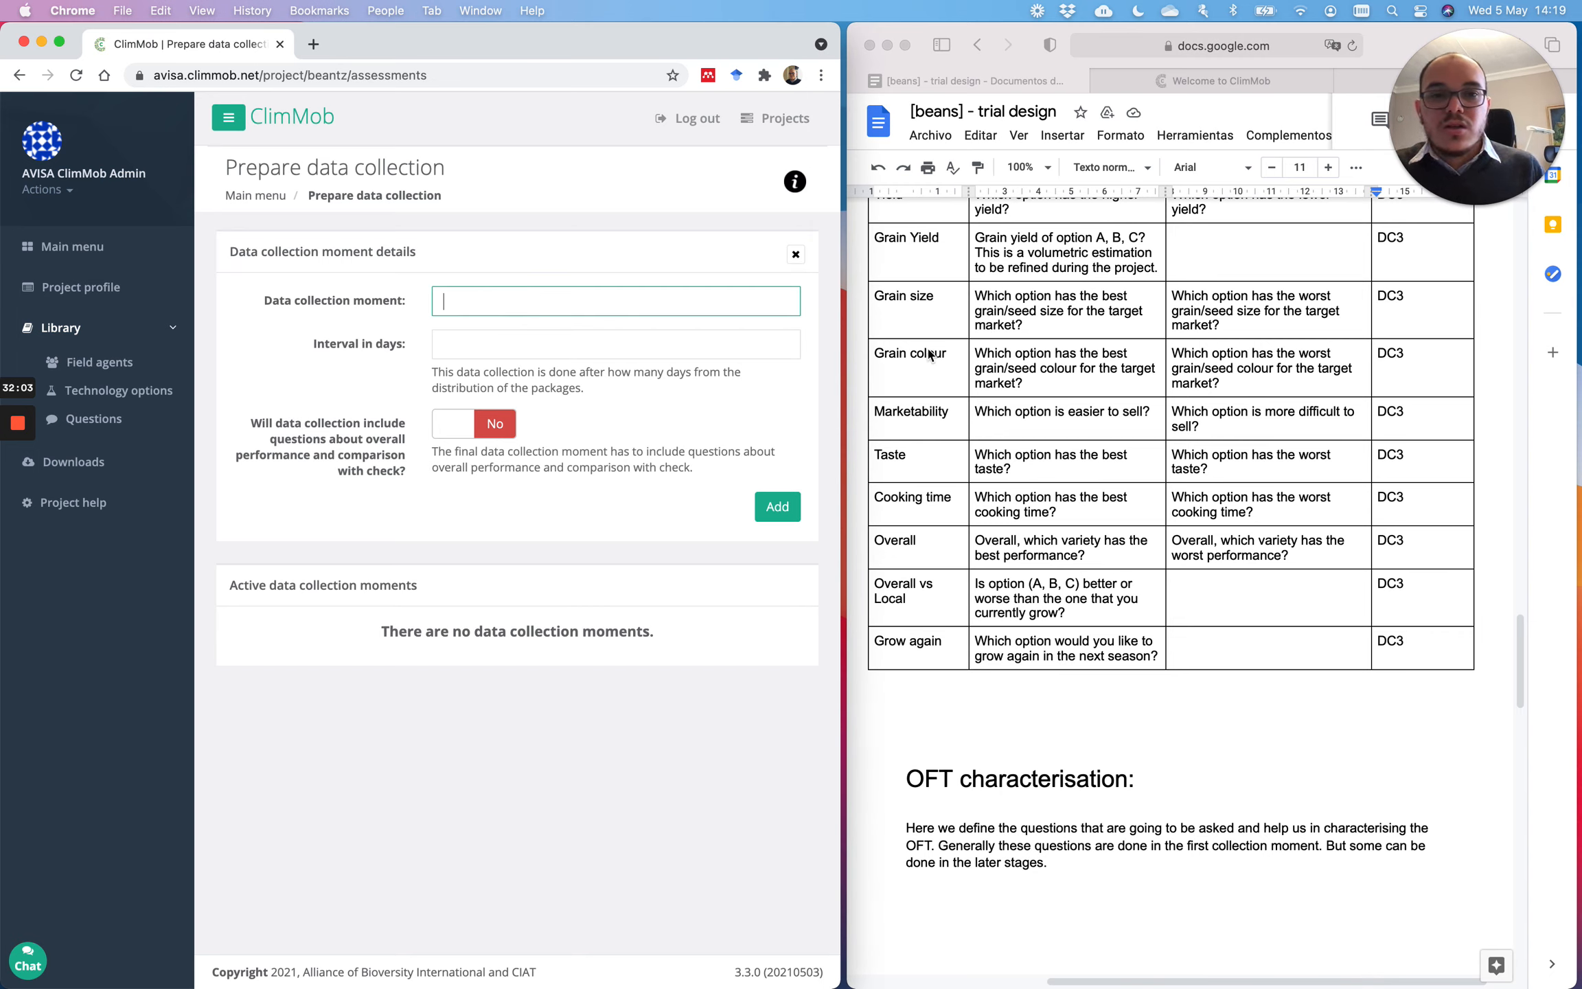
{"action": "left_click", "coordinate": [863, 381]}
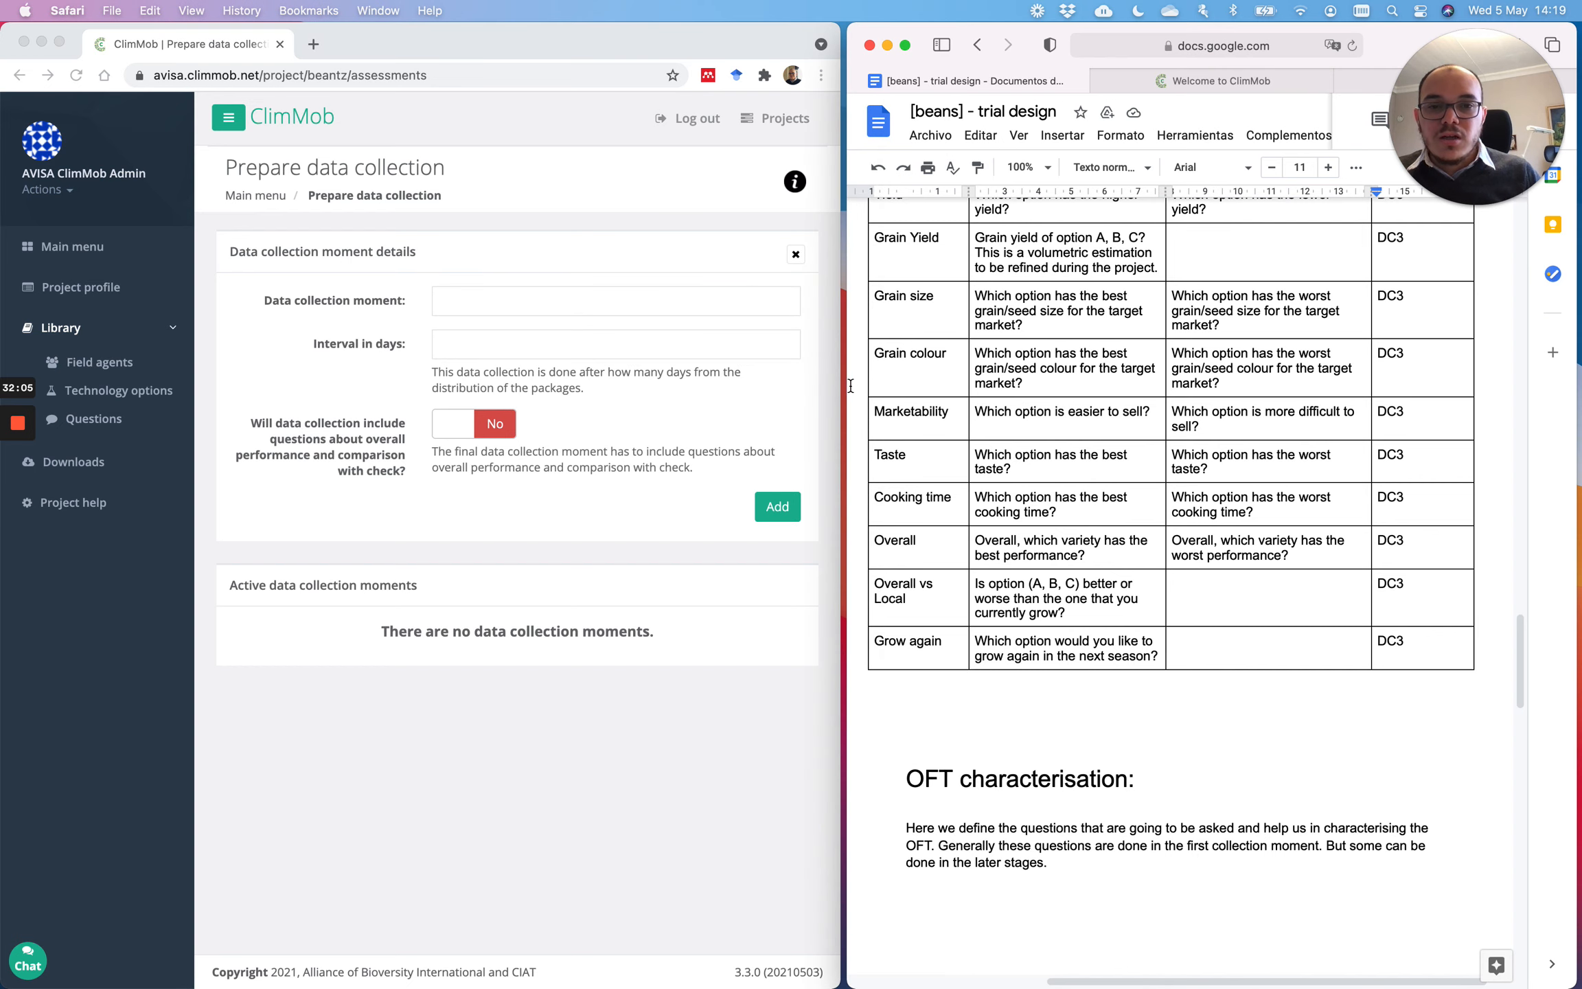
{"action": "left_click_drag", "start_coordinate": [848, 385], "coordinate": [940, 395]}
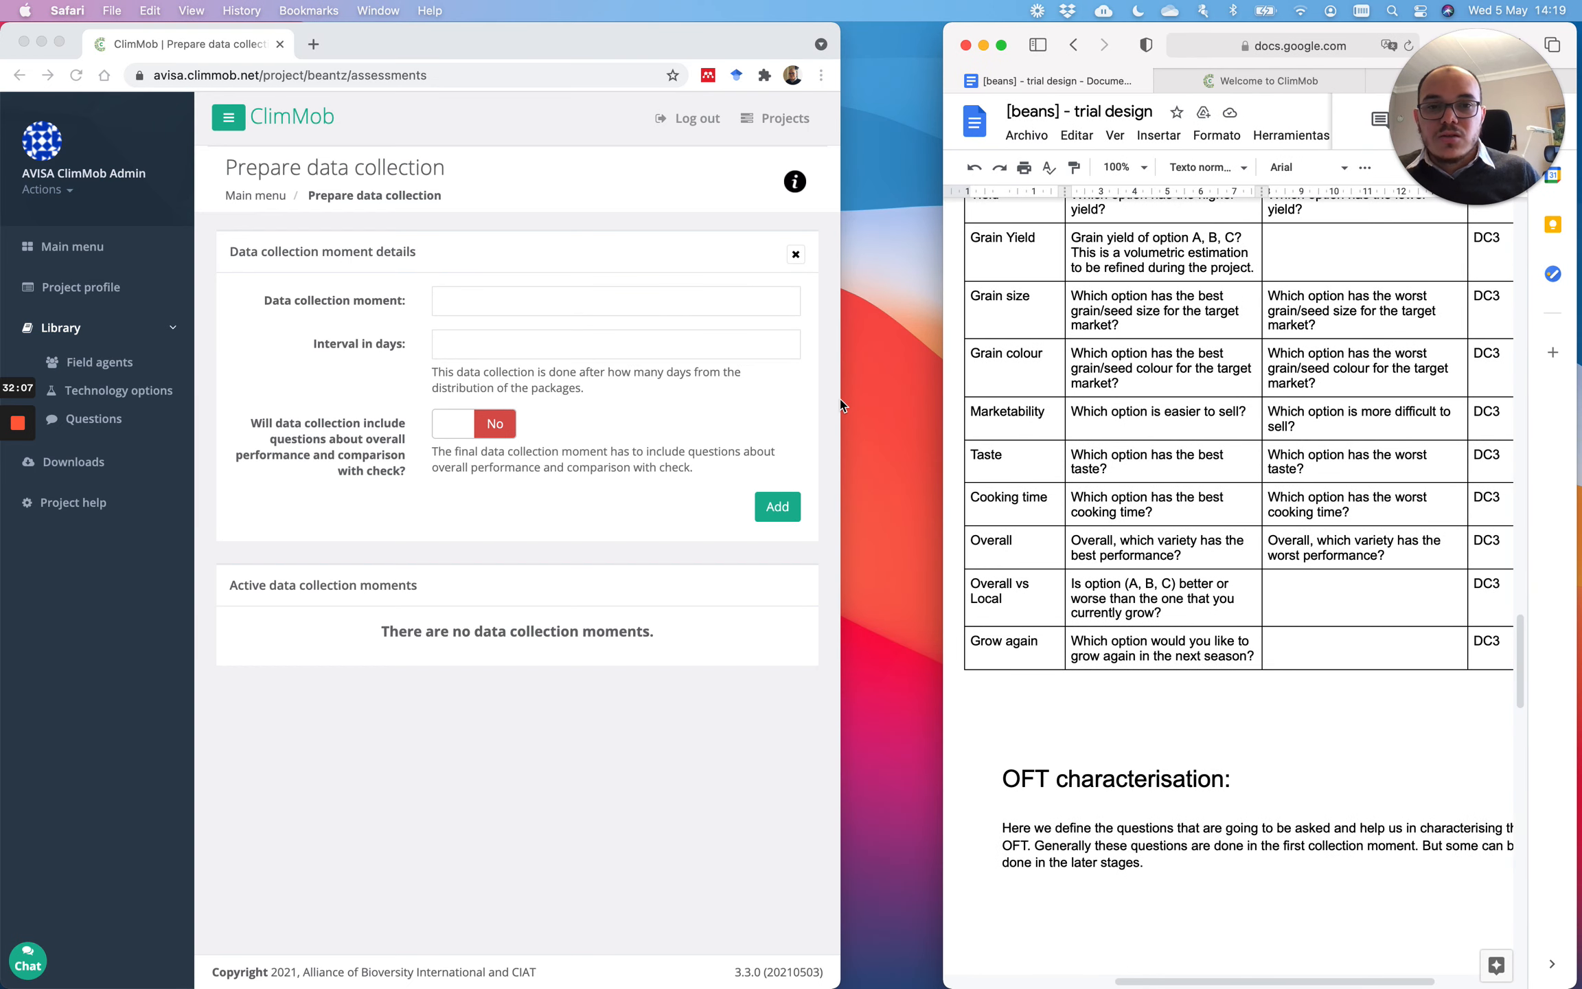
{"action": "left_click_drag", "start_coordinate": [840, 404], "coordinate": [926, 465]}
{"action": "scroll", "coordinate": [1303, 647], "scroll_direction": "down", "scroll_amount": 3}
{"action": "scroll", "coordinate": [1303, 647], "scroll_direction": "down", "scroll_amount": 3}
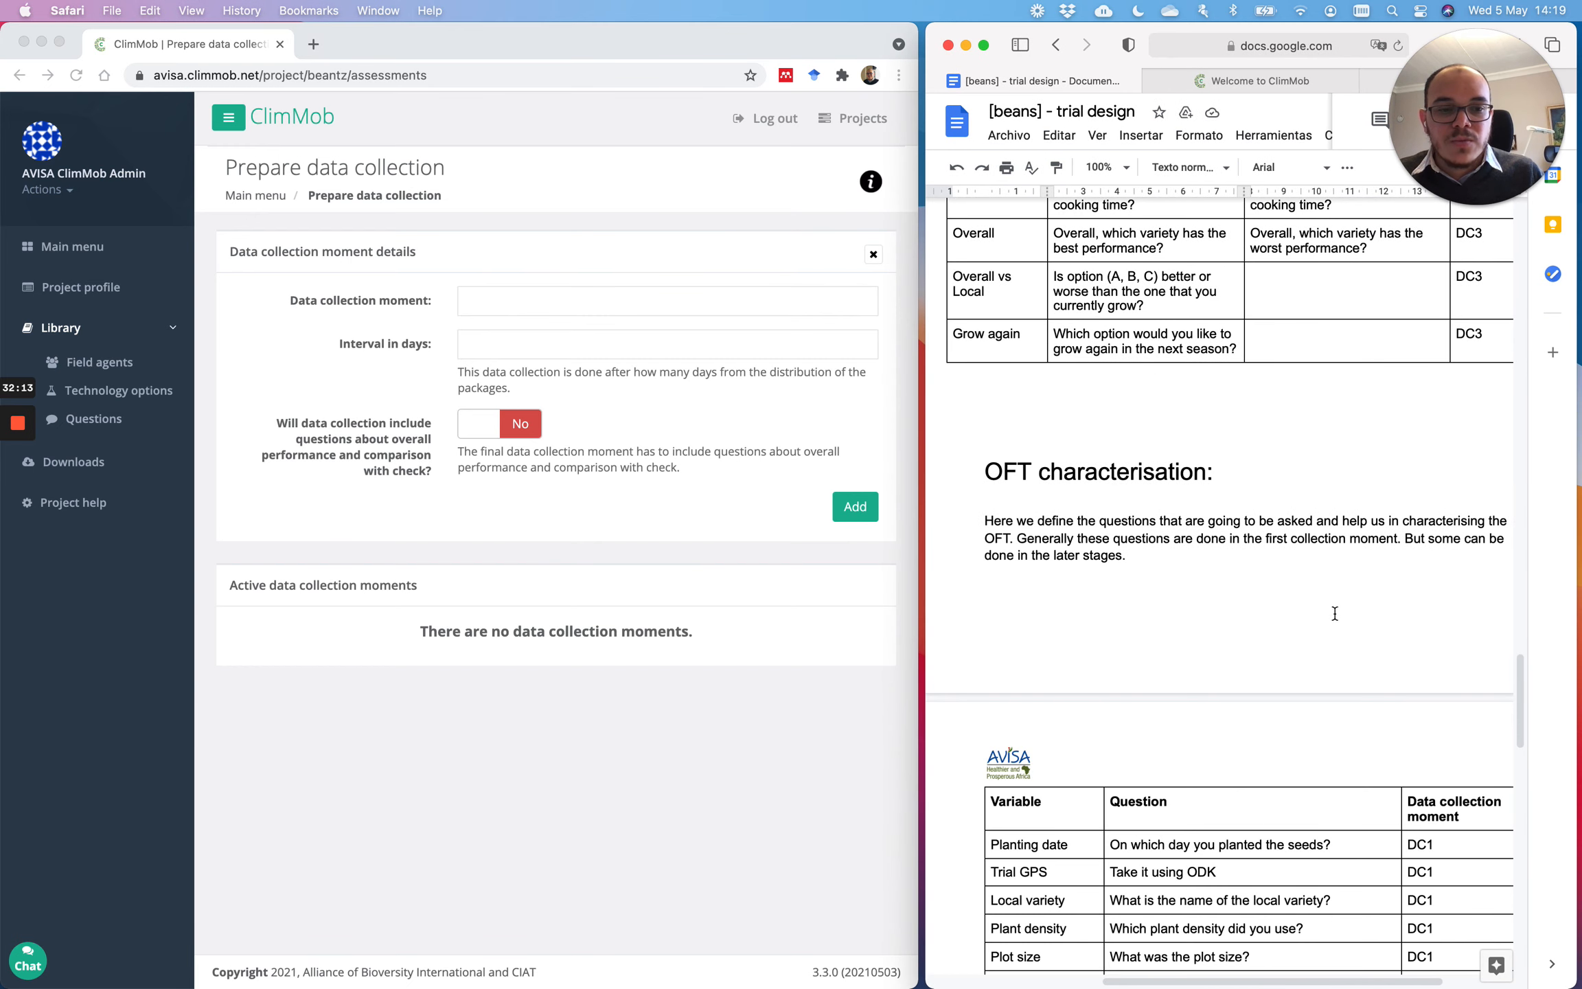
Step: Highlight the six DC1 entries in the OFT table, from Planting date to Previous land use
{"action": "left_click", "coordinate": [916, 425]}
{"action": "left_click_drag", "start_coordinate": [924, 435], "coordinate": [877, 435]}
{"action": "scroll", "coordinate": [1151, 589], "scroll_direction": "down", "scroll_amount": 6}
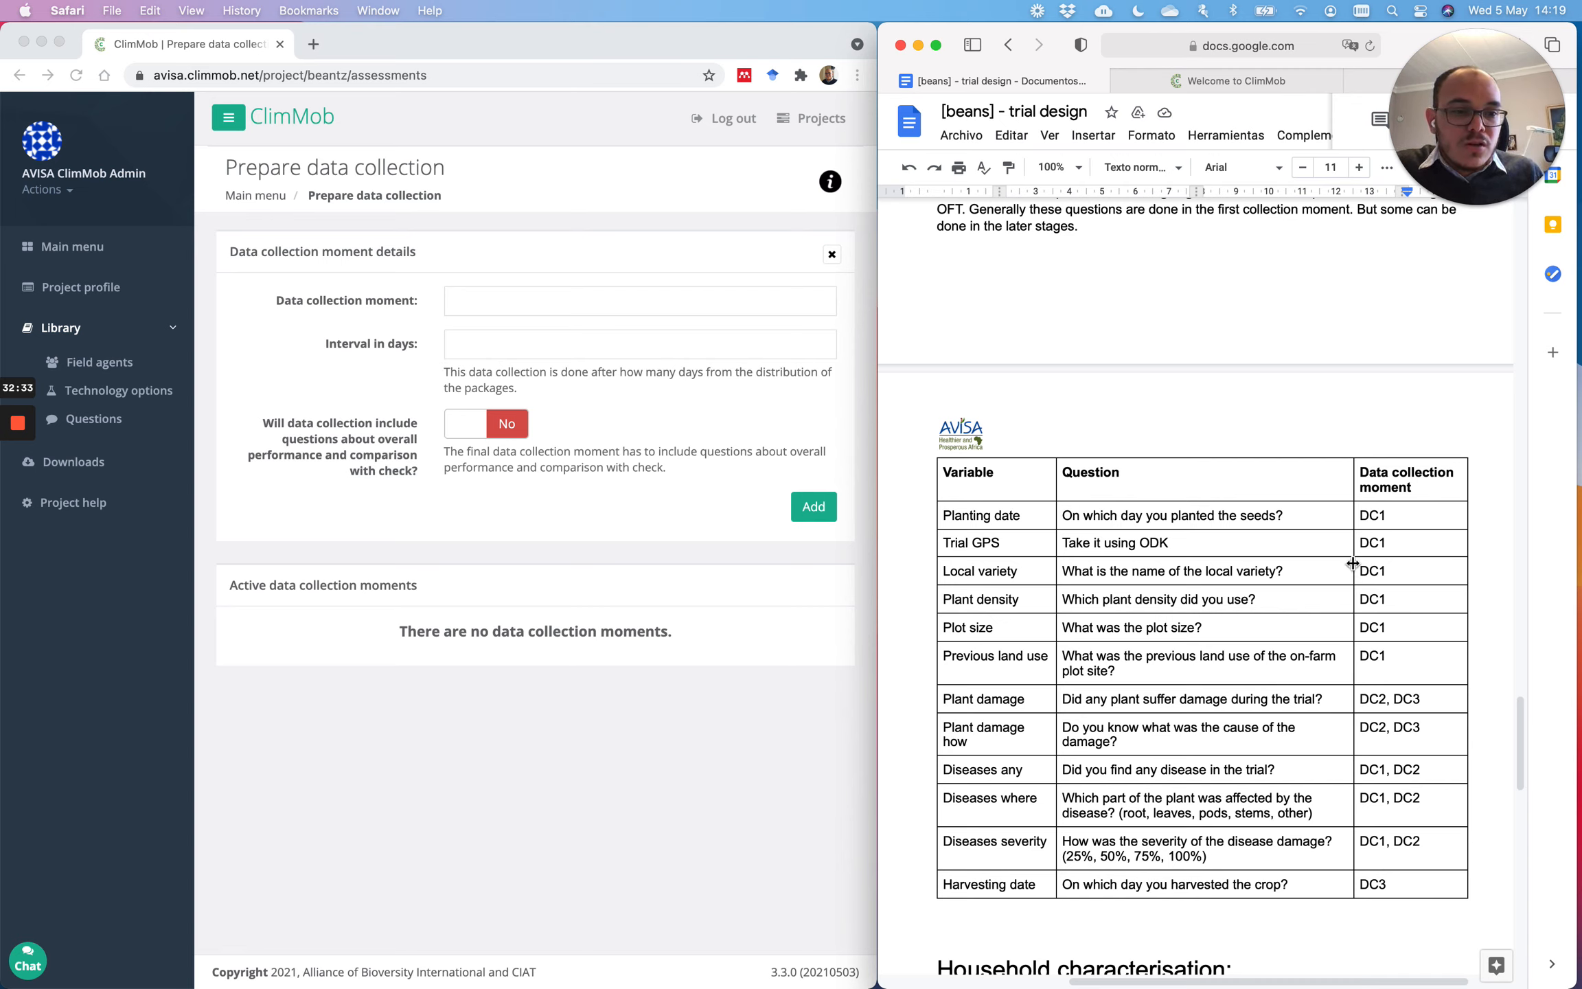
{"action": "left_click_drag", "start_coordinate": [1389, 517], "coordinate": [1394, 654]}
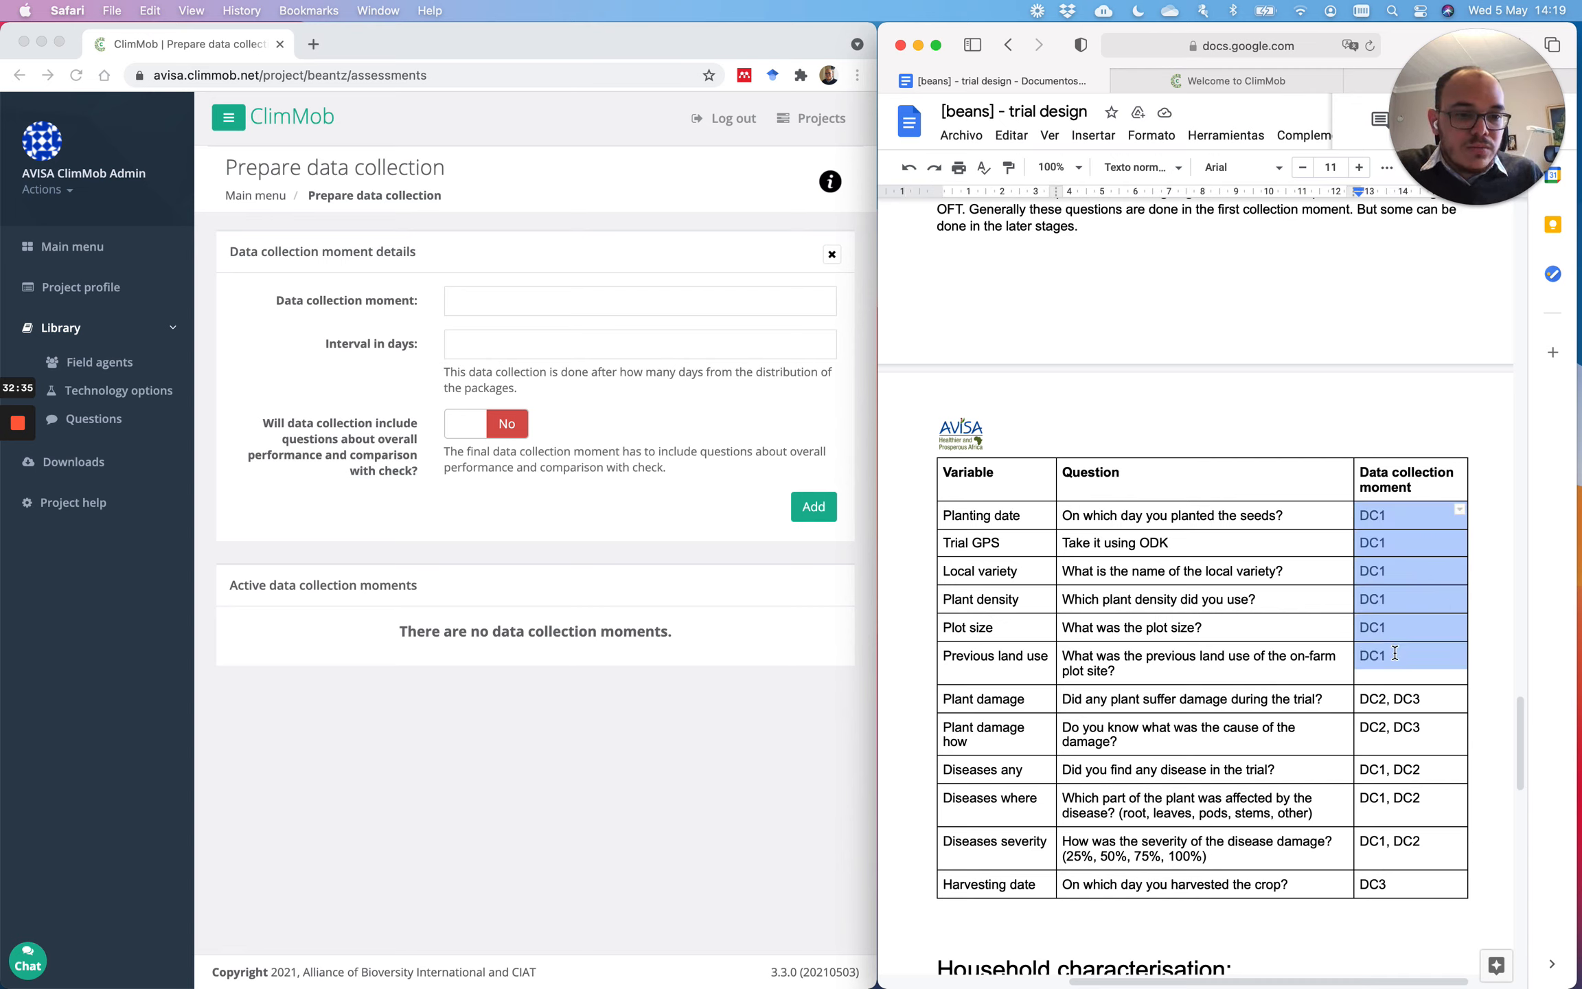
{"action": "left_click", "coordinate": [1006, 519]}
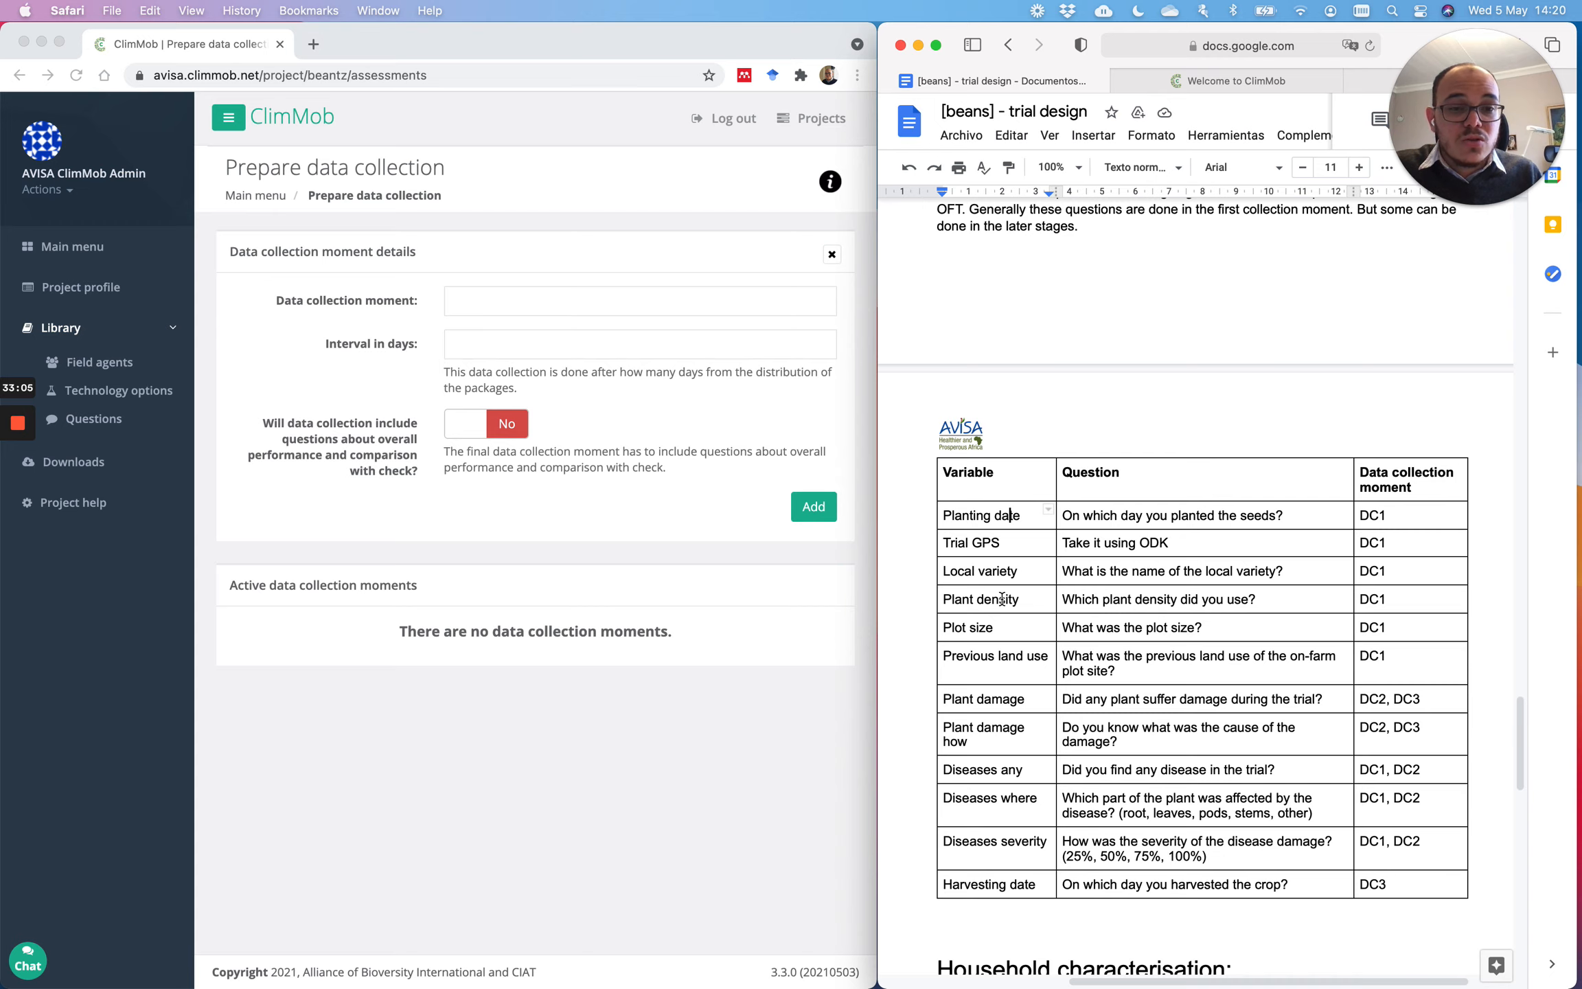
Step: Scroll through the rest of the OFT table down to the Household characterisation table
{"action": "scroll", "coordinate": [1080, 529], "scroll_direction": "down", "scroll_amount": 10}
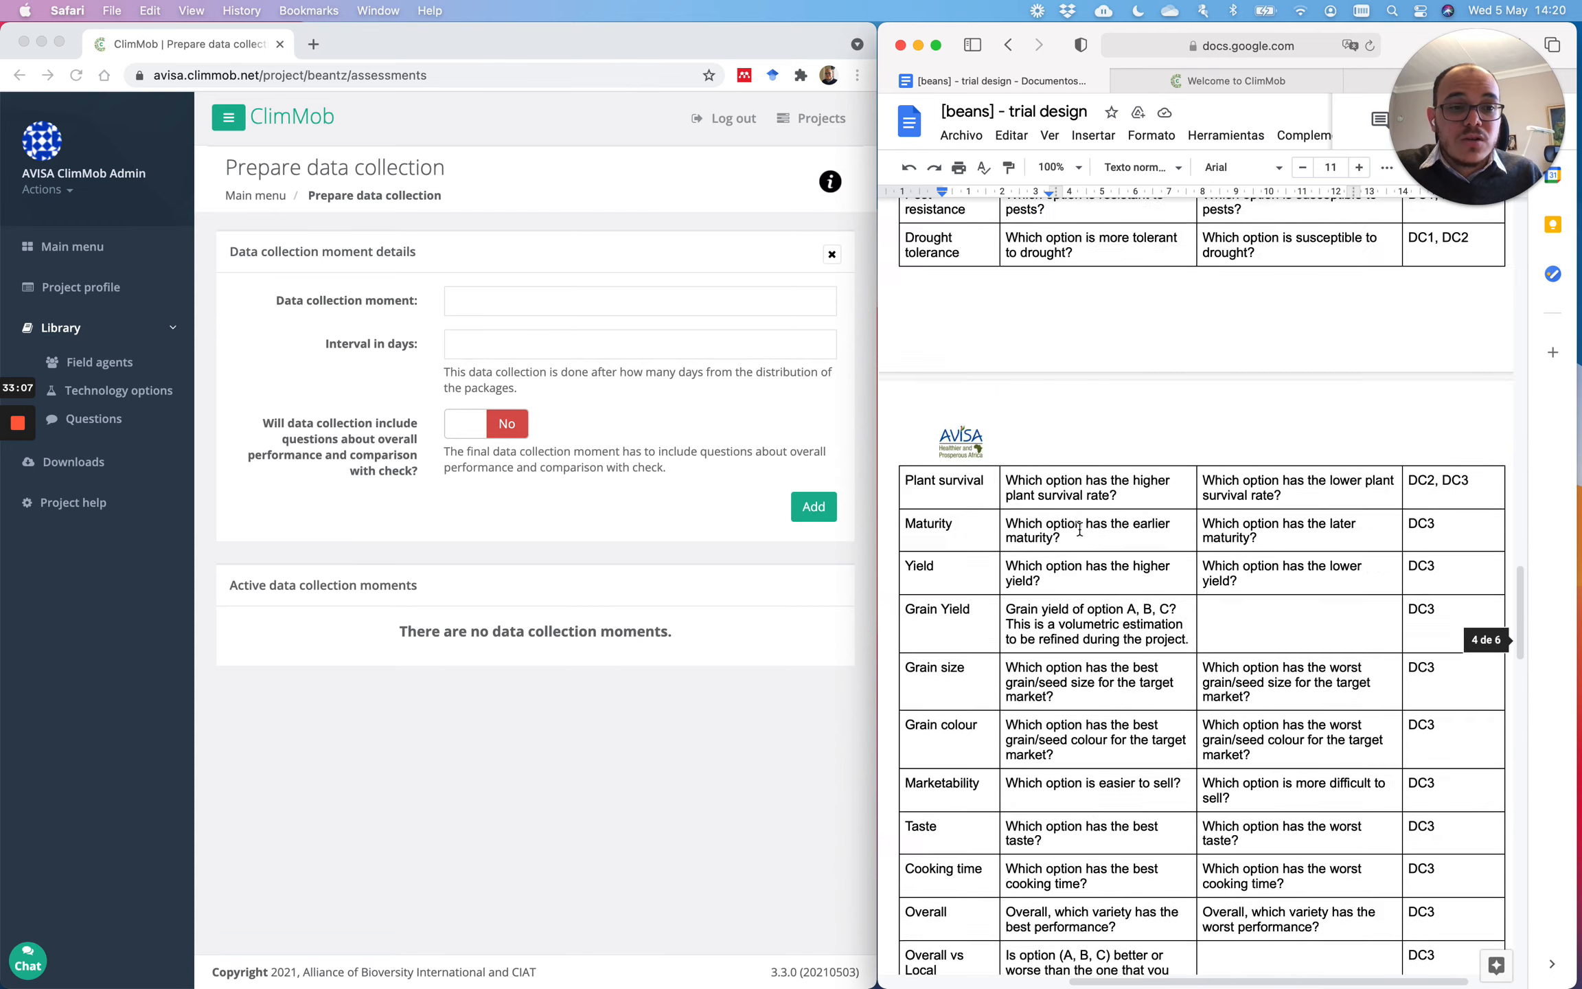
{"action": "scroll", "coordinate": [1080, 528], "scroll_direction": "up", "scroll_amount": 20}
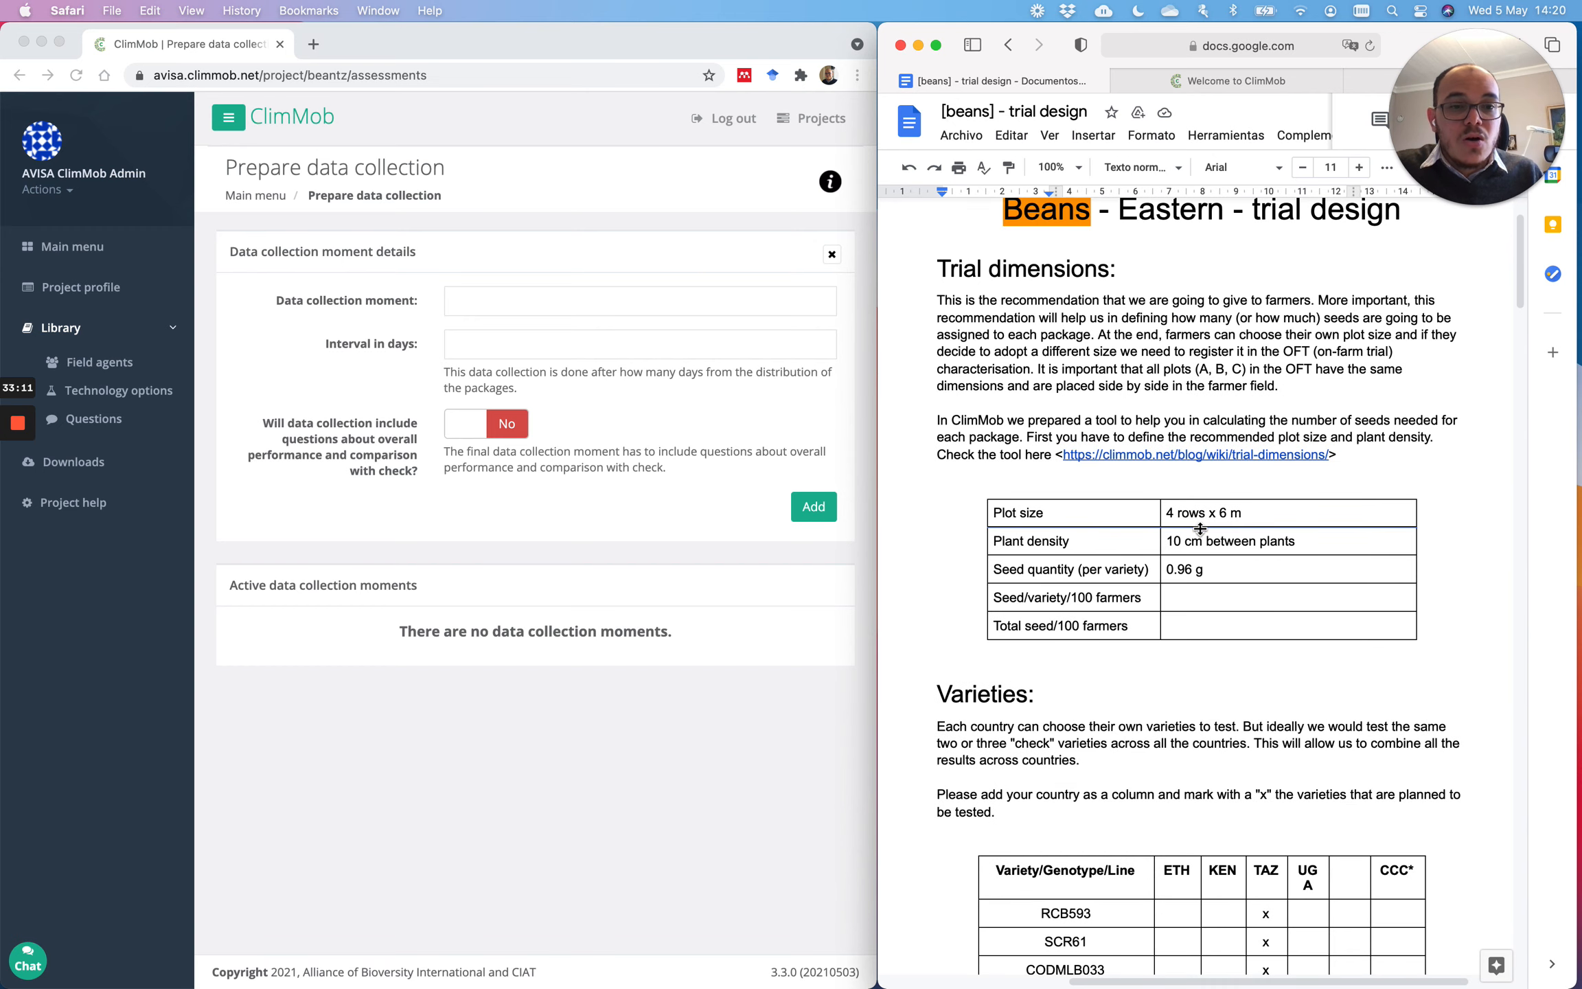
{"action": "left_click", "coordinate": [1200, 528]}
{"action": "scroll", "coordinate": [1302, 528], "scroll_direction": "down", "scroll_amount": 8}
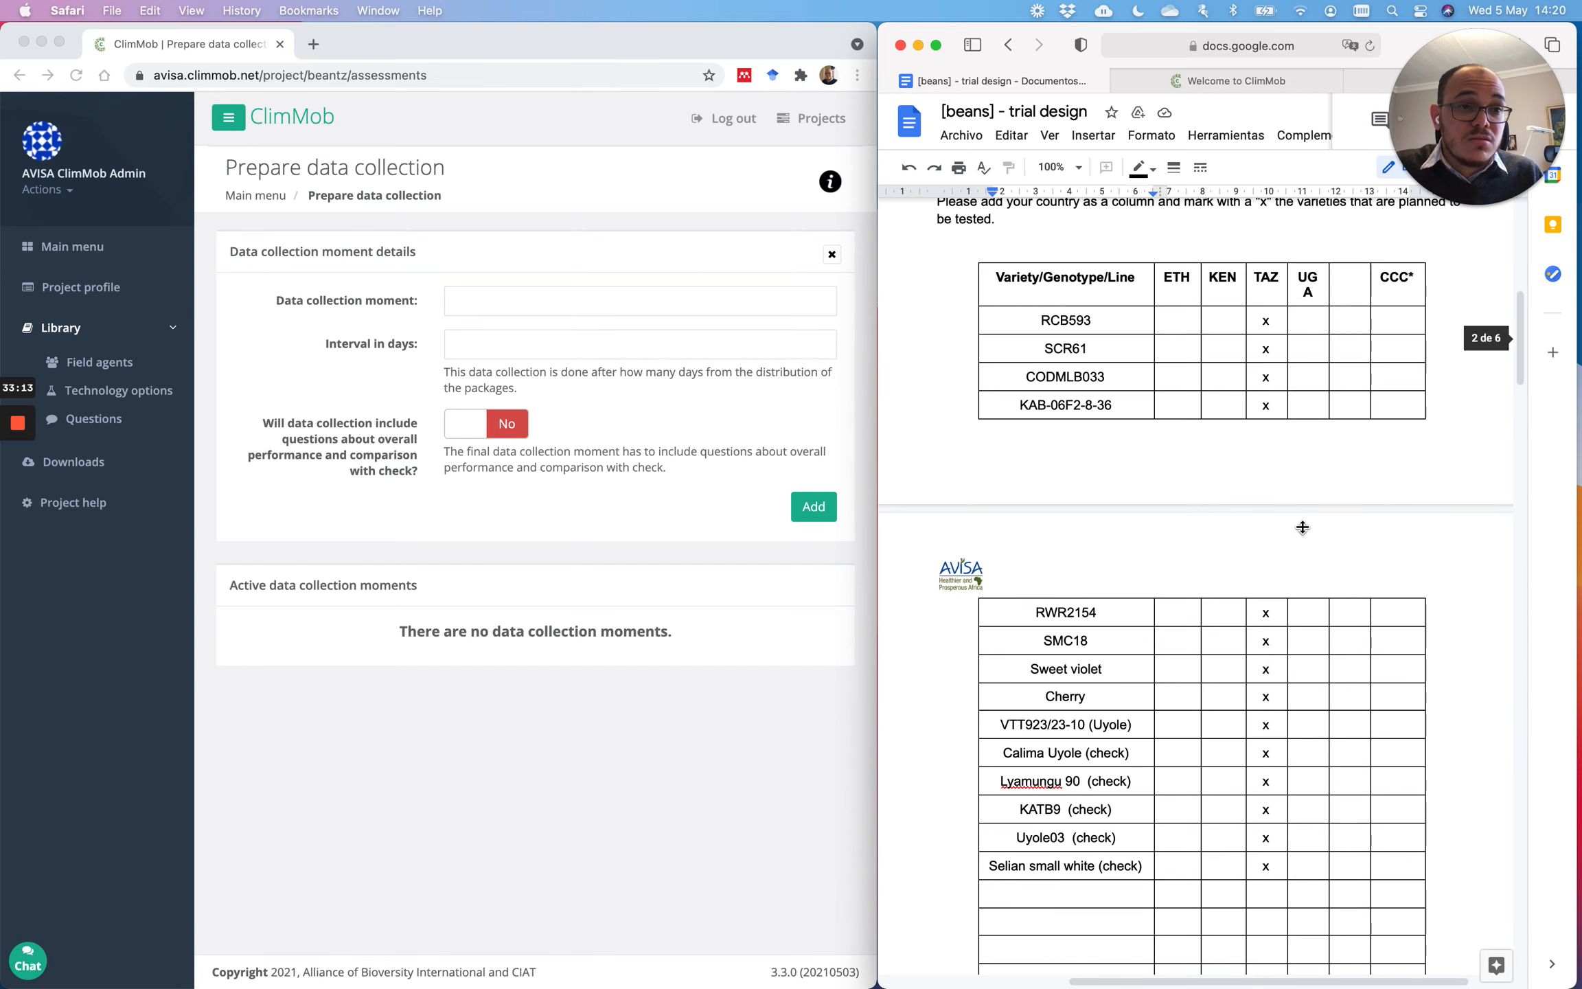
{"action": "scroll", "coordinate": [1302, 527], "scroll_direction": "down", "scroll_amount": 20}
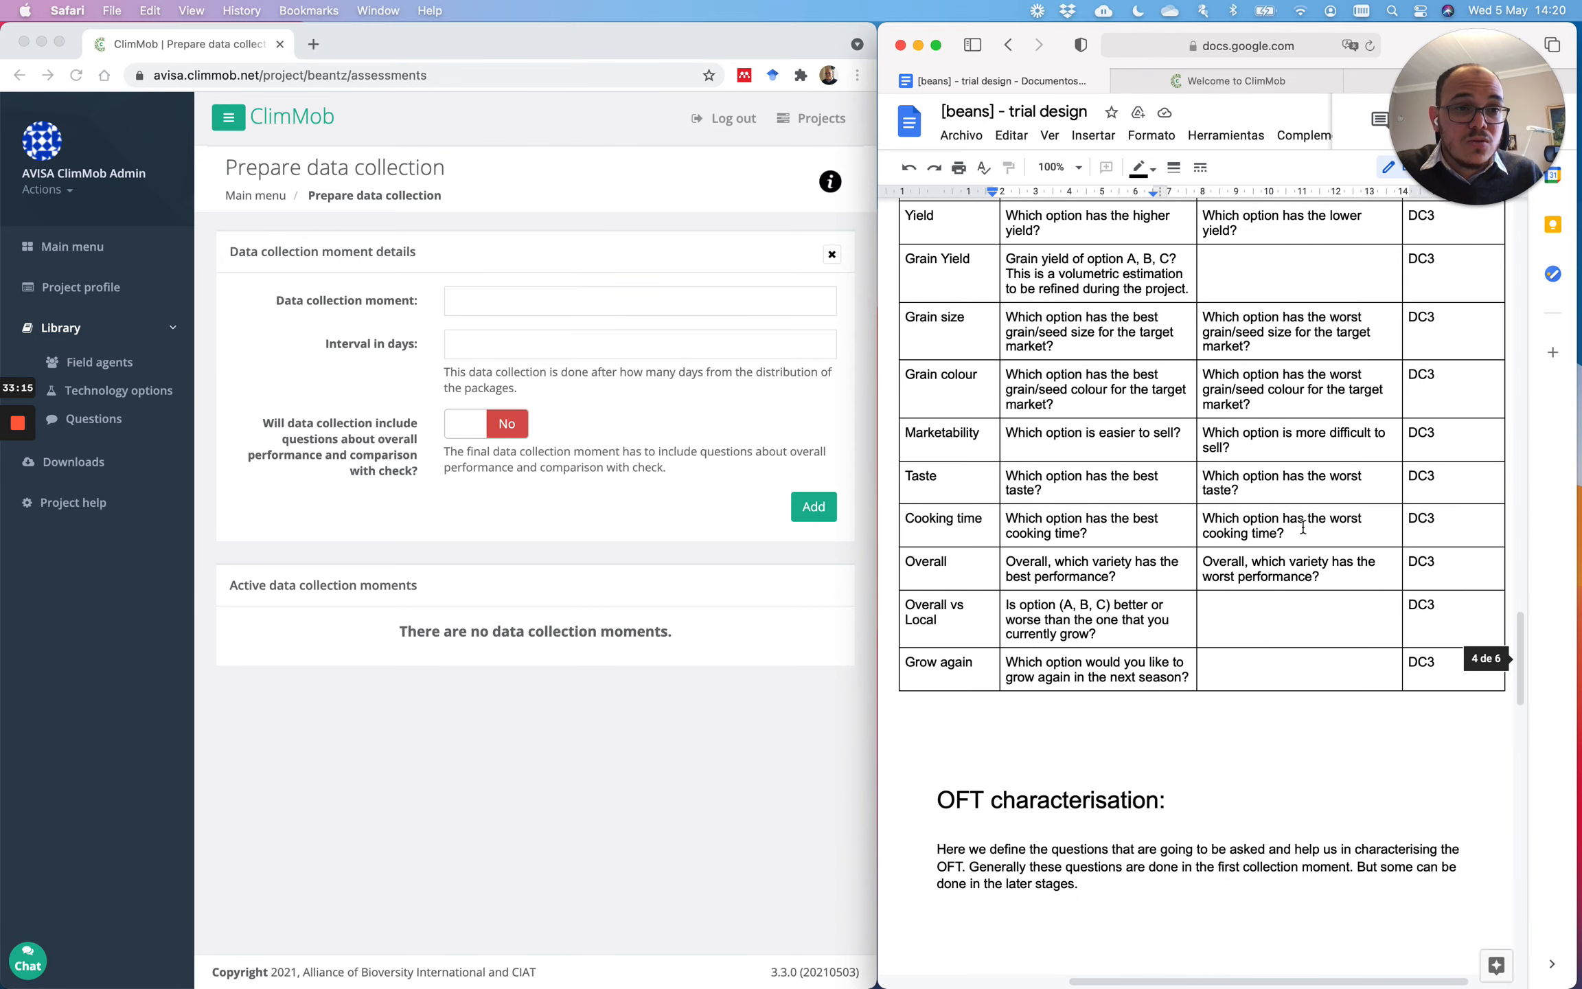
{"action": "scroll", "coordinate": [1303, 527], "scroll_direction": "down", "scroll_amount": 7}
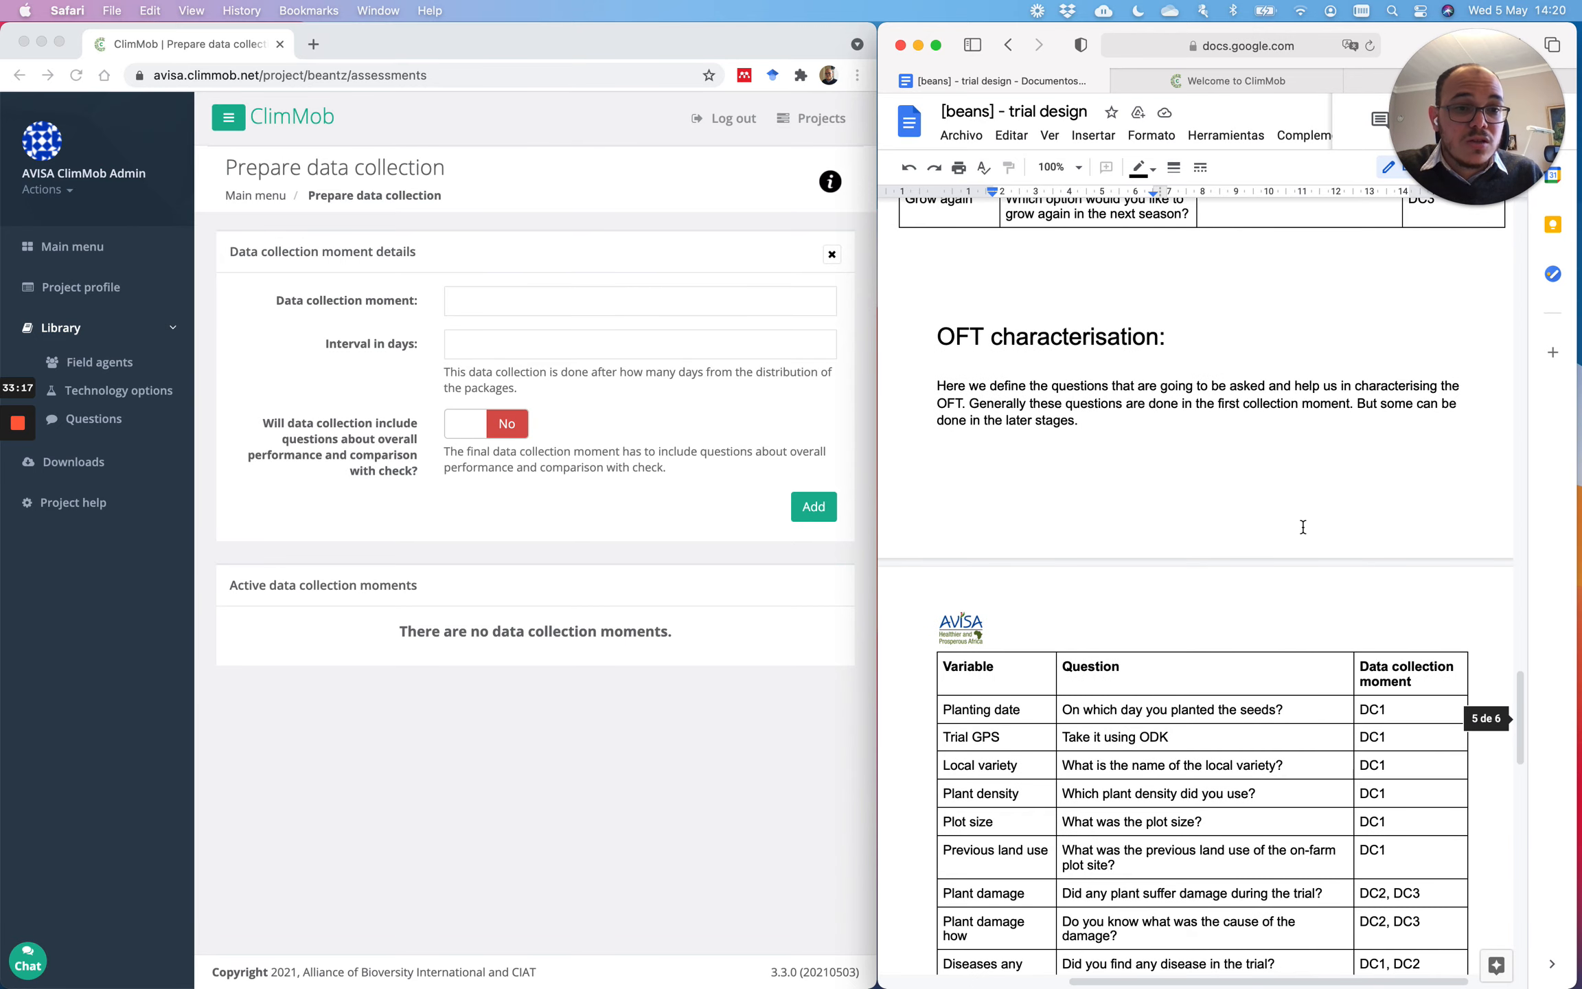
{"action": "scroll", "coordinate": [1303, 528], "scroll_direction": "down", "scroll_amount": 10}
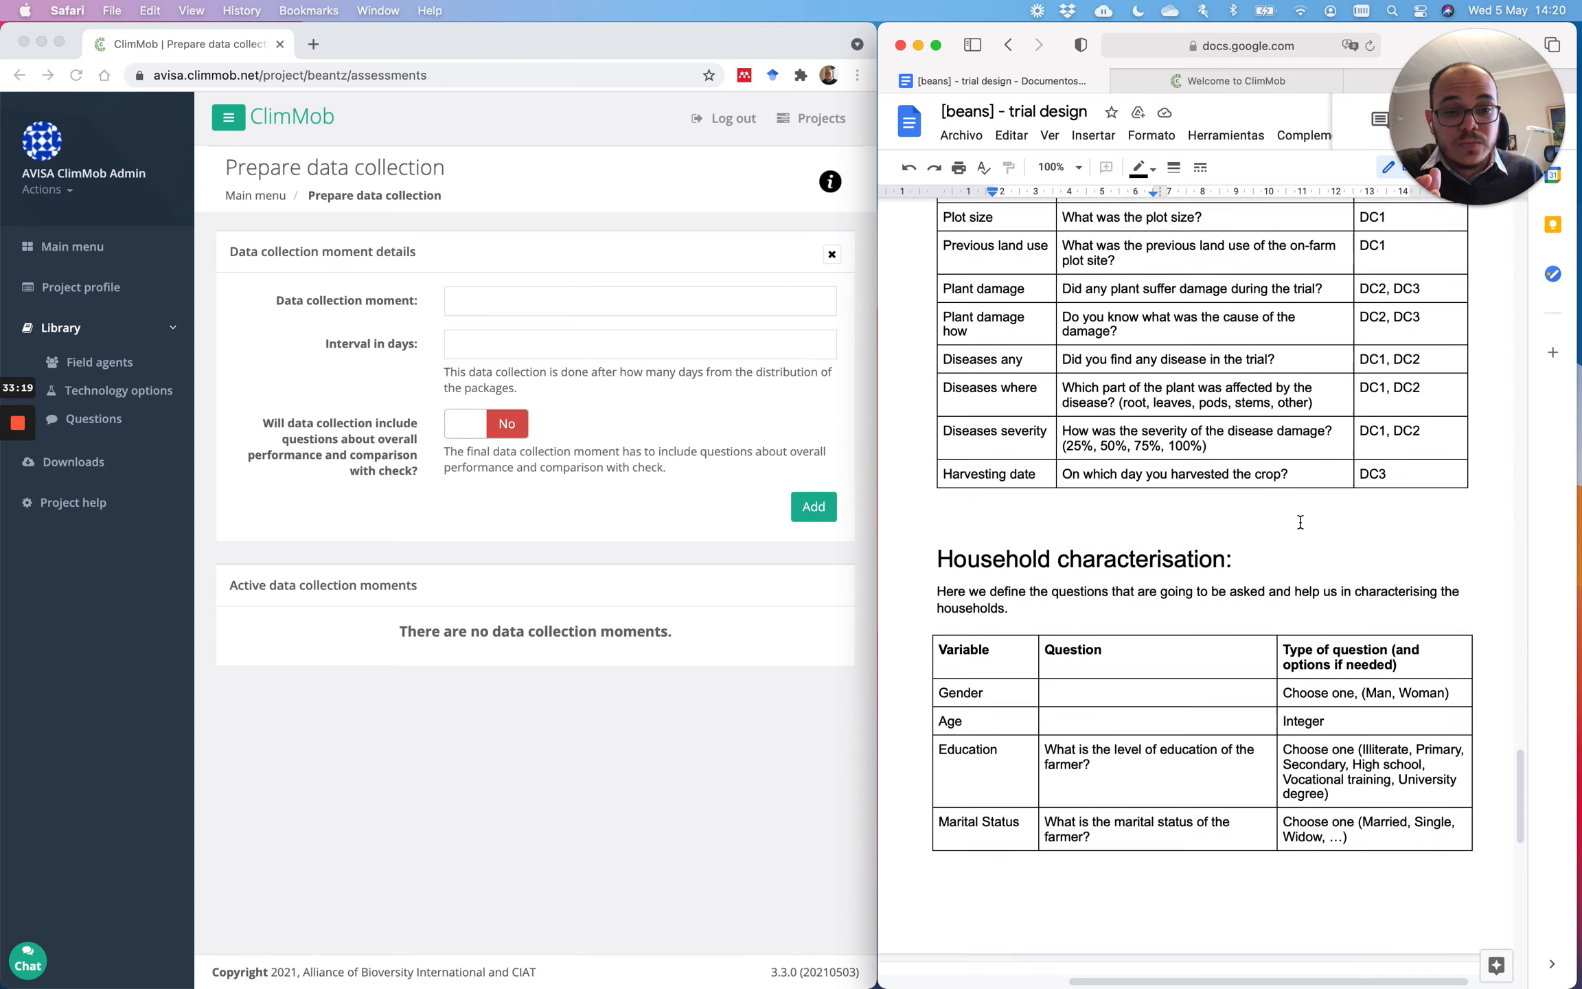
{"action": "scroll", "coordinate": [1300, 522], "scroll_direction": "up", "scroll_amount": 5}
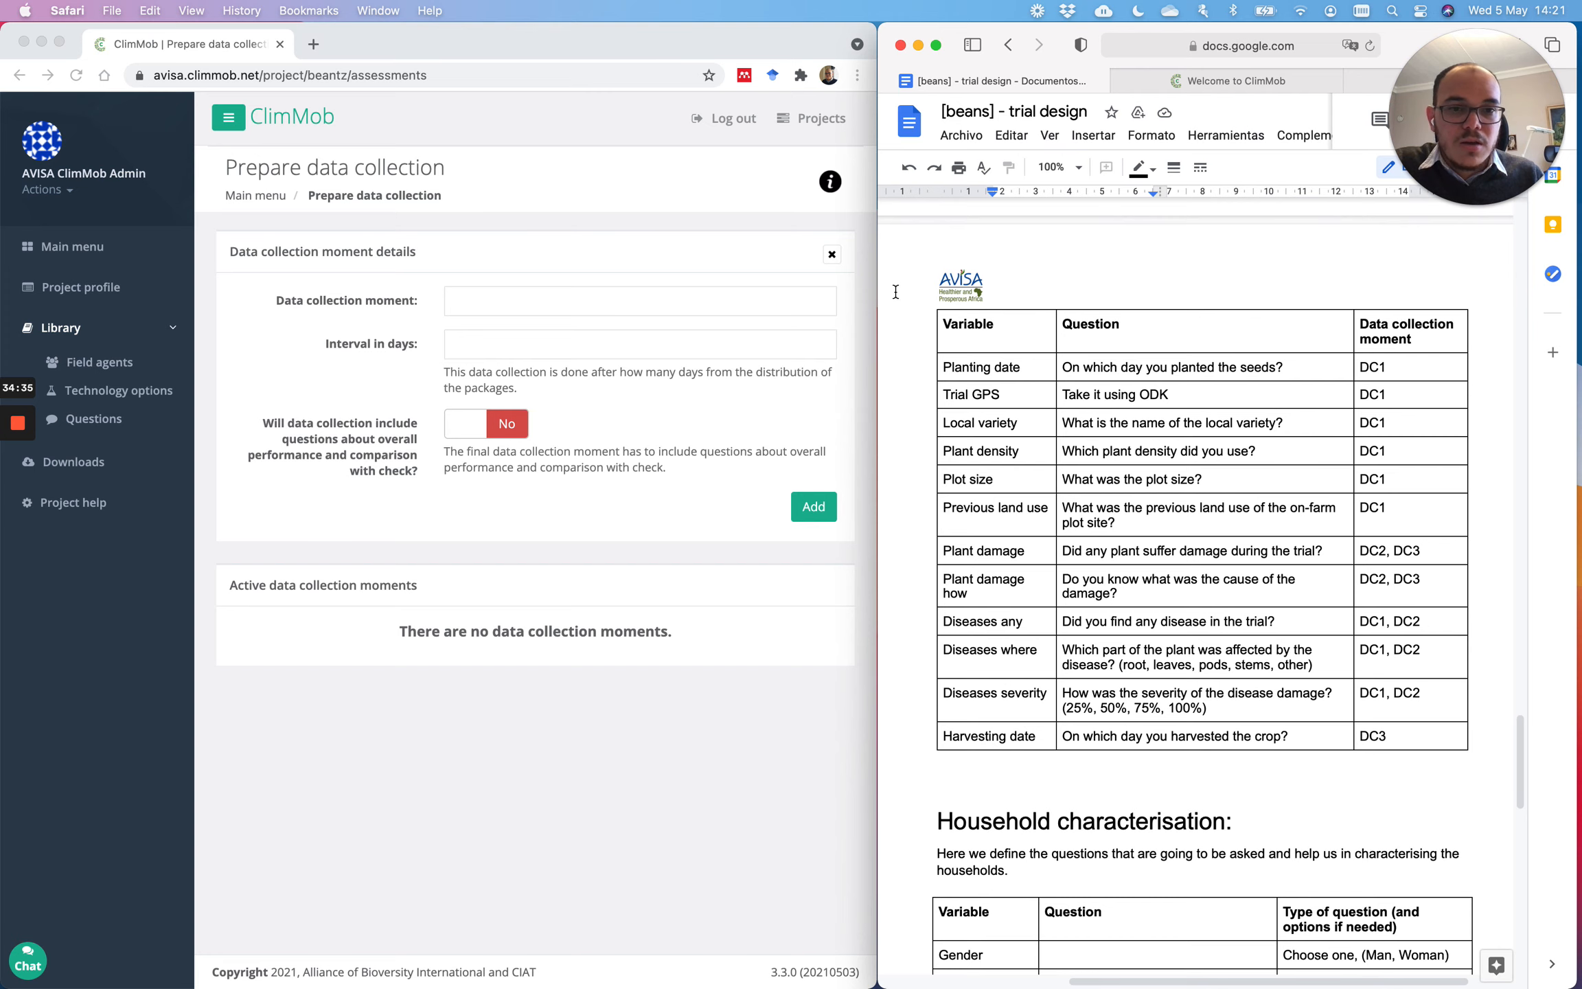
Step: Scroll back up to Common traits showing DC1 at 10-15, DC2 at 30-40 and DC3 at 60-90 days
{"action": "scroll", "coordinate": [1030, 316], "scroll_direction": "up", "scroll_amount": 20}
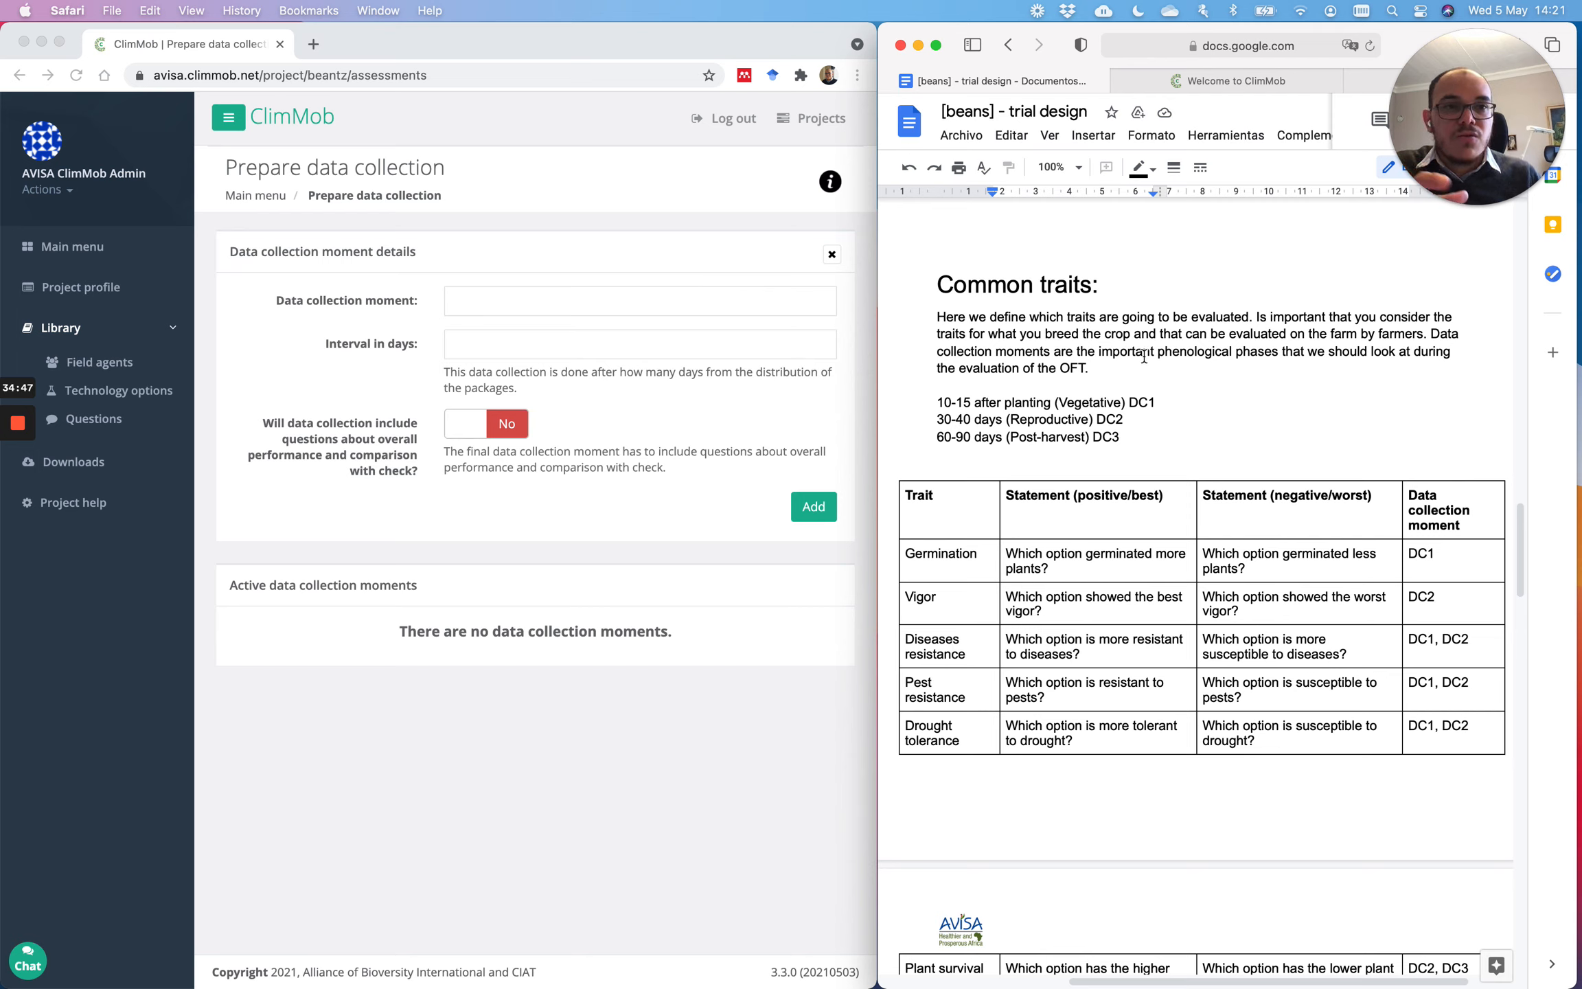
Step: Enter 'Vegetative' as the moment name with a 10-day interval and add it
{"action": "left_click", "coordinate": [507, 304]}
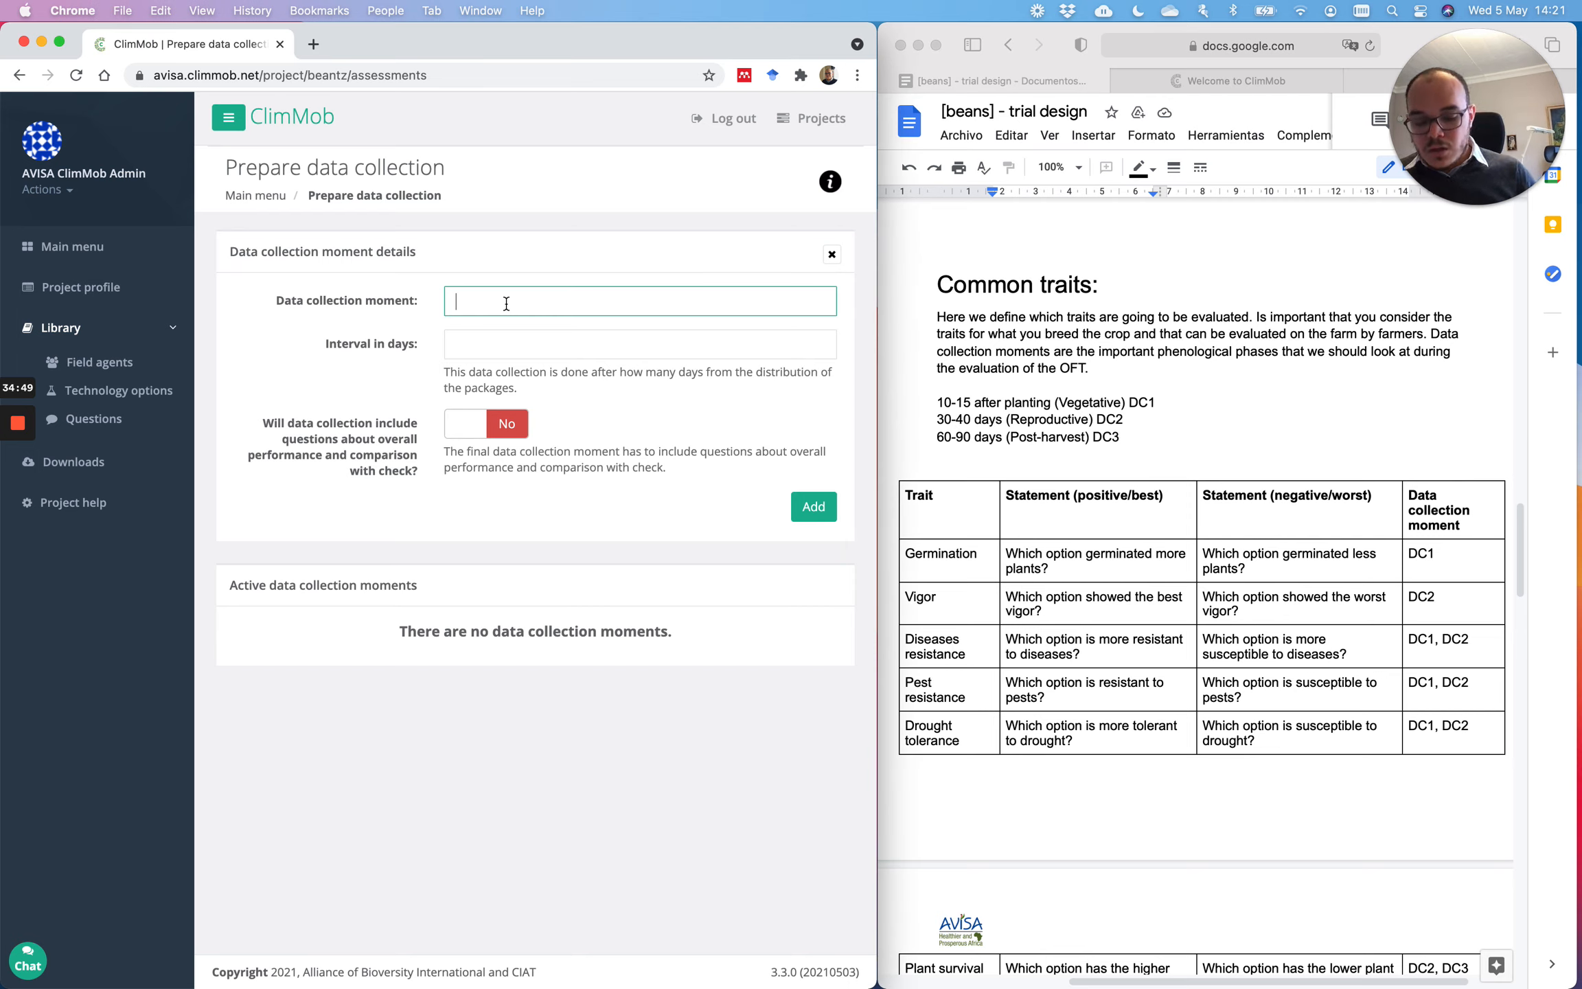
{"action": "type", "text": "Vege"}
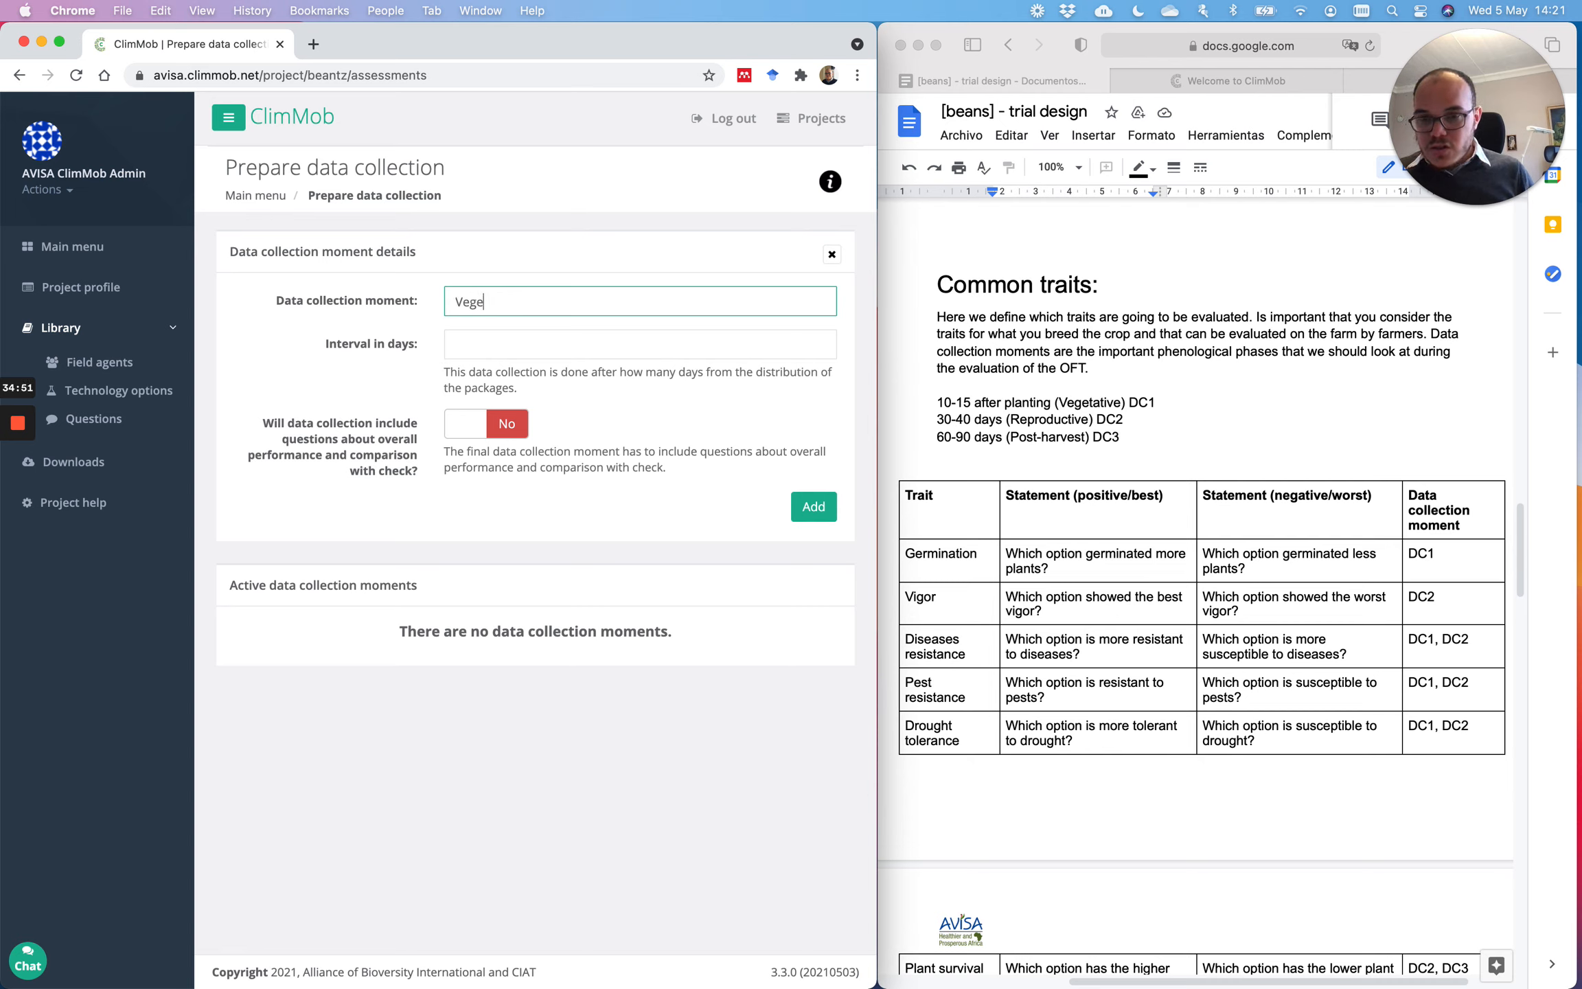
{"action": "type", "text": "tative"}
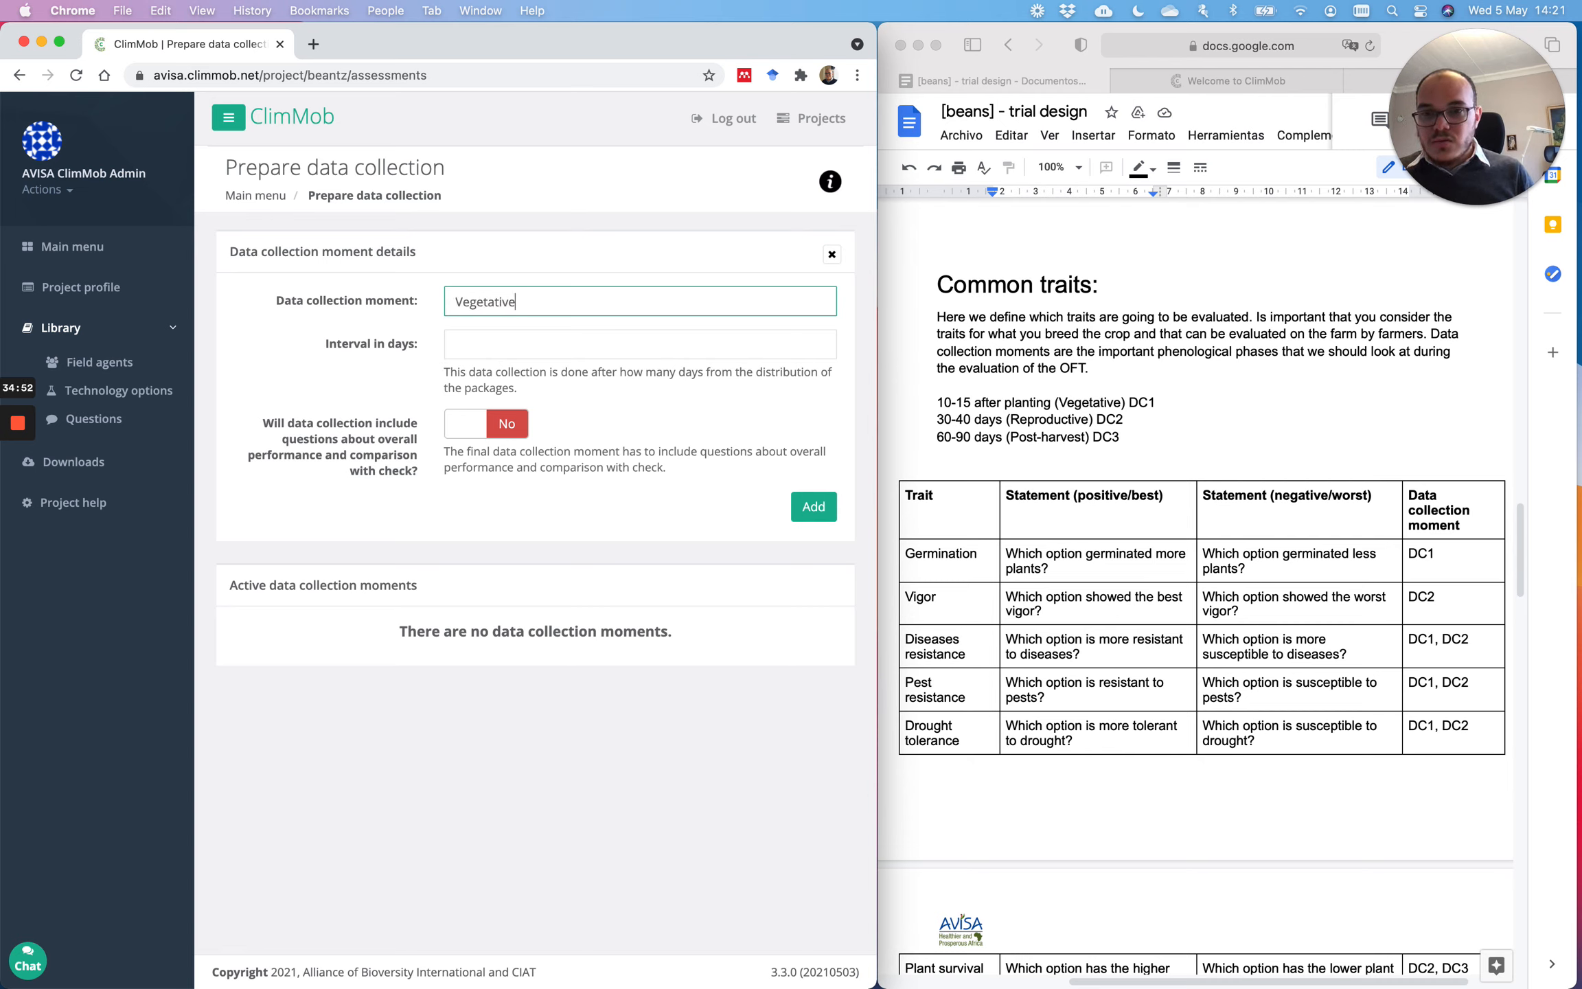
{"action": "left_click", "coordinate": [1059, 403]}
{"action": "left_click_drag", "start_coordinate": [1059, 403], "coordinate": [1122, 404]}
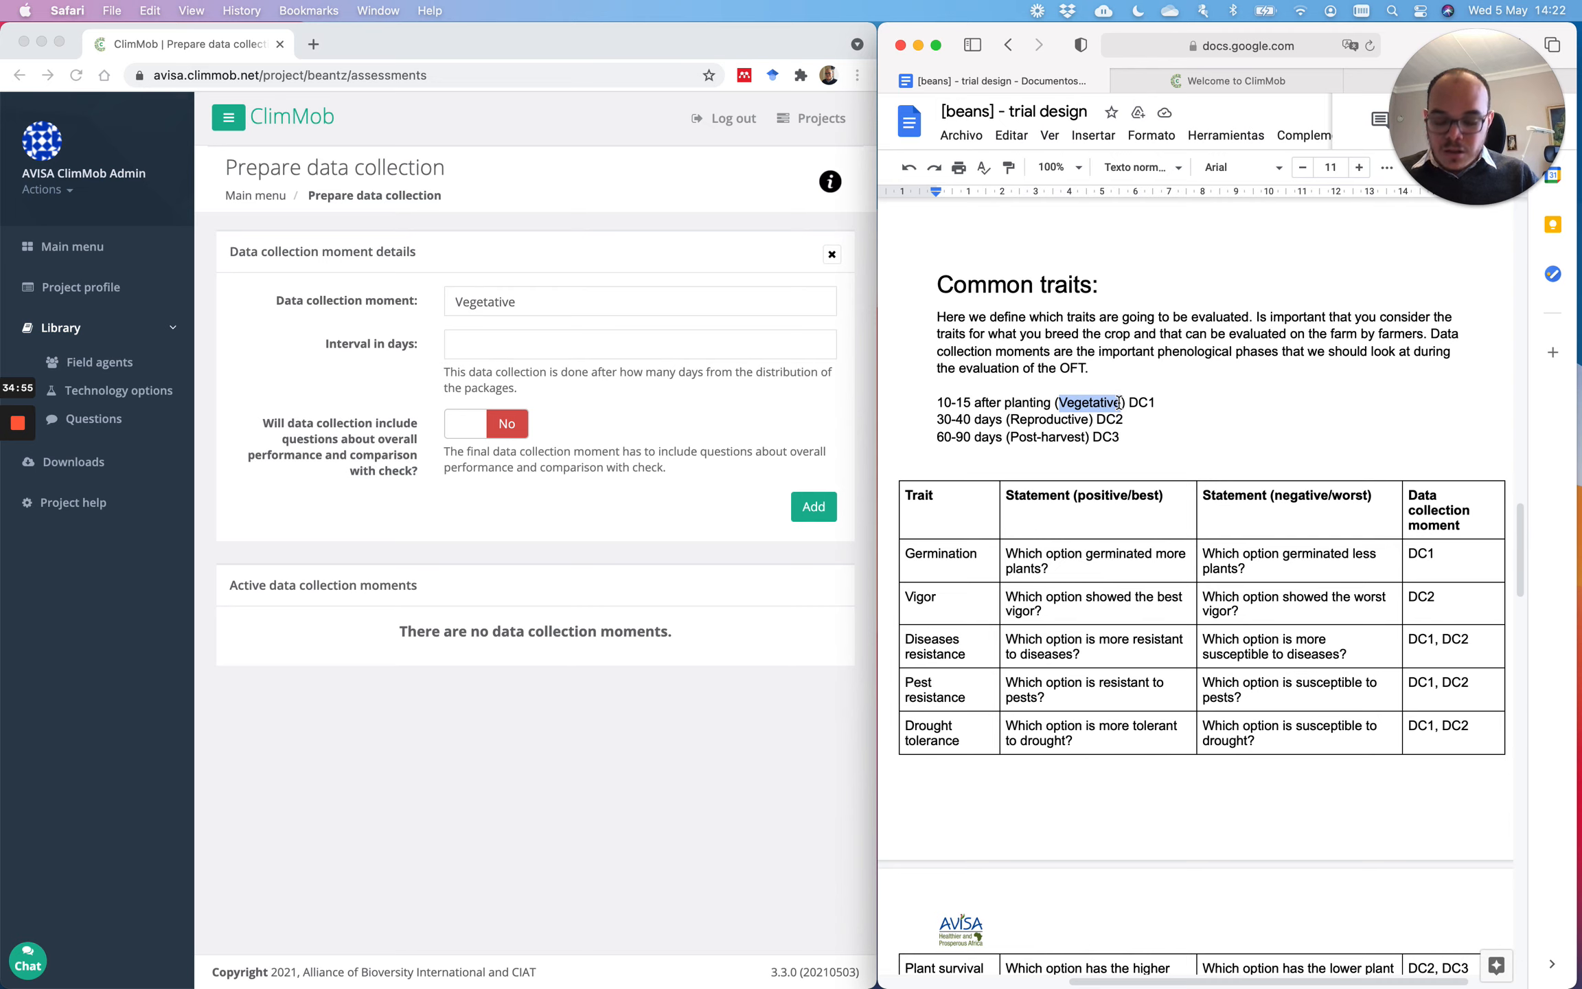
{"action": "left_click", "coordinate": [590, 309]}
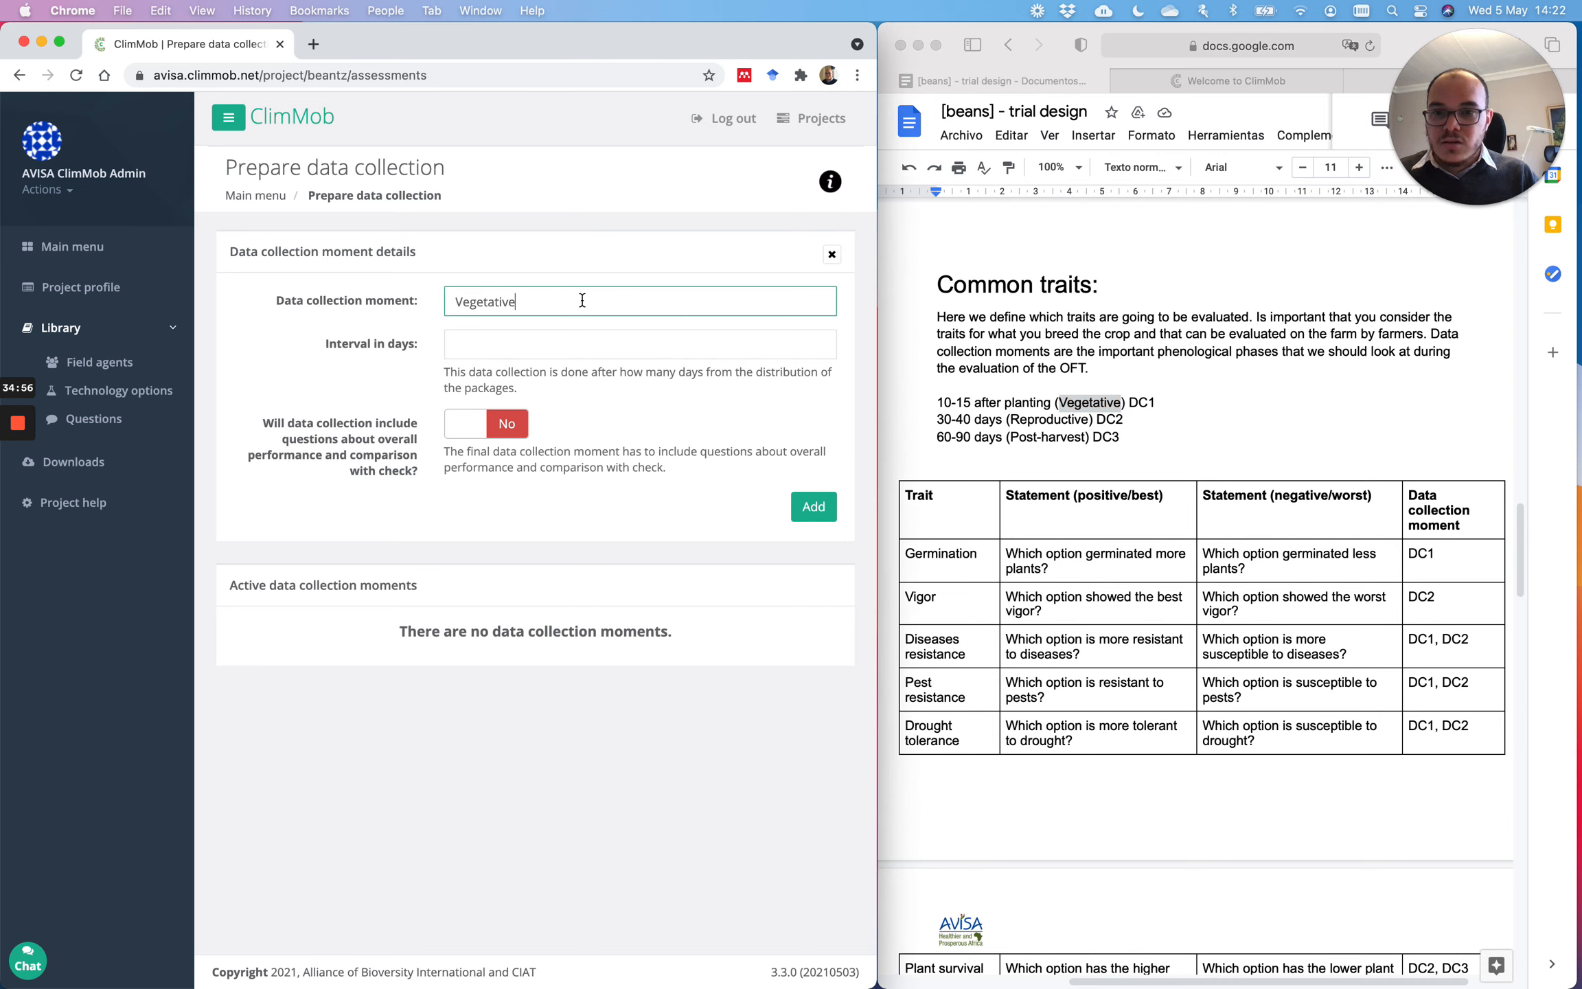
{"action": "left_click", "coordinate": [533, 344]}
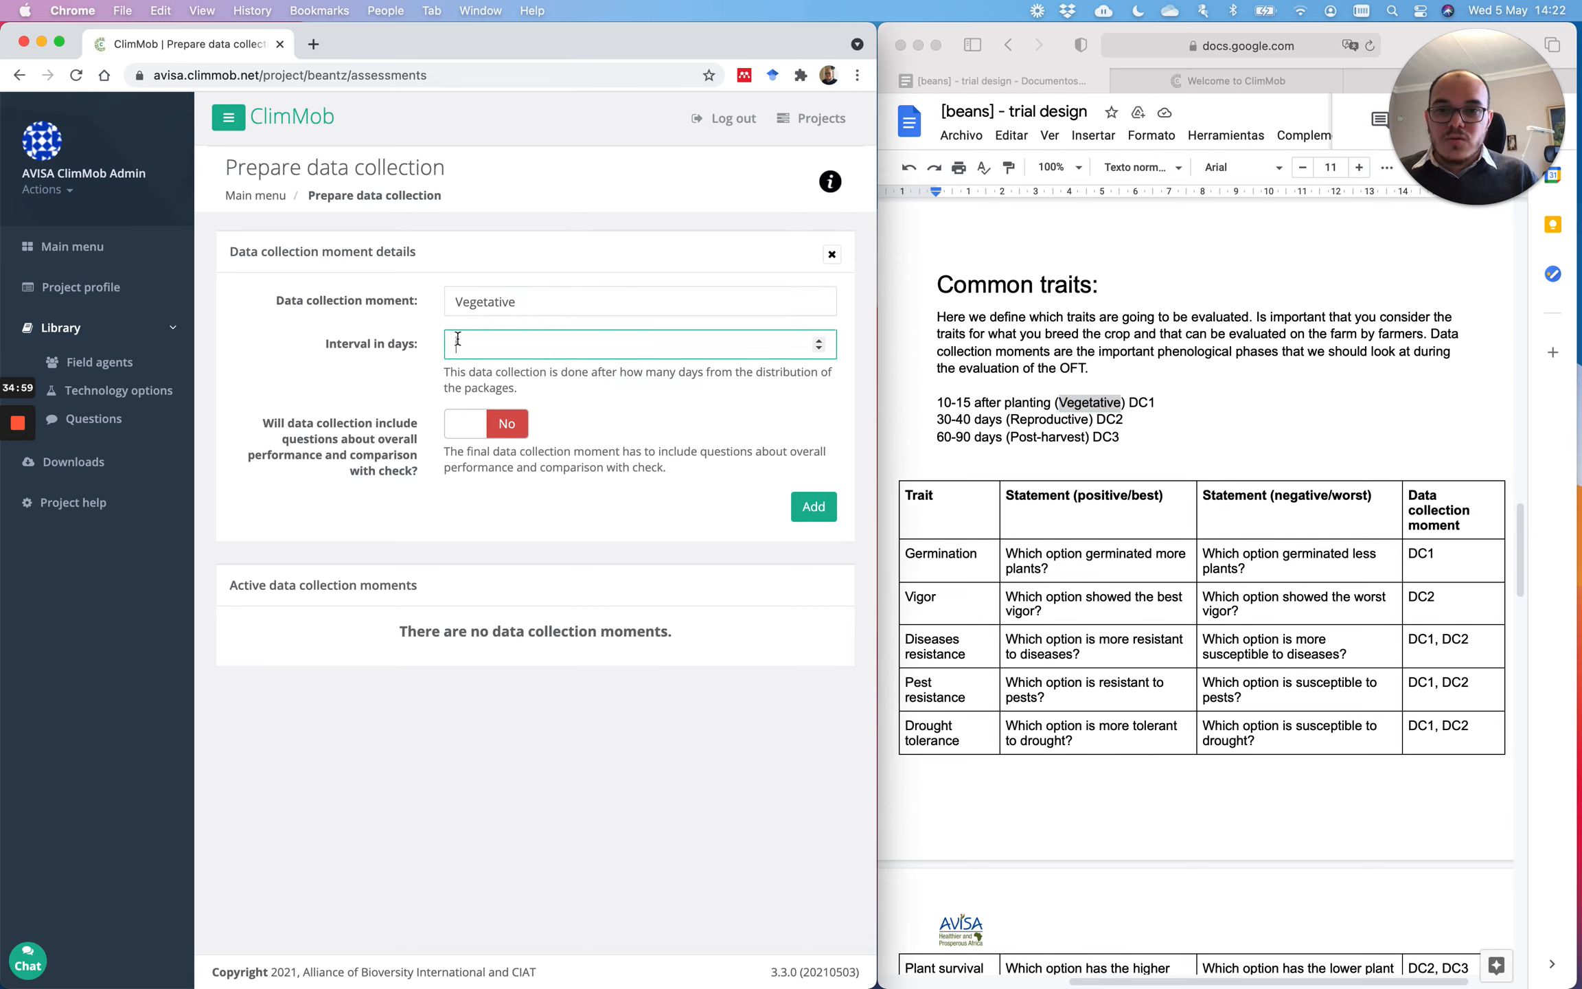
{"action": "type", "text": "1"}
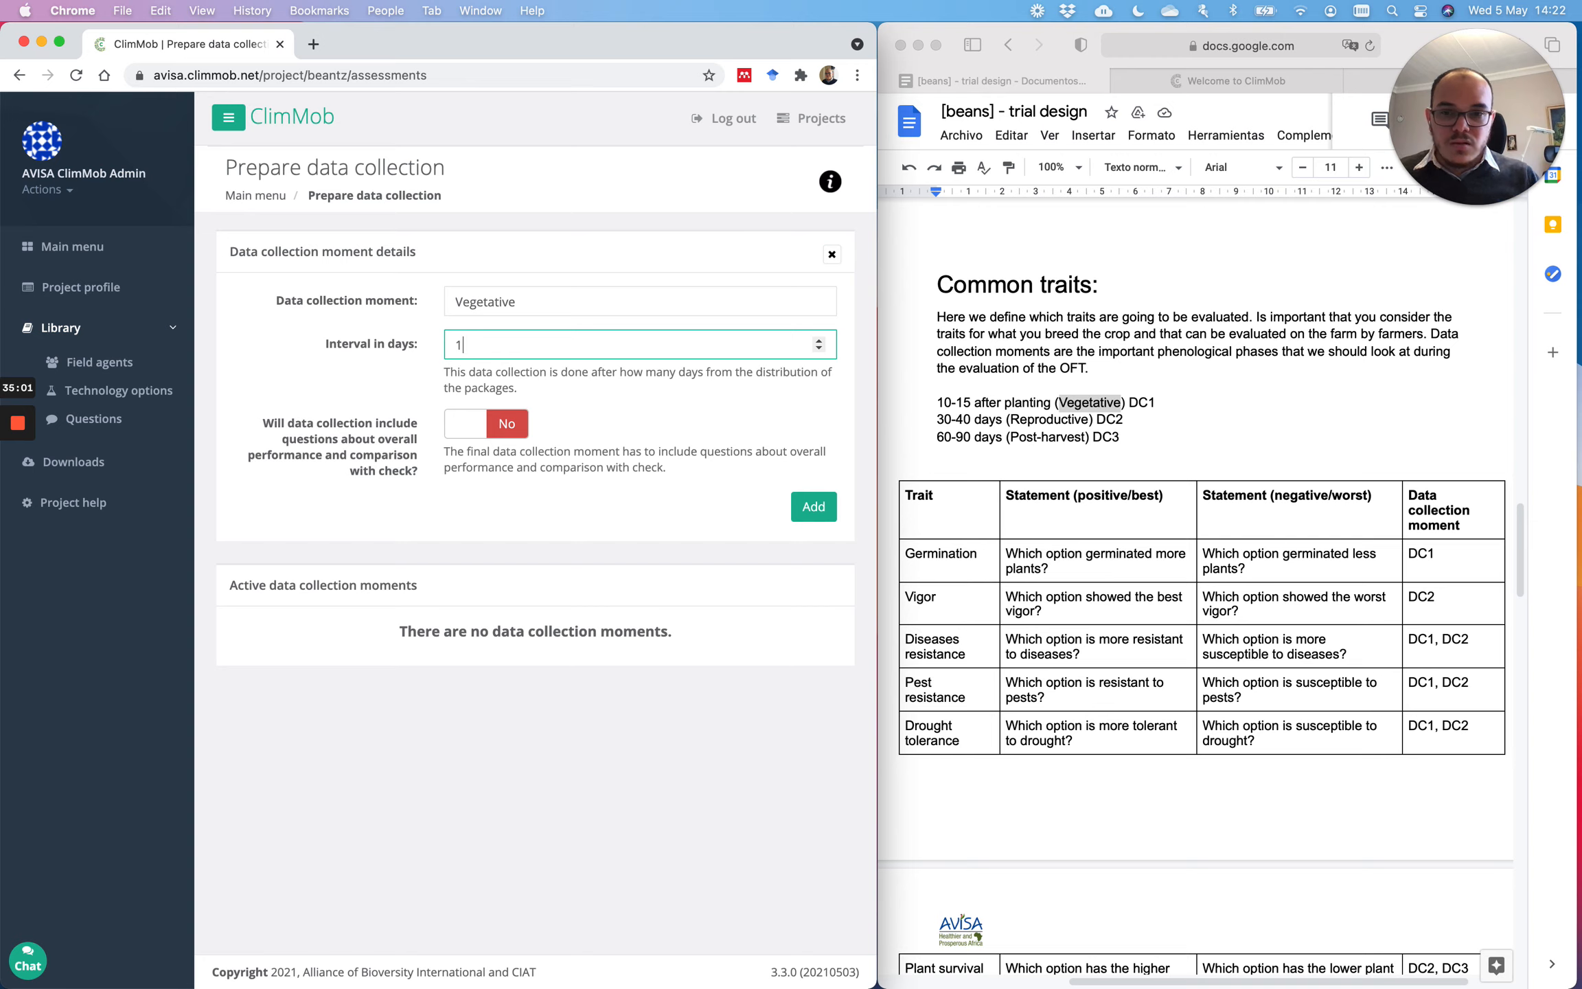
{"action": "type", "text": "50"}
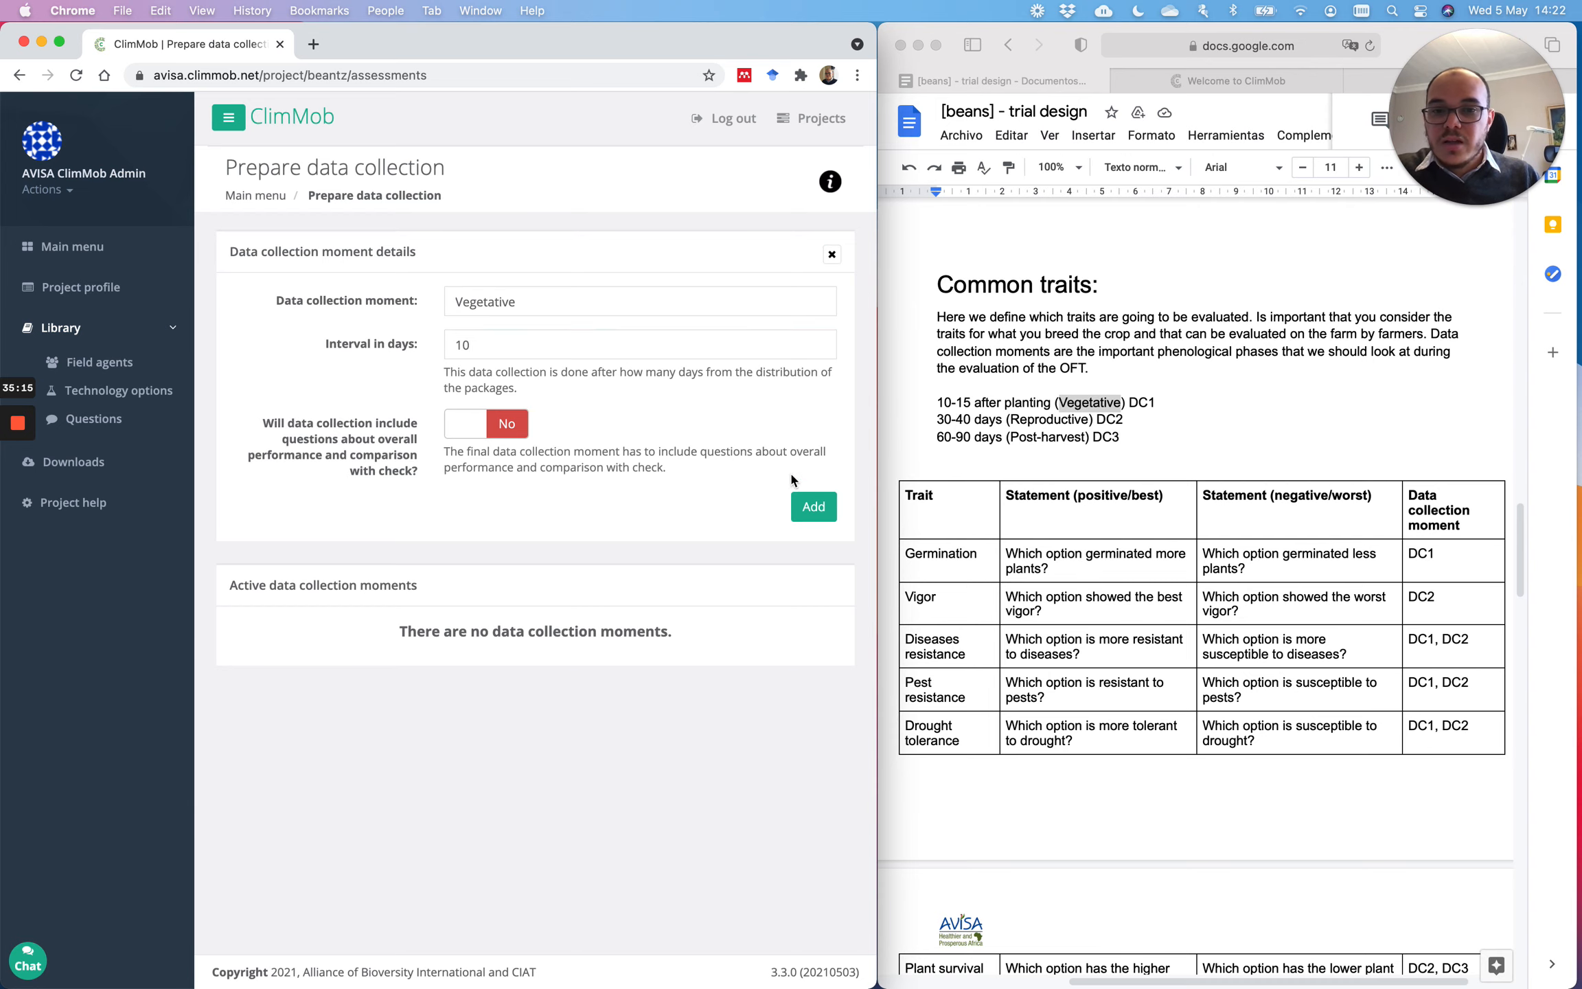
{"action": "left_click", "coordinate": [805, 506]}
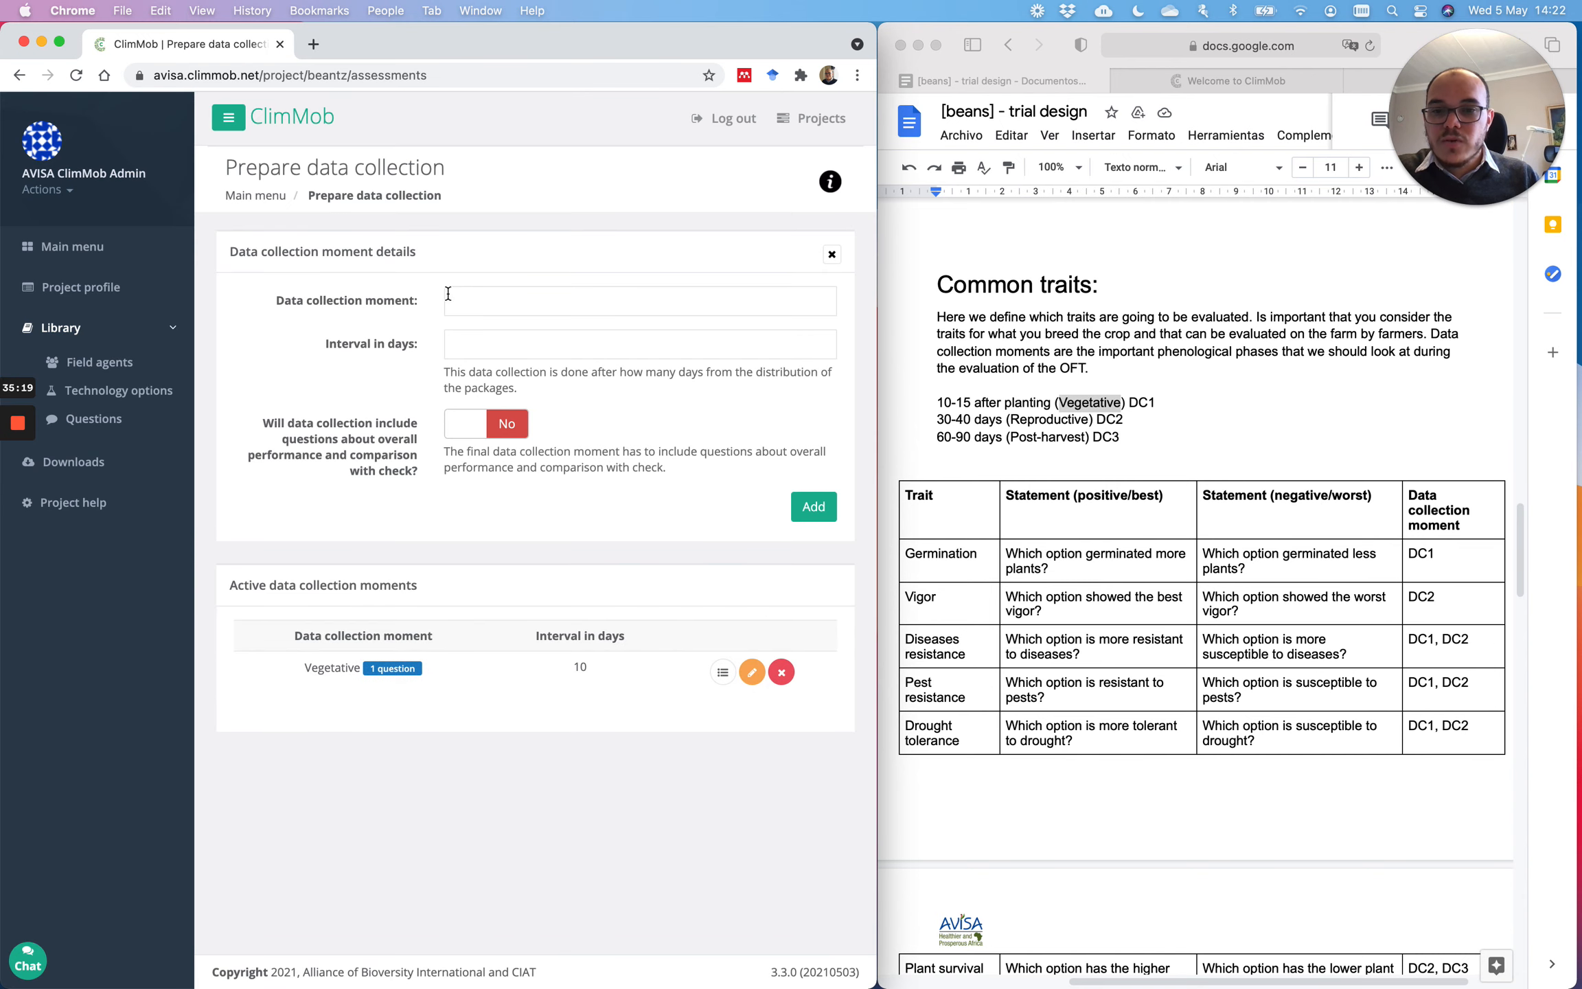
Step: Add the Reproductive moment, pasted from the trial design, with a 30-day interval
{"action": "left_click", "coordinate": [471, 298]}
{"action": "left_click", "coordinate": [1046, 427]}
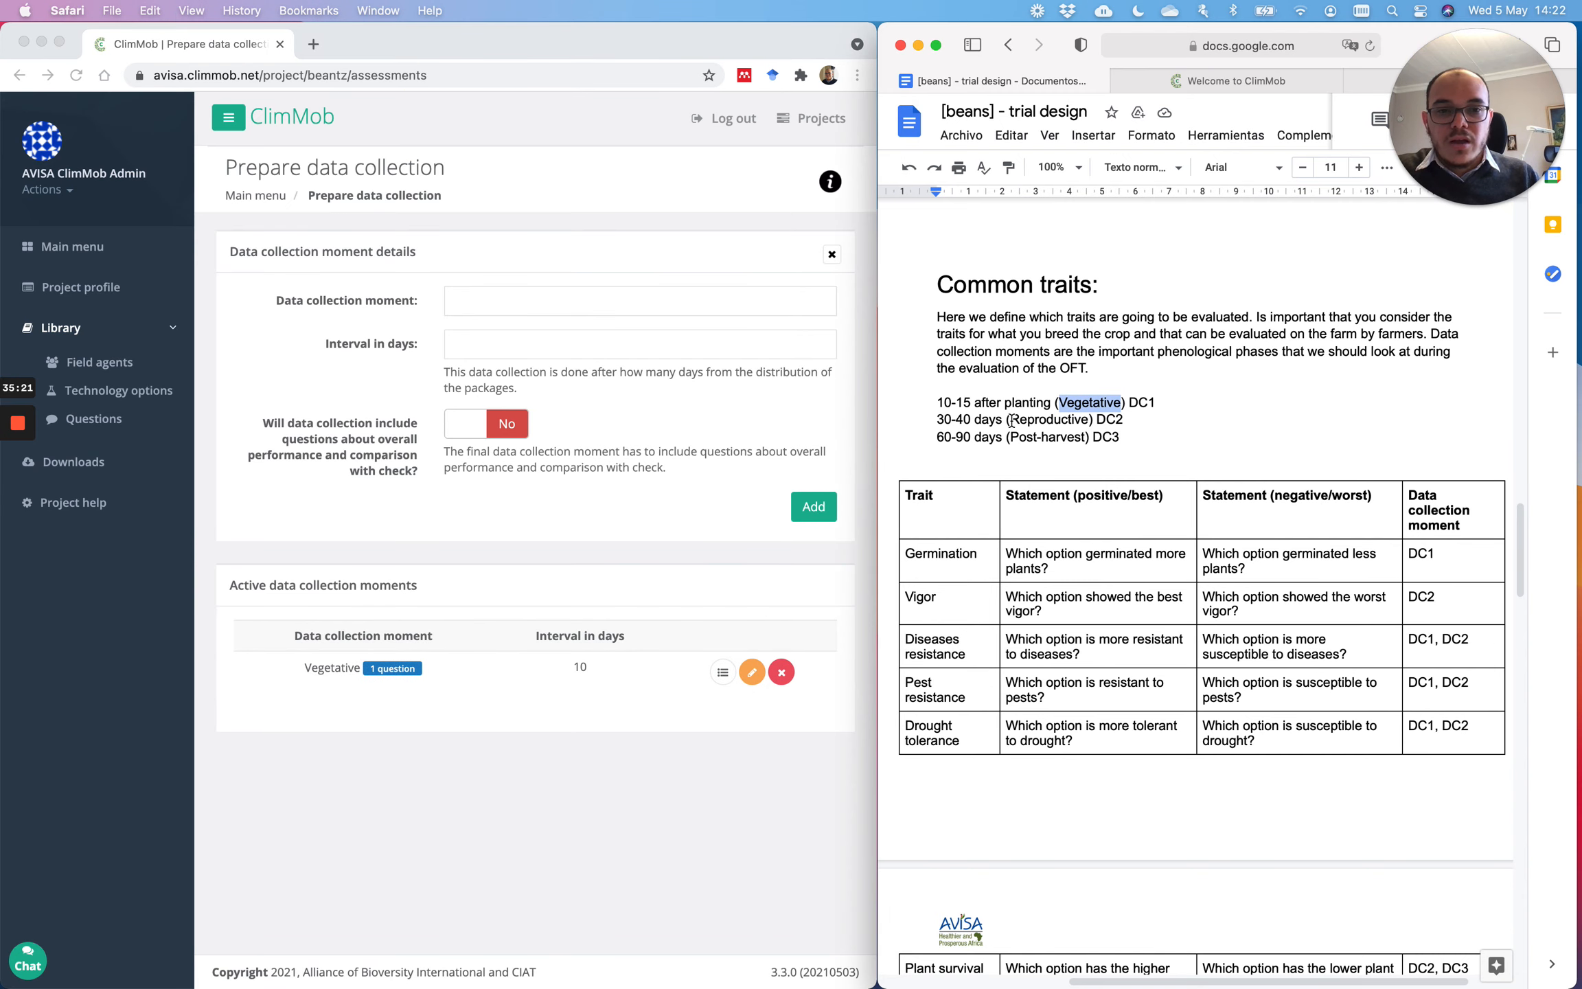
{"action": "left_click_drag", "start_coordinate": [1010, 421], "coordinate": [1089, 421]}
{"action": "key", "text": "super+c"}
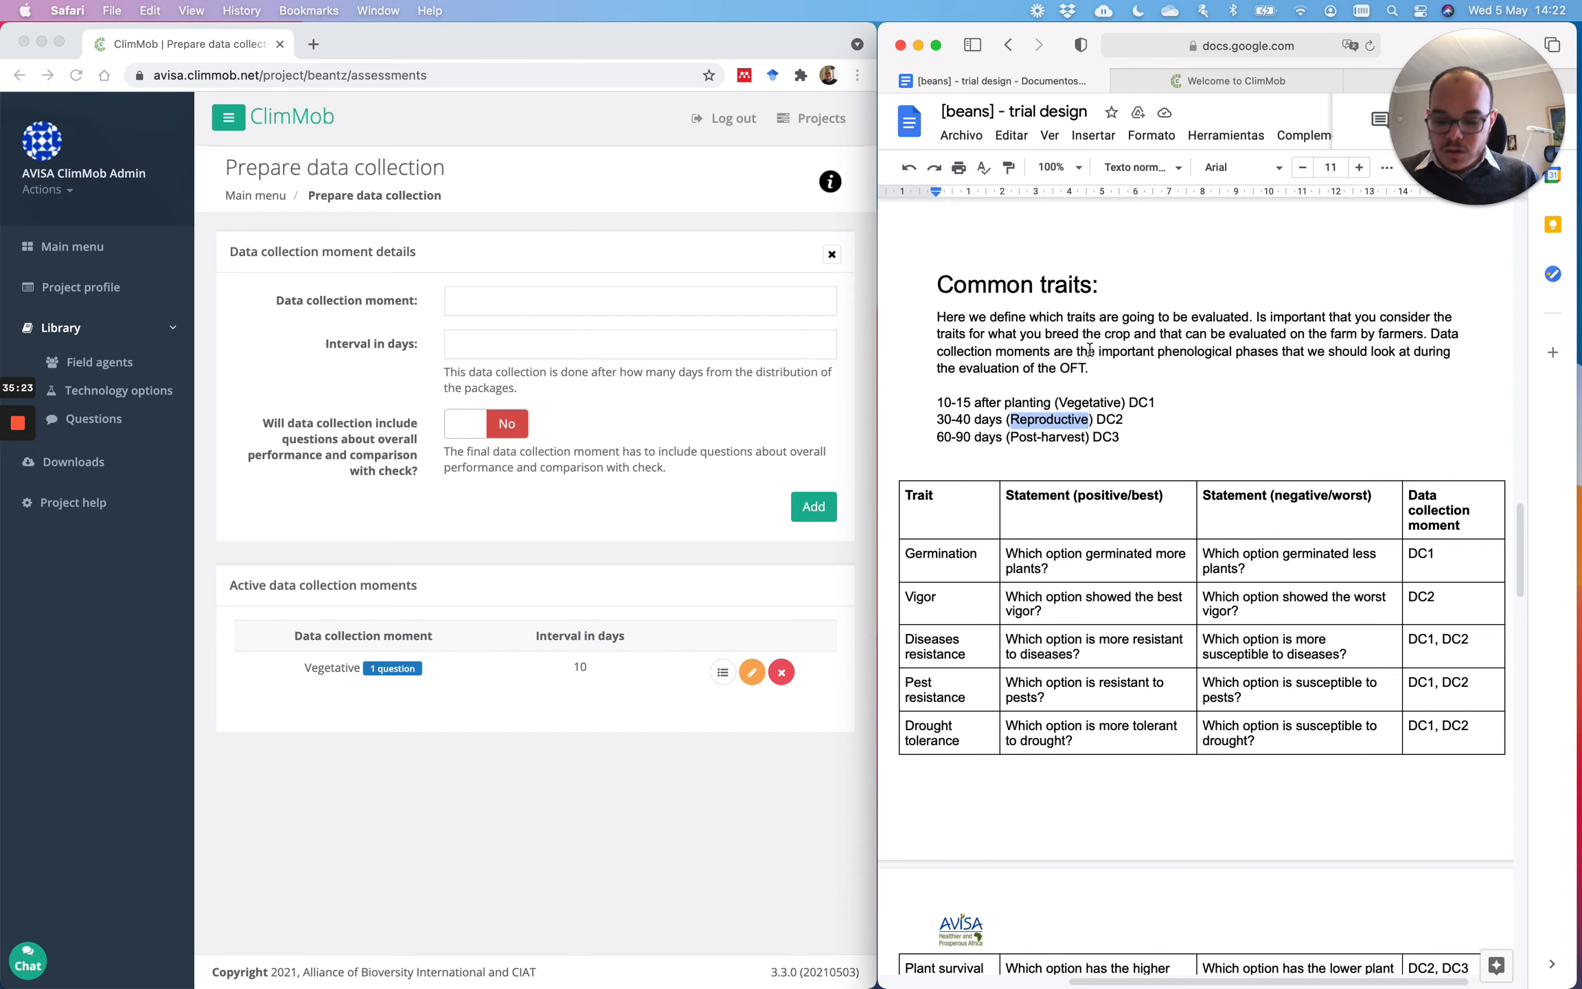
{"action": "left_click", "coordinate": [537, 302]}
{"action": "key", "text": "super+v"}
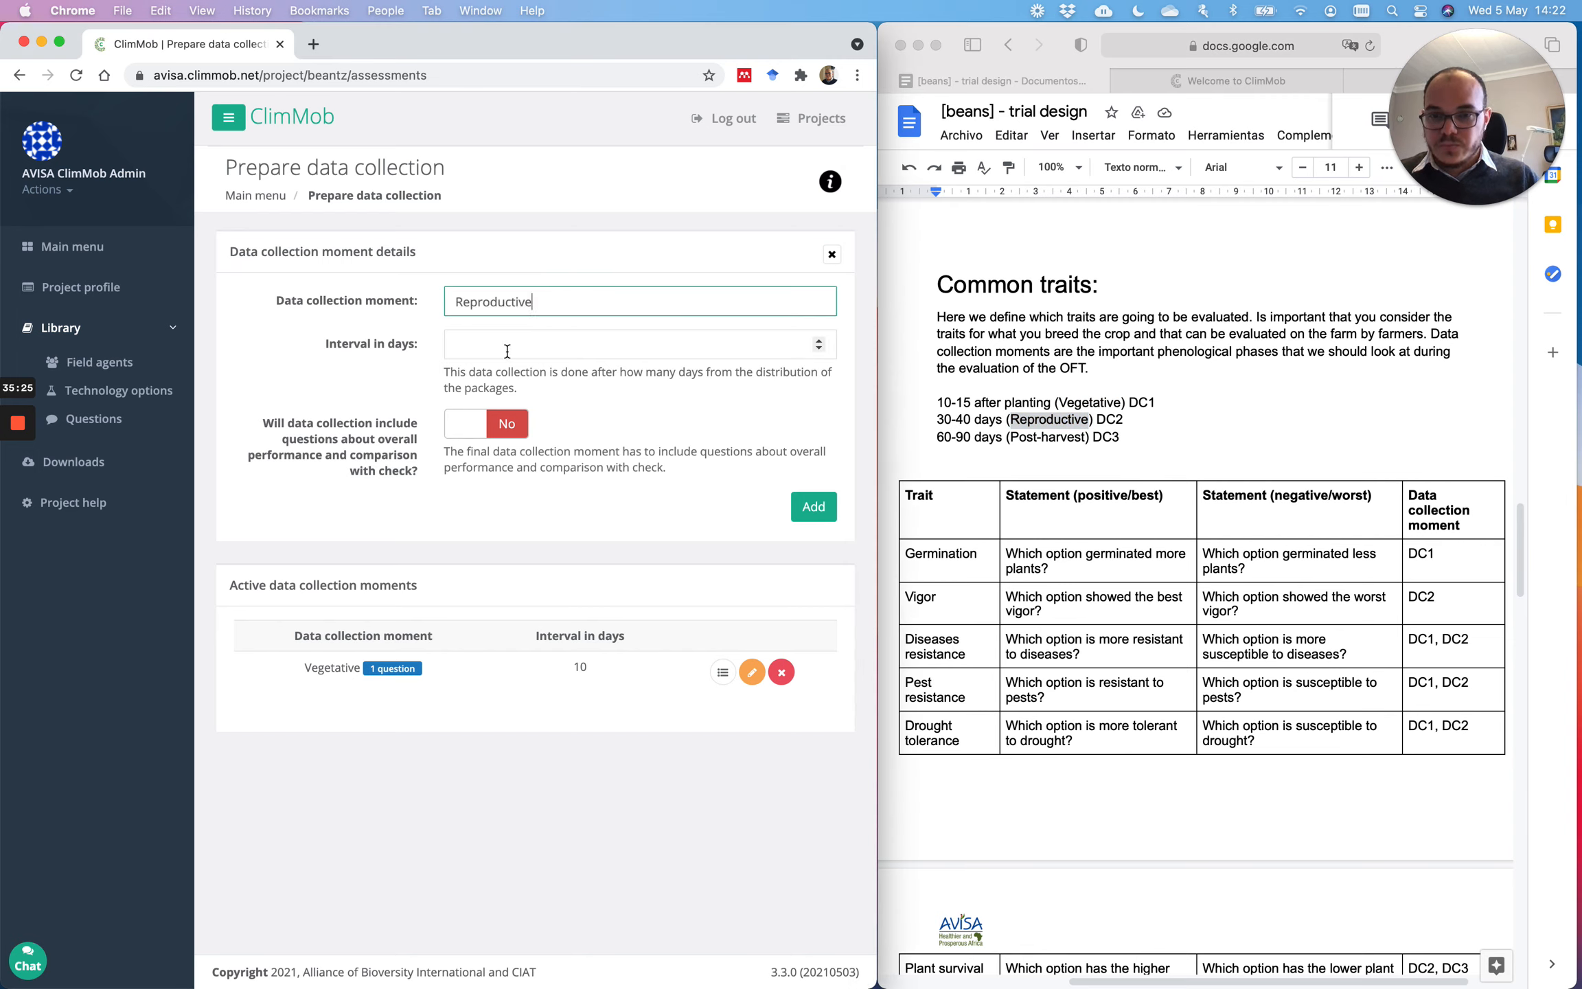
{"action": "left_click", "coordinate": [516, 344]}
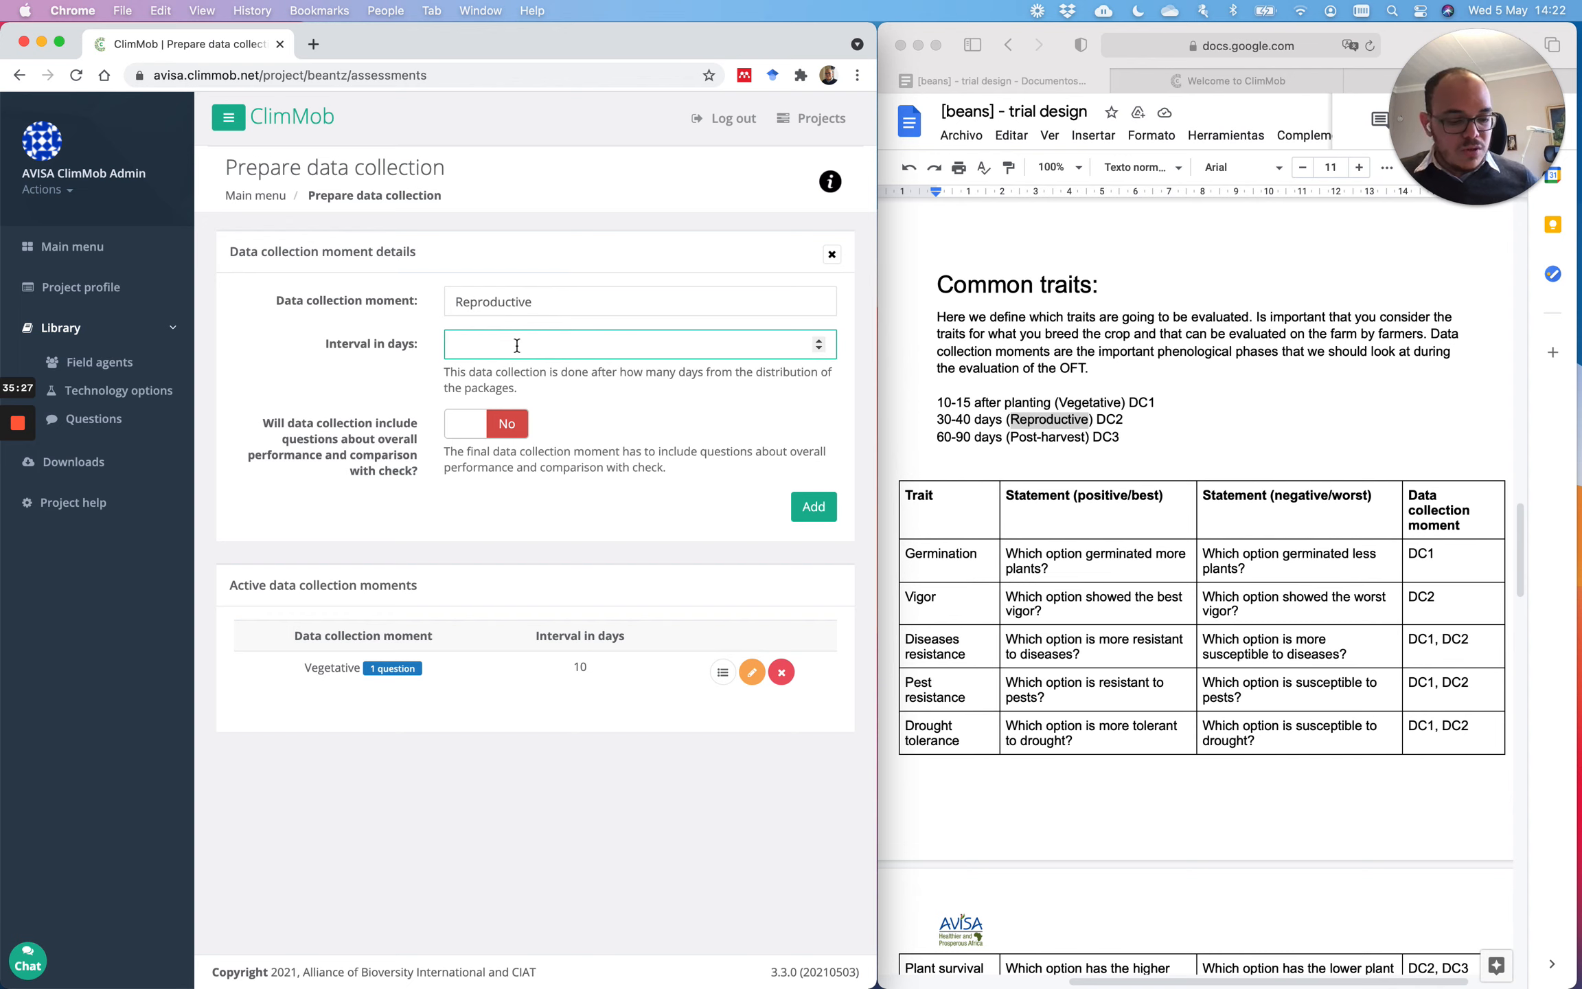
{"action": "type", "text": "30"}
{"action": "left_click", "coordinate": [818, 513]}
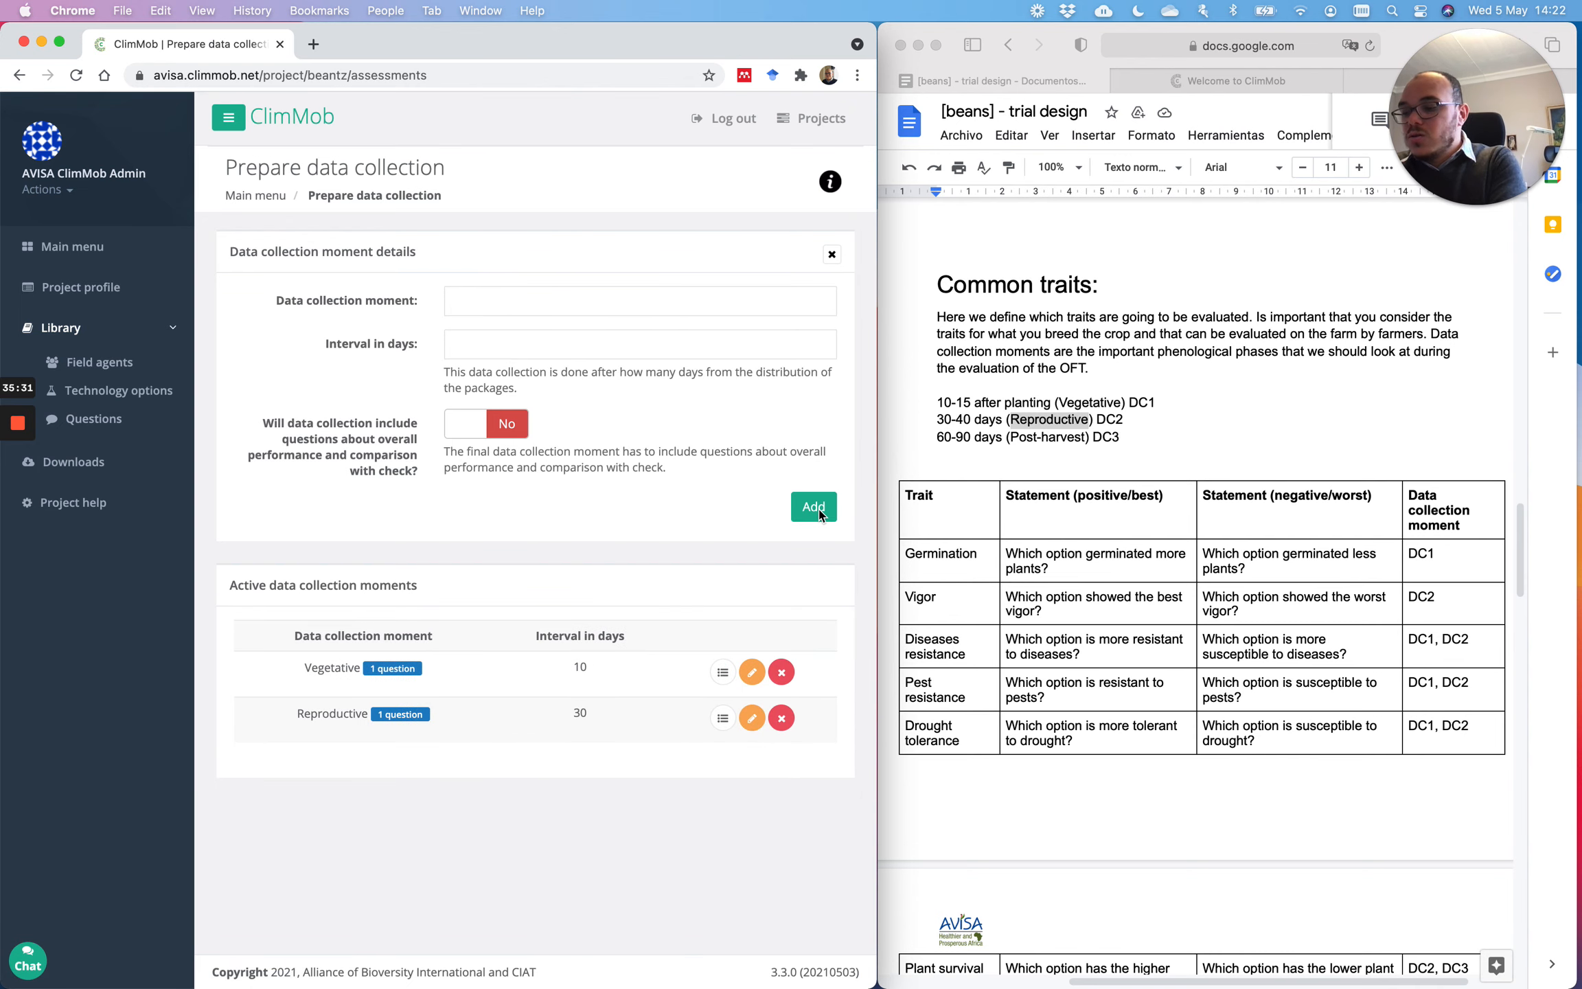
Step: Add the Post-harvest moment, pasted from the trial design, with a 60-day interval
{"action": "left_click", "coordinate": [982, 450]}
{"action": "mouse_move", "coordinate": [1013, 438]}
{"action": "left_mouse_down"}
{"action": "mouse_move", "coordinate": [1090, 438]}
{"action": "mouse_move", "coordinate": [1004, 437]}
{"action": "left_mouse_up"}
{"action": "key", "text": "super+c"}
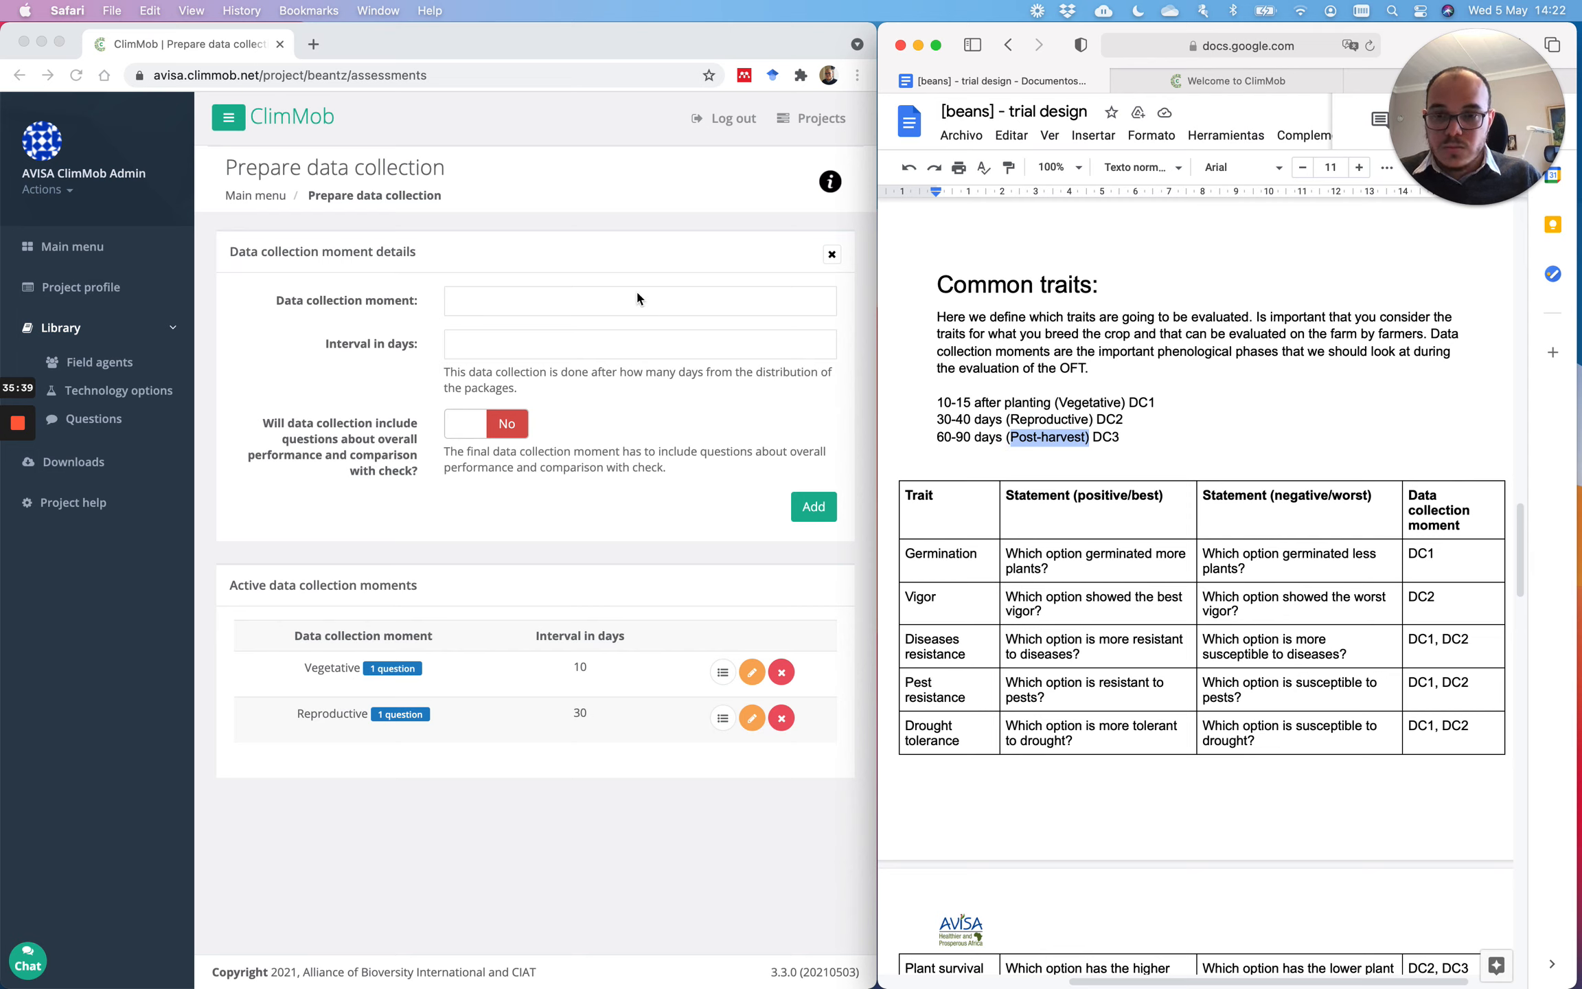
{"action": "left_click", "coordinate": [588, 290]}
{"action": "left_click", "coordinate": [570, 302]}
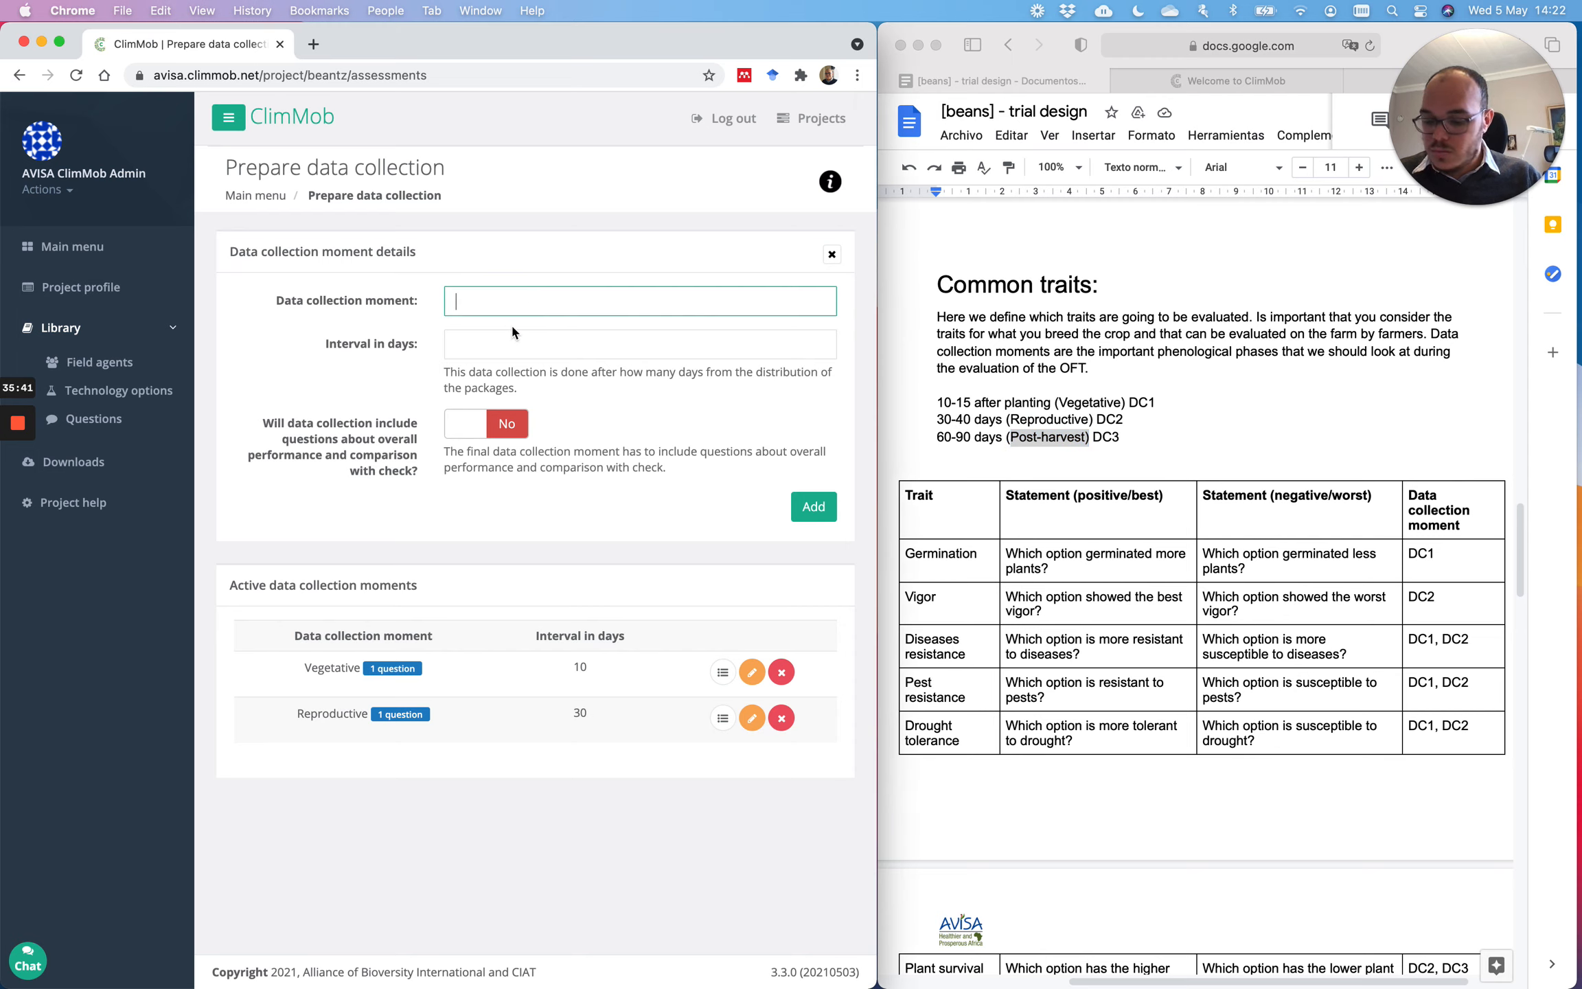
{"action": "key", "text": "super+v"}
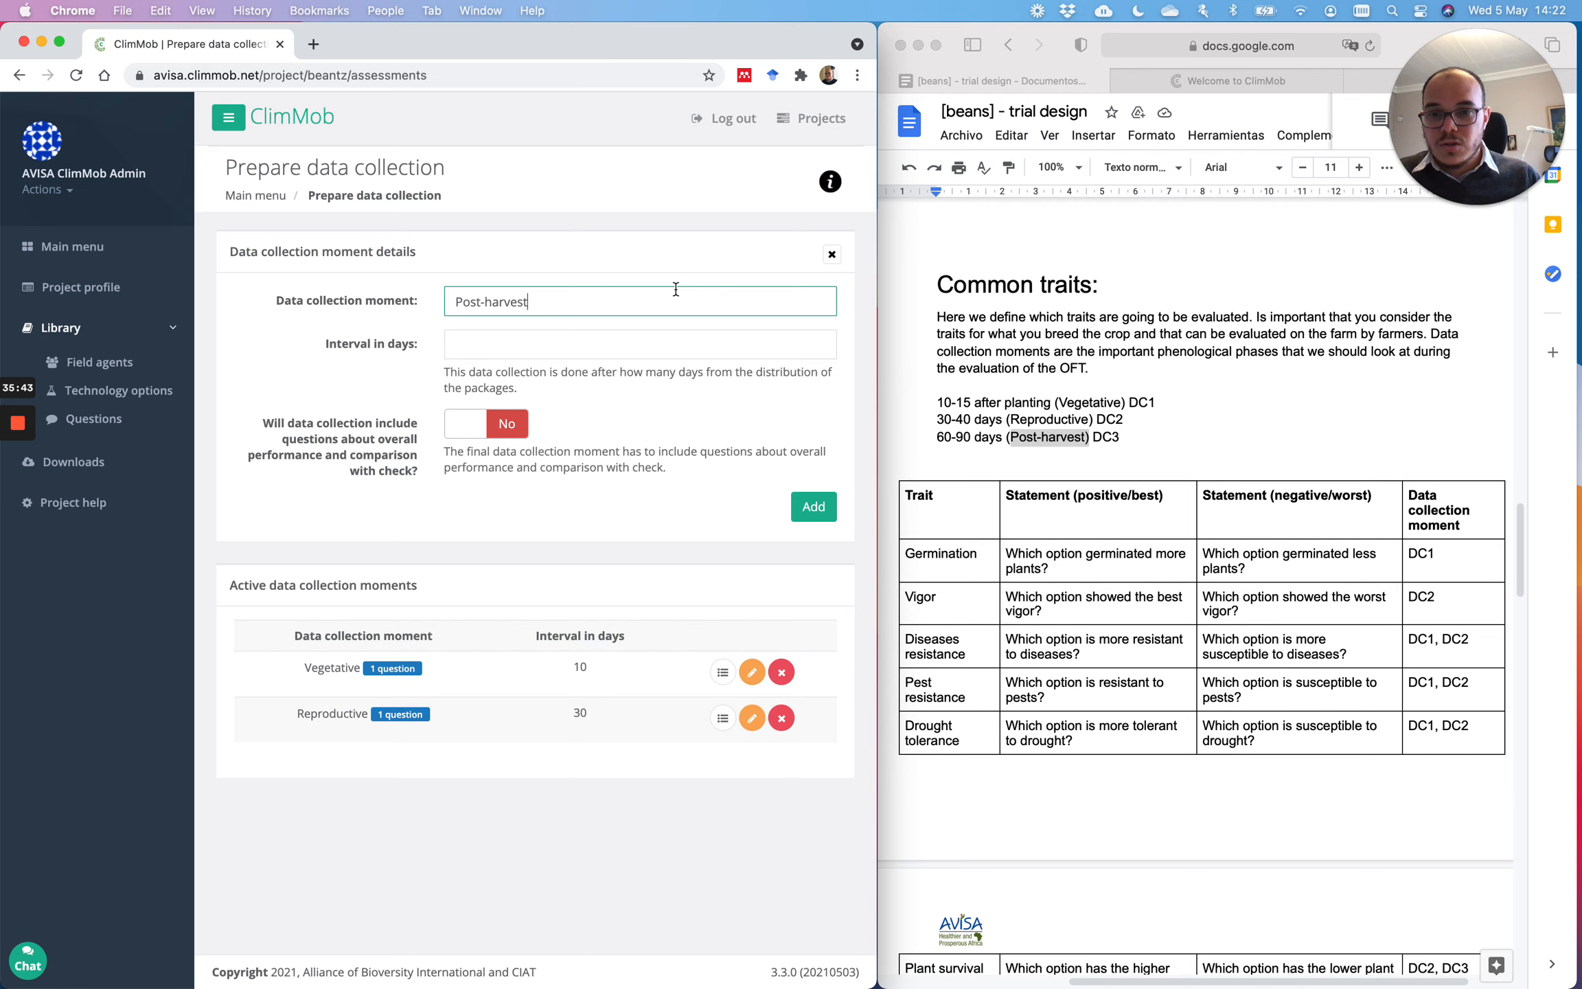
{"action": "left_click", "coordinate": [583, 338]}
{"action": "type", "text": "60"}
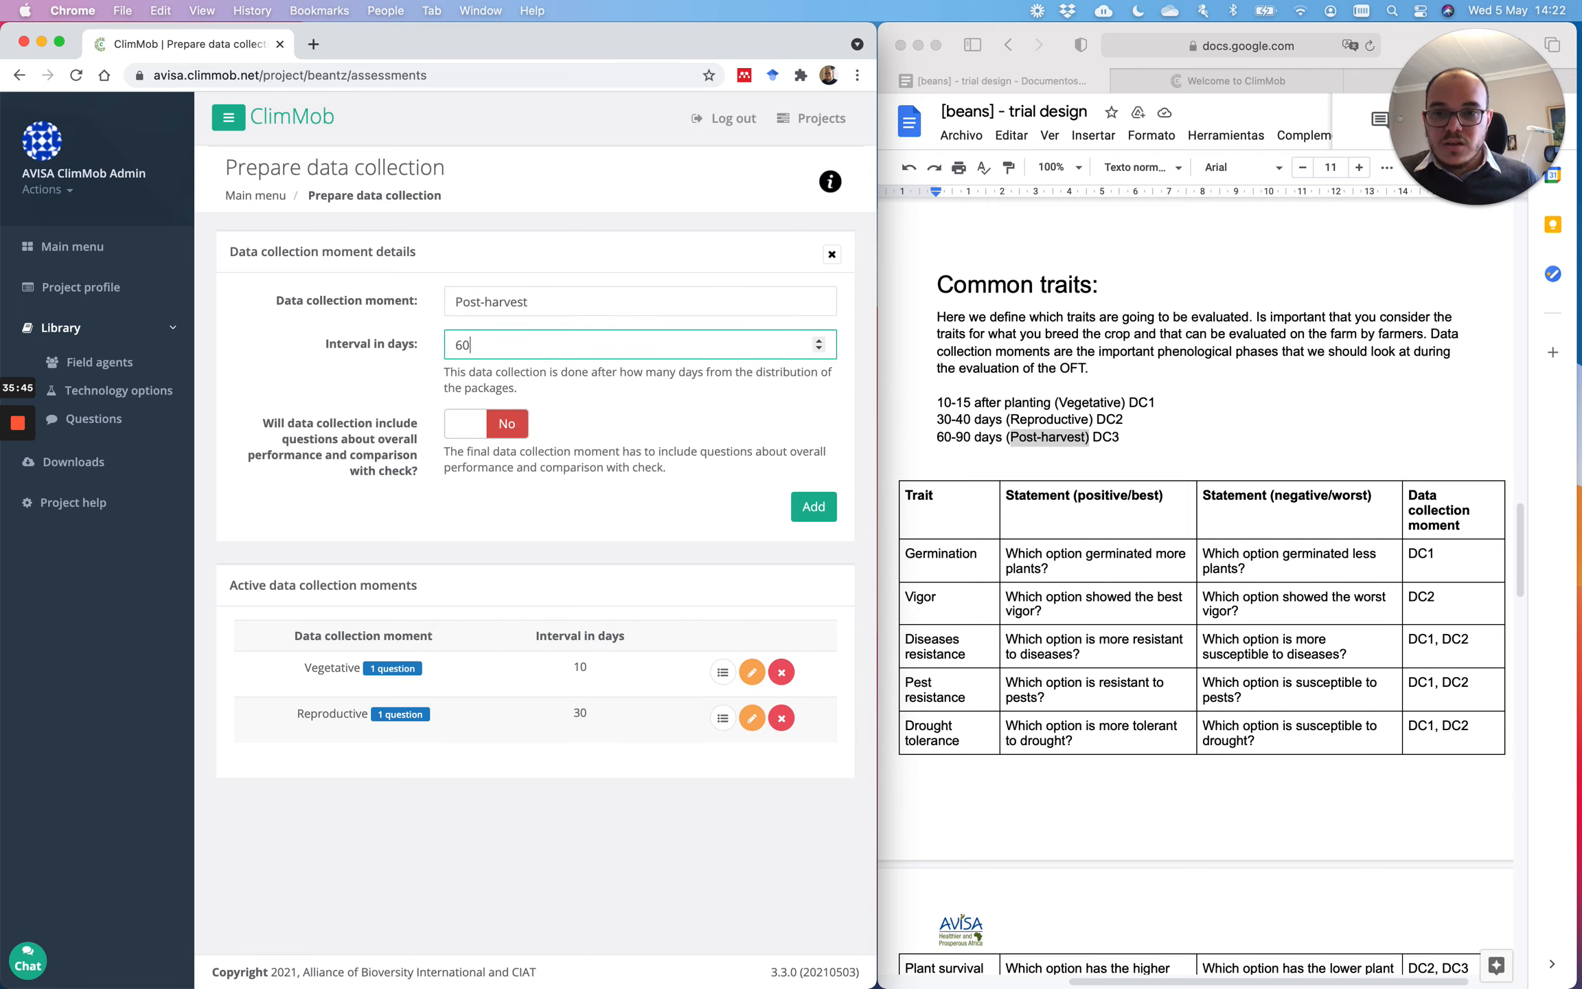
{"action": "left_click", "coordinate": [816, 509]}
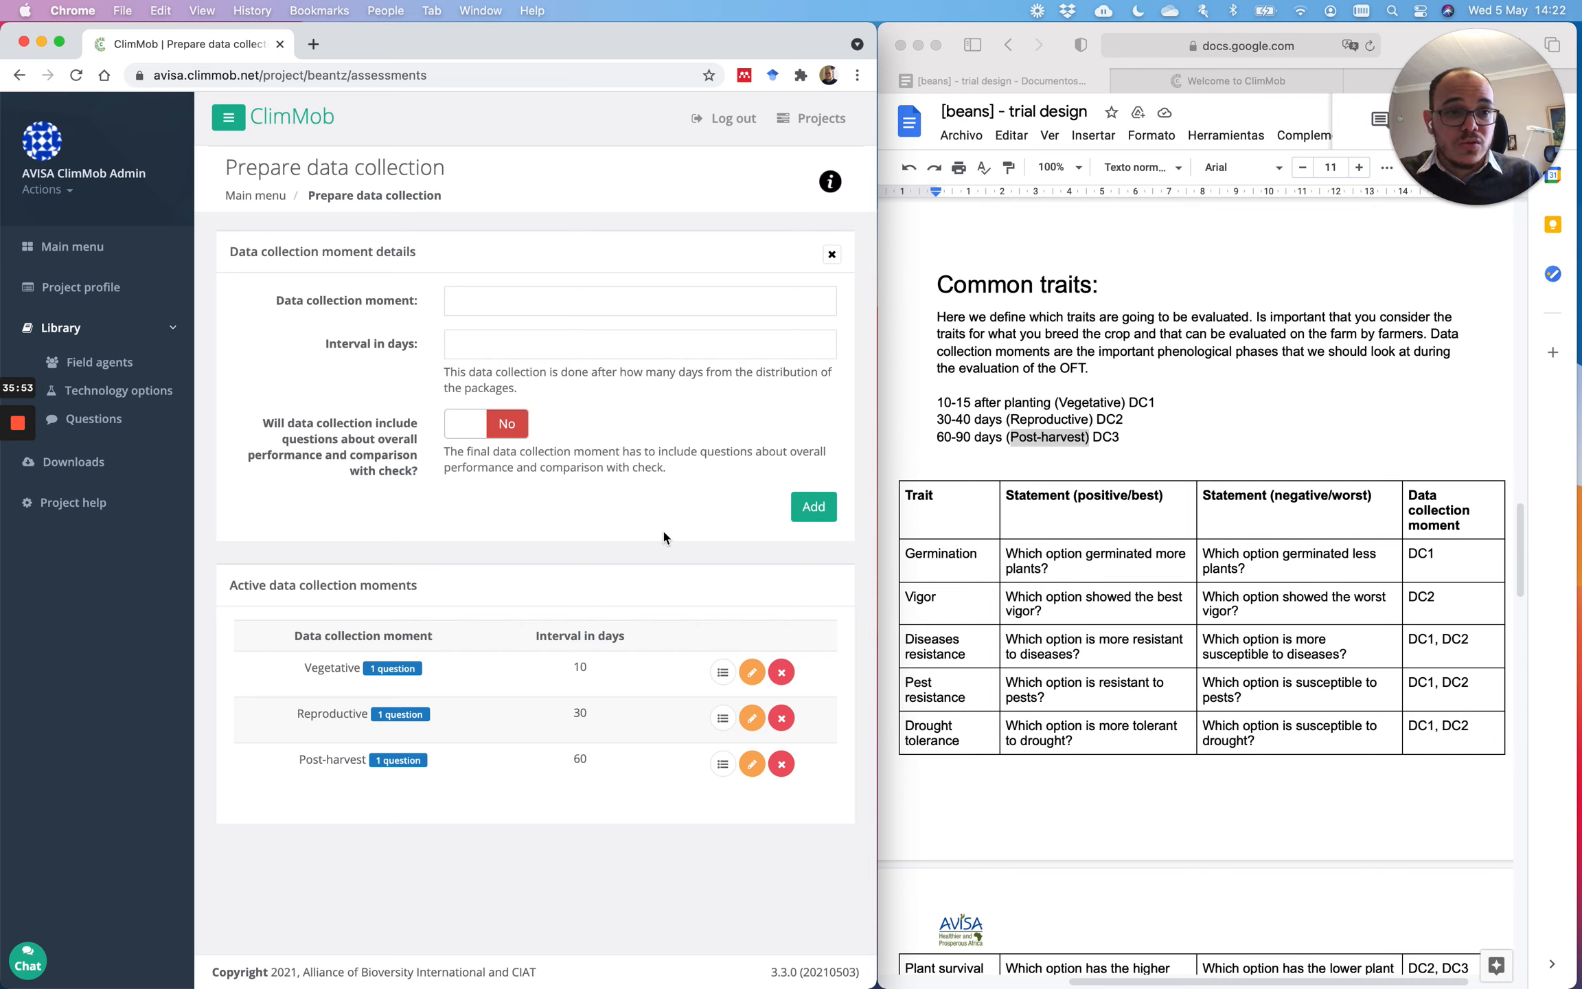
{"action": "scroll", "coordinate": [1286, 526], "scroll_direction": "down", "scroll_amount": 6}
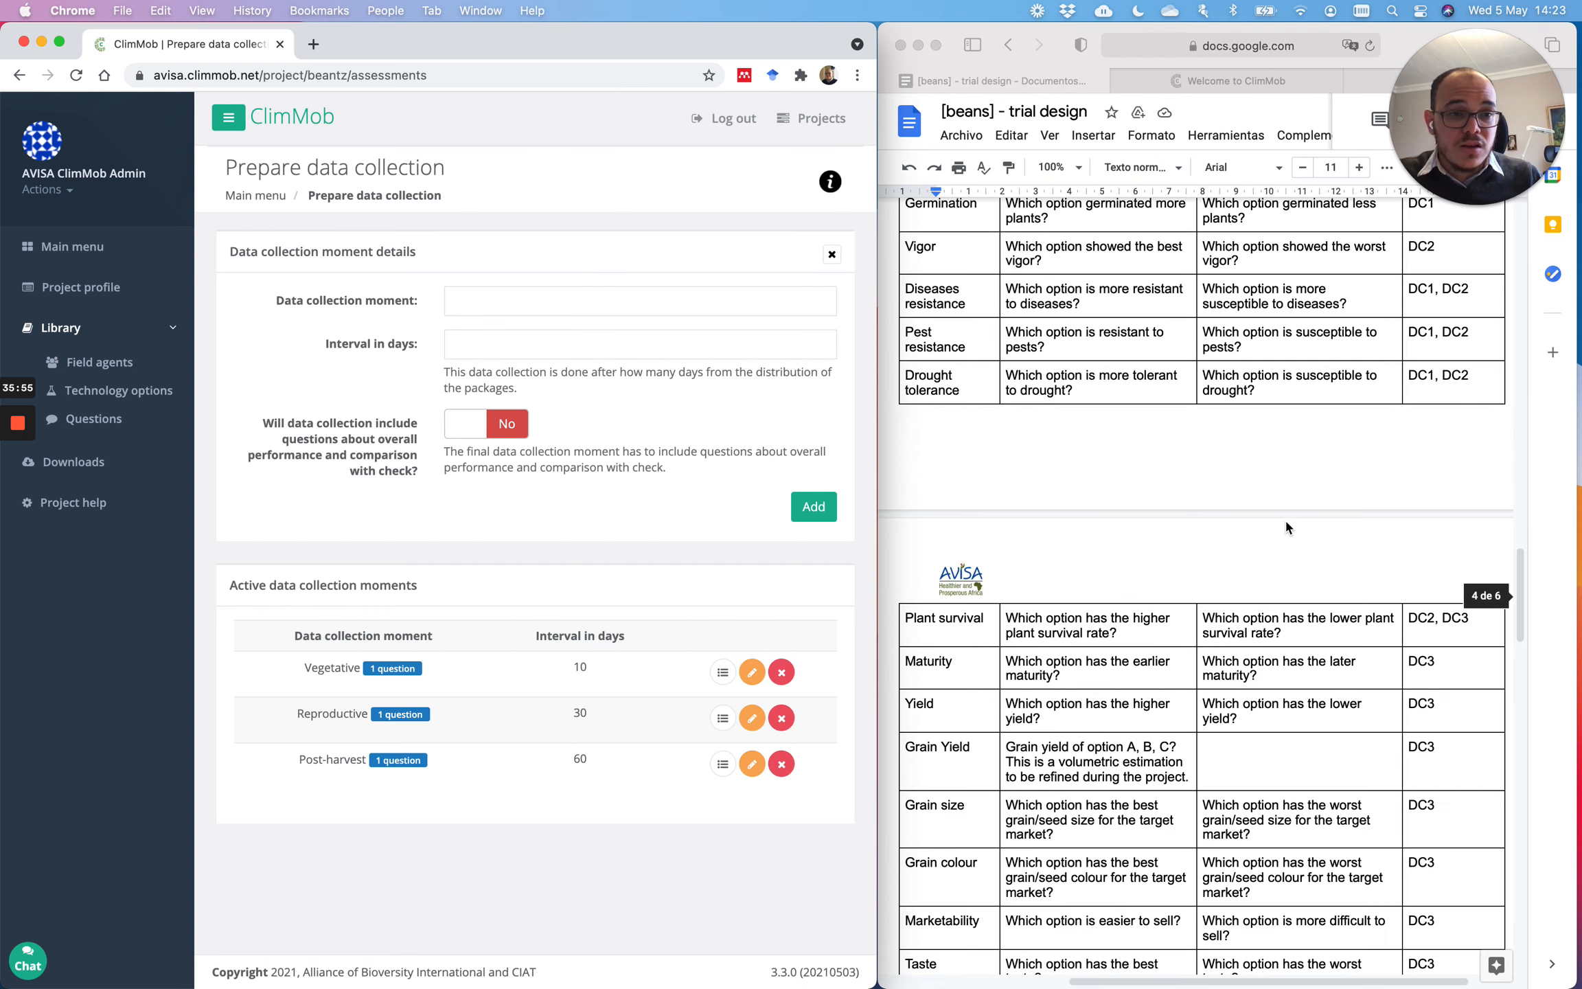
{"action": "scroll", "coordinate": [1287, 525], "scroll_direction": "up", "scroll_amount": 3}
{"action": "scroll", "coordinate": [1286, 526], "scroll_direction": "up", "scroll_amount": 1}
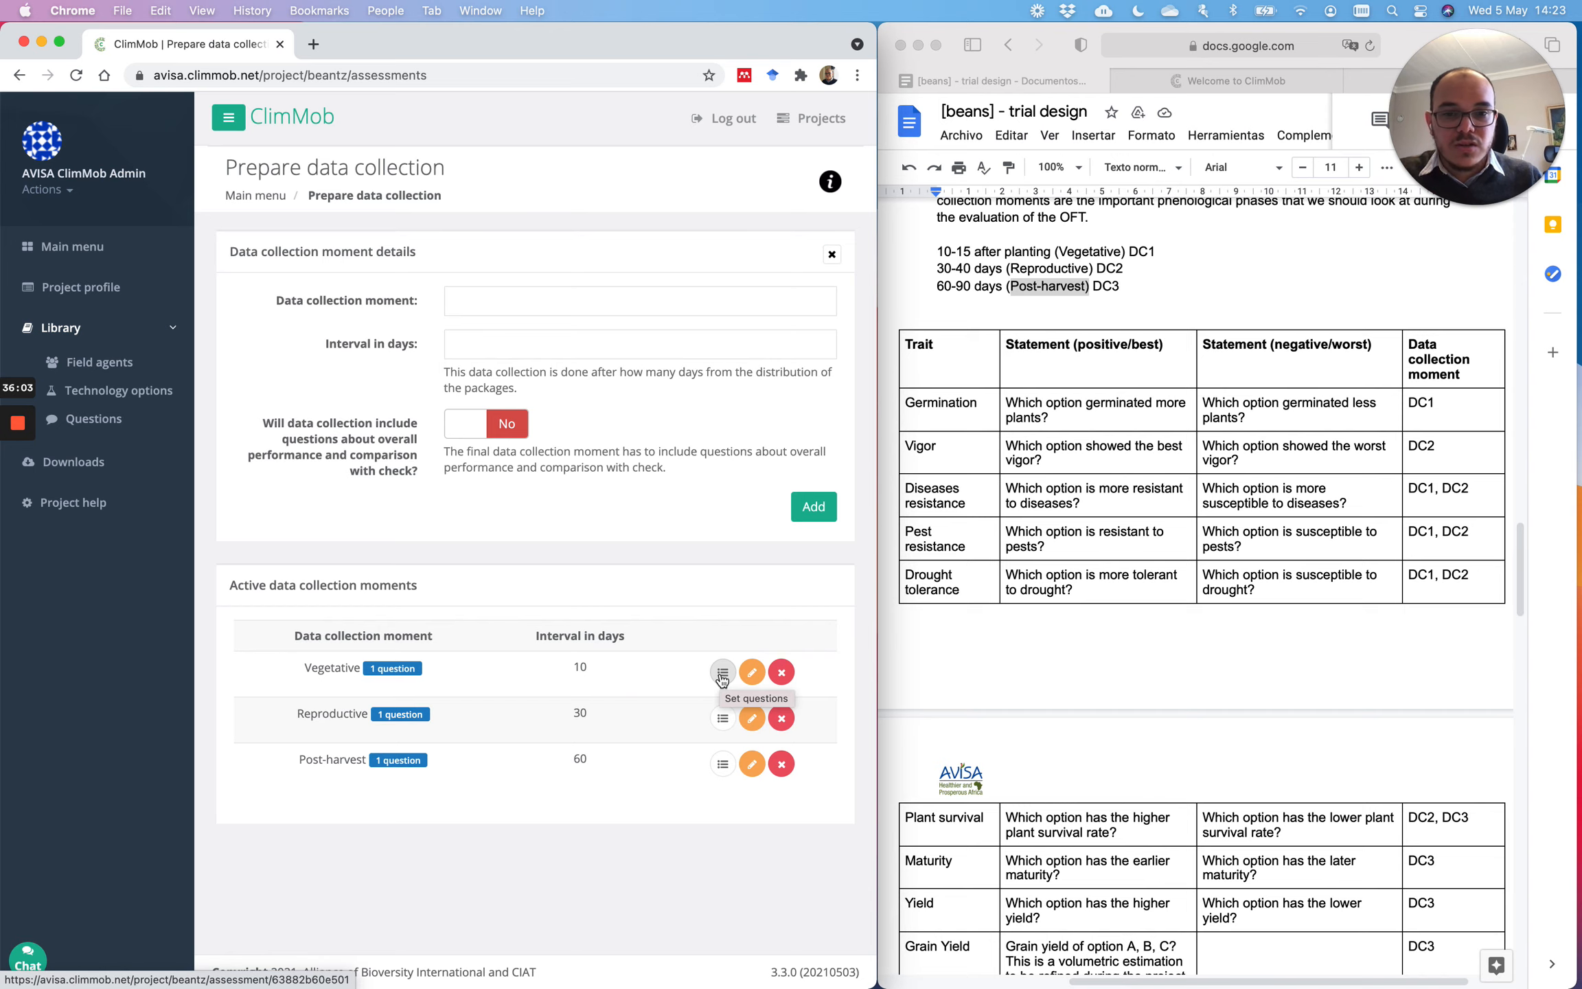
{"action": "left_click_drag", "start_coordinate": [877, 644], "coordinate": [1170, 641]}
{"action": "left_click", "coordinate": [1245, 278]}
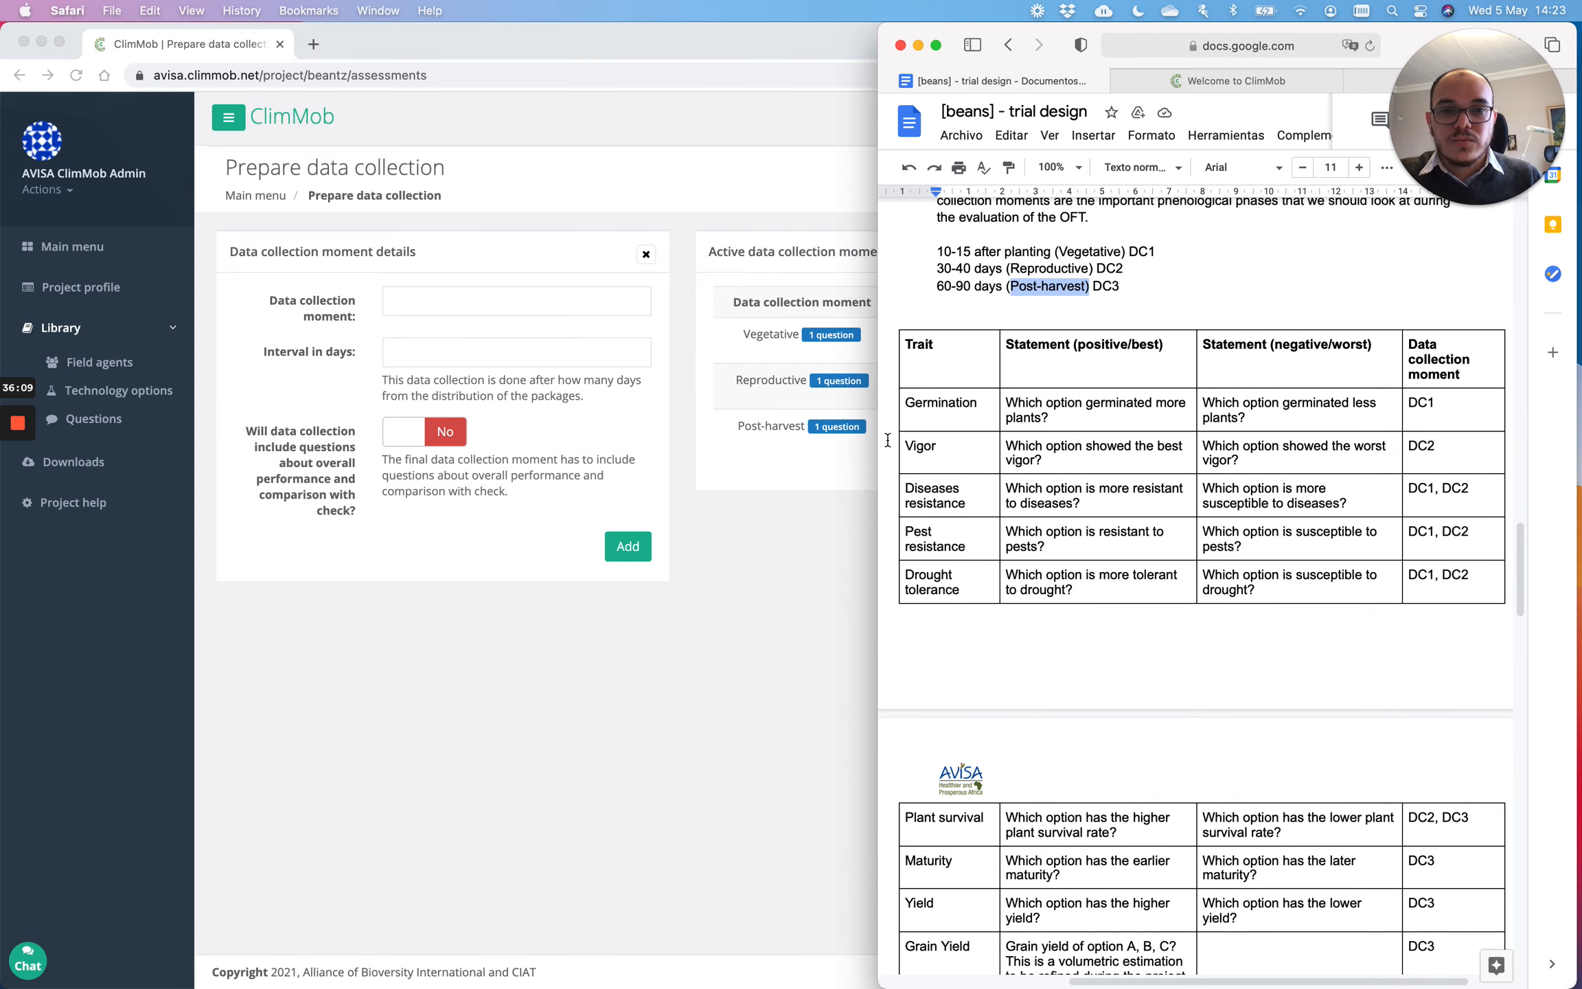
{"action": "left_click_drag", "start_coordinate": [879, 443], "coordinate": [1138, 447]}
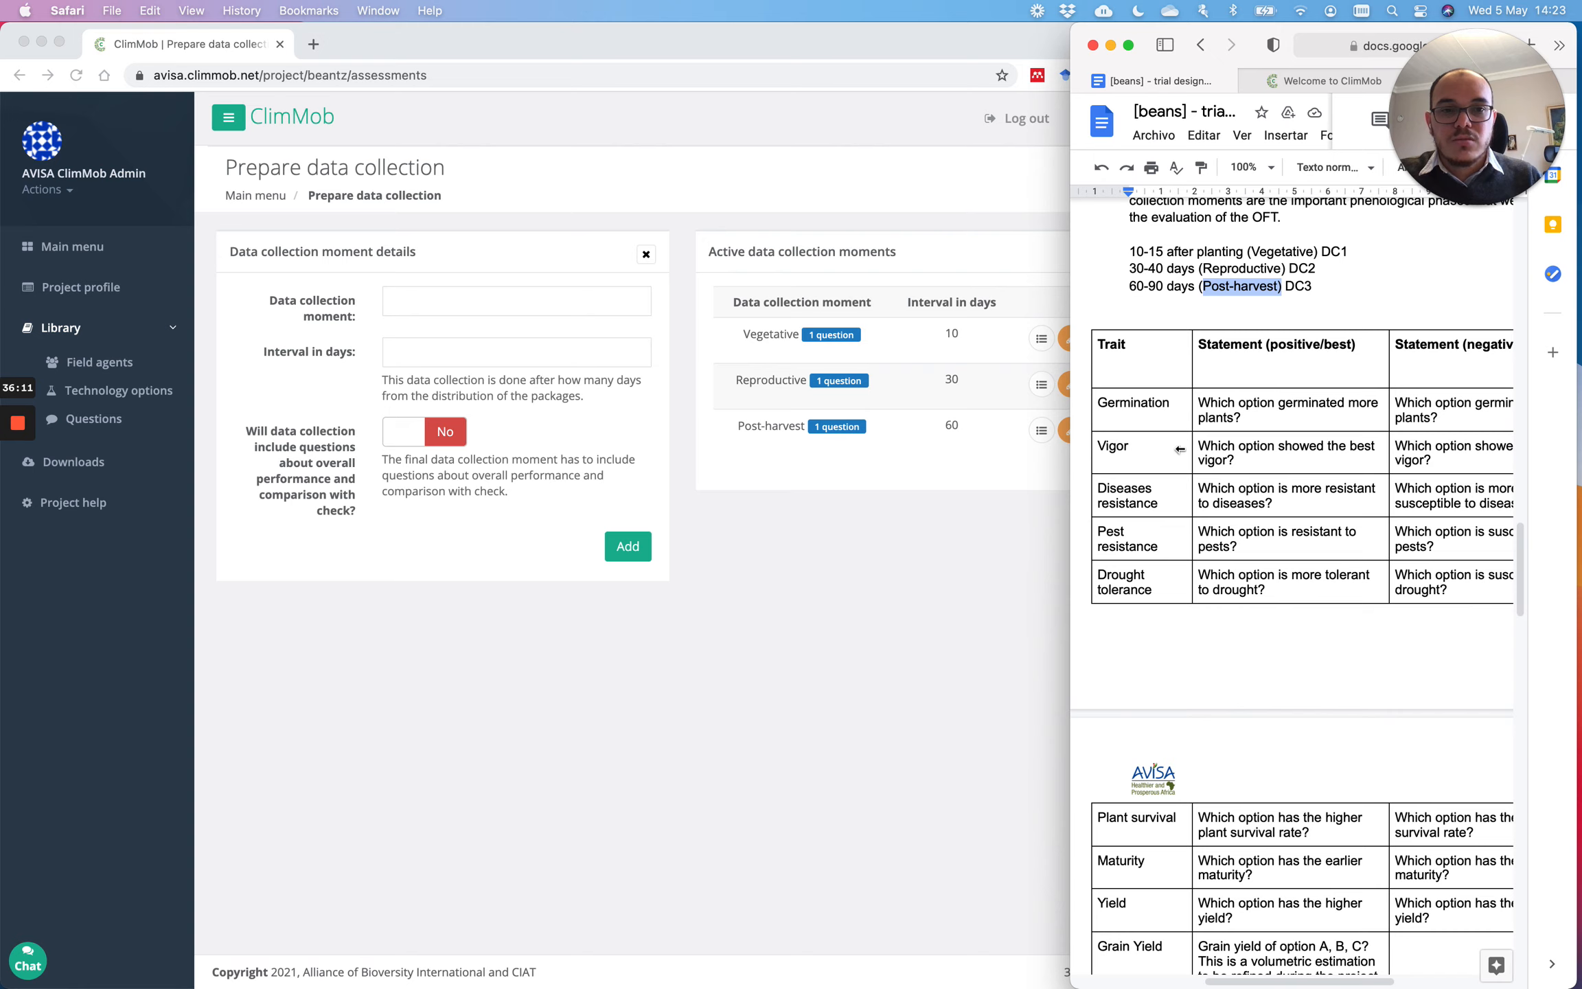
{"action": "left_click", "coordinate": [1108, 282]}
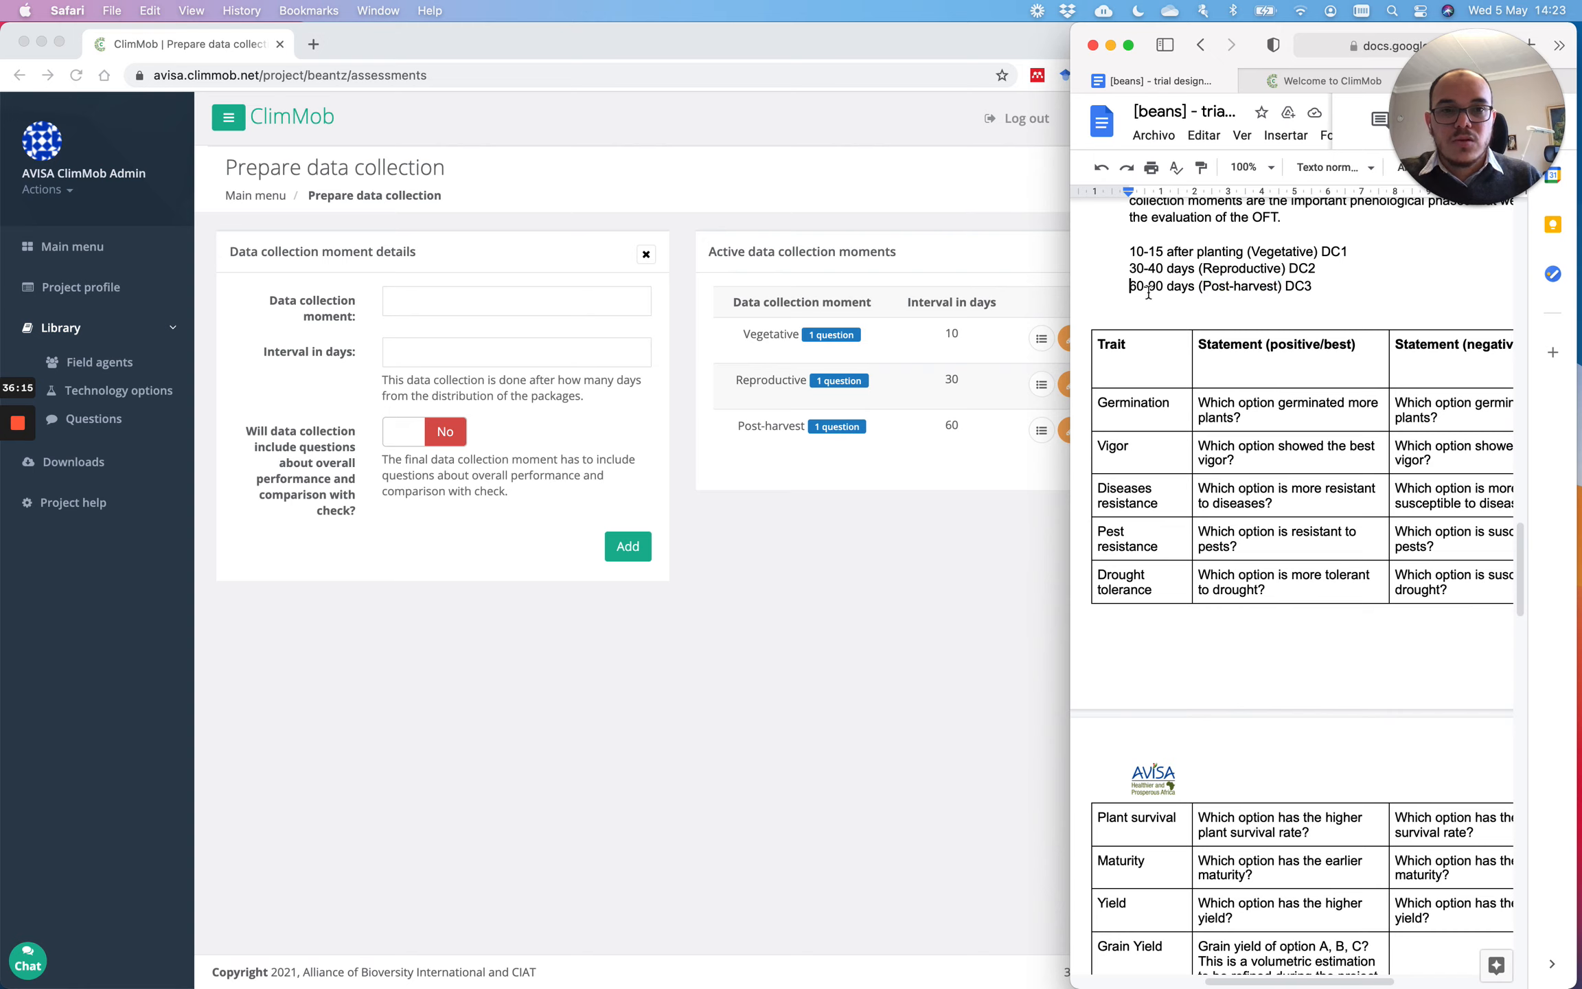
{"action": "left_click", "coordinate": [935, 189]}
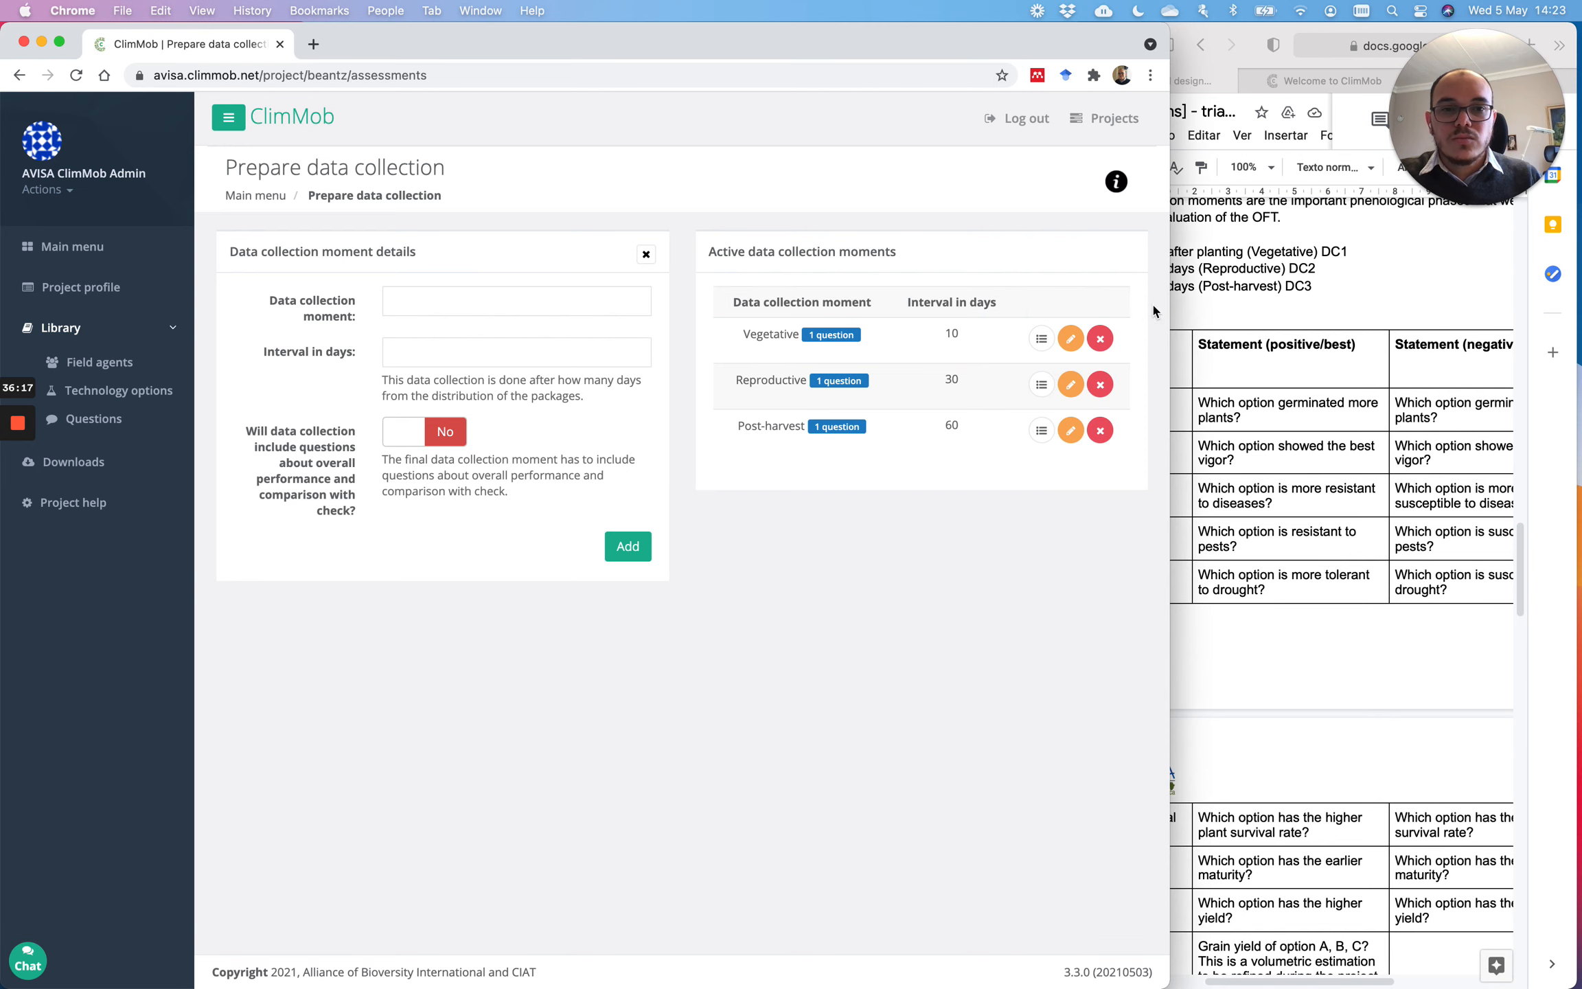
{"action": "left_click_drag", "start_coordinate": [1168, 307], "coordinate": [1070, 298]}
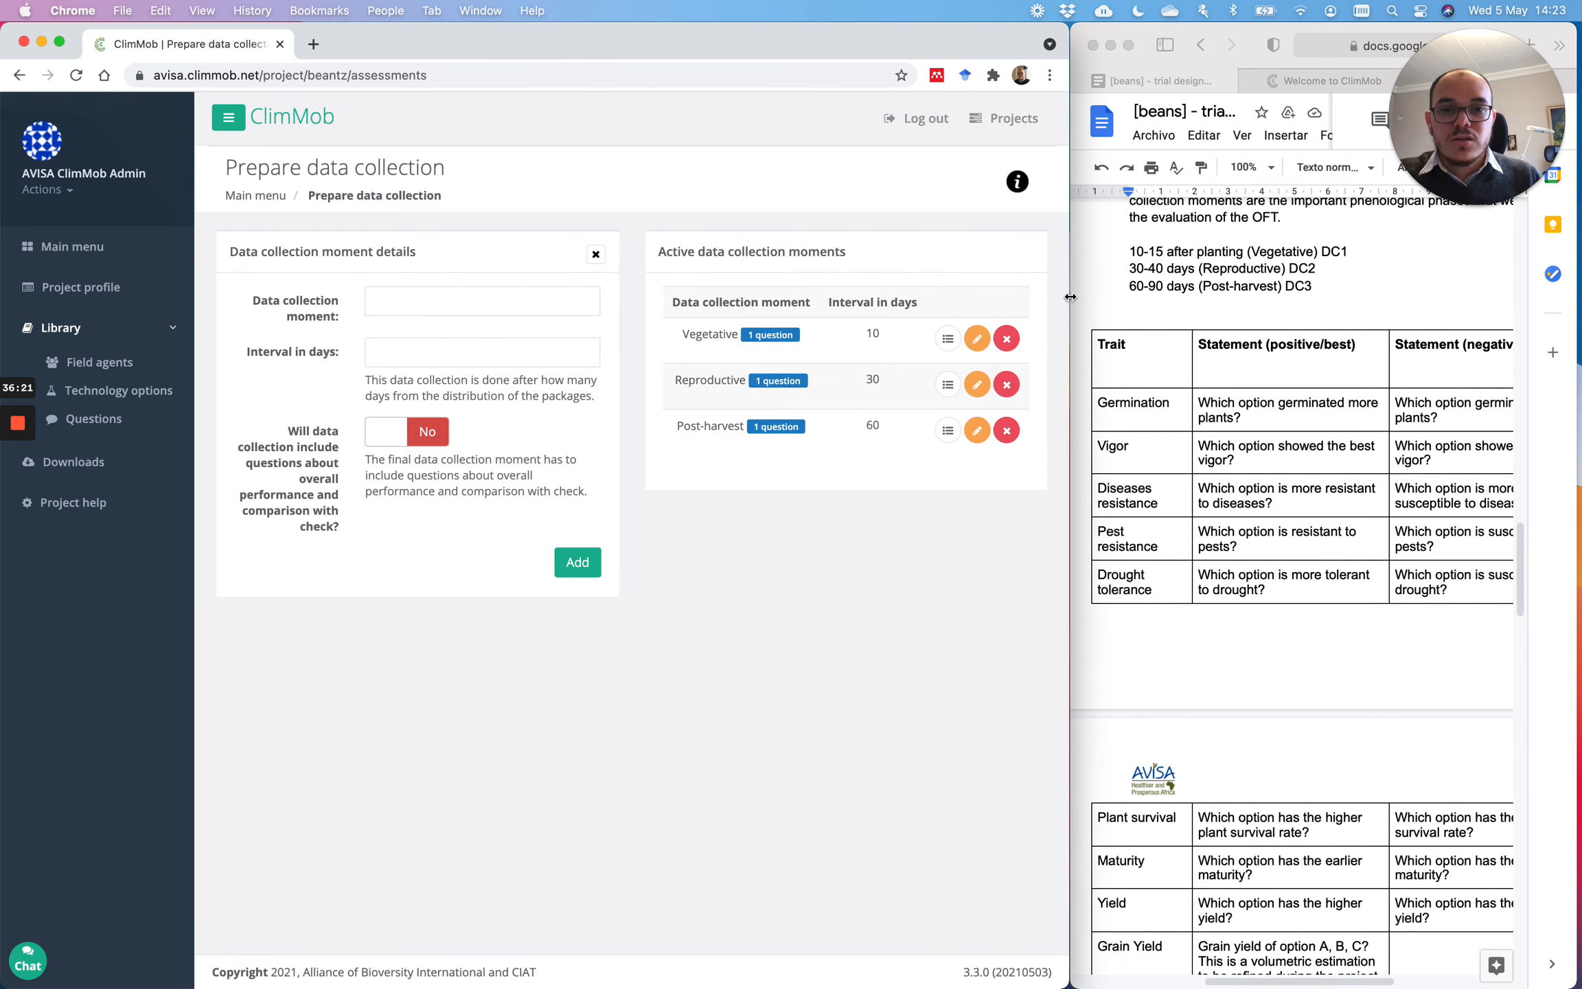
Step: Open the Vegetative moment's question form and zoom the trial design document to 75%
{"action": "left_click", "coordinate": [947, 344]}
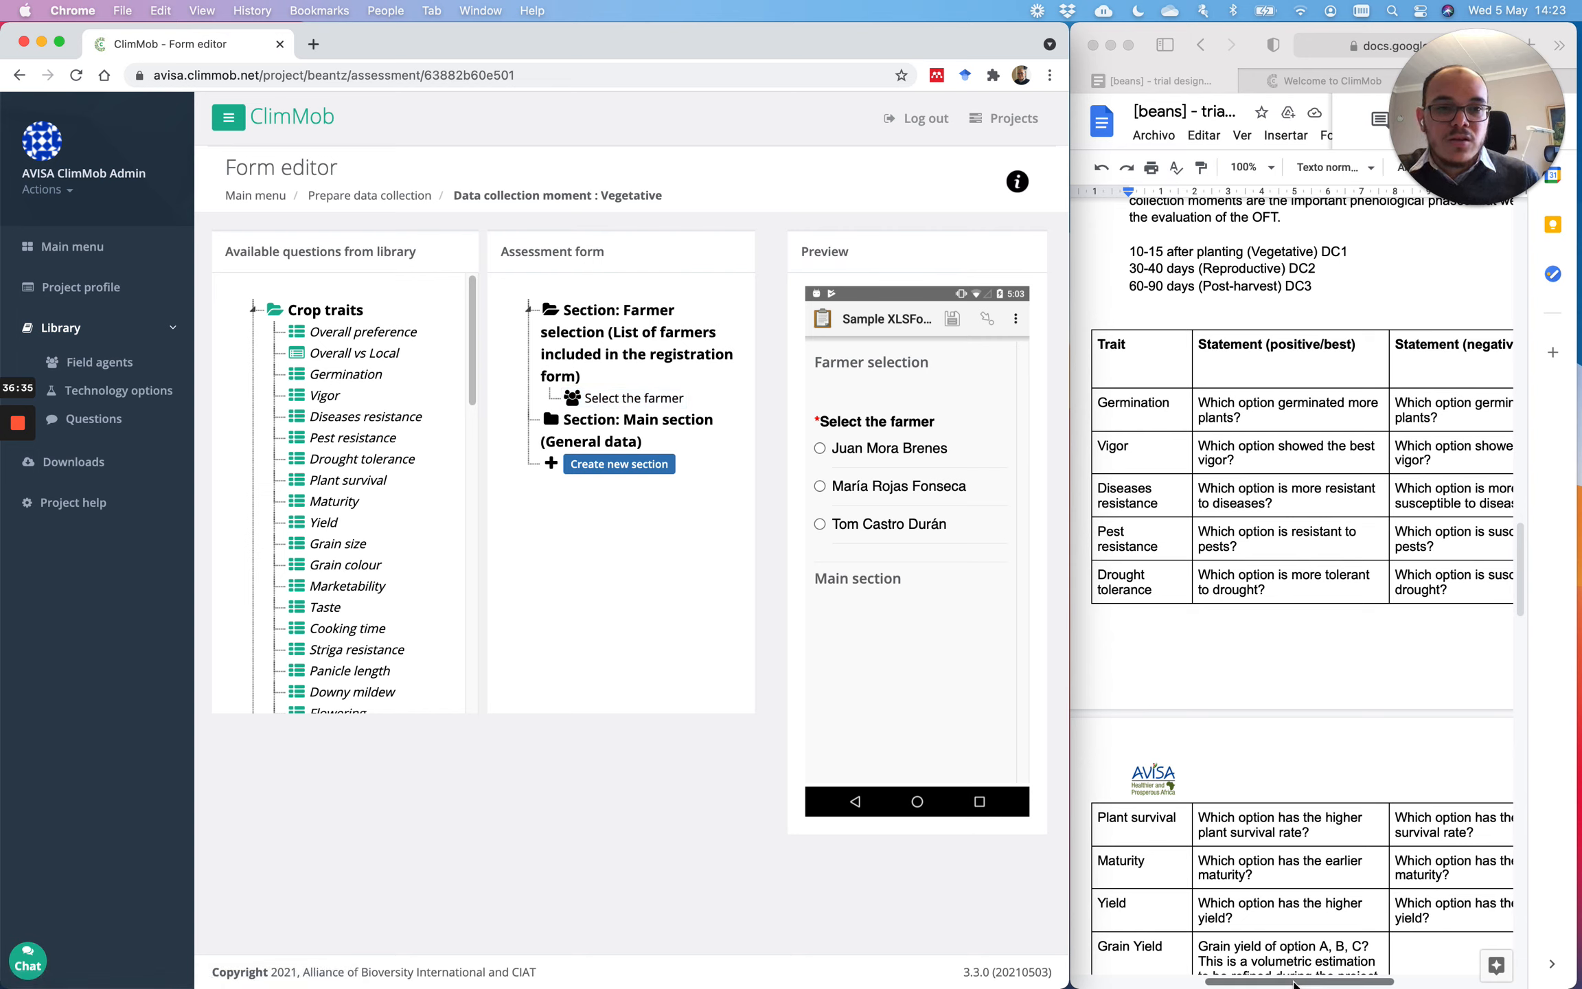
{"action": "left_click", "coordinate": [1246, 167]}
{"action": "left_click", "coordinate": [1246, 167]}
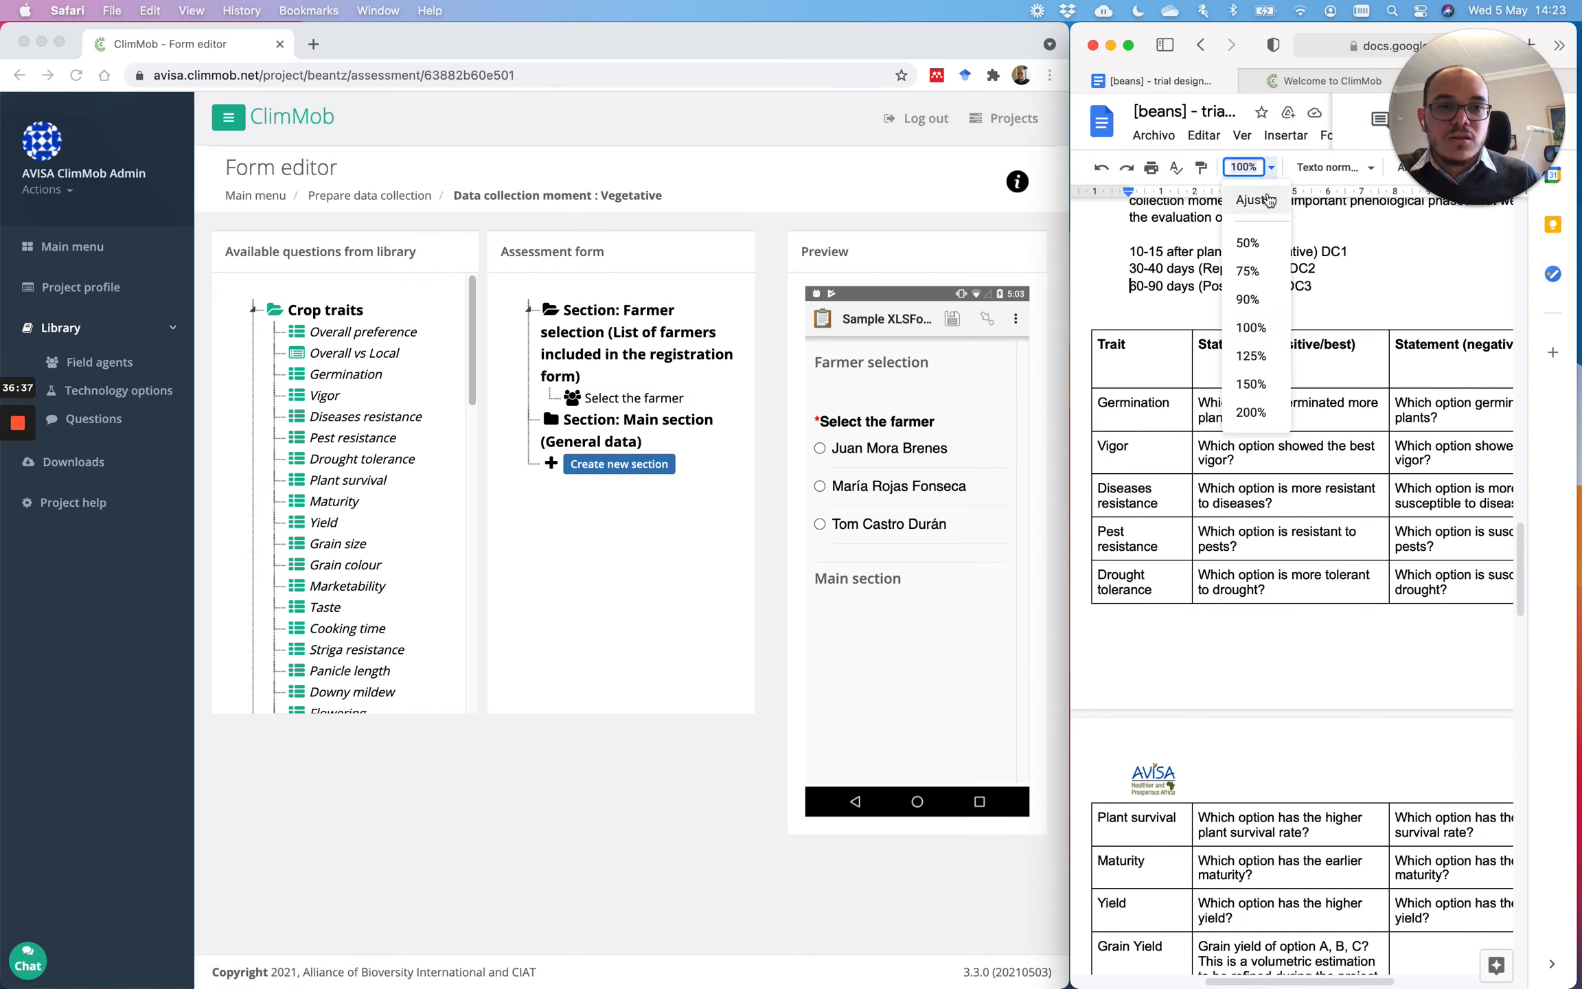
{"action": "left_click", "coordinate": [1248, 272]}
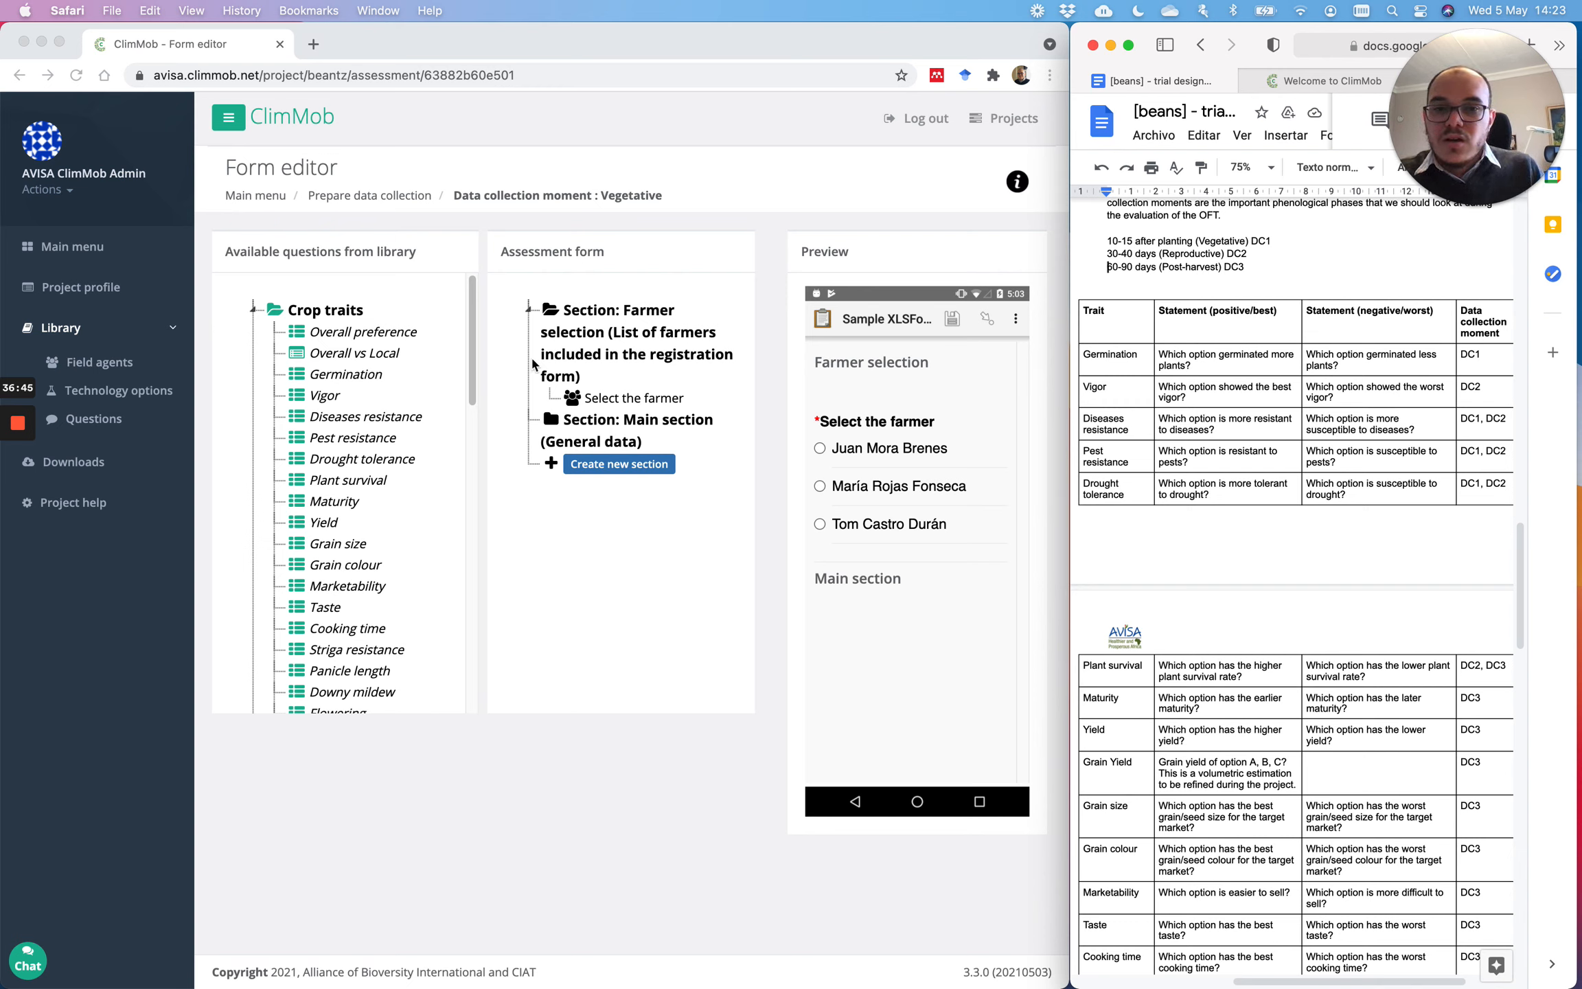
Step: Add Germination, Diseases resistance, Pest resistance and Drought tolerance to the Main section
{"action": "left_click_drag", "start_coordinate": [327, 374], "coordinate": [596, 424]}
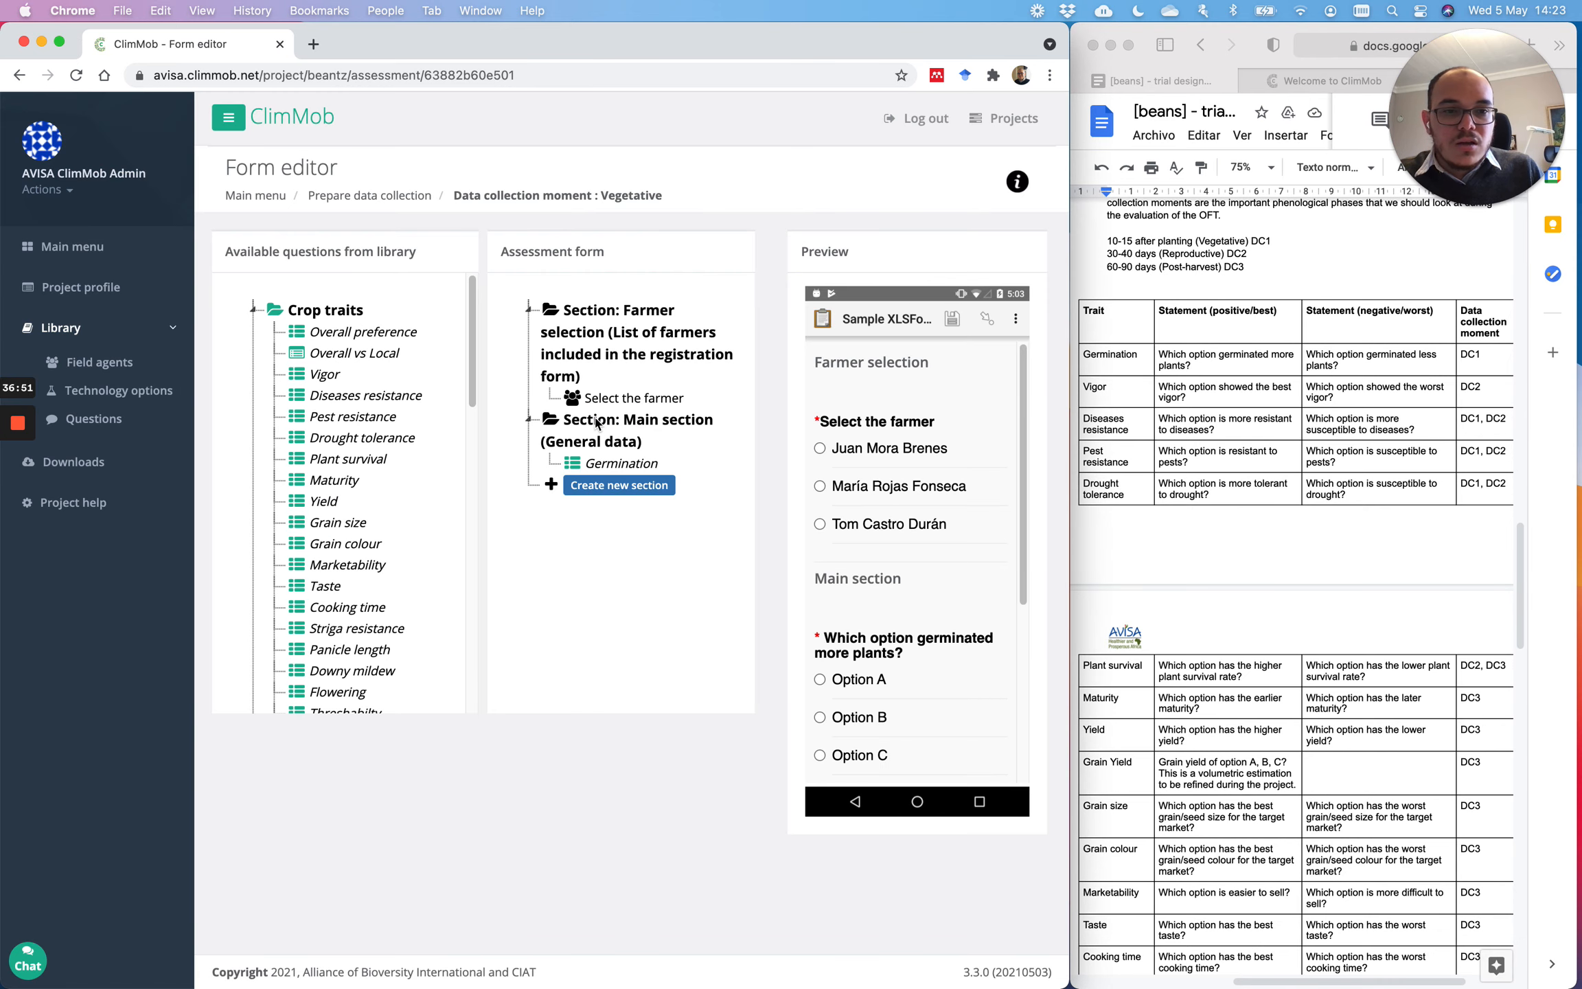
{"action": "left_click_drag", "start_coordinate": [364, 395], "coordinate": [590, 467]}
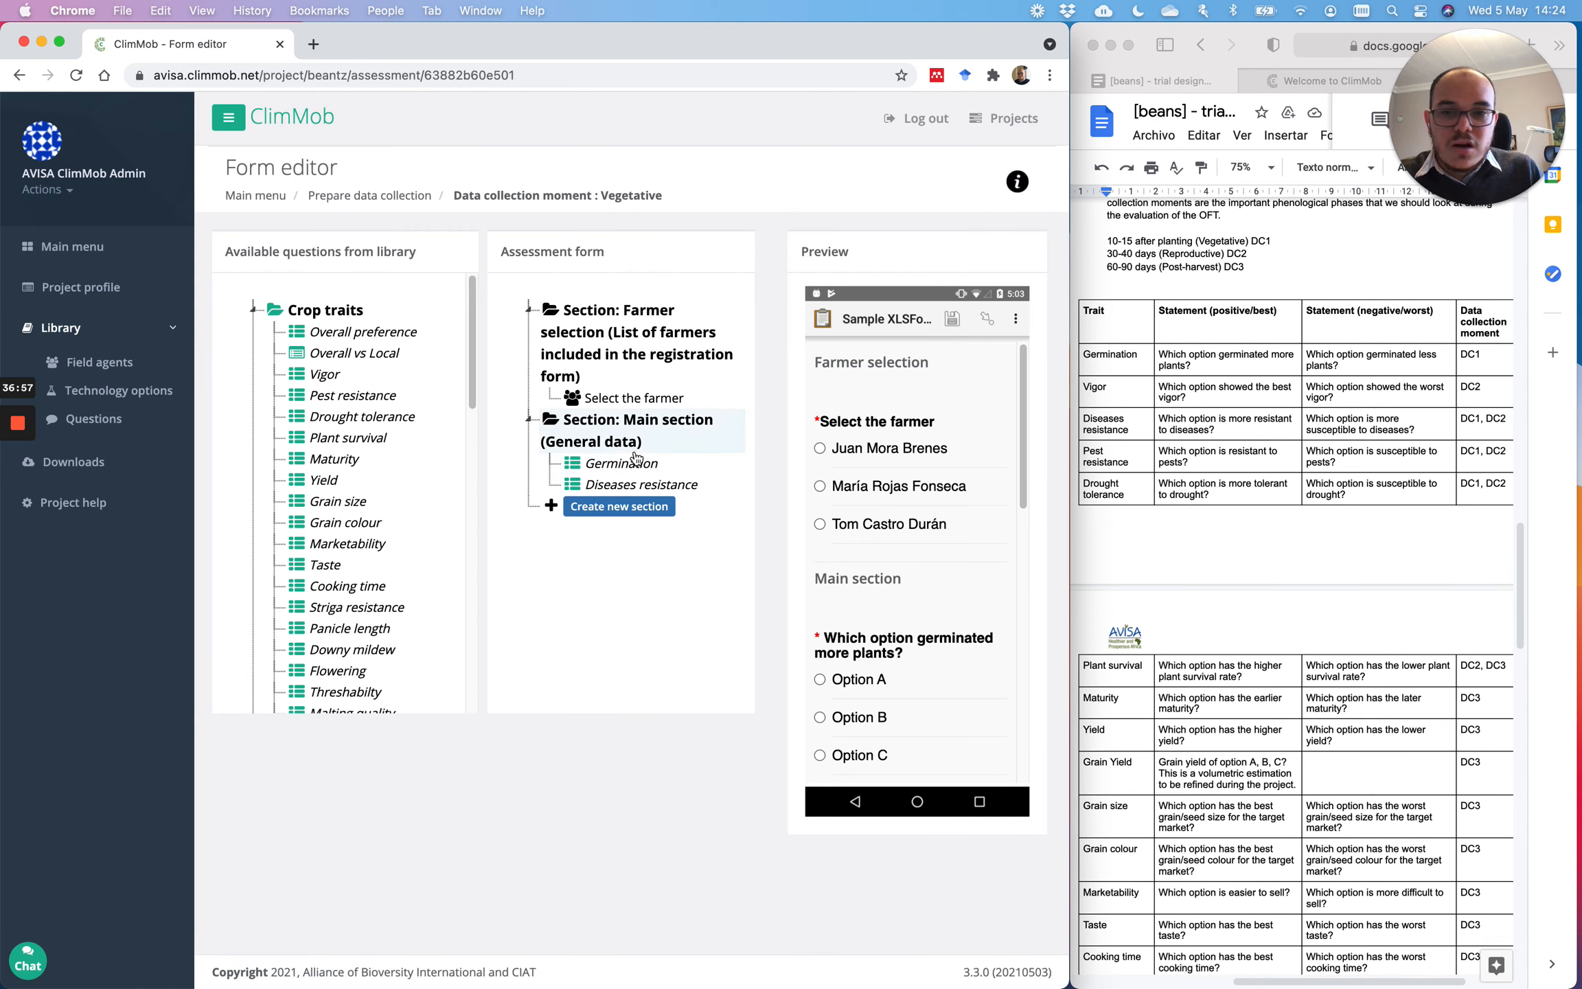
{"action": "left_click_drag", "start_coordinate": [323, 396], "coordinate": [609, 496]}
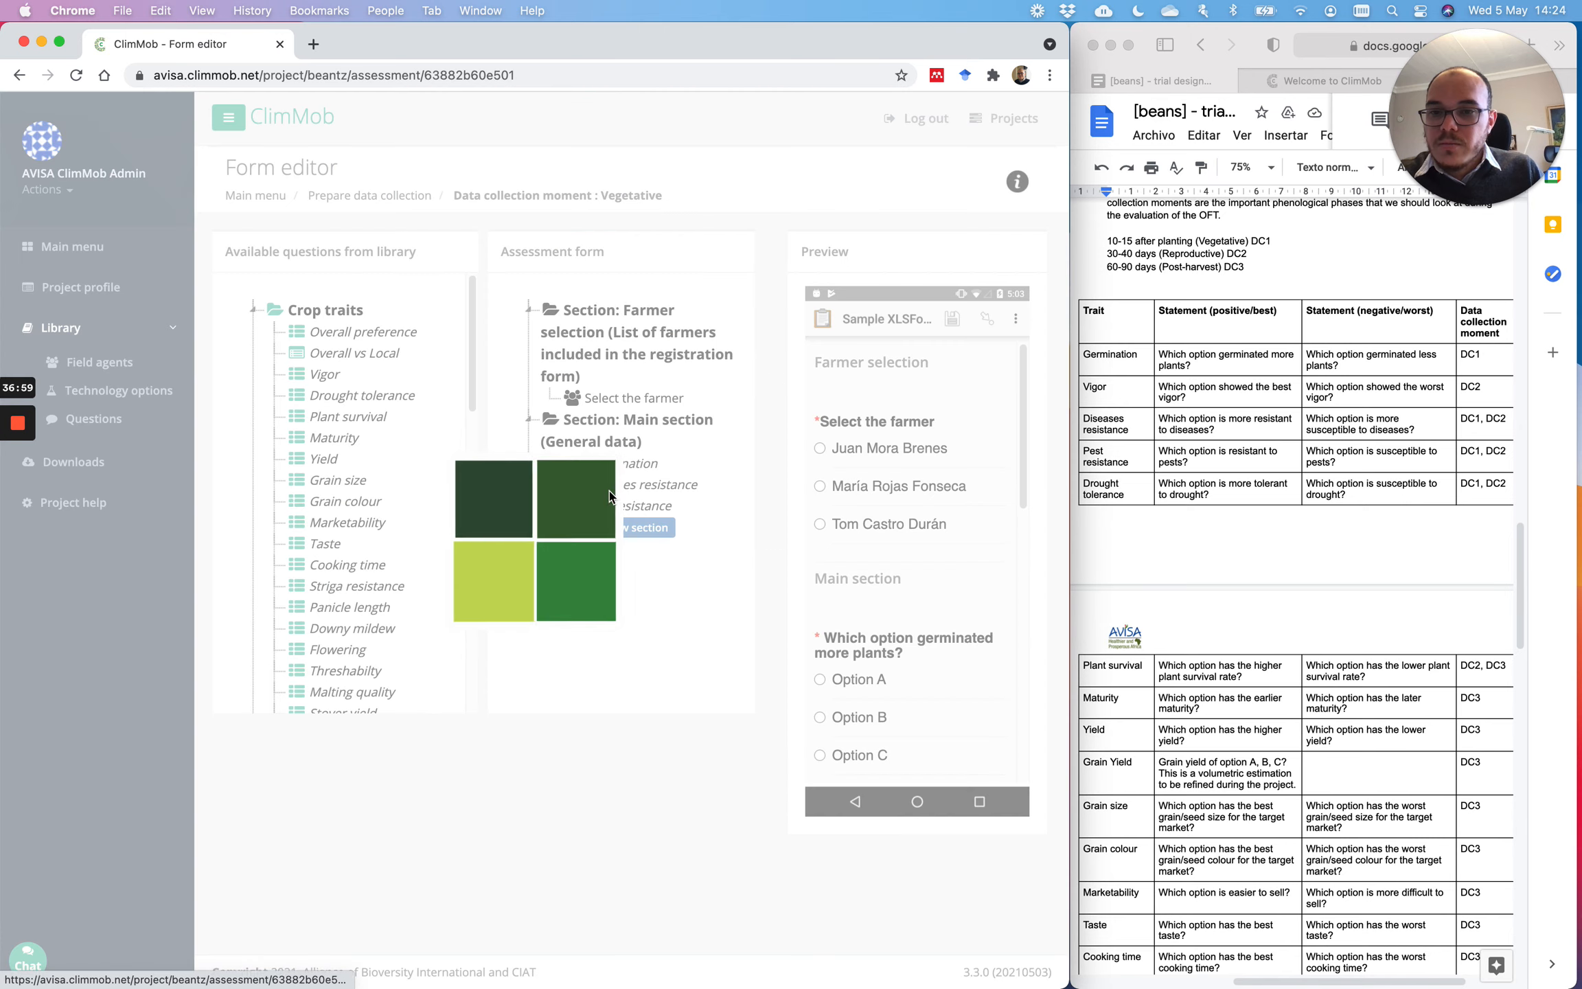
{"action": "left_click_drag", "start_coordinate": [344, 396], "coordinate": [597, 510]}
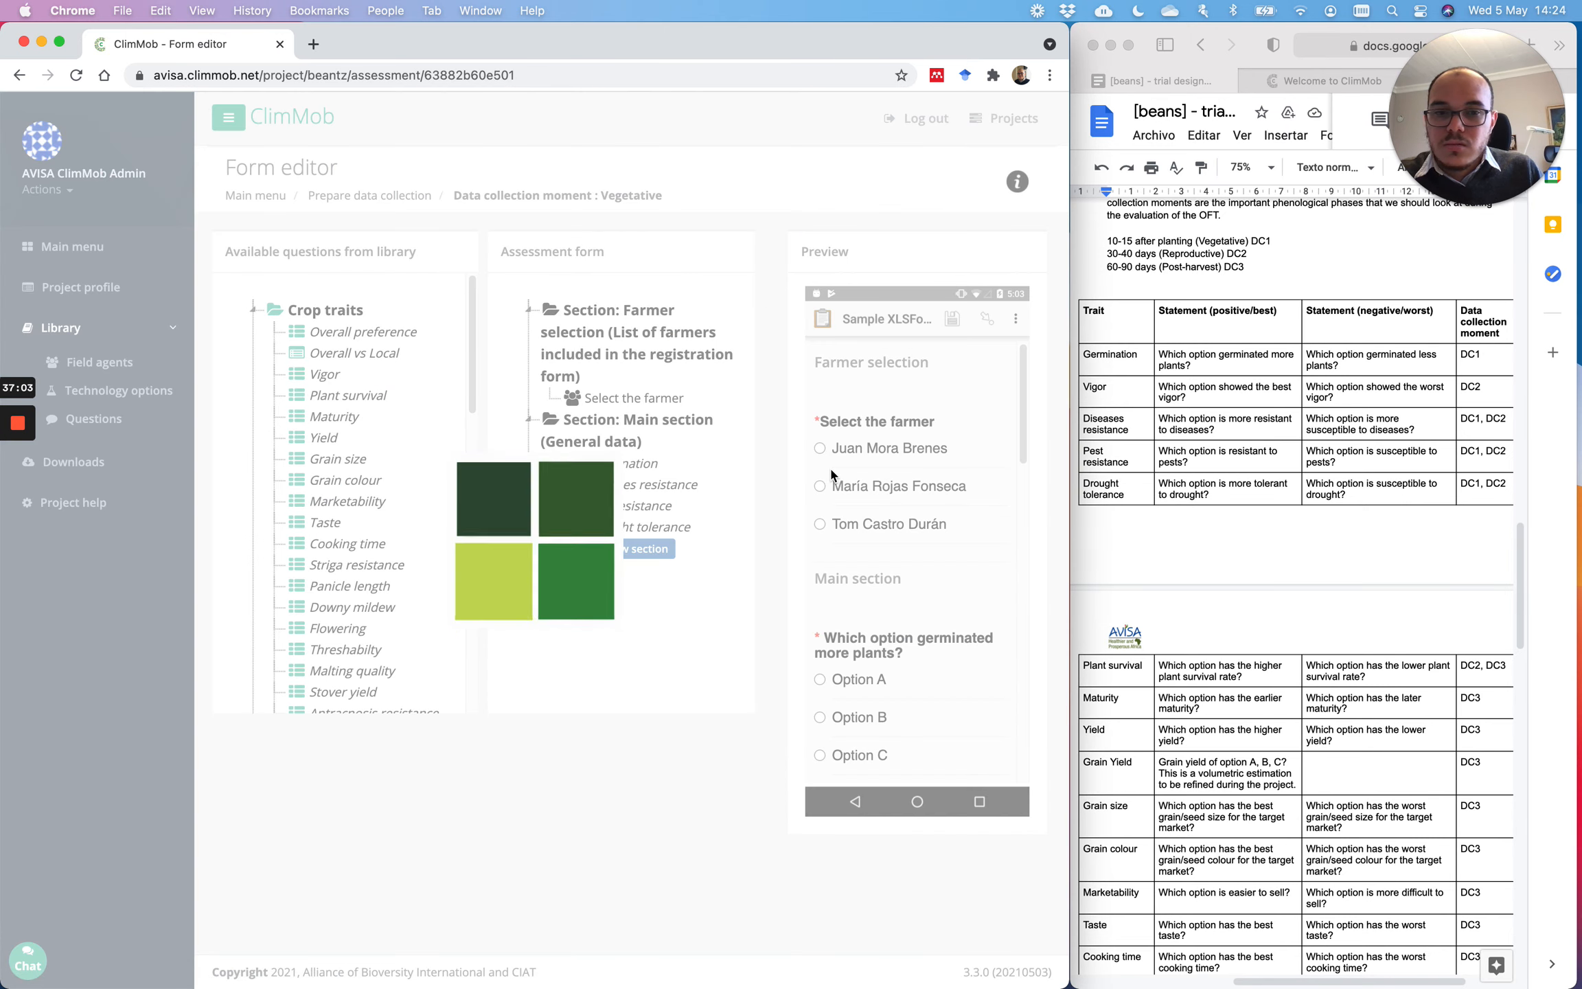
{"action": "scroll", "coordinate": [1265, 496], "scroll_direction": "down", "scroll_amount": 1}
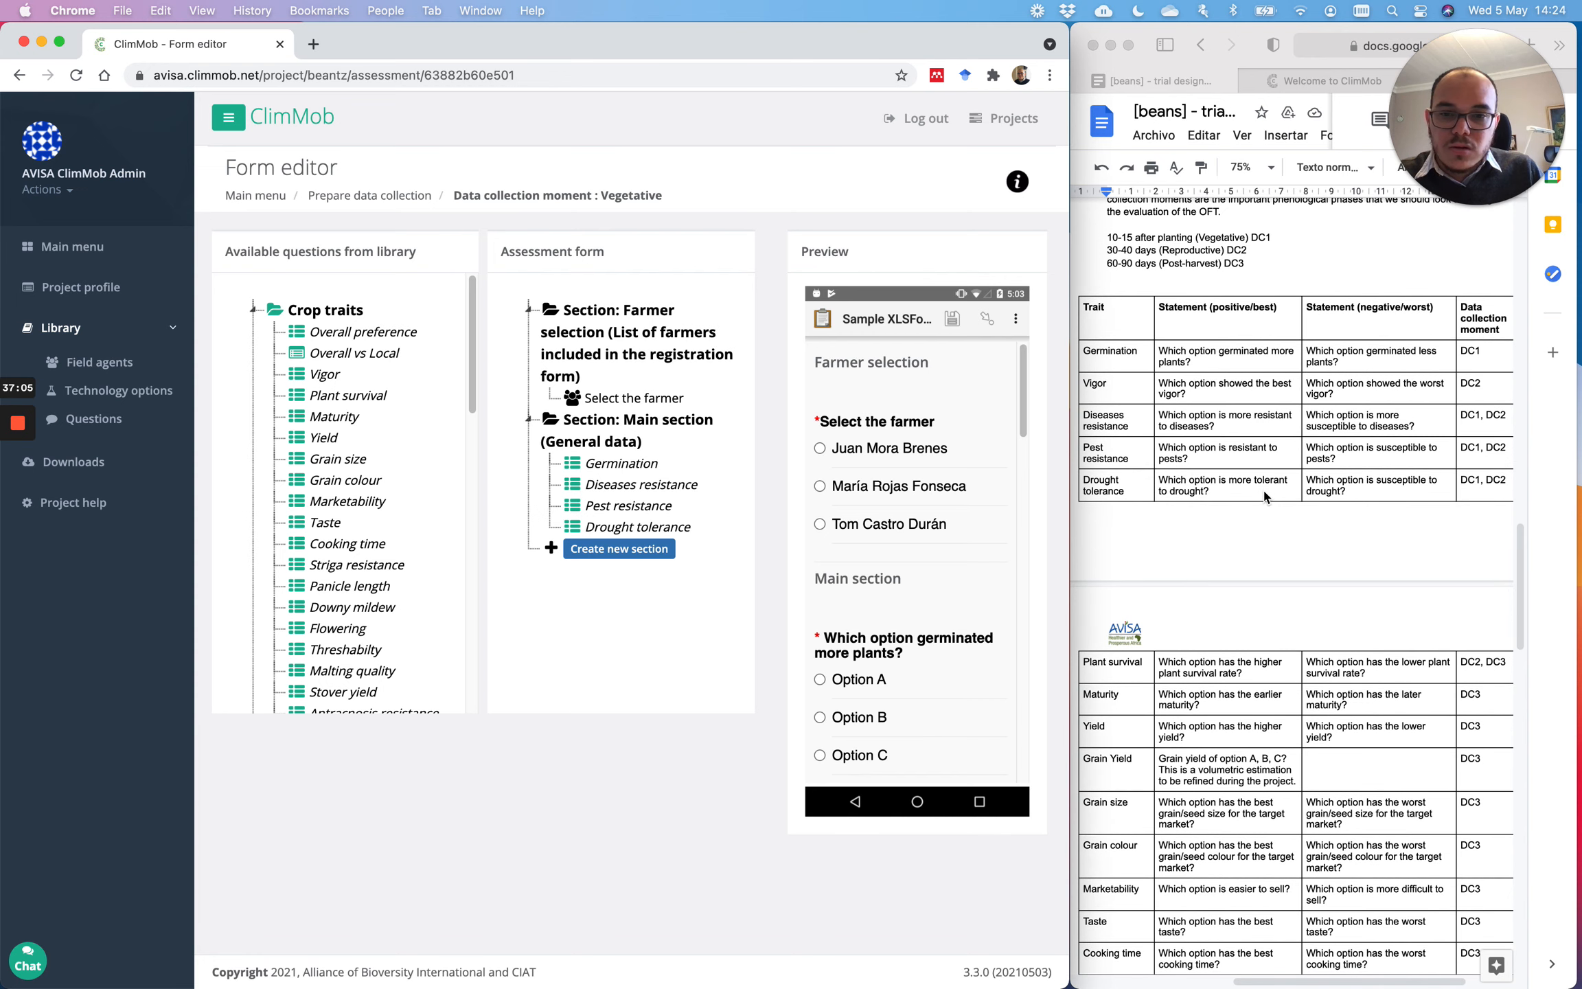
{"action": "scroll", "coordinate": [1266, 496], "scroll_direction": "down", "scroll_amount": 2}
{"action": "scroll", "coordinate": [1265, 490], "scroll_direction": "down", "scroll_amount": 2}
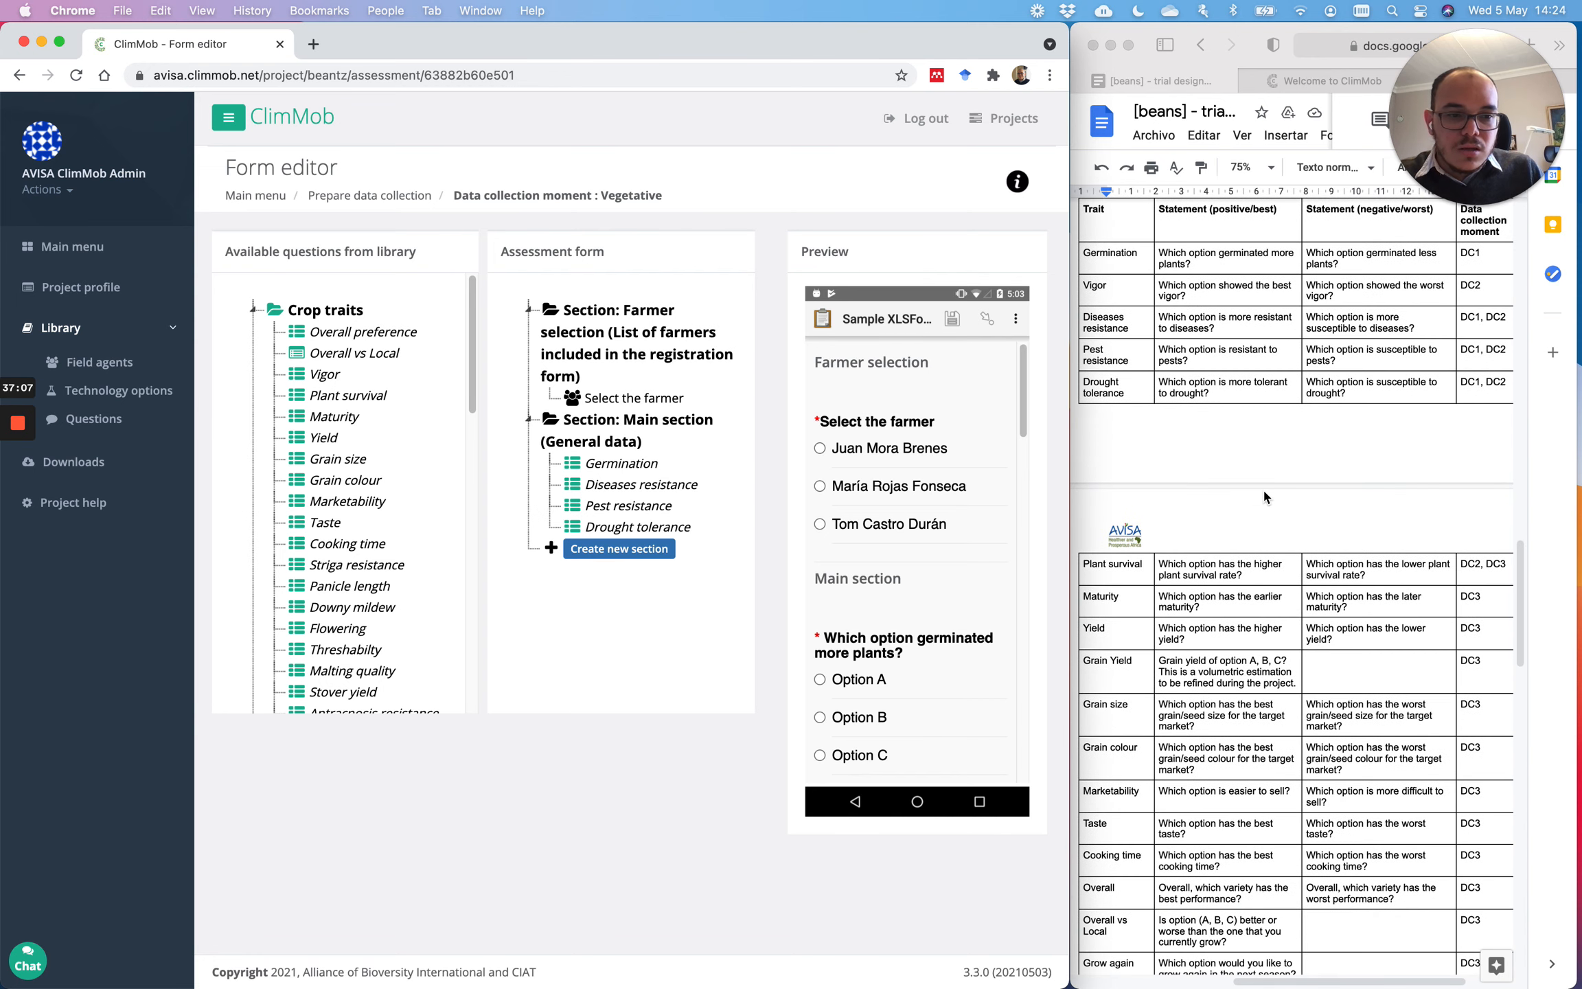
{"action": "scroll", "coordinate": [1233, 486], "scroll_direction": "up", "scroll_amount": 4}
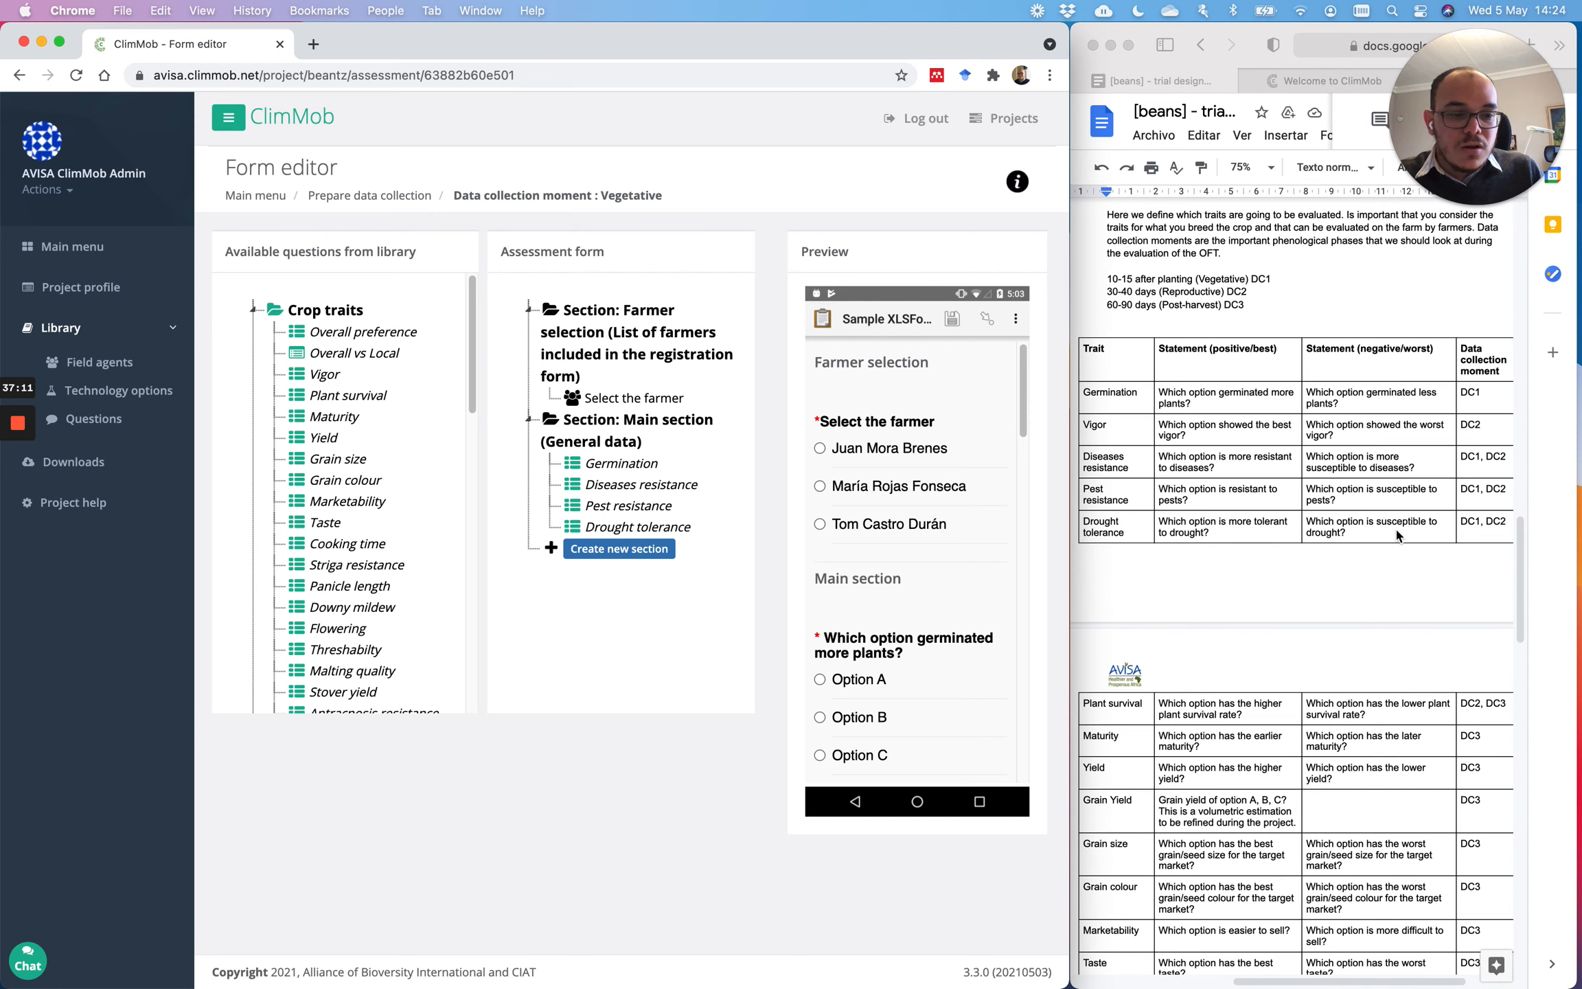
{"action": "scroll", "coordinate": [1397, 535], "scroll_direction": "down", "scroll_amount": 15}
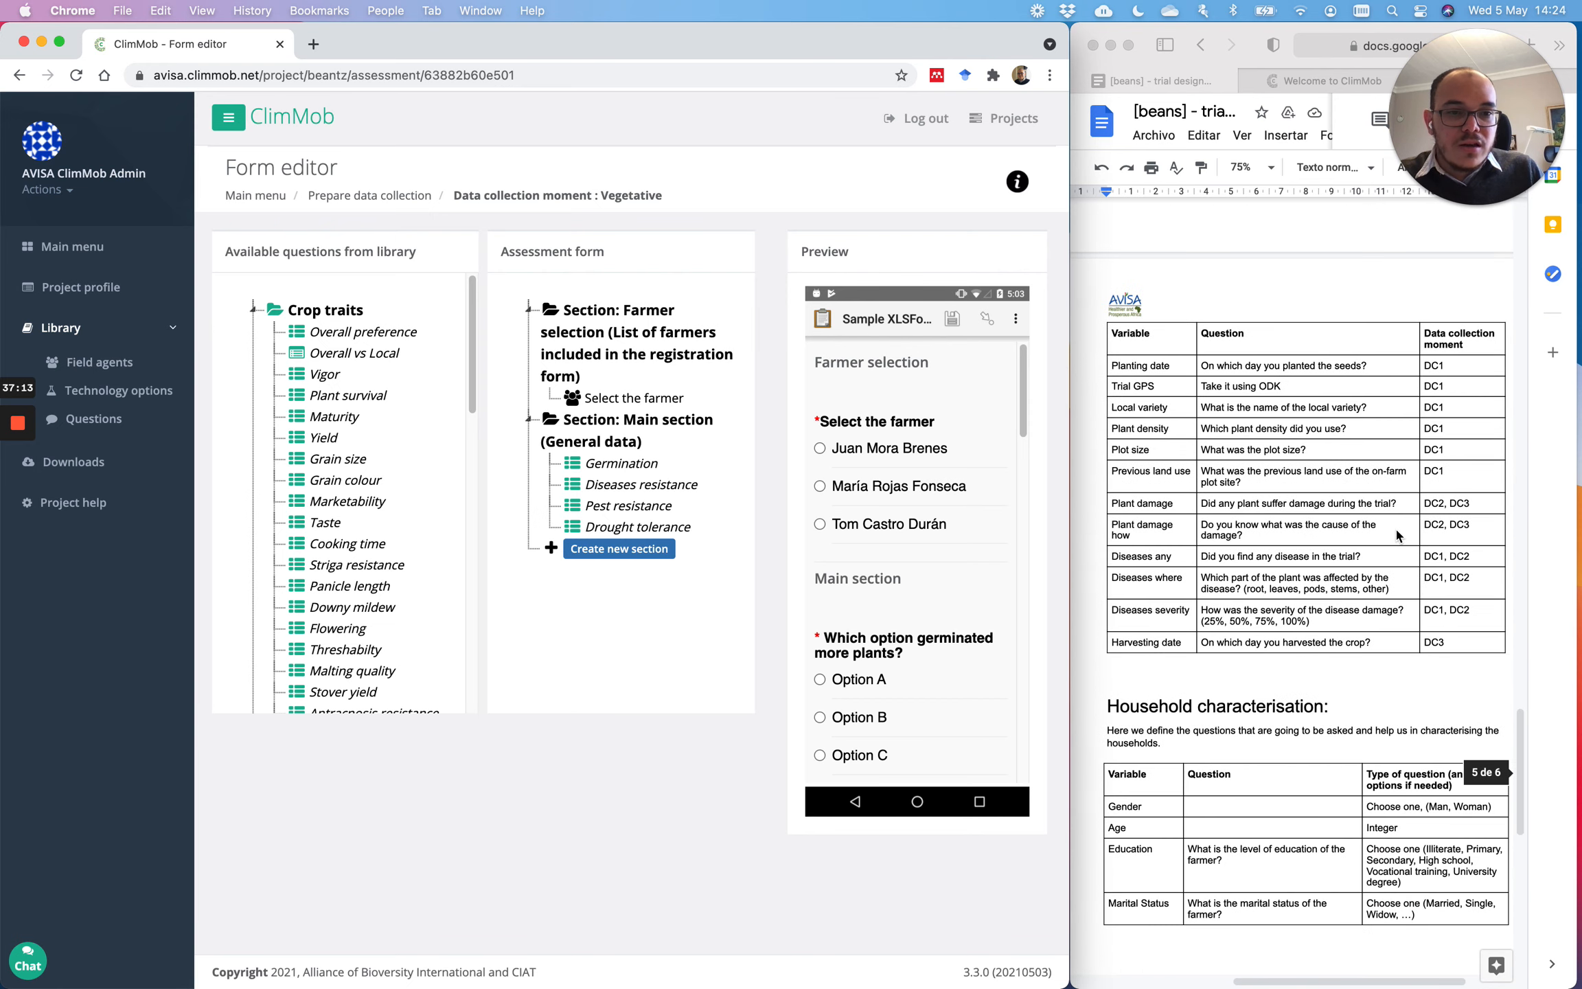
{"action": "scroll", "coordinate": [1397, 535], "scroll_direction": "up", "scroll_amount": 1}
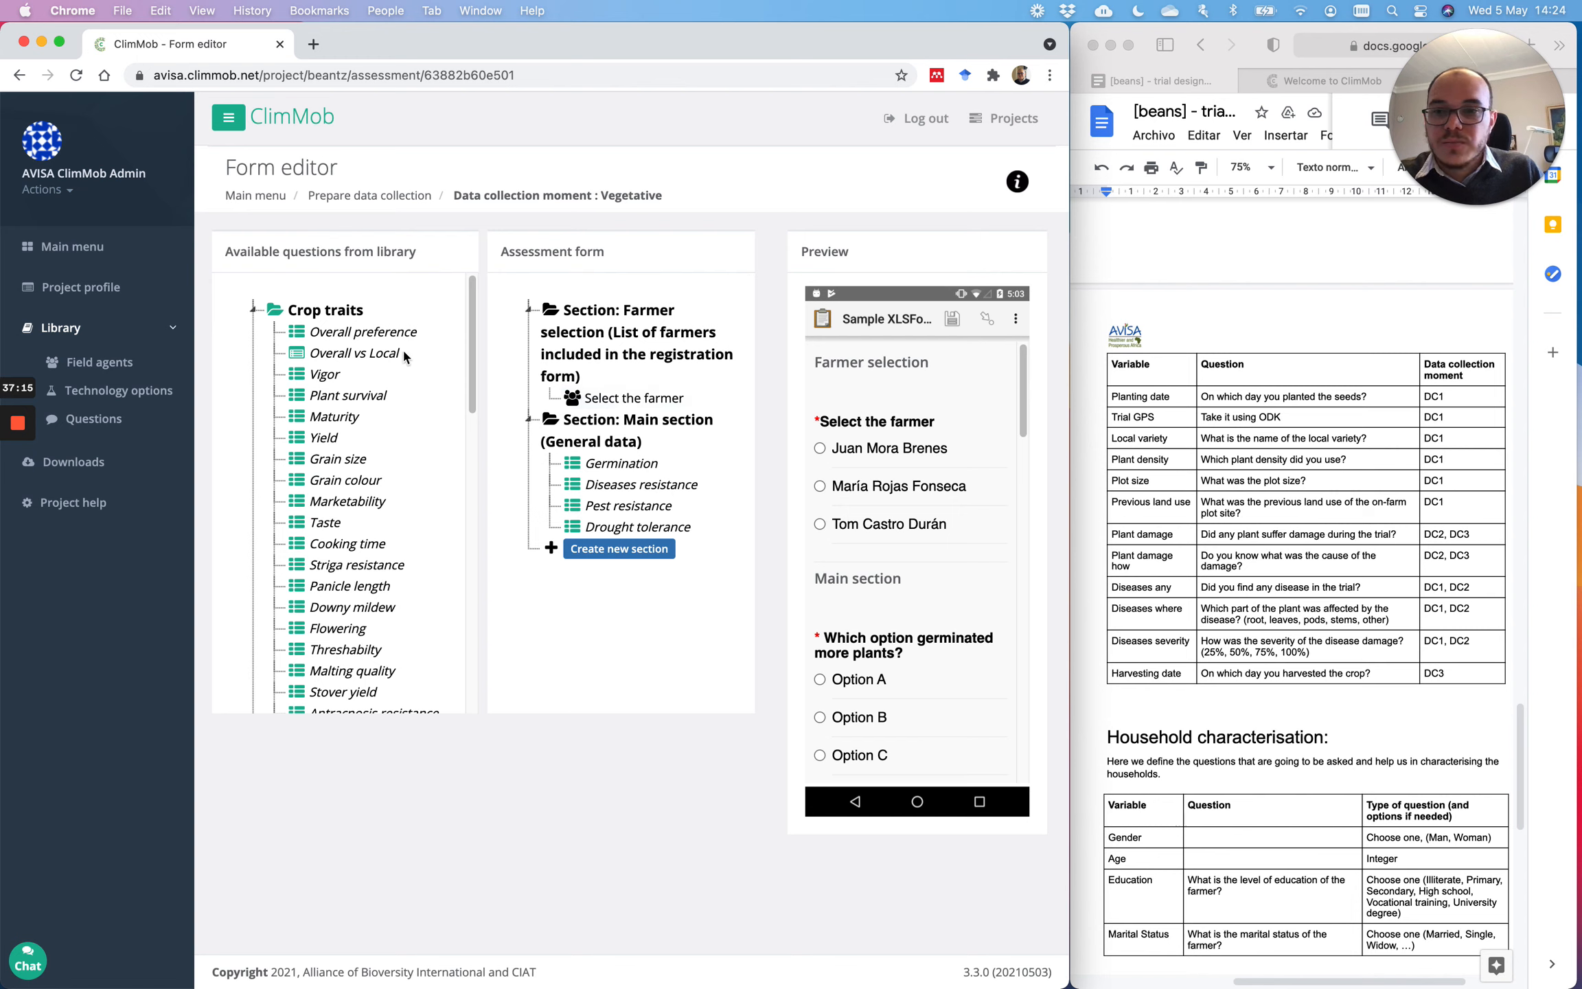
Step: Add Planting date, Trial GPS, Local variety, Plant density, Plot size and Previous land use to Main
{"action": "left_click_drag", "start_coordinate": [473, 338], "coordinate": [472, 575]}
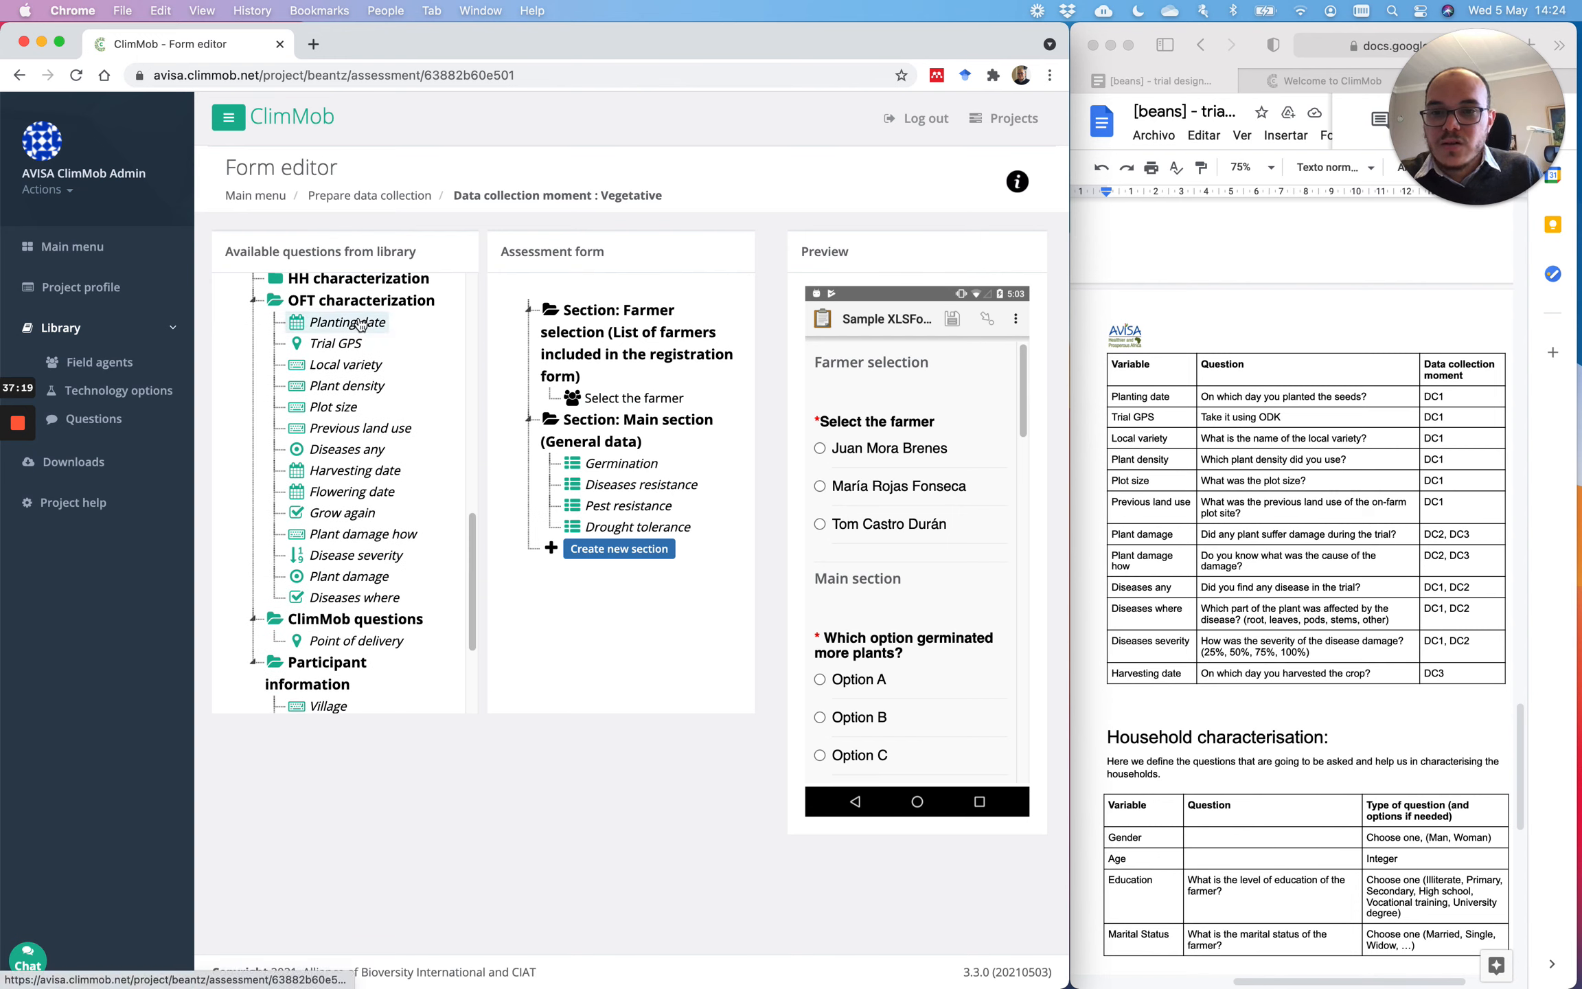
{"action": "left_click_drag", "start_coordinate": [341, 330], "coordinate": [606, 534]}
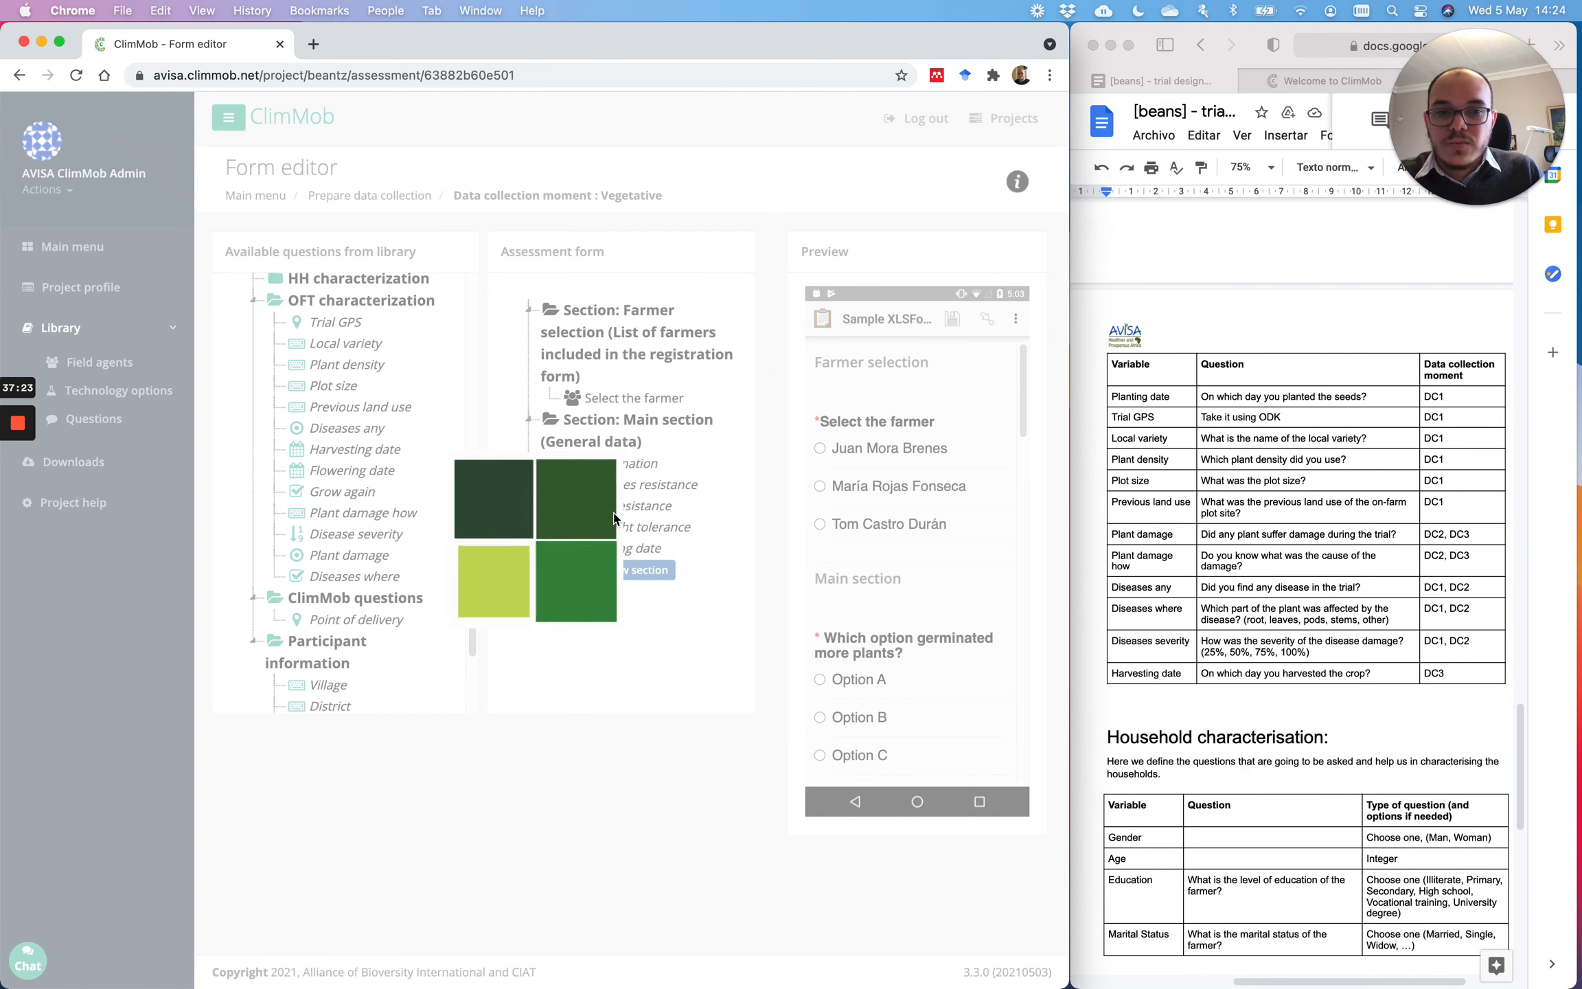
{"action": "left_click_drag", "start_coordinate": [335, 321], "coordinate": [617, 550]}
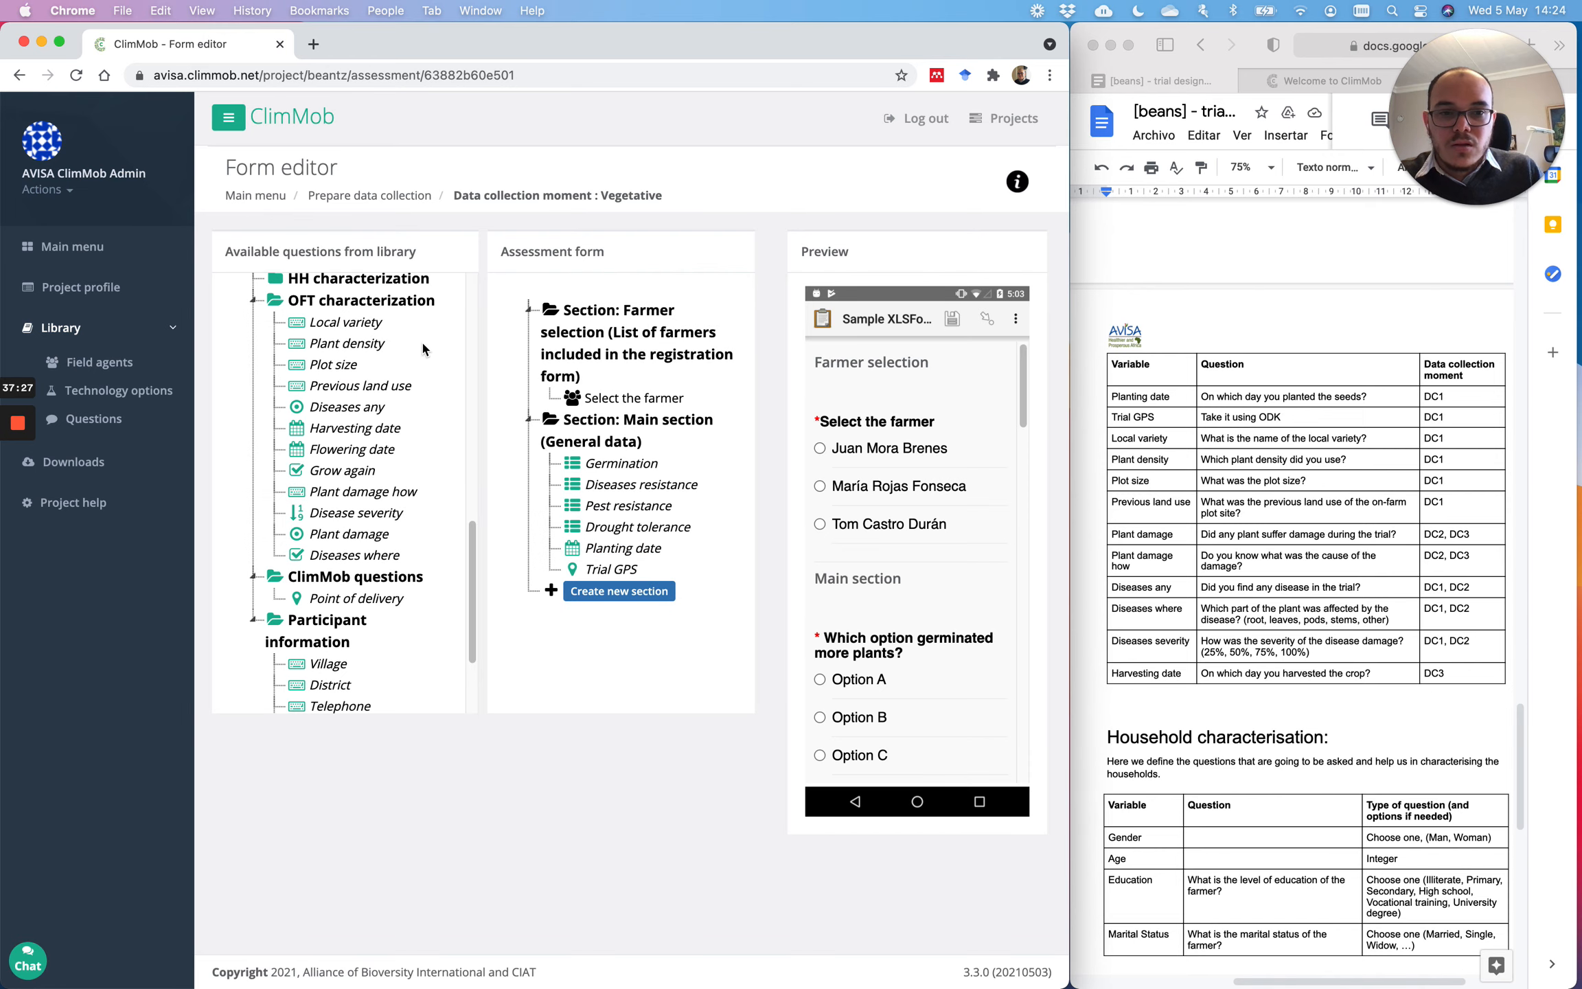
{"action": "left_click_drag", "start_coordinate": [336, 322], "coordinate": [592, 585]}
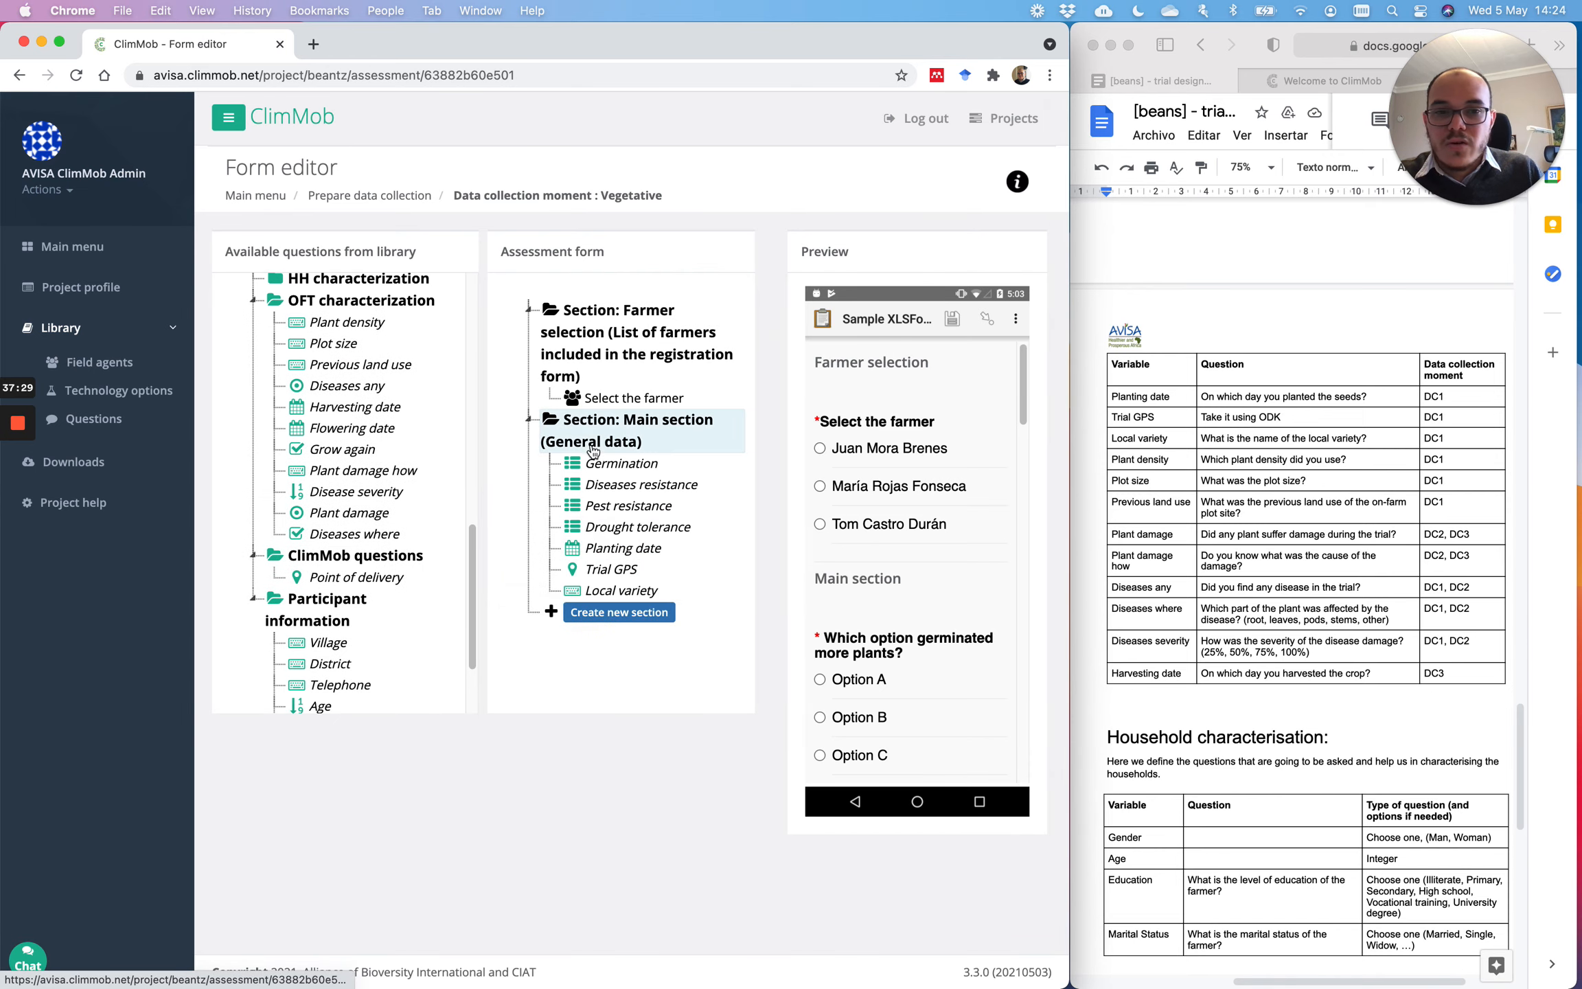
{"action": "left_click_drag", "start_coordinate": [336, 322], "coordinate": [596, 580]}
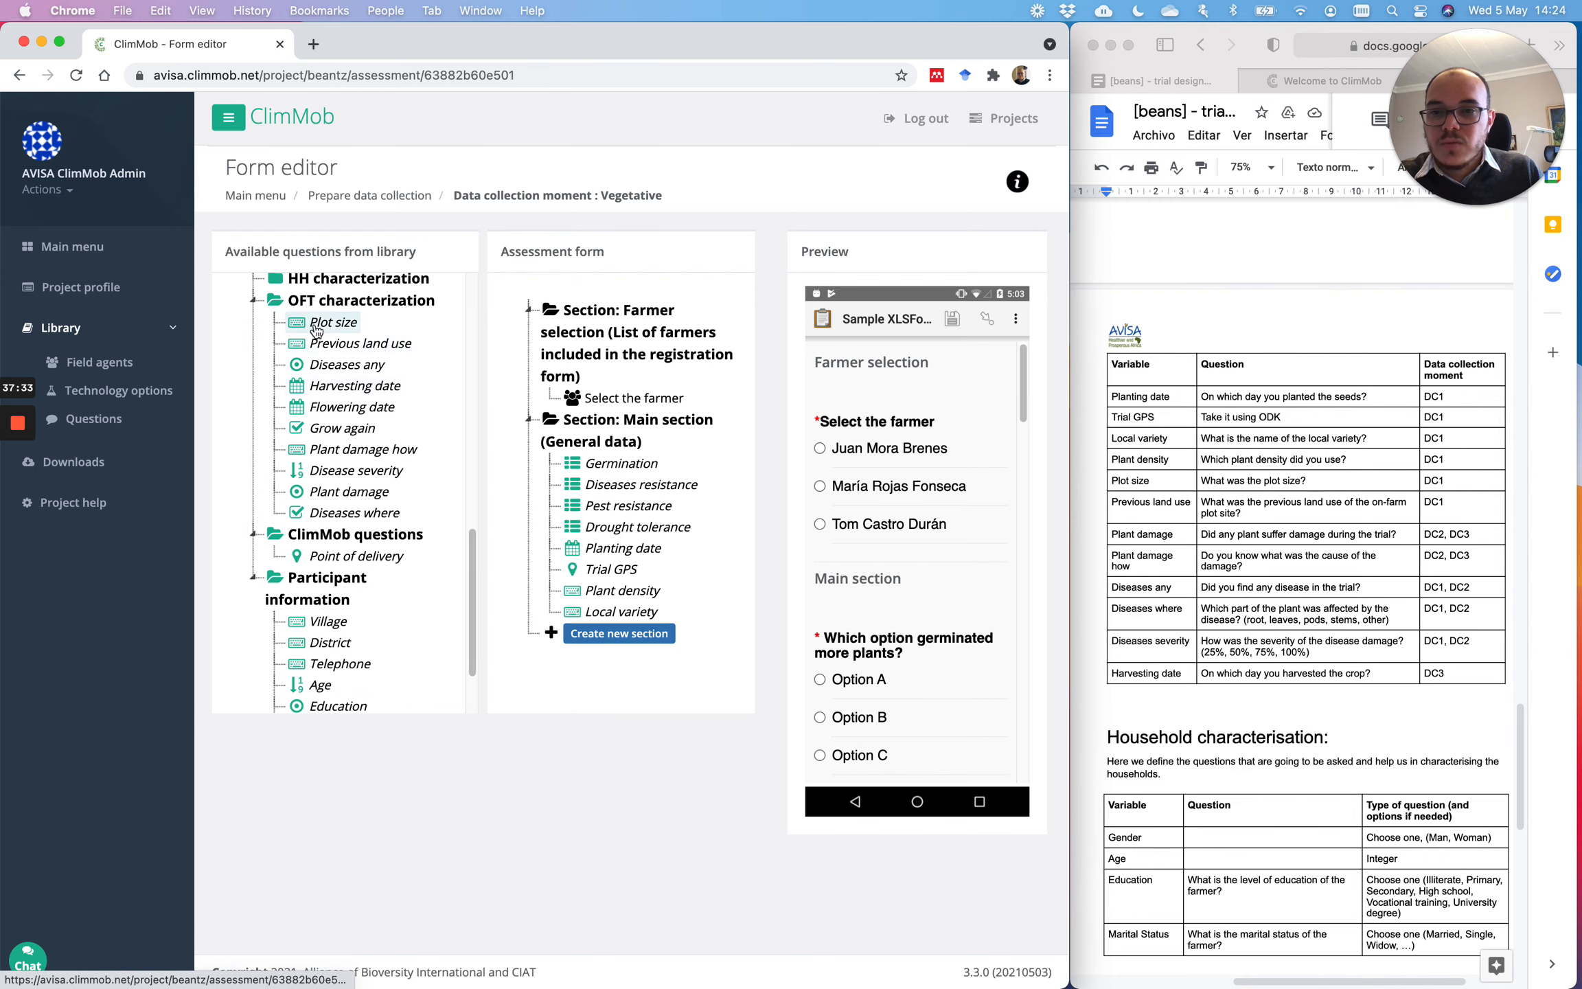
{"action": "left_click_drag", "start_coordinate": [316, 330], "coordinate": [592, 630]}
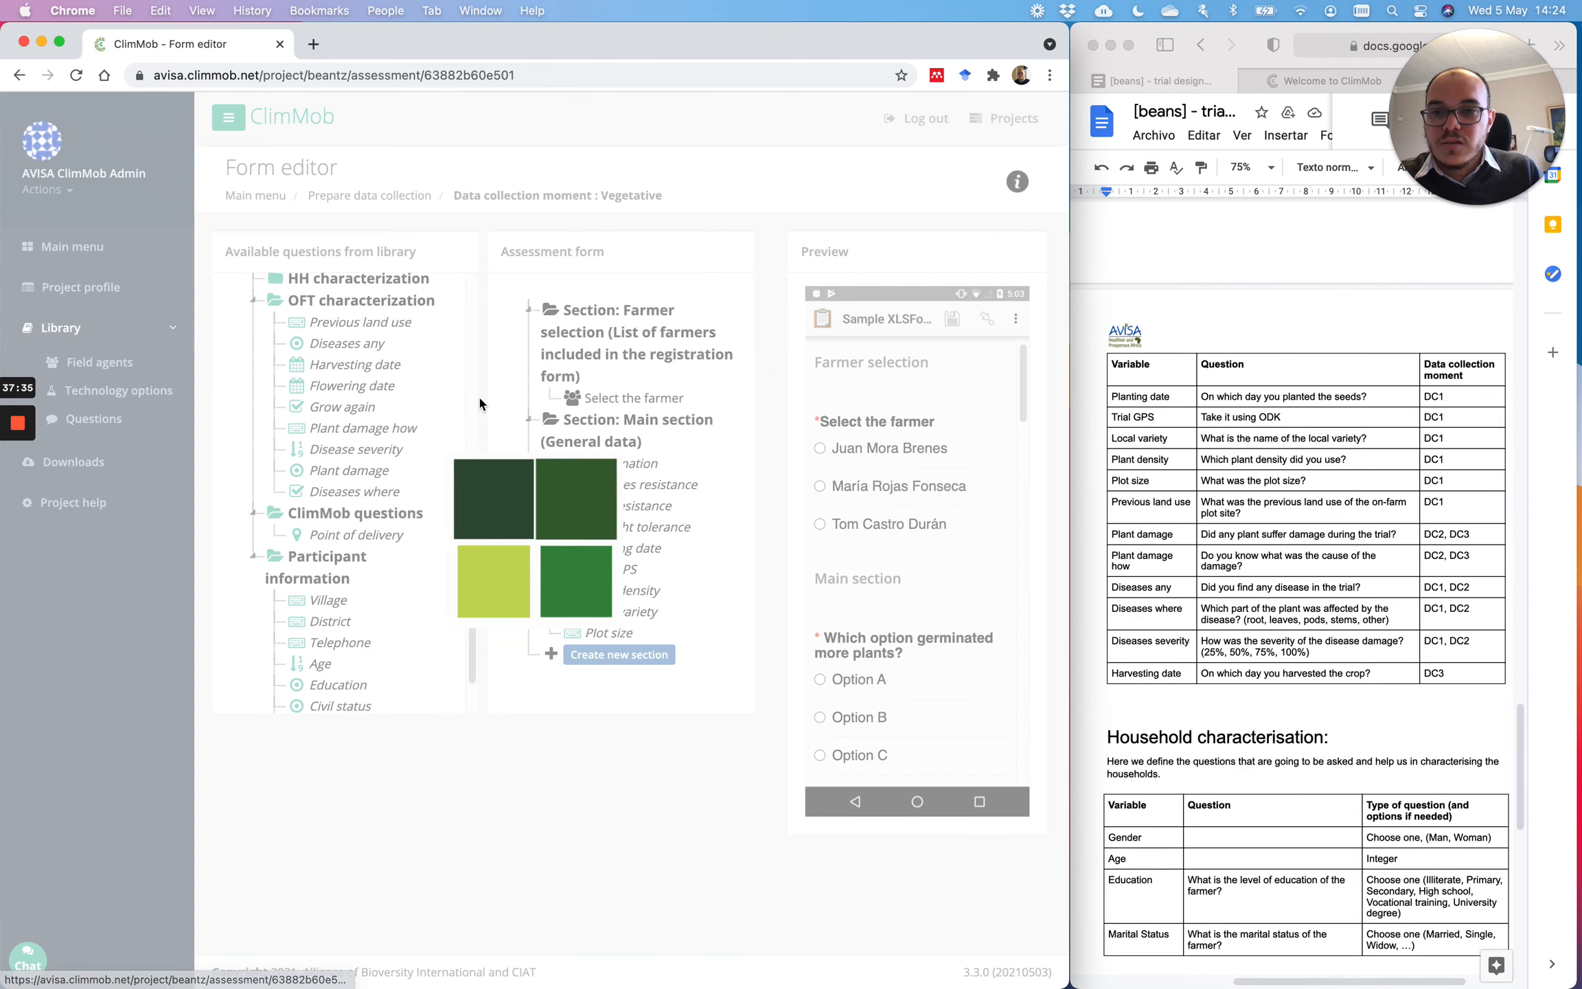
{"action": "left_click_drag", "start_coordinate": [347, 322], "coordinate": [610, 646]}
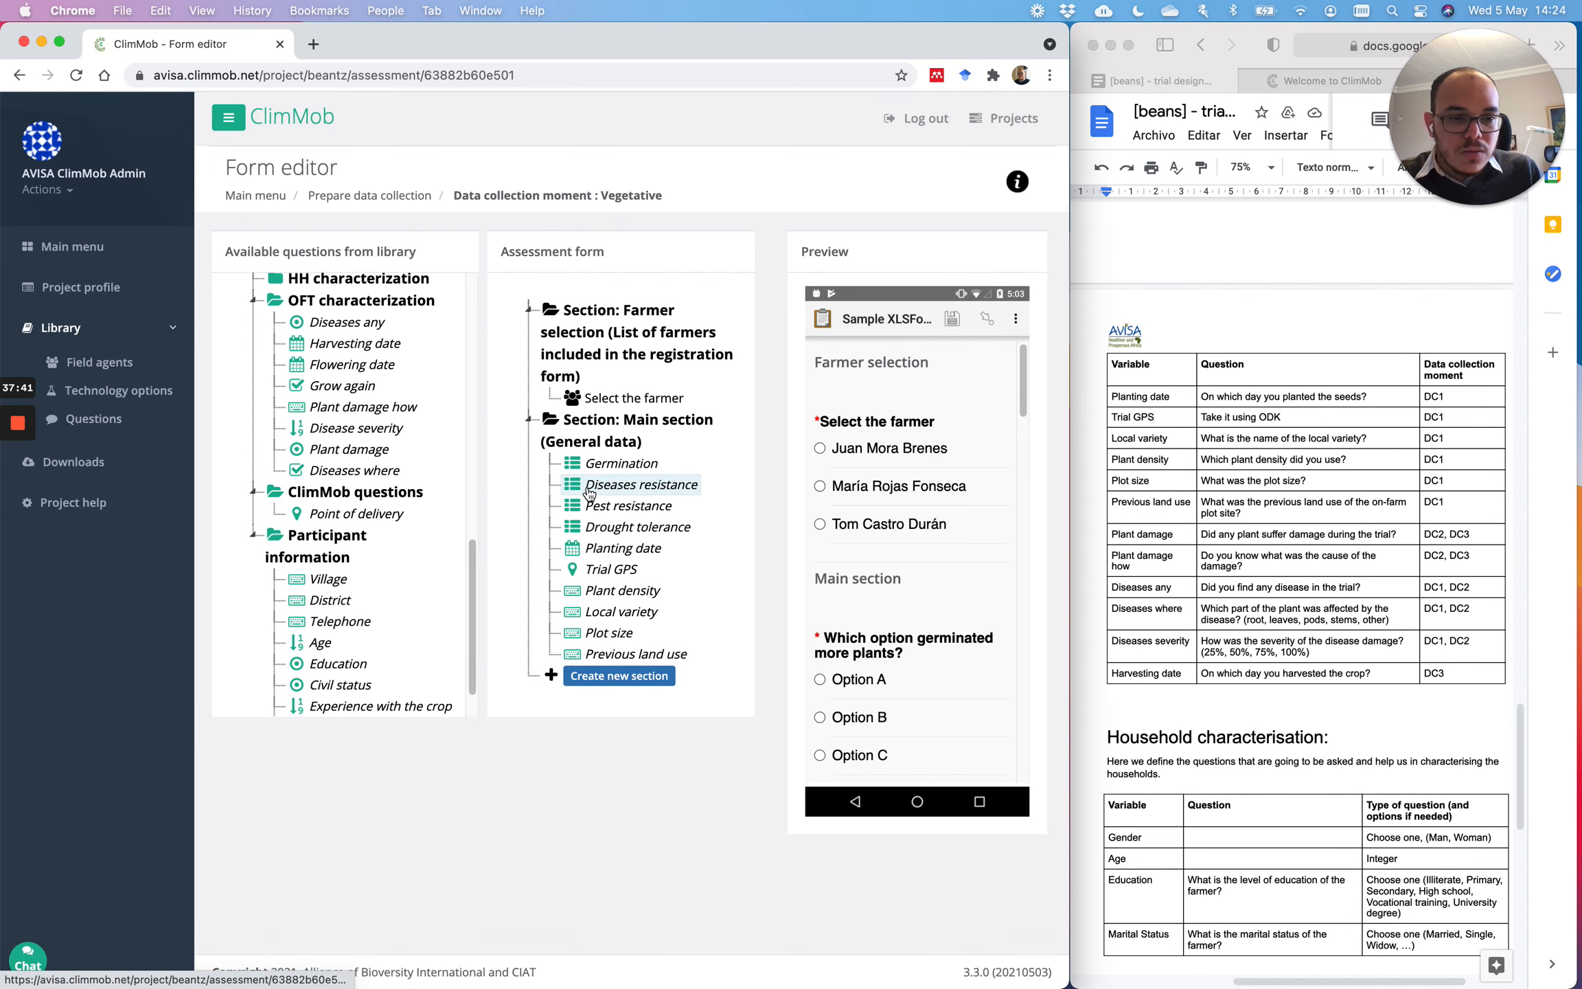
Step: Add the disease questions Diseases any, Diseases where and Disease severity to the Main section
{"action": "left_click", "coordinate": [1402, 594]}
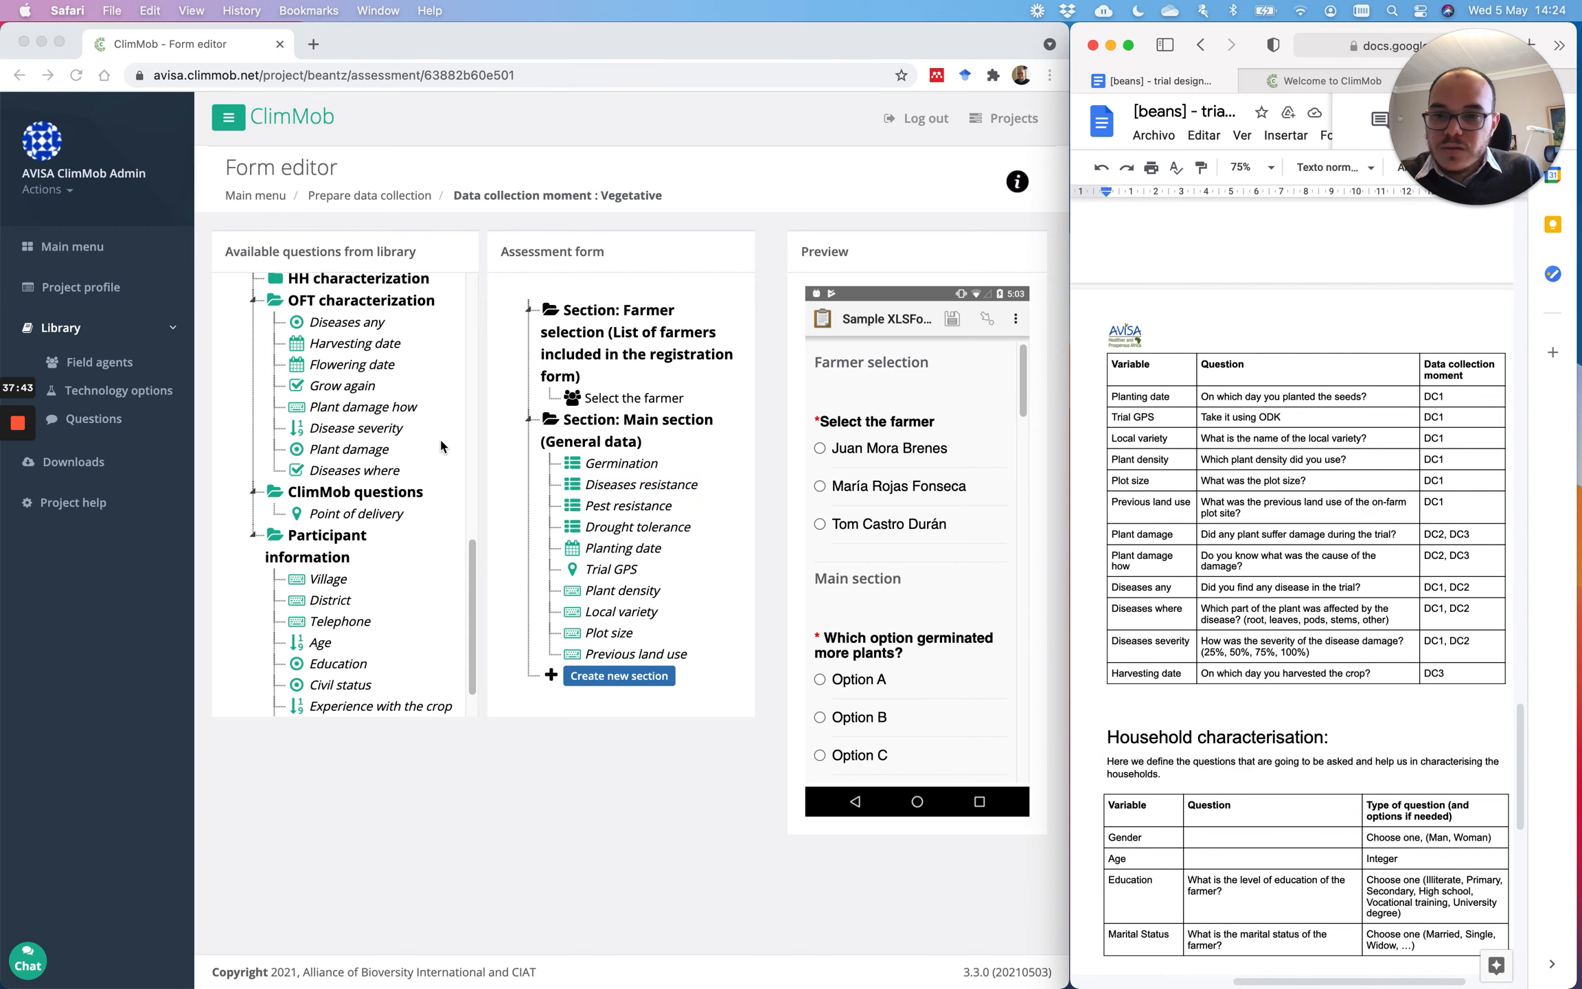
{"action": "left_click_drag", "start_coordinate": [340, 329], "coordinate": [637, 647]}
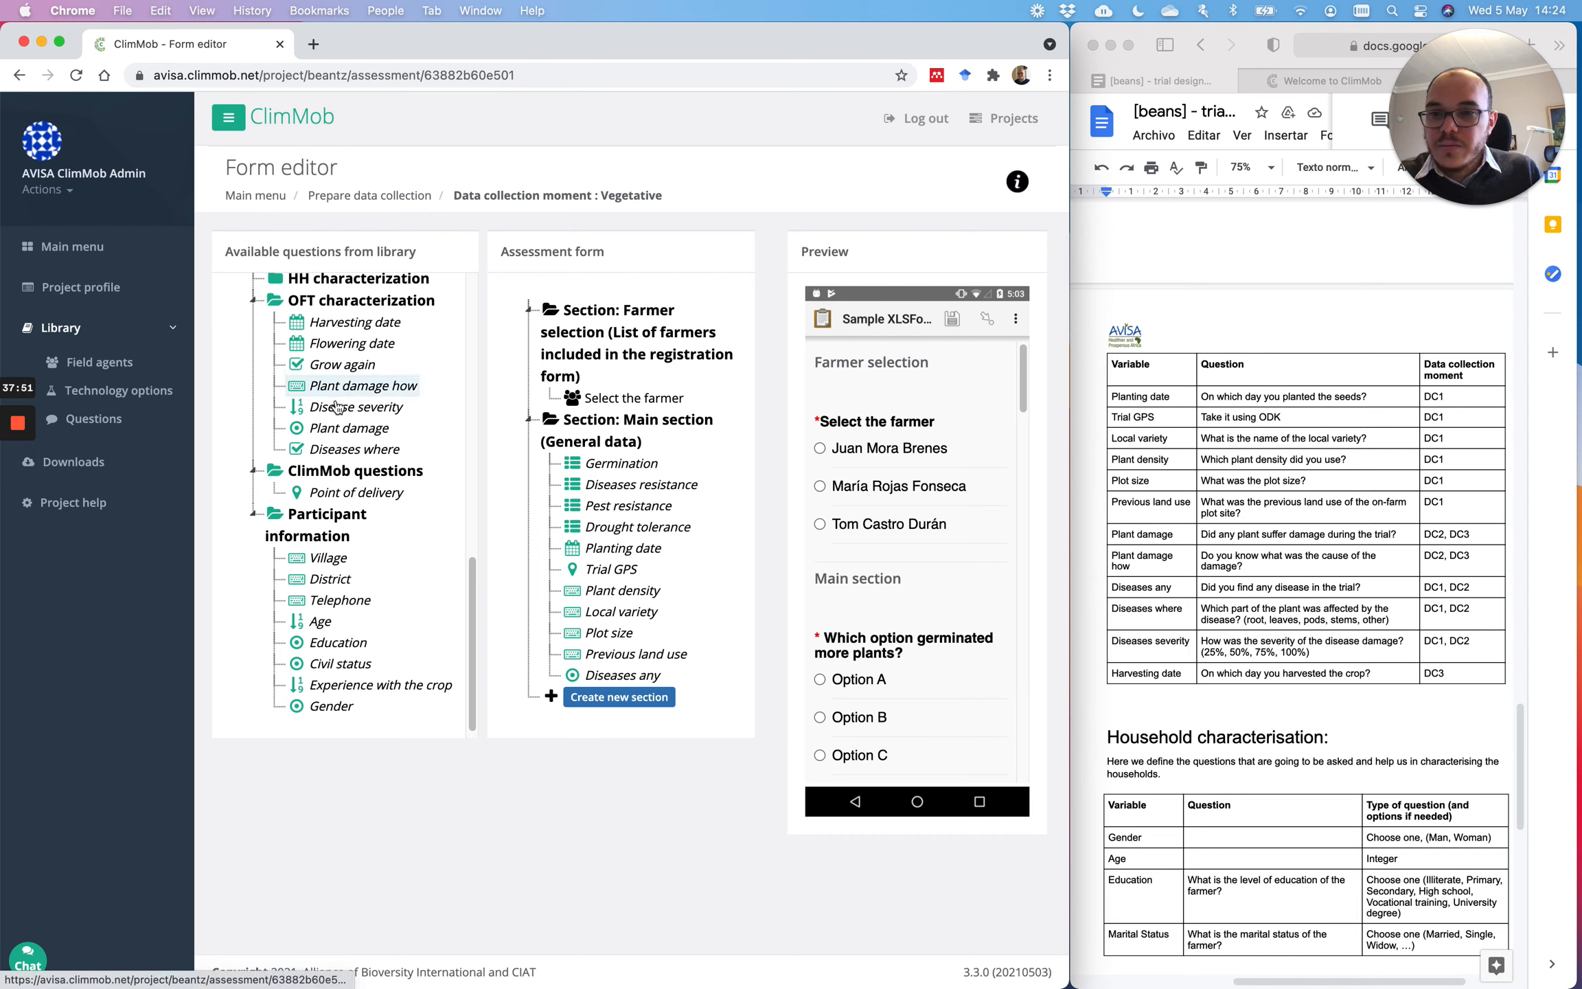
{"action": "left_click_drag", "start_coordinate": [342, 445], "coordinate": [681, 653]}
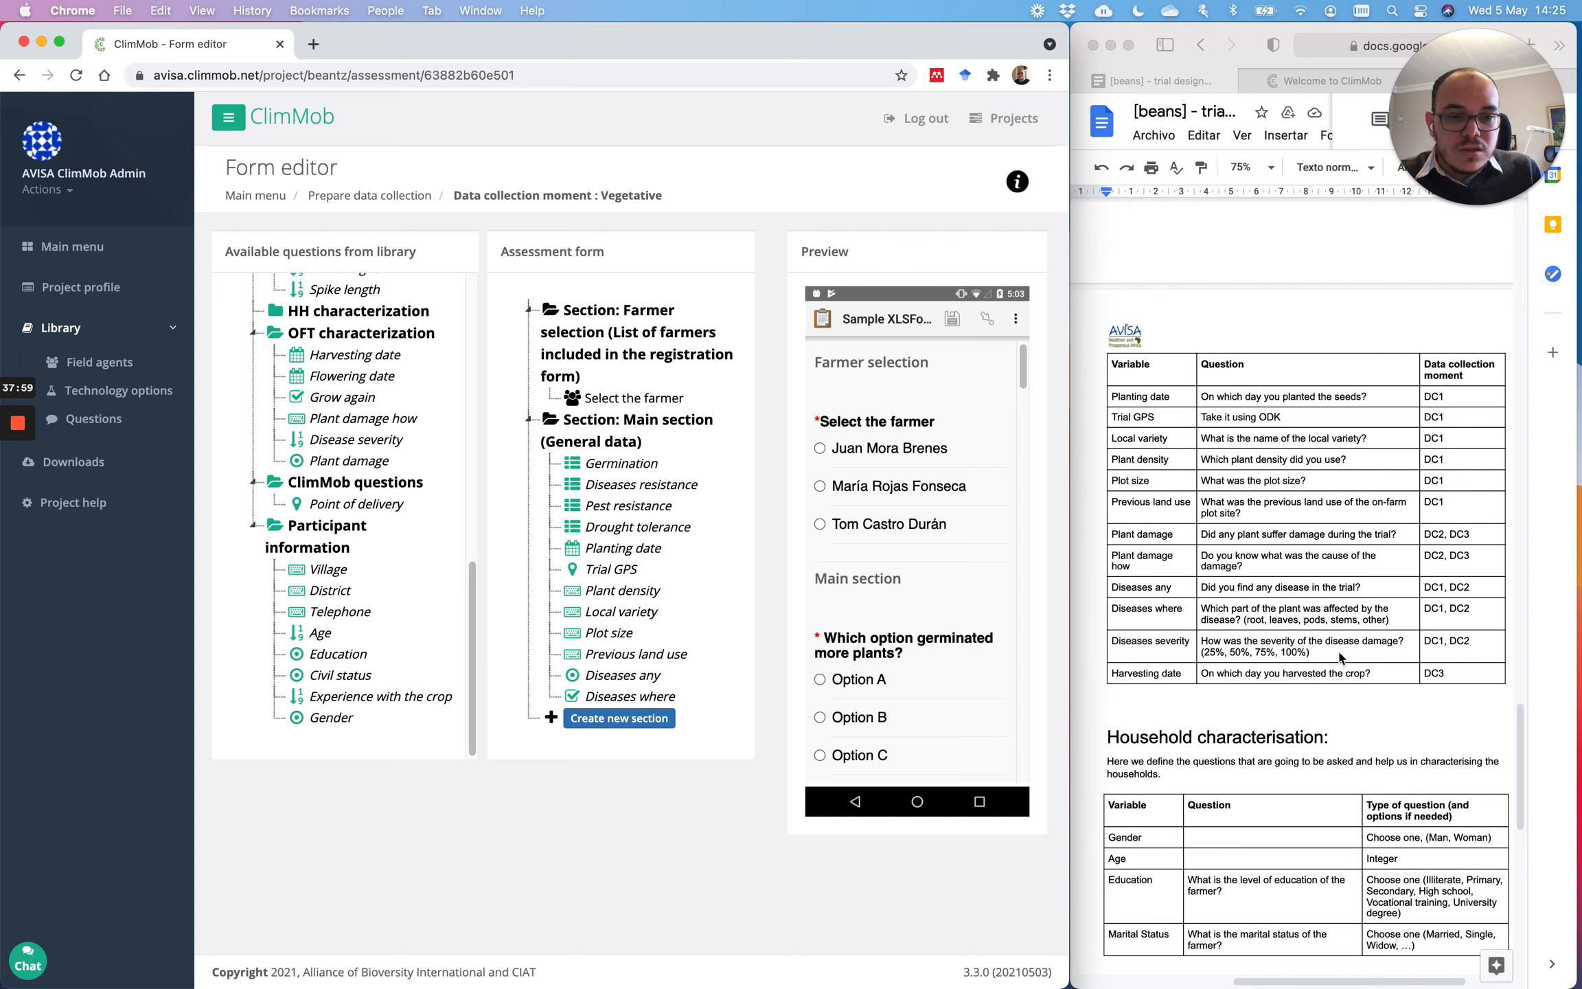
{"action": "mouse_move", "coordinate": [357, 436]}
{"action": "left_mouse_down"}
{"action": "mouse_move", "coordinate": [589, 718]}
{"action": "mouse_move", "coordinate": [598, 700]}
{"action": "left_mouse_up"}
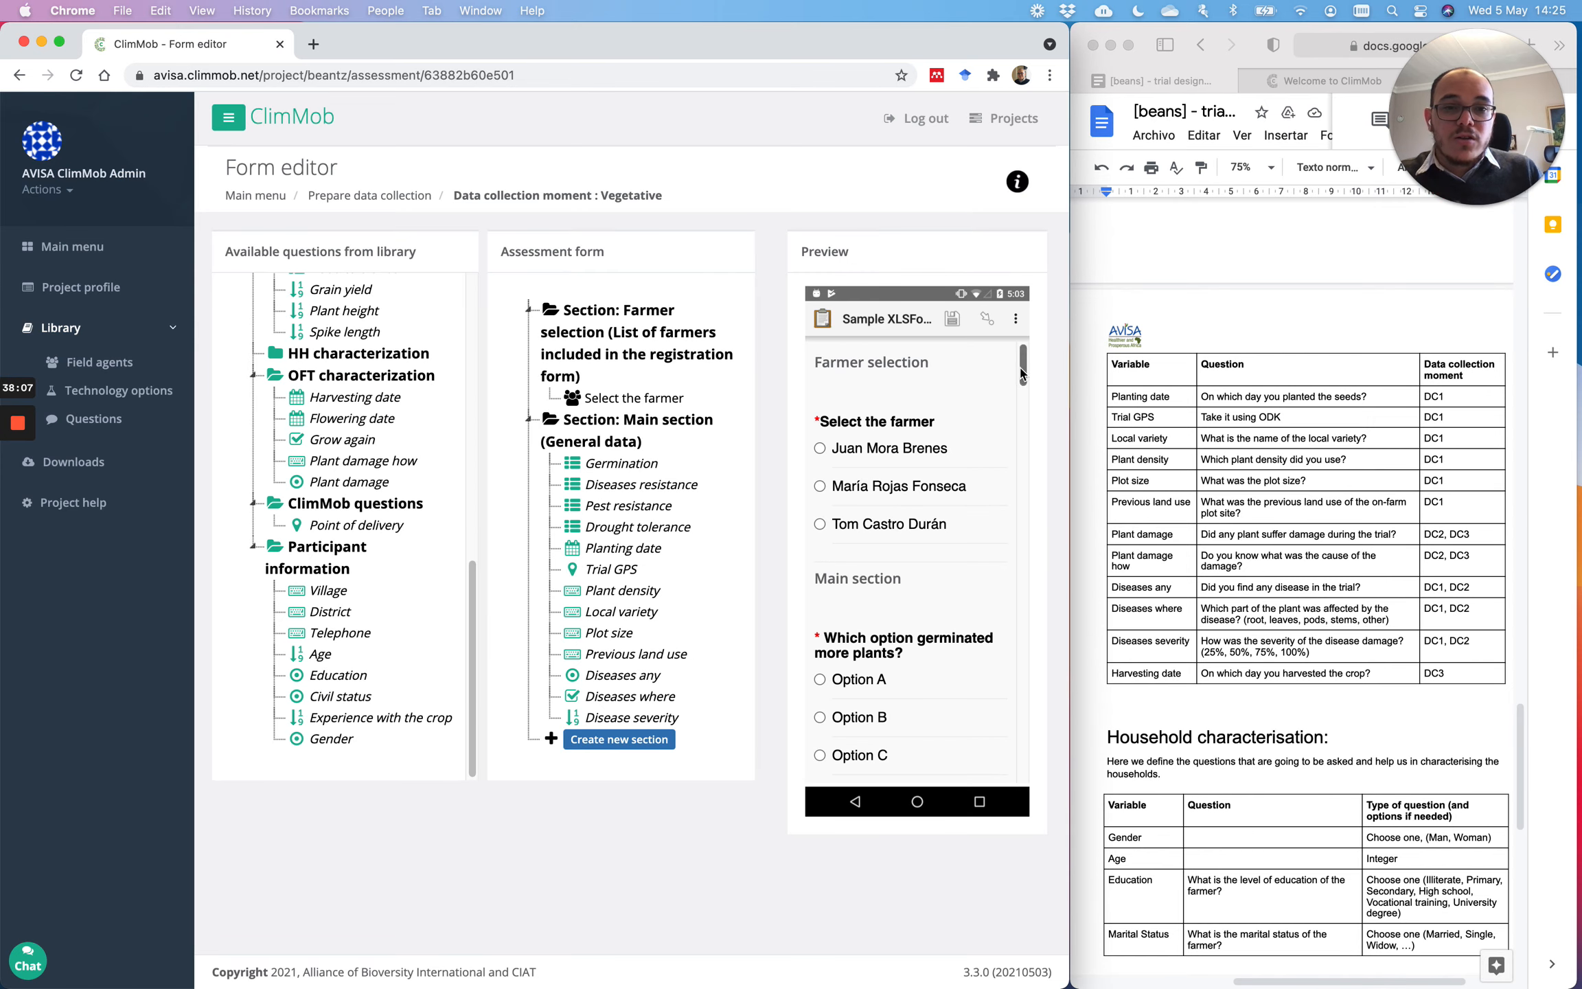
{"action": "mouse_move", "coordinate": [1023, 368]}
{"action": "left_mouse_down"}
{"action": "mouse_move", "coordinate": [1044, 759]}
{"action": "mouse_move", "coordinate": [1034, 357]}
{"action": "left_mouse_up"}
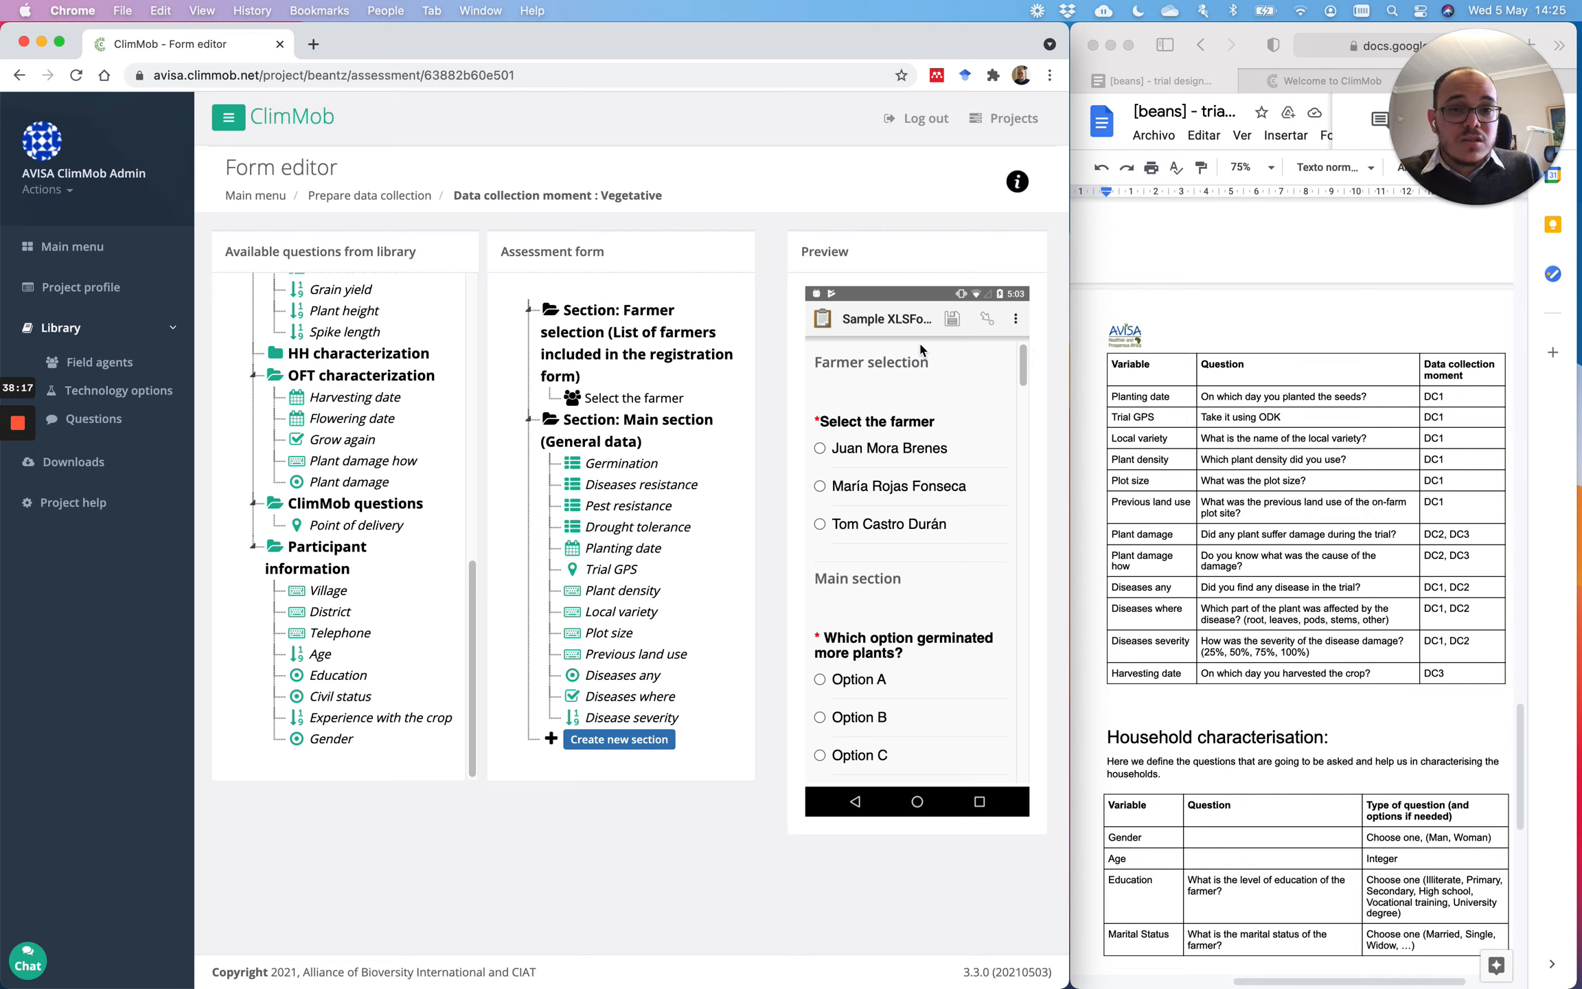
Step: Create an OFT section and place it above the Main section
{"action": "left_click", "coordinate": [615, 743]}
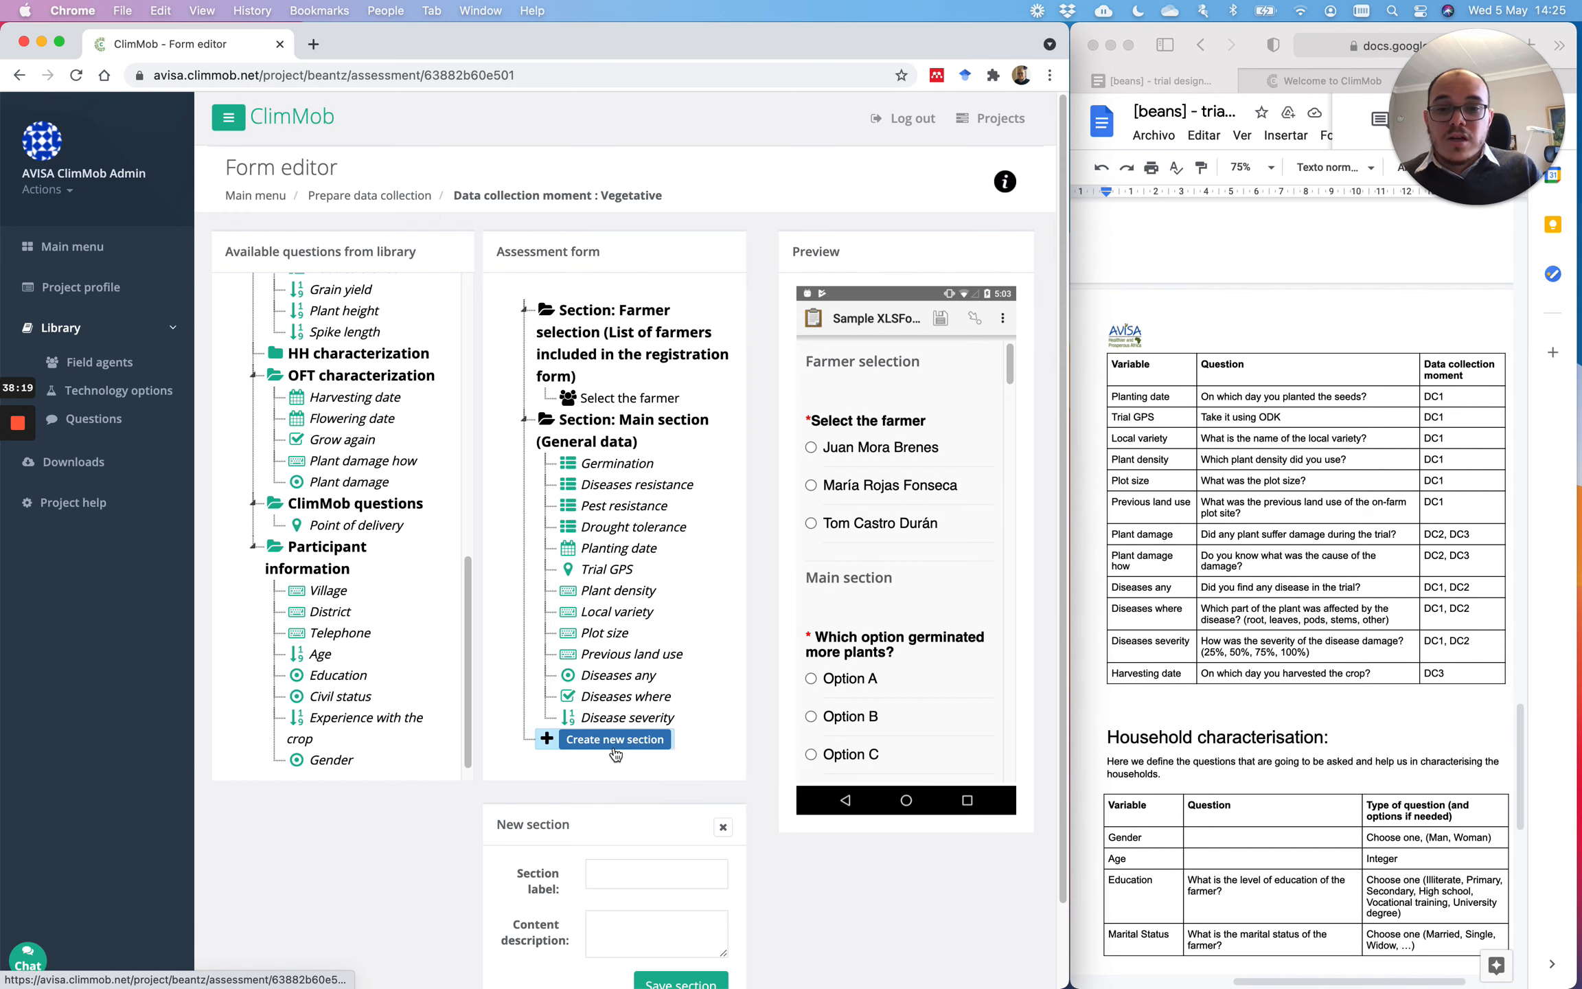
{"action": "scroll", "coordinate": [695, 722], "scroll_direction": "down", "scroll_amount": 1}
{"action": "left_click", "coordinate": [623, 853]}
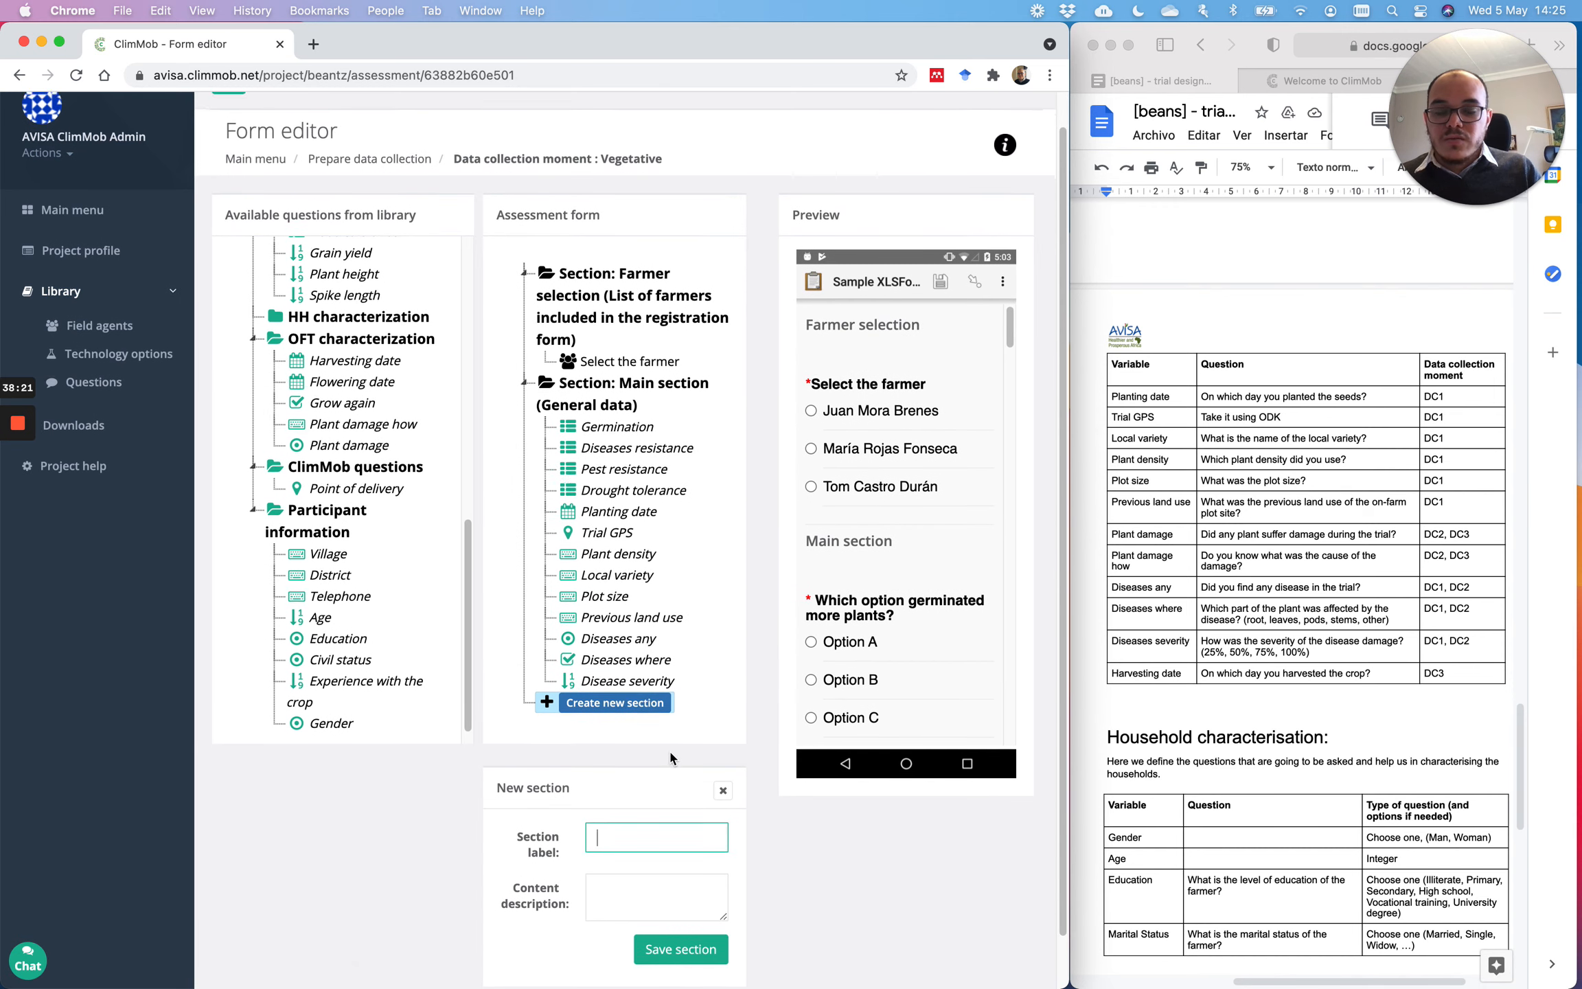
{"action": "scroll", "coordinate": [669, 749], "scroll_direction": "down", "scroll_amount": 2}
{"action": "type", "text": "OFT"}
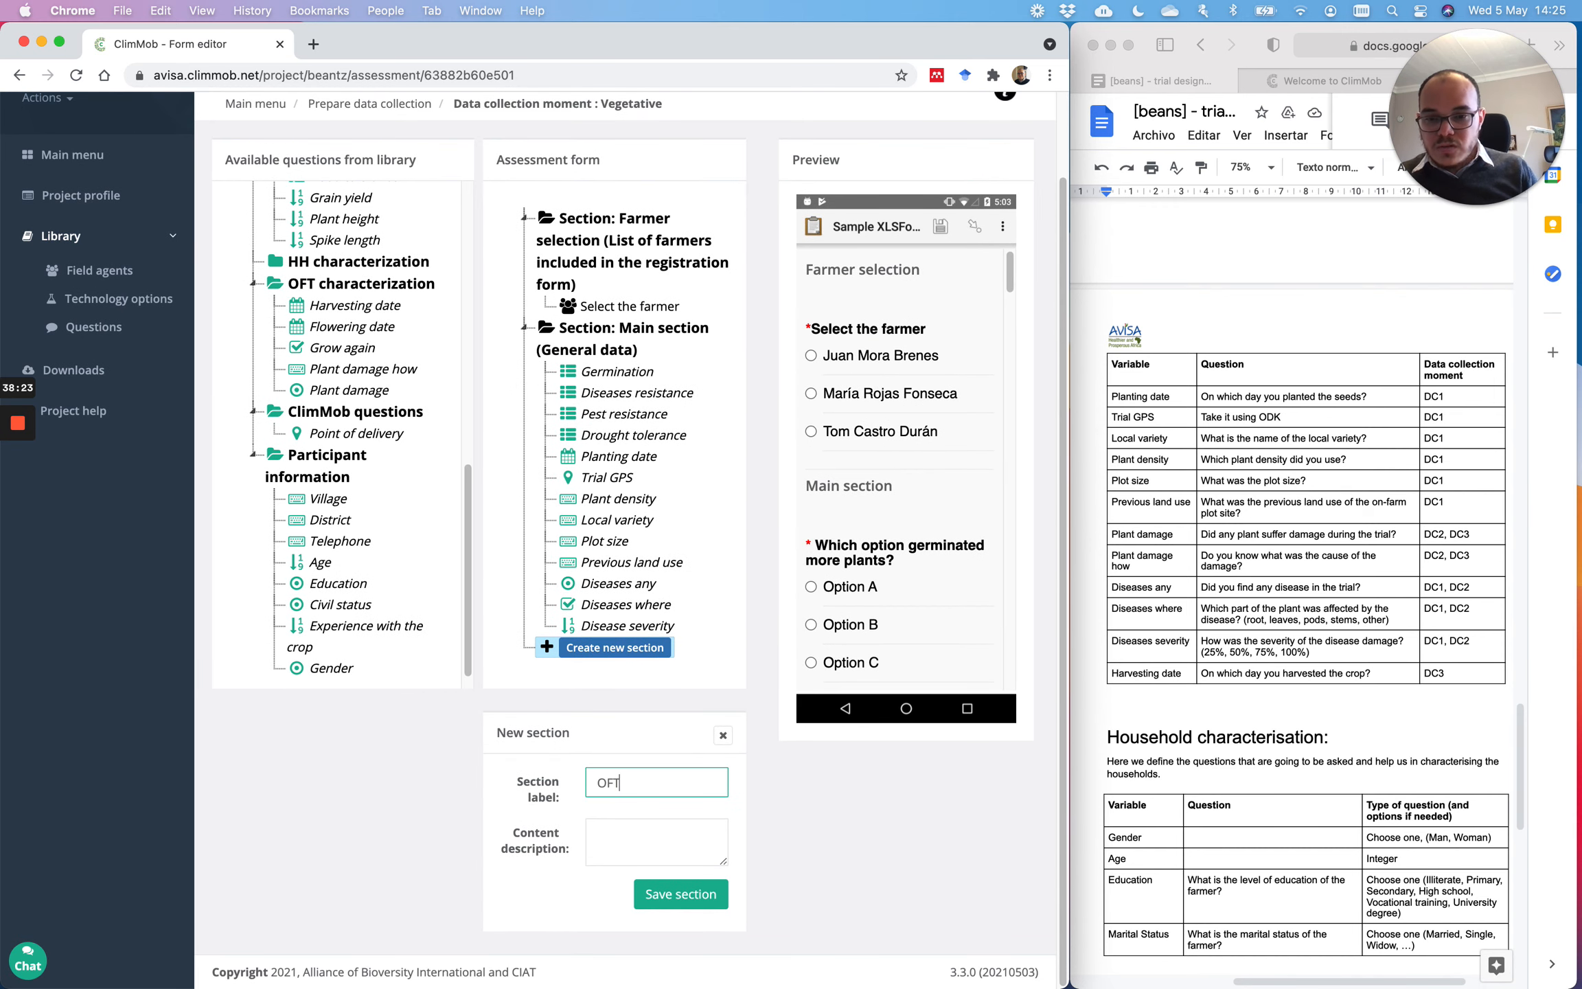
{"action": "left_click", "coordinate": [656, 821]}
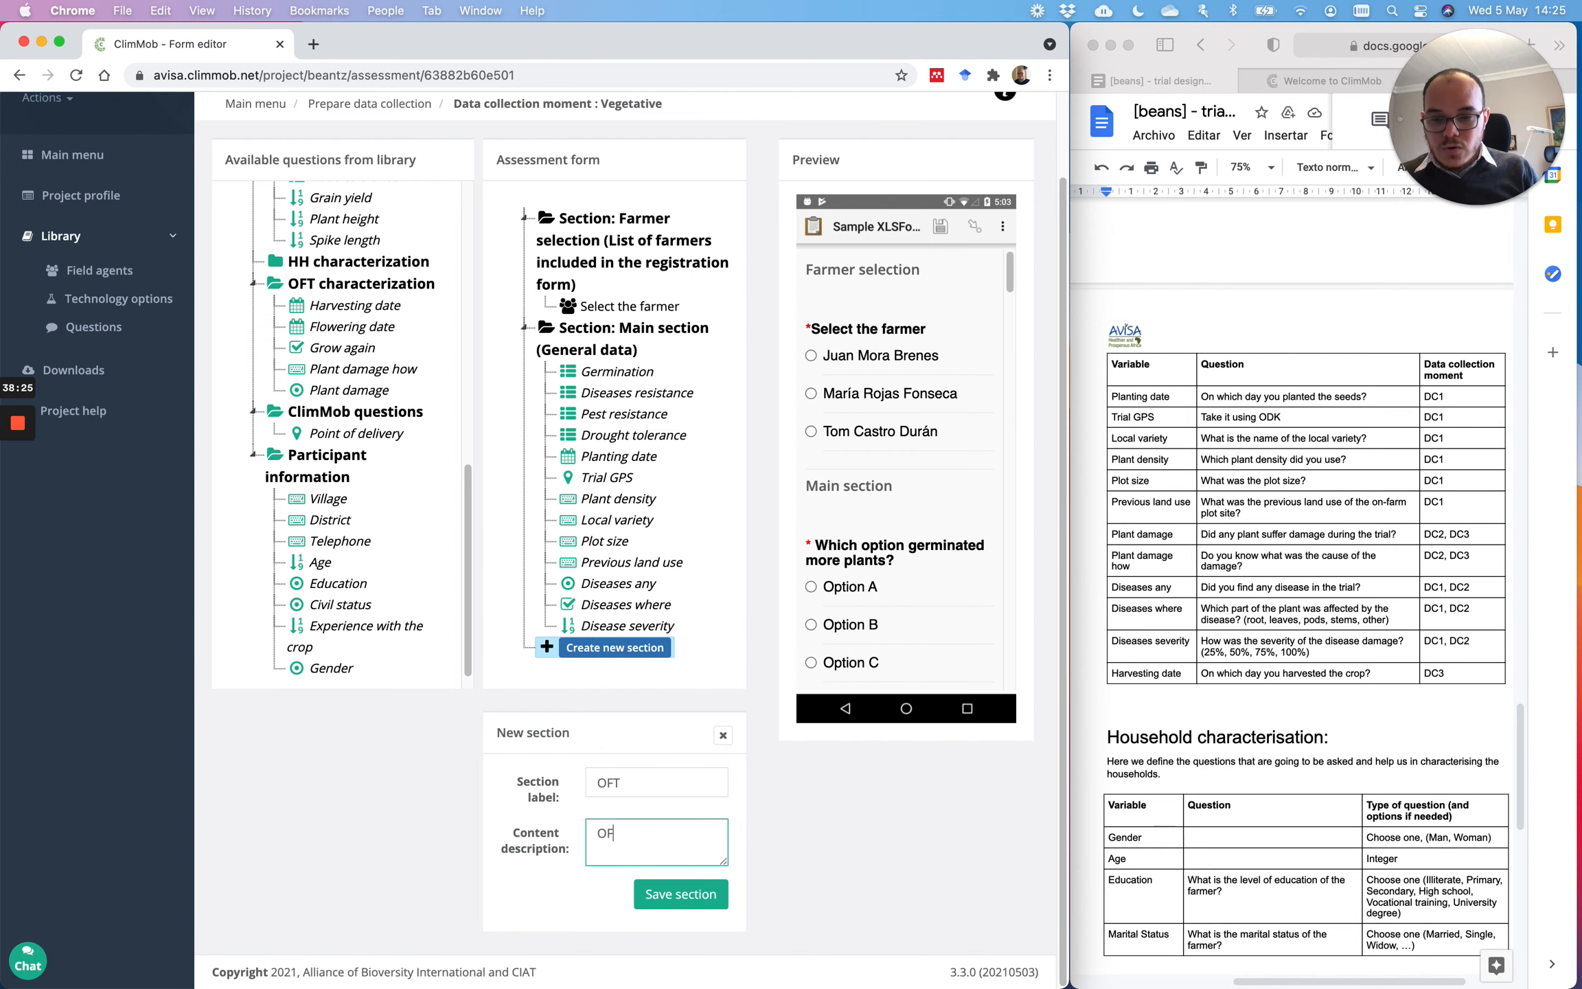
{"action": "left_click", "coordinate": [676, 896]}
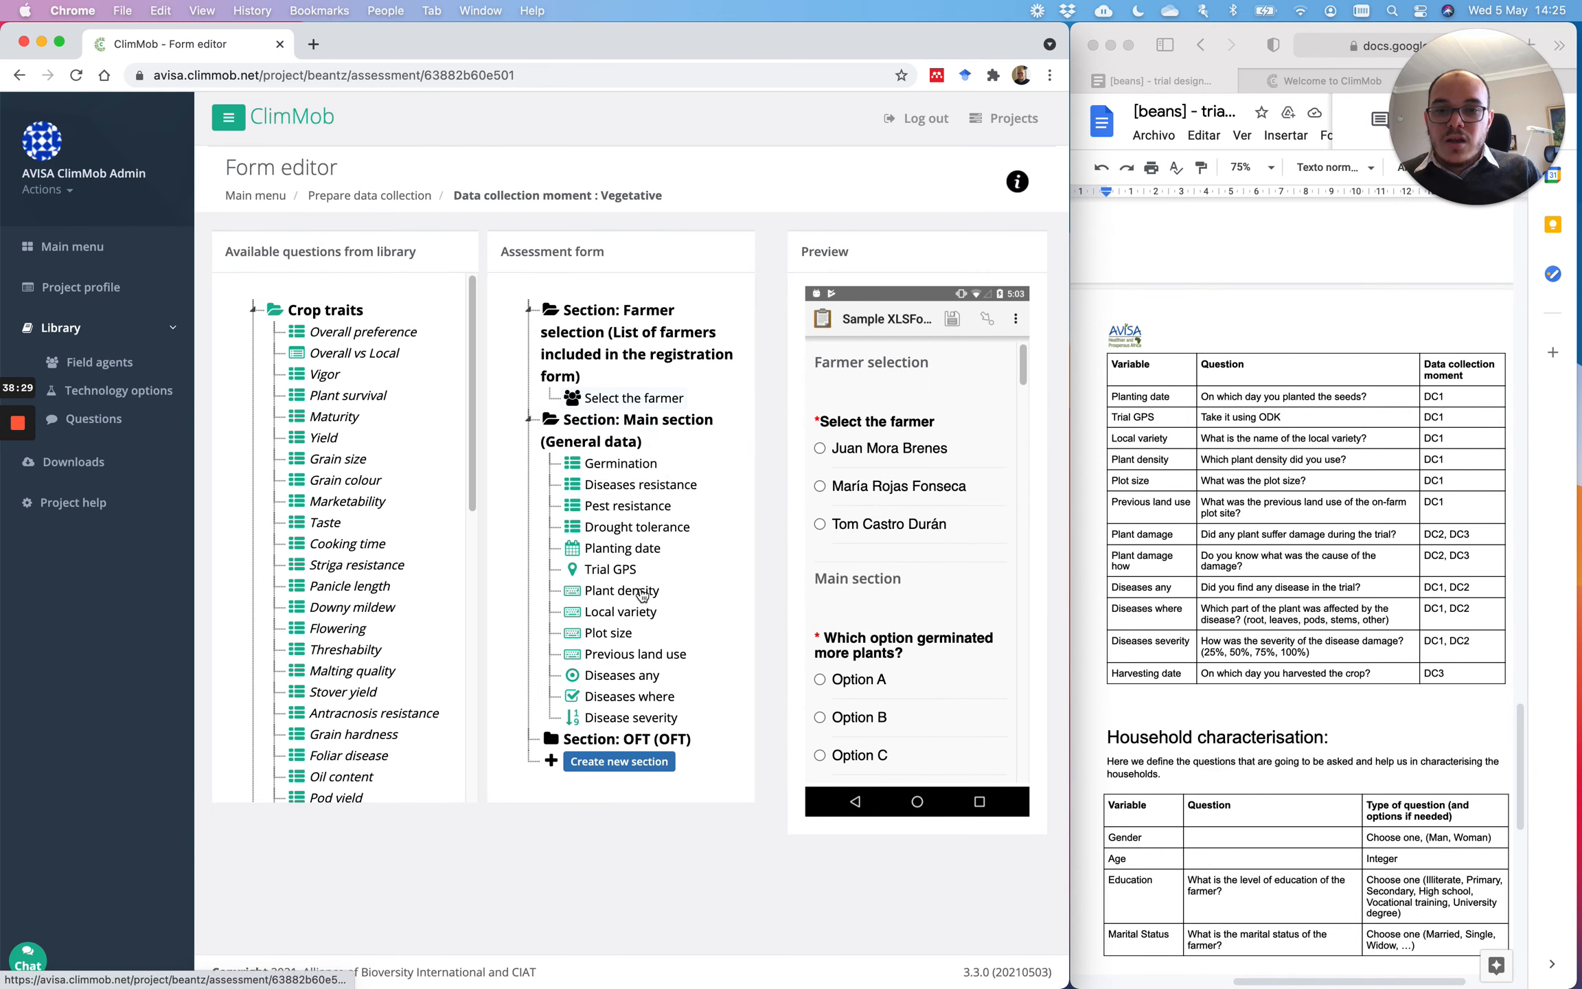
{"action": "left_click_drag", "start_coordinate": [648, 739], "coordinate": [672, 434]}
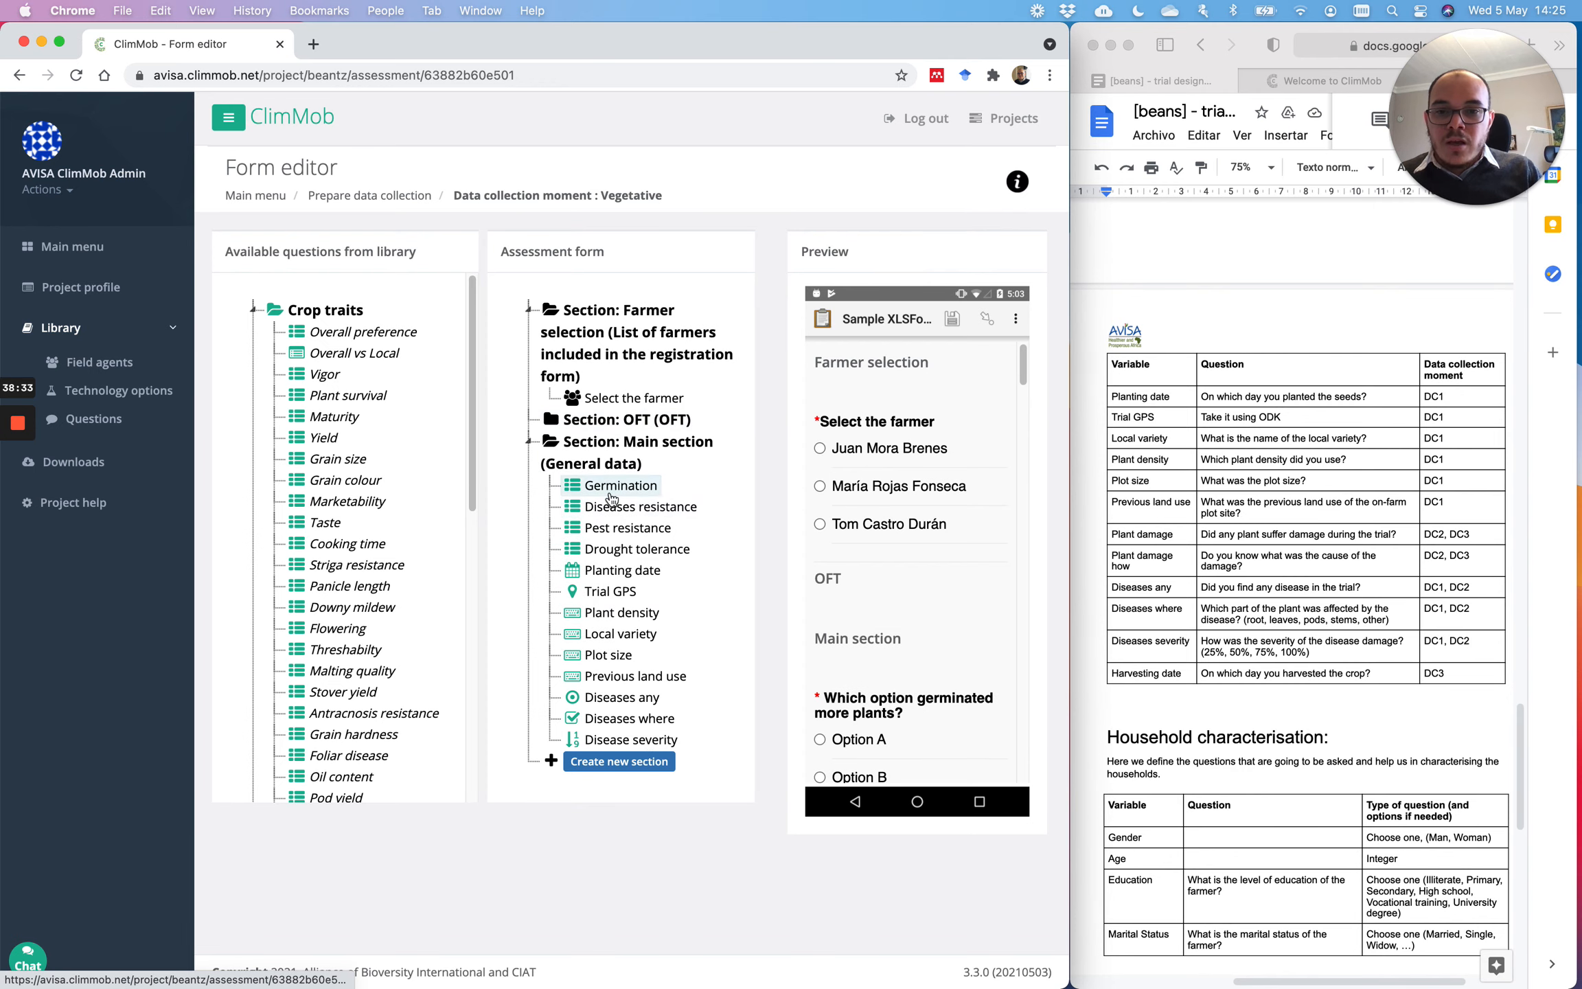
Step: Move Planting date and Plot size into the OFT section
{"action": "left_click_drag", "start_coordinate": [615, 572], "coordinate": [649, 420]}
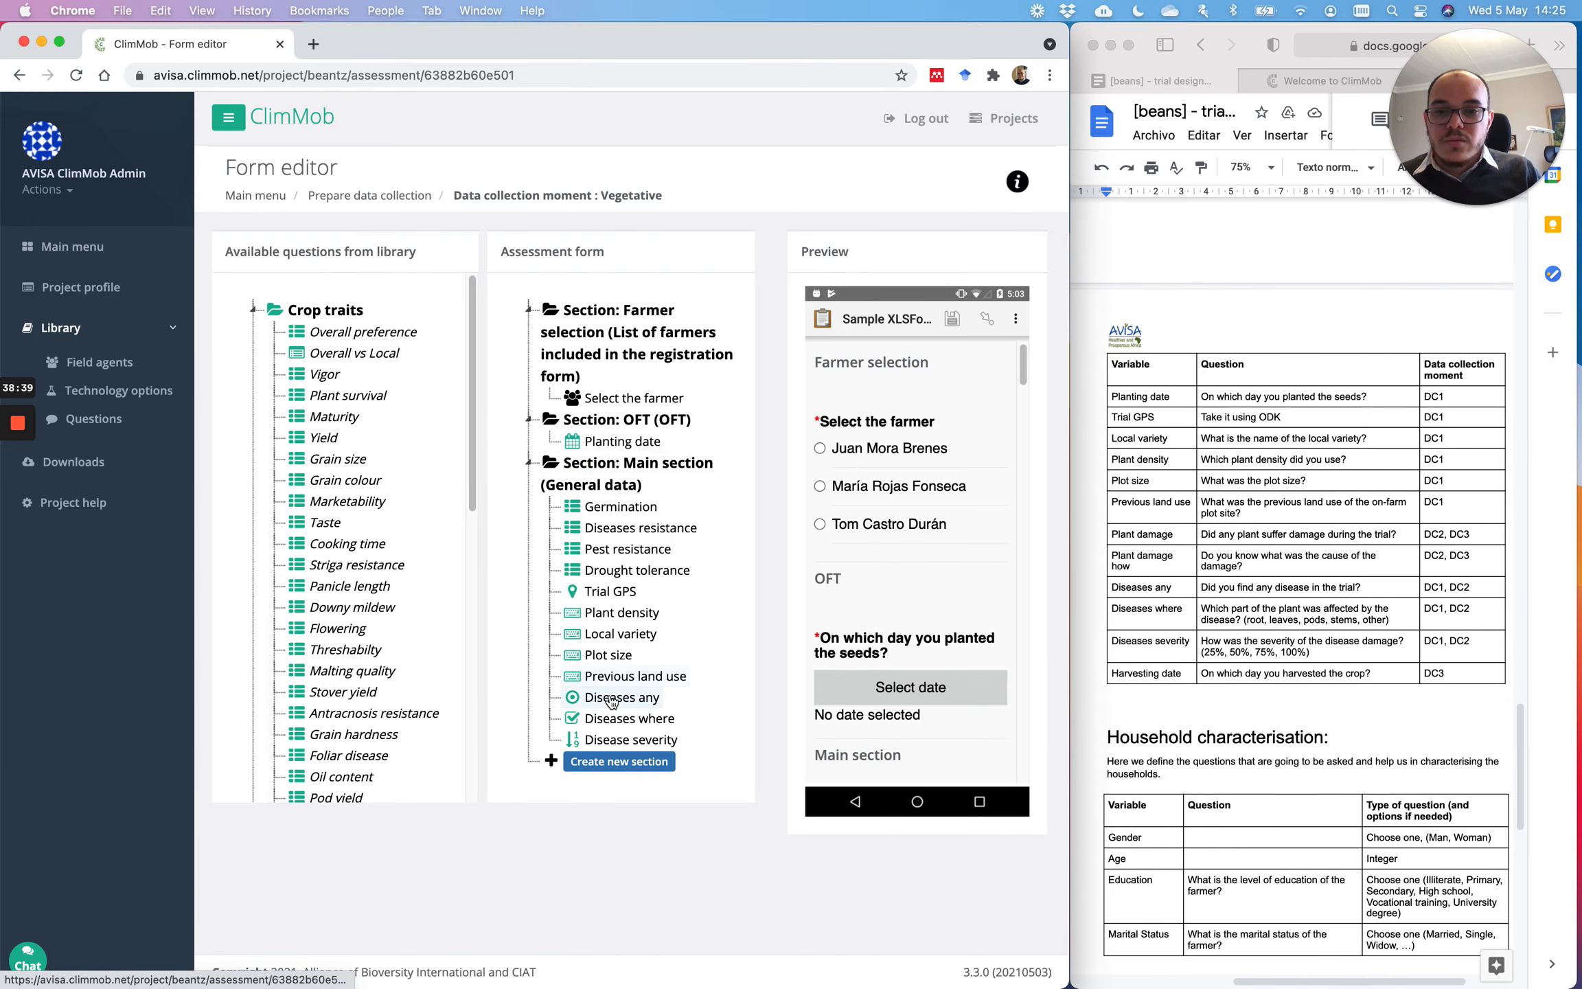
{"action": "left_click_drag", "start_coordinate": [613, 659], "coordinate": [621, 447]}
{"action": "left_click_drag", "start_coordinate": [610, 613], "coordinate": [638, 434]}
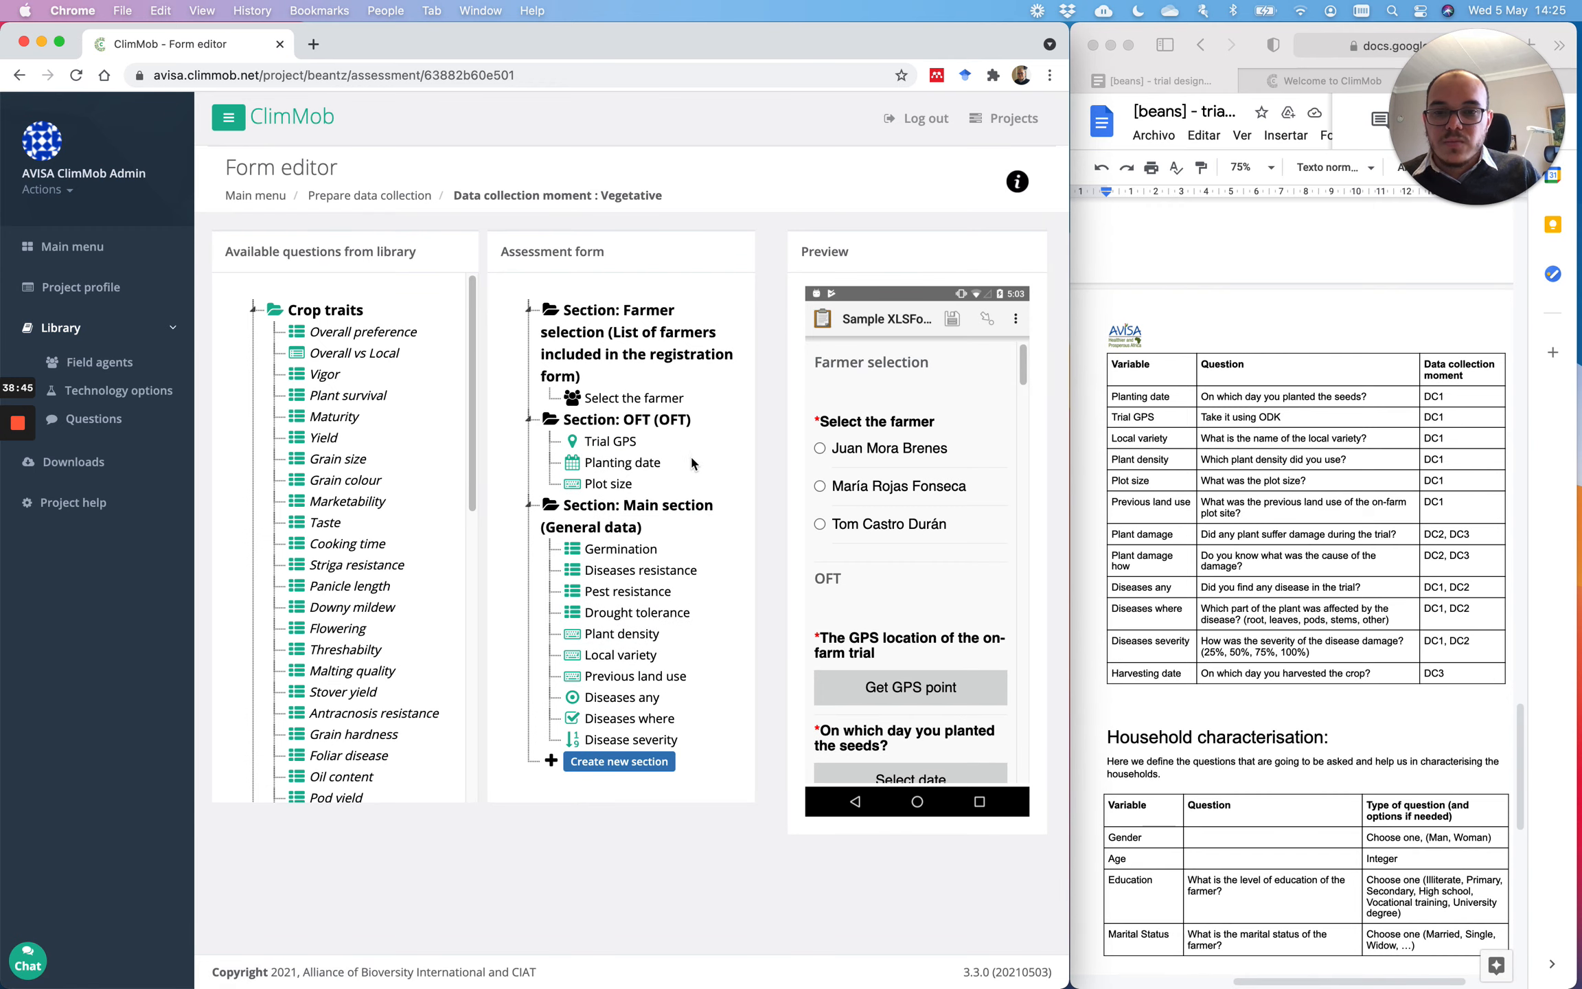
Step: Create a GPS section and place it above the OFT section
{"action": "left_click", "coordinate": [622, 764]}
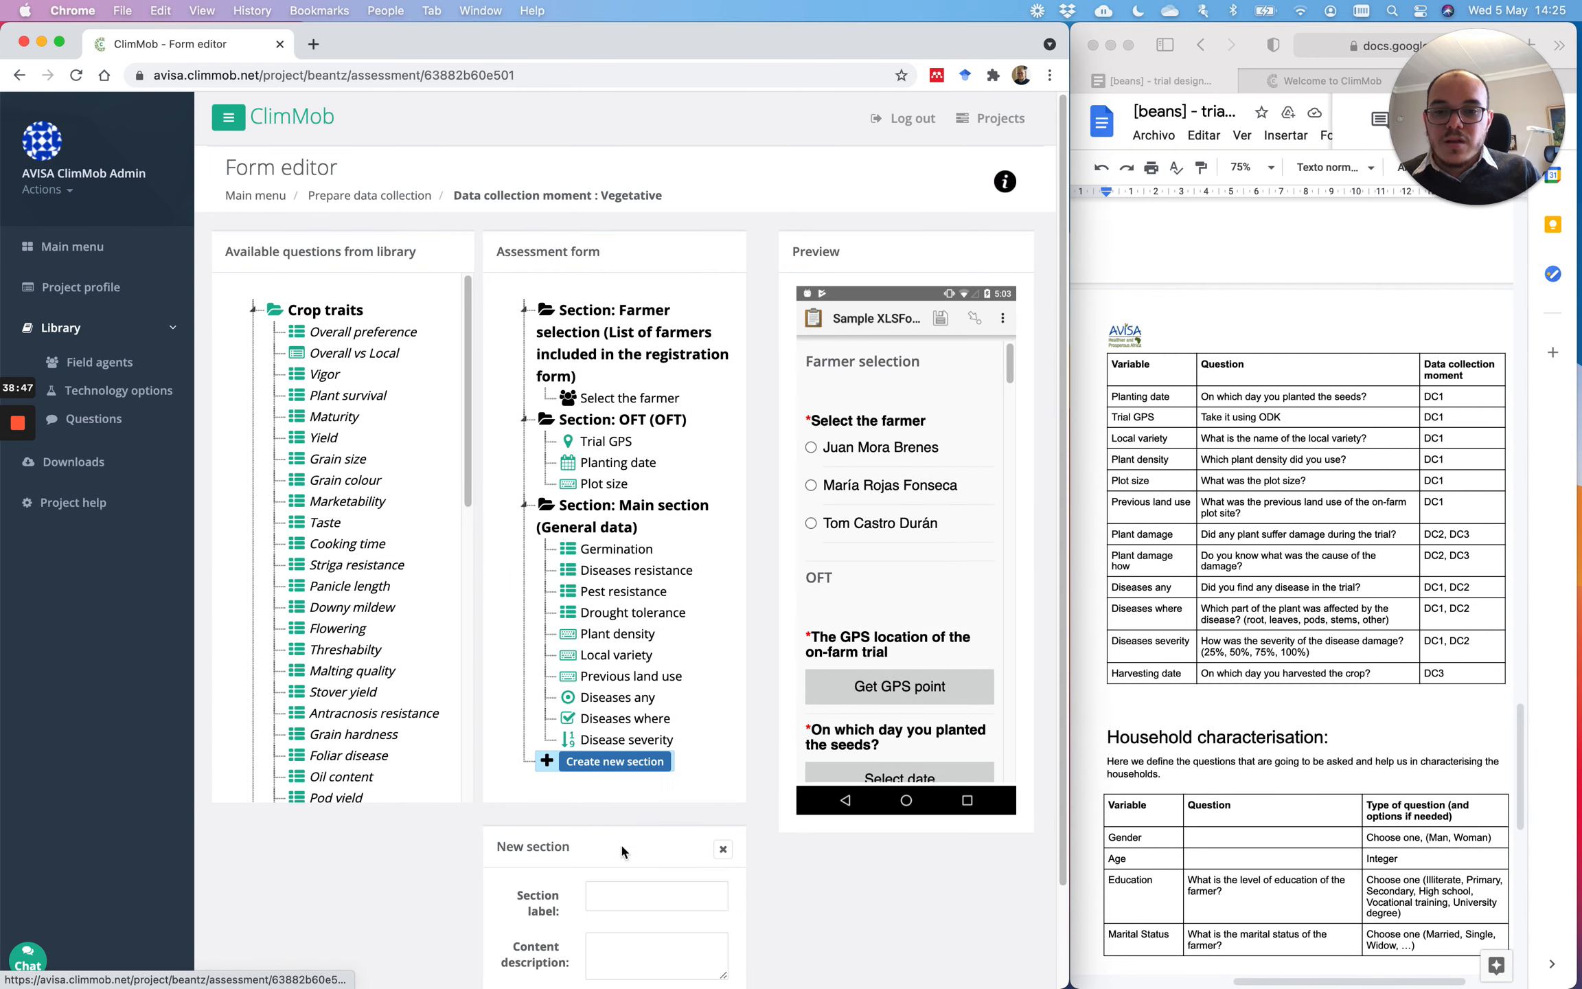
{"action": "scroll", "coordinate": [621, 894], "scroll_direction": "down", "scroll_amount": 2}
{"action": "type", "text": "GPS"}
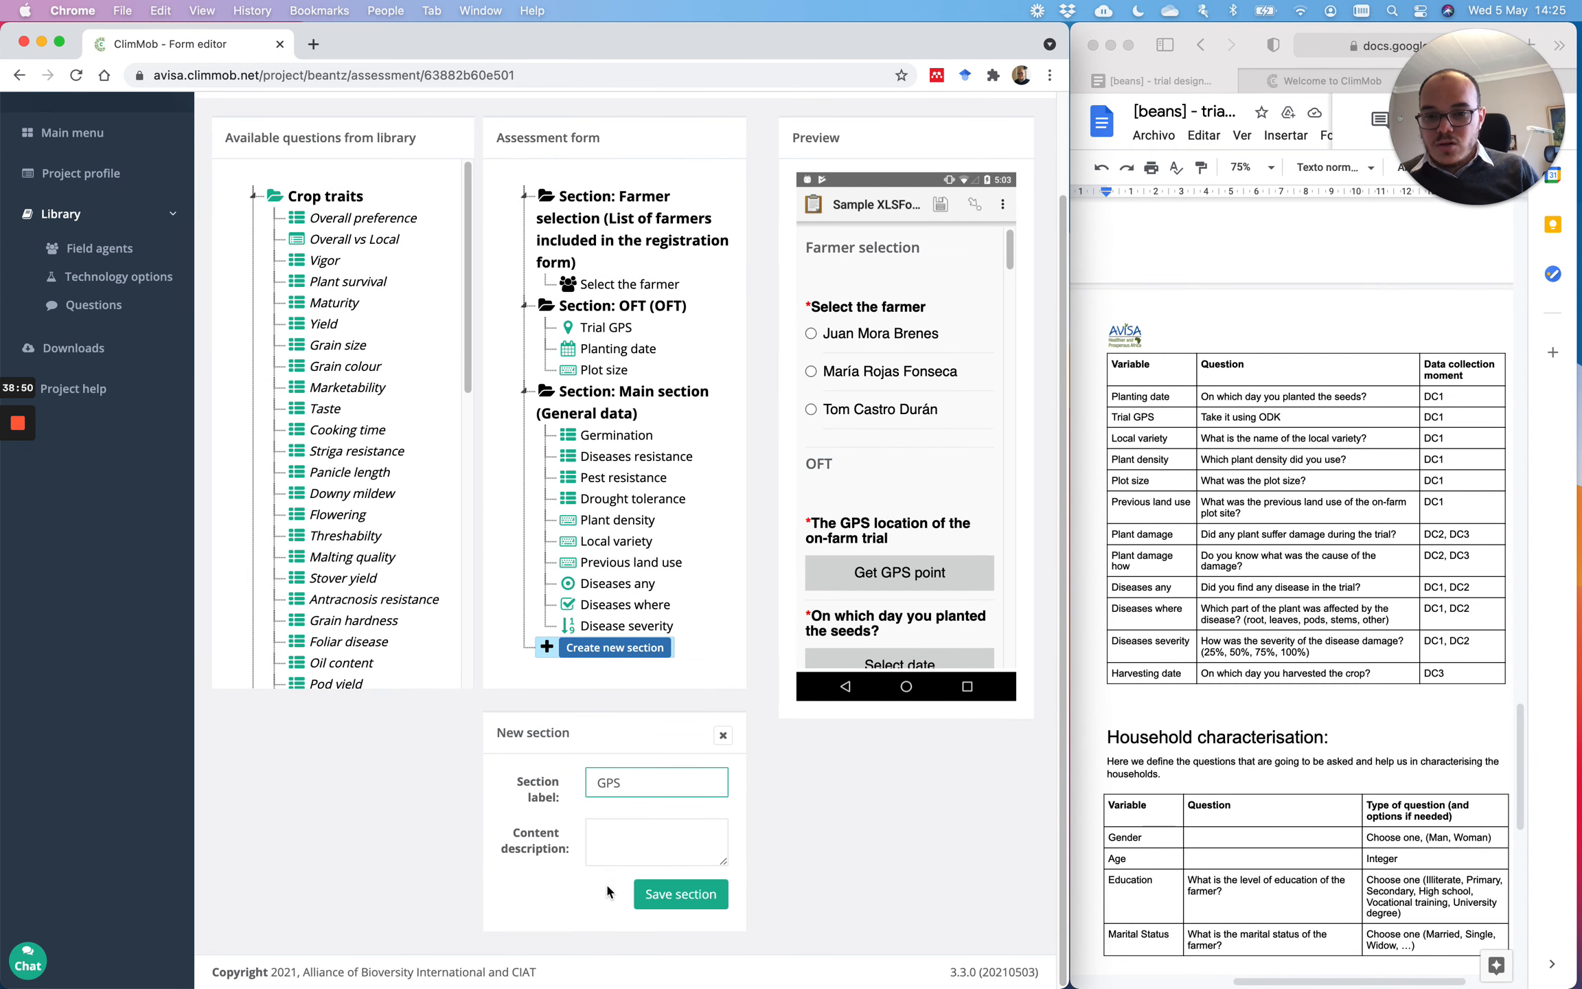
{"action": "left_click", "coordinate": [632, 832]}
{"action": "type", "text": "GPS"}
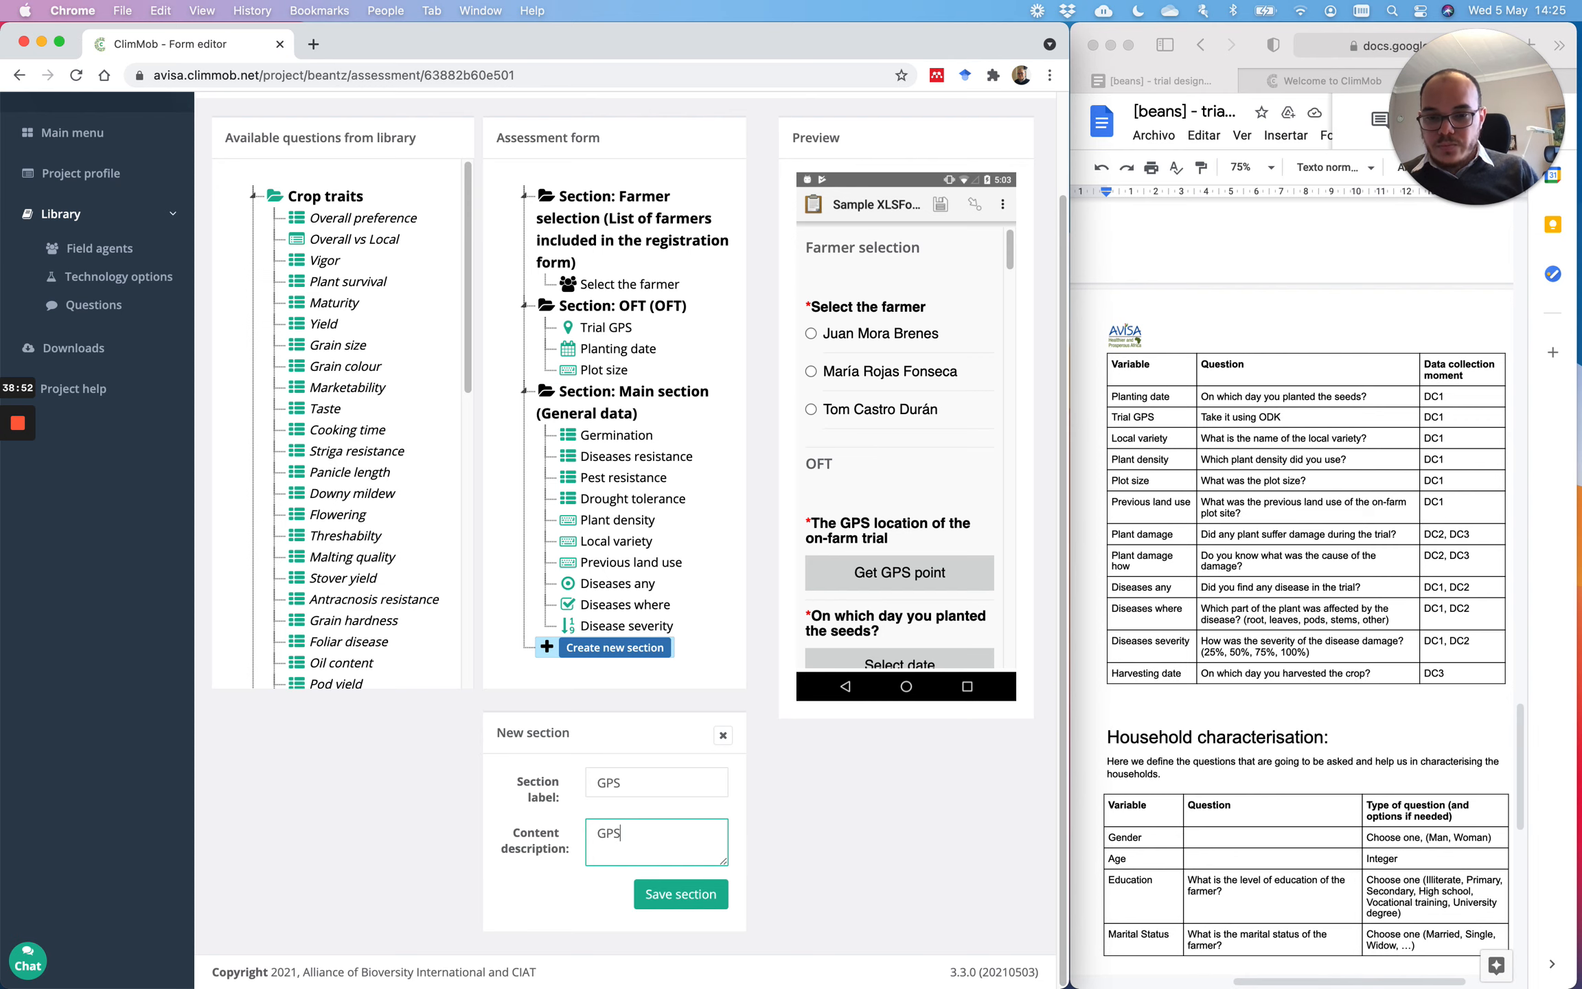
{"action": "left_click", "coordinate": [680, 893]}
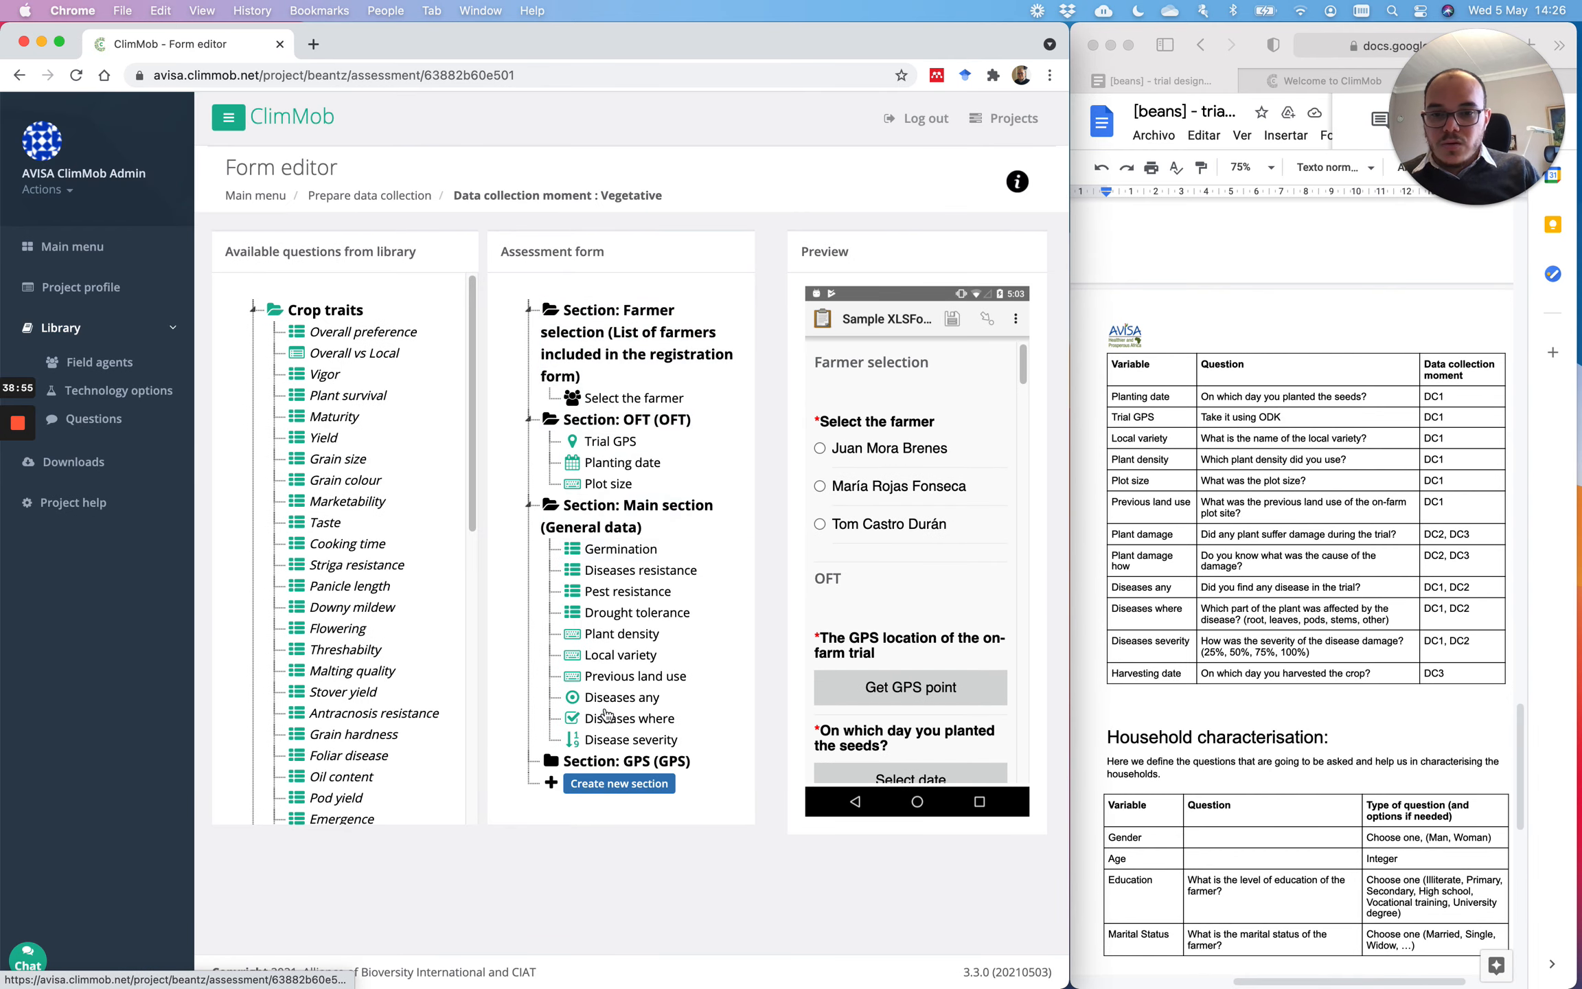
{"action": "left_click_drag", "start_coordinate": [606, 764], "coordinate": [611, 438]}
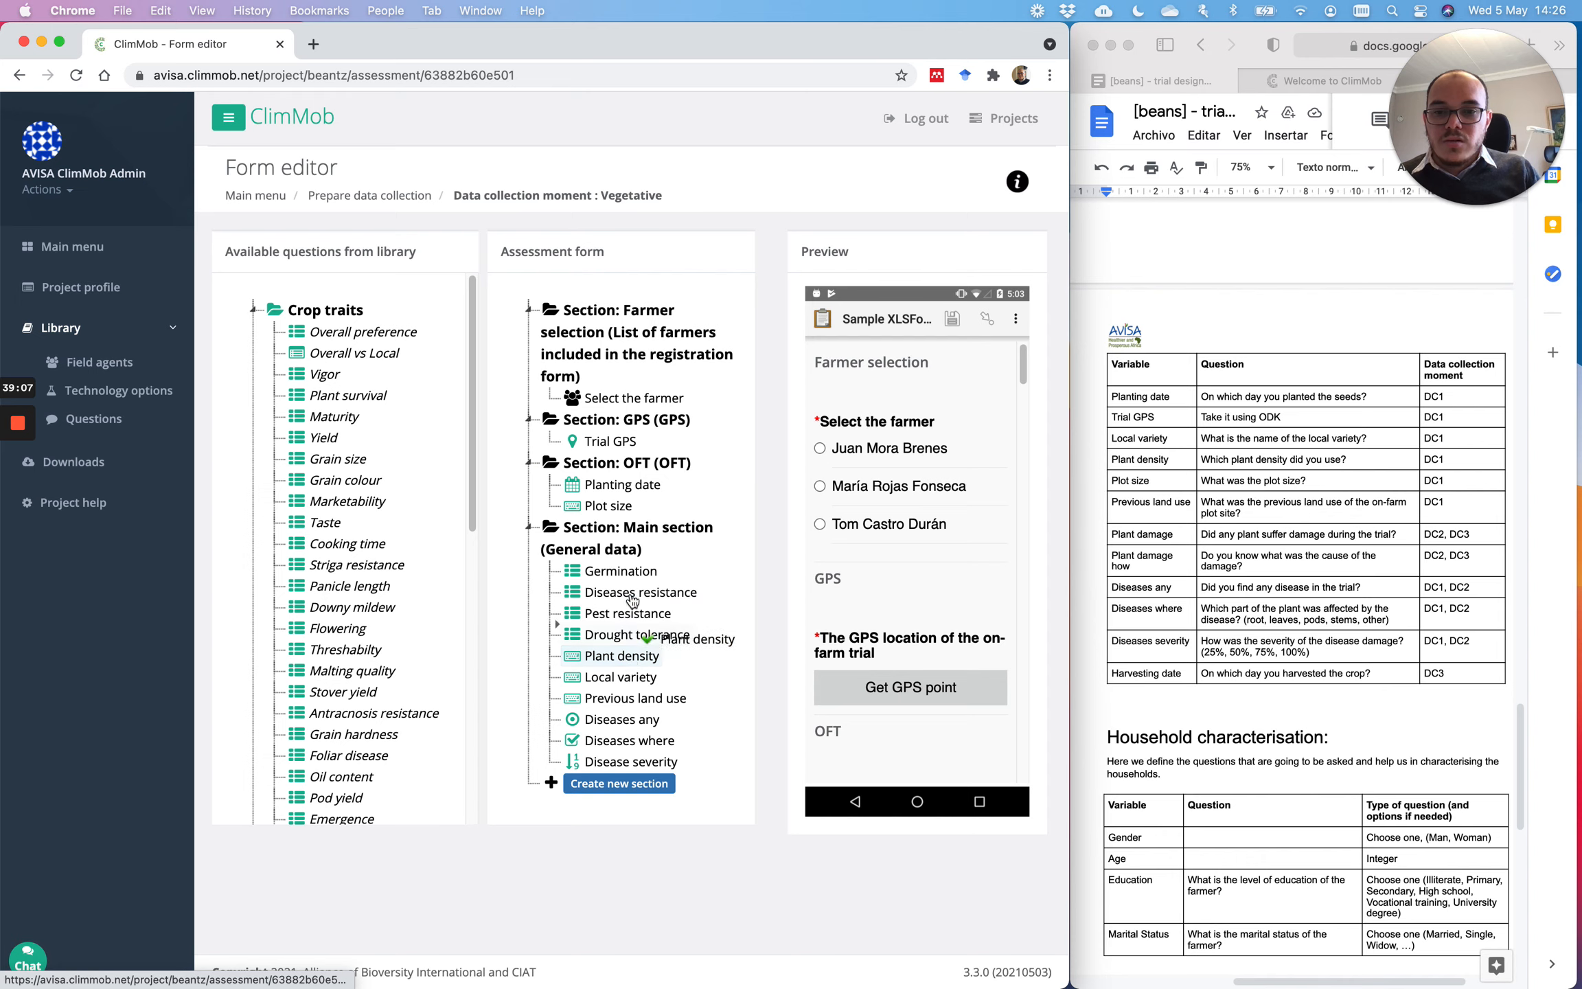
Step: Move Plant density, Local variety and Previous land use into the OFT section
{"action": "left_click_drag", "start_coordinate": [632, 601], "coordinate": [611, 518]}
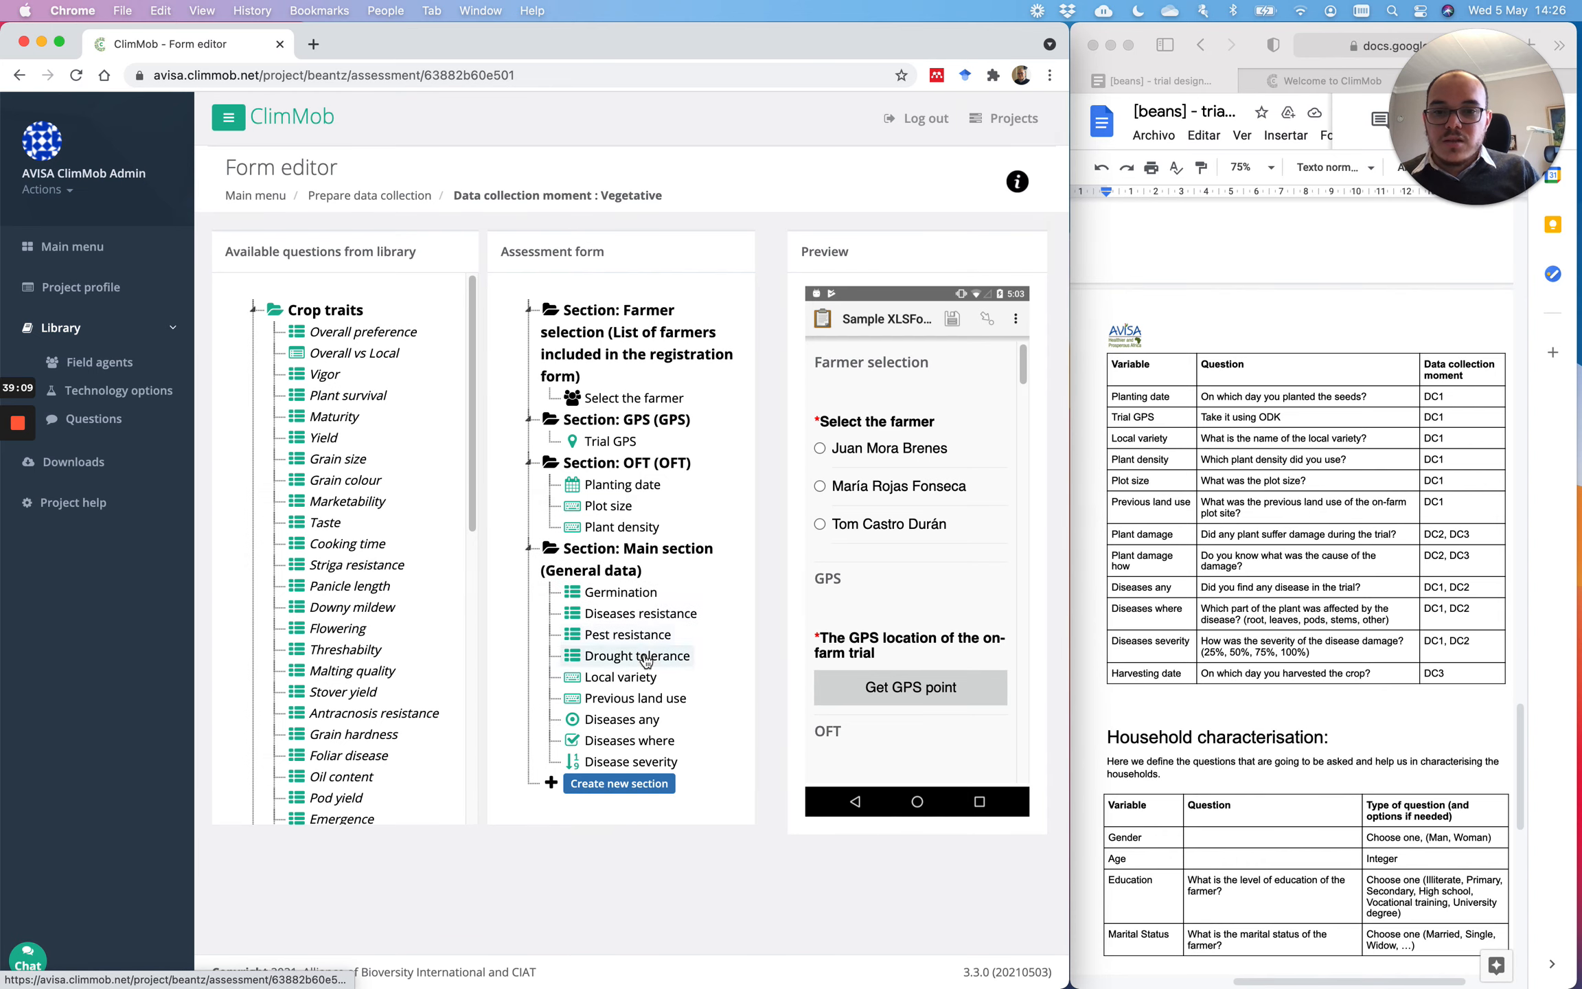
{"action": "left_click_drag", "start_coordinate": [633, 678], "coordinate": [620, 538]}
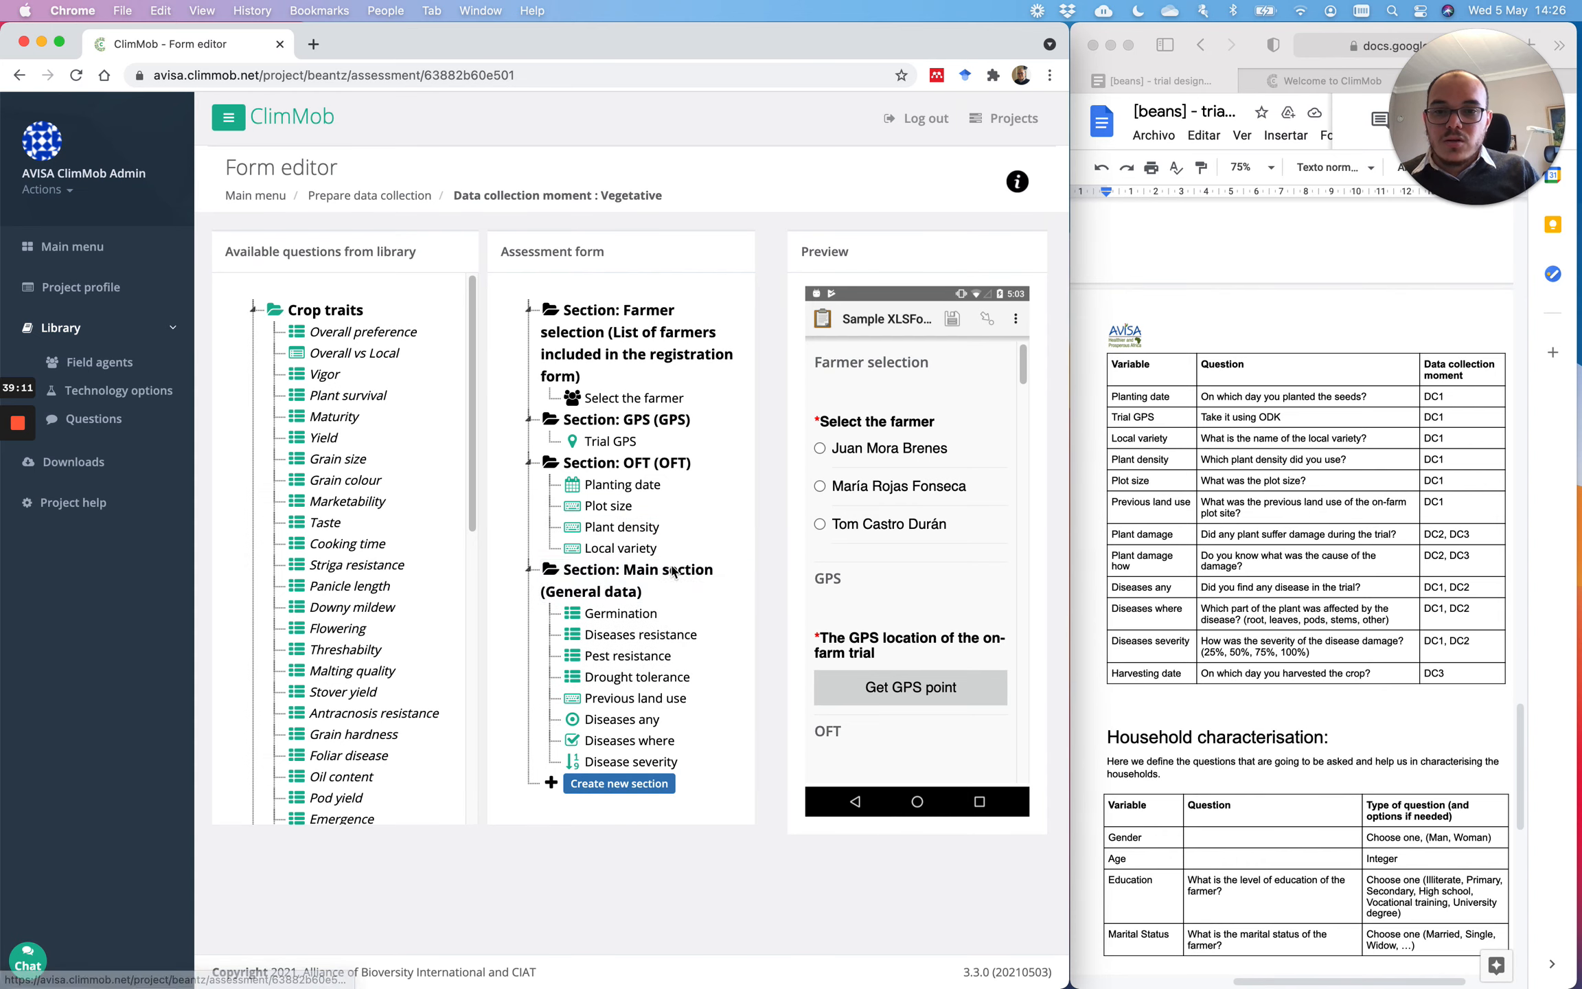
{"action": "left_click_drag", "start_coordinate": [645, 698], "coordinate": [649, 575]}
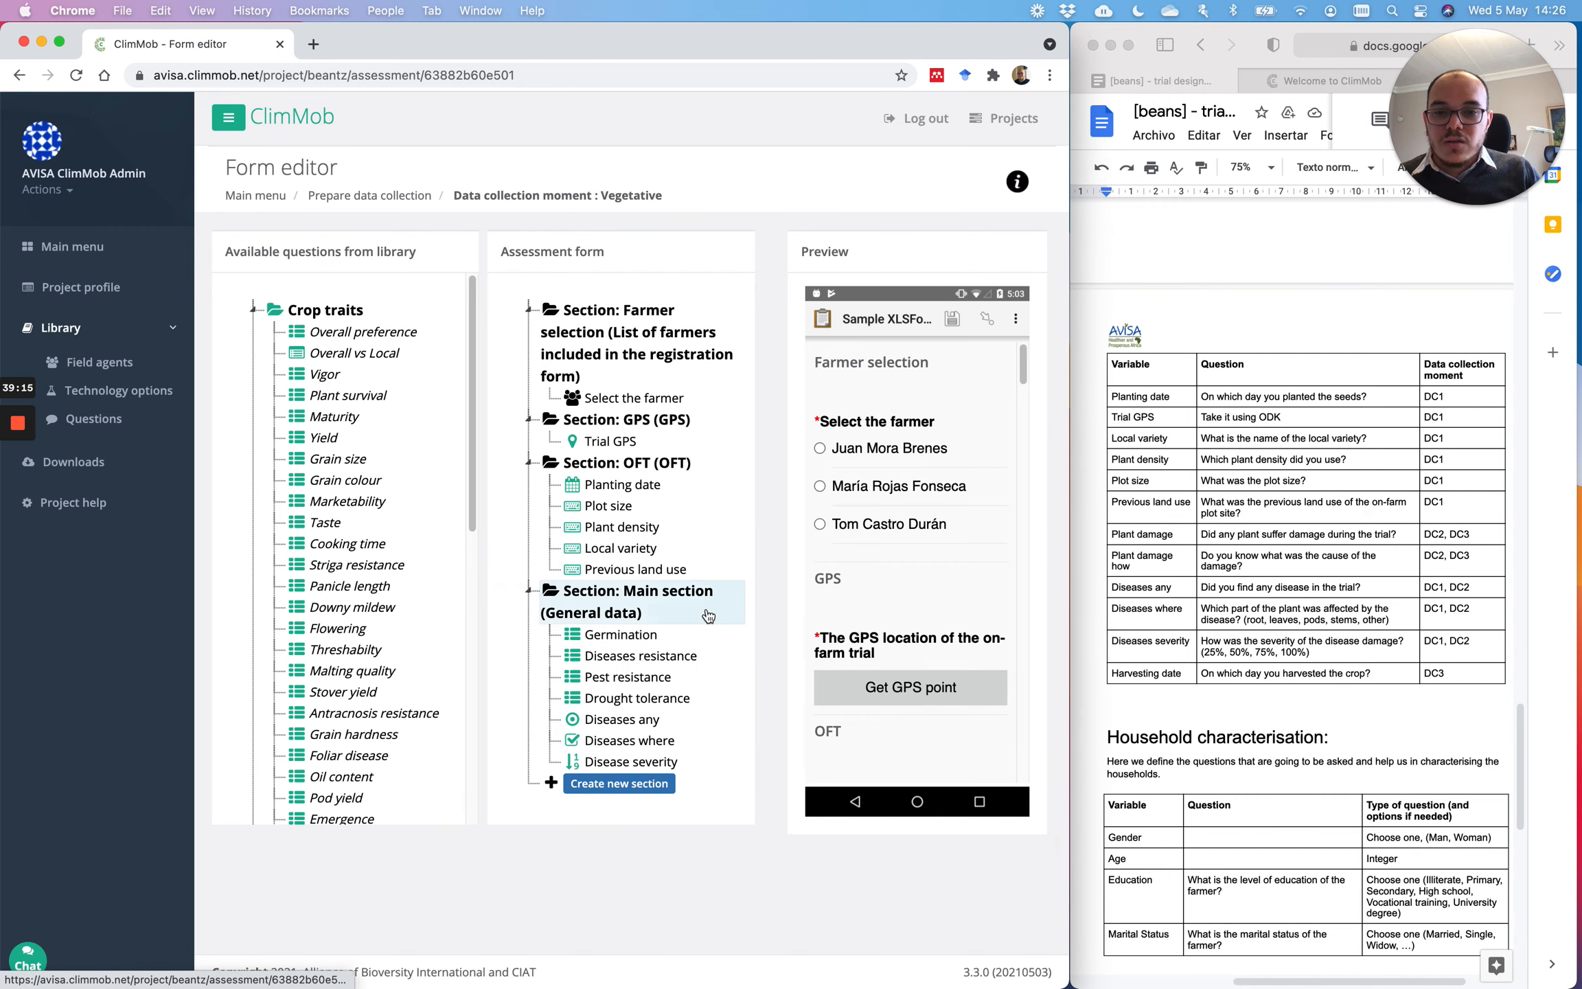
Step: Create a Germination section and move the Germination question into it
{"action": "left_click", "coordinate": [649, 788]}
{"action": "scroll", "coordinate": [657, 837], "scroll_direction": "down", "scroll_amount": 2}
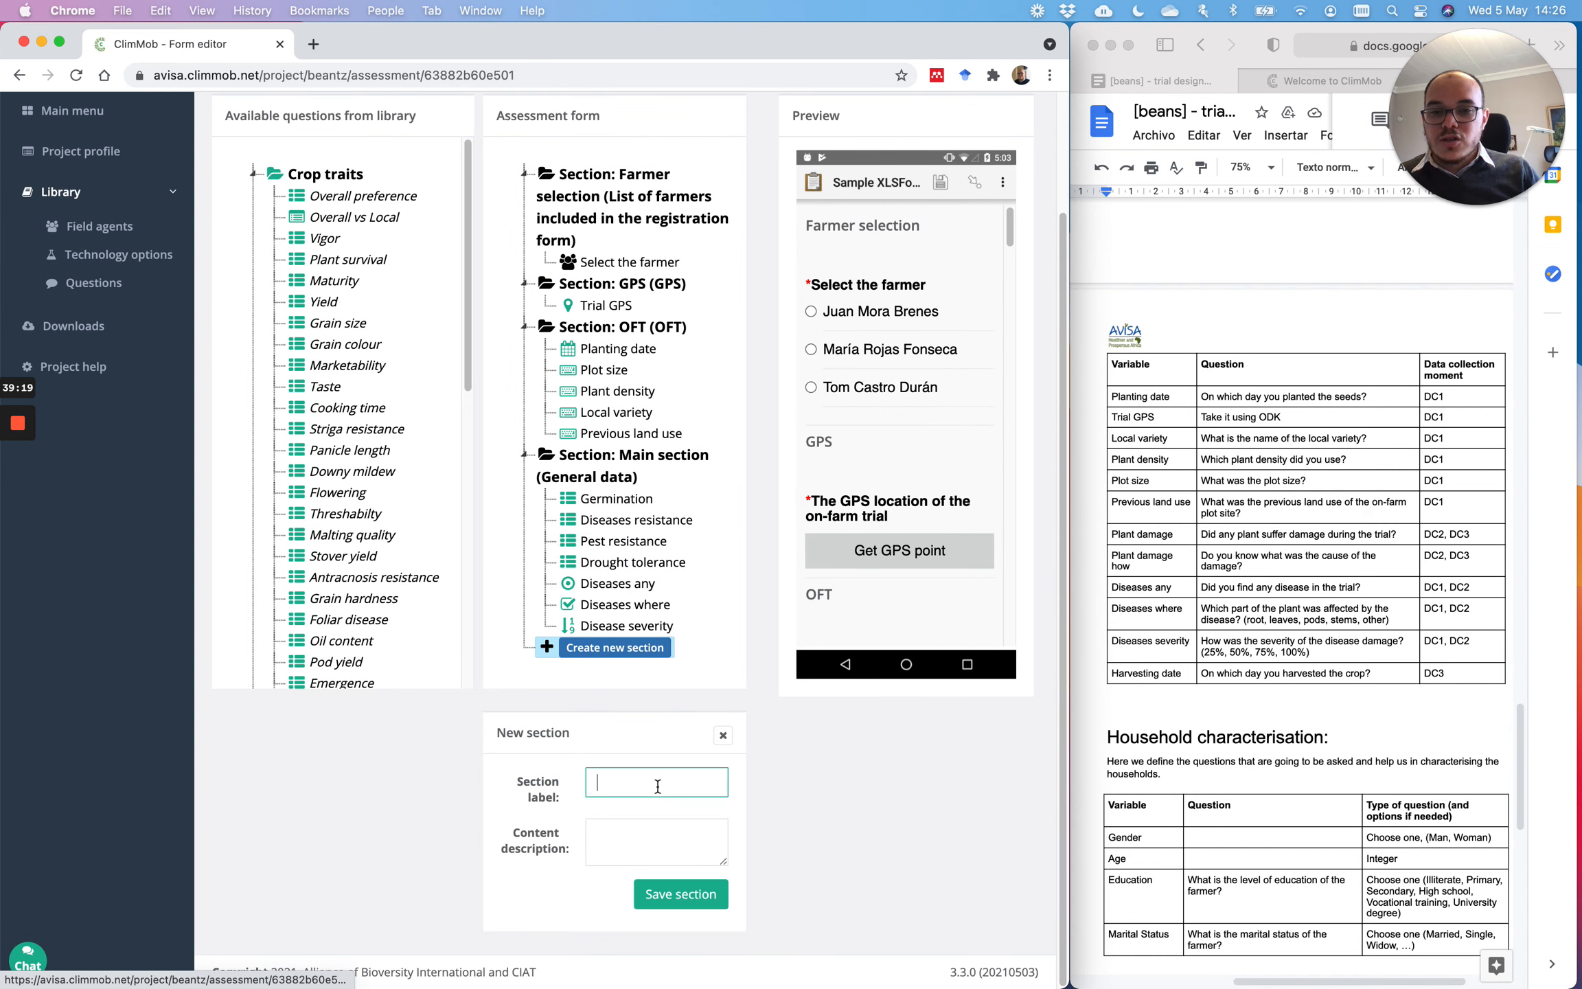
{"action": "type", "text": "Germination"}
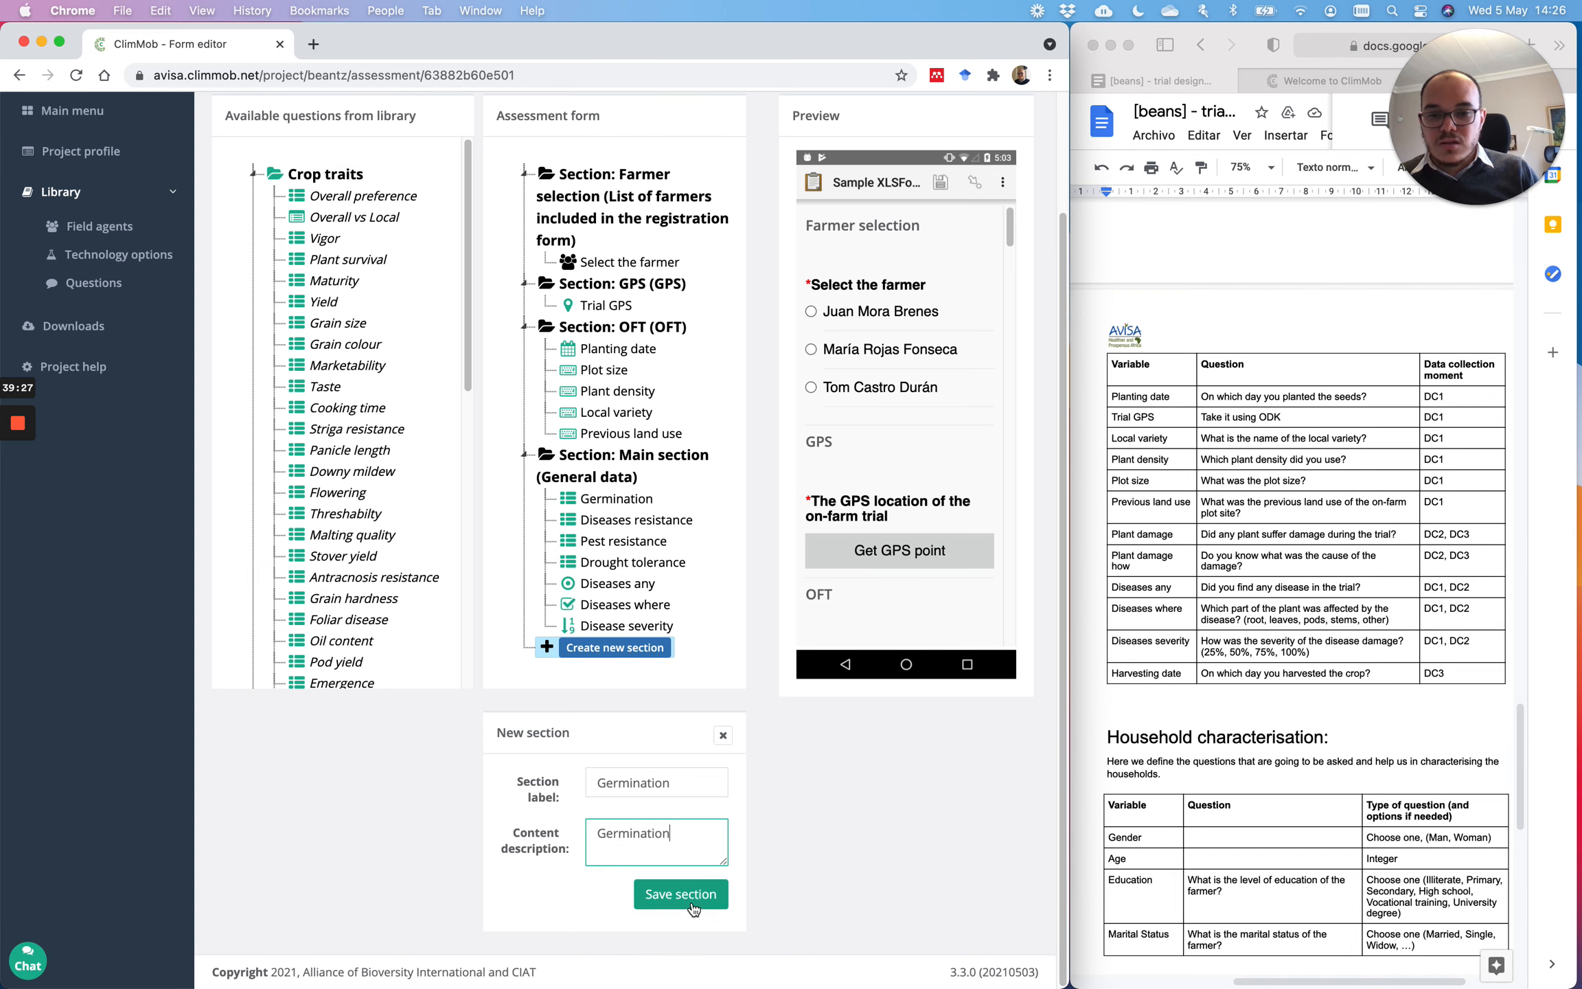
{"action": "left_click", "coordinate": [693, 906]}
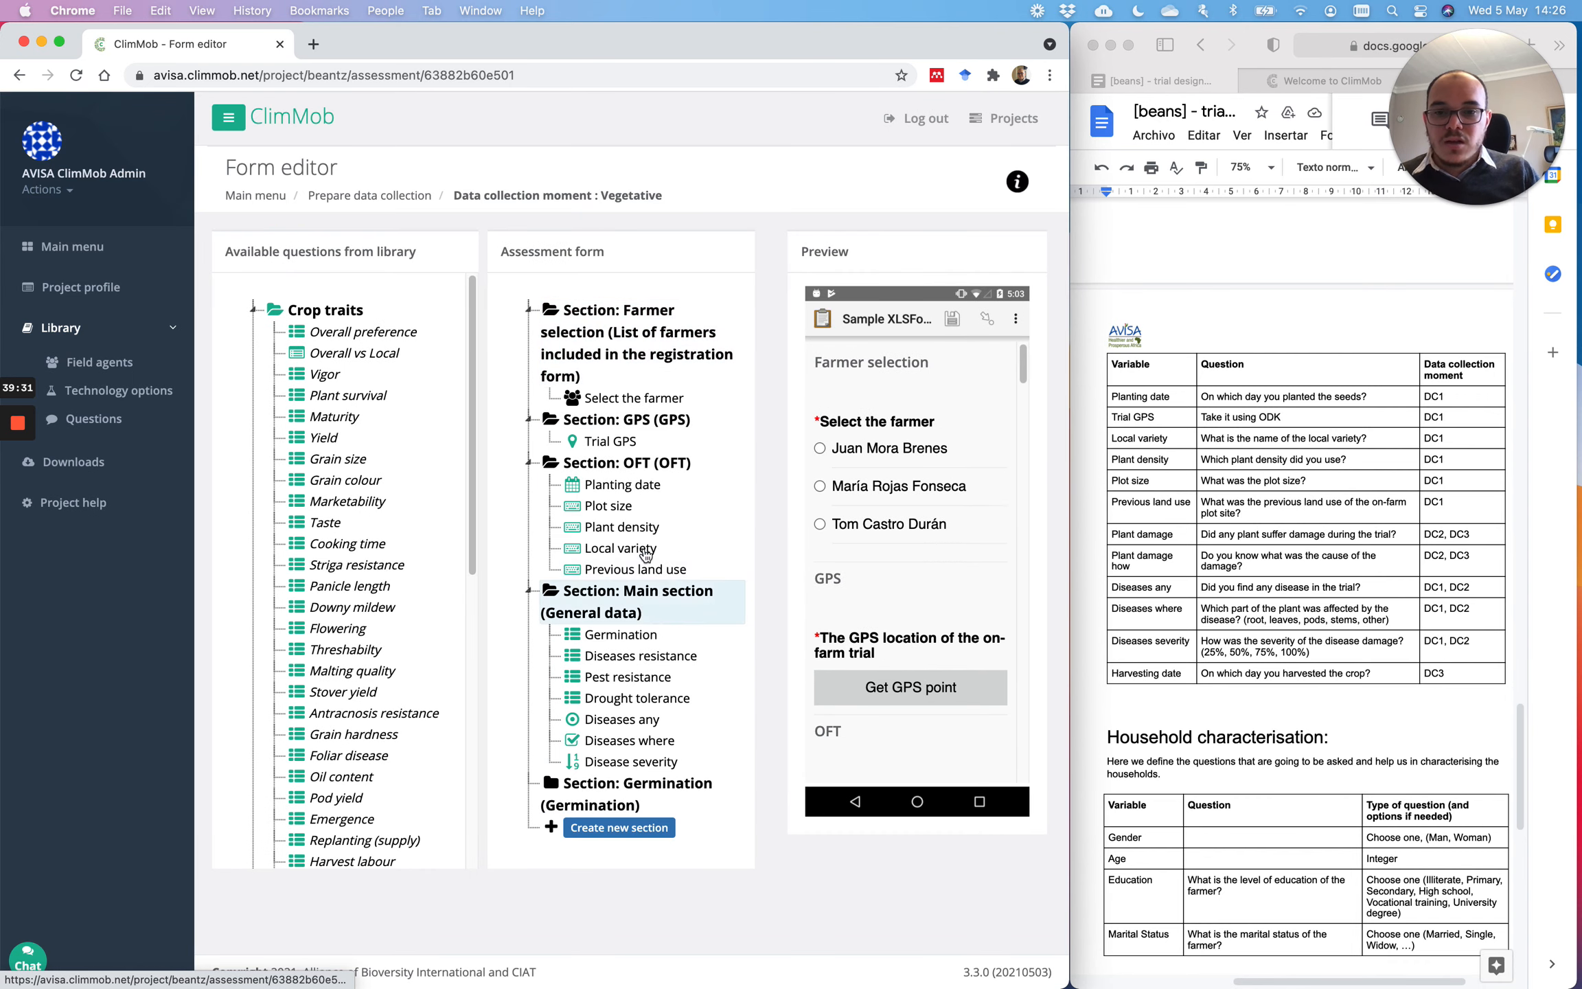
{"action": "mouse_move", "coordinate": [627, 634]}
{"action": "left_mouse_down"}
{"action": "mouse_move", "coordinate": [641, 797]}
{"action": "mouse_move", "coordinate": [633, 605]}
{"action": "left_mouse_up"}
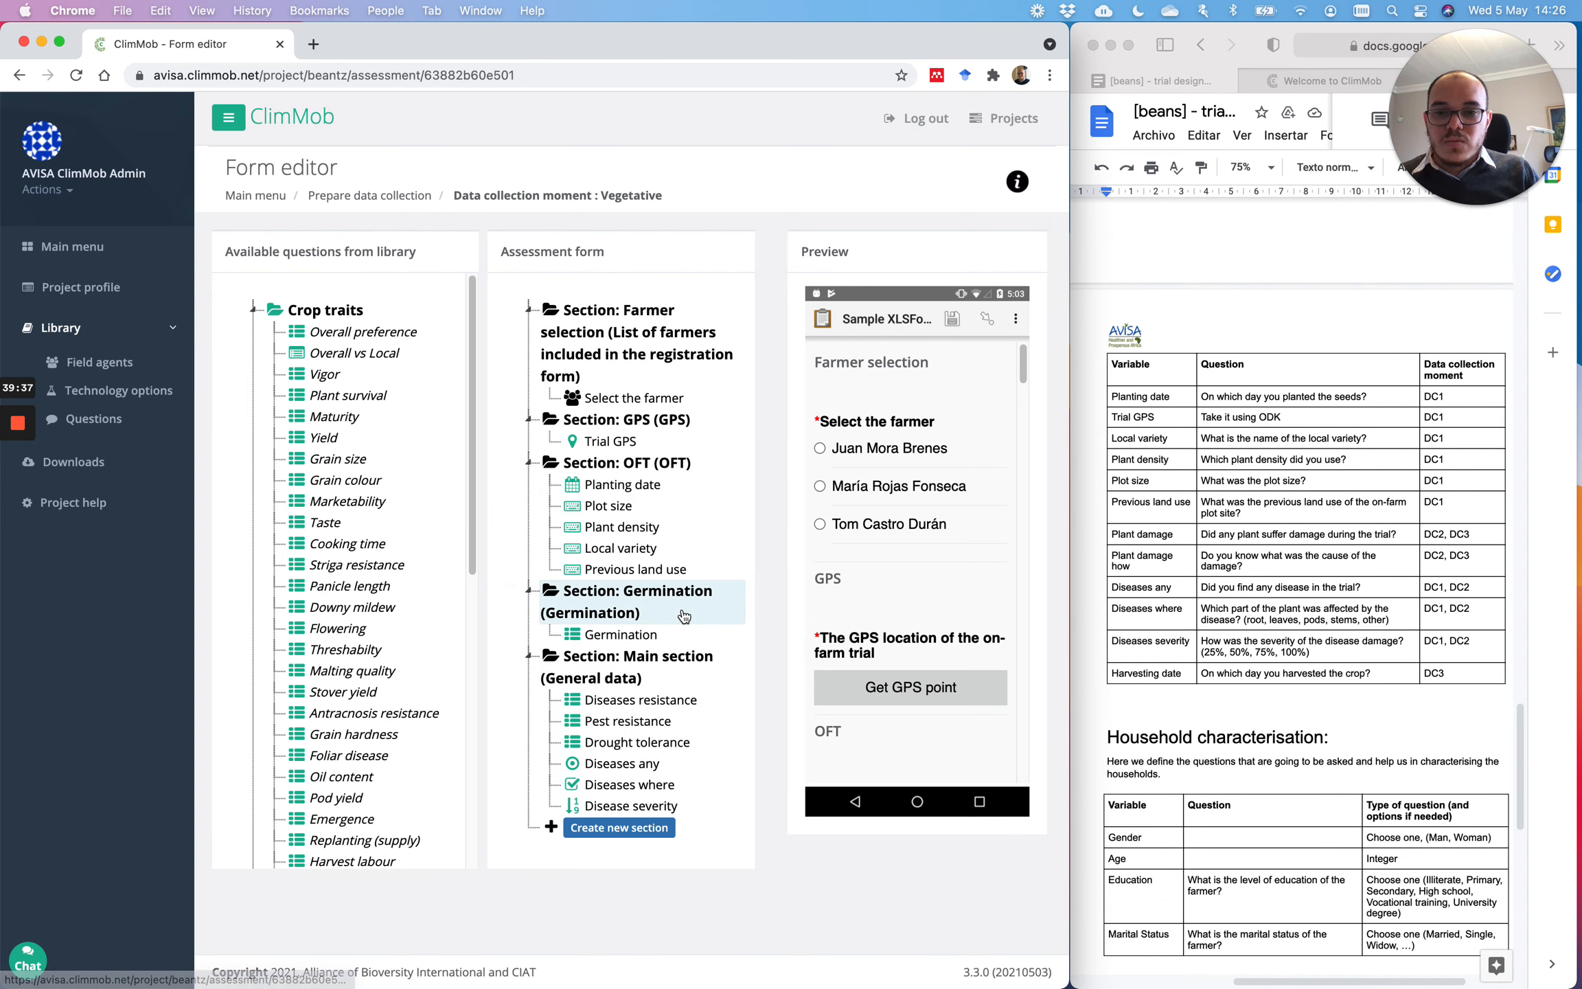
Step: Create a Diseases section and place it above the Main section
{"action": "left_click", "coordinate": [639, 828]}
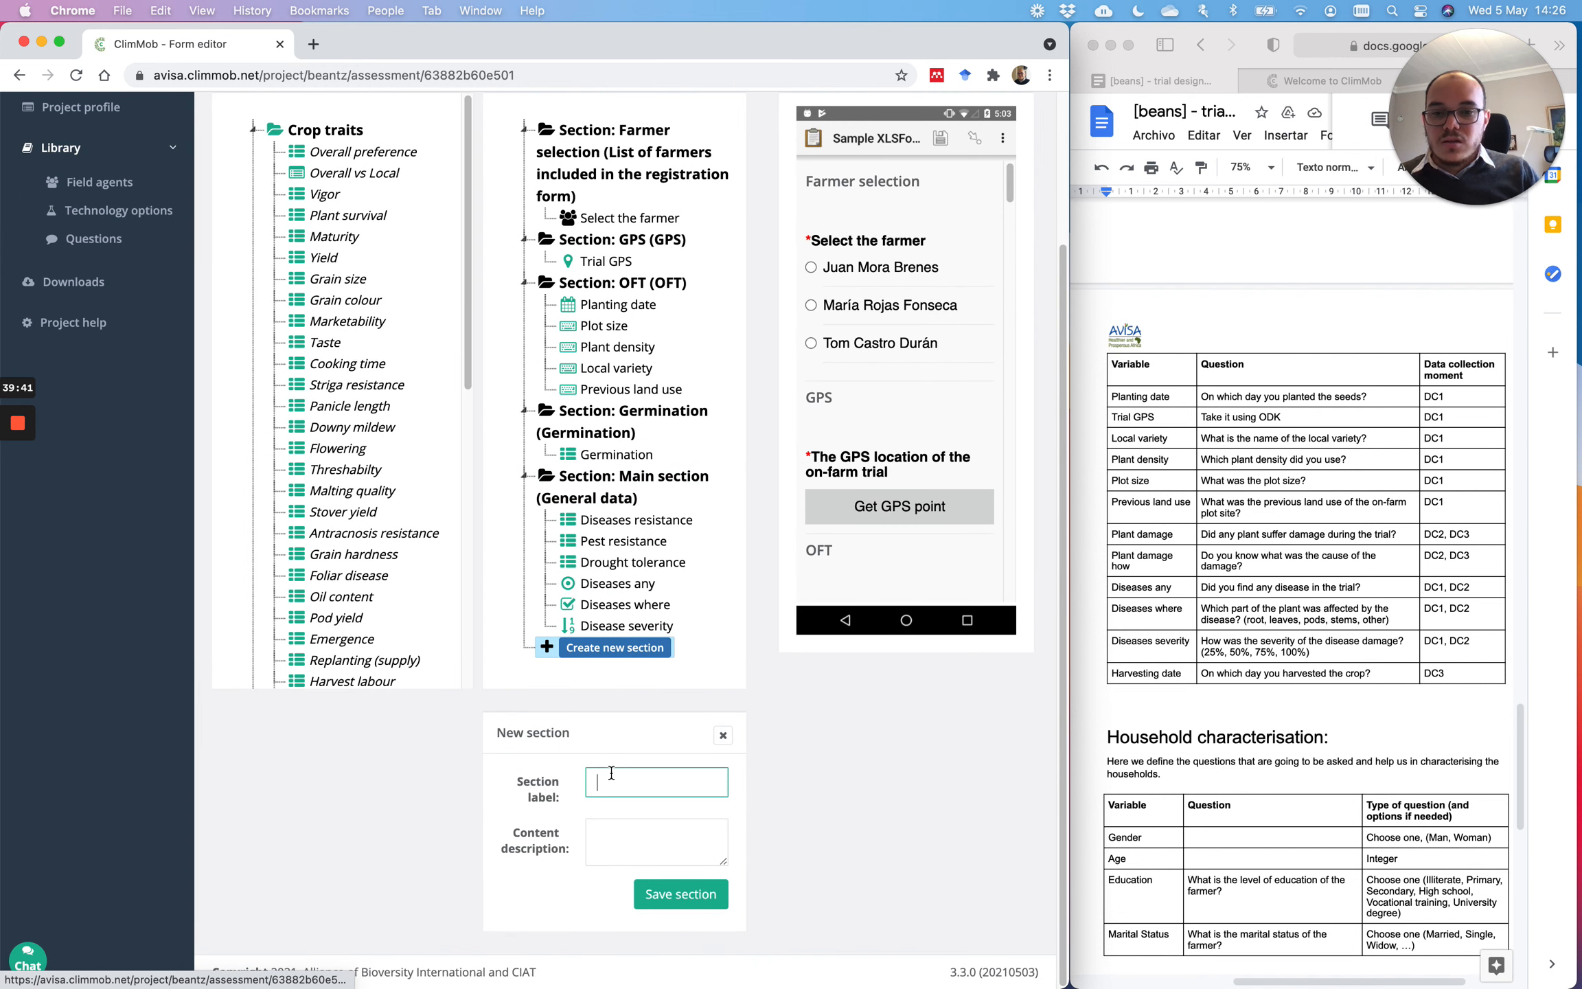
{"action": "type", "text": "Diseases"}
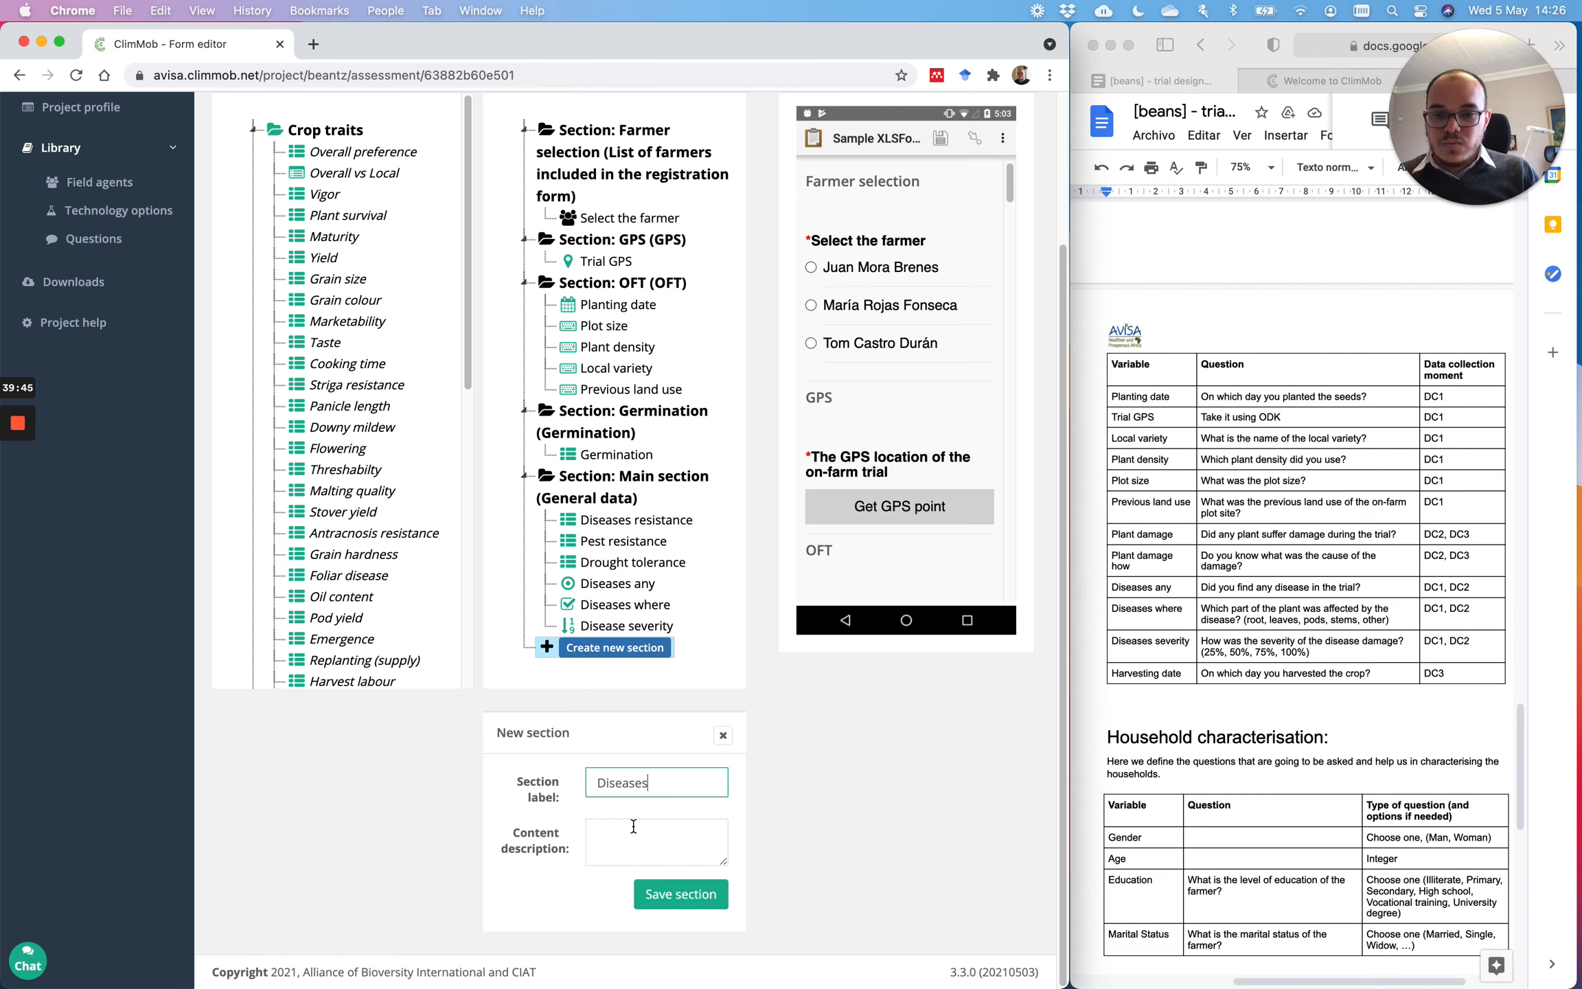
{"action": "left_click", "coordinate": [633, 833]}
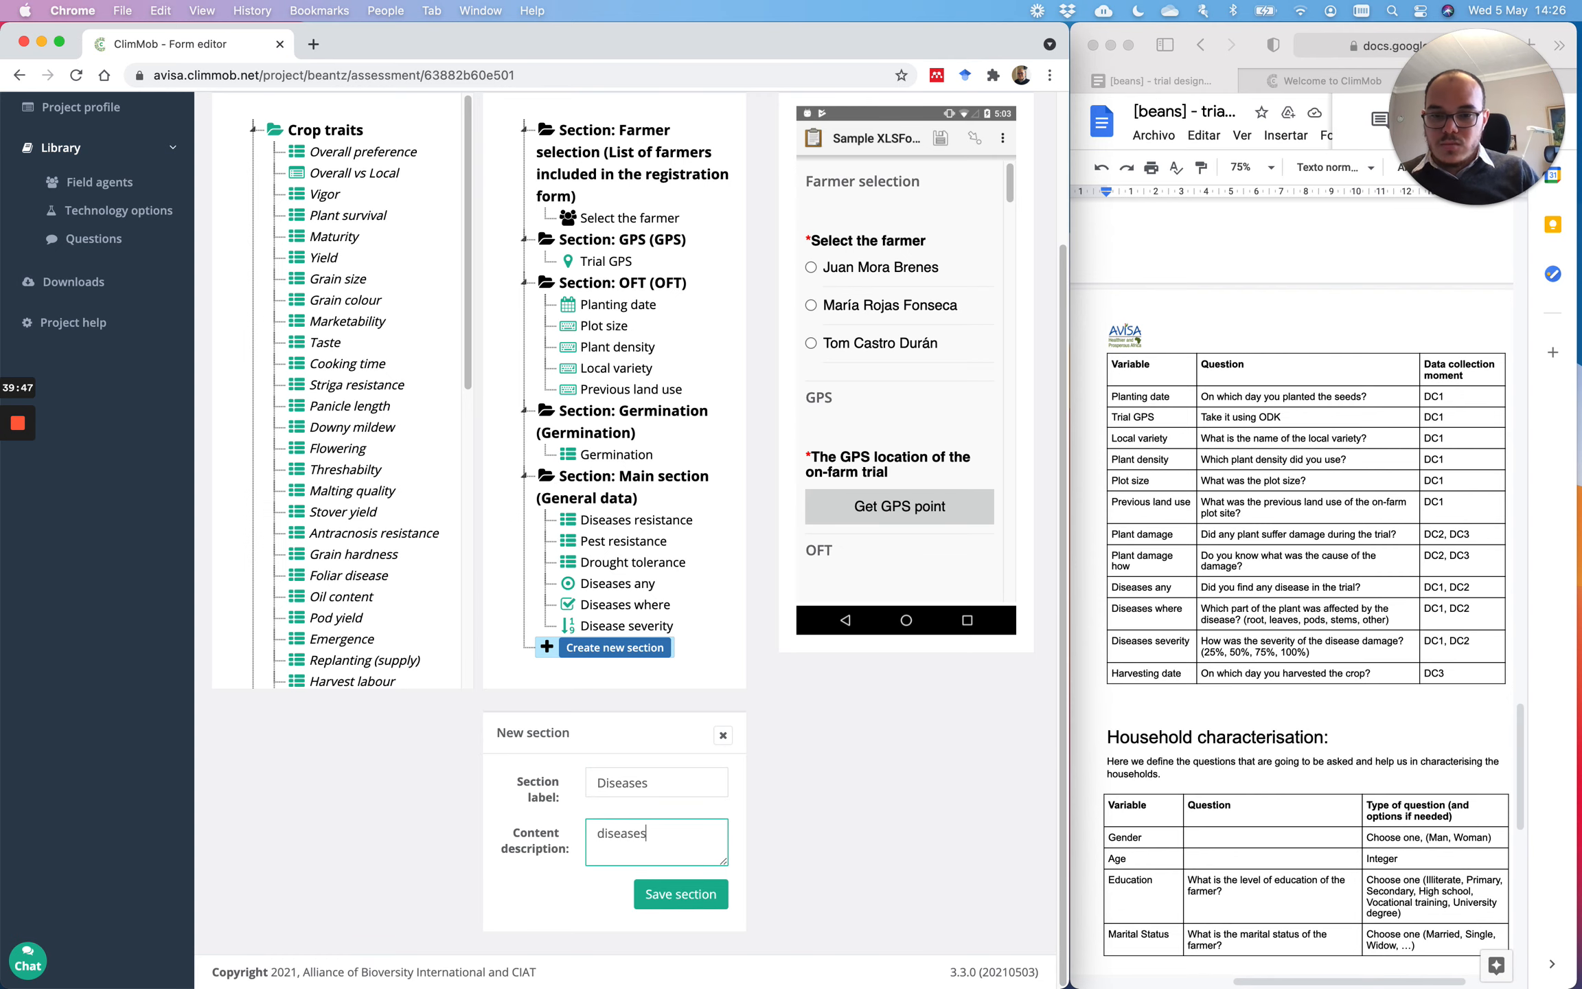
{"action": "left_click", "coordinate": [676, 905]}
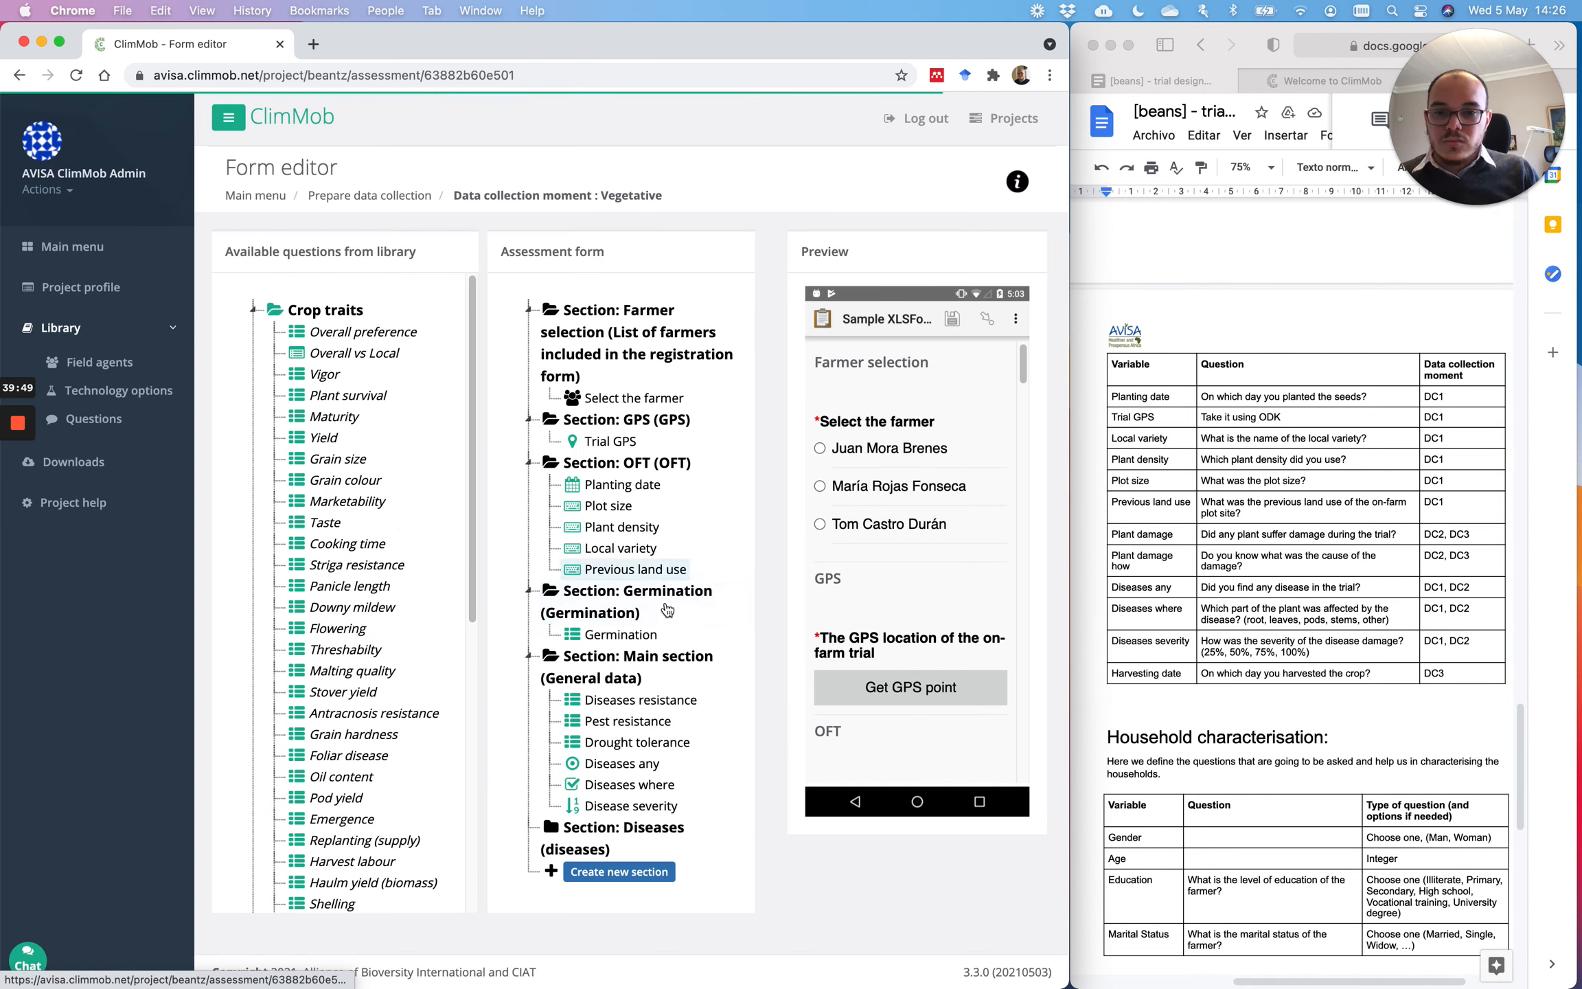
{"action": "left_click_drag", "start_coordinate": [624, 821], "coordinate": [623, 649]}
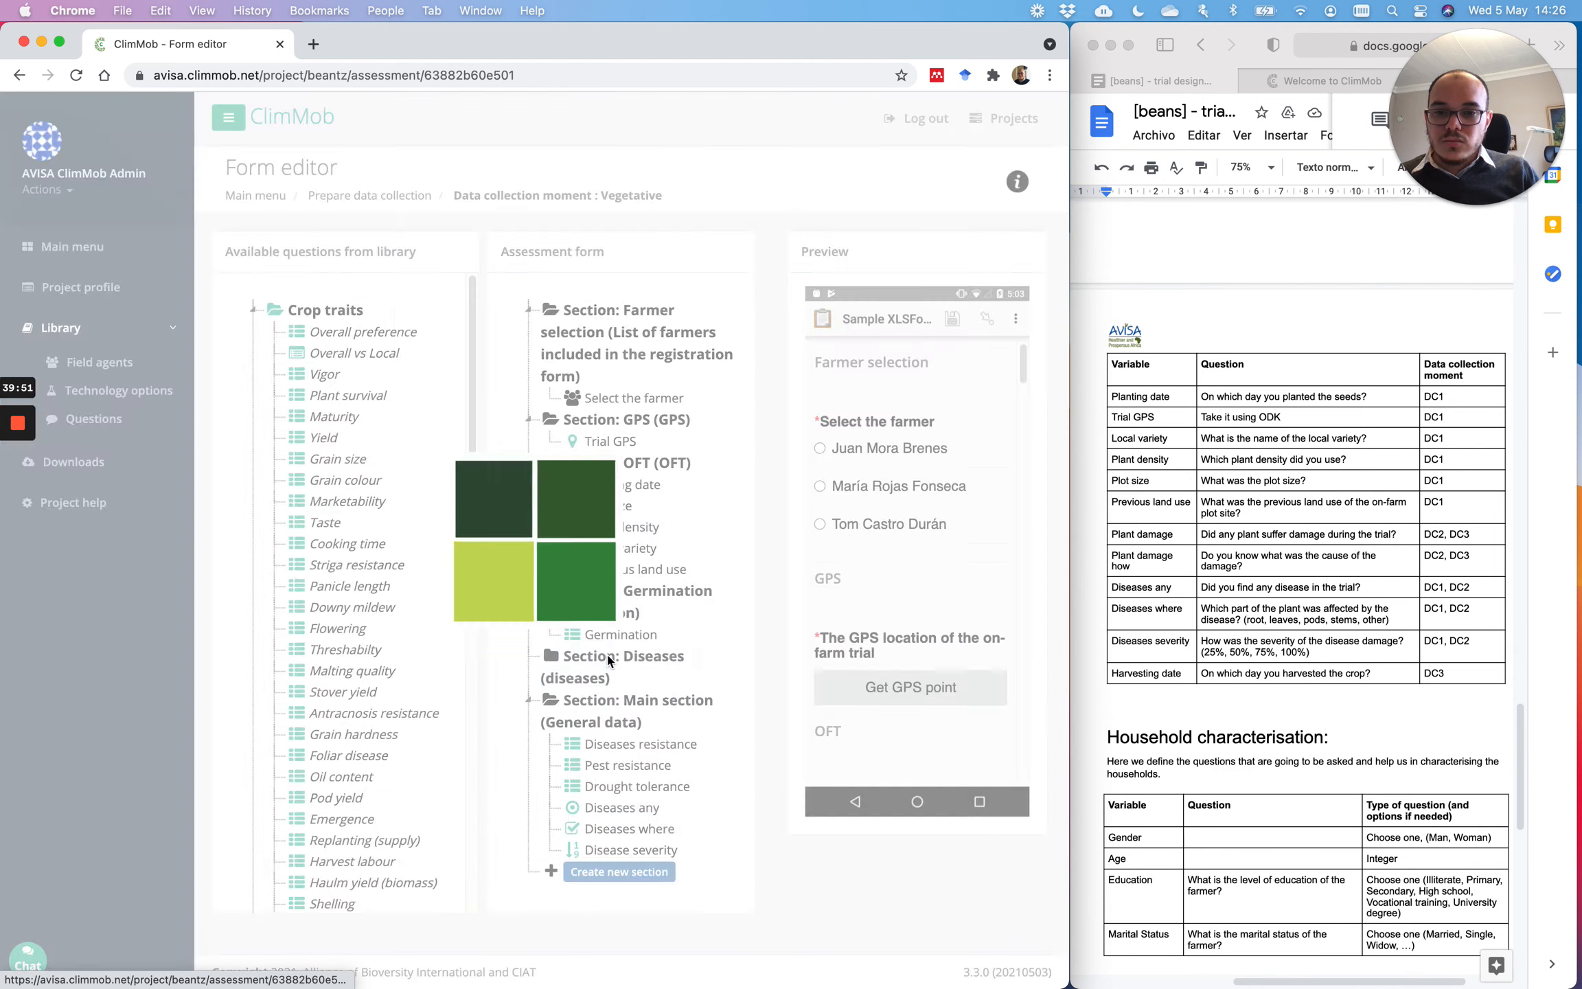
Step: Move Diseases resistance, Diseases any, Diseases where and Disease severity into Diseases
{"action": "left_click_drag", "start_coordinate": [642, 744], "coordinate": [634, 671]}
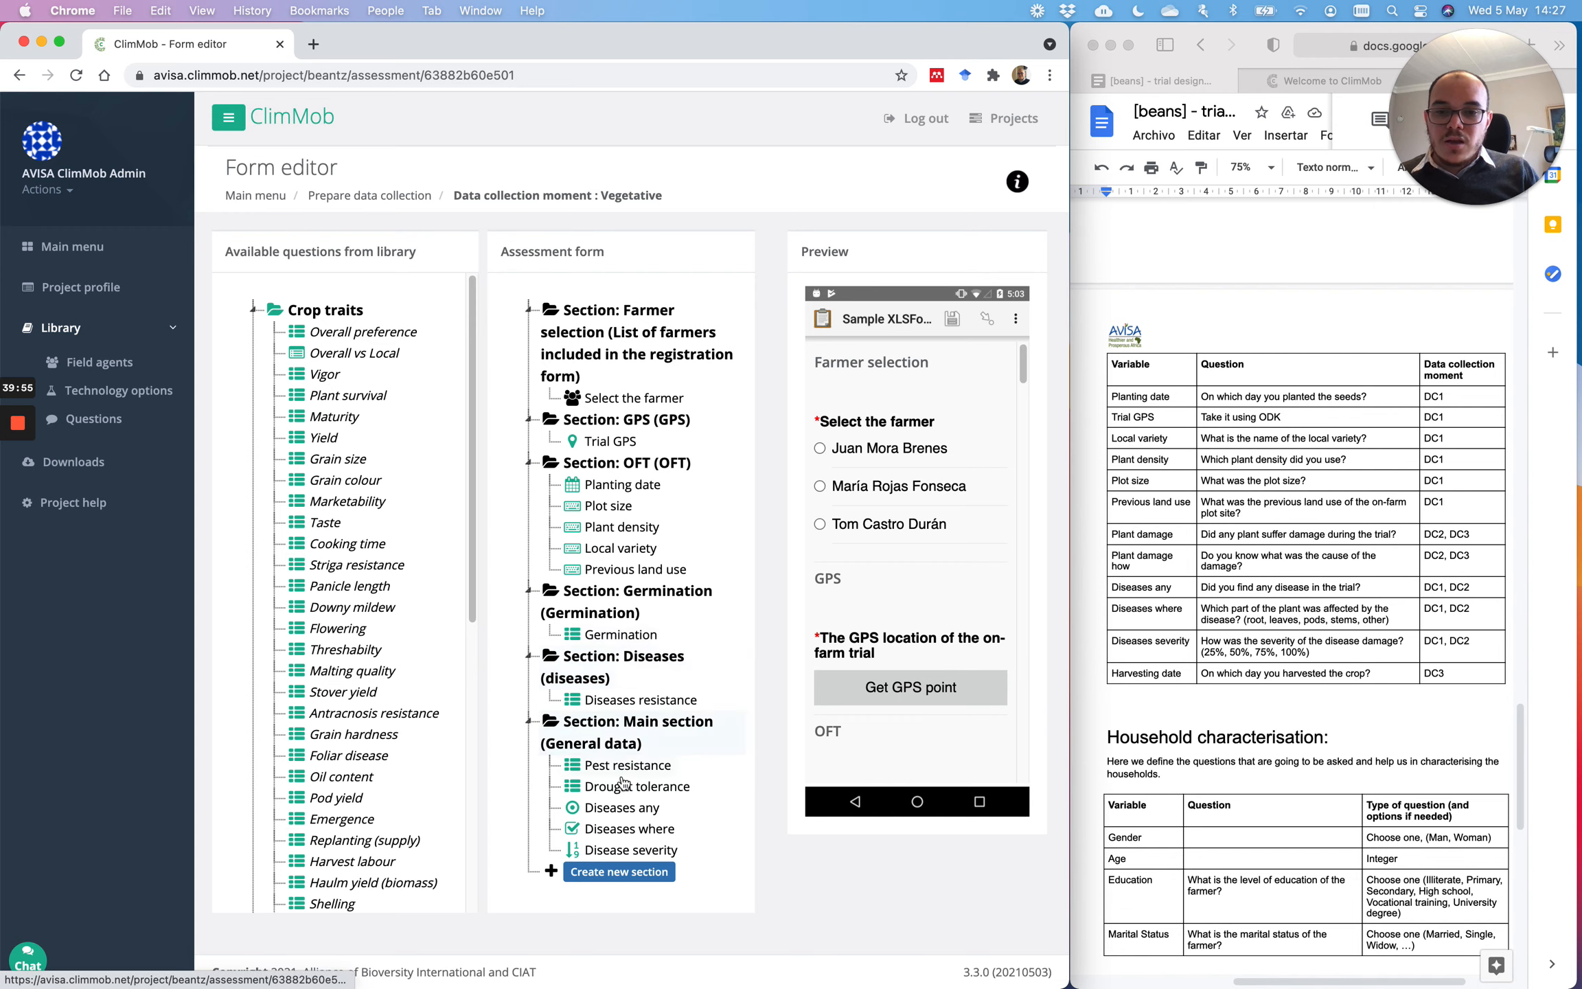
{"action": "left_click_drag", "start_coordinate": [621, 808], "coordinate": [620, 714]}
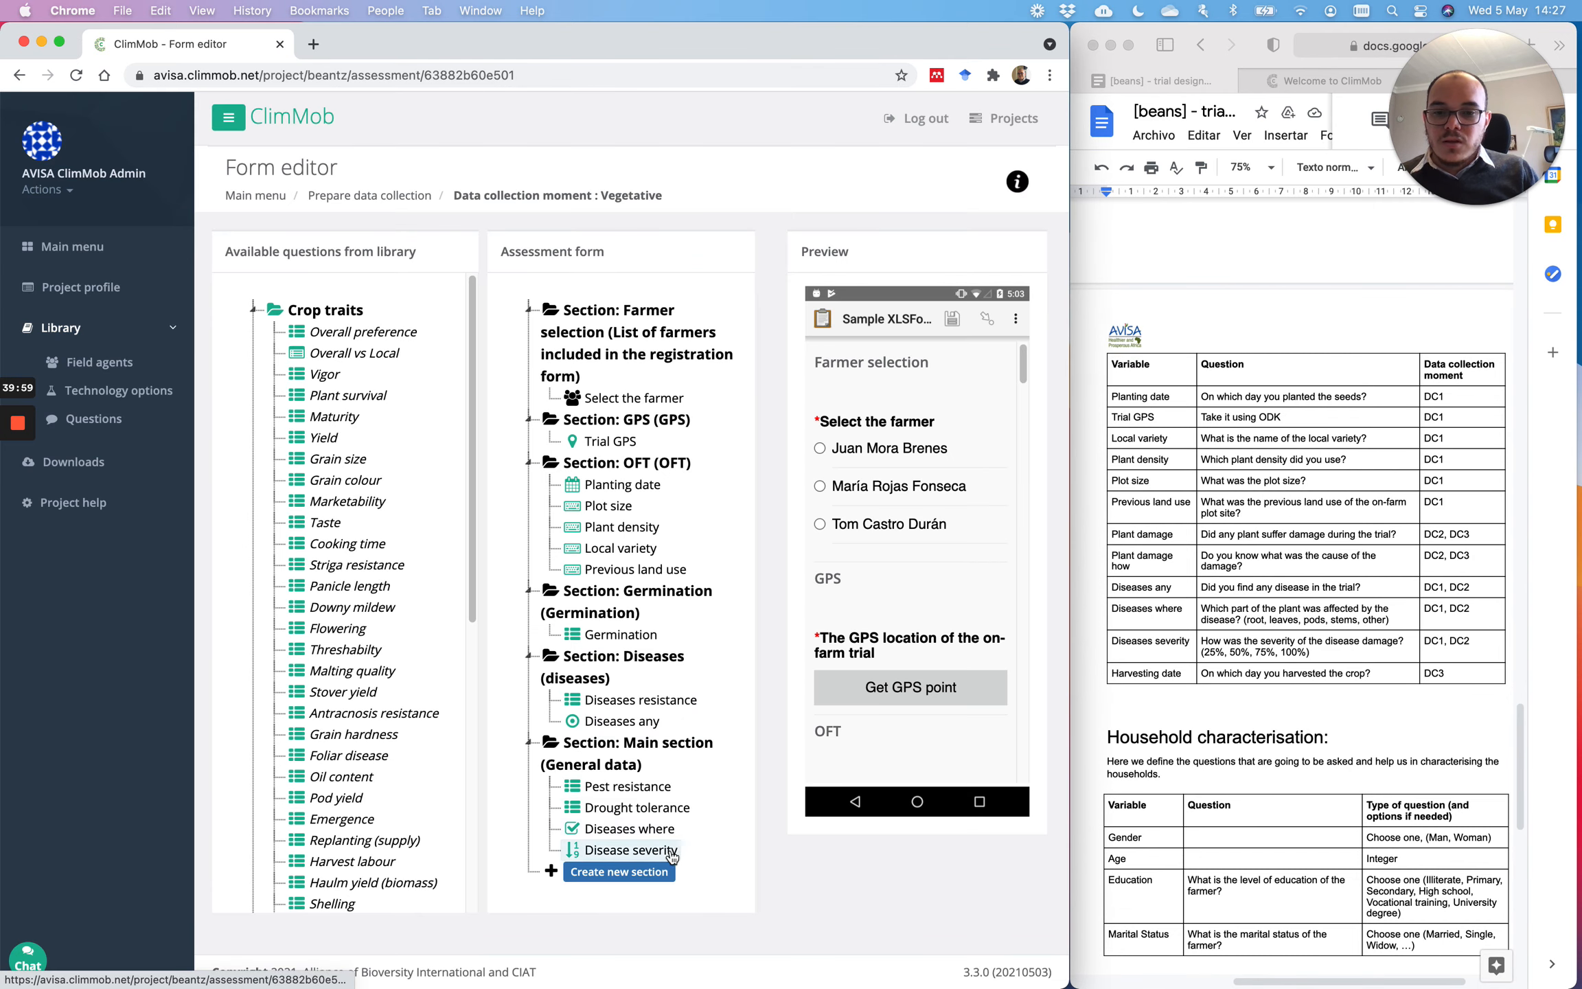
{"action": "left_click_drag", "start_coordinate": [669, 833], "coordinate": [642, 734]}
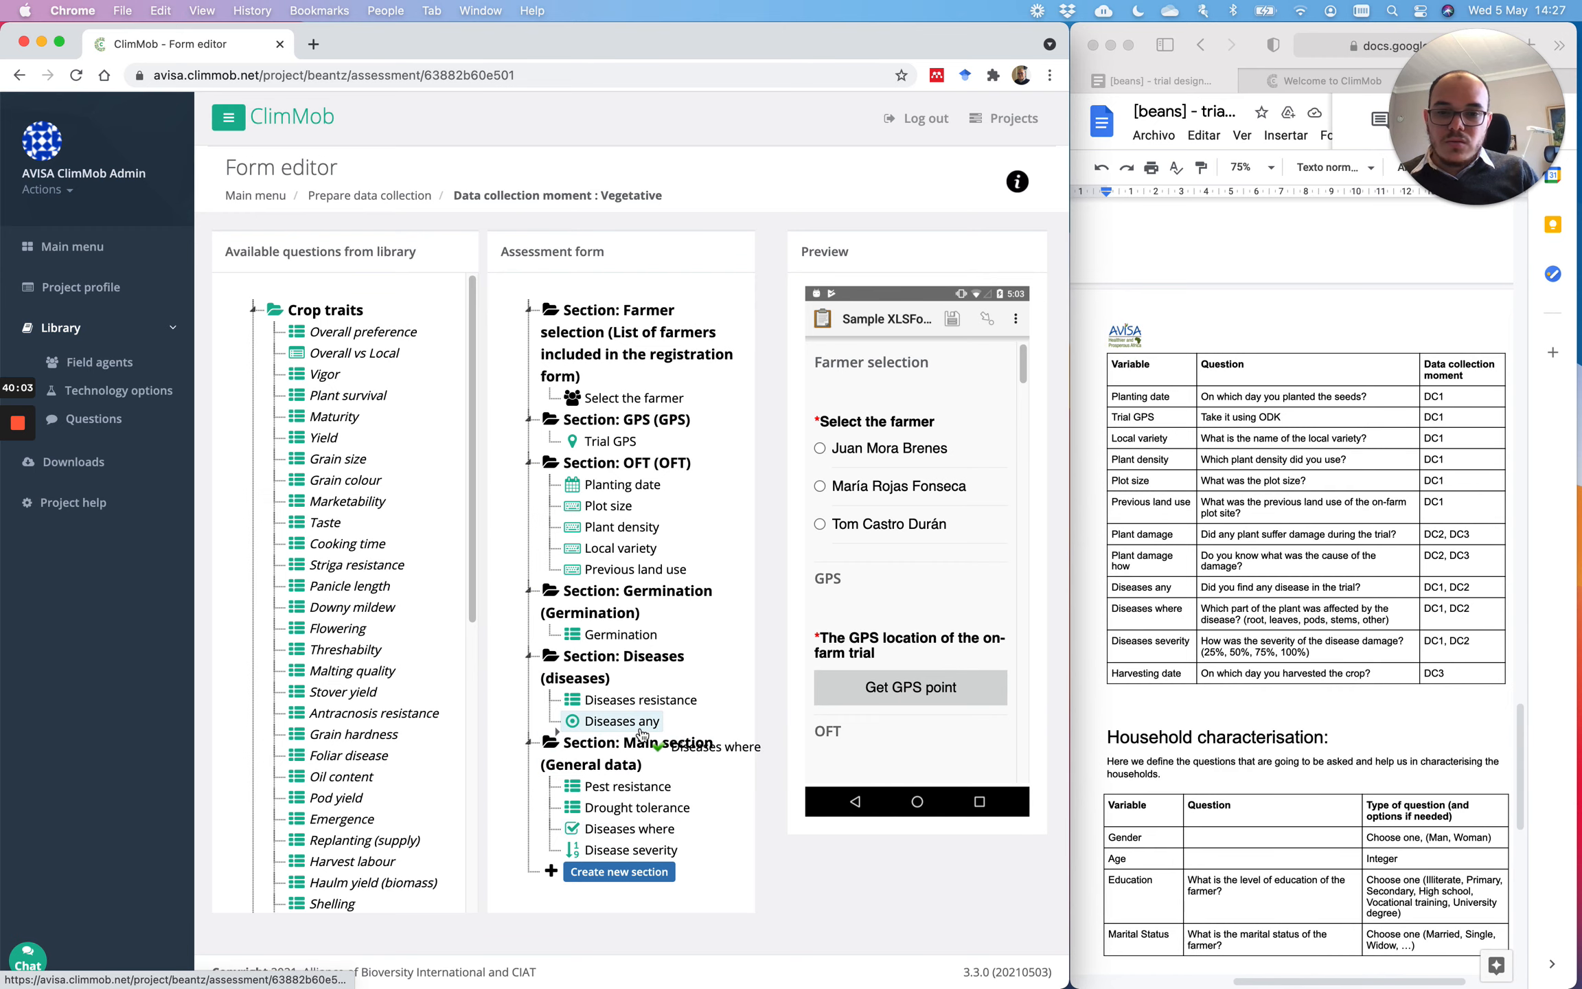
{"action": "left_click_drag", "start_coordinate": [642, 733], "coordinate": [642, 734]}
{"action": "left_click_drag", "start_coordinate": [631, 850], "coordinate": [641, 754]}
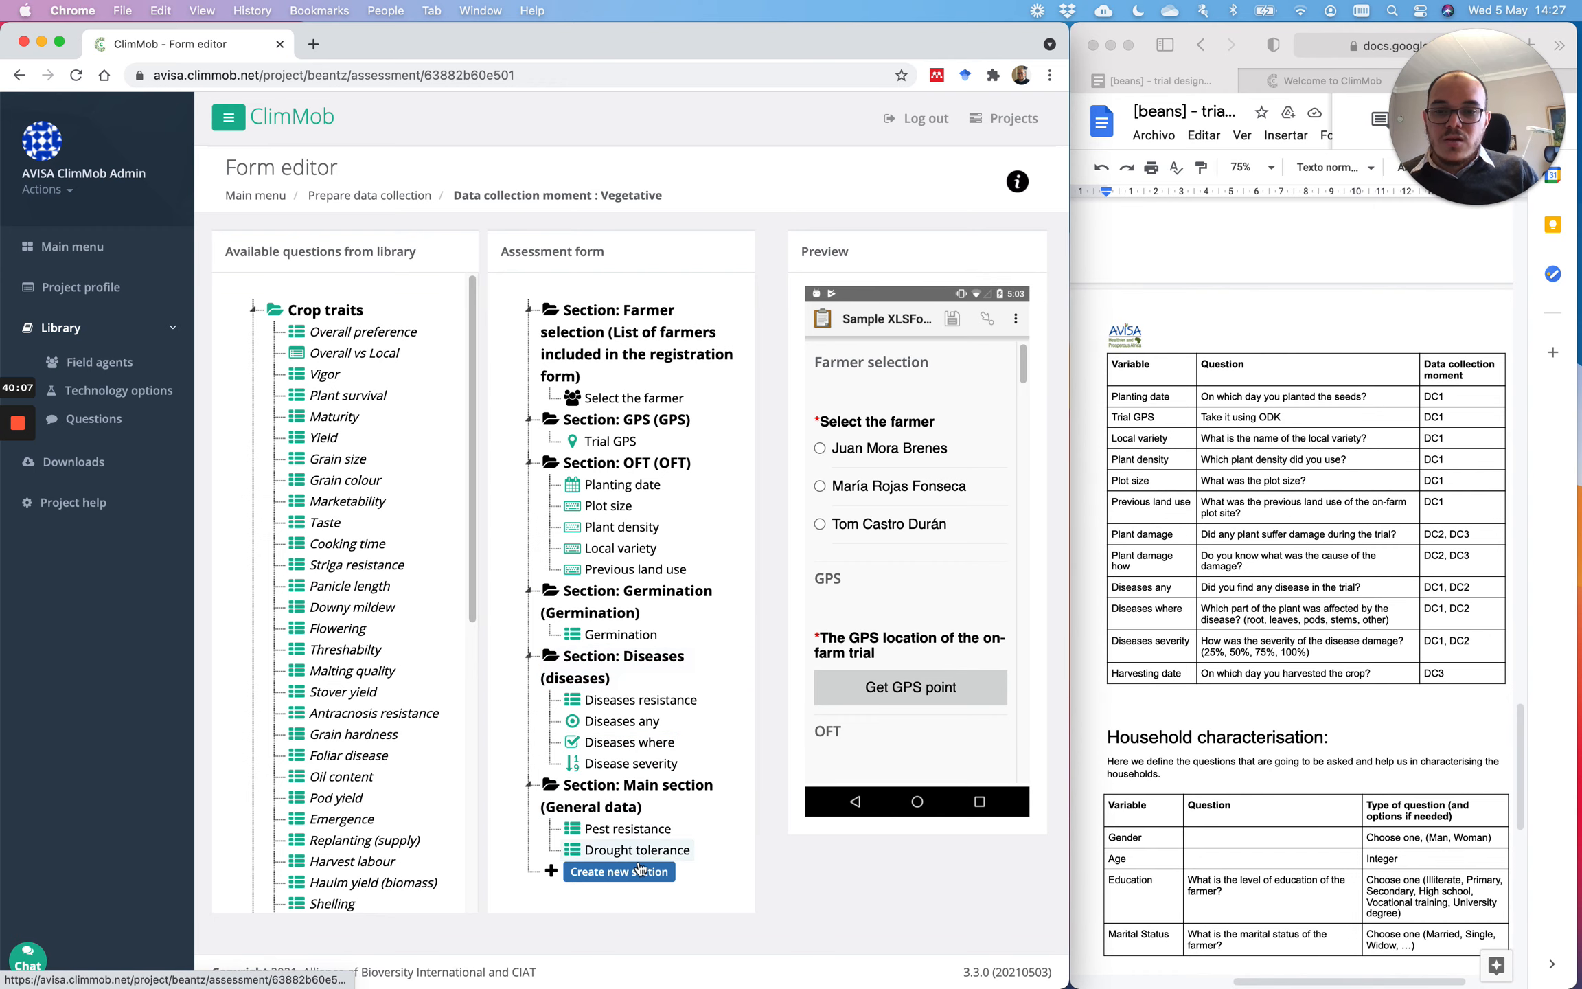
{"action": "left_click", "coordinate": [618, 722]}
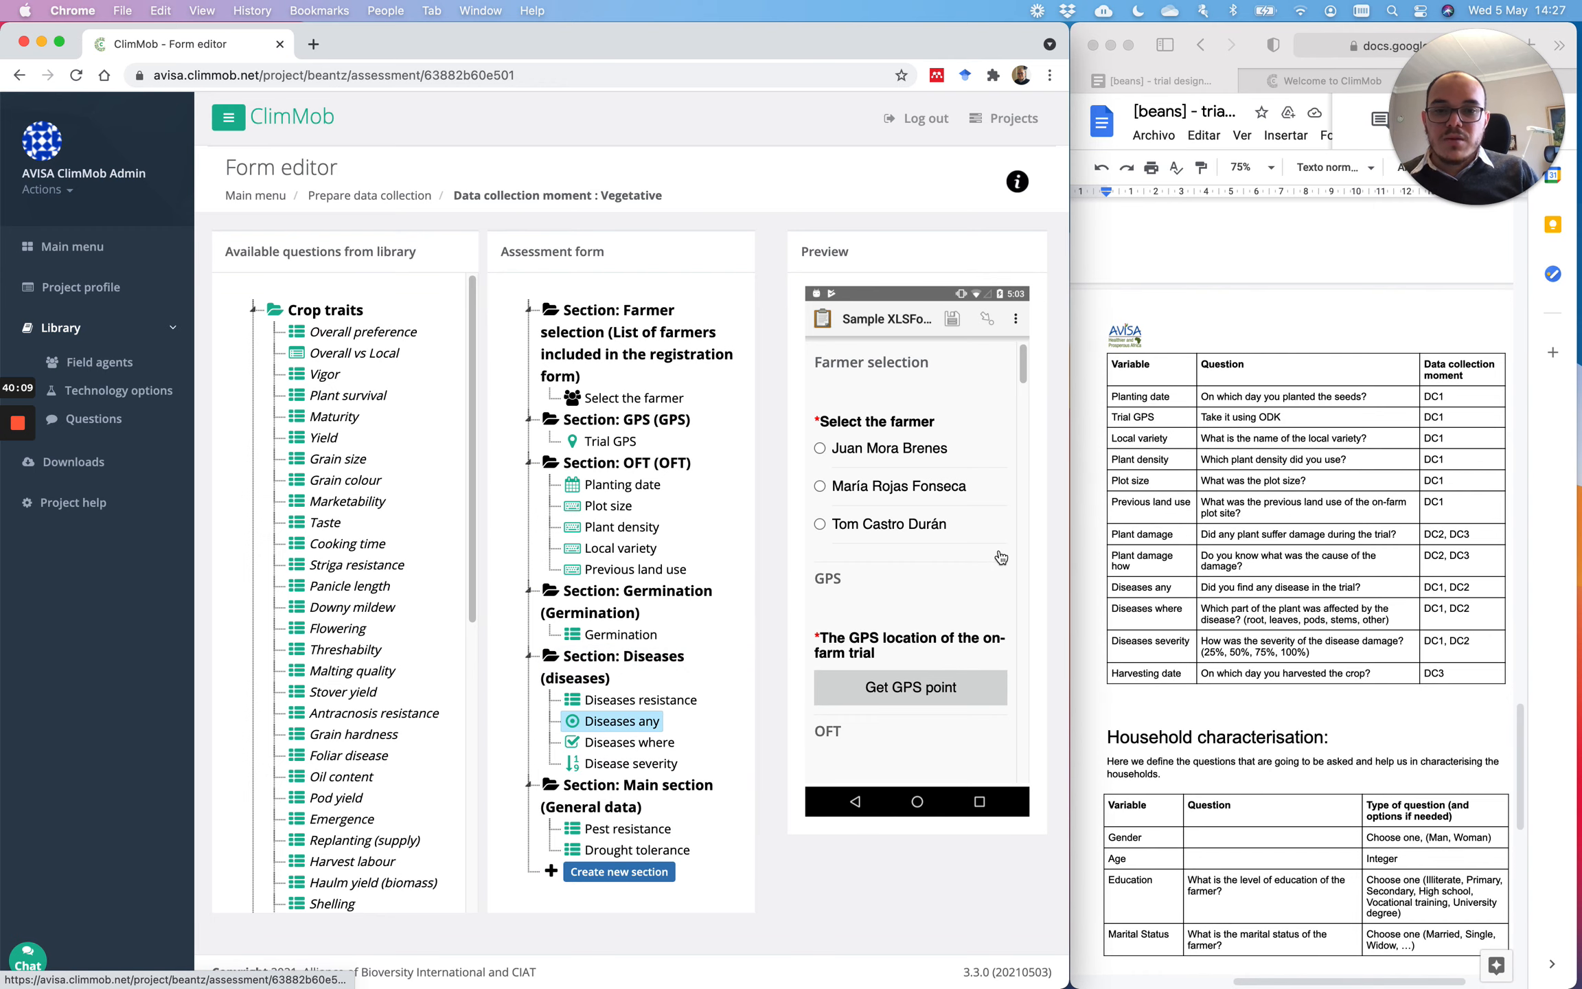
Step: Create a Diseases2 section above Main and move Diseases where and Disease severity into it
{"action": "left_click", "coordinate": [602, 874]}
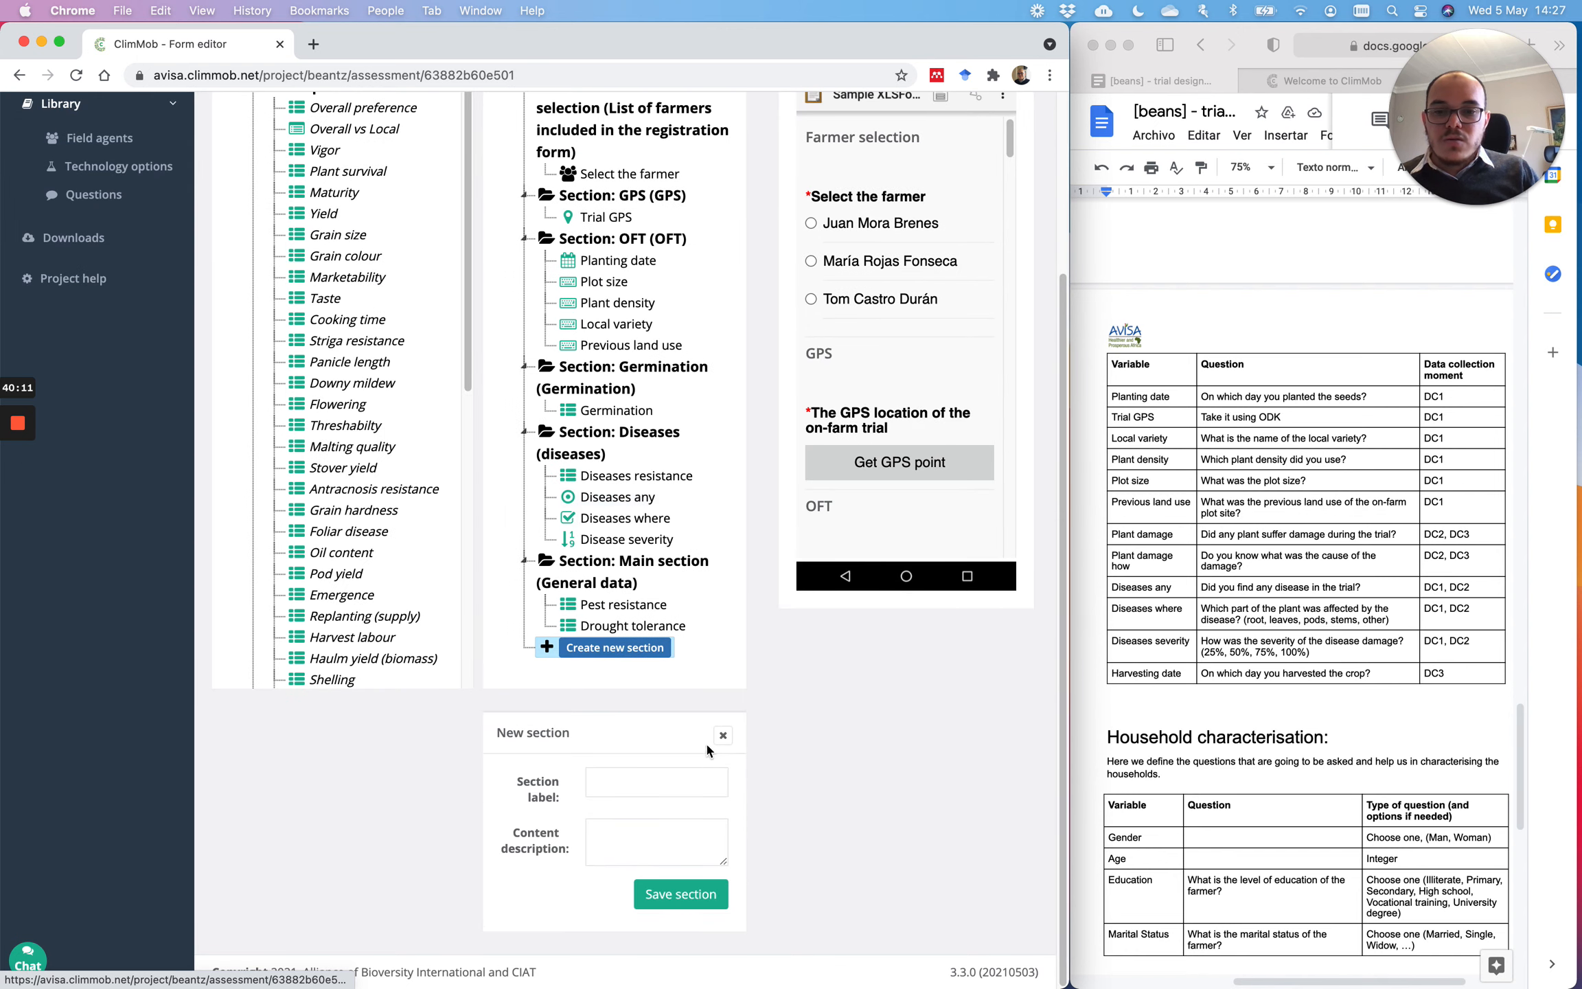
{"action": "left_click", "coordinate": [618, 781]}
{"action": "type", "text": "Diseases2"}
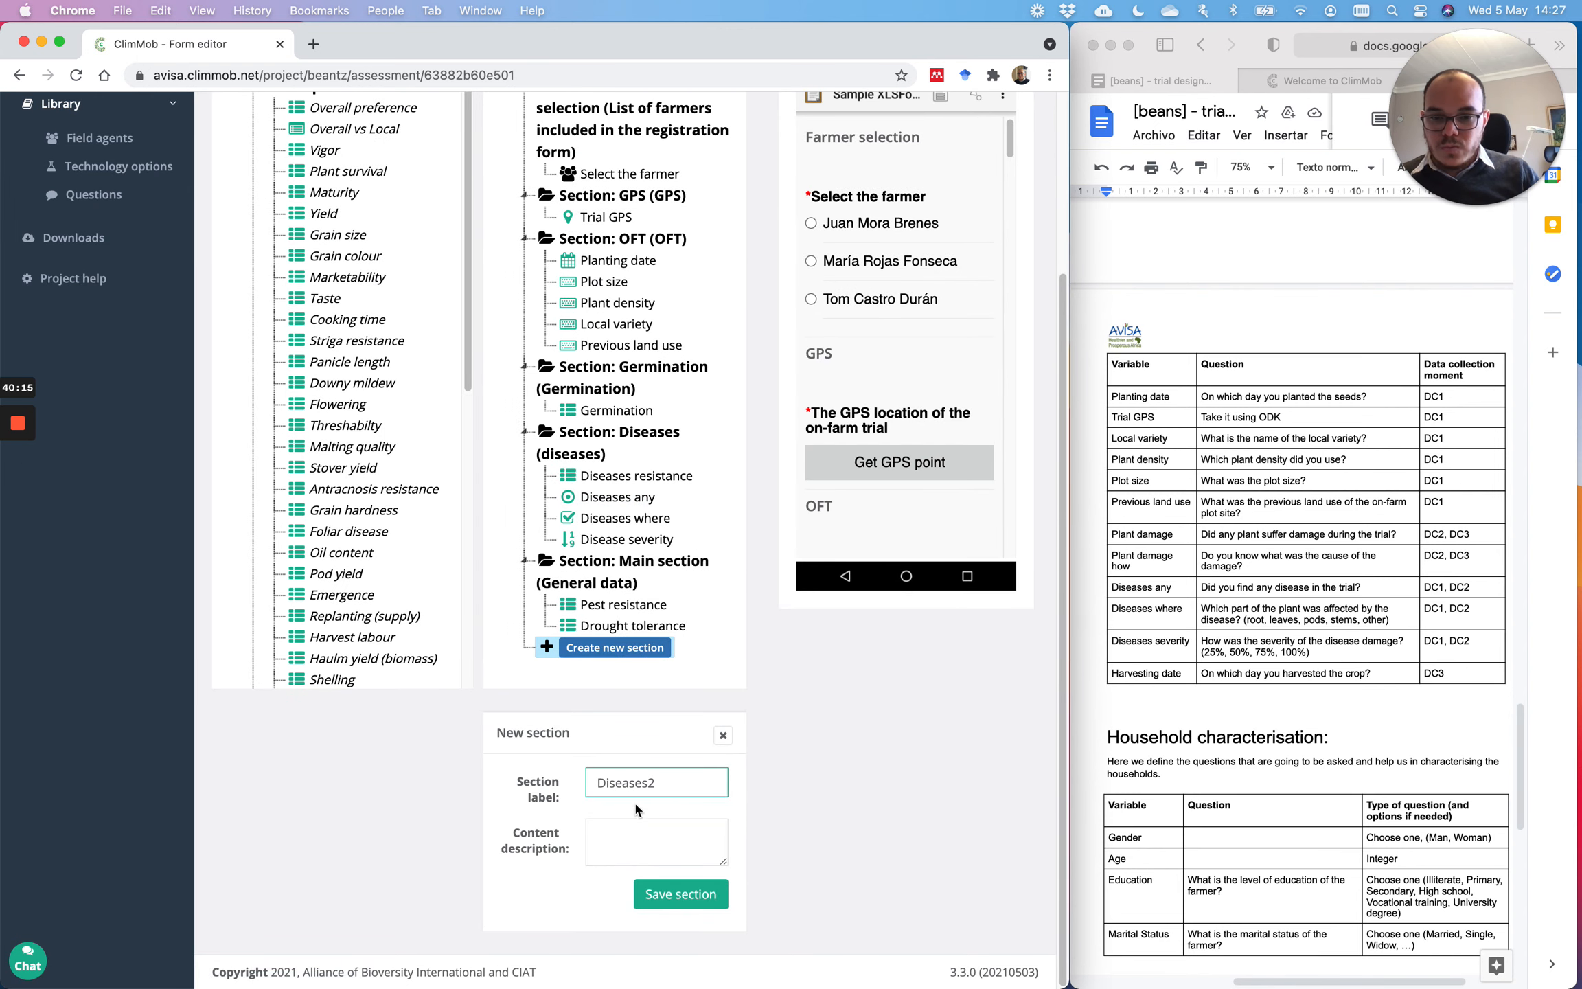
{"action": "key", "text": "Tab"}
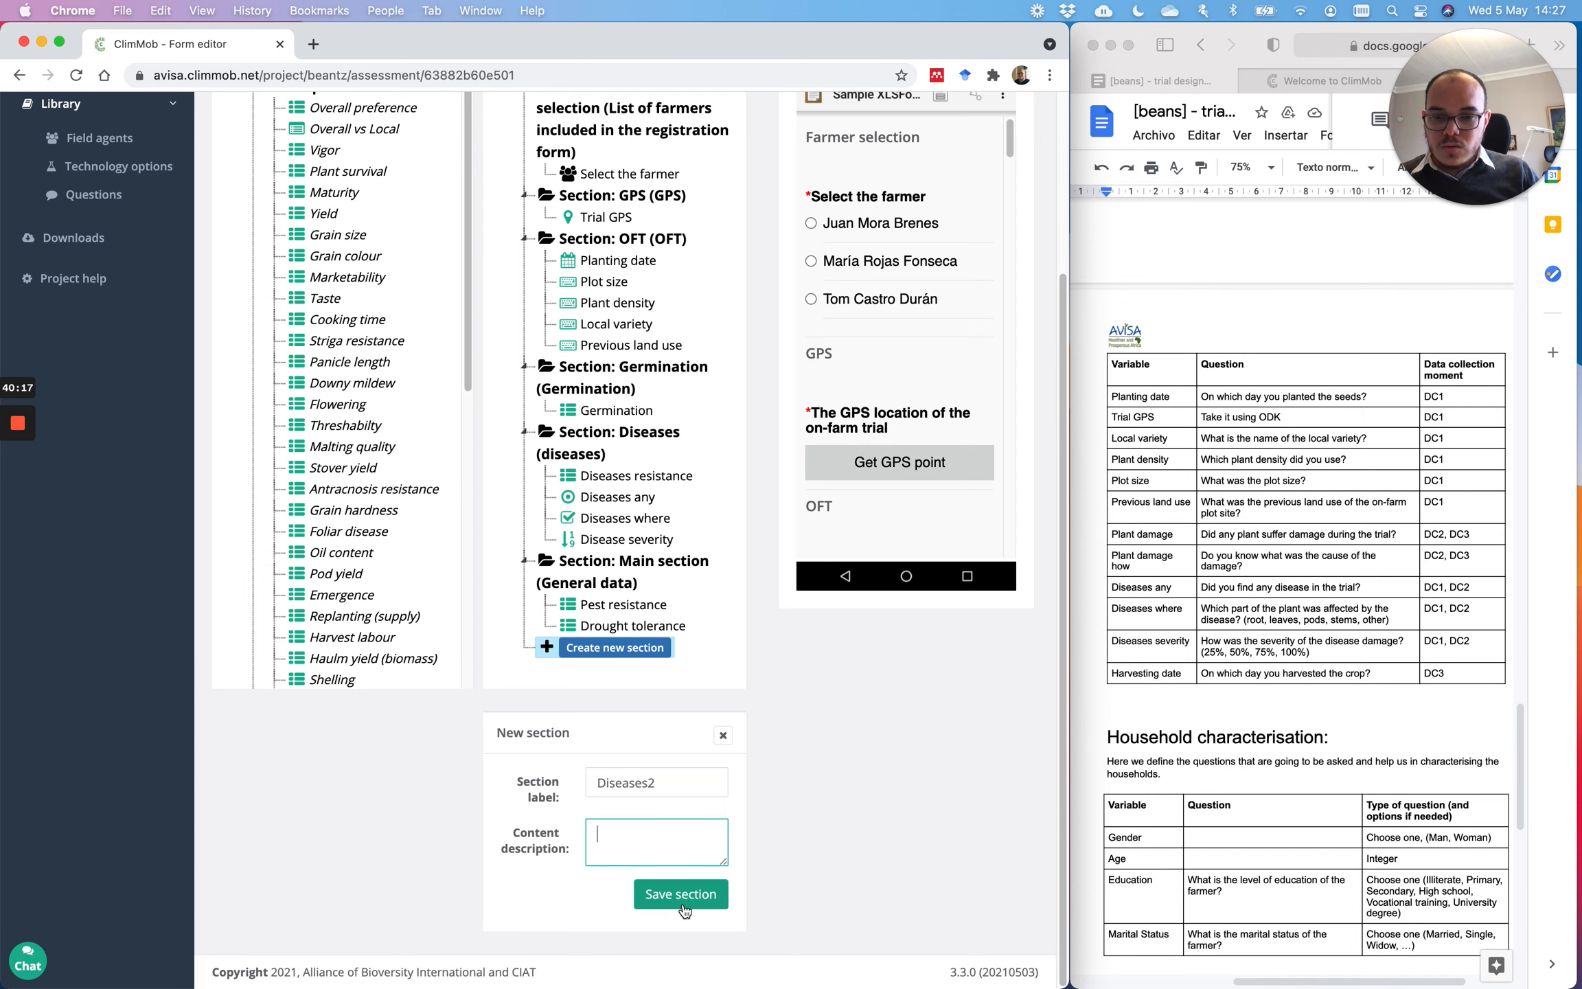
{"action": "left_click", "coordinate": [682, 894]}
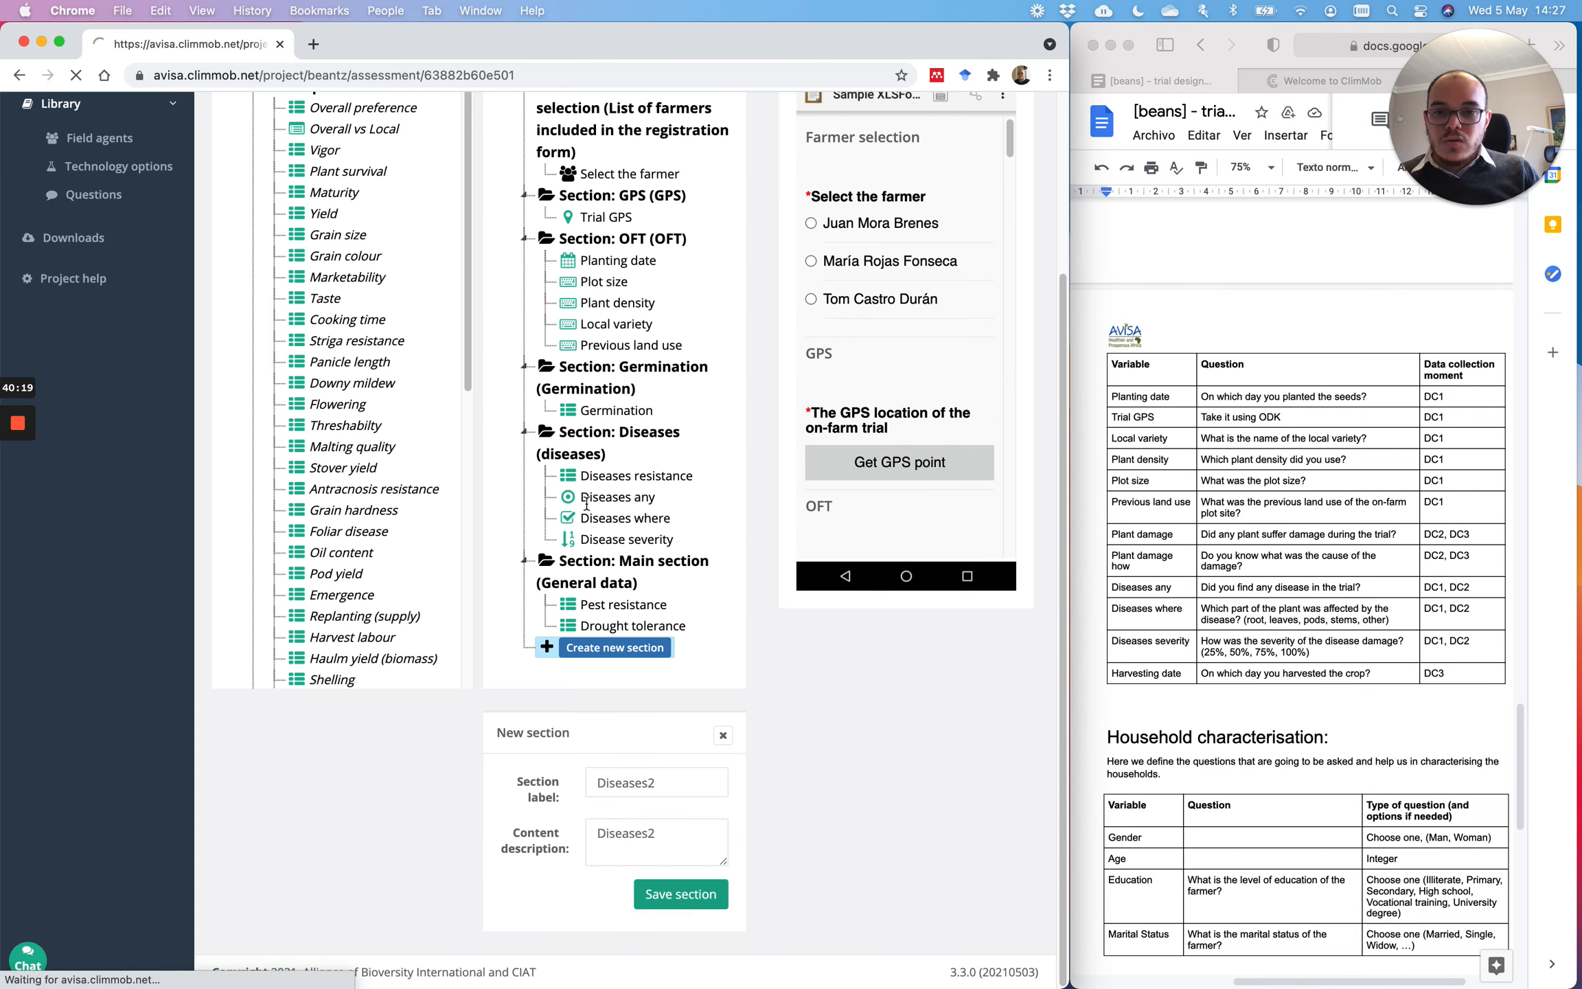
{"action": "scroll", "coordinate": [658, 601], "scroll_direction": "down", "scroll_amount": 1}
{"action": "left_click", "coordinate": [641, 695]}
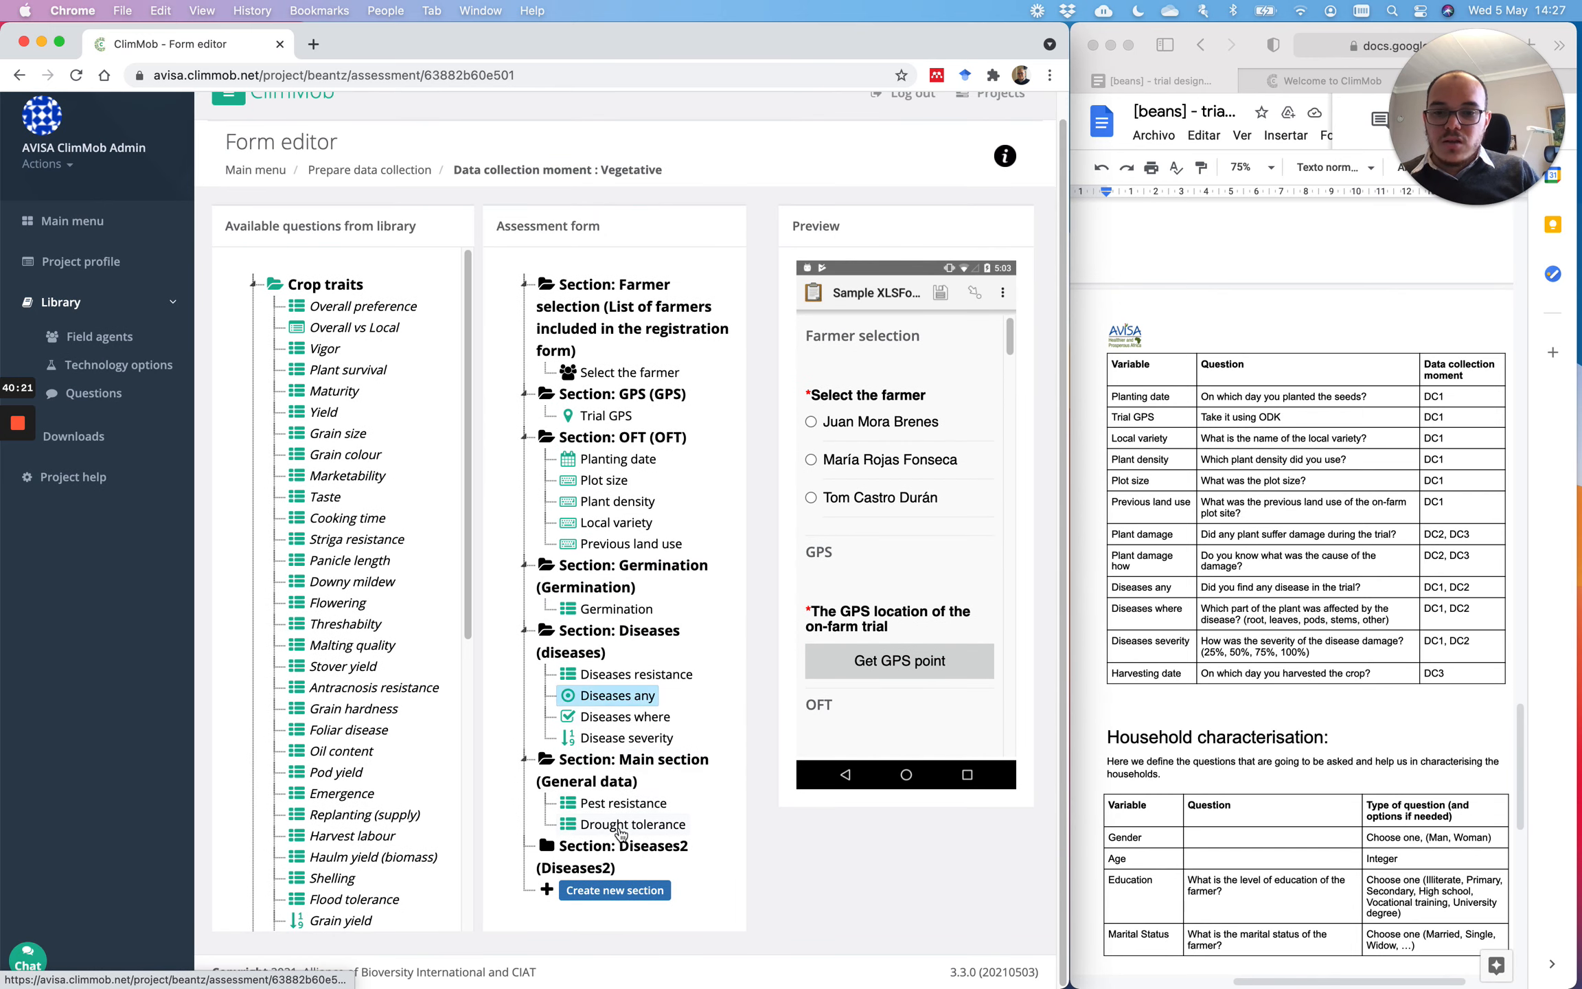
{"action": "left_click_drag", "start_coordinate": [622, 848], "coordinate": [642, 762]}
{"action": "left_click_drag", "start_coordinate": [640, 789], "coordinate": [640, 789]}
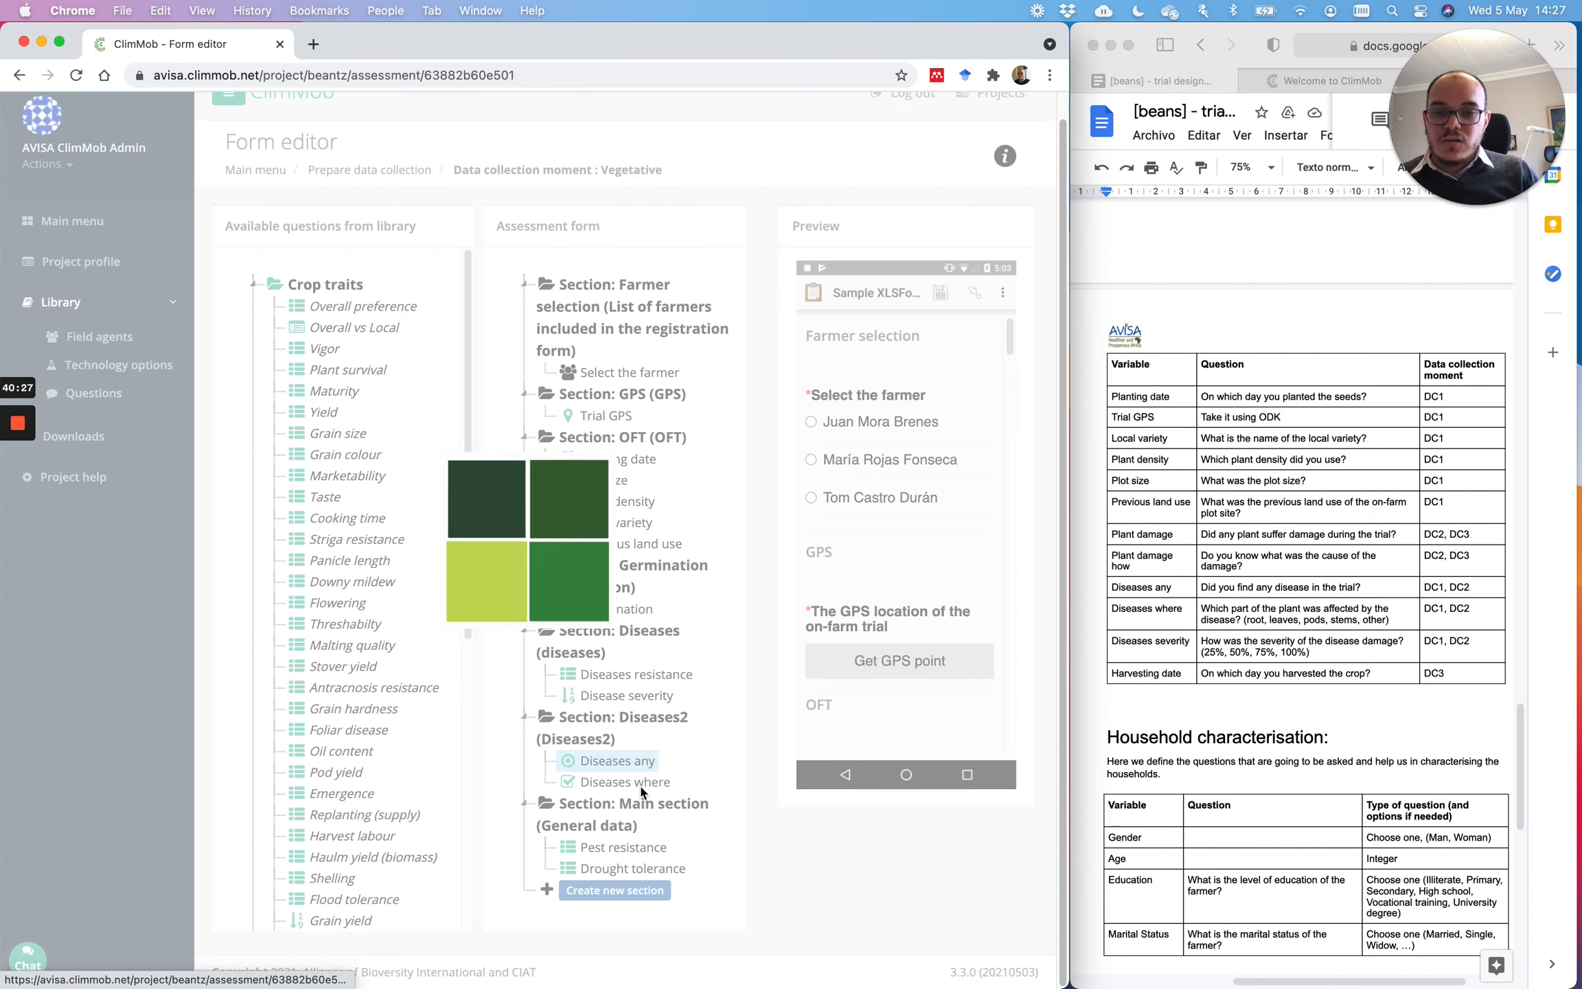
{"action": "left_click_drag", "start_coordinate": [648, 700], "coordinate": [652, 789]}
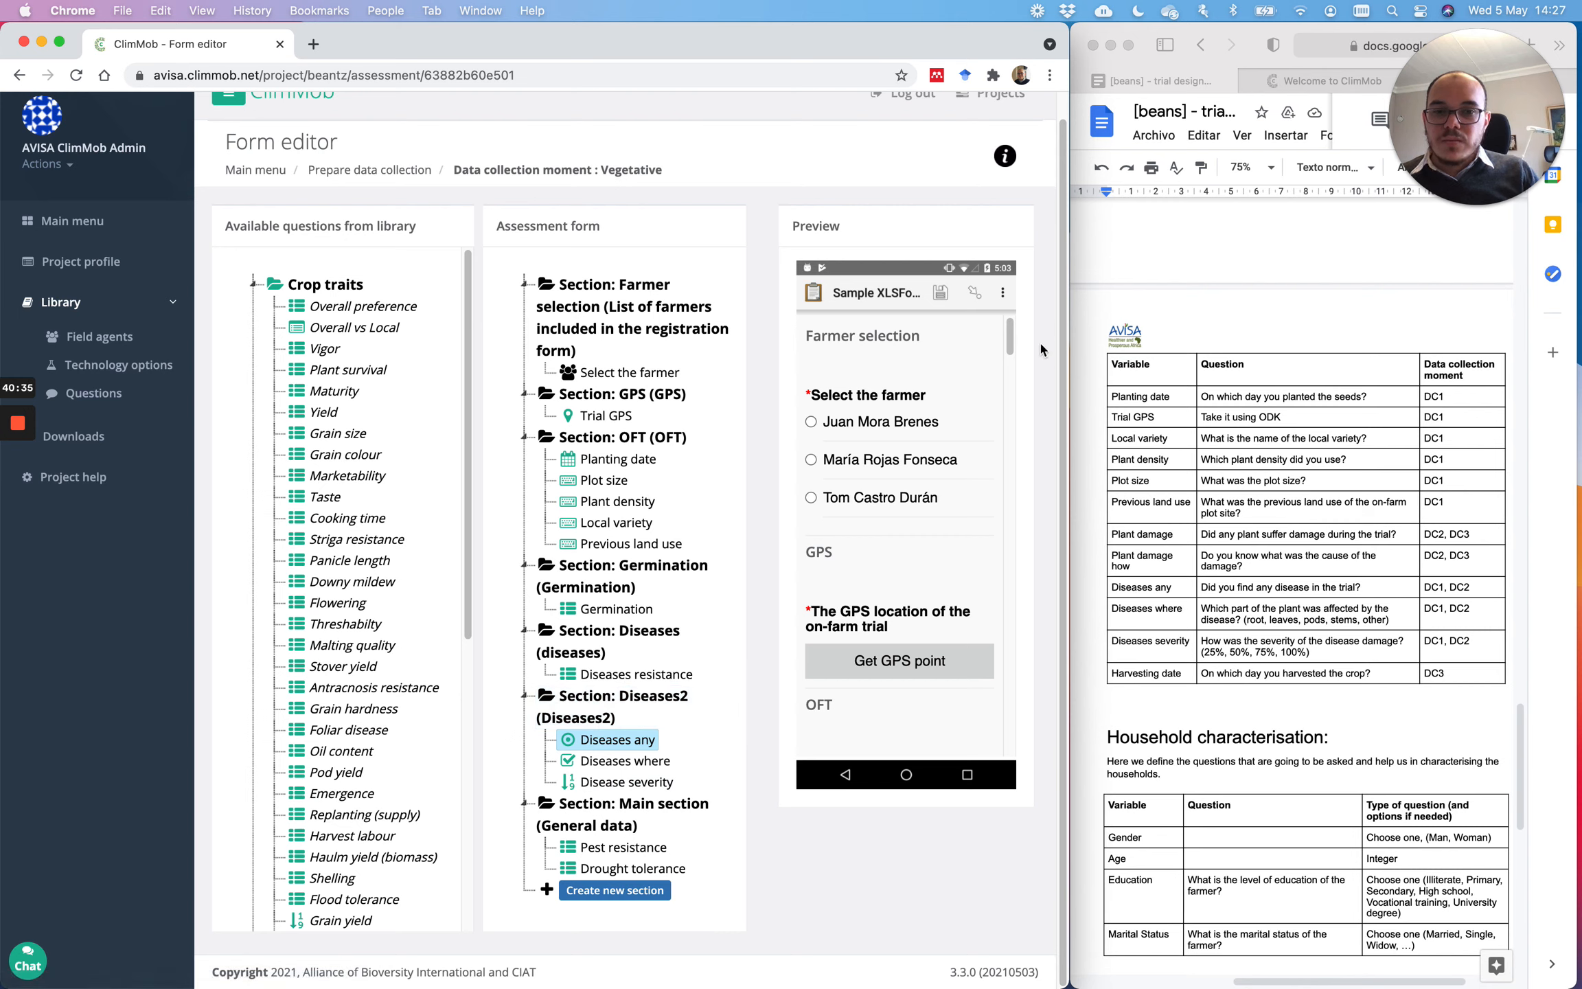
Step: Create a new section labelled Pest with description Pest
{"action": "left_click", "coordinate": [615, 890]}
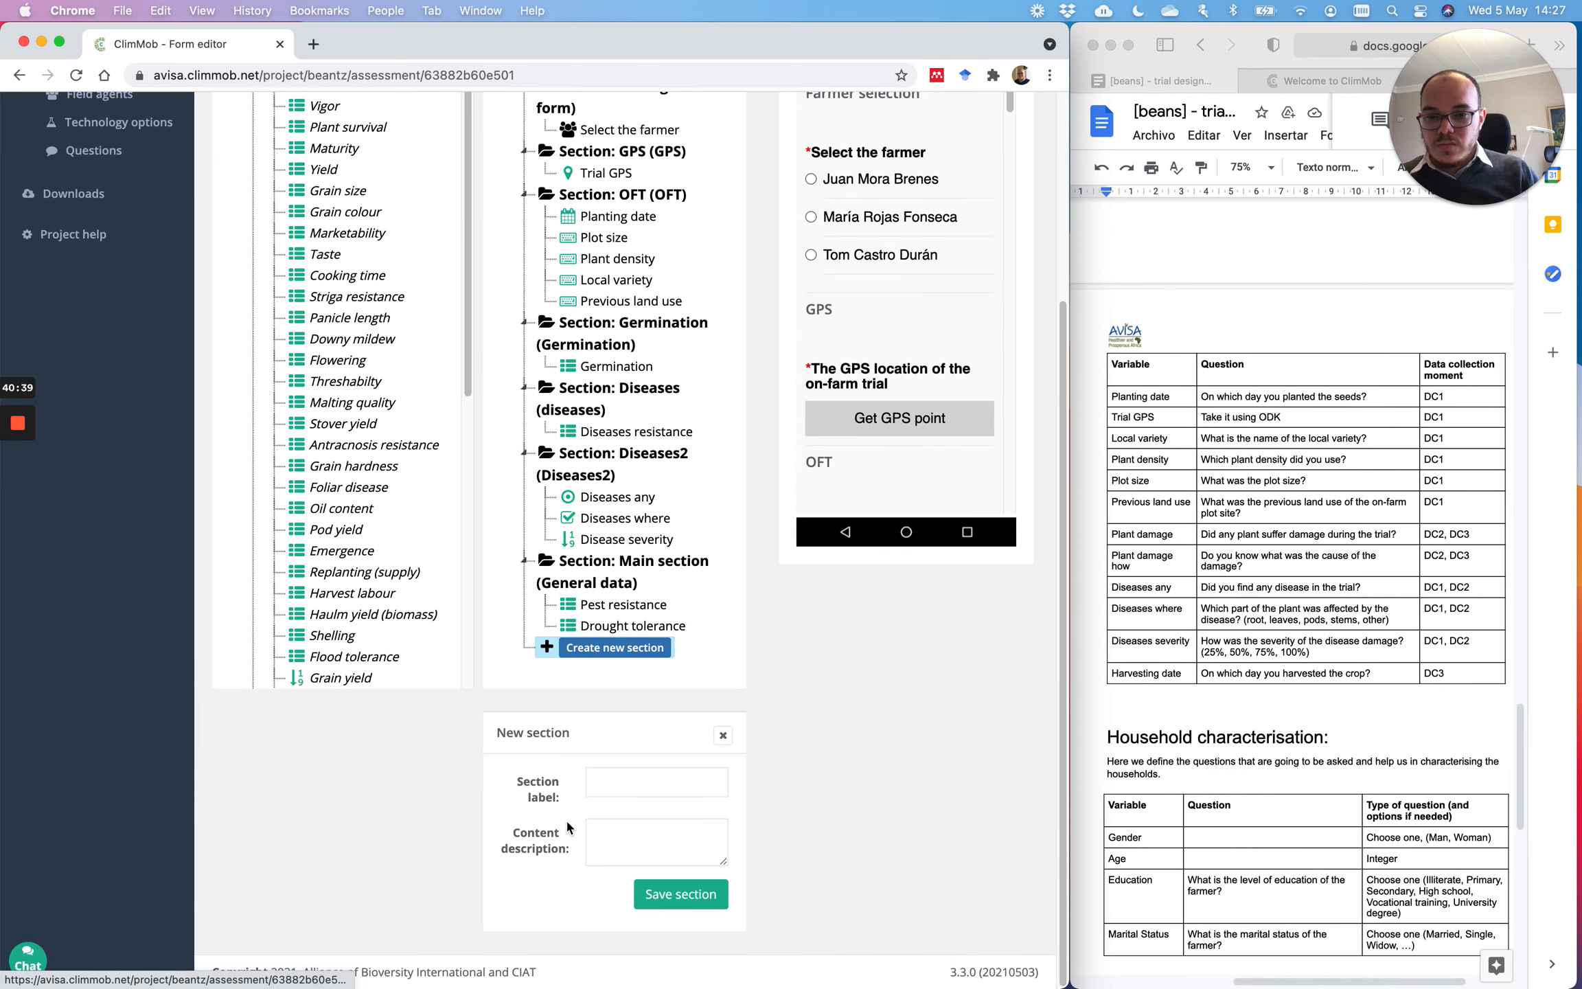
{"action": "left_click", "coordinate": [625, 780]}
{"action": "type", "text": "Pest"}
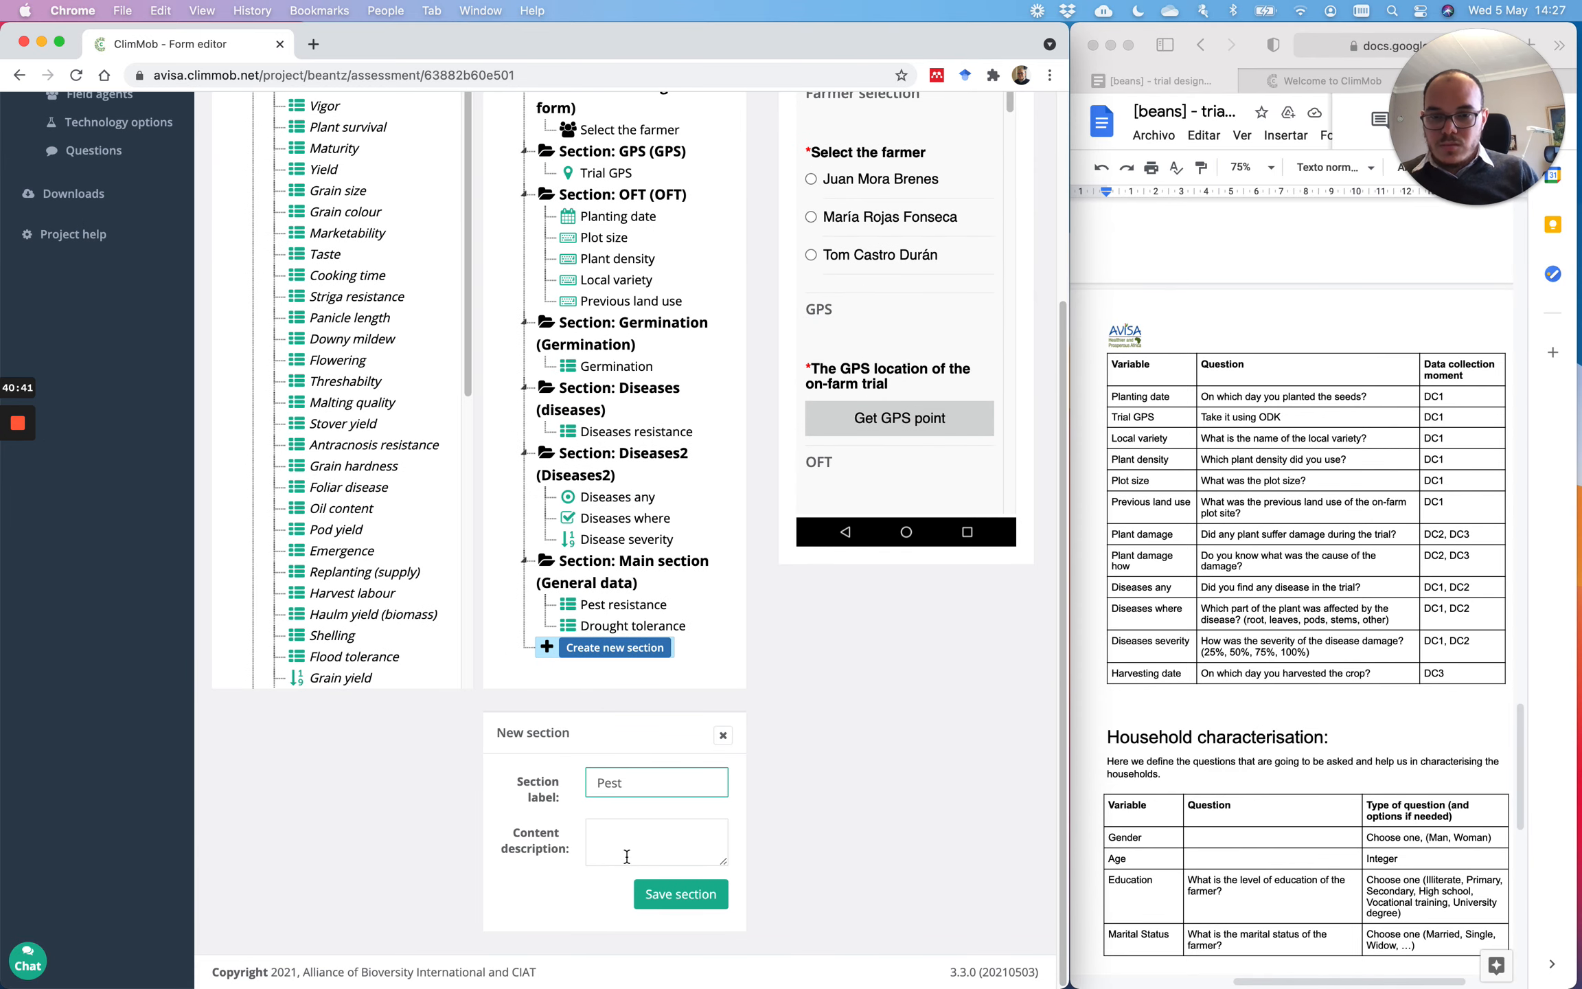
{"action": "left_click", "coordinate": [642, 848]}
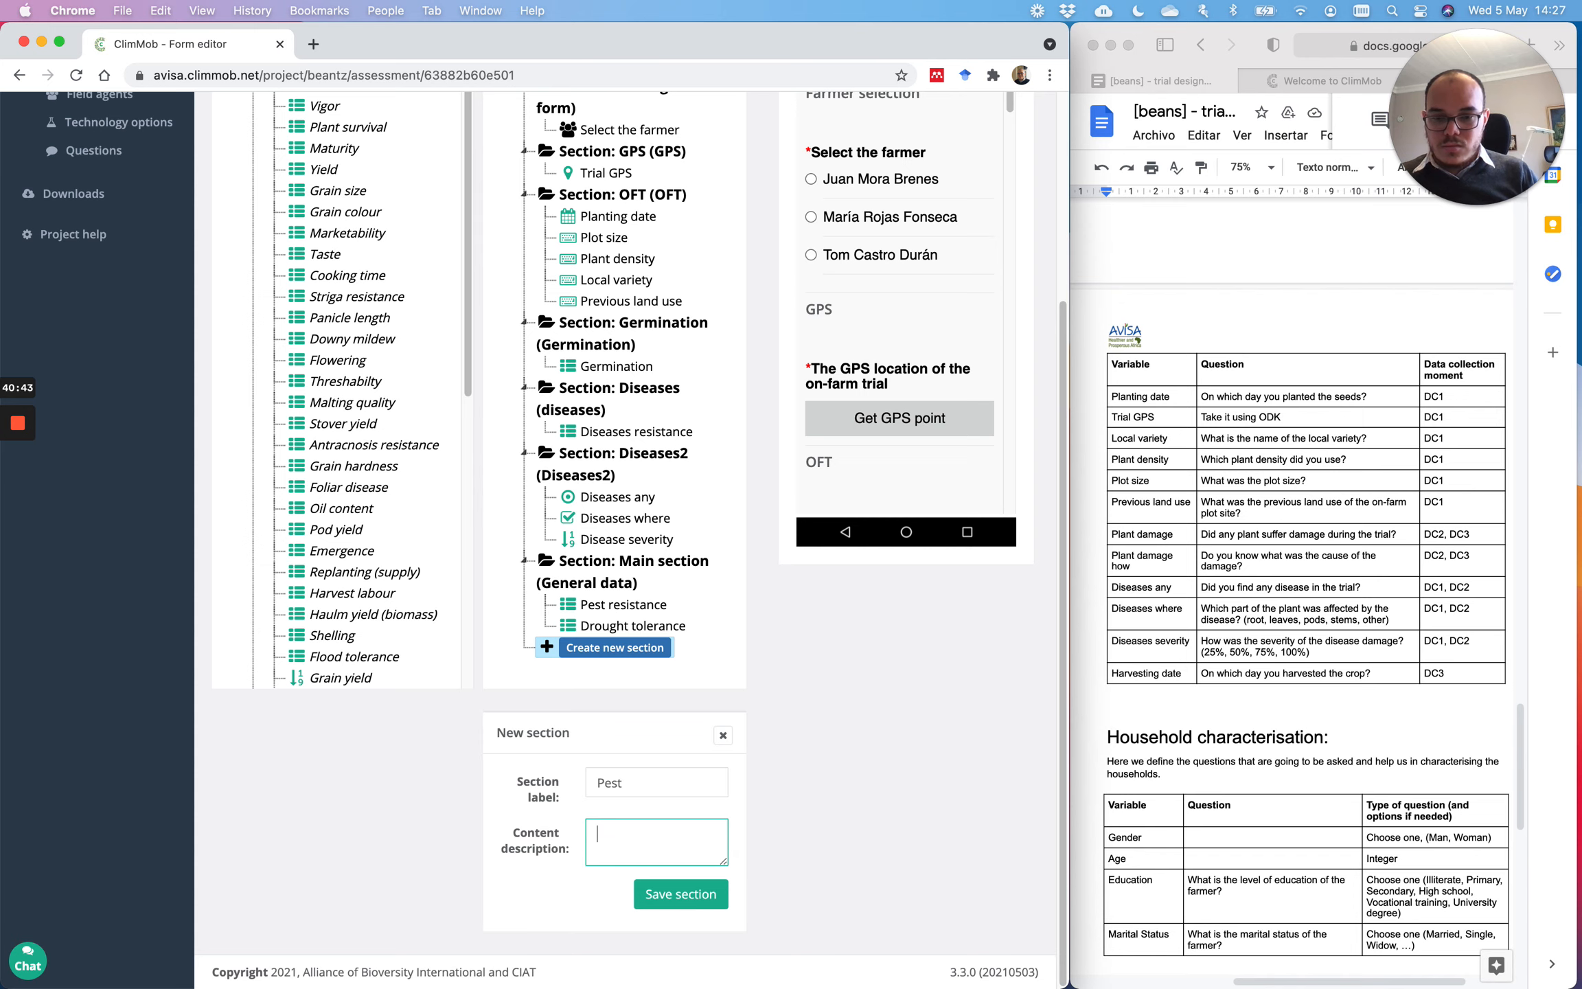
{"action": "left_click", "coordinate": [680, 893]}
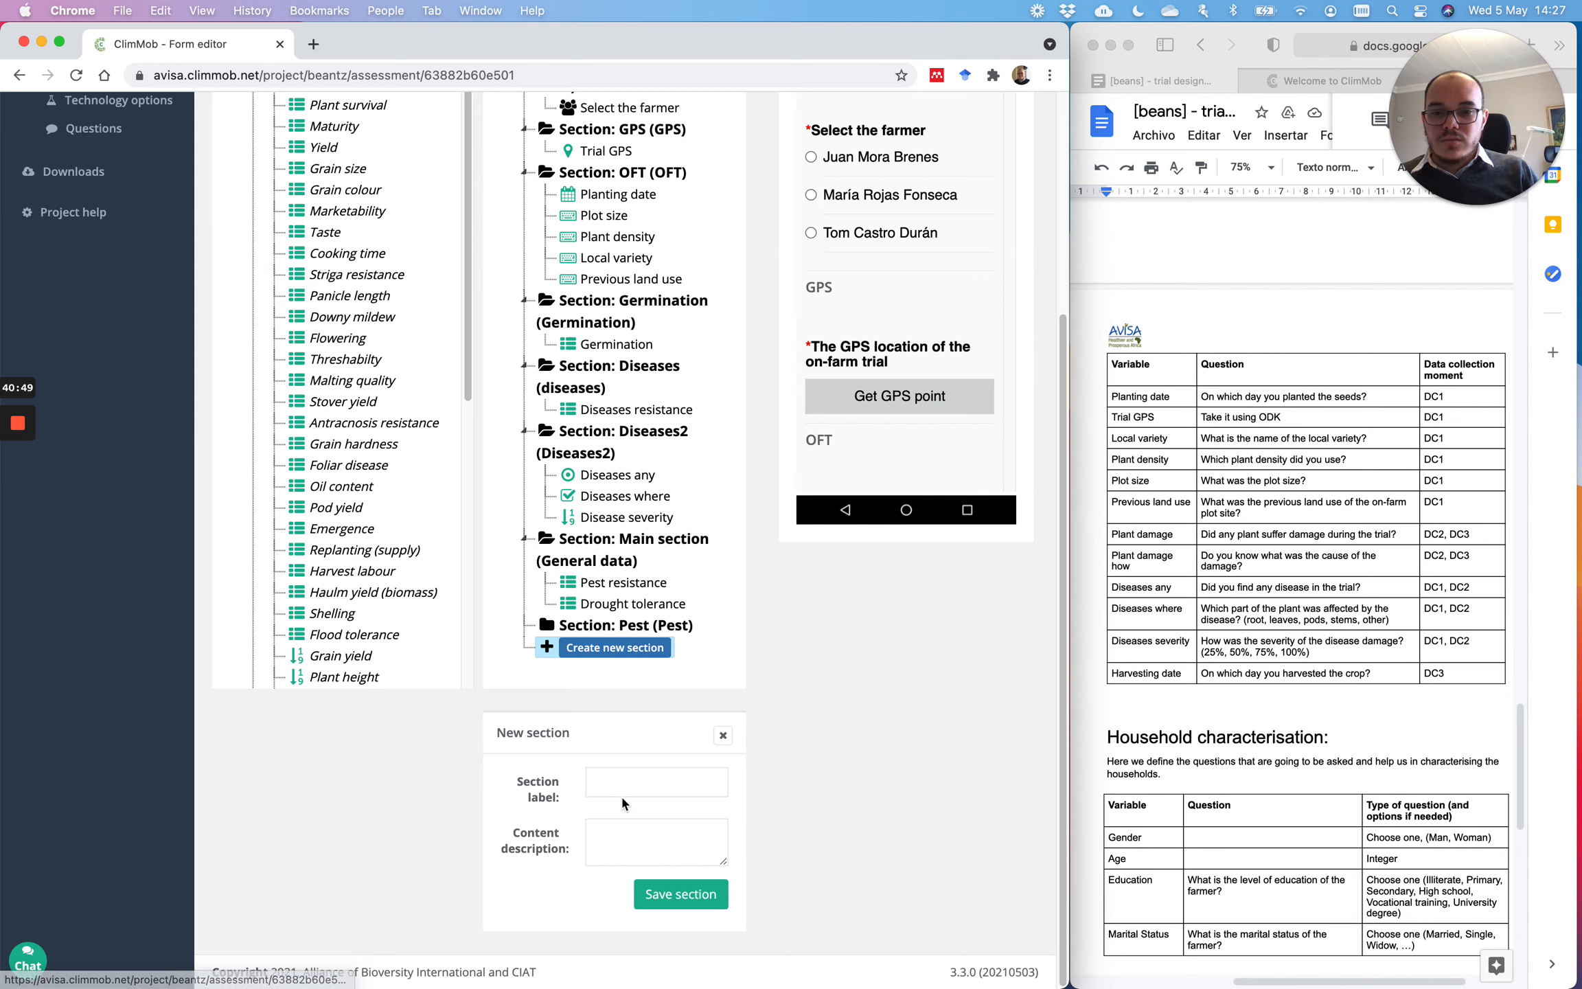
Step: Create a Drought section, pasting Drought as its description
{"action": "left_click", "coordinate": [664, 781]}
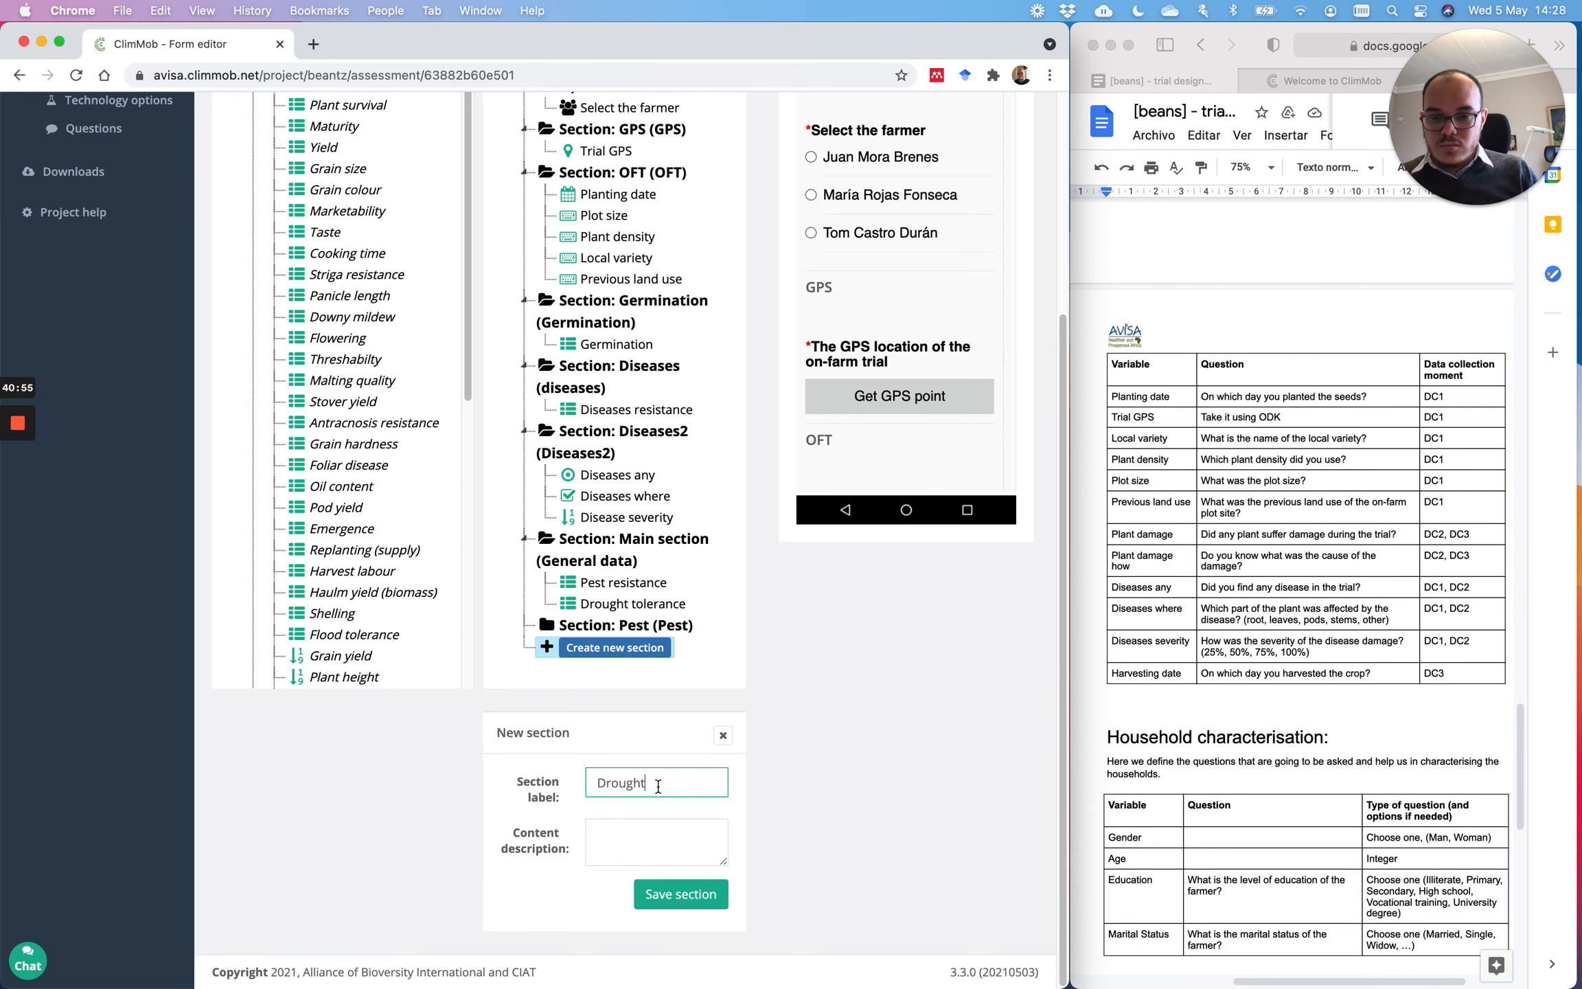
{"action": "left_click_drag", "start_coordinate": [658, 786], "coordinate": [560, 784]}
{"action": "key", "text": "ctrl+c"}
{"action": "left_click", "coordinate": [613, 834]}
{"action": "key", "text": "ctrl+v"}
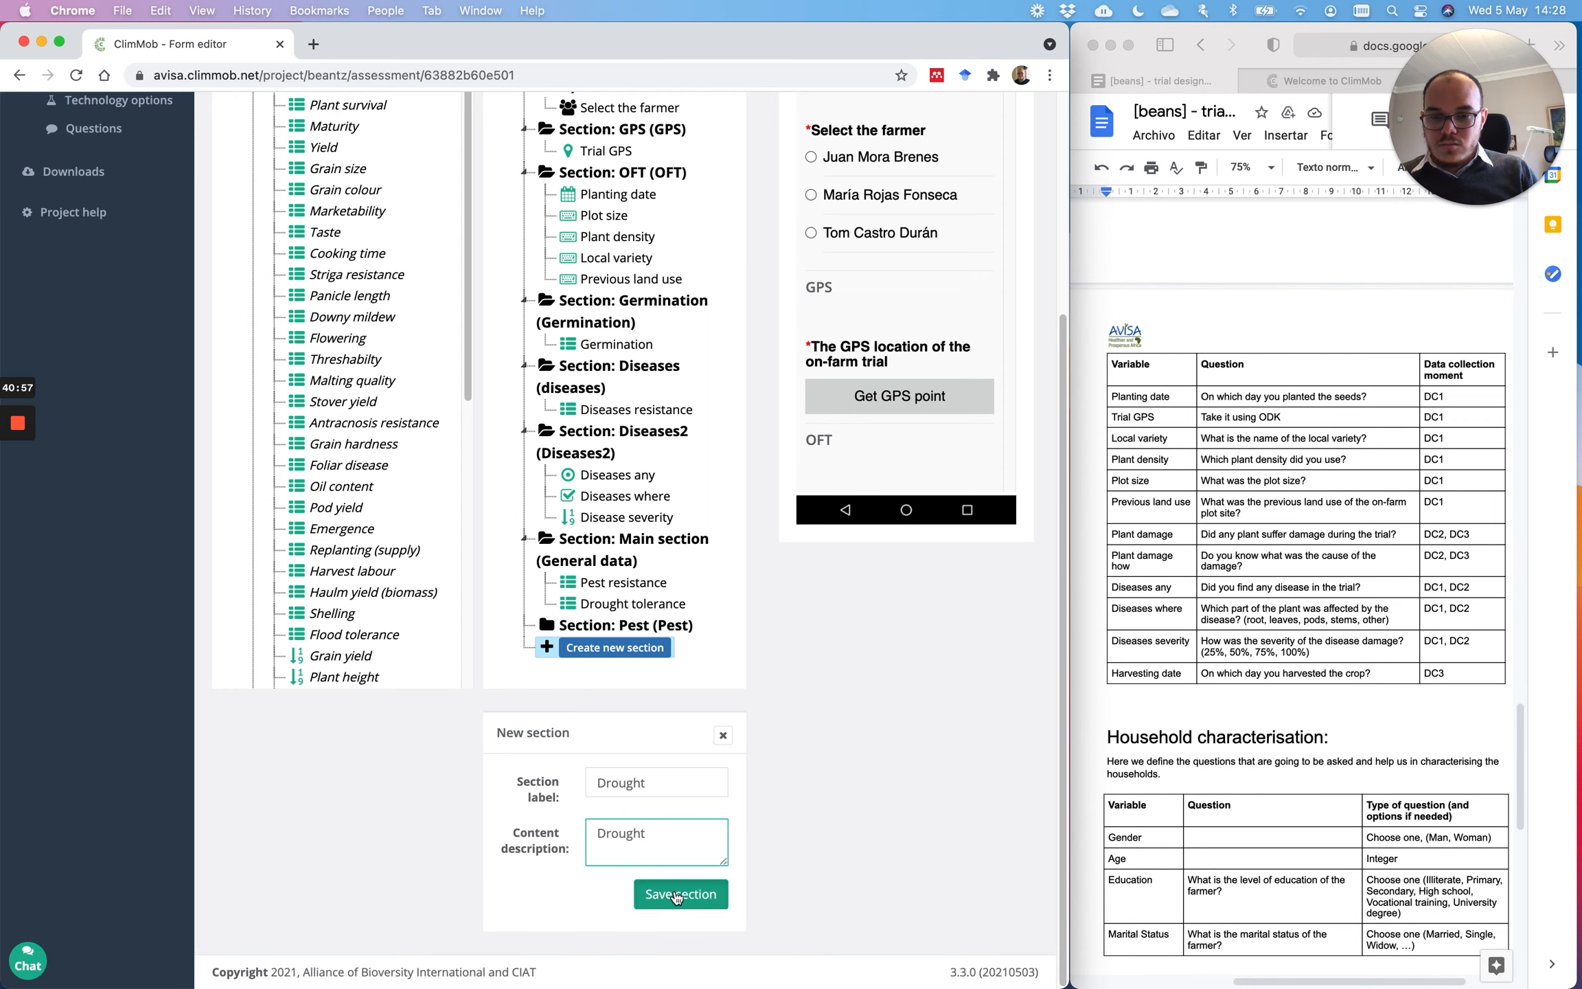
{"action": "left_click", "coordinate": [674, 894]}
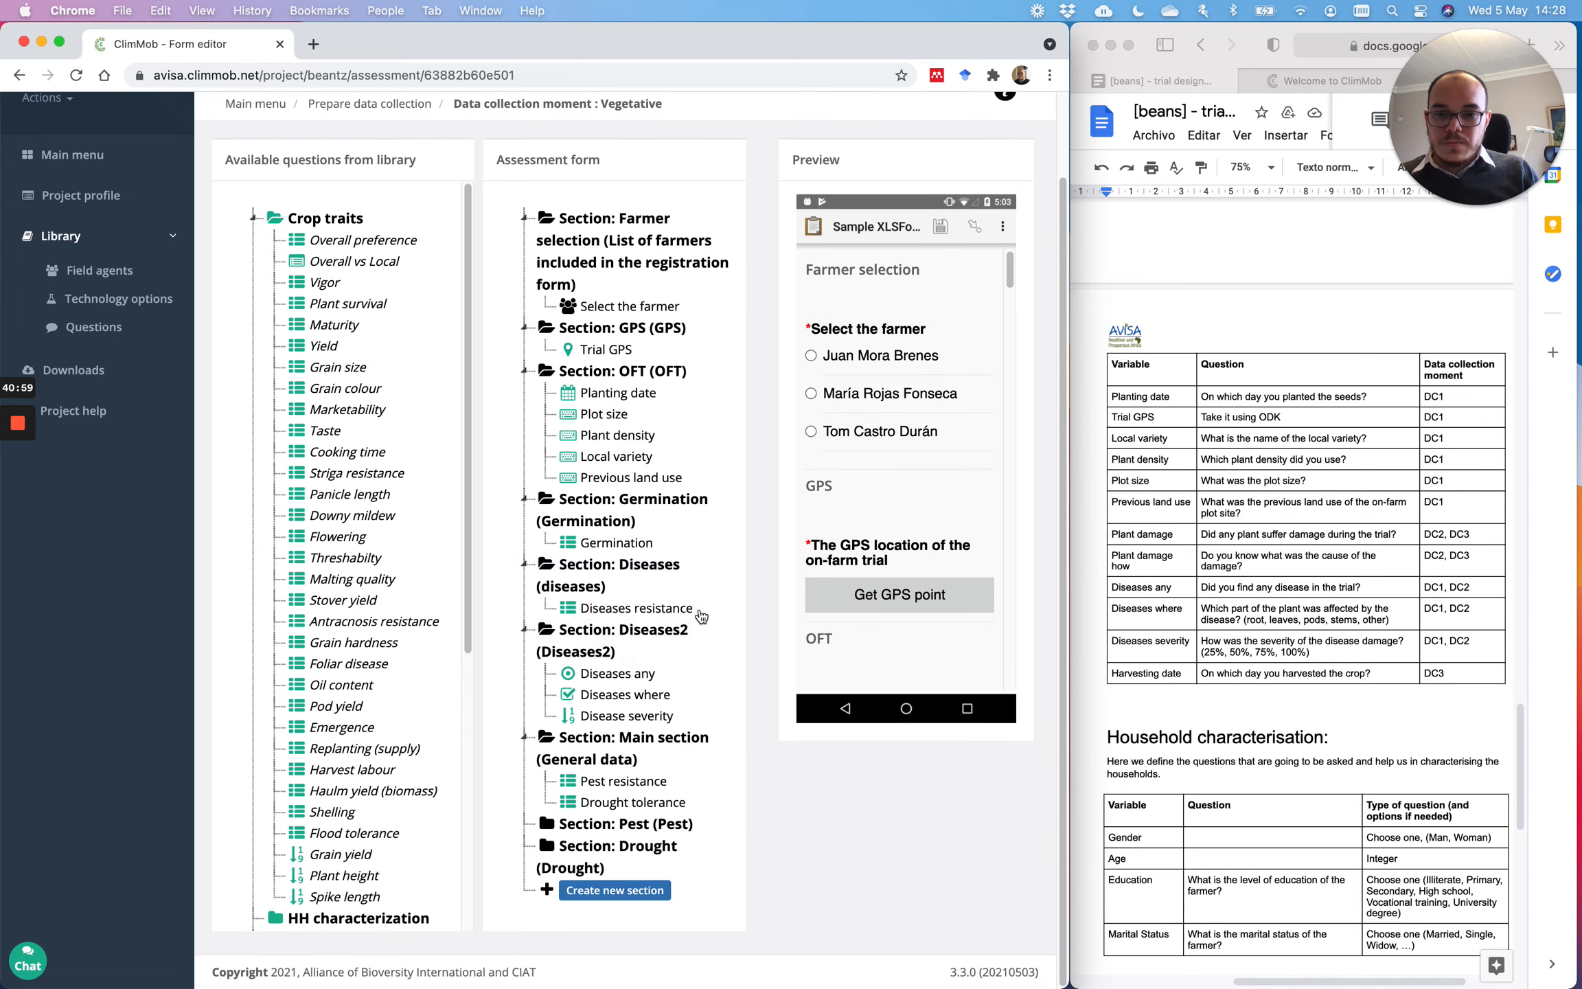
Step: Move Pest resistance into the Pest section, then back up into the Main section
{"action": "left_click_drag", "start_coordinate": [618, 787], "coordinate": [622, 848]}
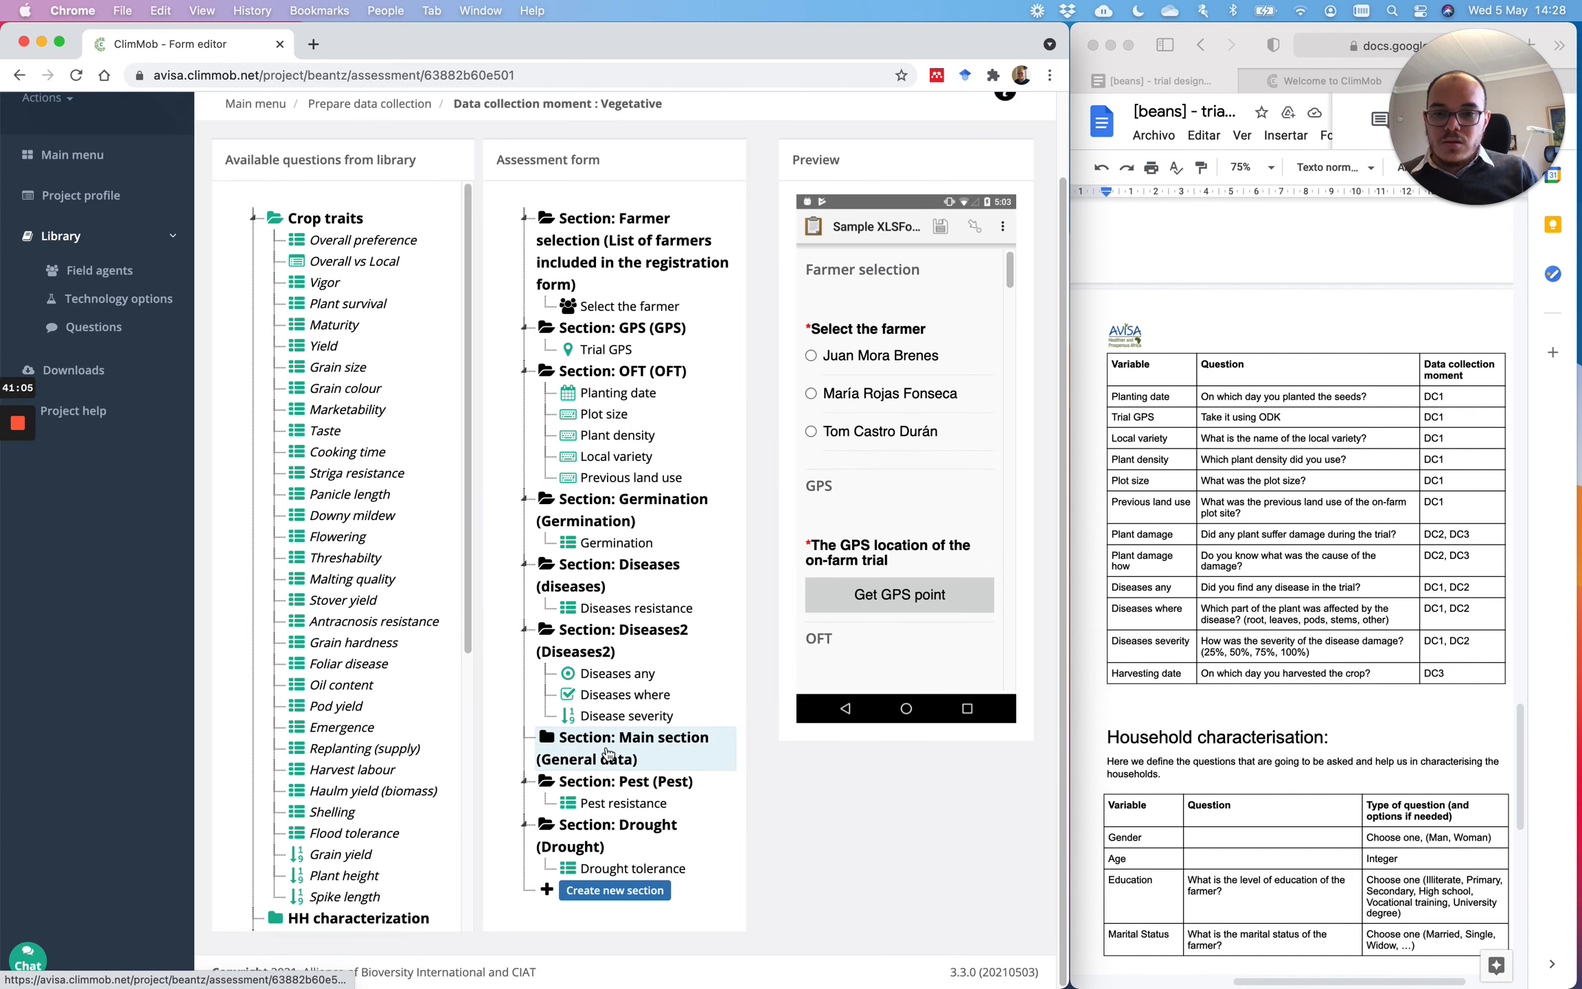
{"action": "left_click", "coordinate": [607, 753]}
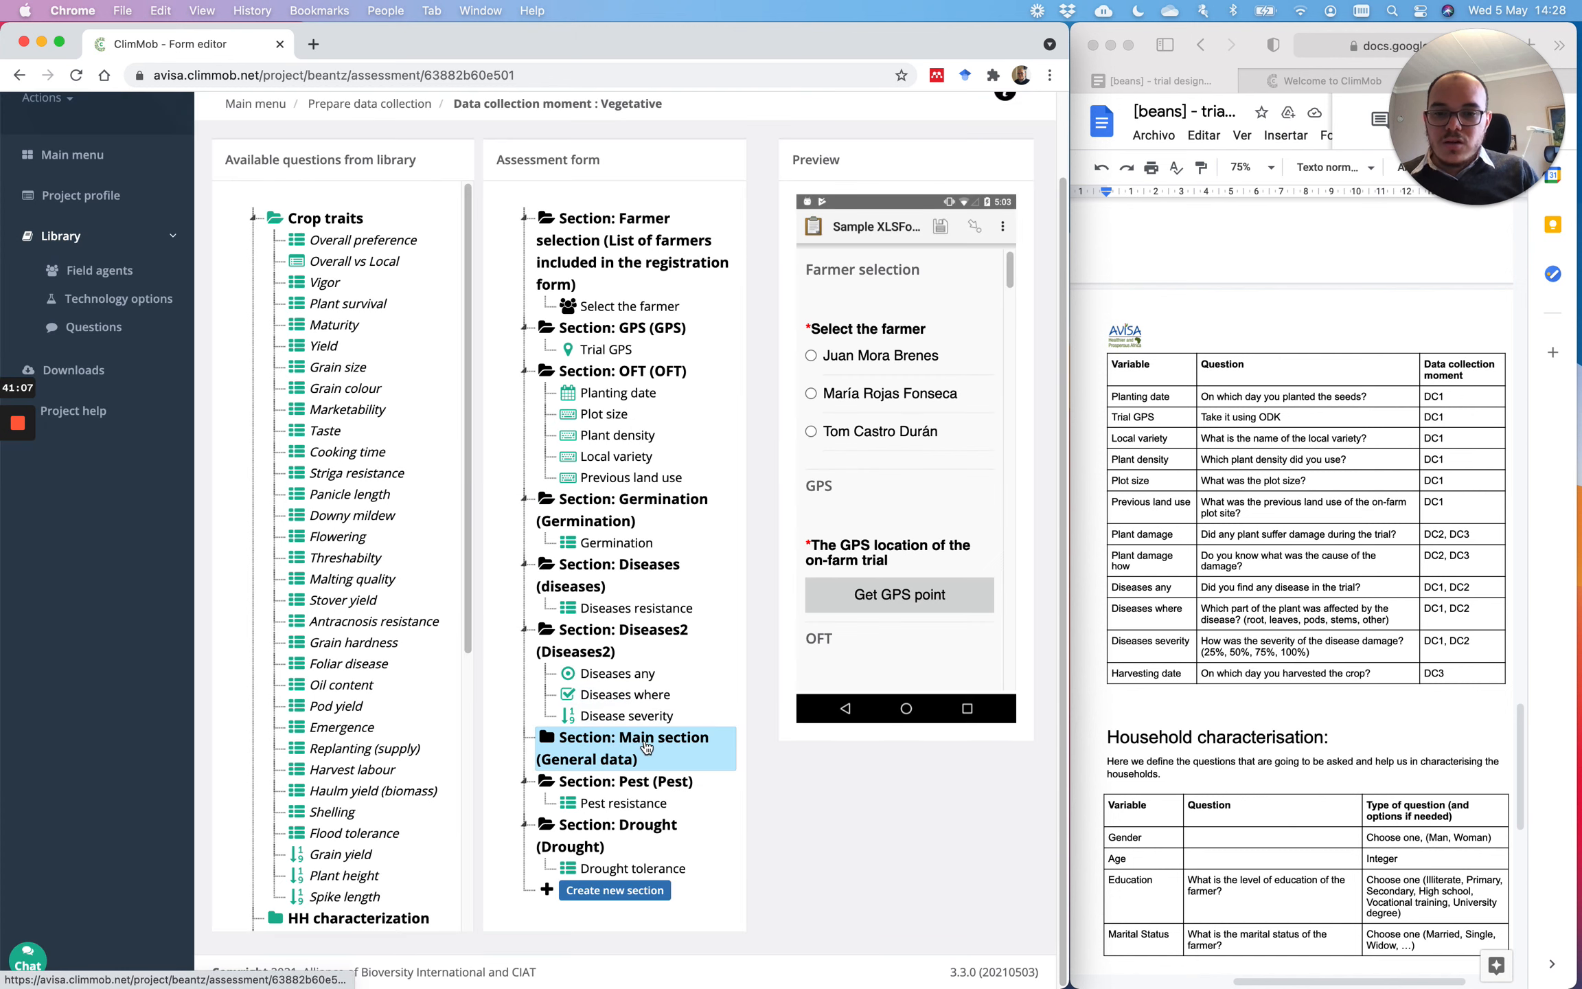
{"action": "right_click", "coordinate": [618, 749]}
{"action": "left_click", "coordinate": [596, 752]}
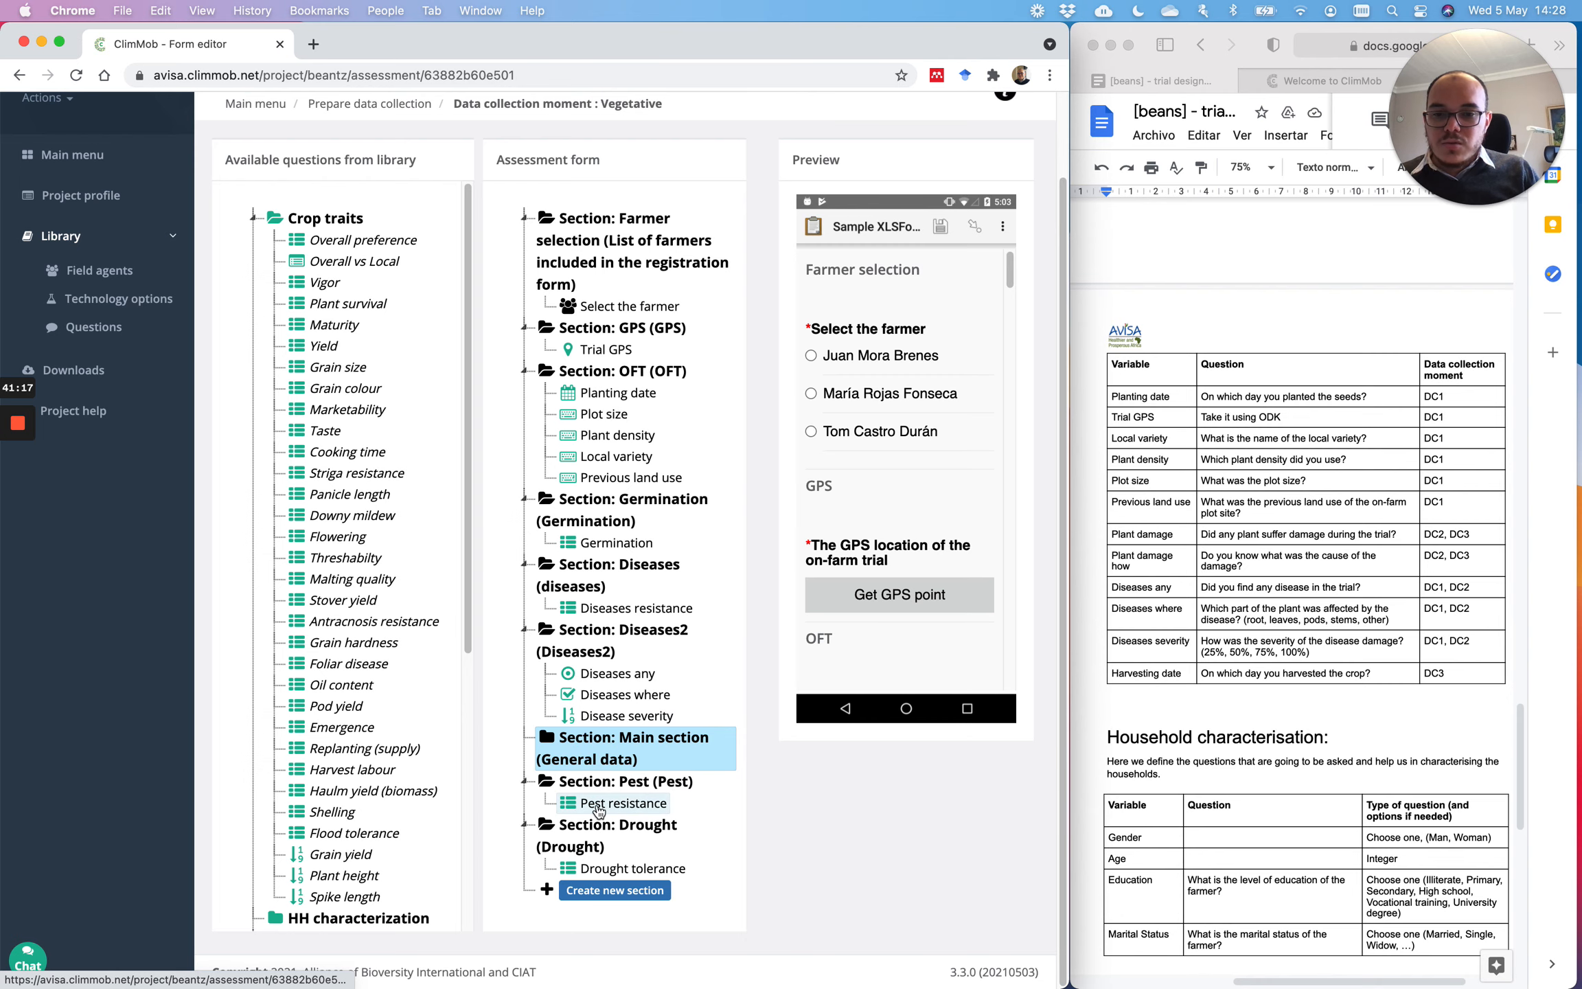
{"action": "left_click_drag", "start_coordinate": [597, 807], "coordinate": [617, 750]}
{"action": "left_click", "coordinate": [628, 799]}
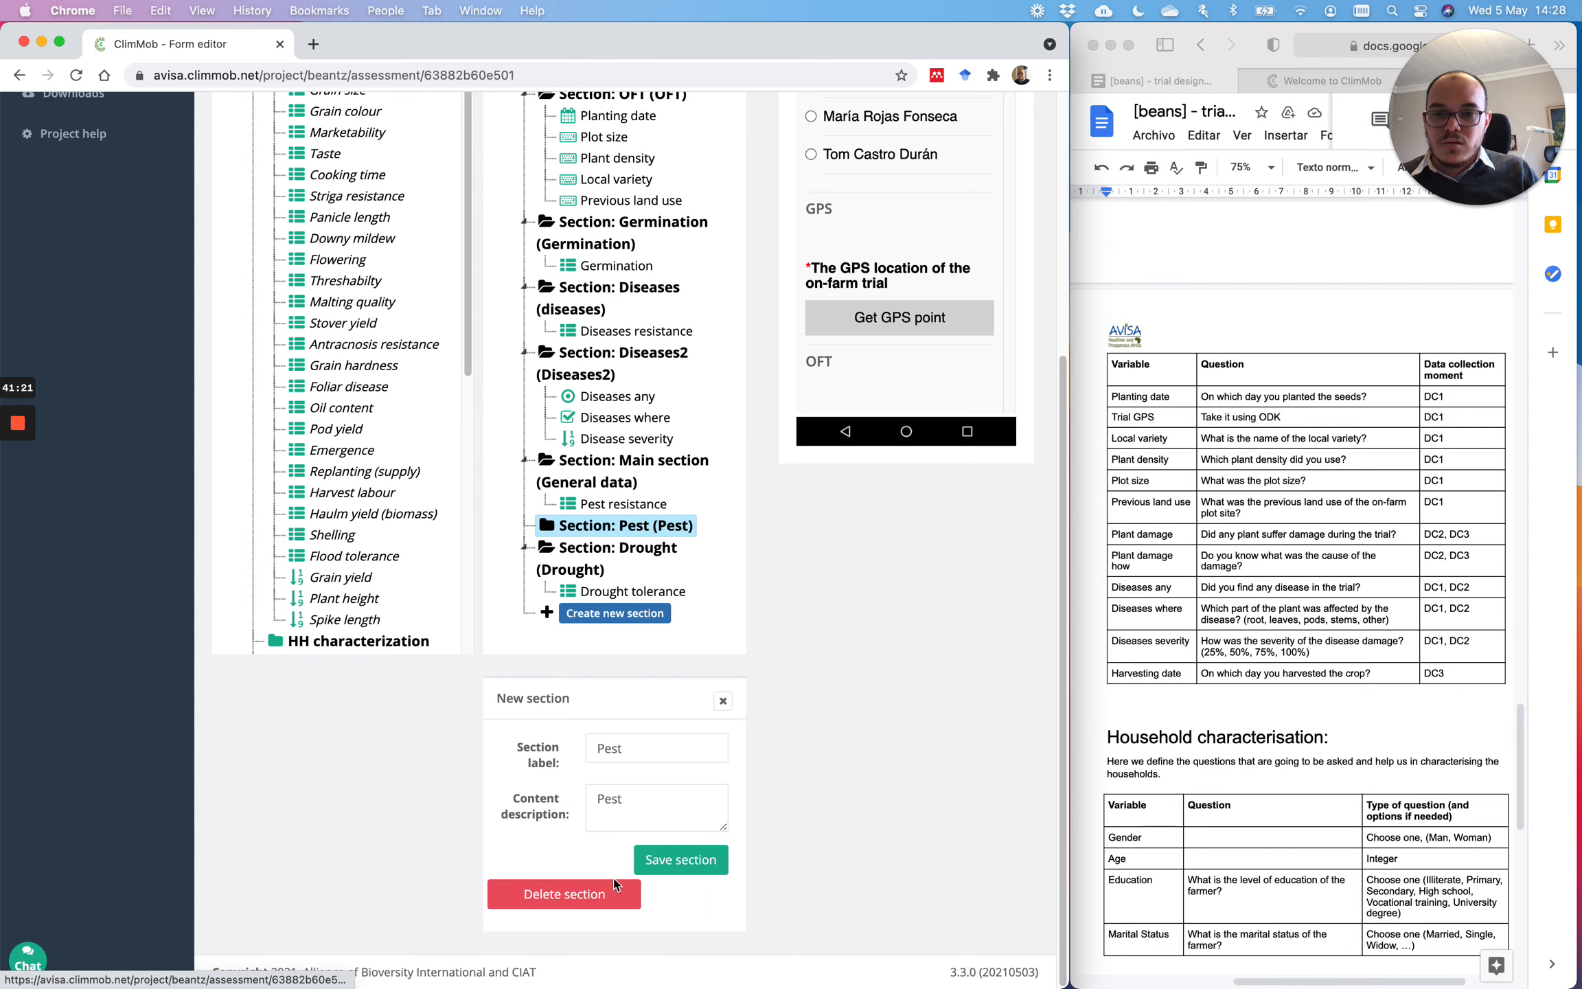
Step: Delete the empty Pest section
{"action": "scroll", "coordinate": [665, 598], "scroll_direction": "up", "scroll_amount": 4}
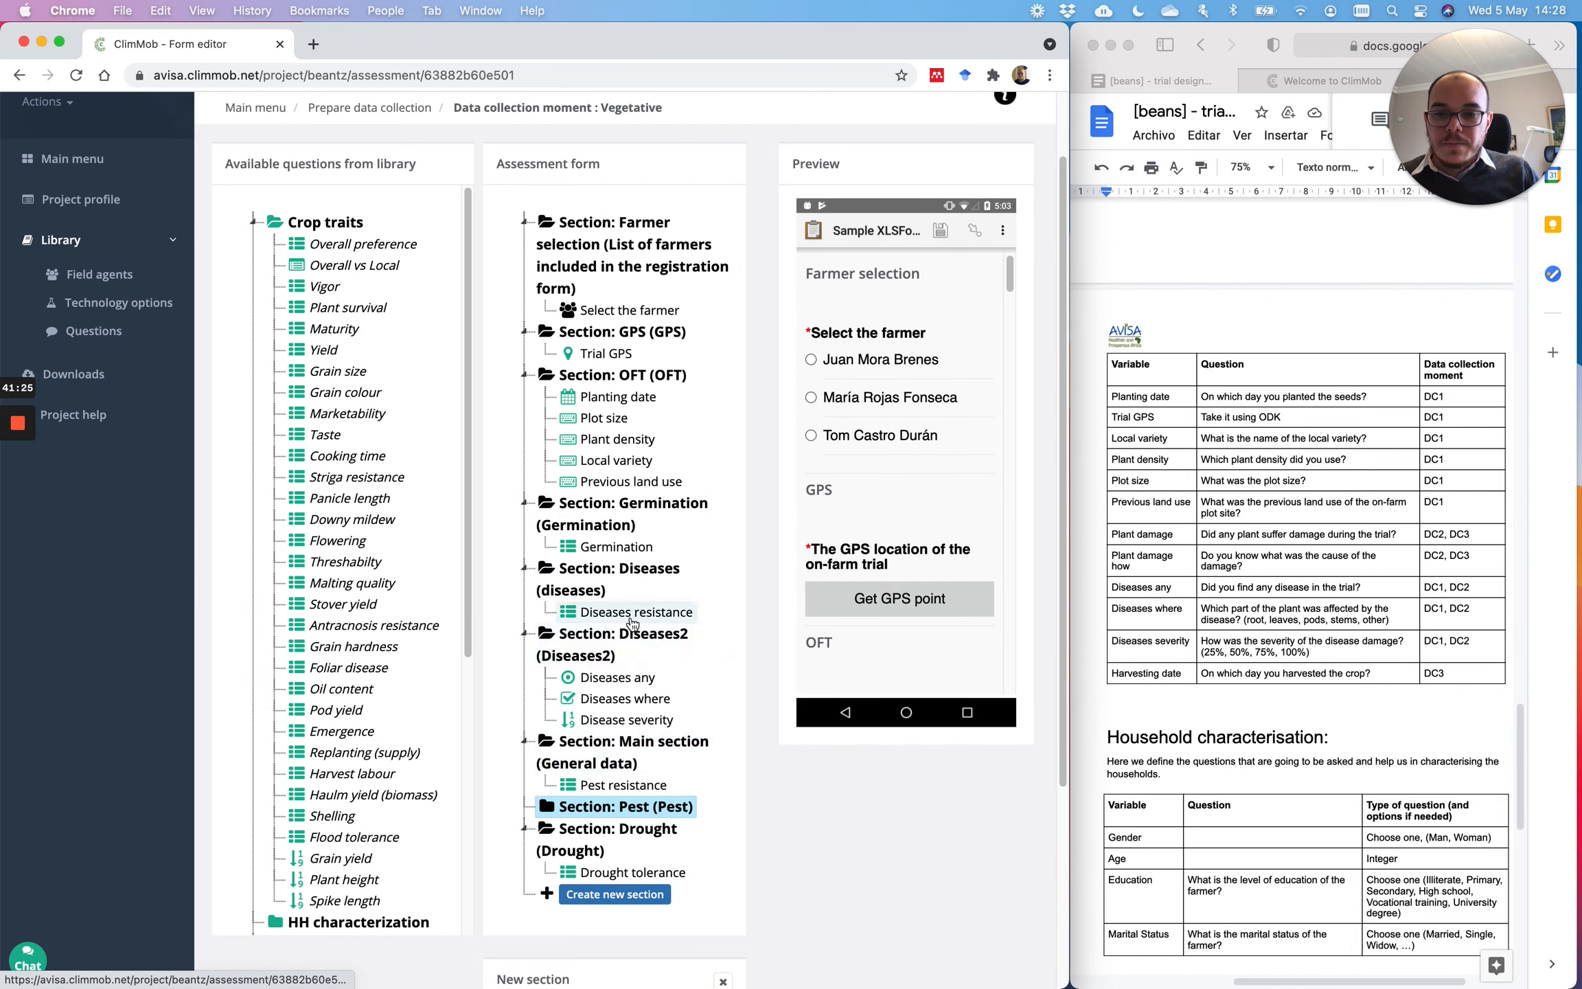
{"action": "scroll", "coordinate": [631, 621], "scroll_direction": "down", "scroll_amount": 4}
{"action": "left_click", "coordinate": [597, 481]}
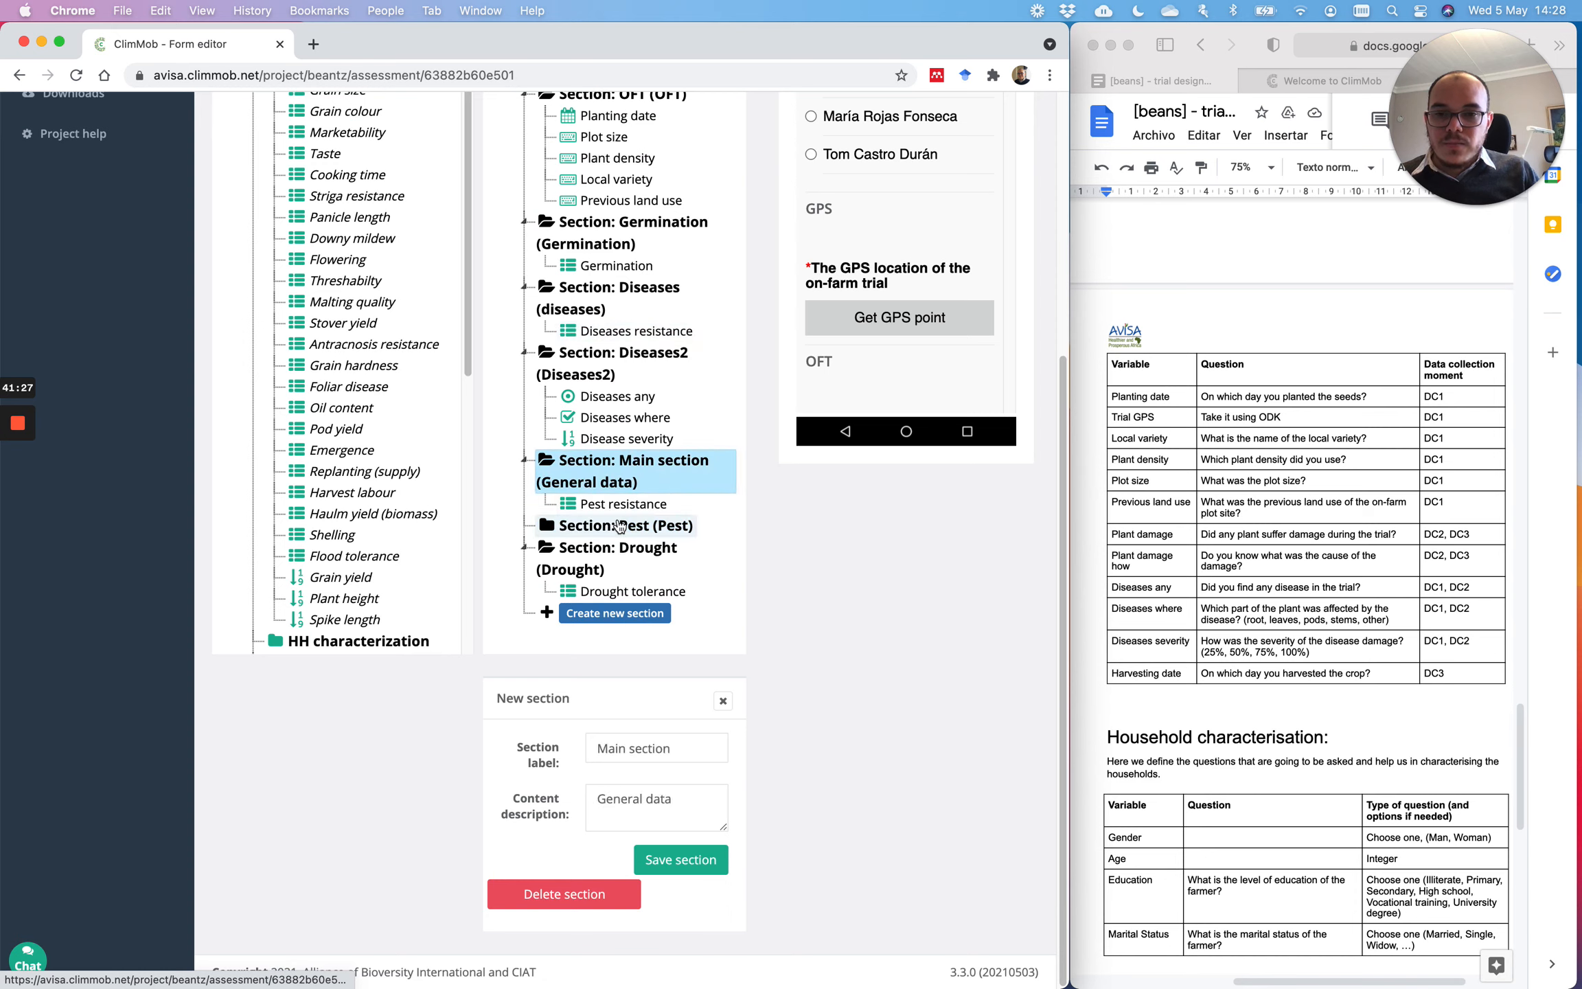
{"action": "left_click", "coordinate": [620, 525]}
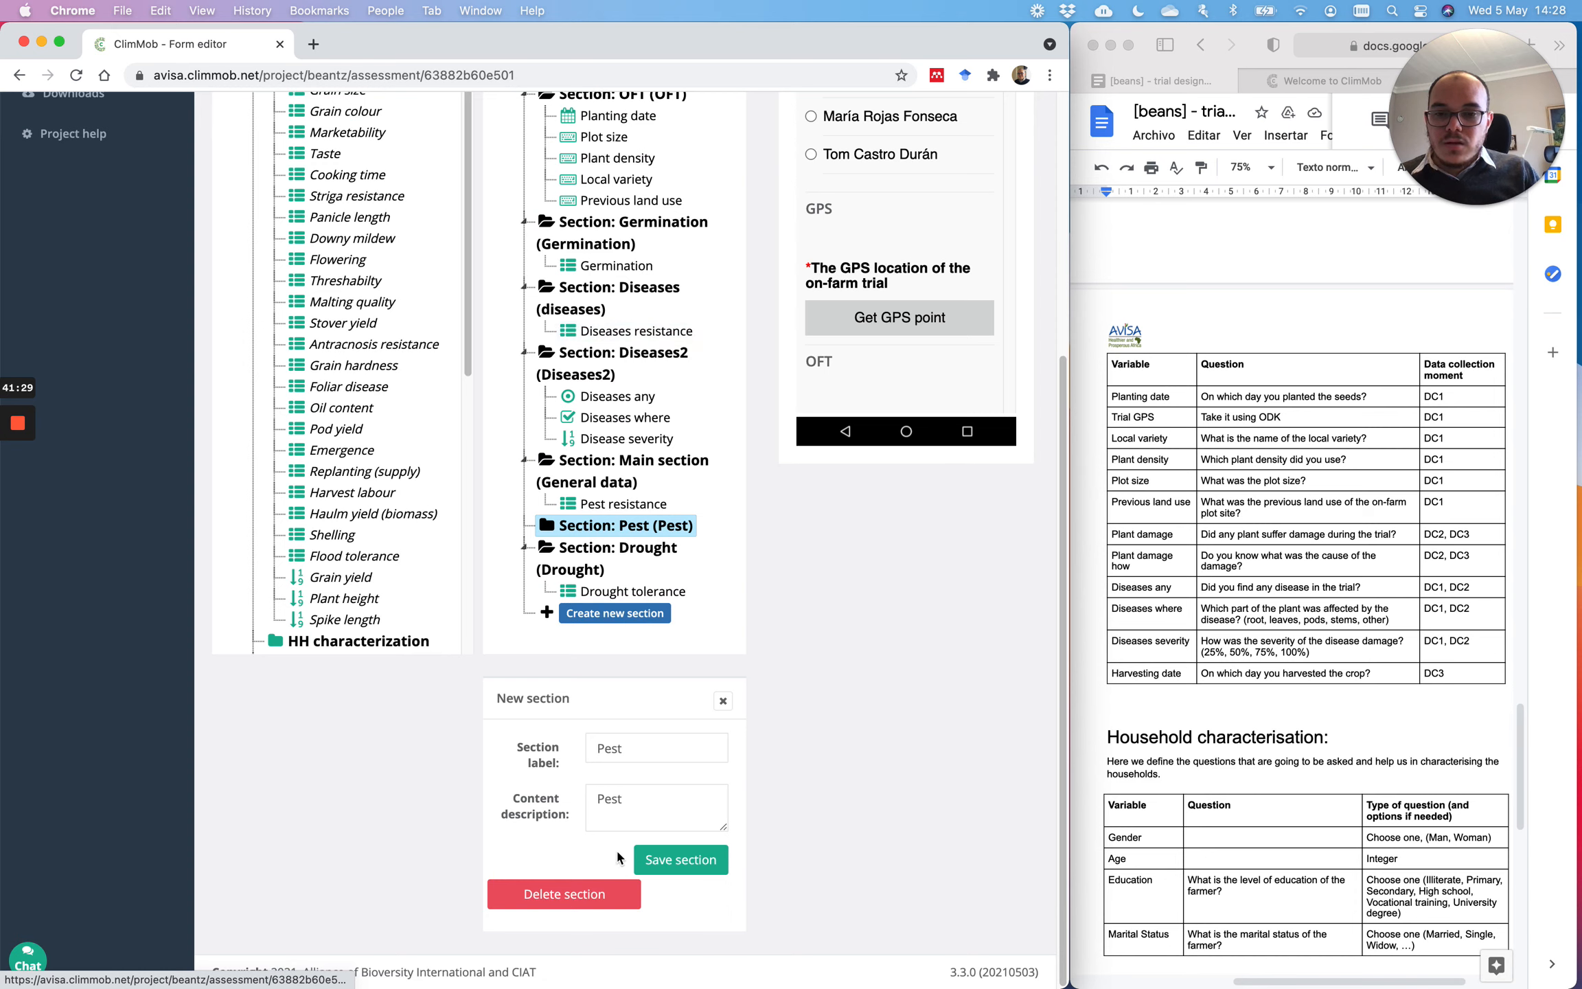
{"action": "left_click", "coordinate": [553, 894]}
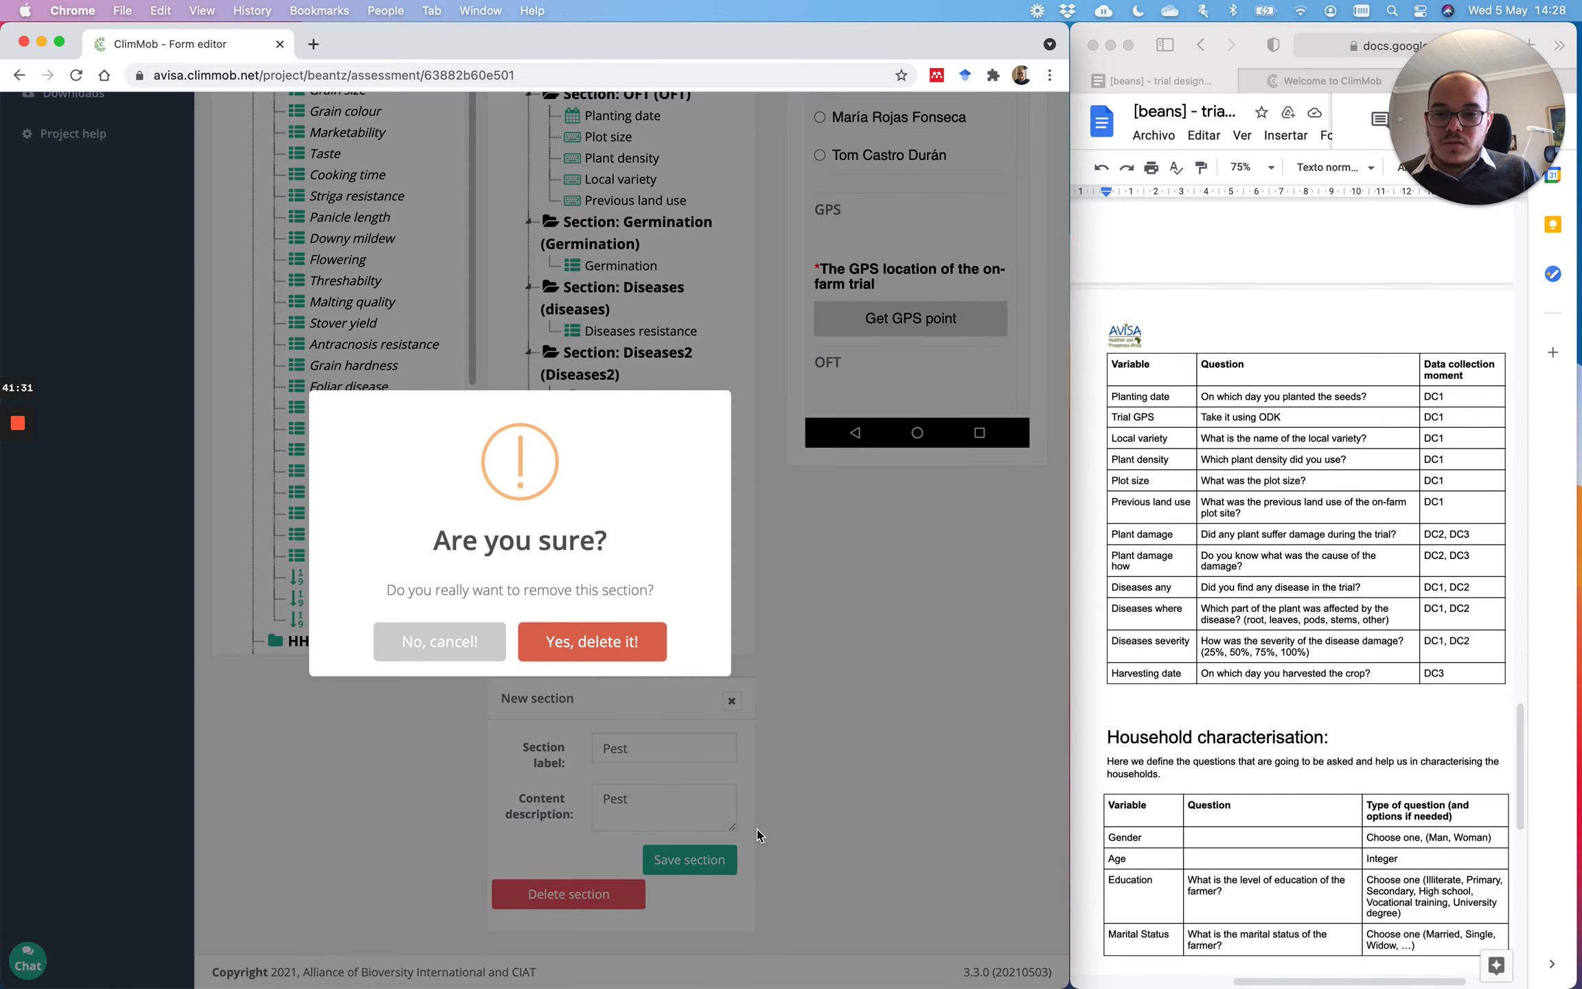
{"action": "left_click", "coordinate": [629, 645]}
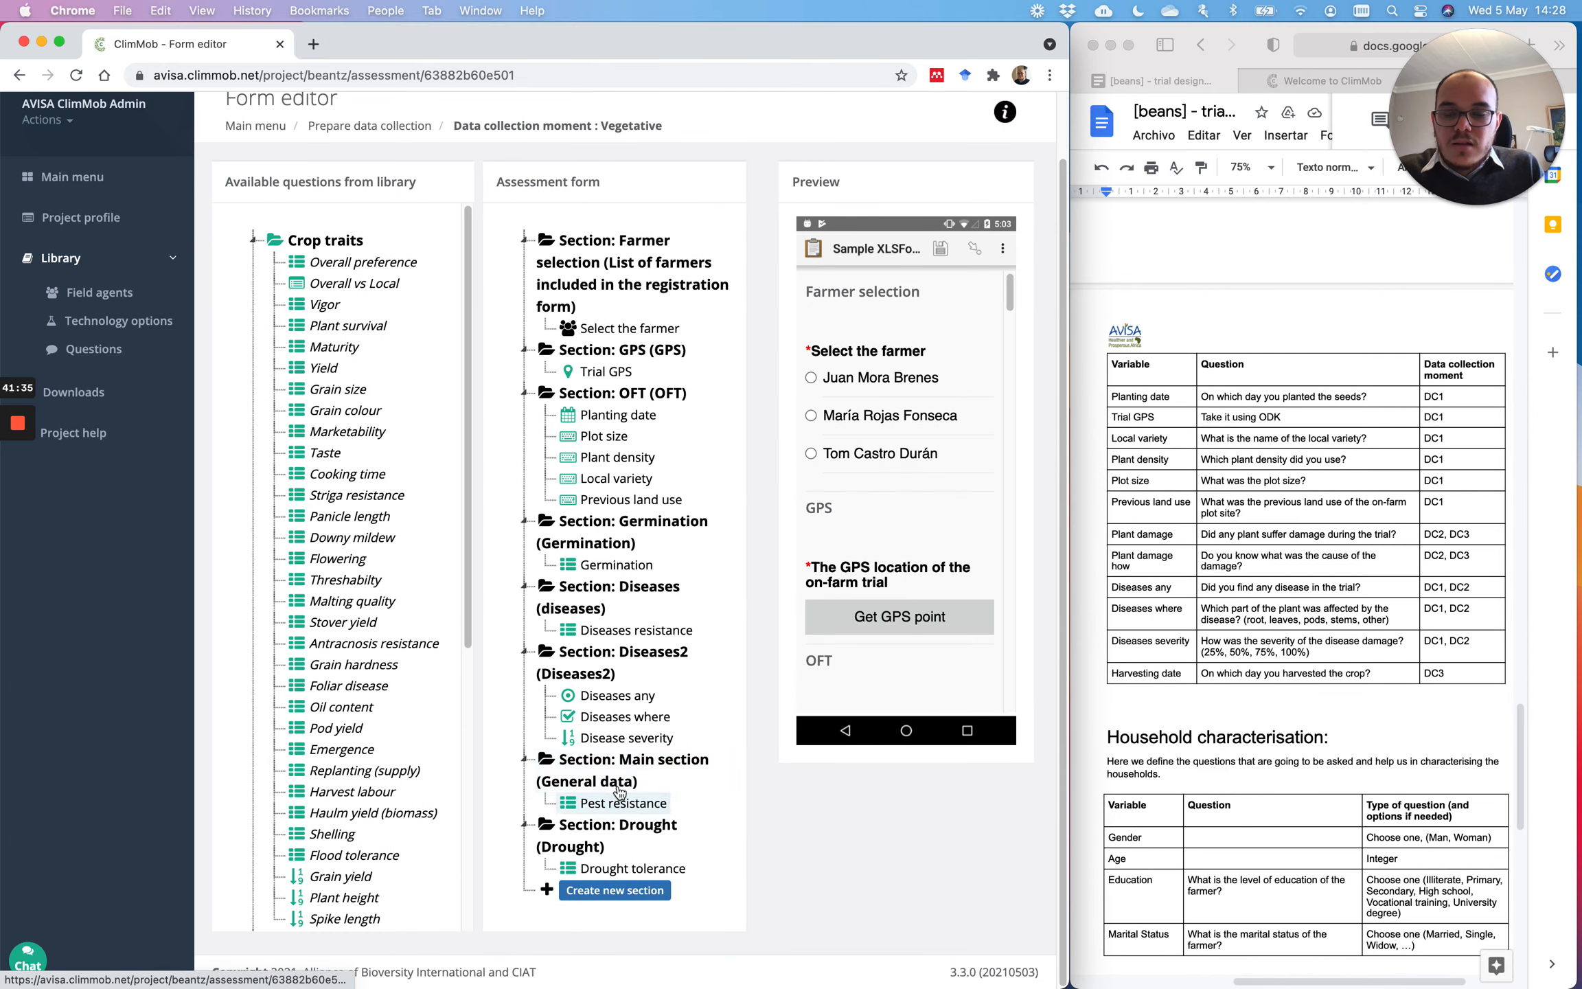
Step: Rename the Main section to Pest with description Pest and save it
{"action": "left_click", "coordinate": [620, 790]}
{"action": "scroll", "coordinate": [708, 732], "scroll_direction": "down", "scroll_amount": 4}
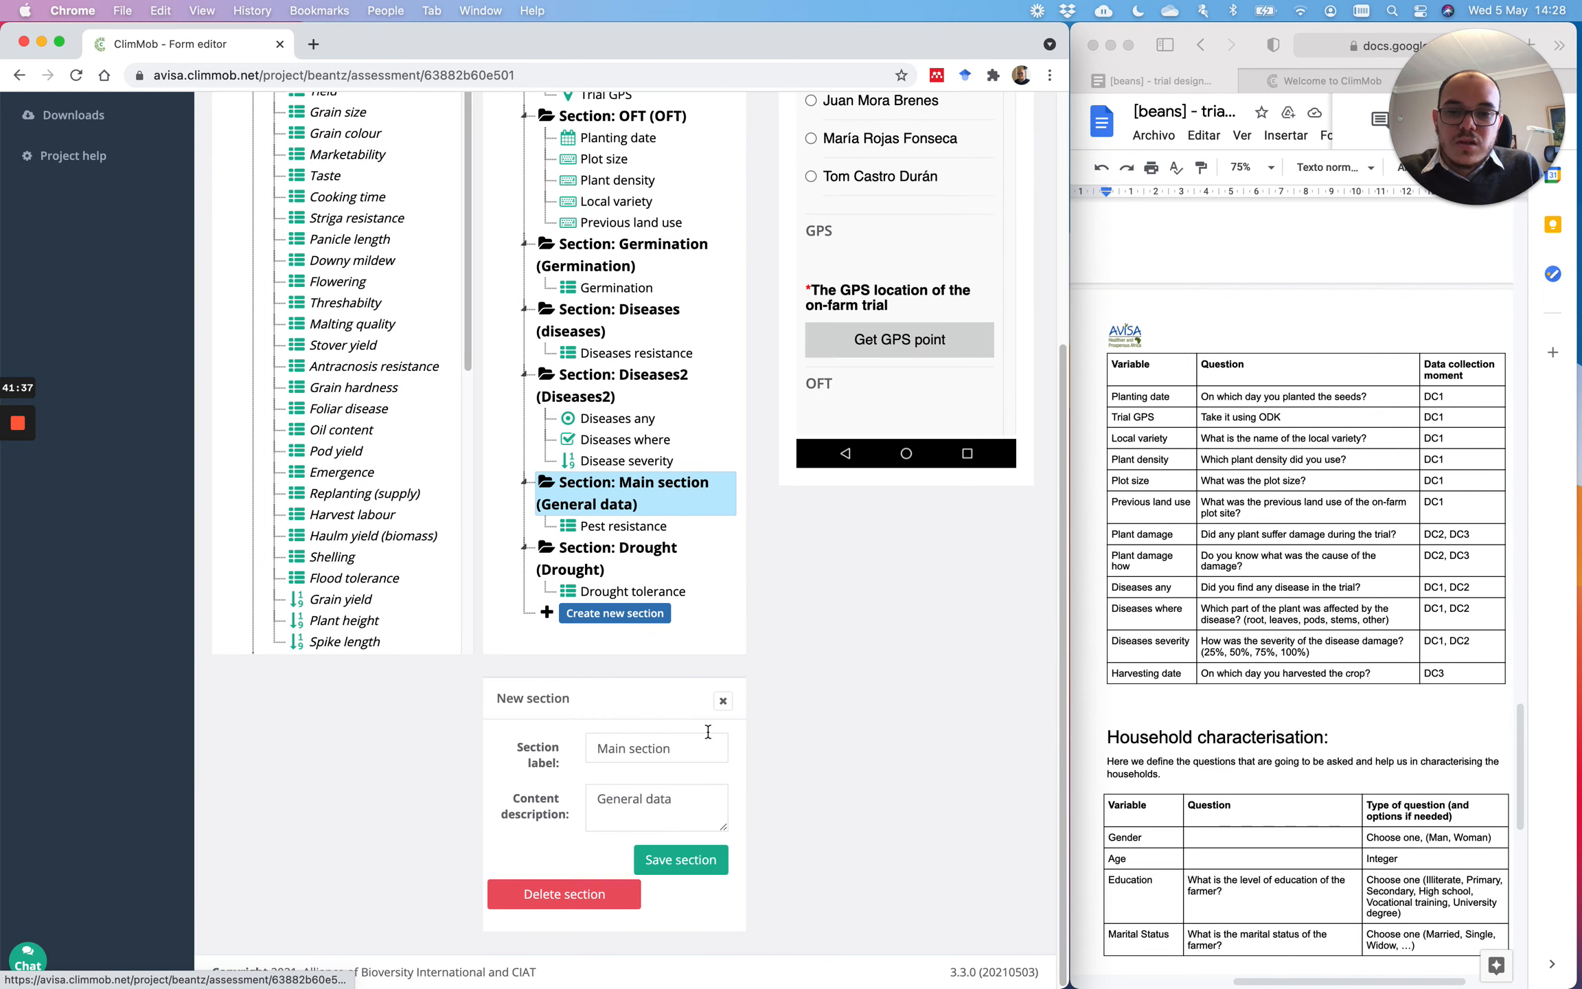
{"action": "left_click_drag", "start_coordinate": [680, 748], "coordinate": [523, 752]}
{"action": "type", "text": "Pest"}
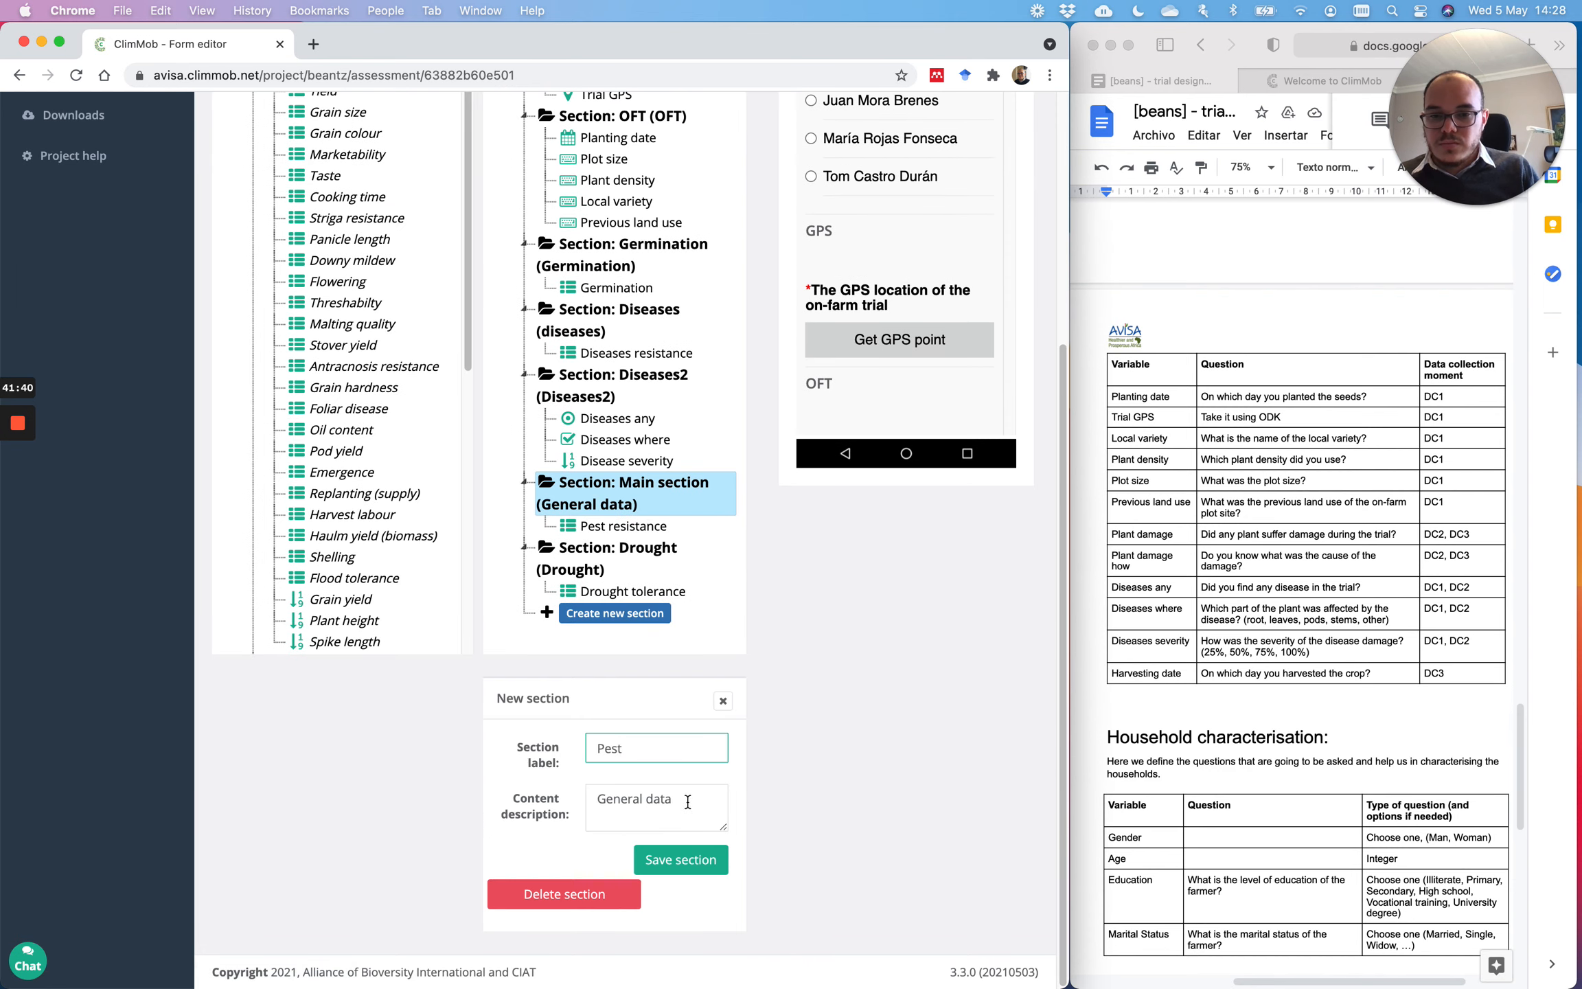
{"action": "left_click_drag", "start_coordinate": [687, 801], "coordinate": [493, 791]}
{"action": "type", "text": "PE"}
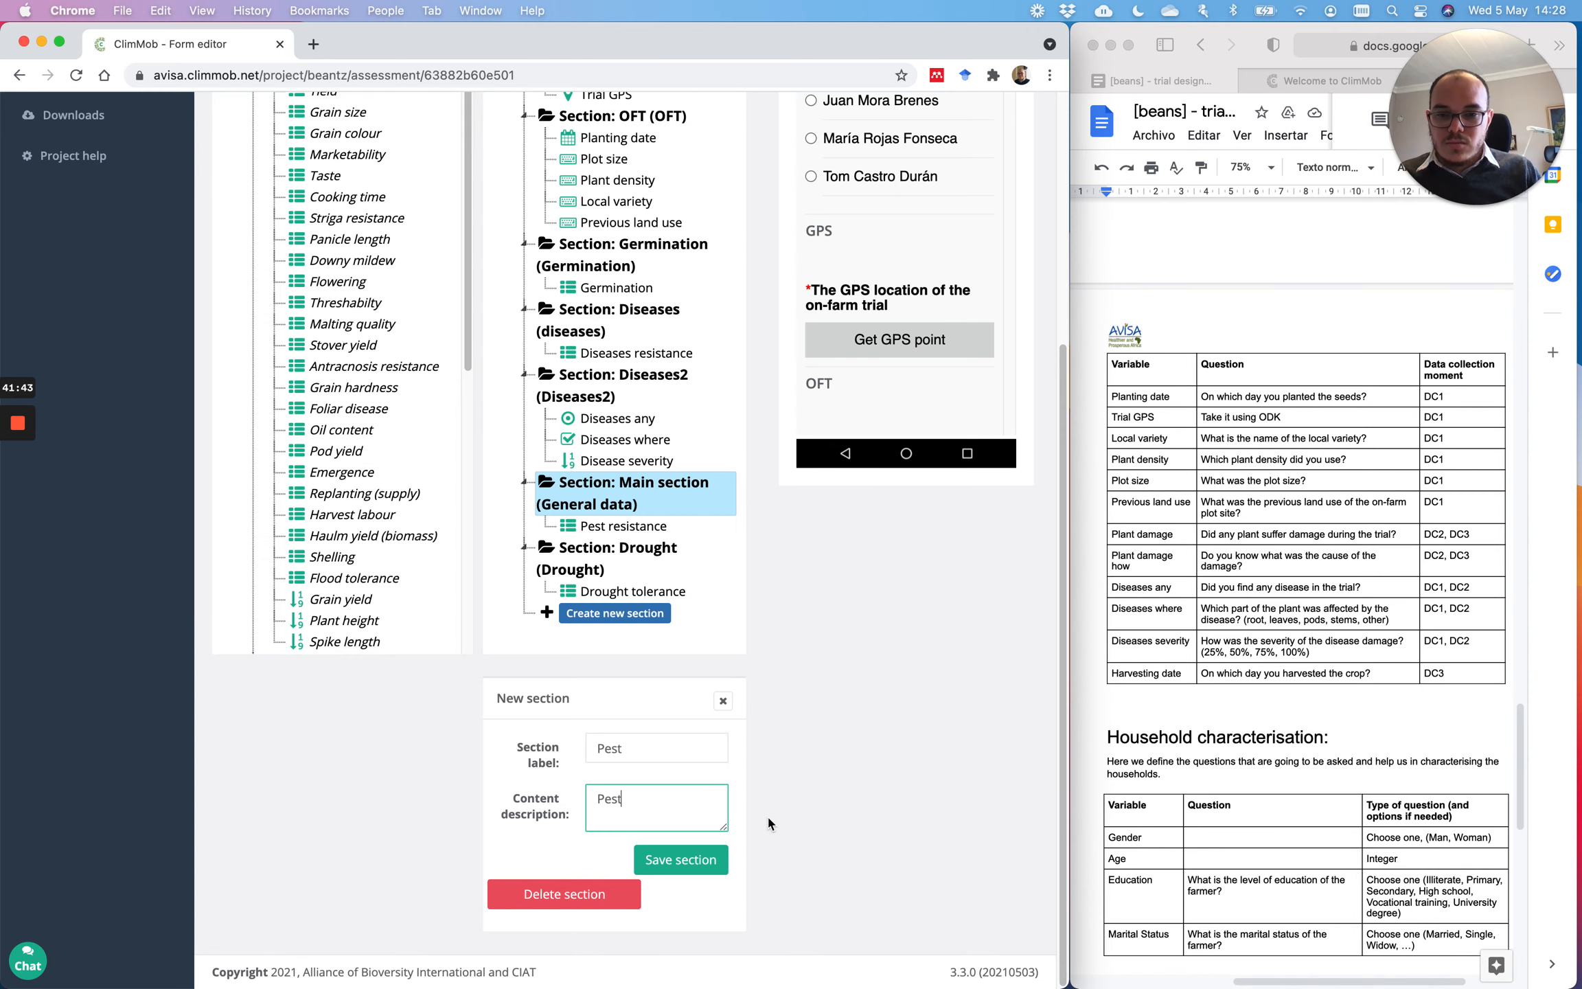
{"action": "left_click", "coordinate": [704, 859]}
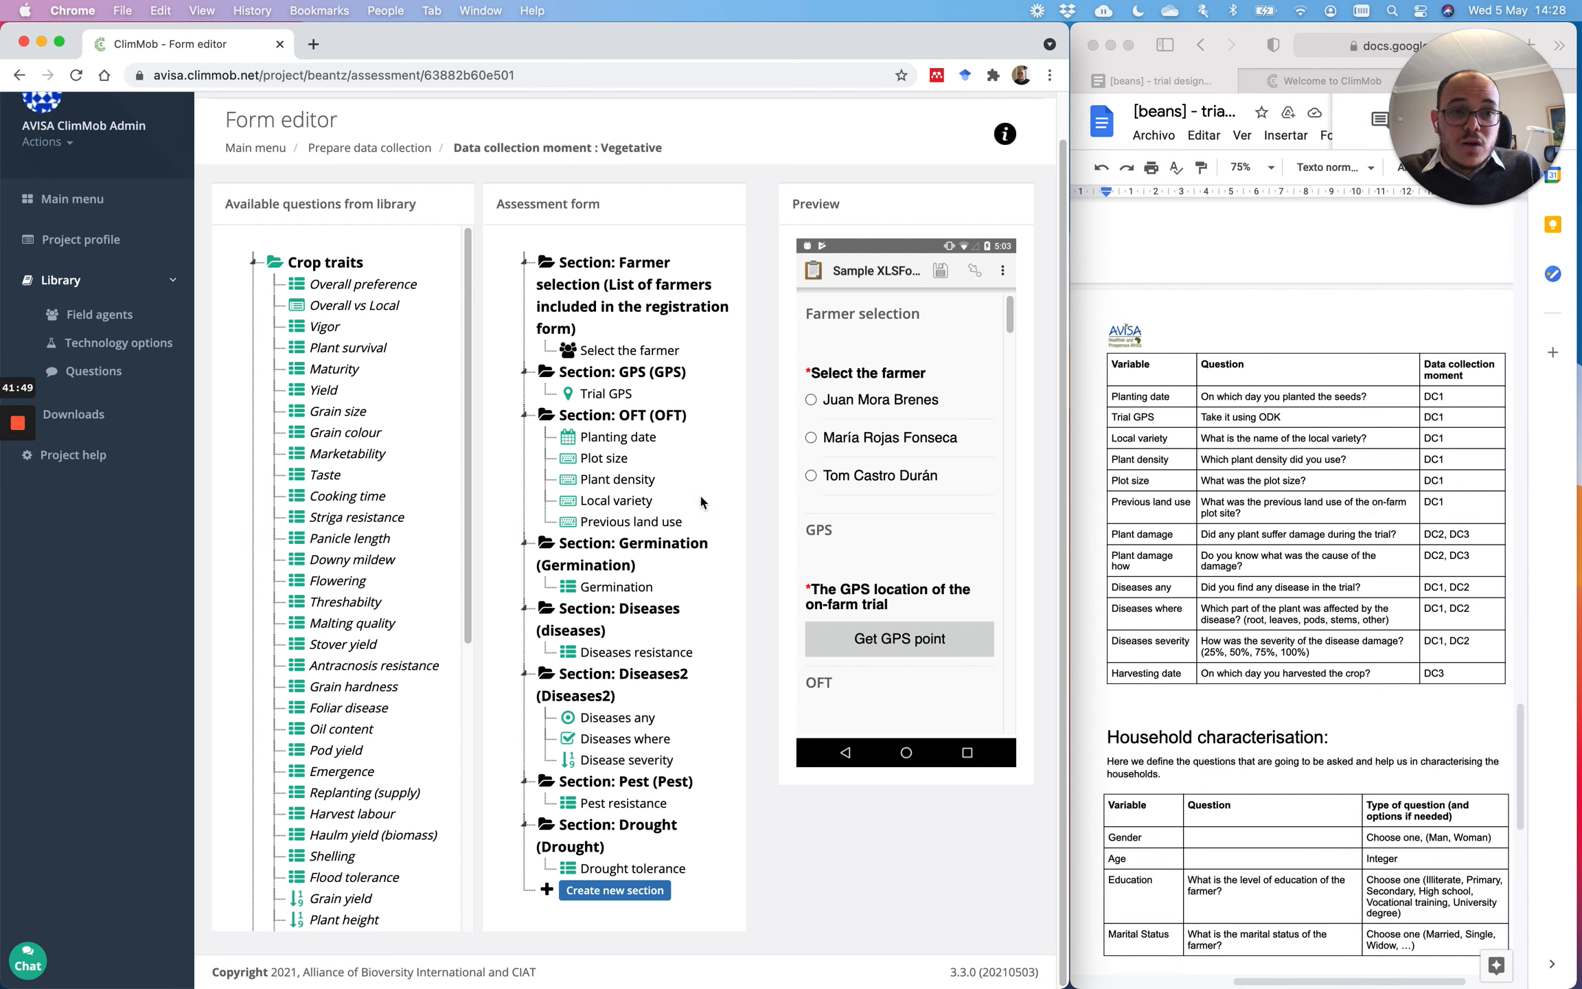
Step: Return to the data collection moments list and open the Reproductive form editor
{"action": "left_click", "coordinate": [380, 150]}
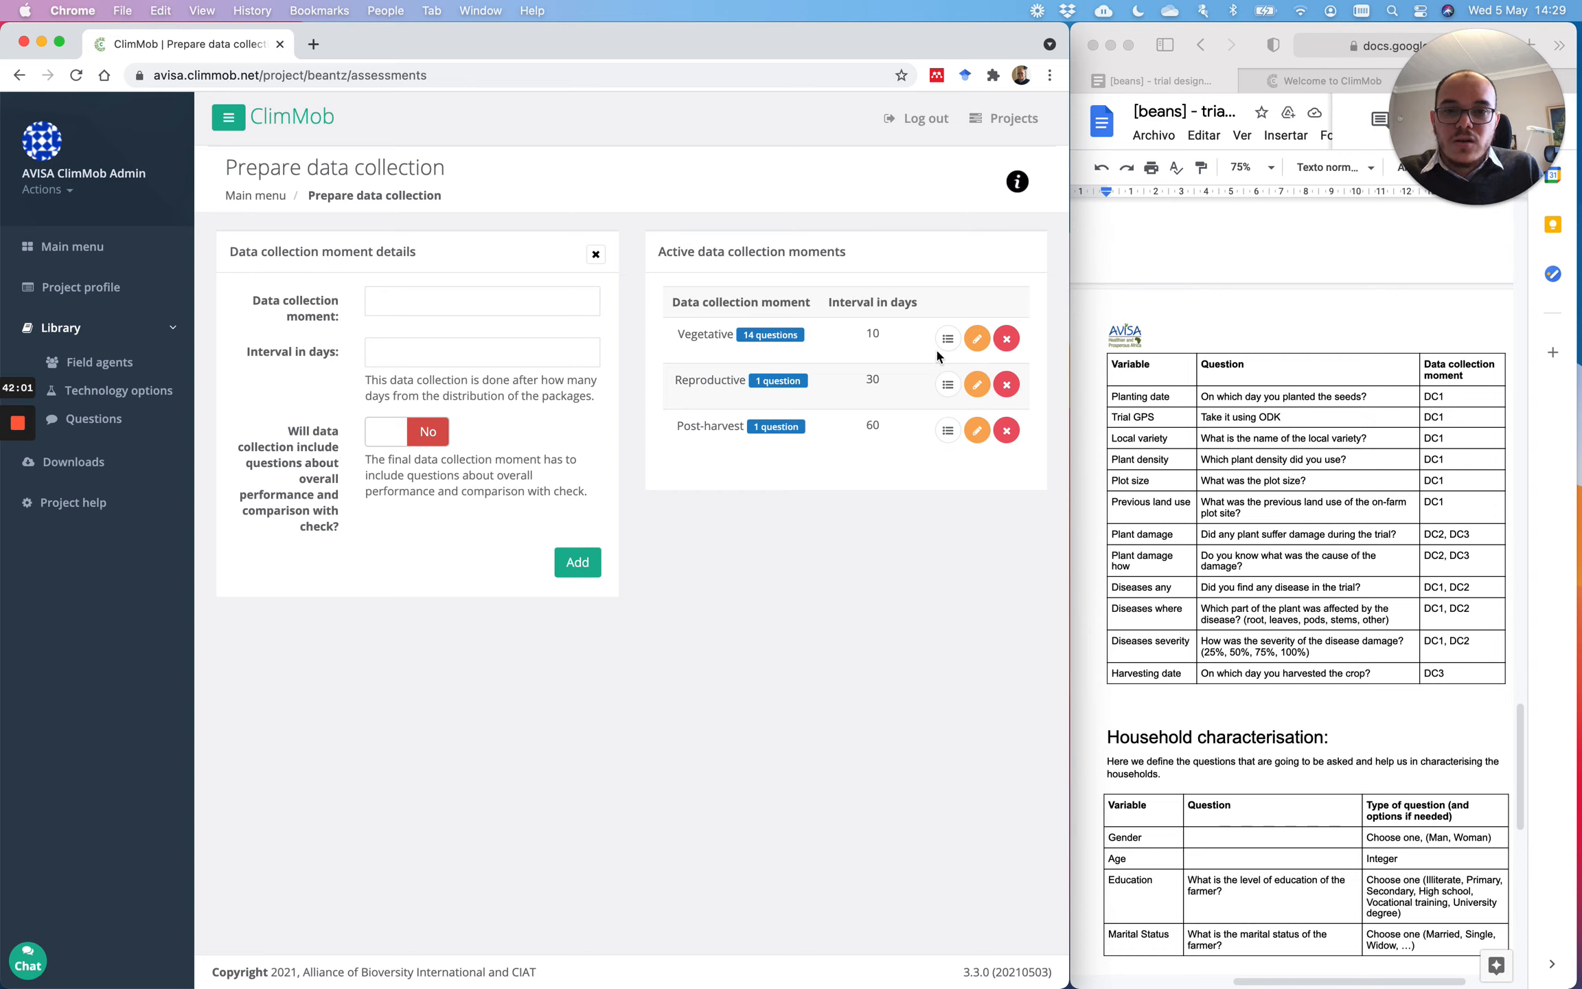
{"action": "left_click", "coordinate": [948, 385]}
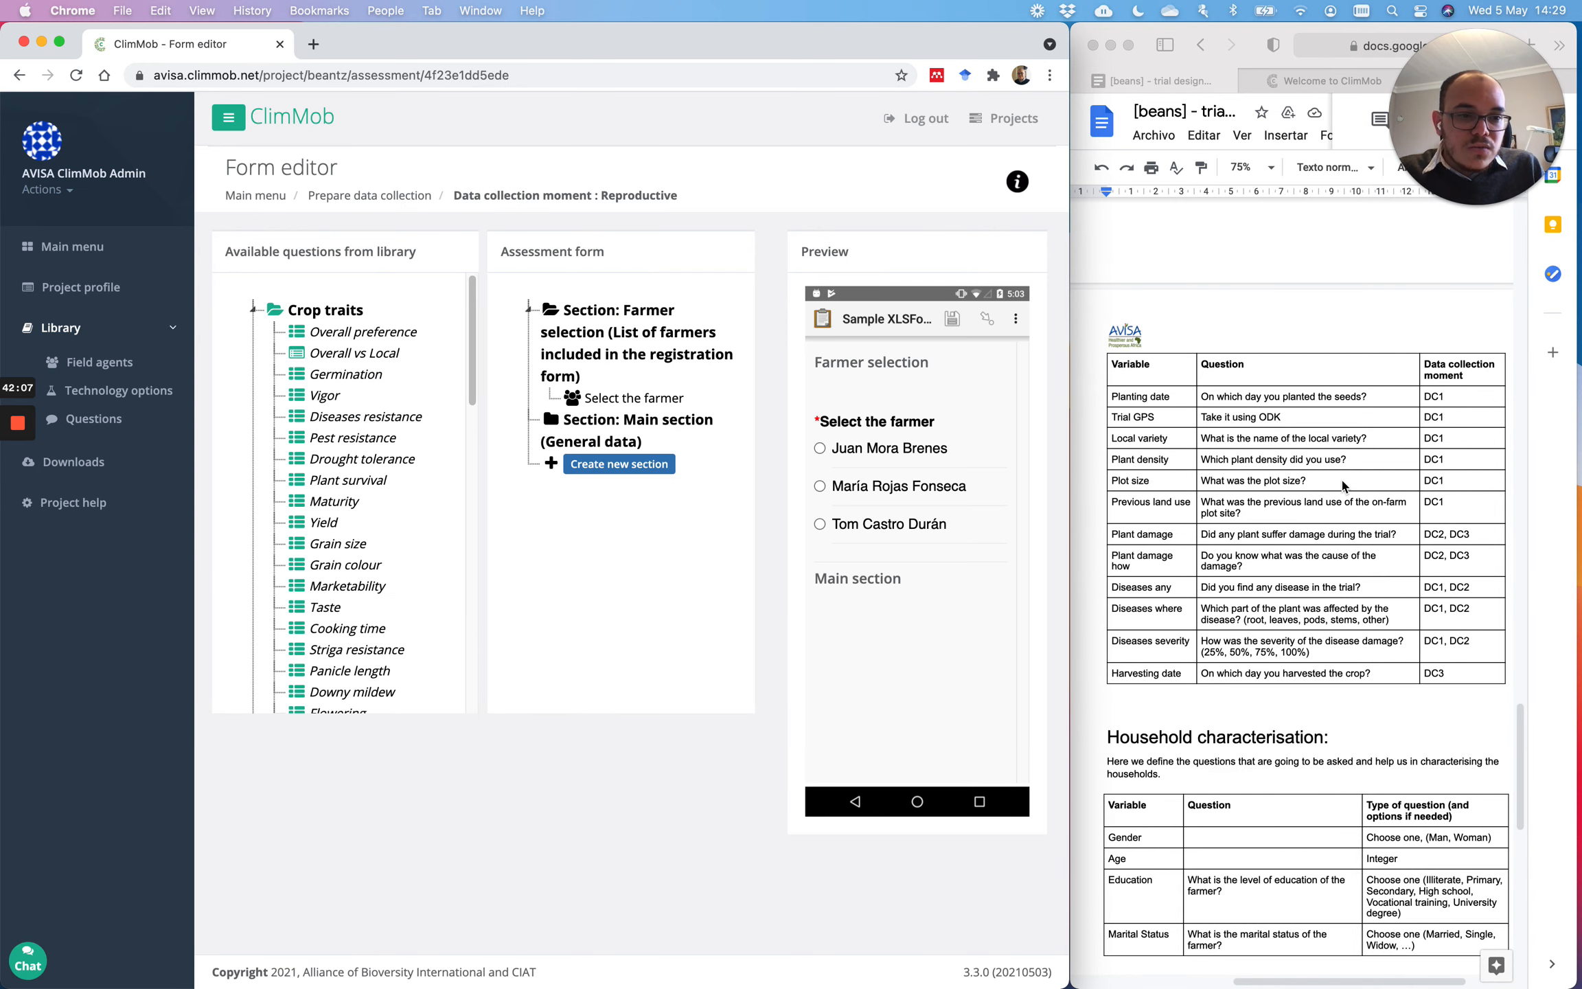
Step: Scroll the trial design document to the trait table showing Vigor's DC2 moment
{"action": "left_click", "coordinate": [1441, 566]}
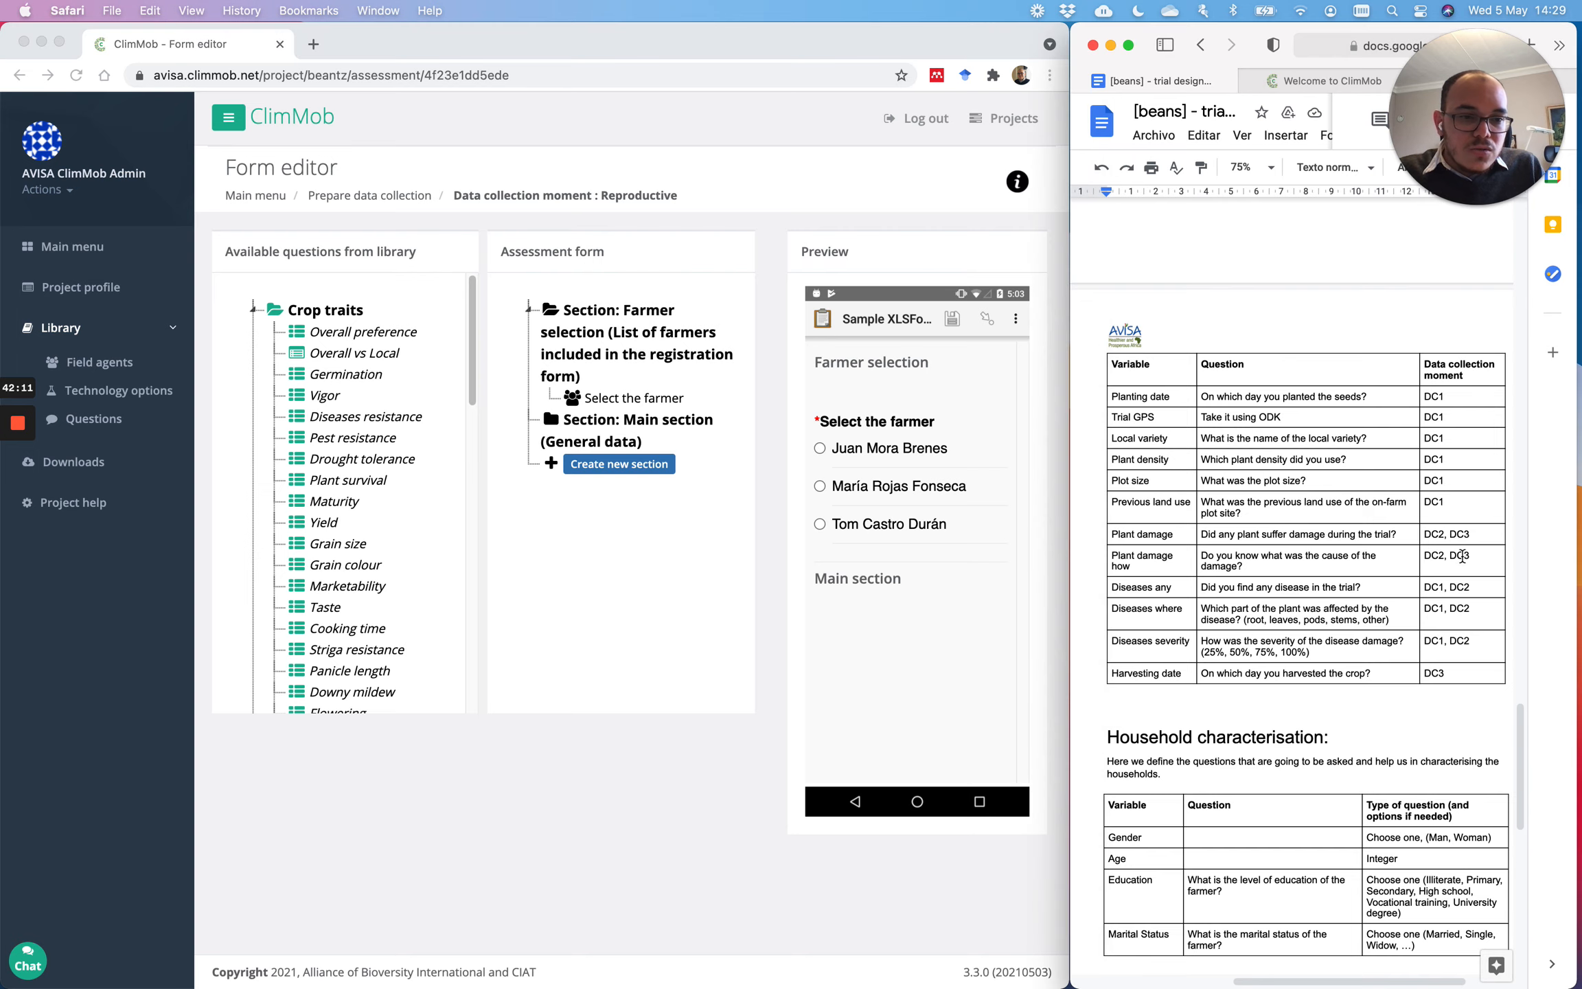
{"action": "left_click_drag", "start_coordinate": [1477, 558], "coordinate": [1159, 538]}
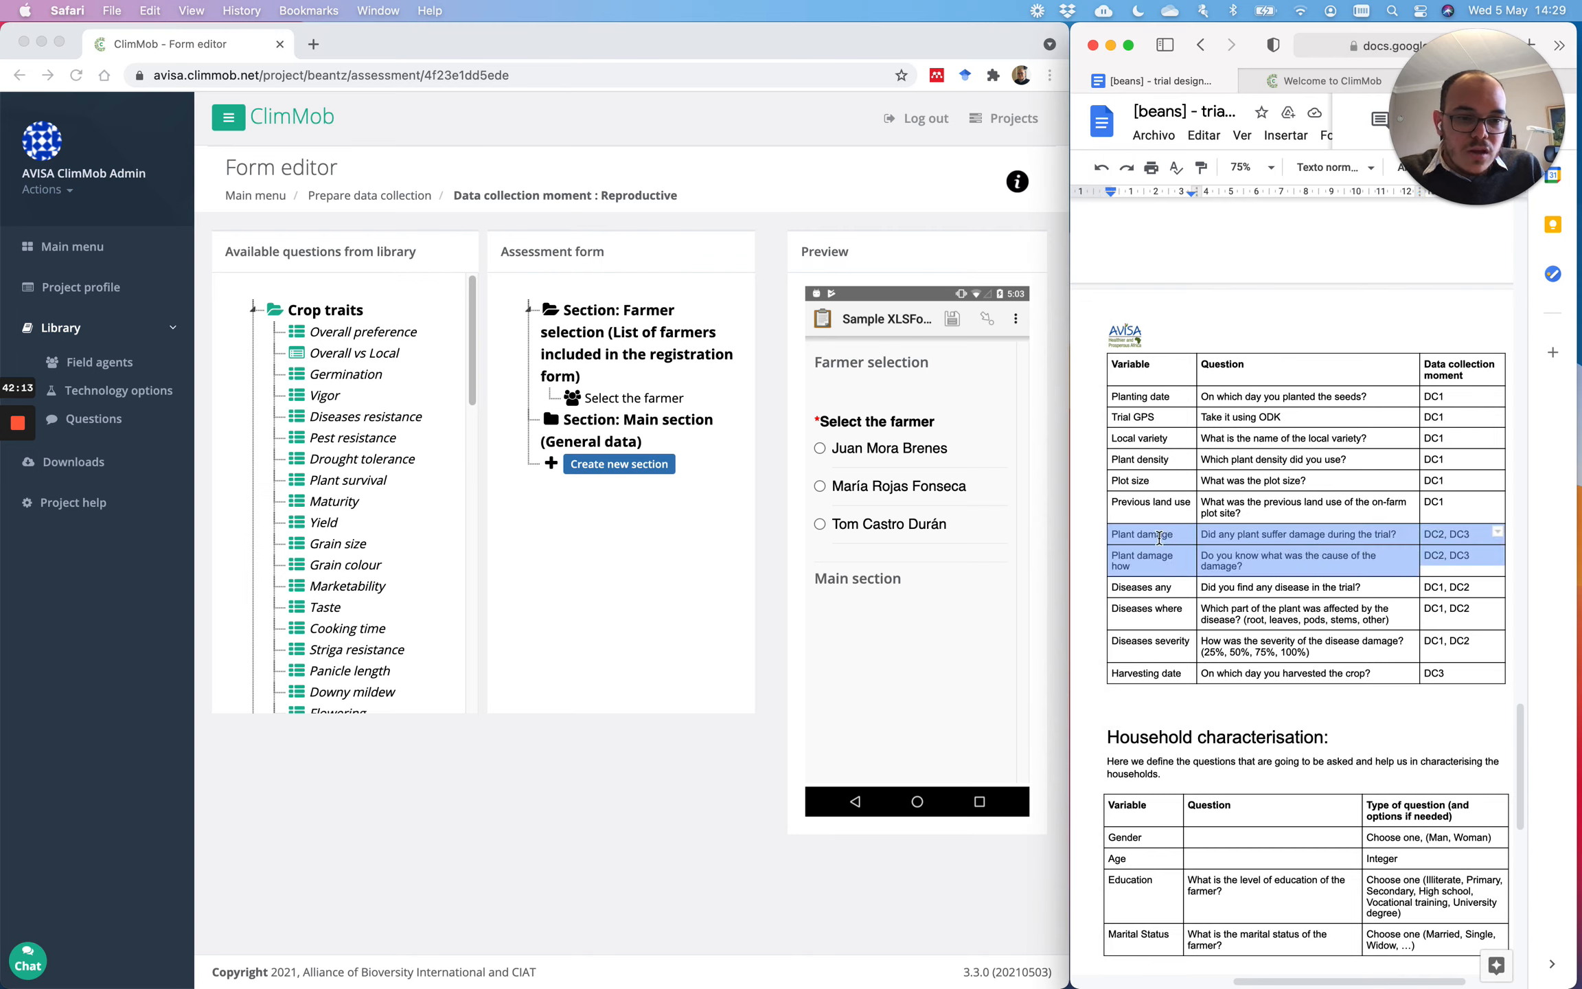
{"action": "scroll", "coordinate": [1234, 520], "scroll_direction": "up", "scroll_amount": 15}
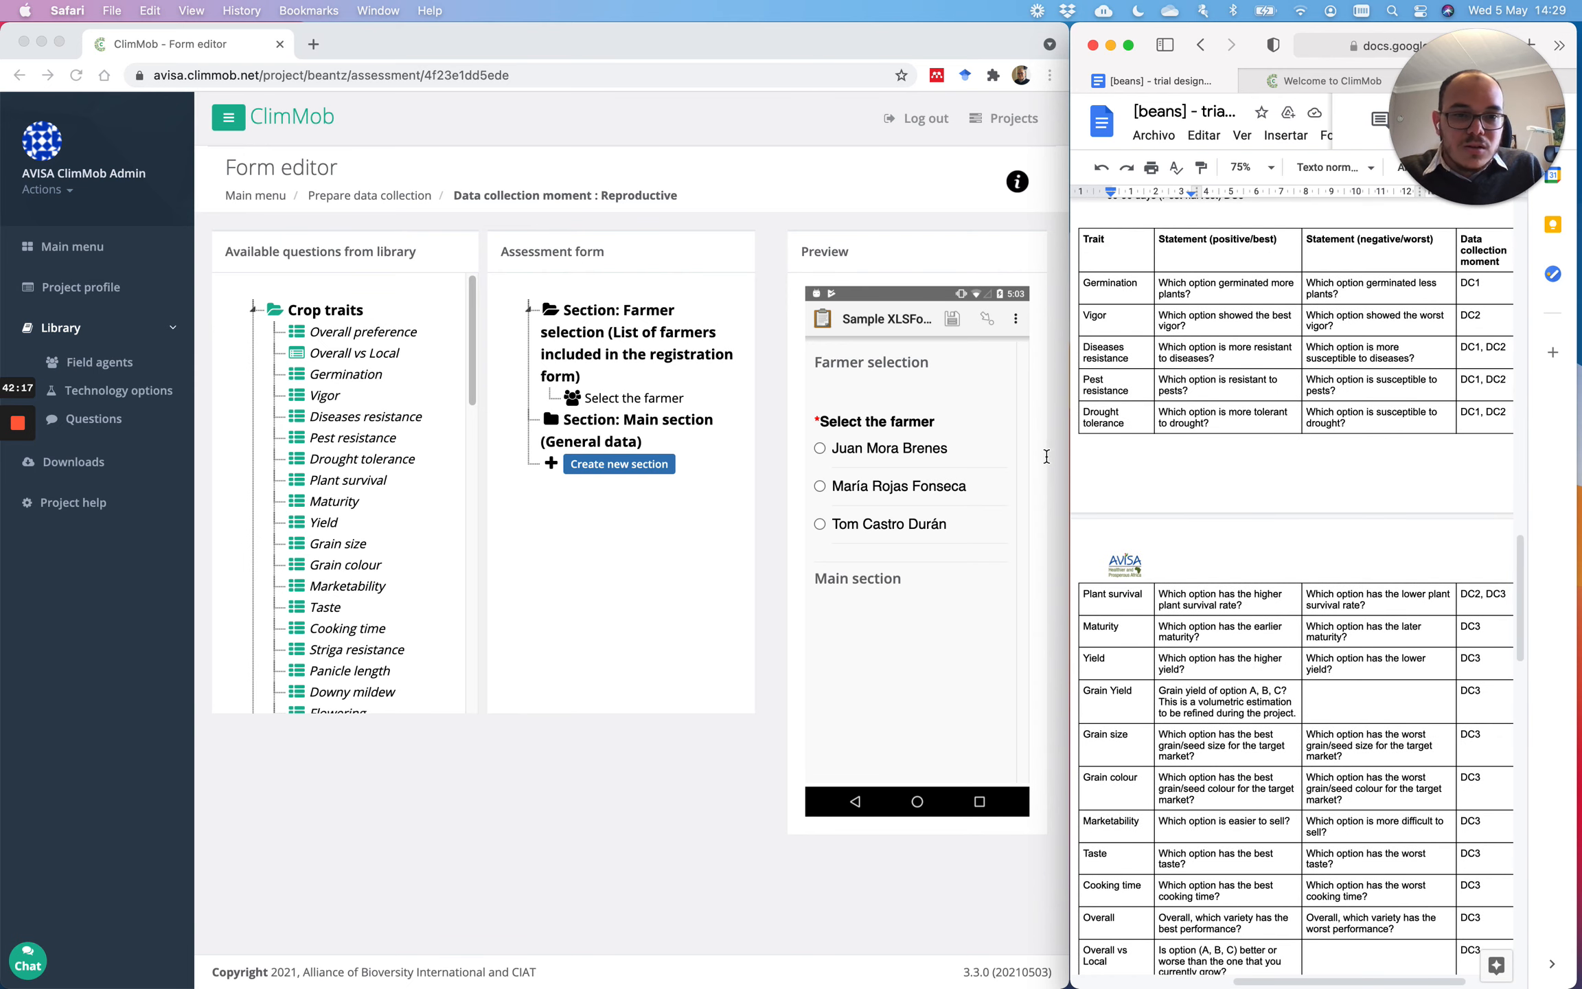
{"action": "left_click", "coordinate": [1484, 314]}
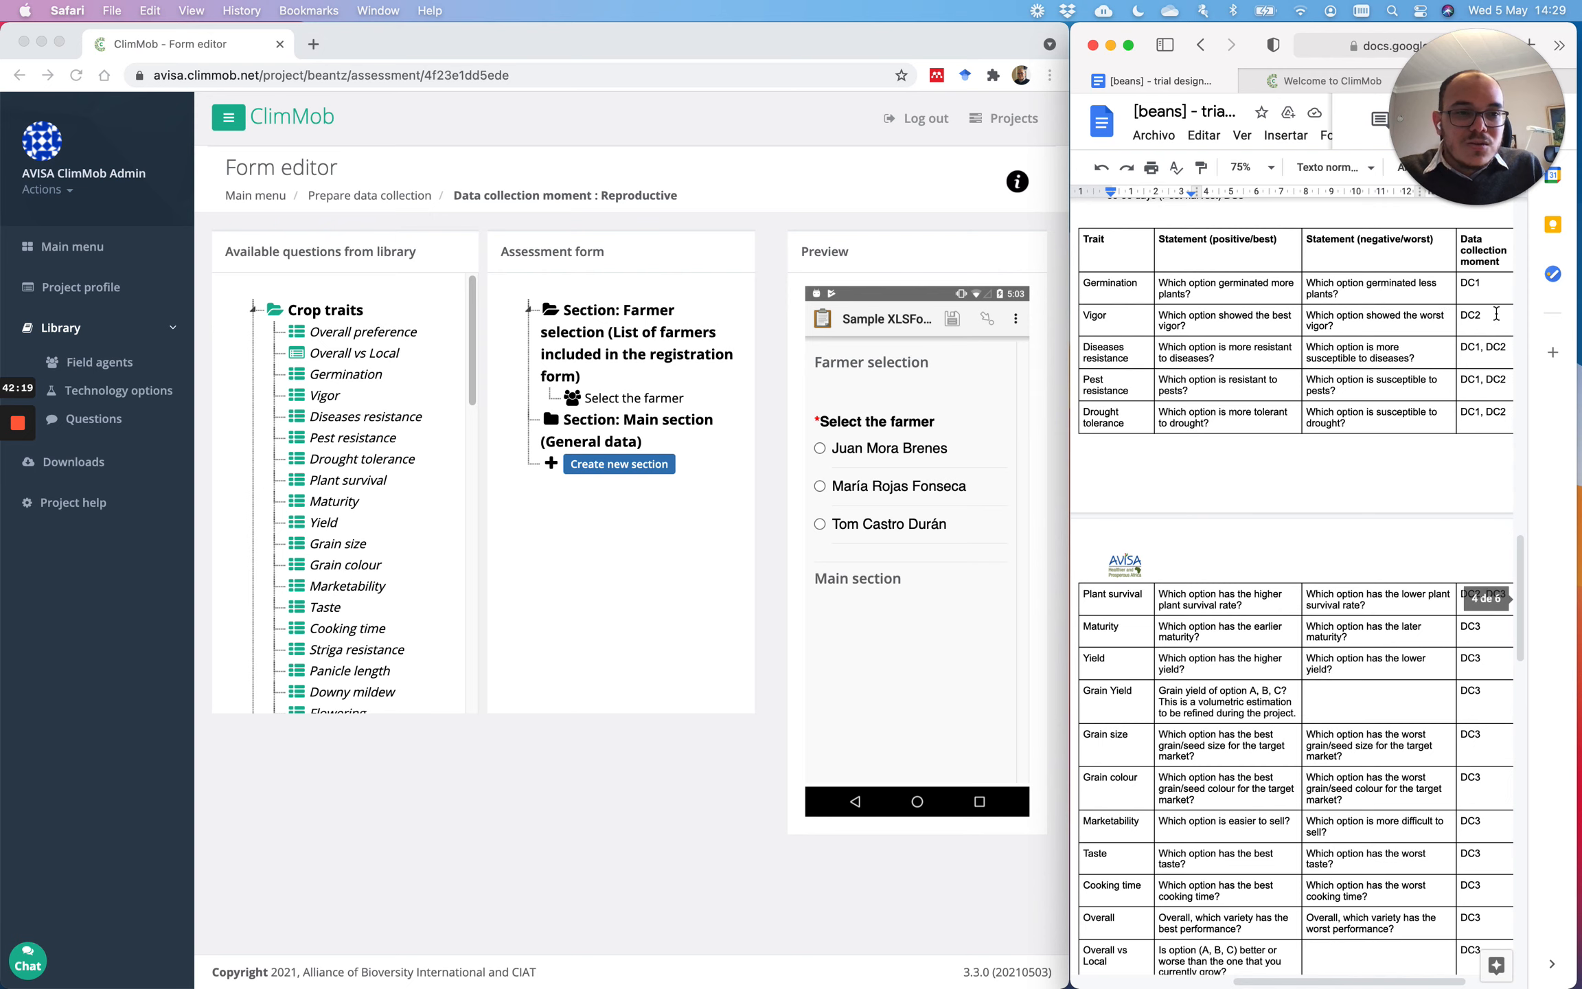
{"action": "scroll", "coordinate": [1470, 328], "scroll_direction": "right", "scroll_amount": 2}
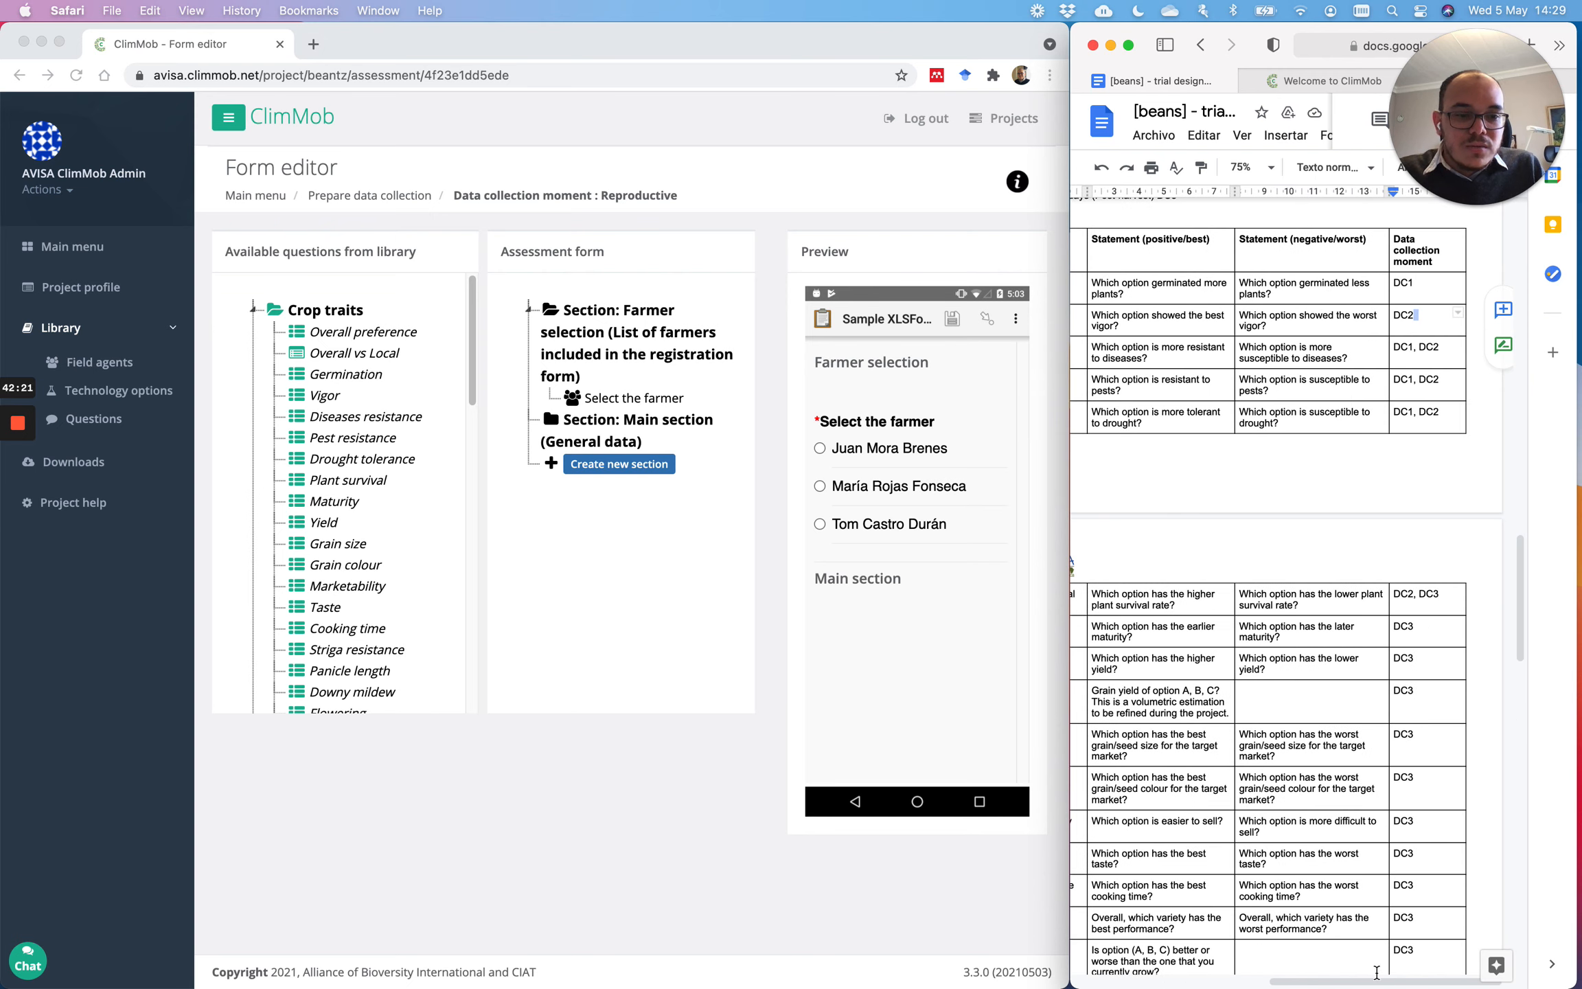
{"action": "left_click_drag", "start_coordinate": [1374, 981], "coordinate": [1330, 982]}
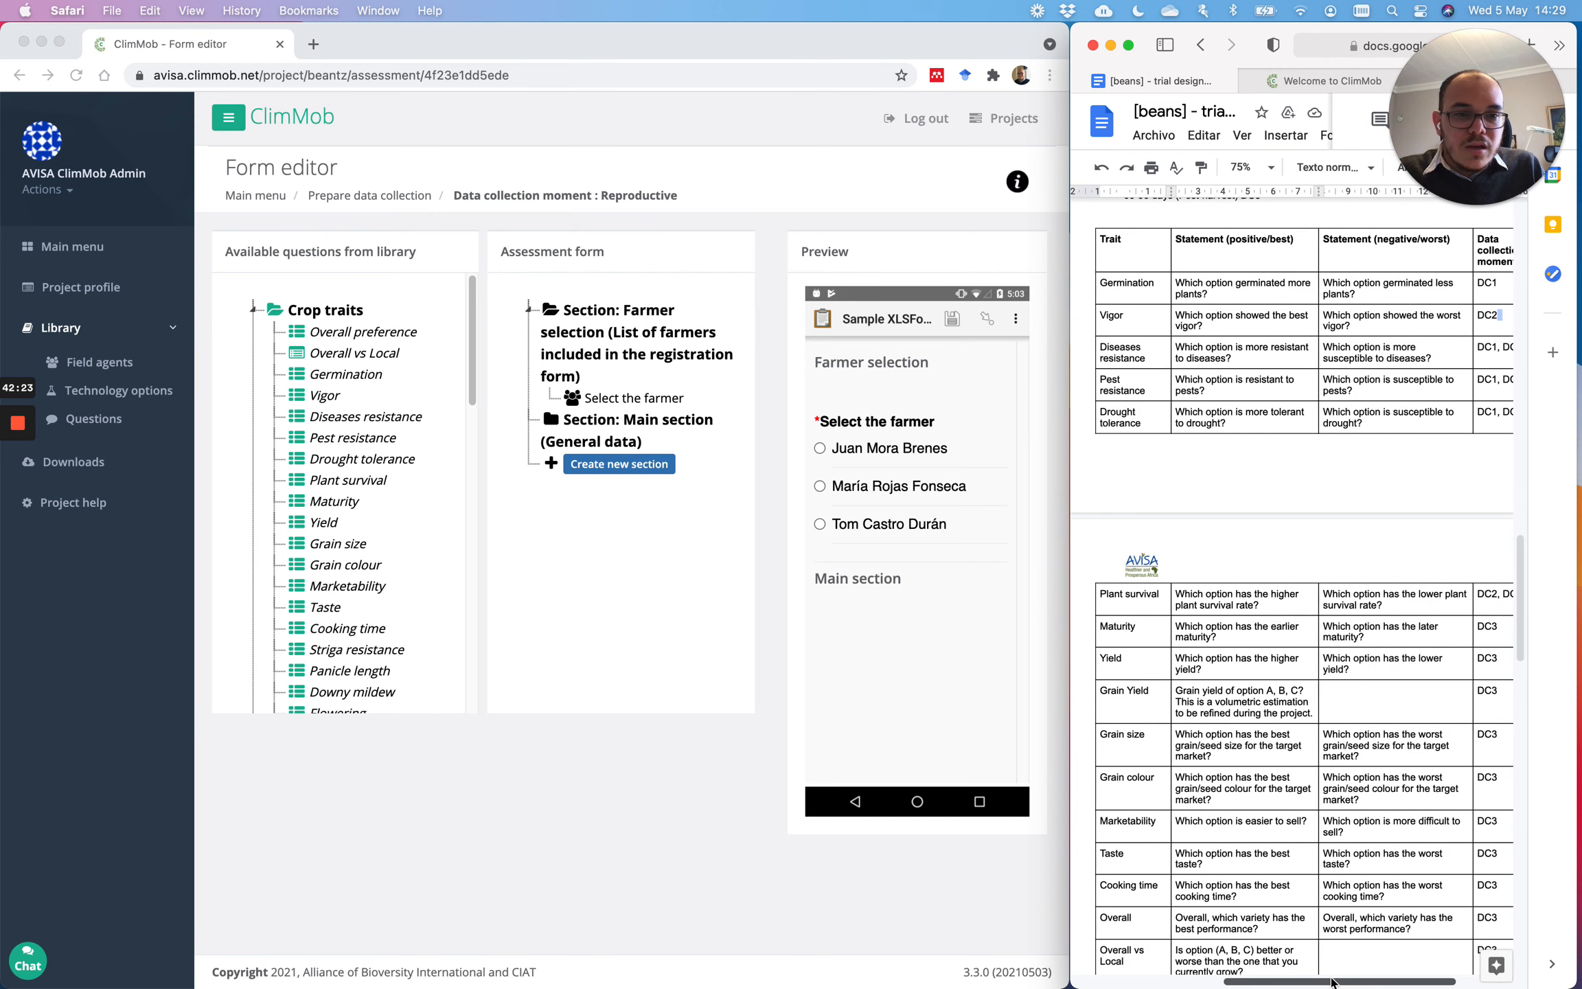
{"action": "left_click", "coordinate": [319, 397]}
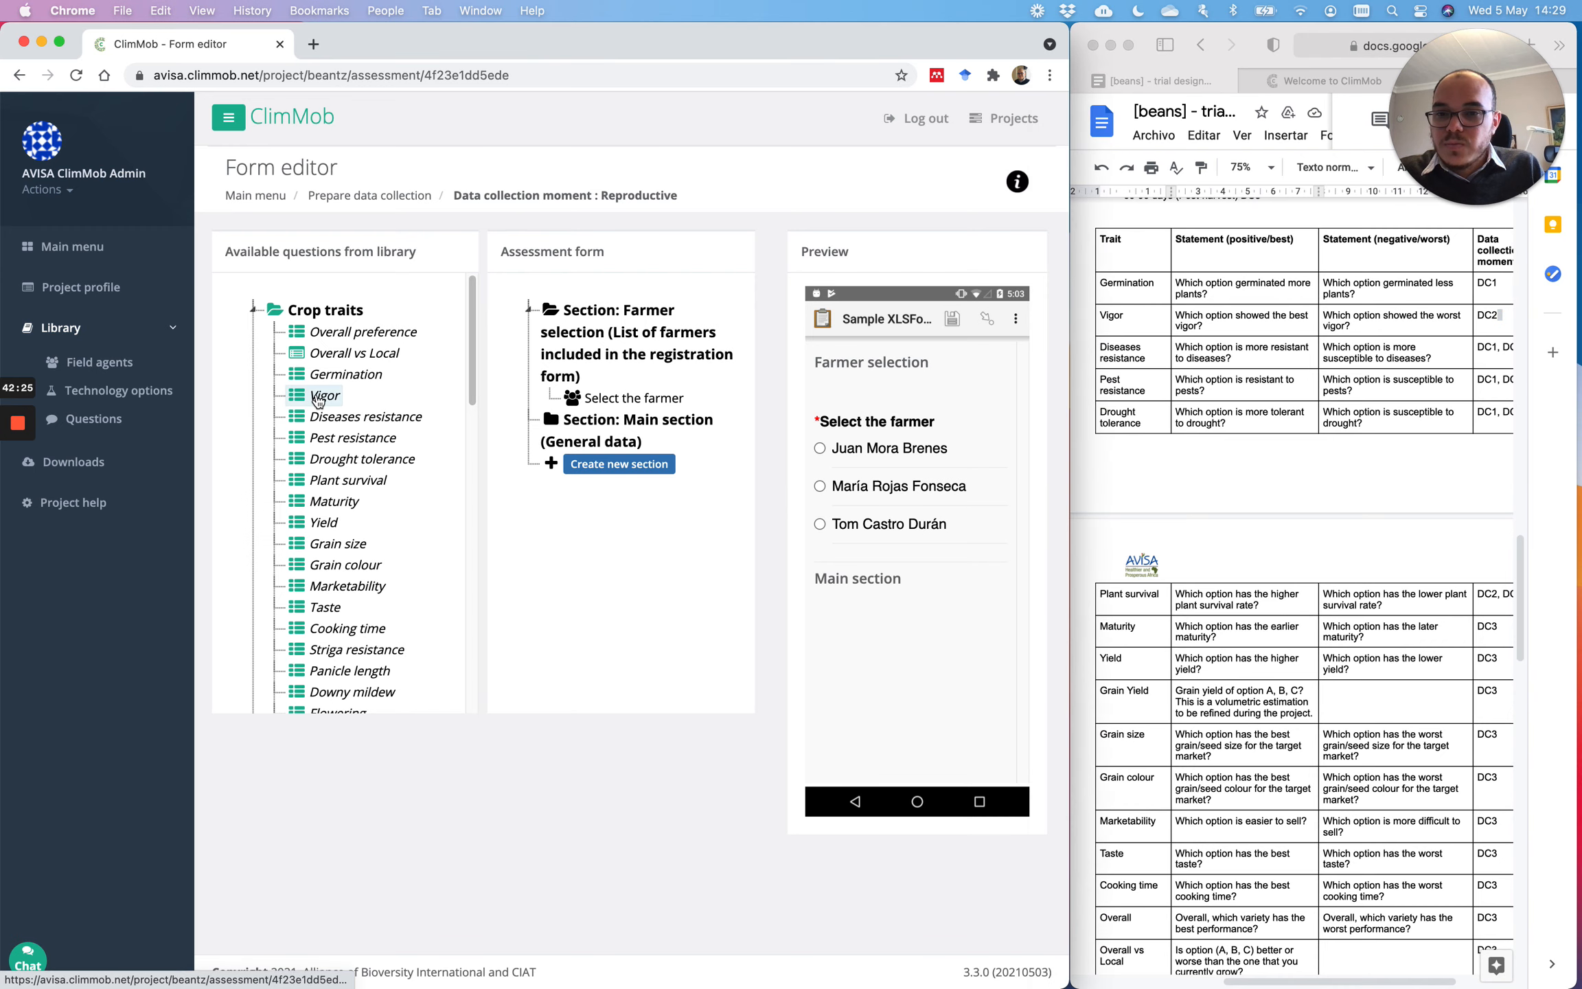
Step: Add Vigor to the Reproductive Main section and arrange the document and ClimMob windows side by side
{"action": "left_click_drag", "start_coordinate": [319, 398], "coordinate": [632, 424]}
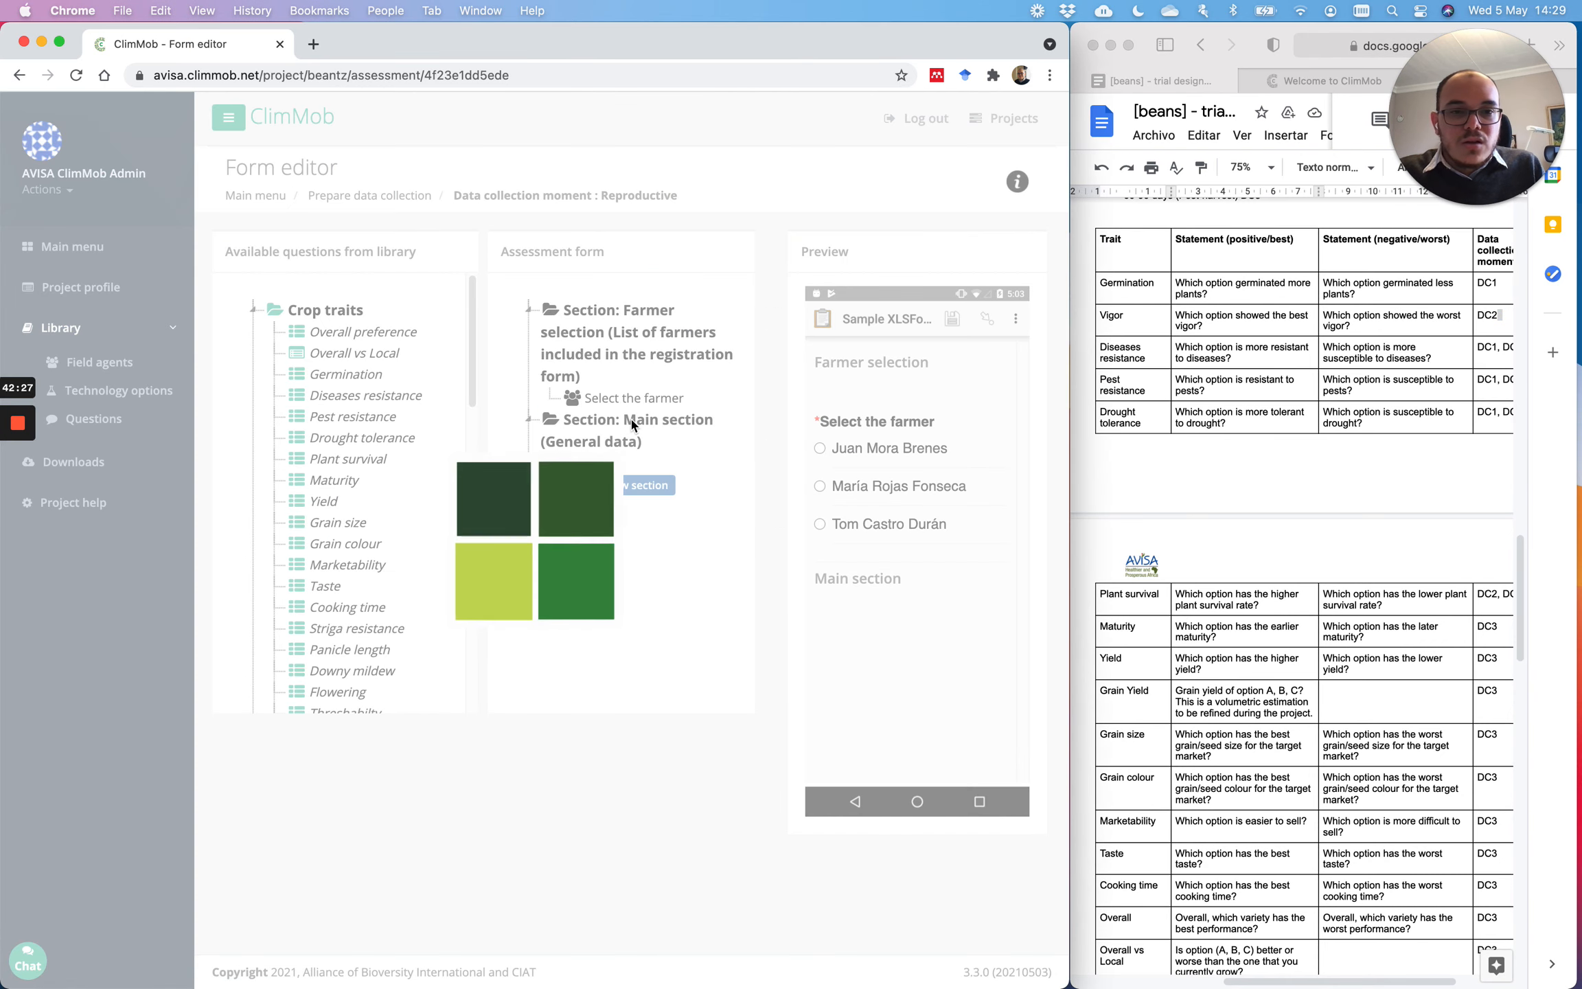
{"action": "left_click", "coordinate": [1094, 517]}
{"action": "left_click_drag", "start_coordinate": [1069, 514], "coordinate": [1024, 517]}
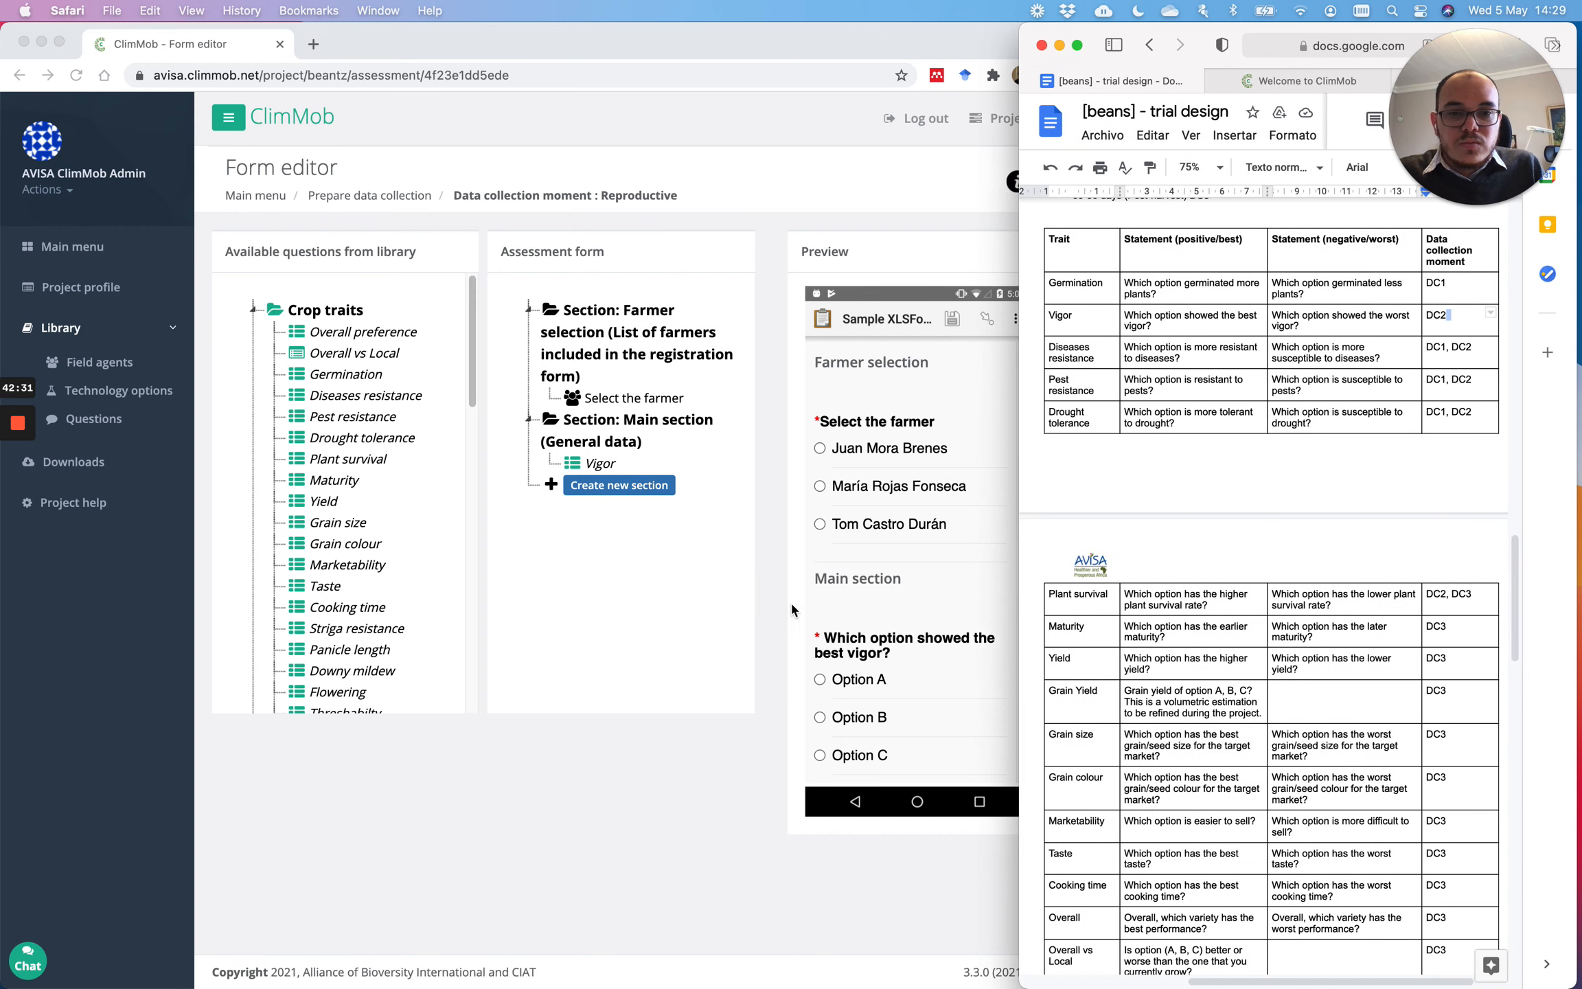
{"action": "left_click", "coordinate": [724, 720]}
{"action": "left_click_drag", "start_coordinate": [1072, 587], "coordinate": [1020, 582]}
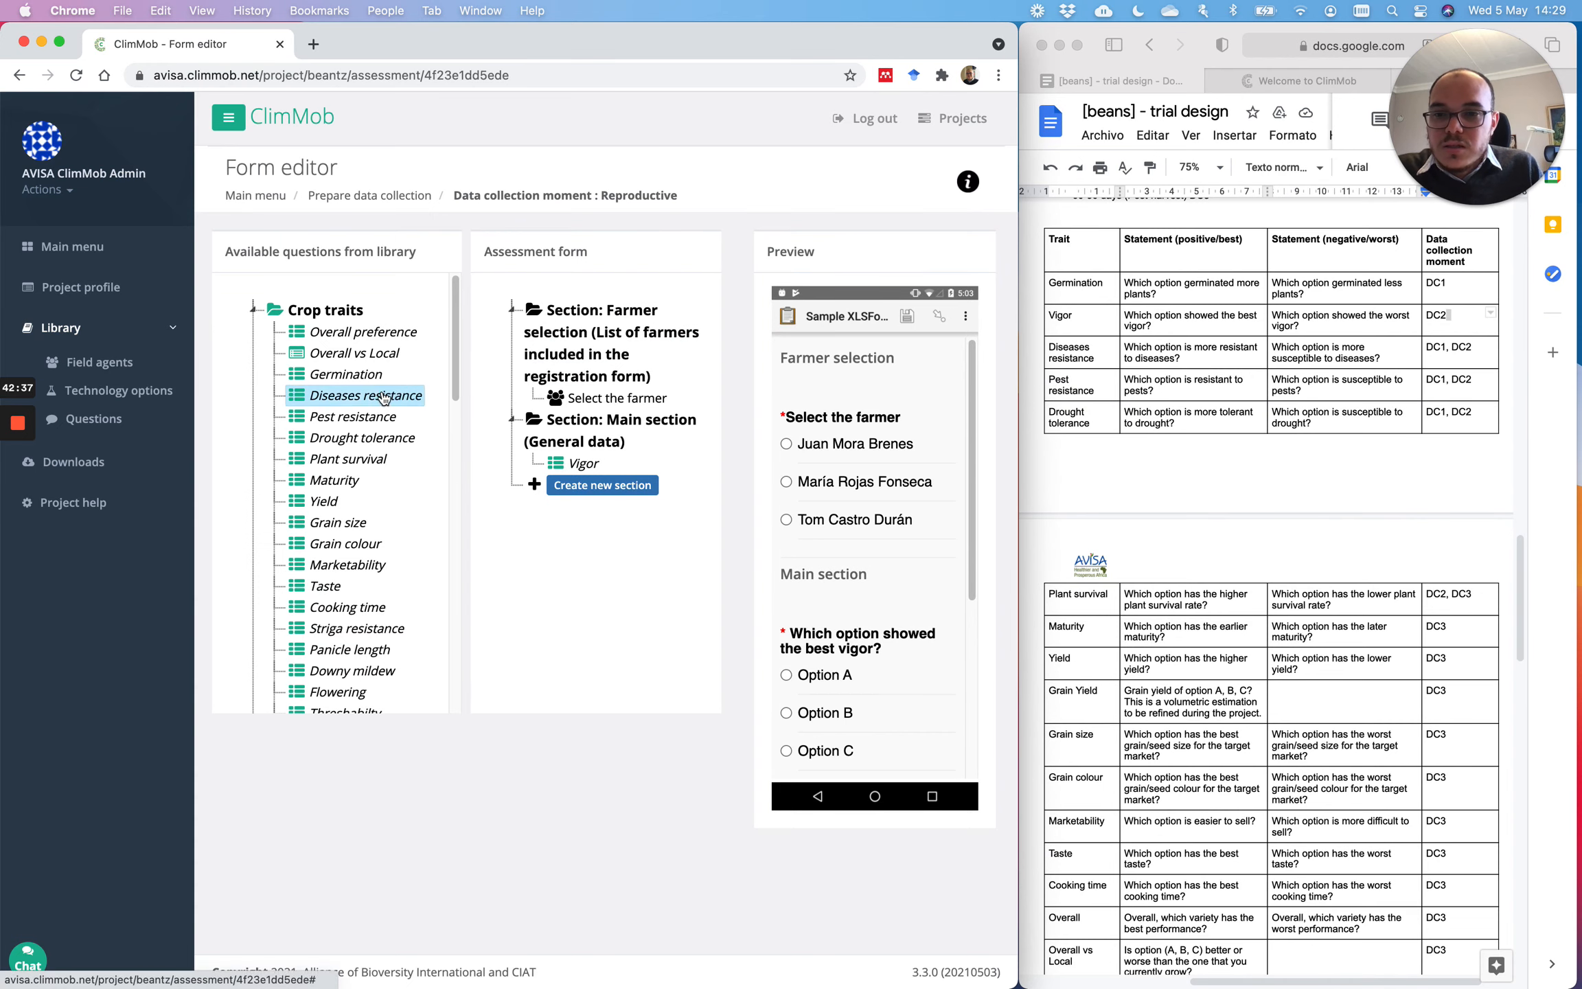
Step: Add Diseases resistance, Pest resistance, Drought tolerance and Plant survival to the Main section
{"action": "mouse_move", "coordinate": [375, 397]}
{"action": "left_mouse_down"}
{"action": "mouse_move", "coordinate": [583, 445]}
{"action": "mouse_move", "coordinate": [597, 470]}
{"action": "left_mouse_up"}
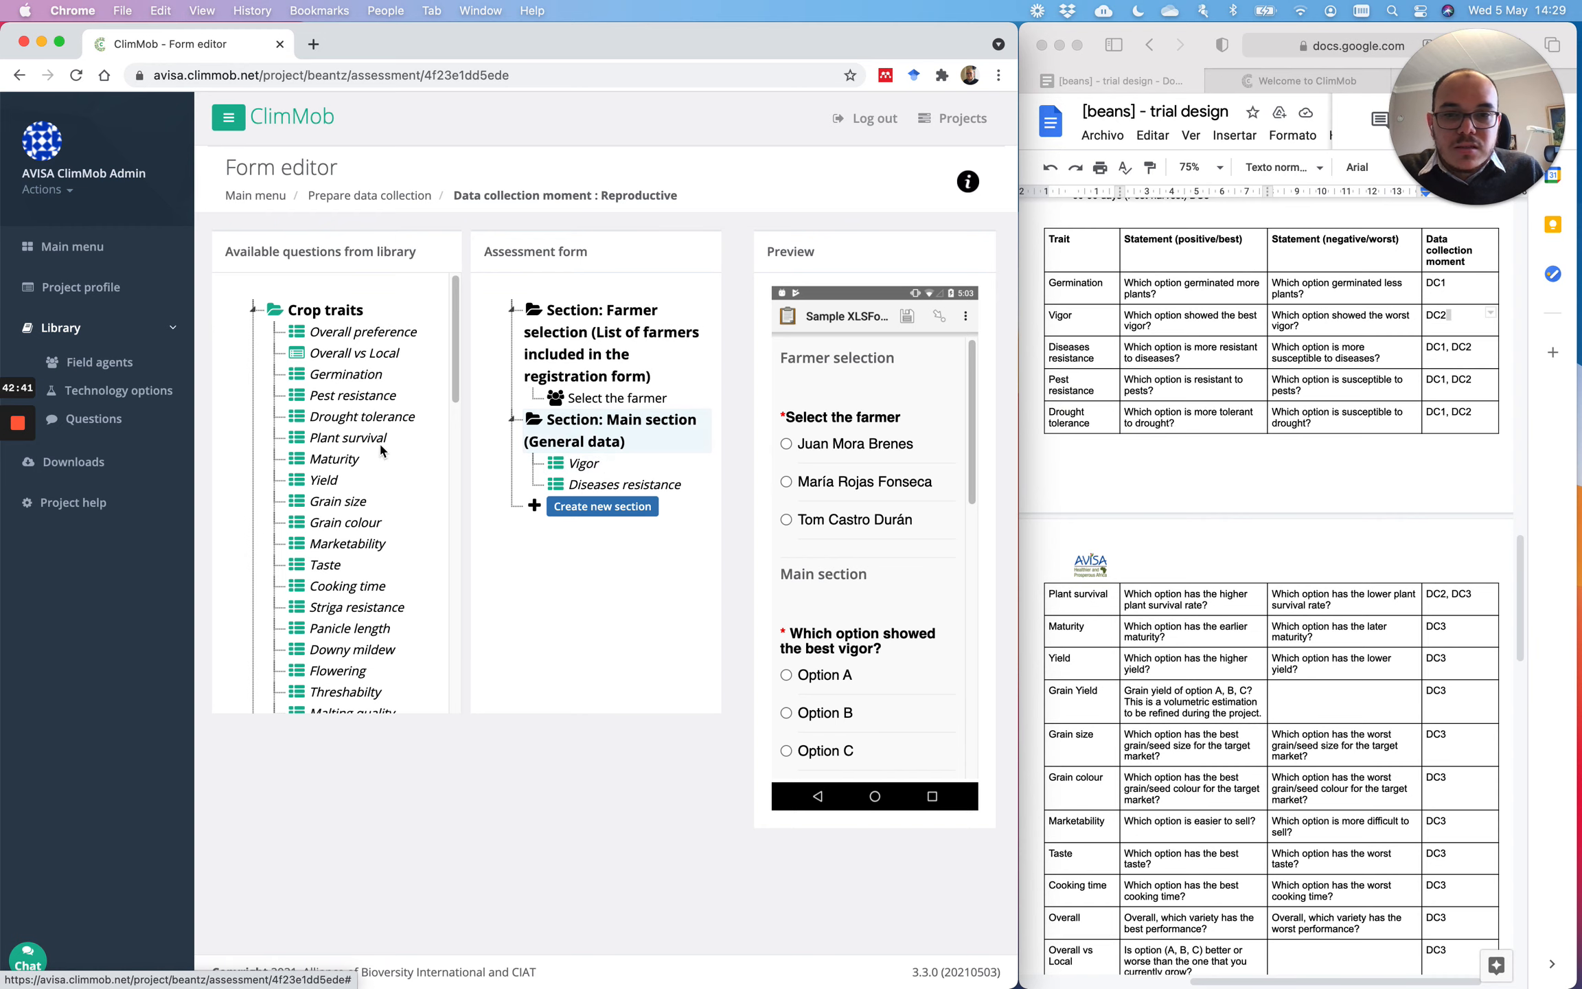
{"action": "left_click_drag", "start_coordinate": [353, 397], "coordinate": [589, 489]}
{"action": "left_click_drag", "start_coordinate": [357, 397], "coordinate": [584, 501]}
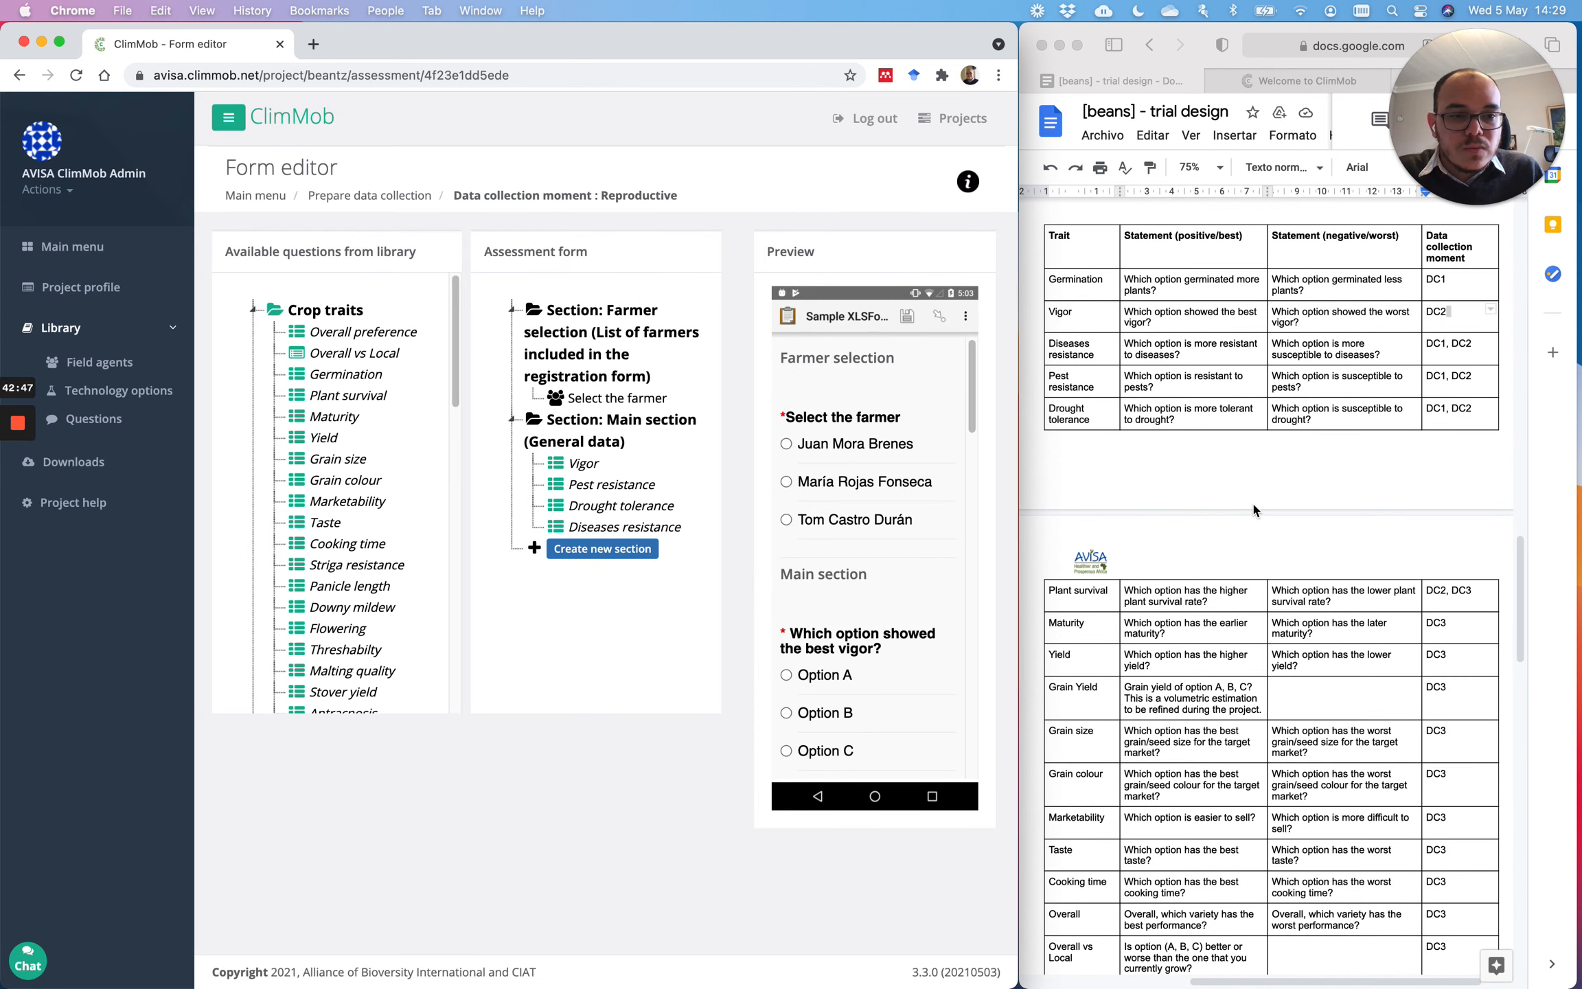
{"action": "scroll", "coordinate": [1253, 509], "scroll_direction": "down", "scroll_amount": 3}
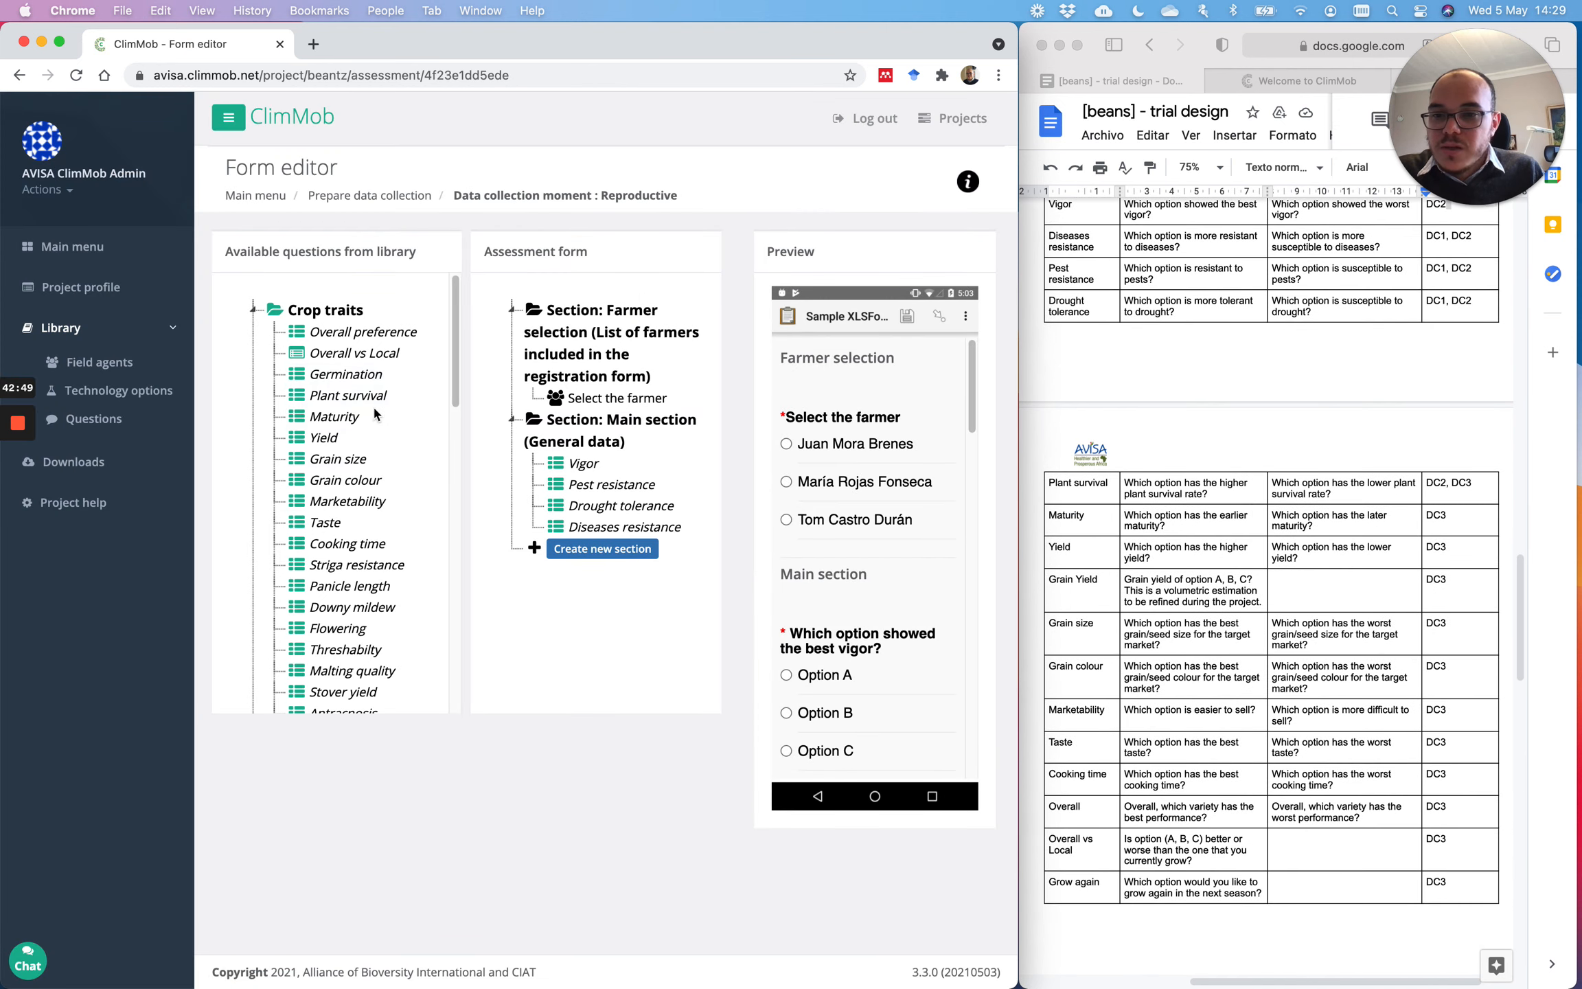
{"action": "left_click_drag", "start_coordinate": [377, 410], "coordinate": [557, 536]}
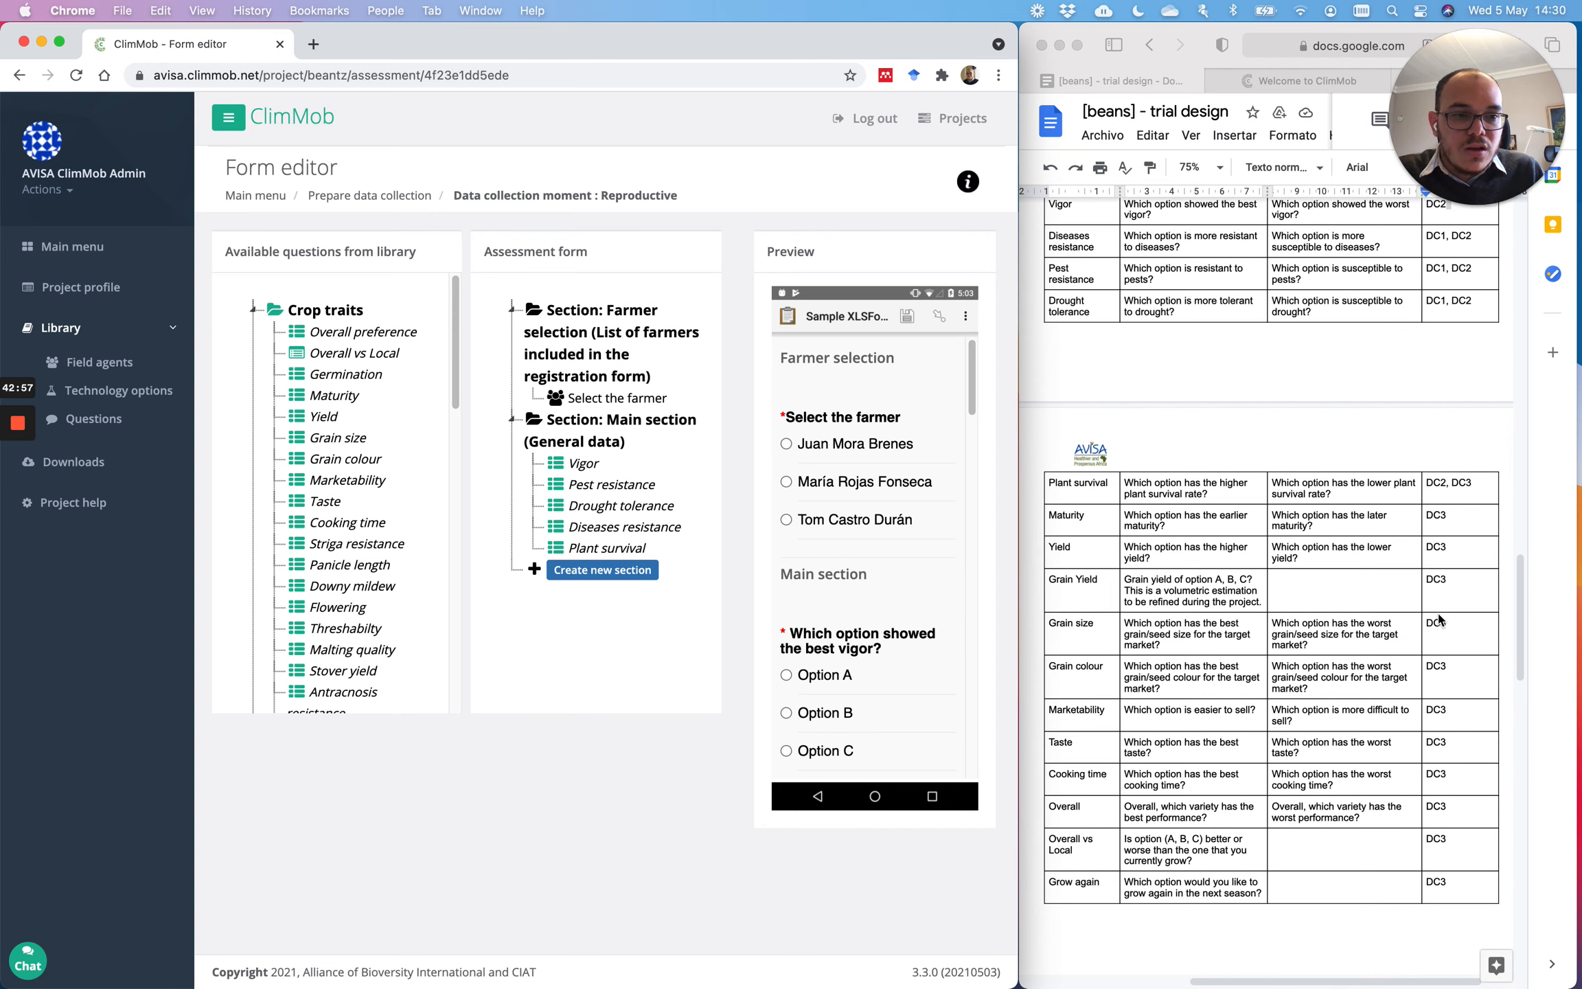
{"action": "scroll", "coordinate": [1435, 549], "scroll_direction": "down", "scroll_amount": 15}
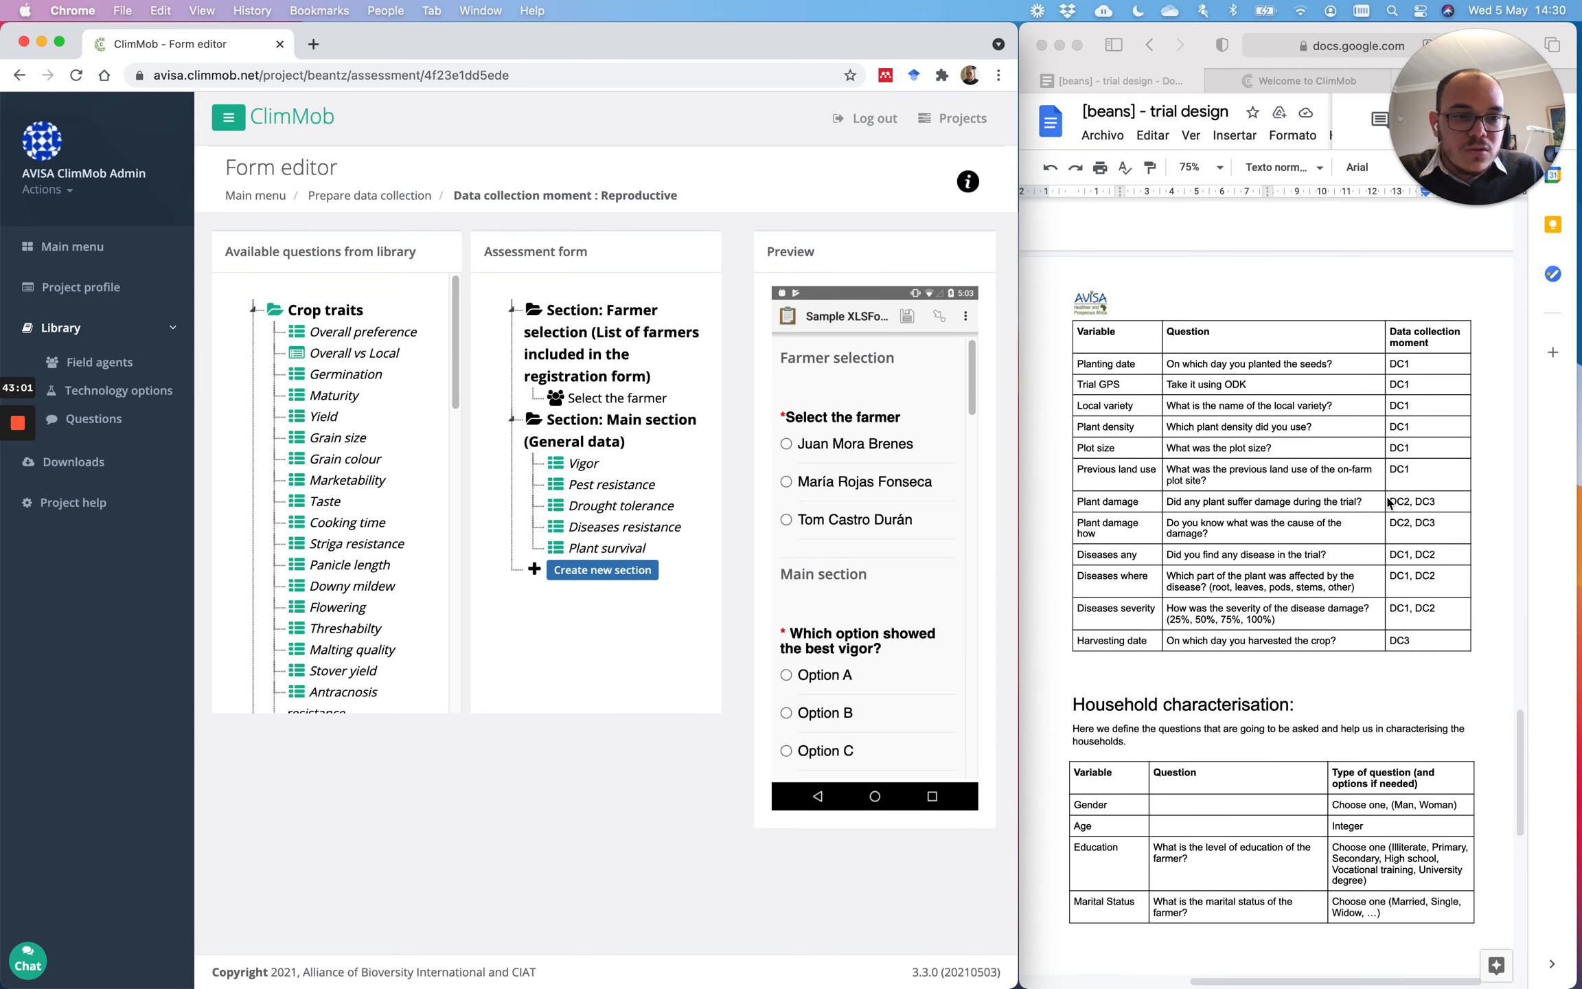
Step: Add Plant damage, Plant damage how, Diseases any, Diseases where and Disease severity to Main
{"action": "scroll", "coordinate": [369, 426], "scroll_direction": "down", "scroll_amount": 3}
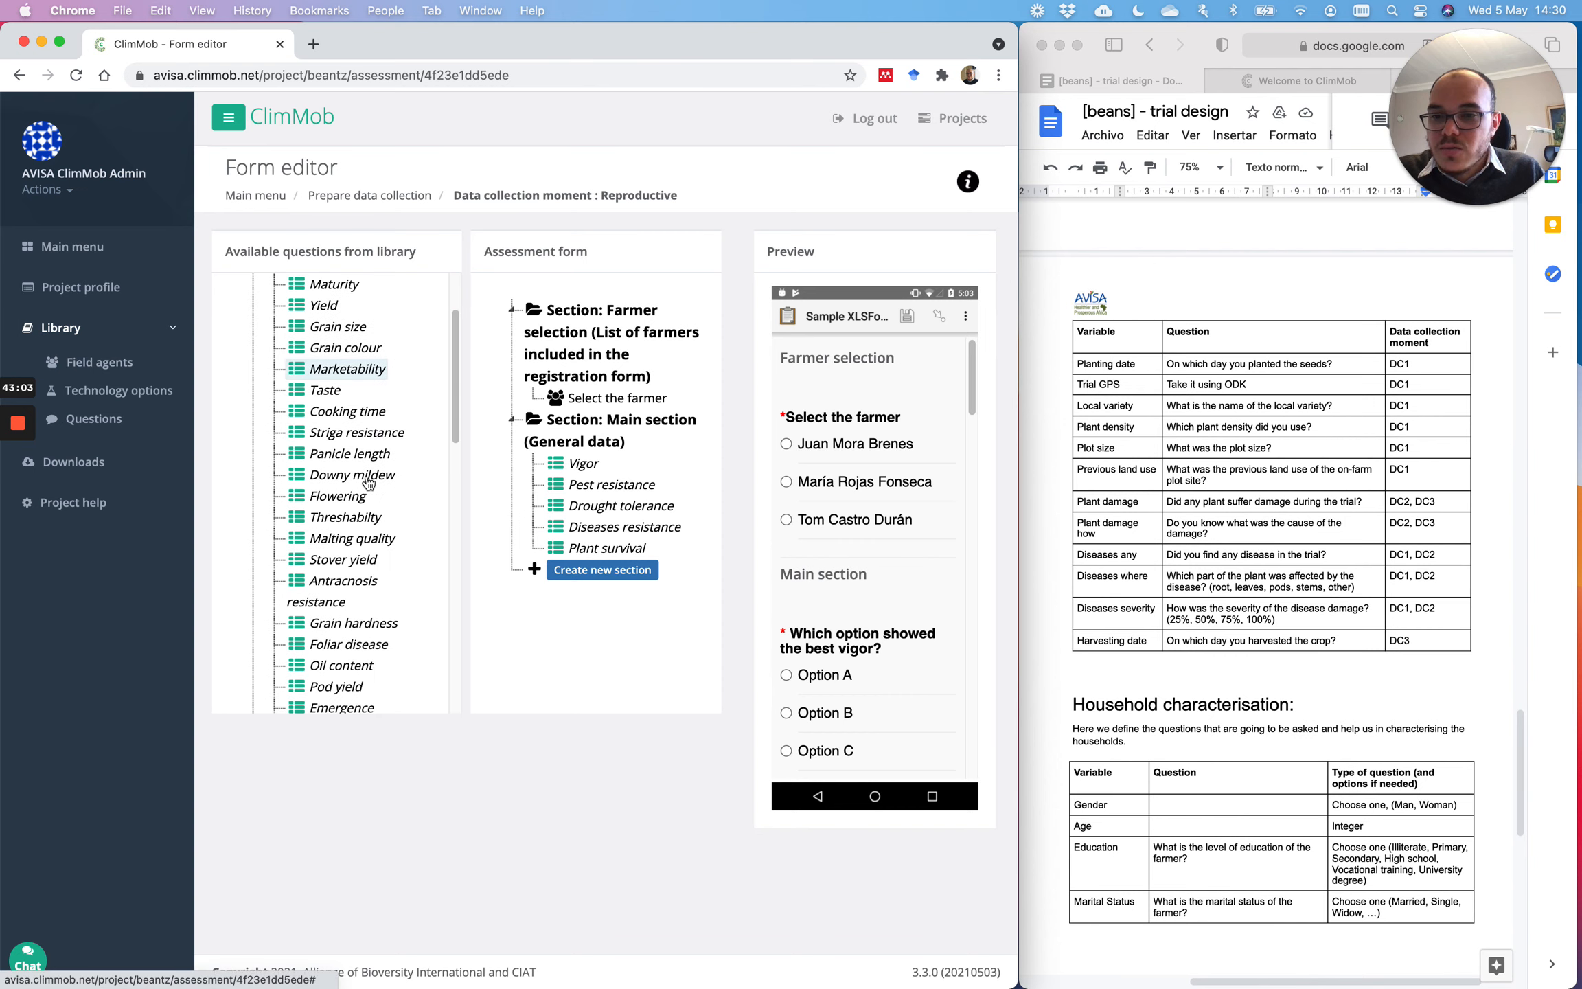
{"action": "scroll", "coordinate": [368, 483], "scroll_direction": "down", "scroll_amount": 10}
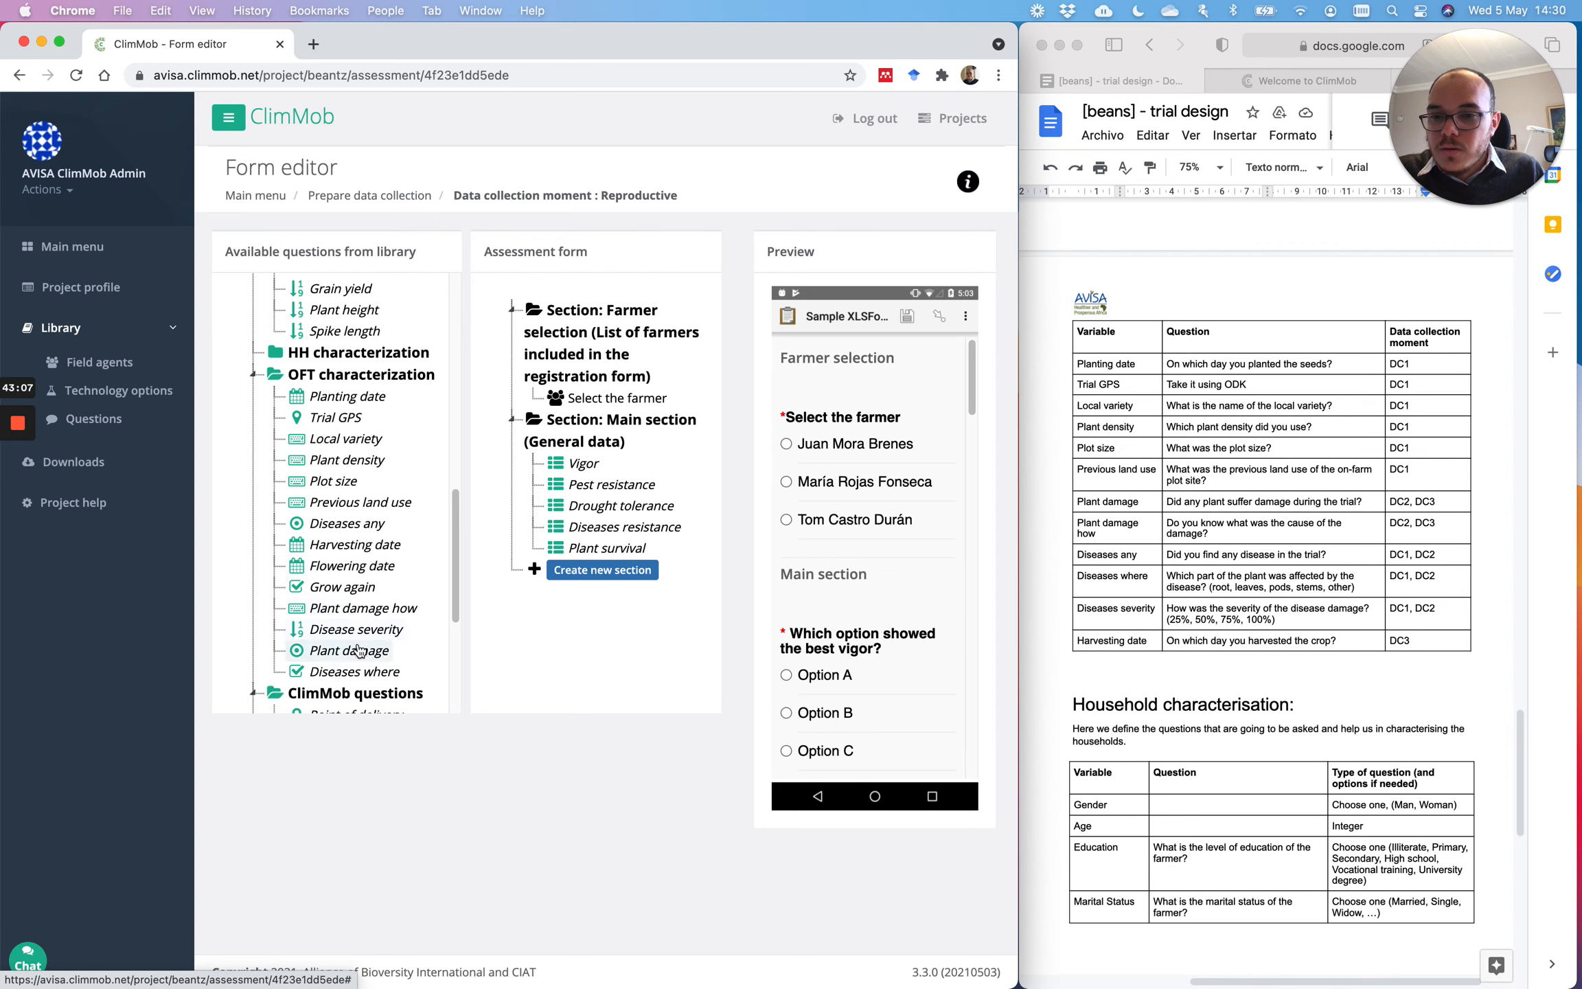
{"action": "left_click_drag", "start_coordinate": [350, 651], "coordinate": [614, 550]}
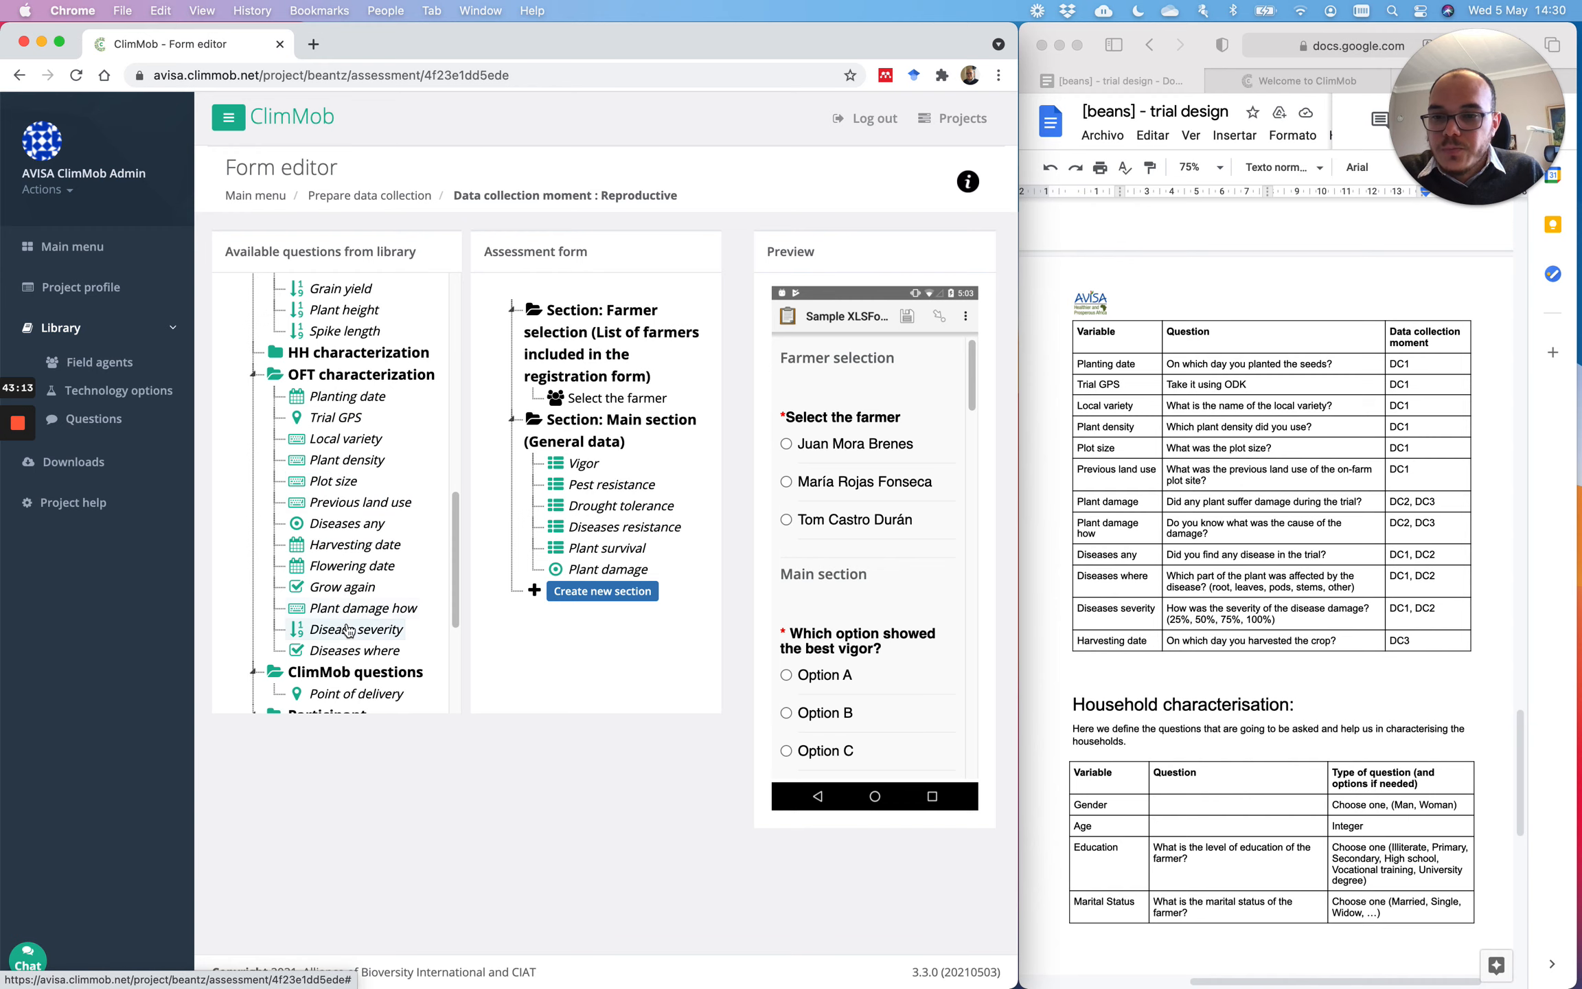
{"action": "left_click_drag", "start_coordinate": [343, 608], "coordinate": [610, 579]}
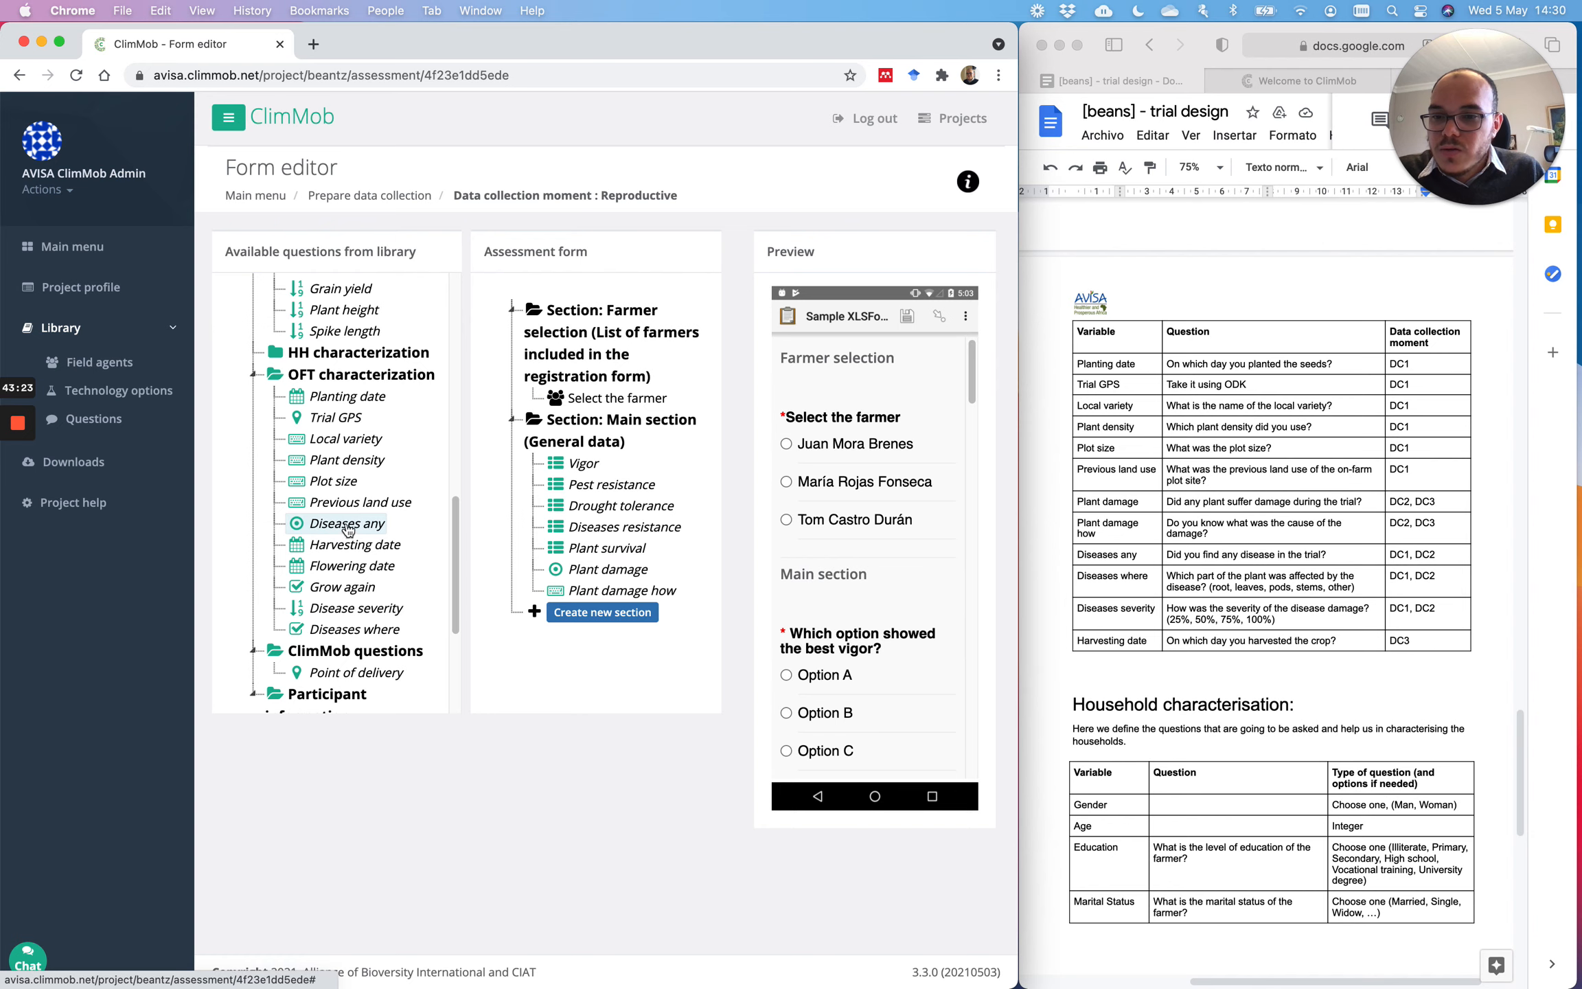
{"action": "left_click_drag", "start_coordinate": [348, 529], "coordinate": [604, 588]}
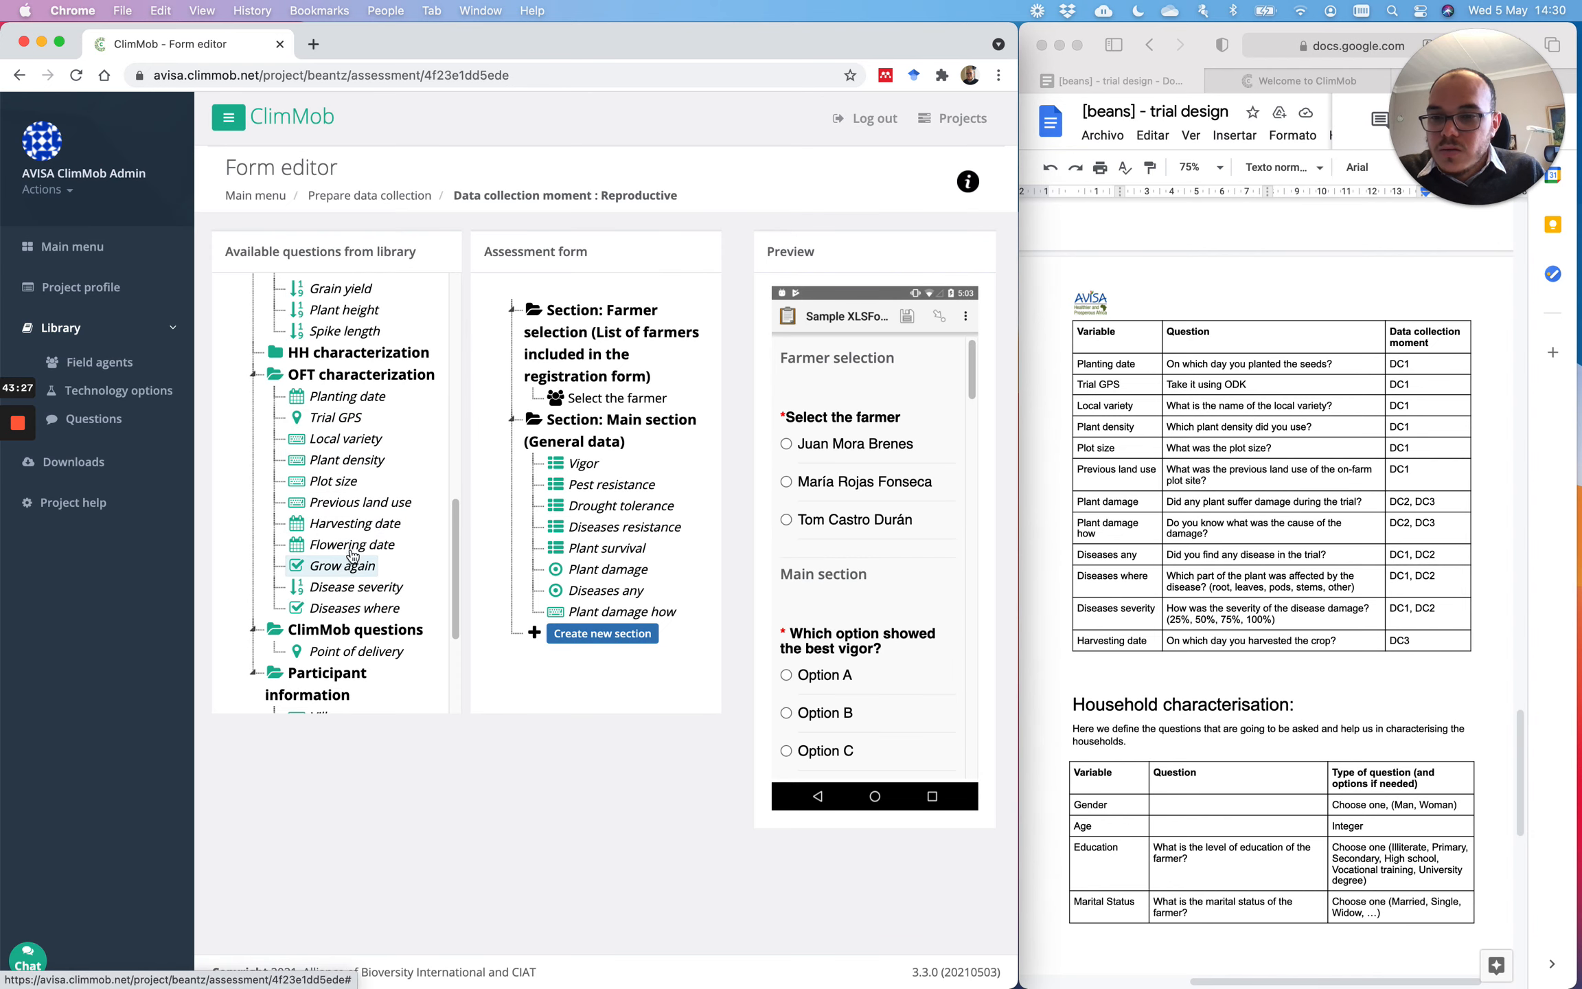
{"action": "left_click_drag", "start_coordinate": [347, 607], "coordinate": [642, 612]}
{"action": "left_click_drag", "start_coordinate": [355, 588], "coordinate": [625, 613]}
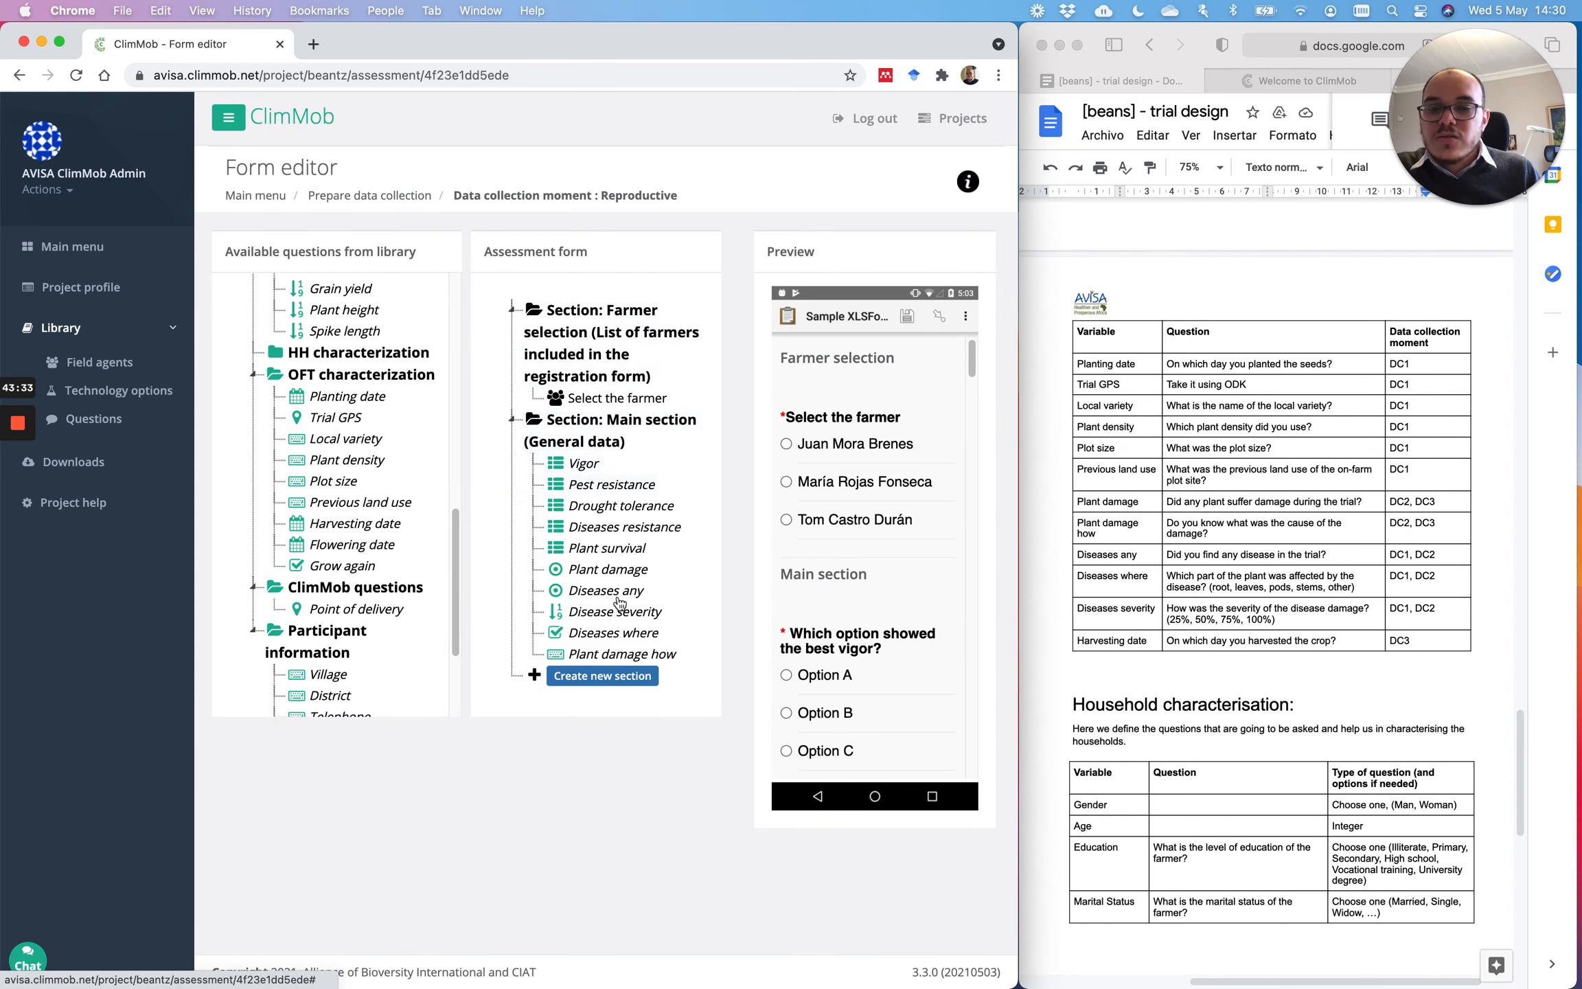
Step: Start a new section with its label field ready for input
{"action": "left_click", "coordinate": [602, 676]}
{"action": "scroll", "coordinate": [673, 565], "scroll_direction": "down", "scroll_amount": 1}
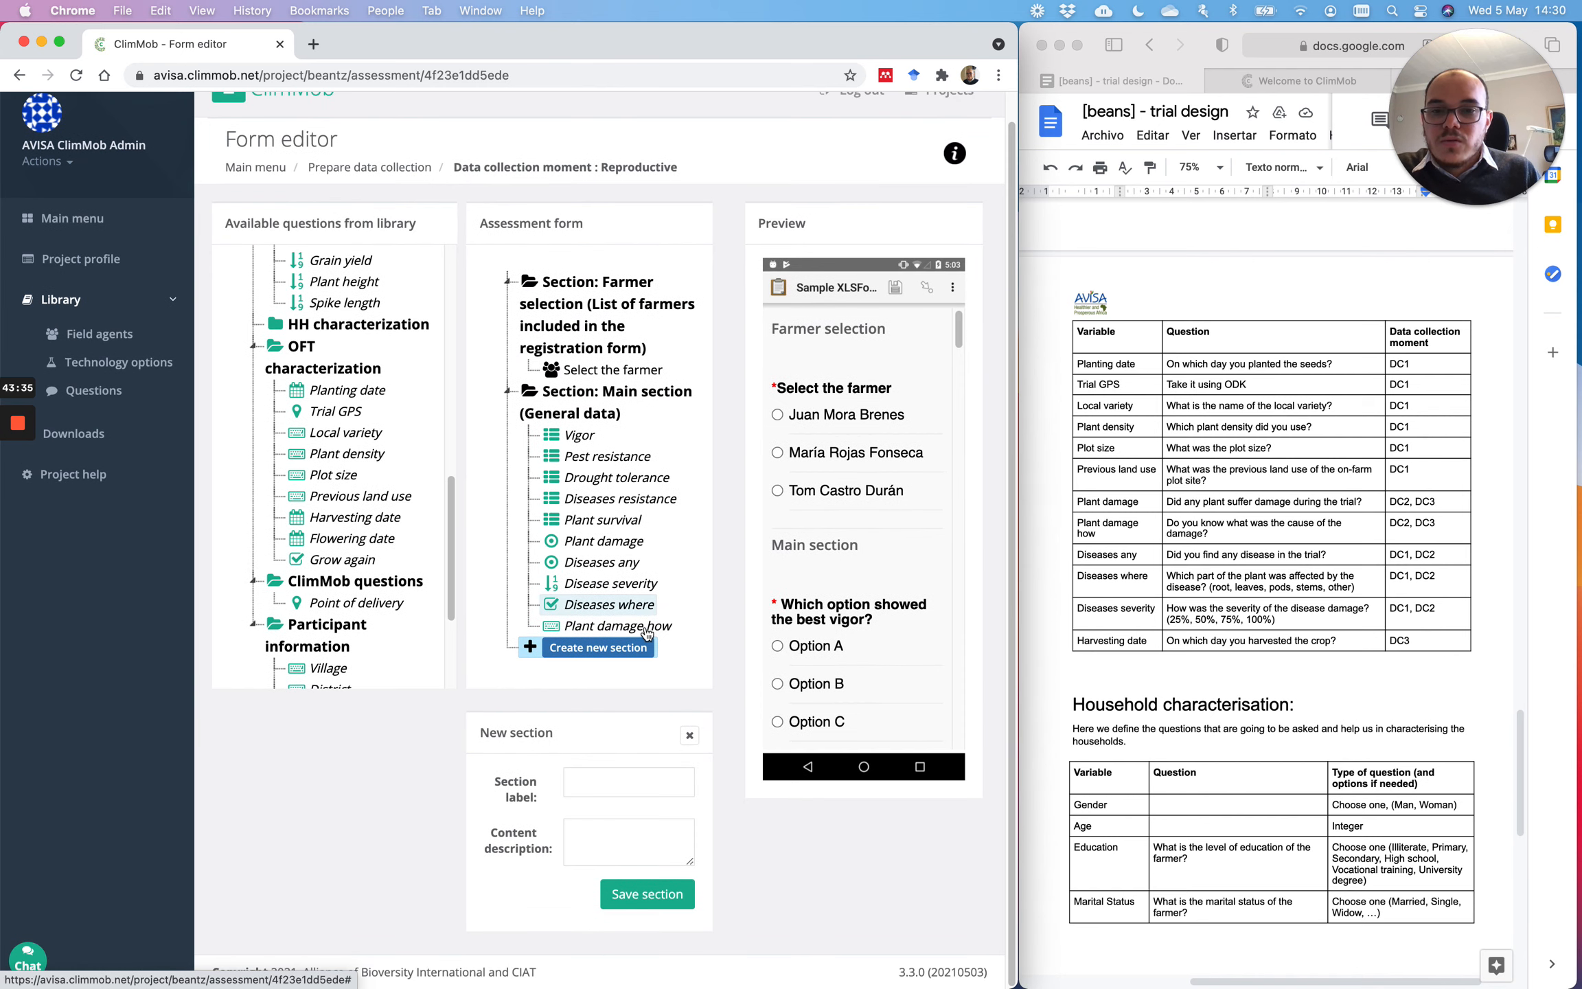
{"action": "left_click", "coordinate": [604, 785]}
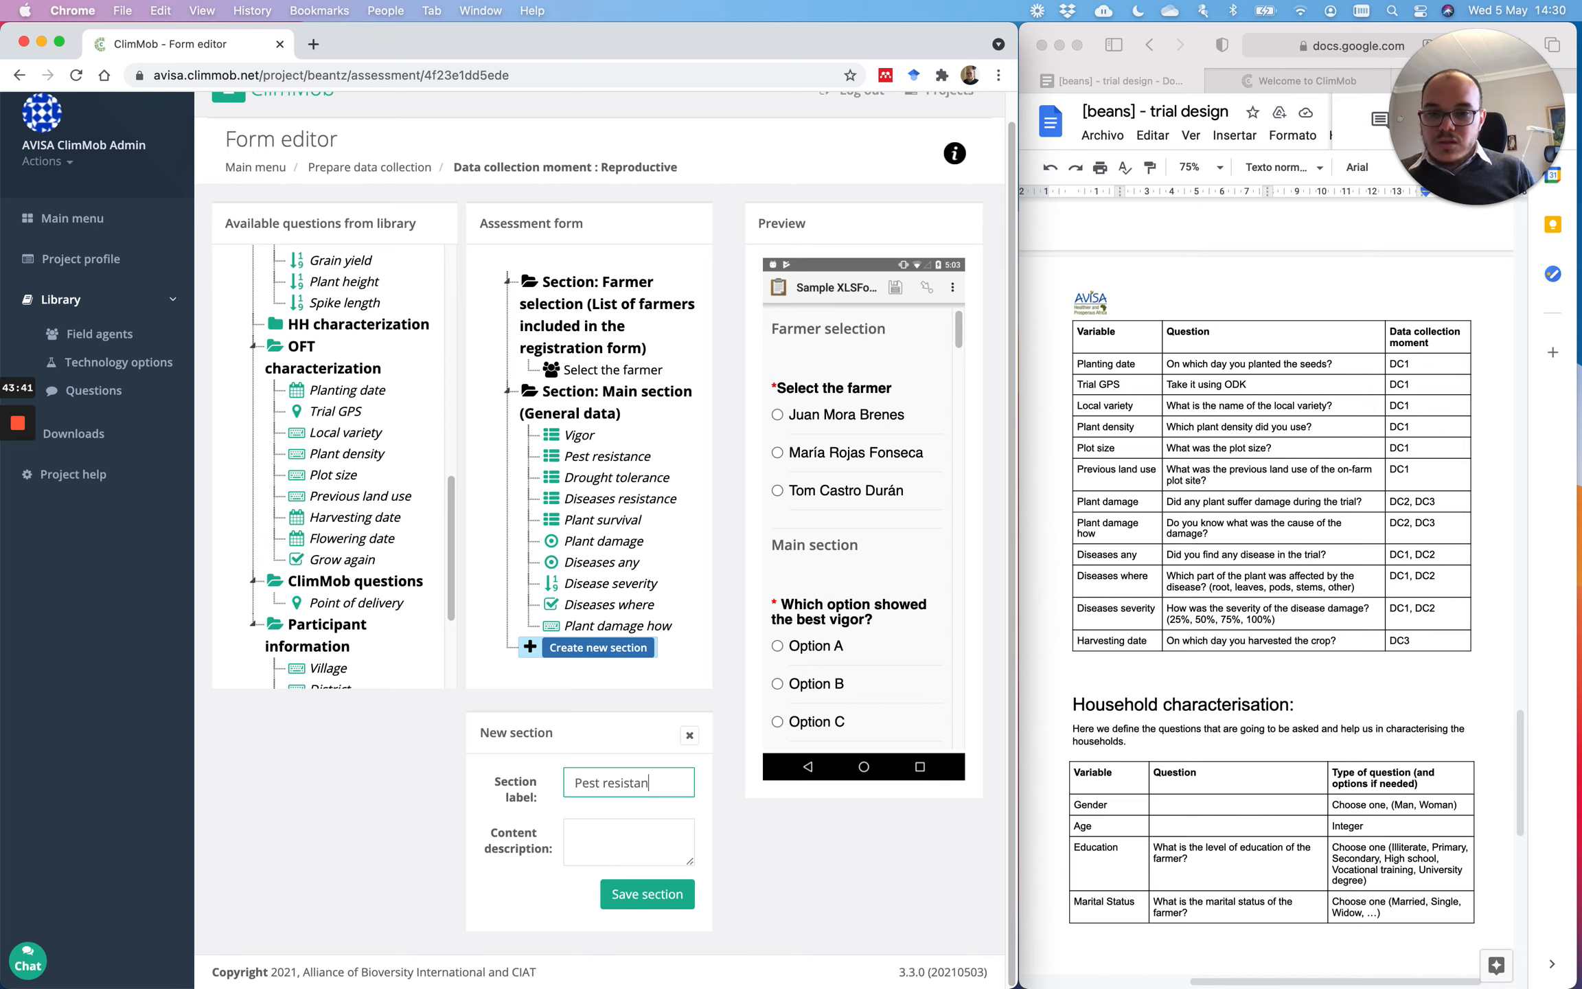
Step: Create a 'Pest resistance' section with matching description and move the Pest resistance question into it
{"action": "type", "text": "Pest resistance"}
{"action": "left_click_drag", "start_coordinate": [675, 785], "coordinate": [567, 780]}
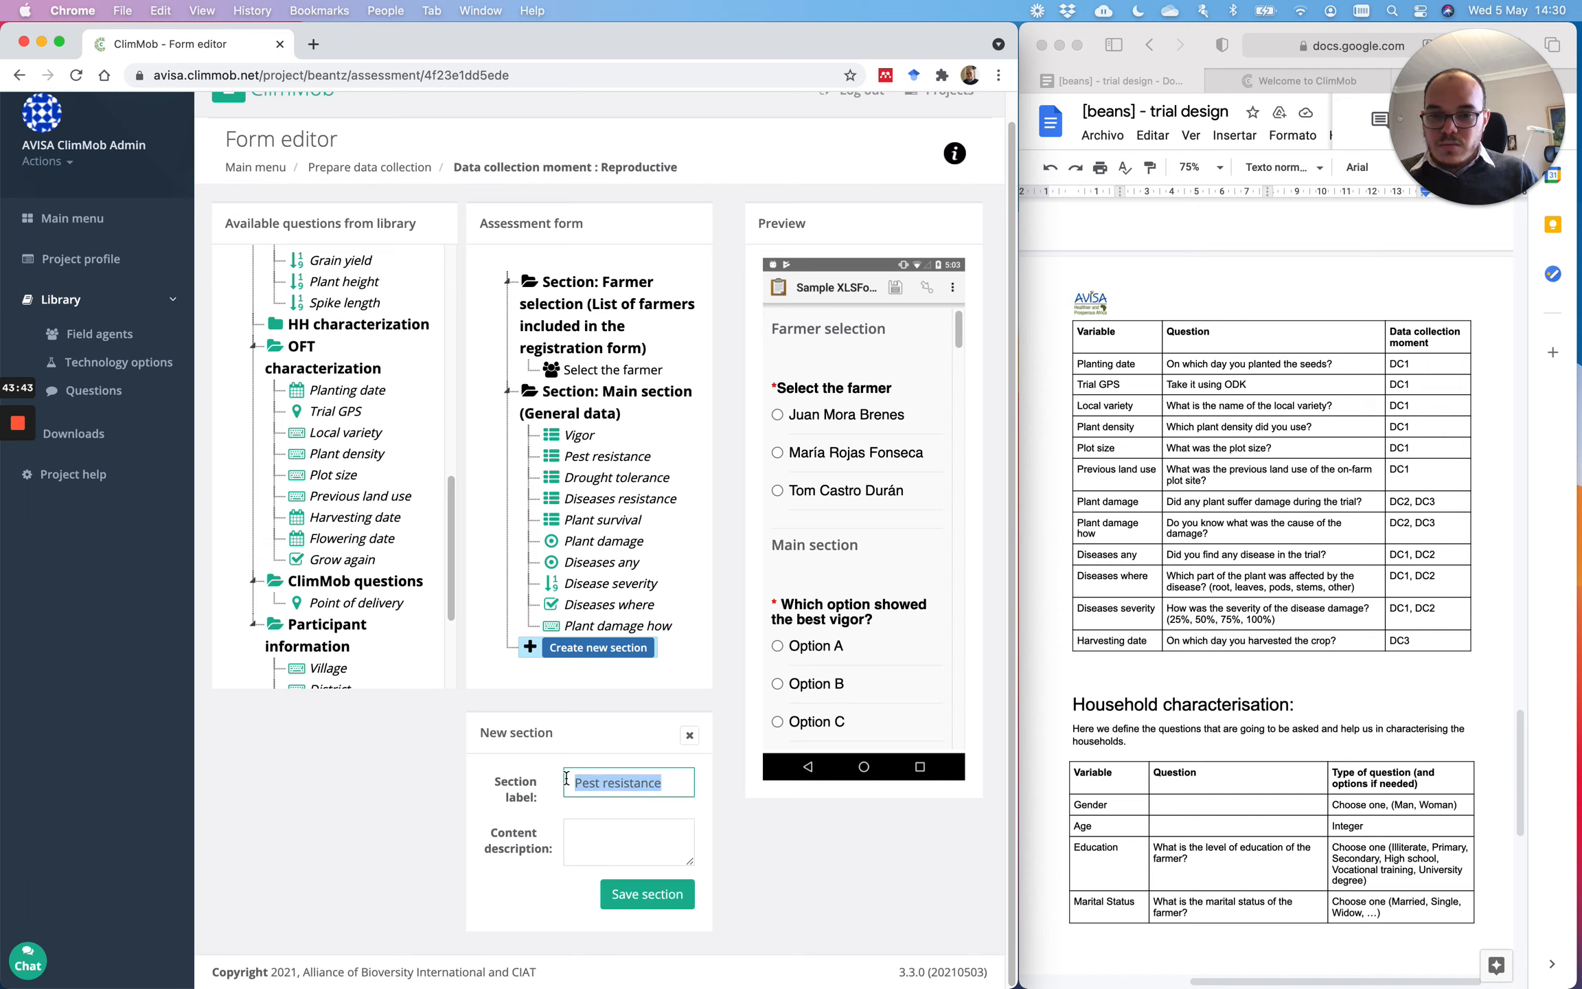
{"action": "key", "text": "super+c"}
{"action": "left_click", "coordinate": [615, 835]}
{"action": "key", "text": "super+v"}
{"action": "left_click", "coordinate": [647, 894]}
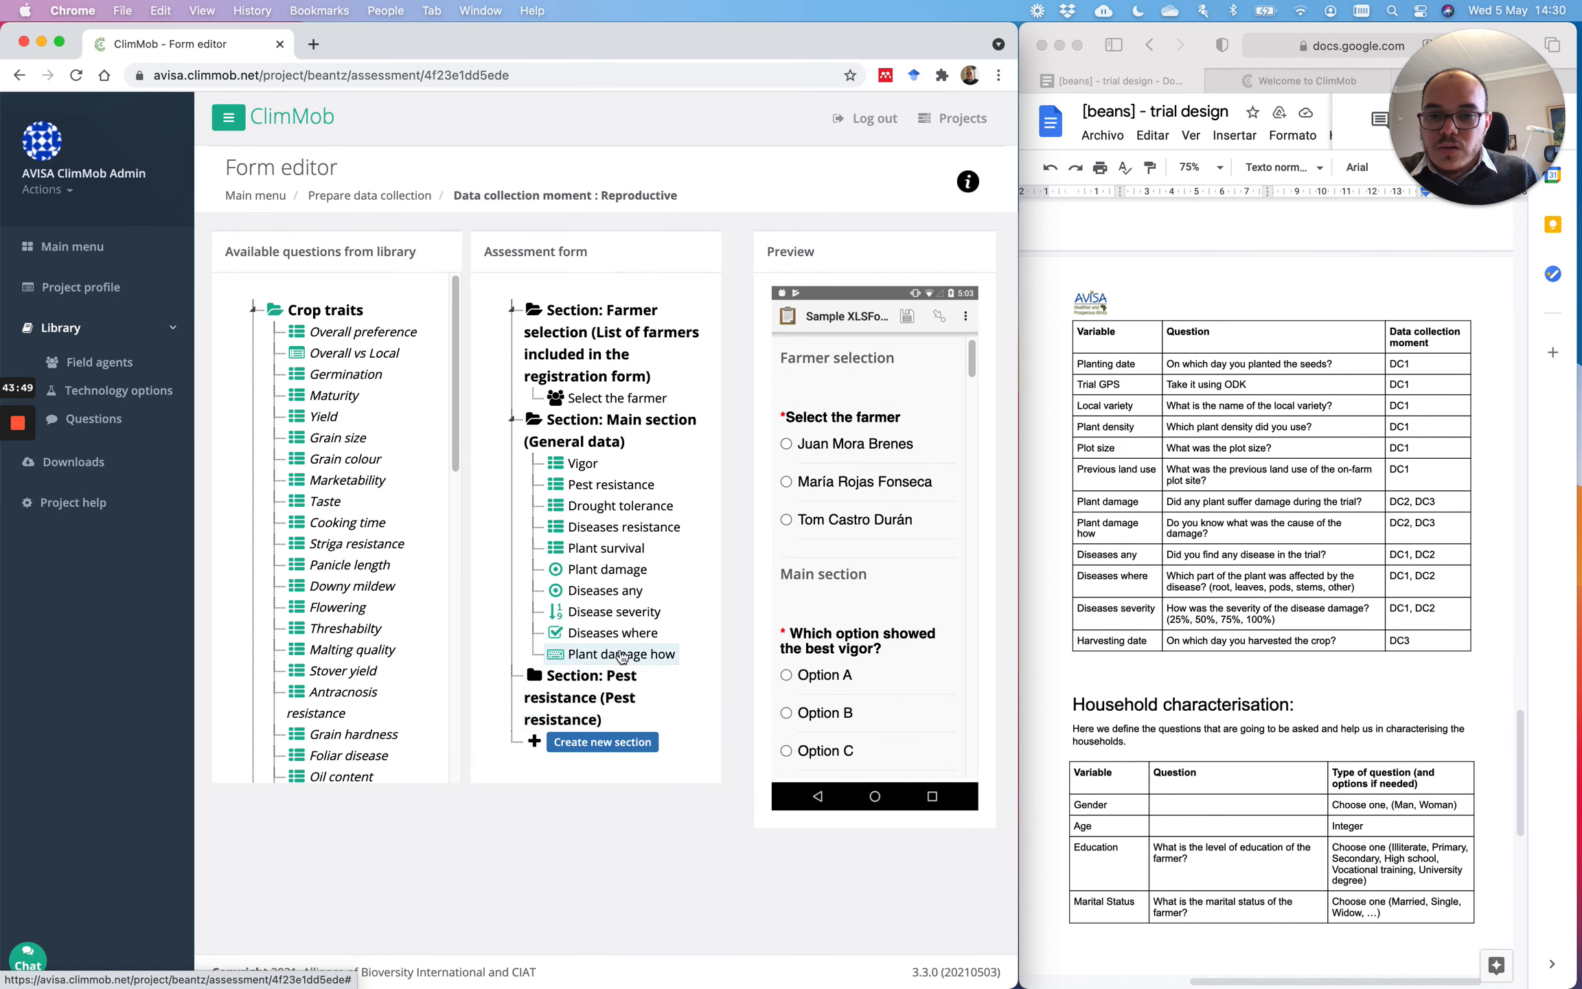
{"action": "left_click_drag", "start_coordinate": [599, 496], "coordinate": [618, 718]}
Step: Create a 'drought' section and move the Drought tolerance question into it
{"action": "left_click", "coordinate": [625, 745]}
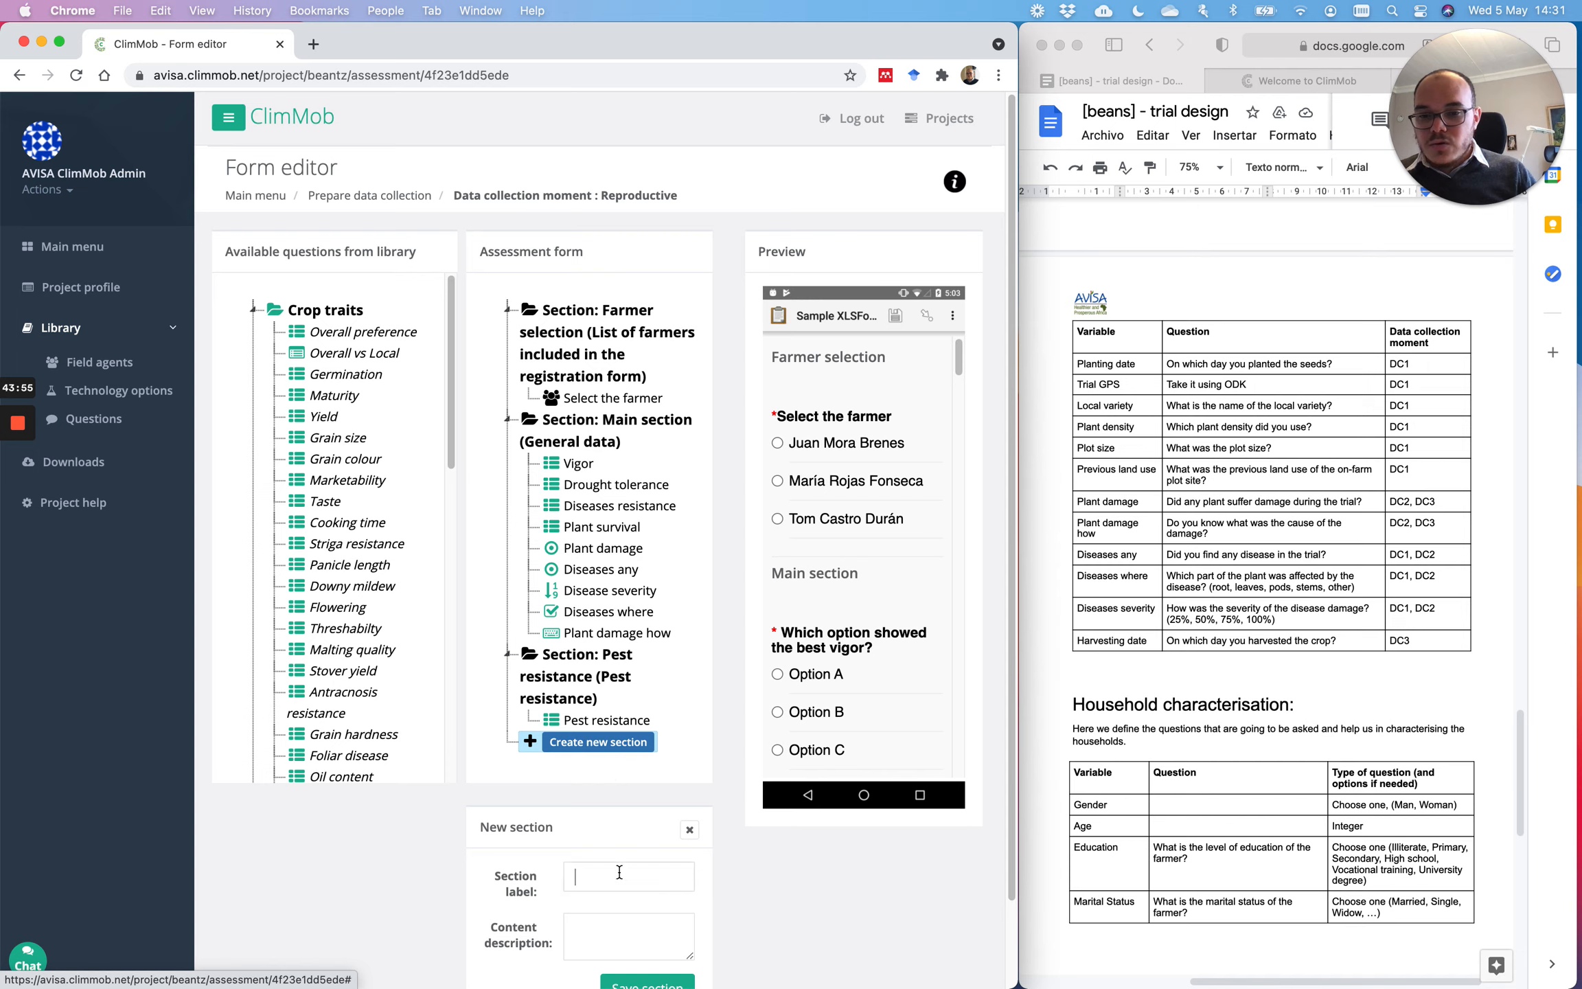
{"action": "type", "text": "drou"}
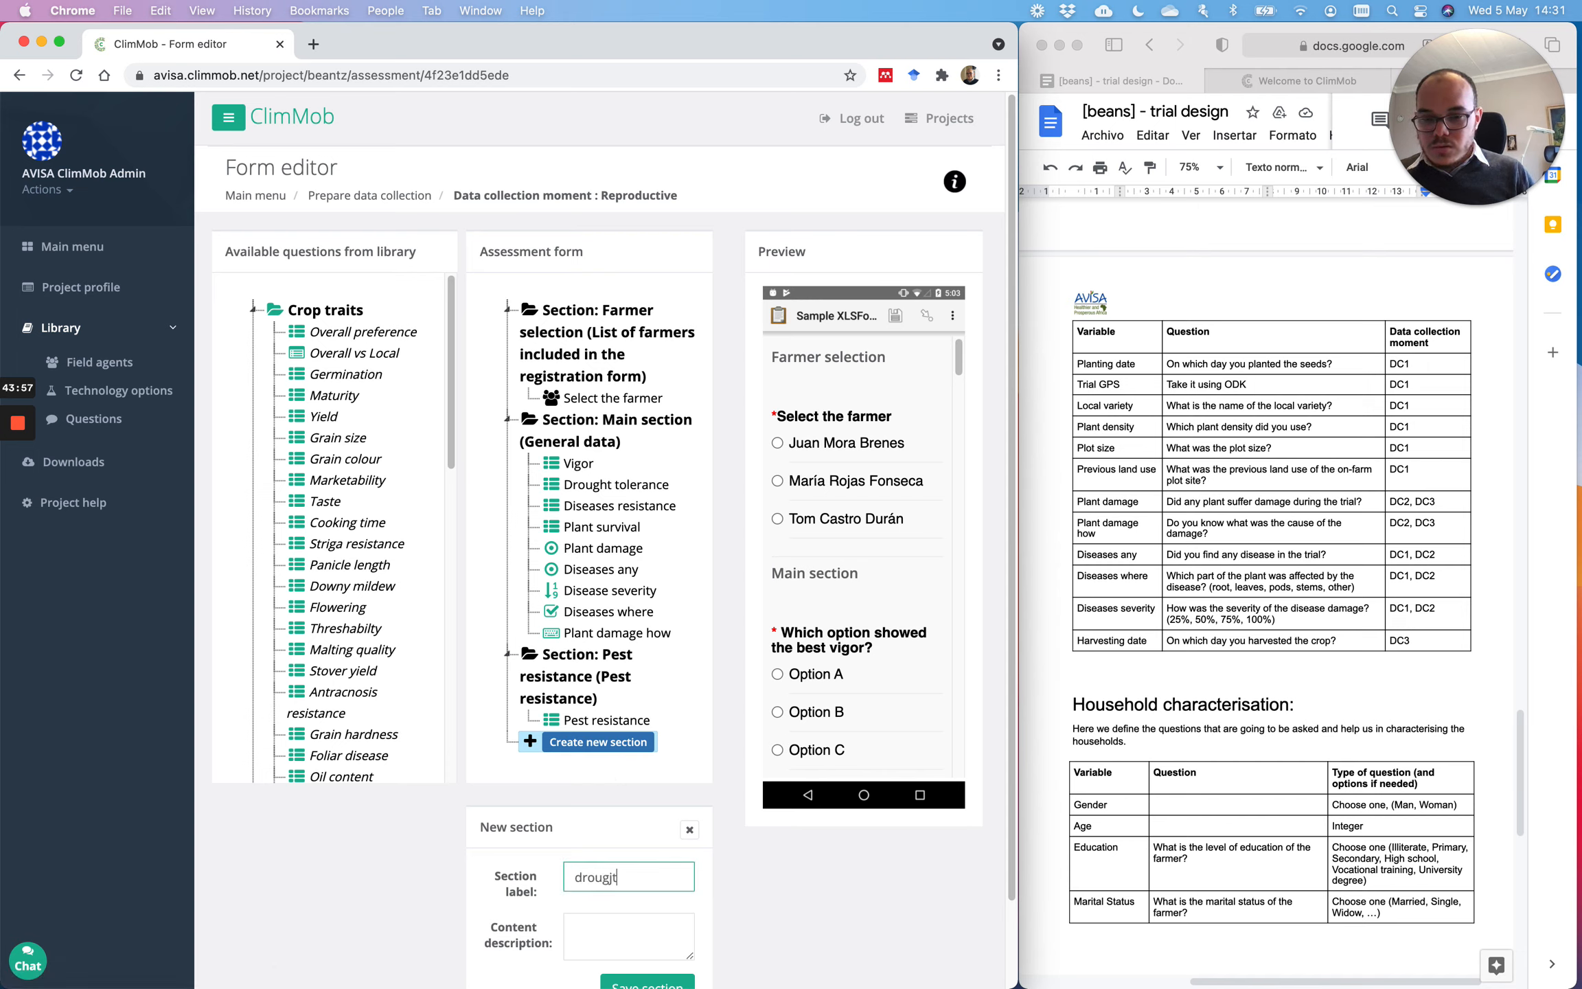
{"action": "type", "text": "ght"}
{"action": "key", "text": "Tab"}
{"action": "type", "text": "q"}
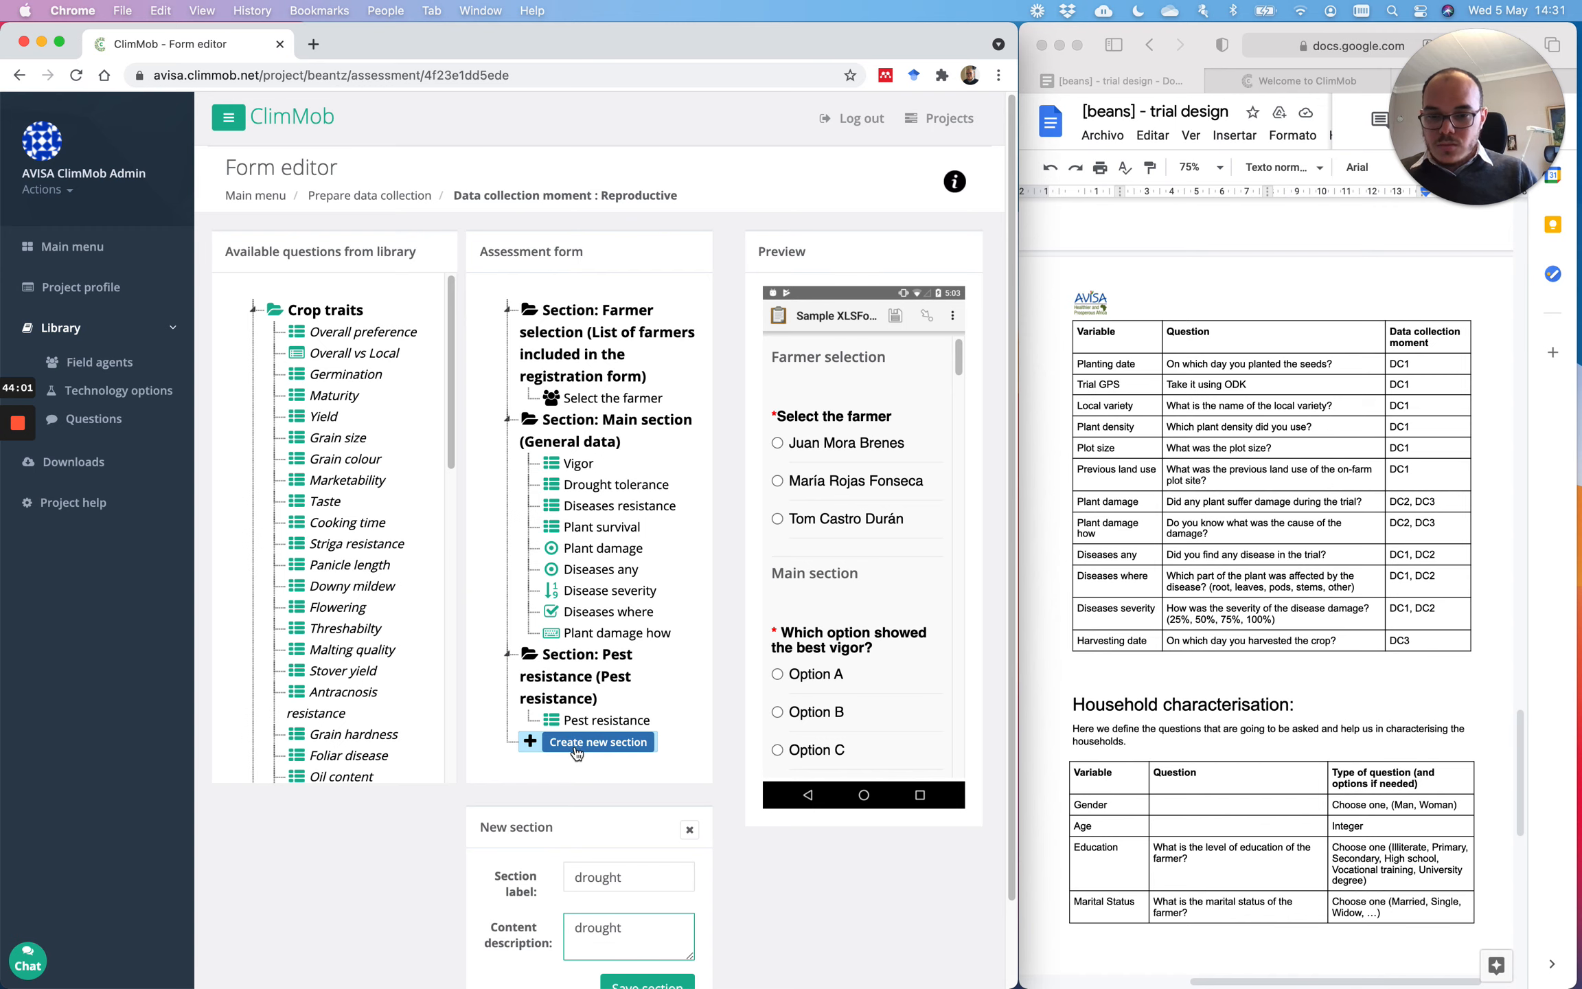
{"action": "scroll", "coordinate": [665, 904], "scroll_direction": "down", "scroll_amount": 3}
{"action": "left_click", "coordinate": [665, 904]}
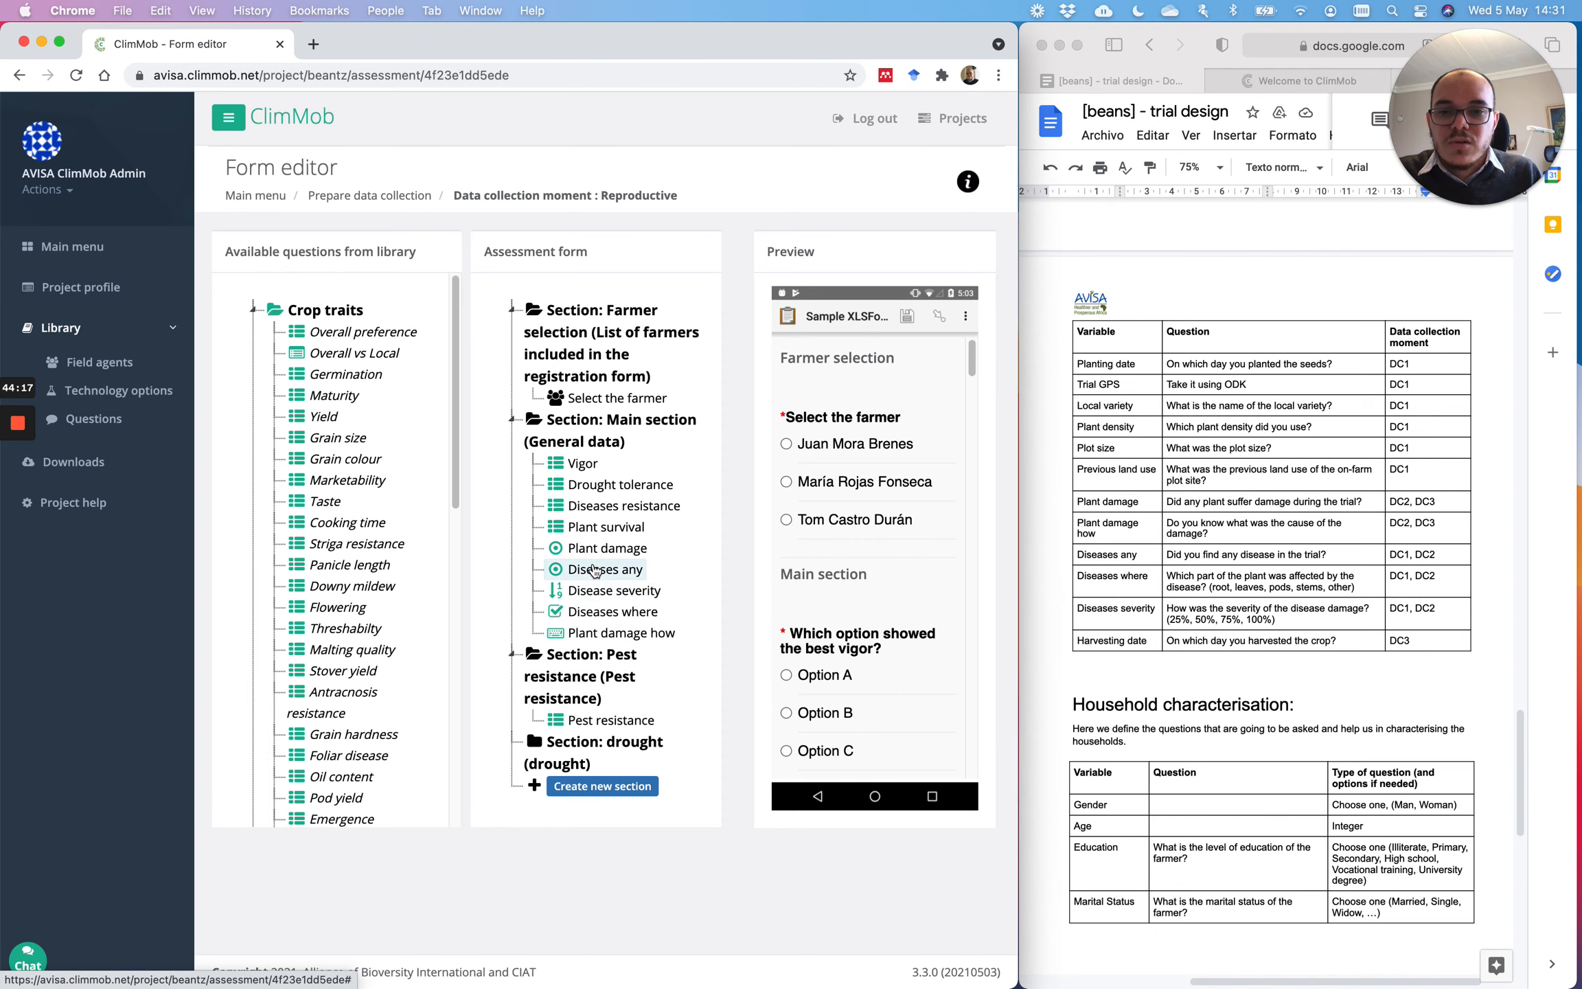
{"action": "left_click_drag", "start_coordinate": [601, 484], "coordinate": [605, 756]}
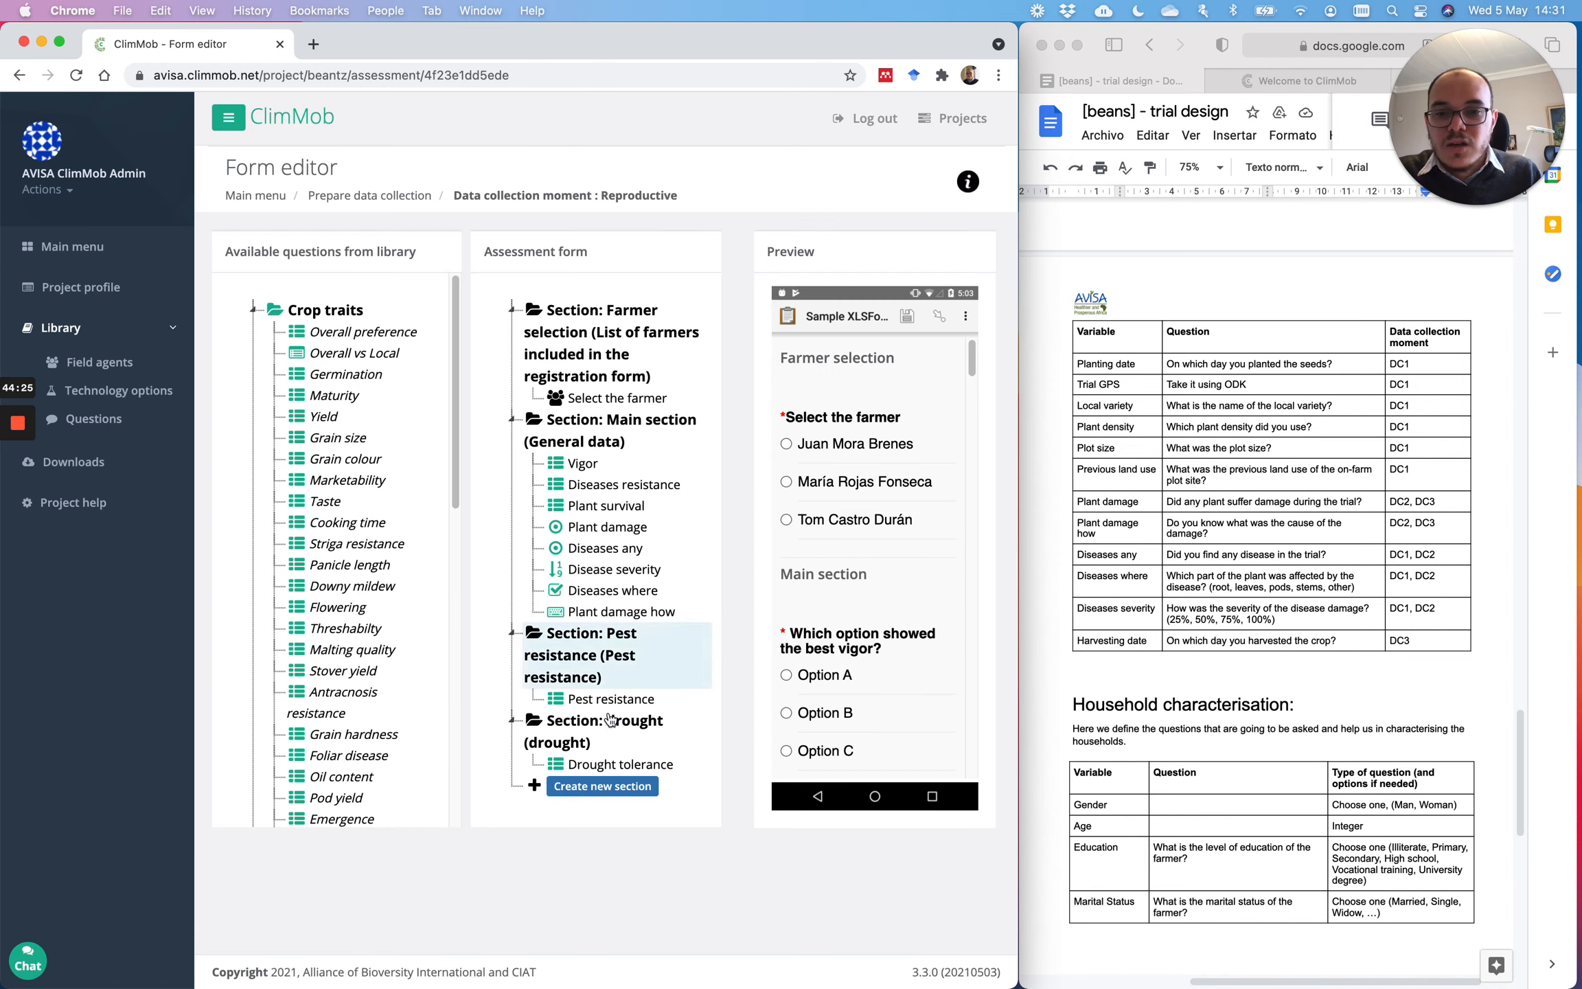
Step: Start another new section, ready to label it 'Diseases'
{"action": "left_click", "coordinate": [603, 789]}
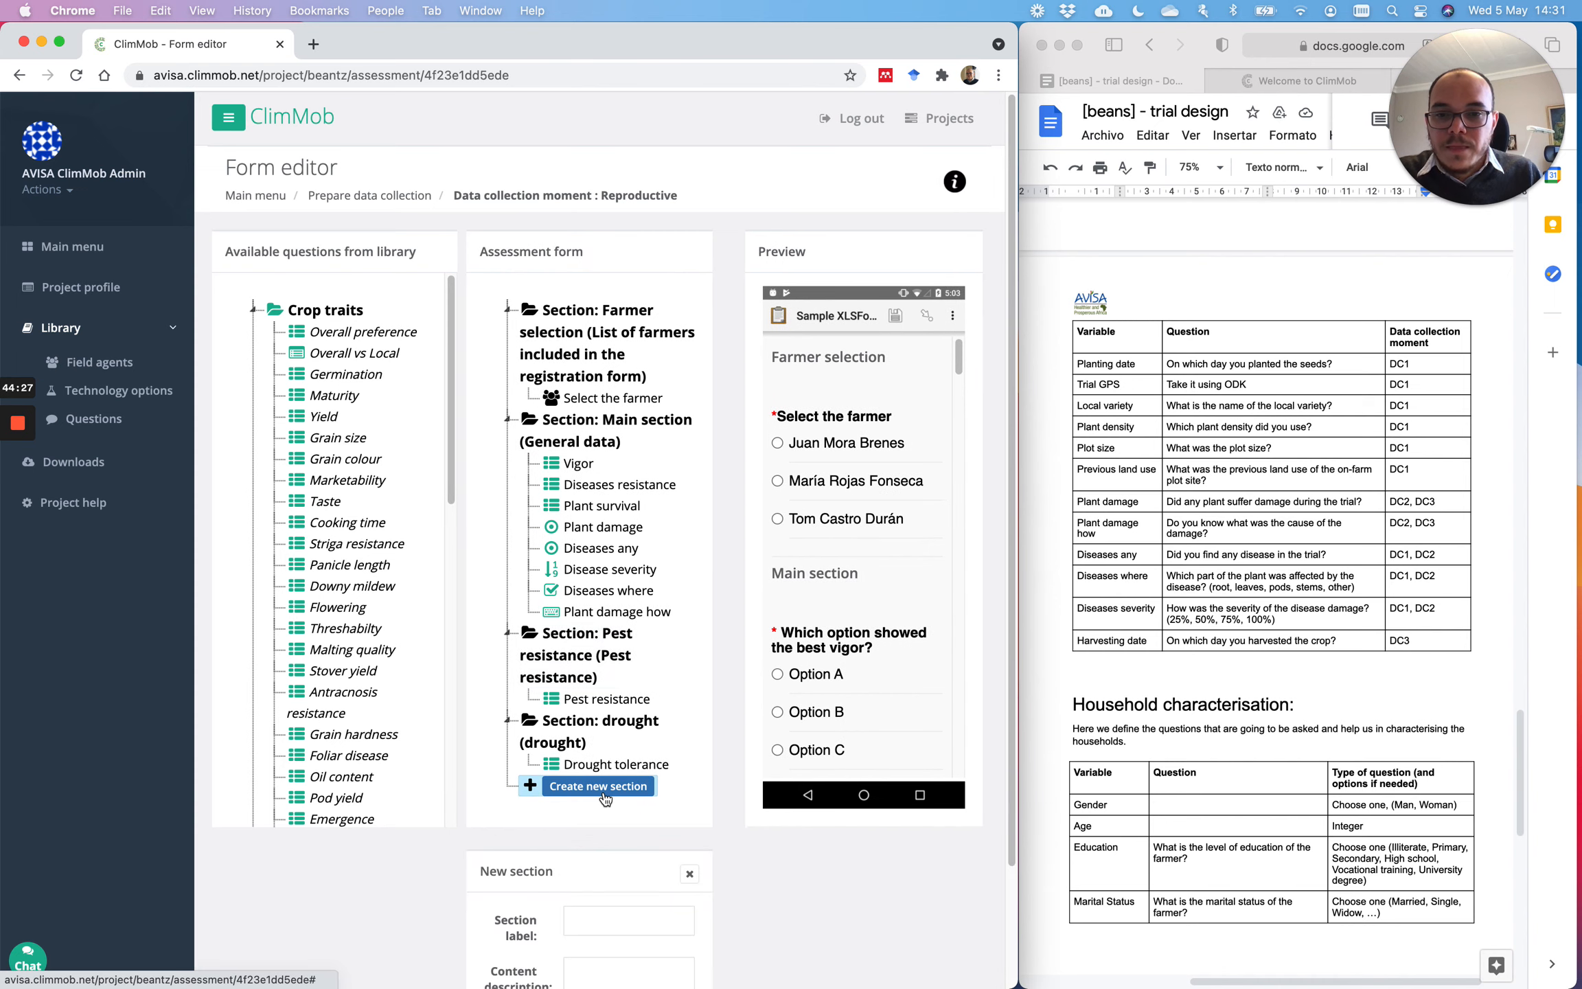
{"action": "scroll", "coordinate": [603, 790], "scroll_direction": "down", "scroll_amount": 2}
{"action": "left_click", "coordinate": [603, 781]}
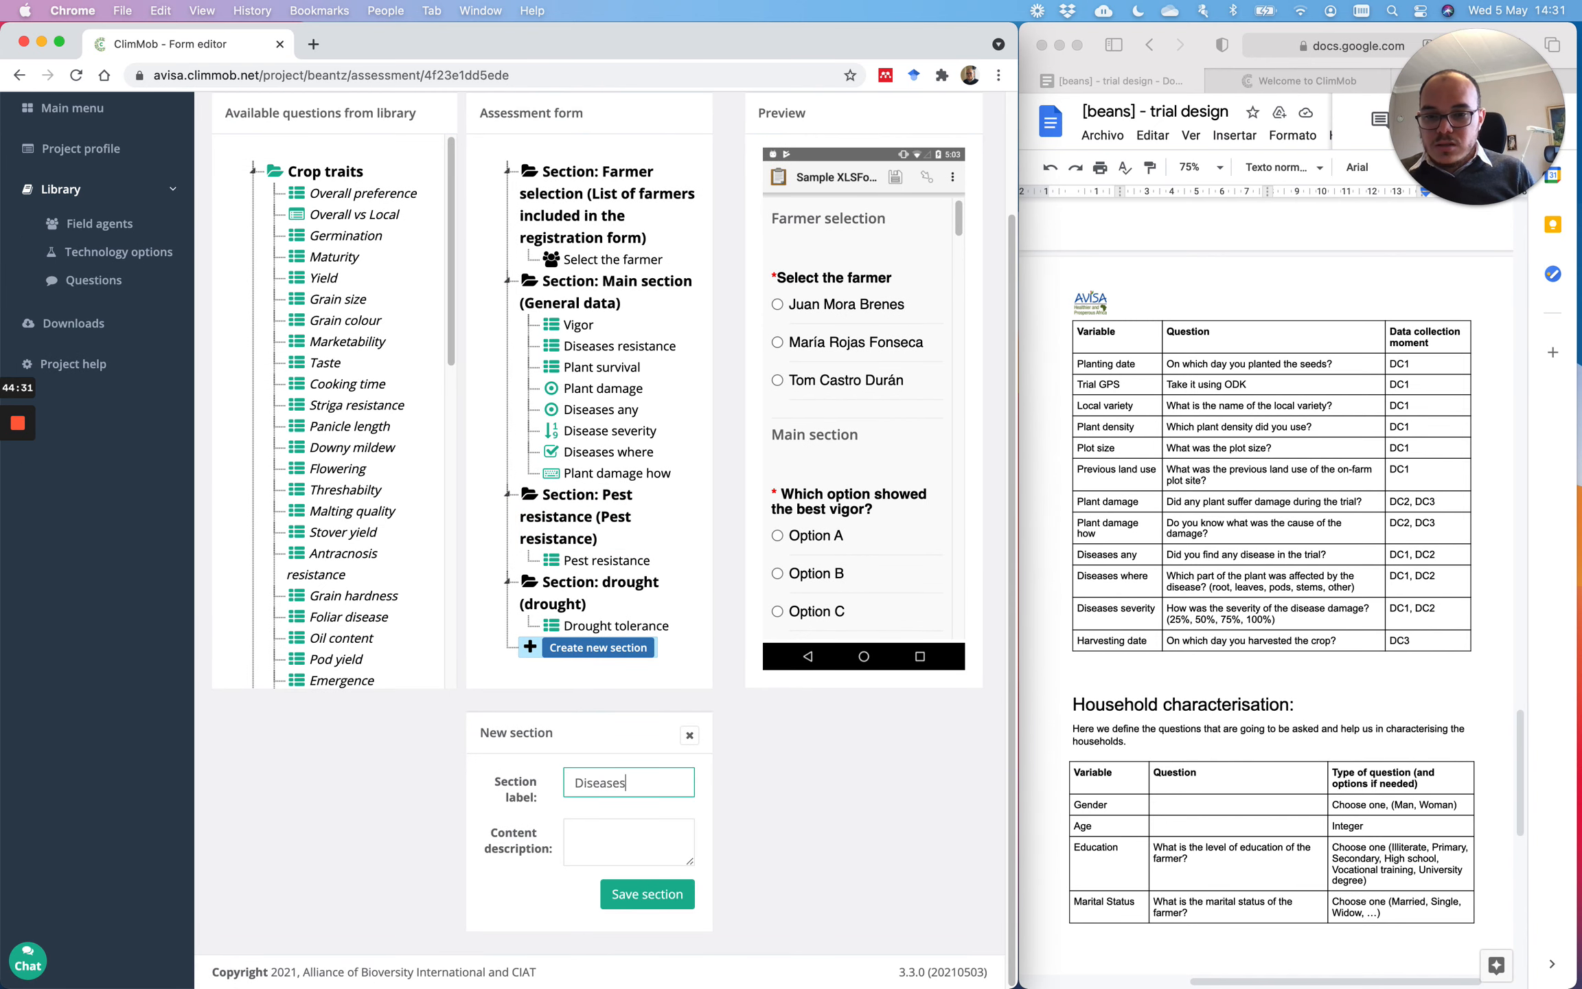
Step: Save the Diseases section and move Diseases resistance into it
{"action": "left_click", "coordinate": [662, 840]}
{"action": "type", "text": "diseases"}
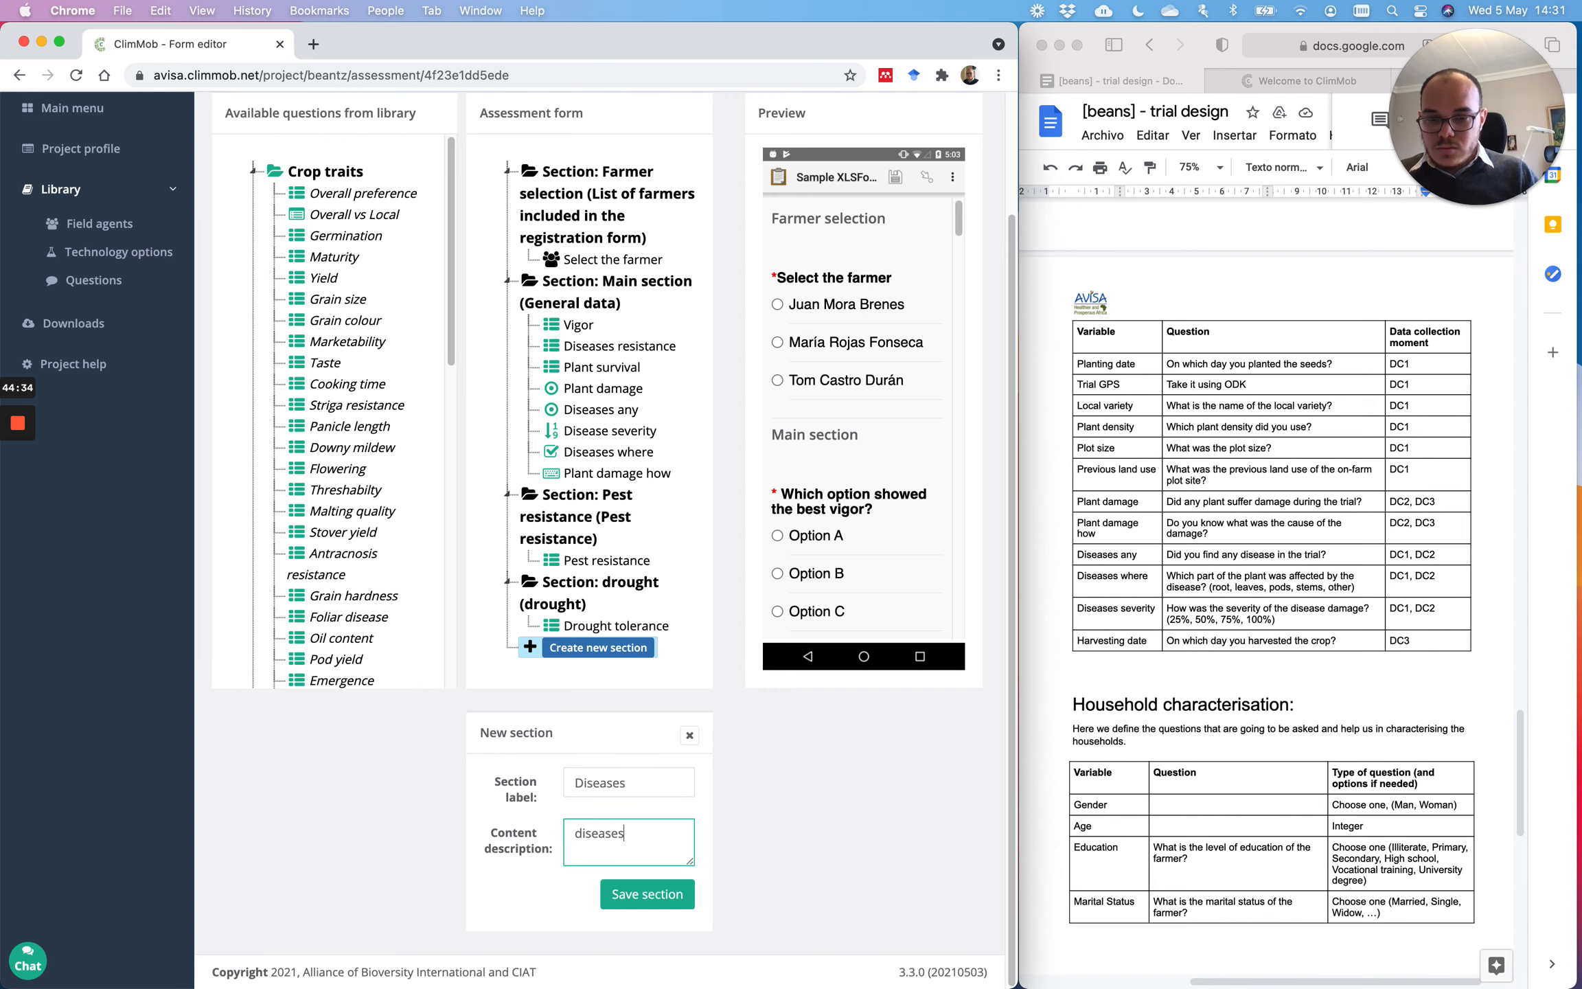
{"action": "left_click", "coordinate": [645, 893]}
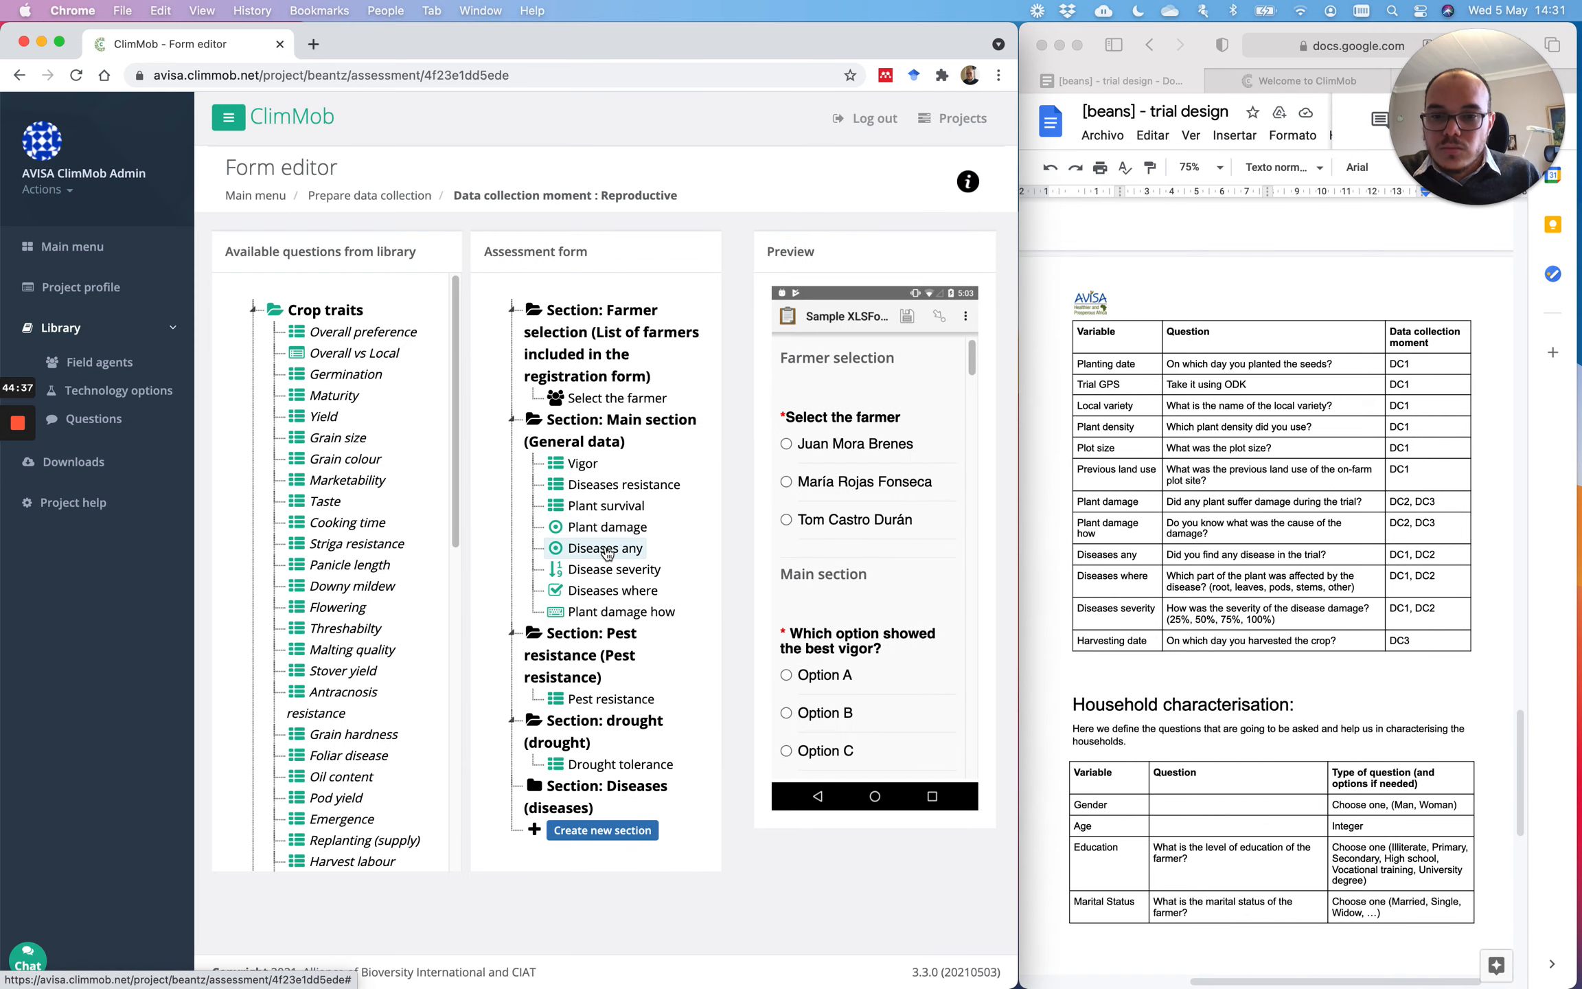
{"action": "mouse_move", "coordinate": [605, 548]}
{"action": "left_mouse_down"}
{"action": "mouse_move", "coordinate": [622, 765]}
{"action": "mouse_move", "coordinate": [628, 550]}
{"action": "left_mouse_up"}
{"action": "left_click_drag", "start_coordinate": [618, 484], "coordinate": [624, 778]}
Step: Create a 'diseases2' section, reusing the label as its description
{"action": "left_click", "coordinate": [610, 831]}
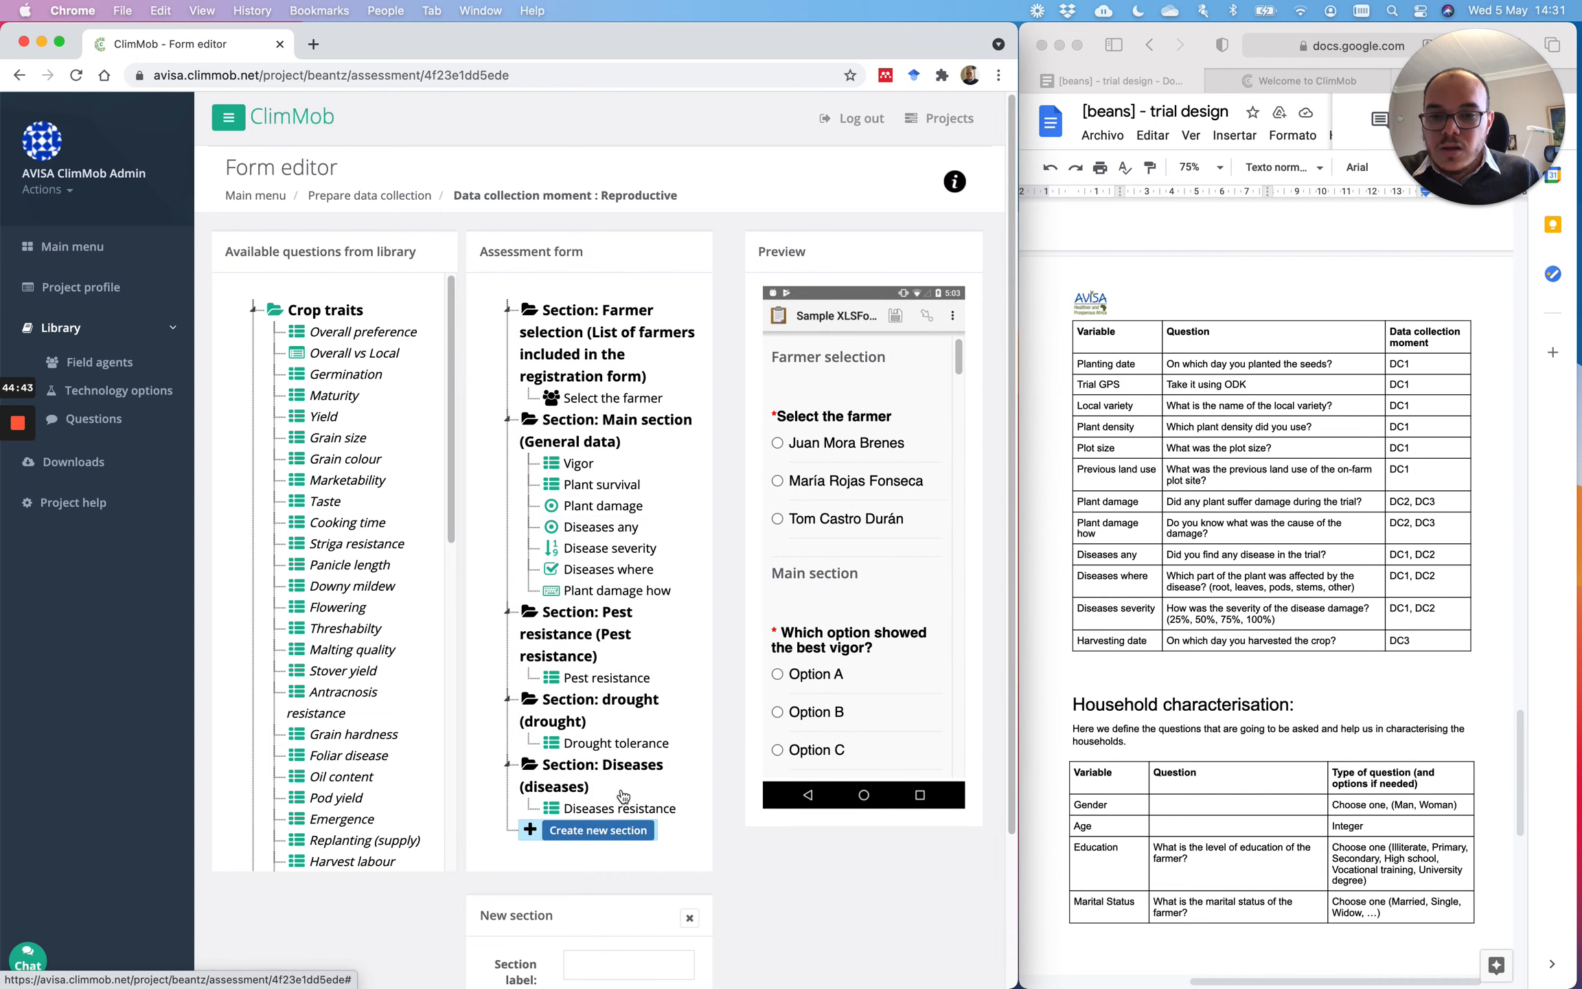
{"action": "scroll", "coordinate": [618, 810], "scroll_direction": "down", "scroll_amount": 3}
{"action": "left_click", "coordinate": [632, 788]}
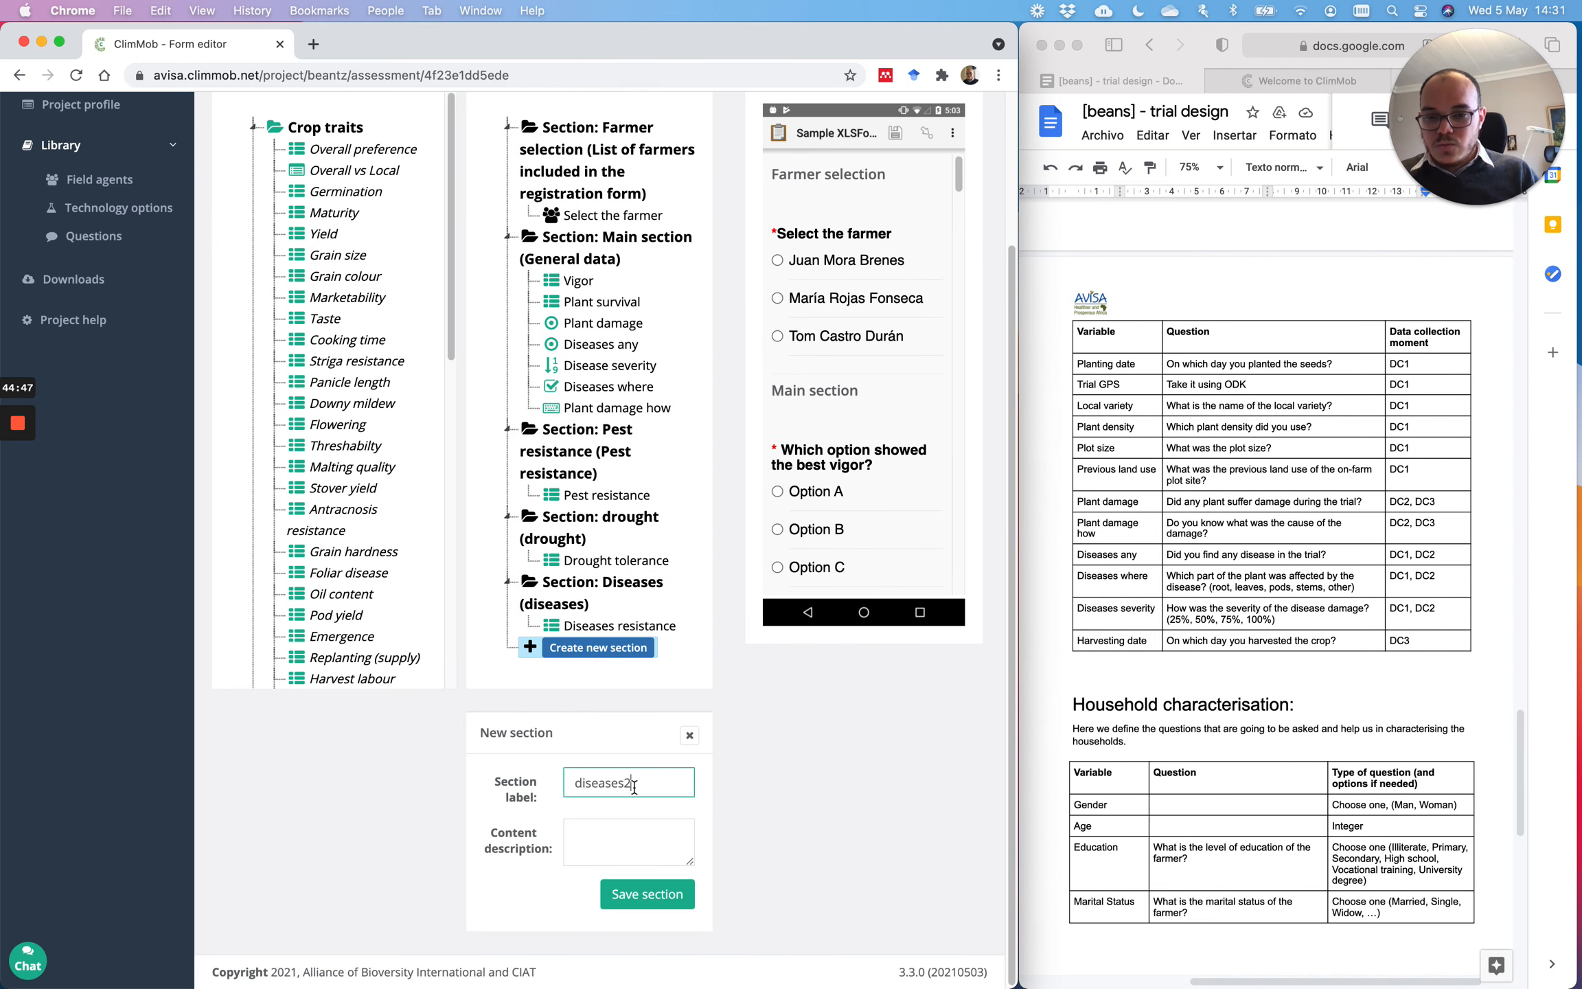
{"action": "left_click_drag", "start_coordinate": [639, 781], "coordinate": [542, 777]}
{"action": "key", "text": "super+c"}
{"action": "left_click", "coordinate": [628, 841]}
{"action": "key", "text": "super+v"}
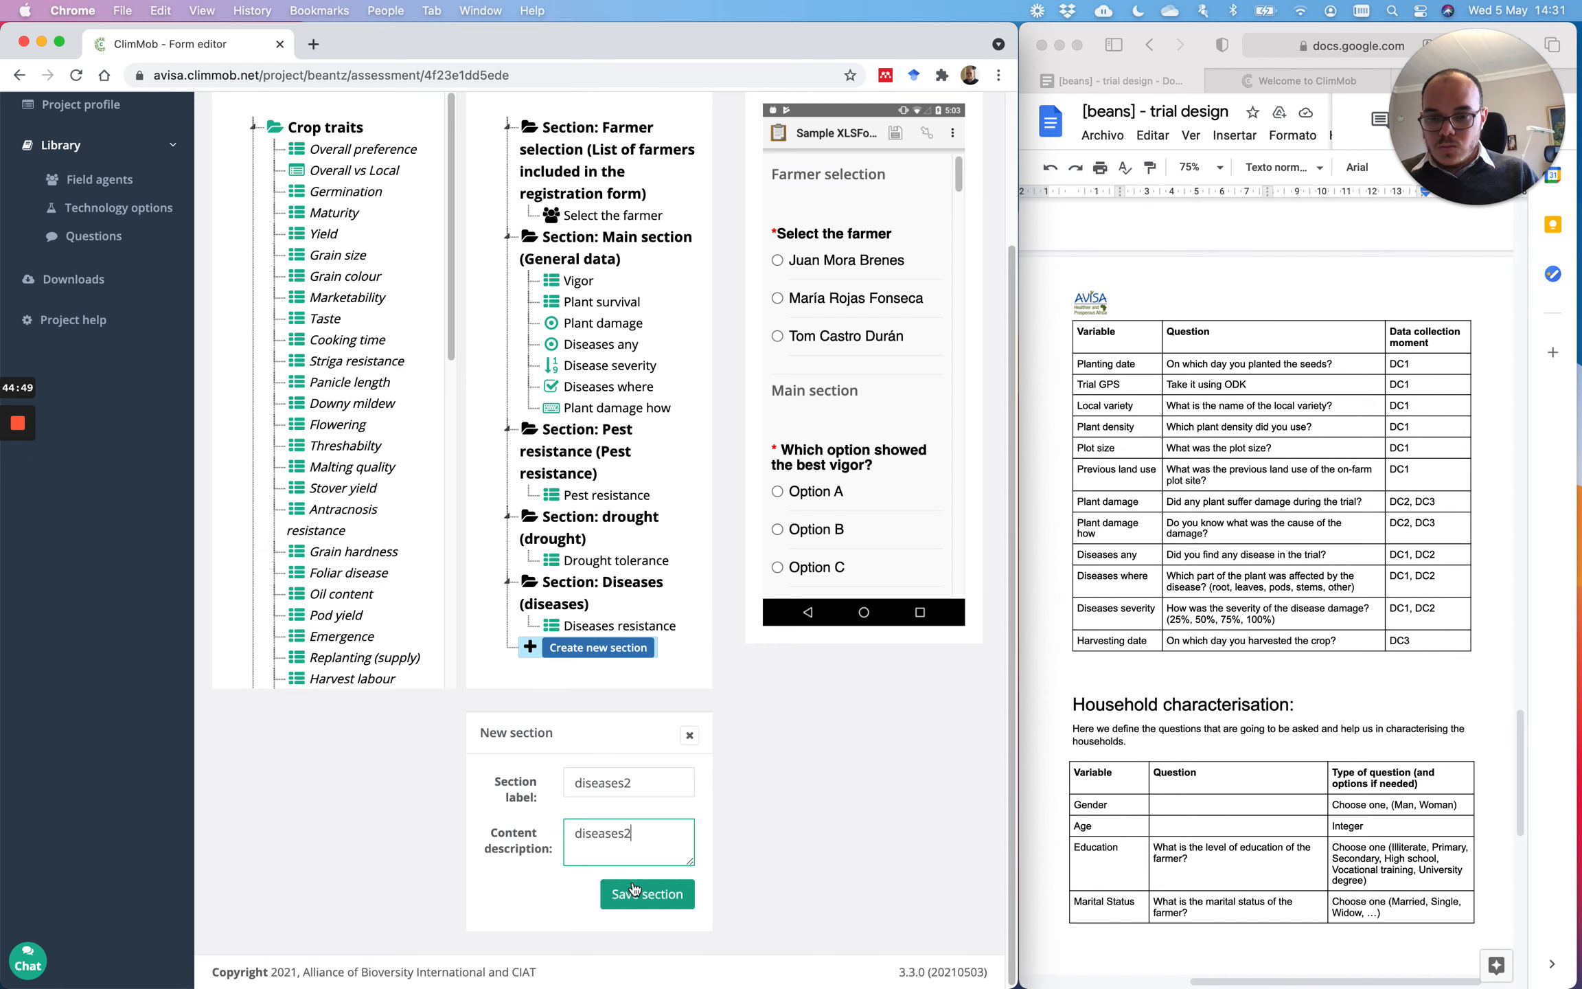
{"action": "left_click", "coordinate": [635, 893]}
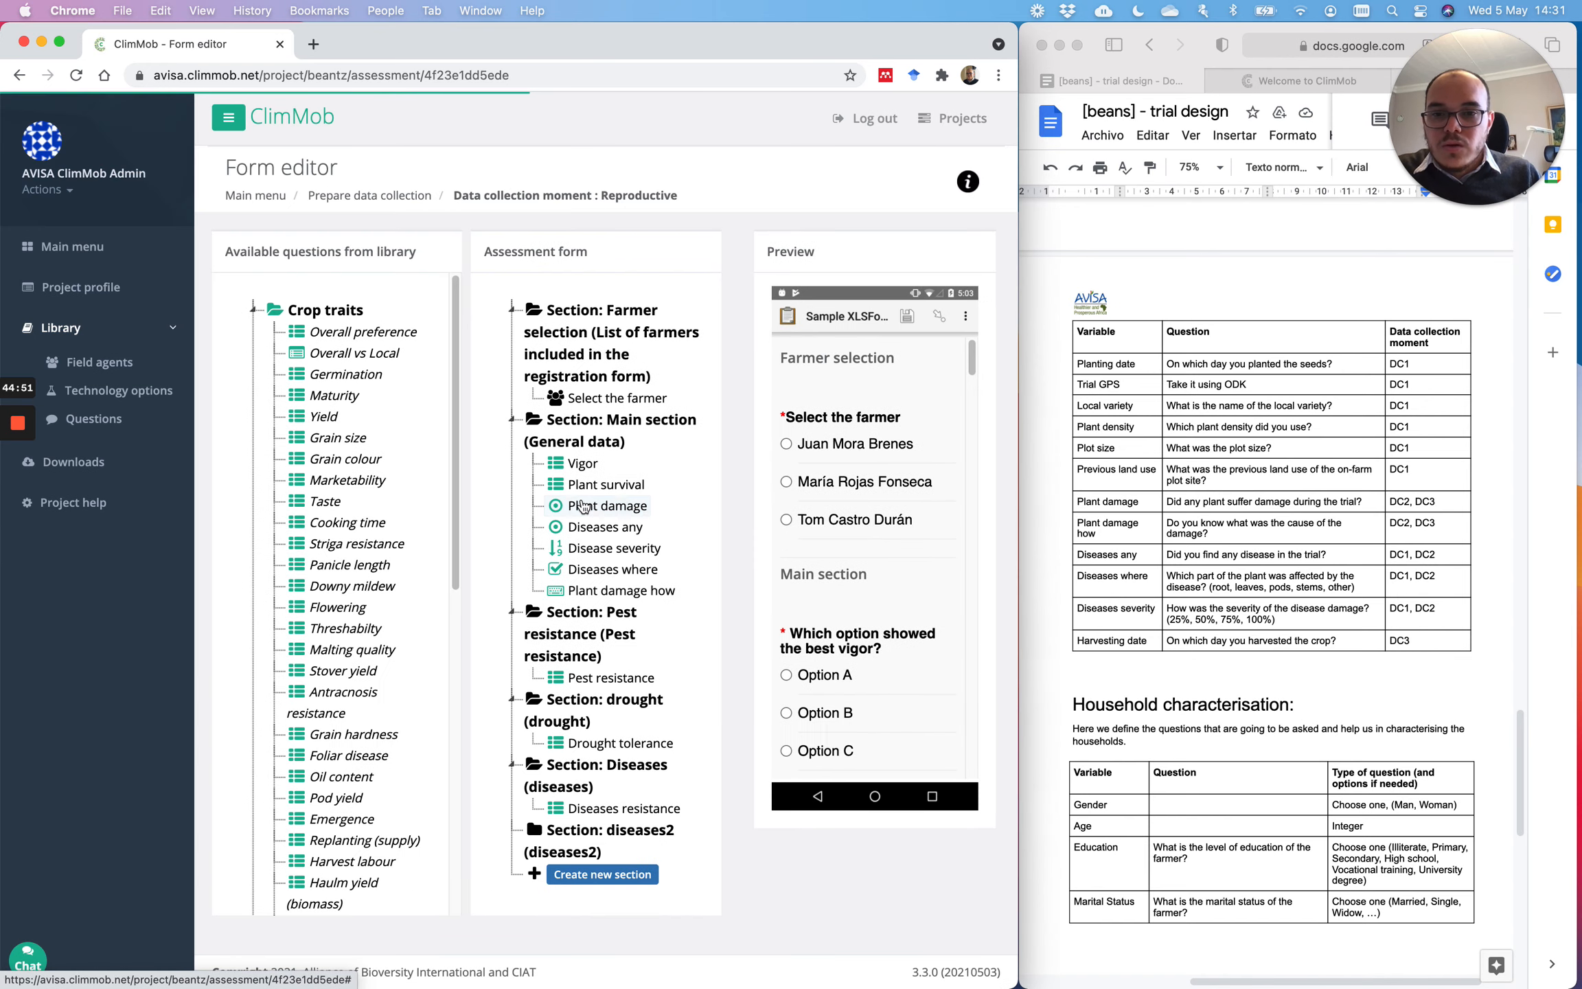
Step: Move Diseases any, Disease severity and Diseases where into the diseases2 section
{"action": "left_click_drag", "start_coordinate": [608, 526], "coordinate": [631, 825]}
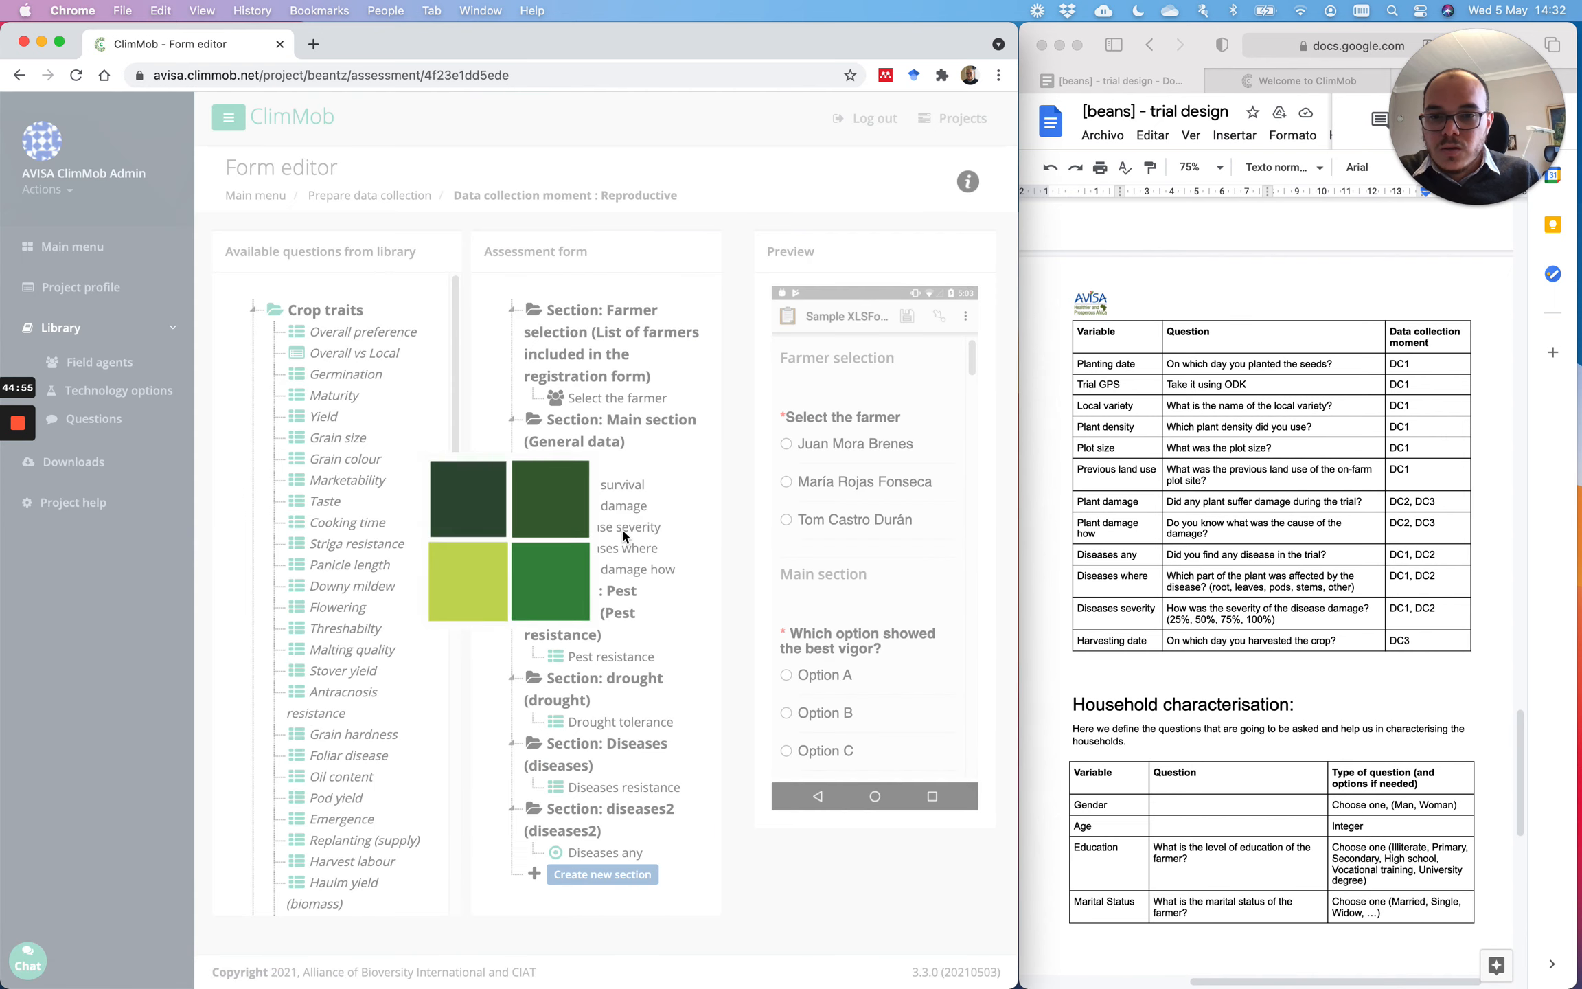
{"action": "left_click_drag", "start_coordinate": [622, 527], "coordinate": [635, 872]}
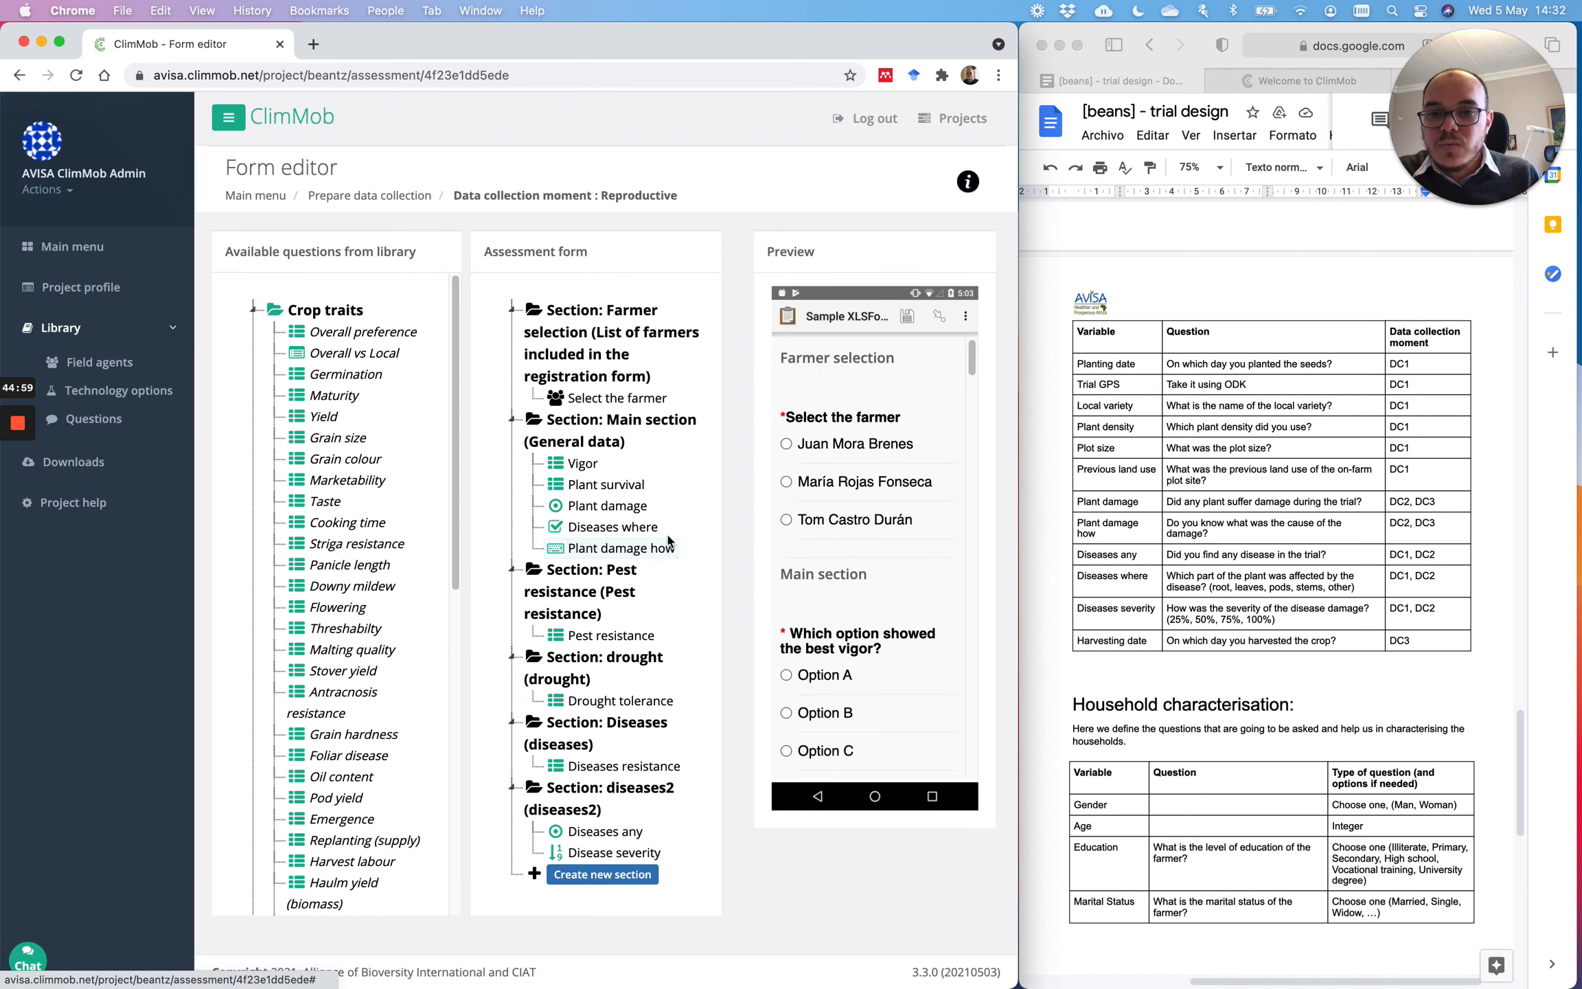
{"action": "left_click_drag", "start_coordinate": [639, 529], "coordinate": [645, 852]}
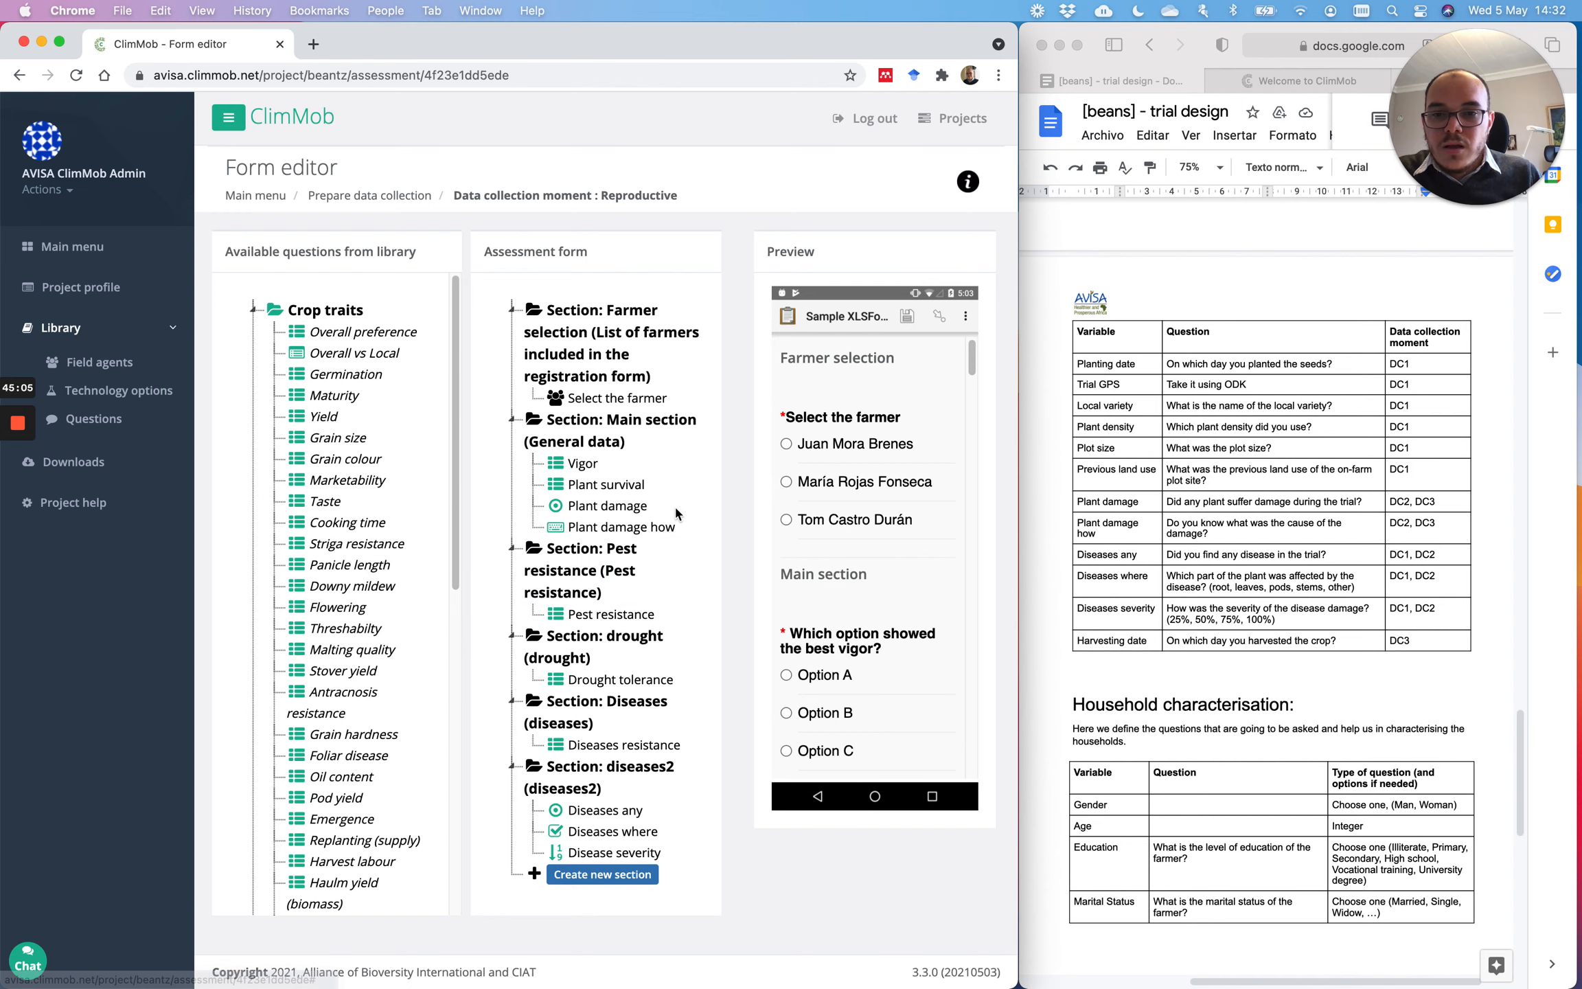
Step: Create a 'damage' section with a damage description
{"action": "left_click", "coordinate": [604, 874]}
{"action": "left_click", "coordinate": [578, 782]}
{"action": "type", "text": "damage"}
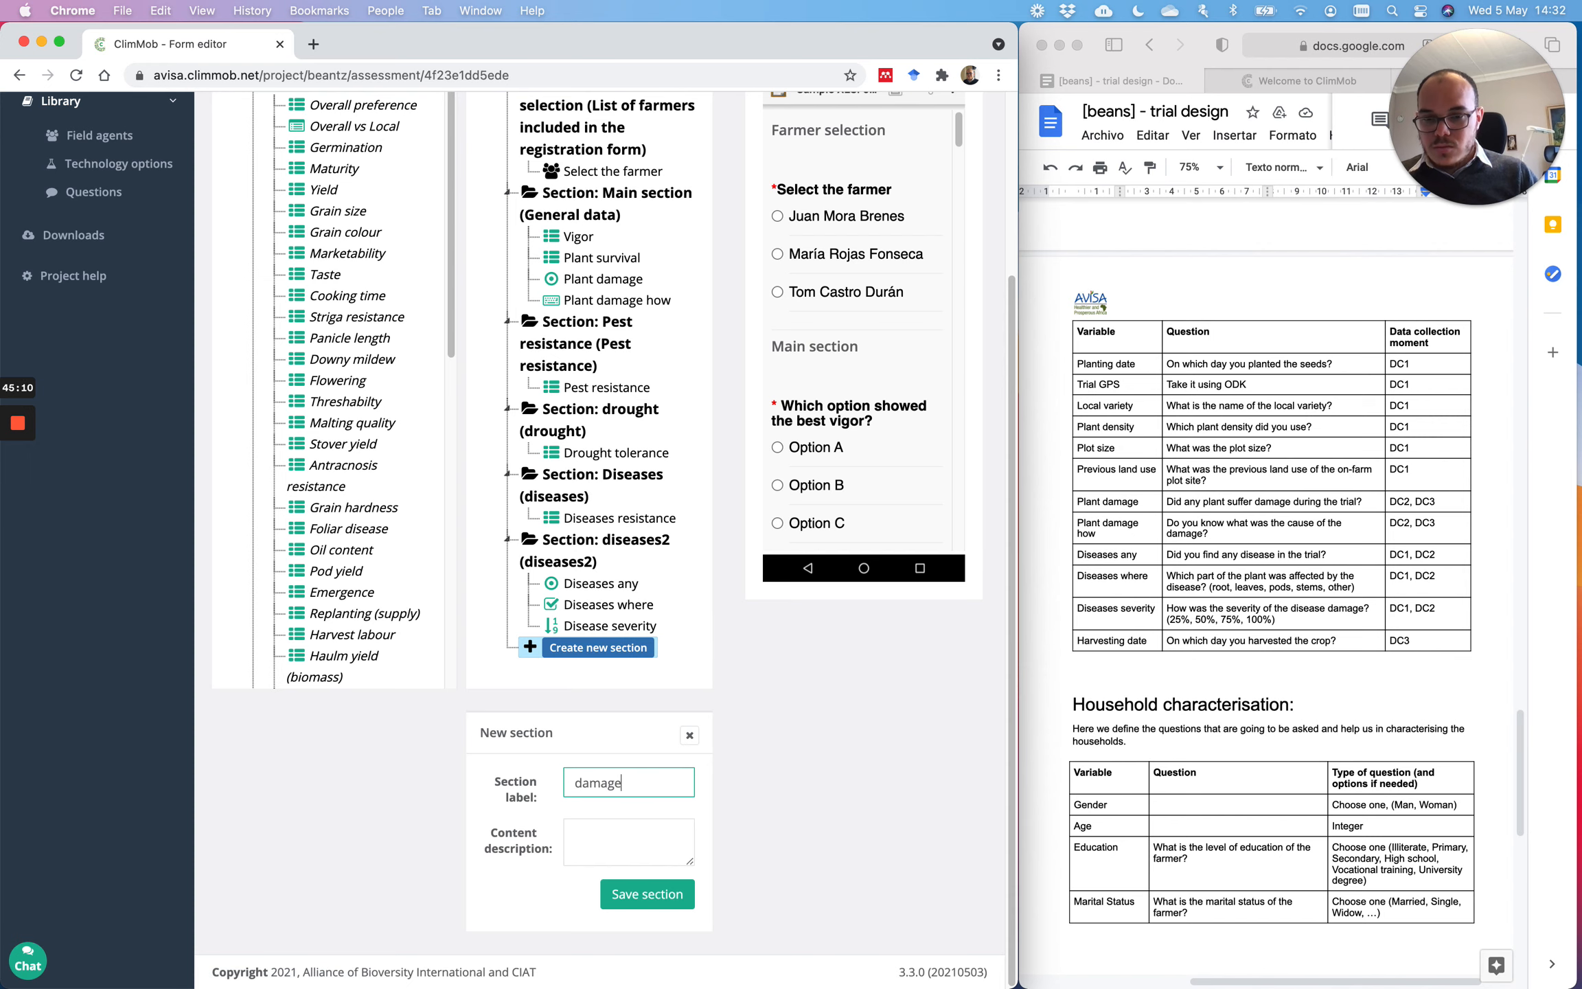
{"action": "left_click", "coordinate": [587, 828]}
{"action": "type", "text": "damage"}
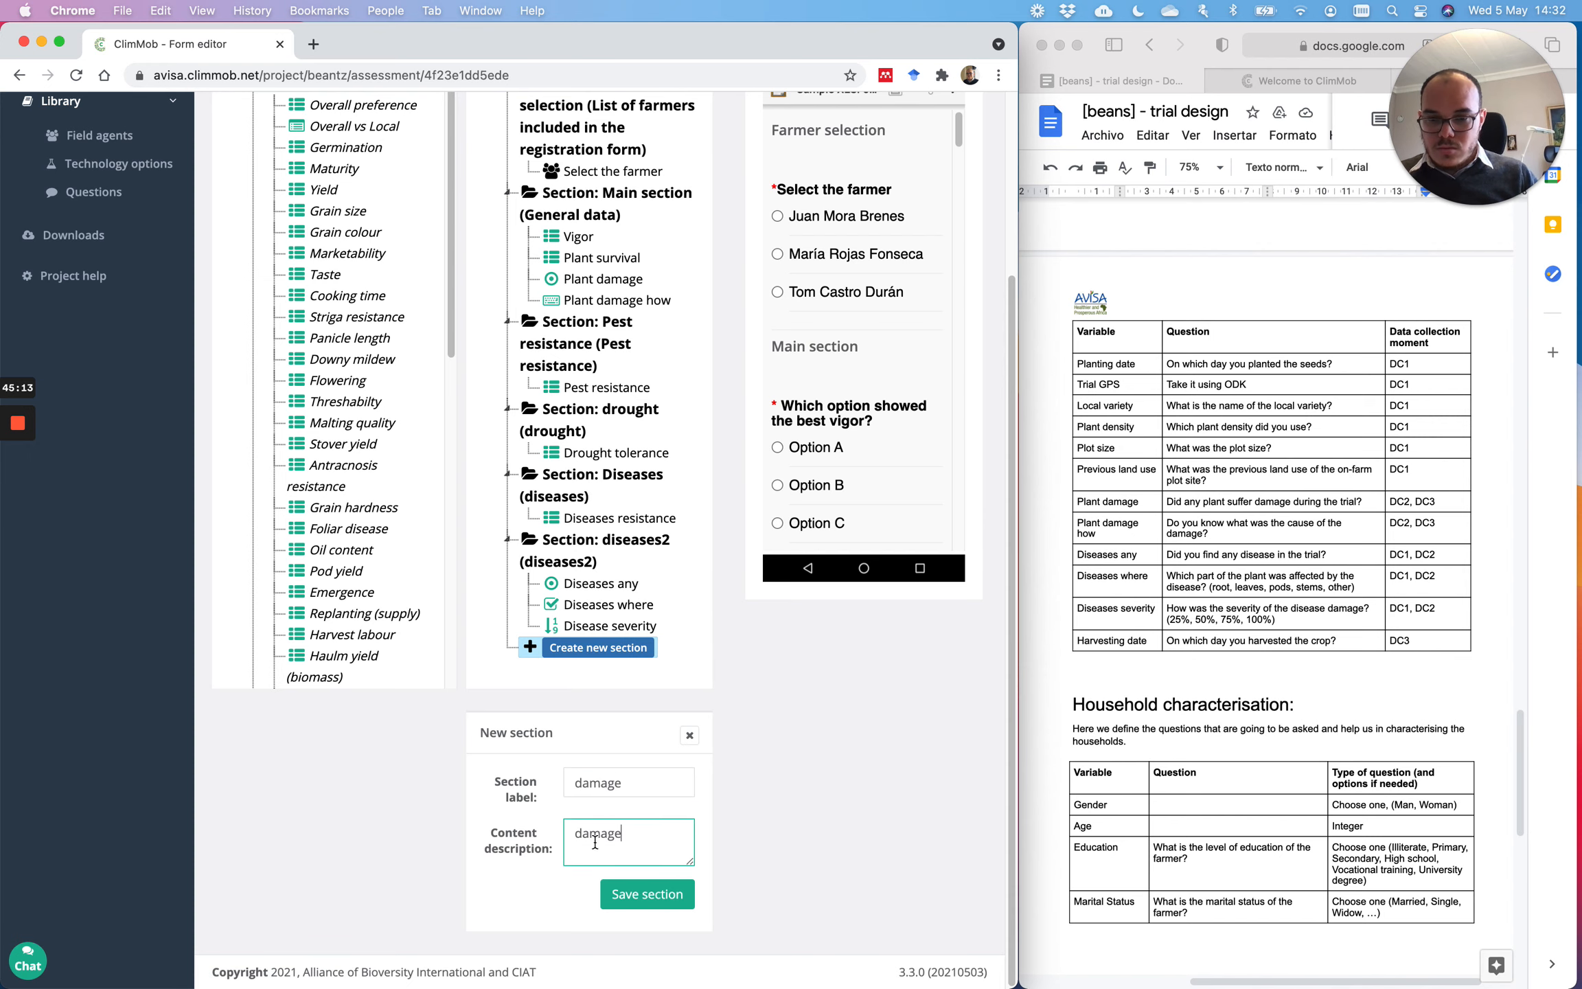
{"action": "left_click", "coordinate": [647, 893]}
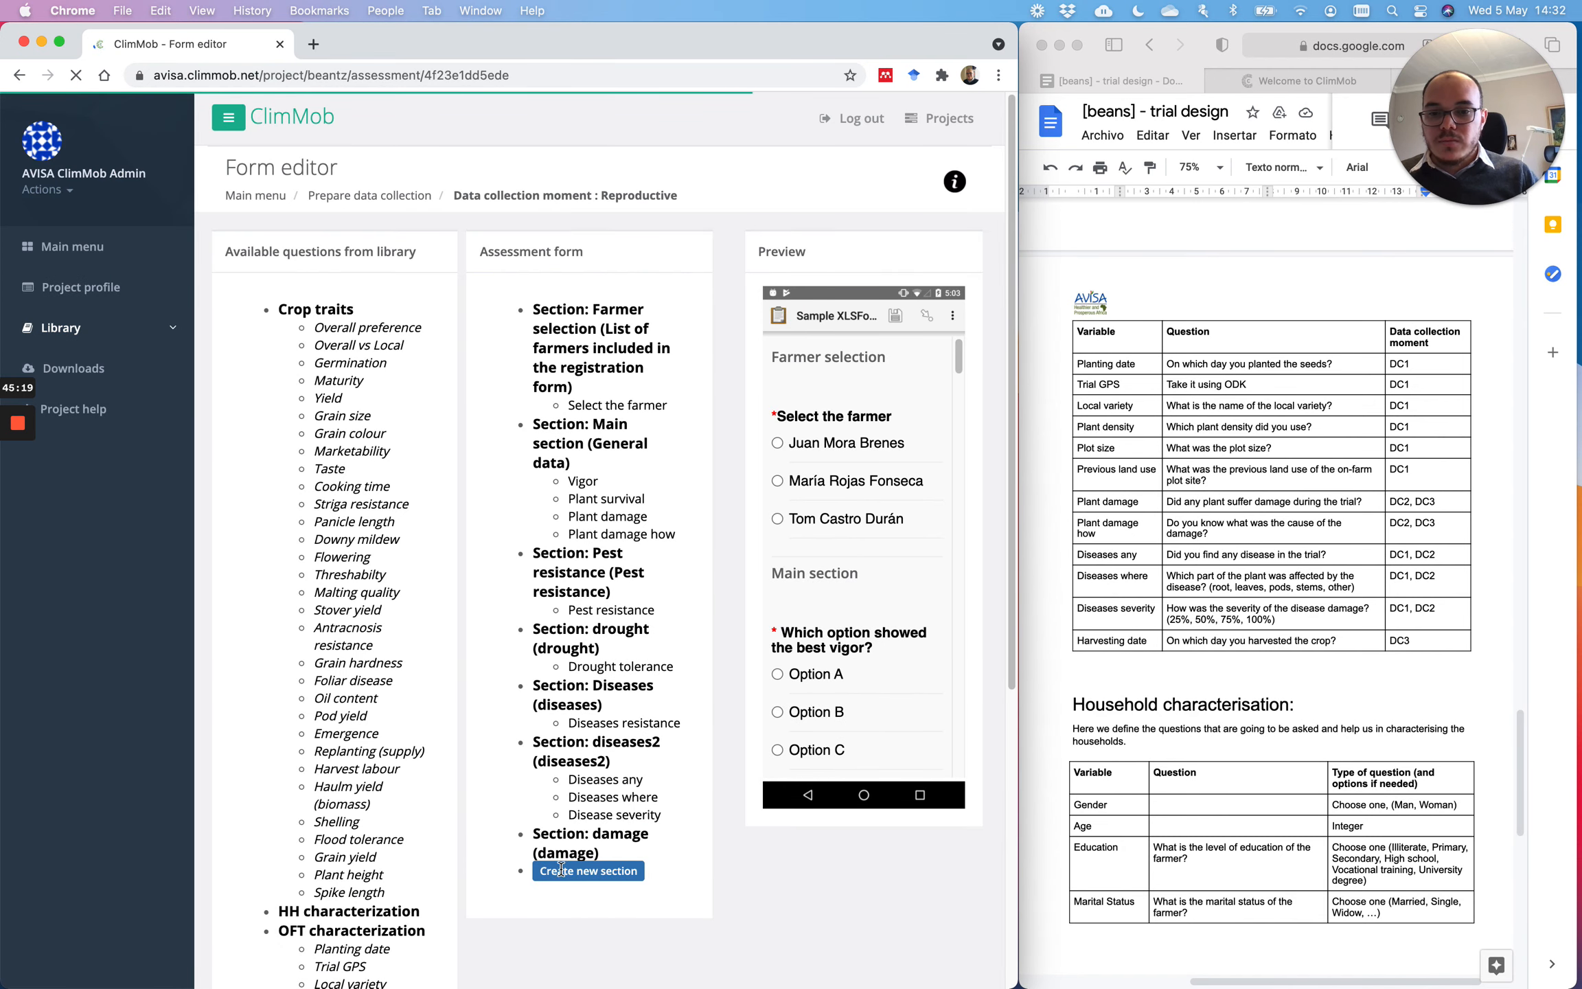
Step: Create a 'survival' section with a survival description
{"action": "left_click", "coordinate": [596, 917]}
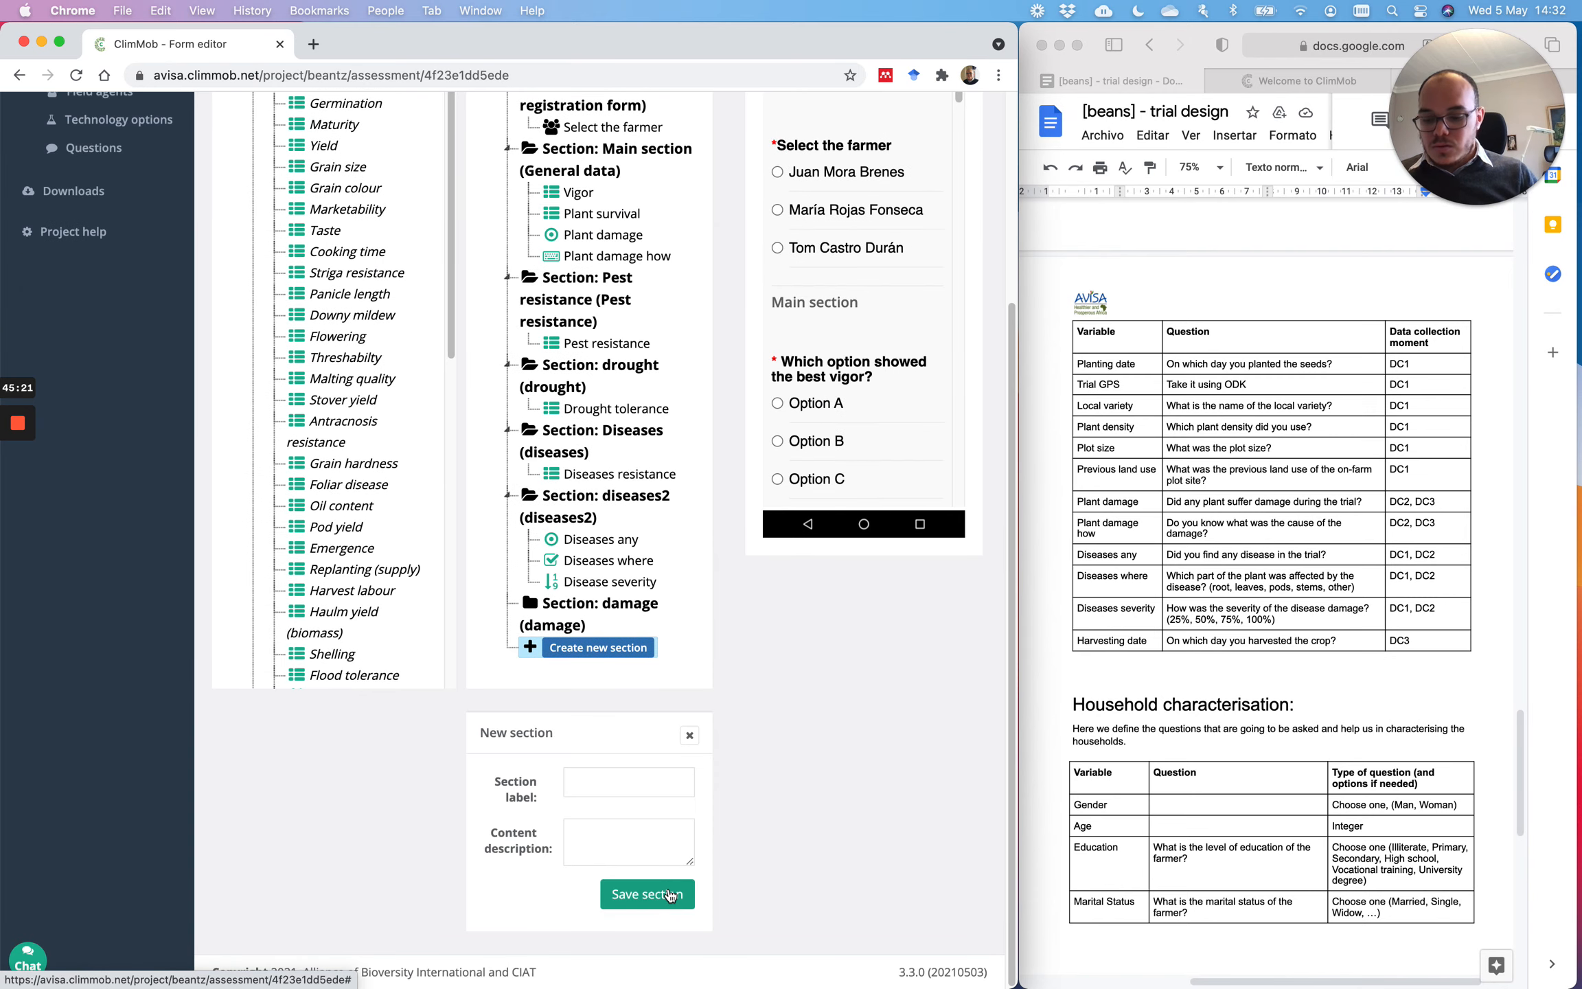
{"action": "scroll", "coordinate": [669, 889], "scroll_direction": "up", "scroll_amount": 1}
{"action": "left_click", "coordinate": [616, 849]}
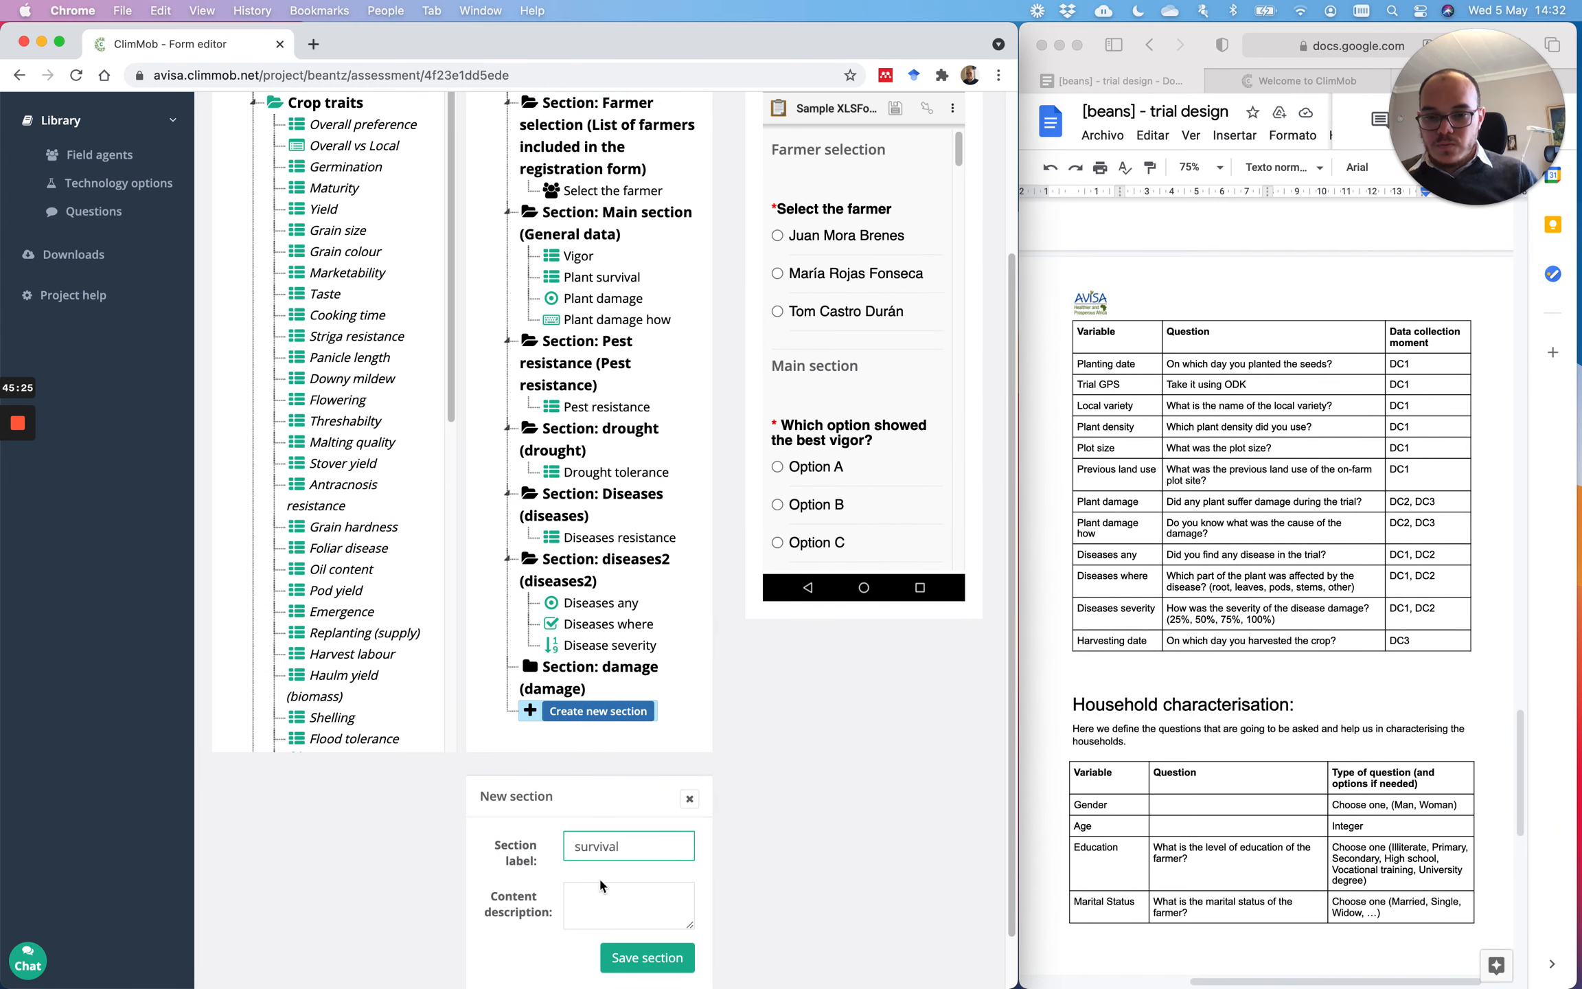
{"action": "left_click", "coordinate": [600, 905]}
{"action": "type", "text": "survival"}
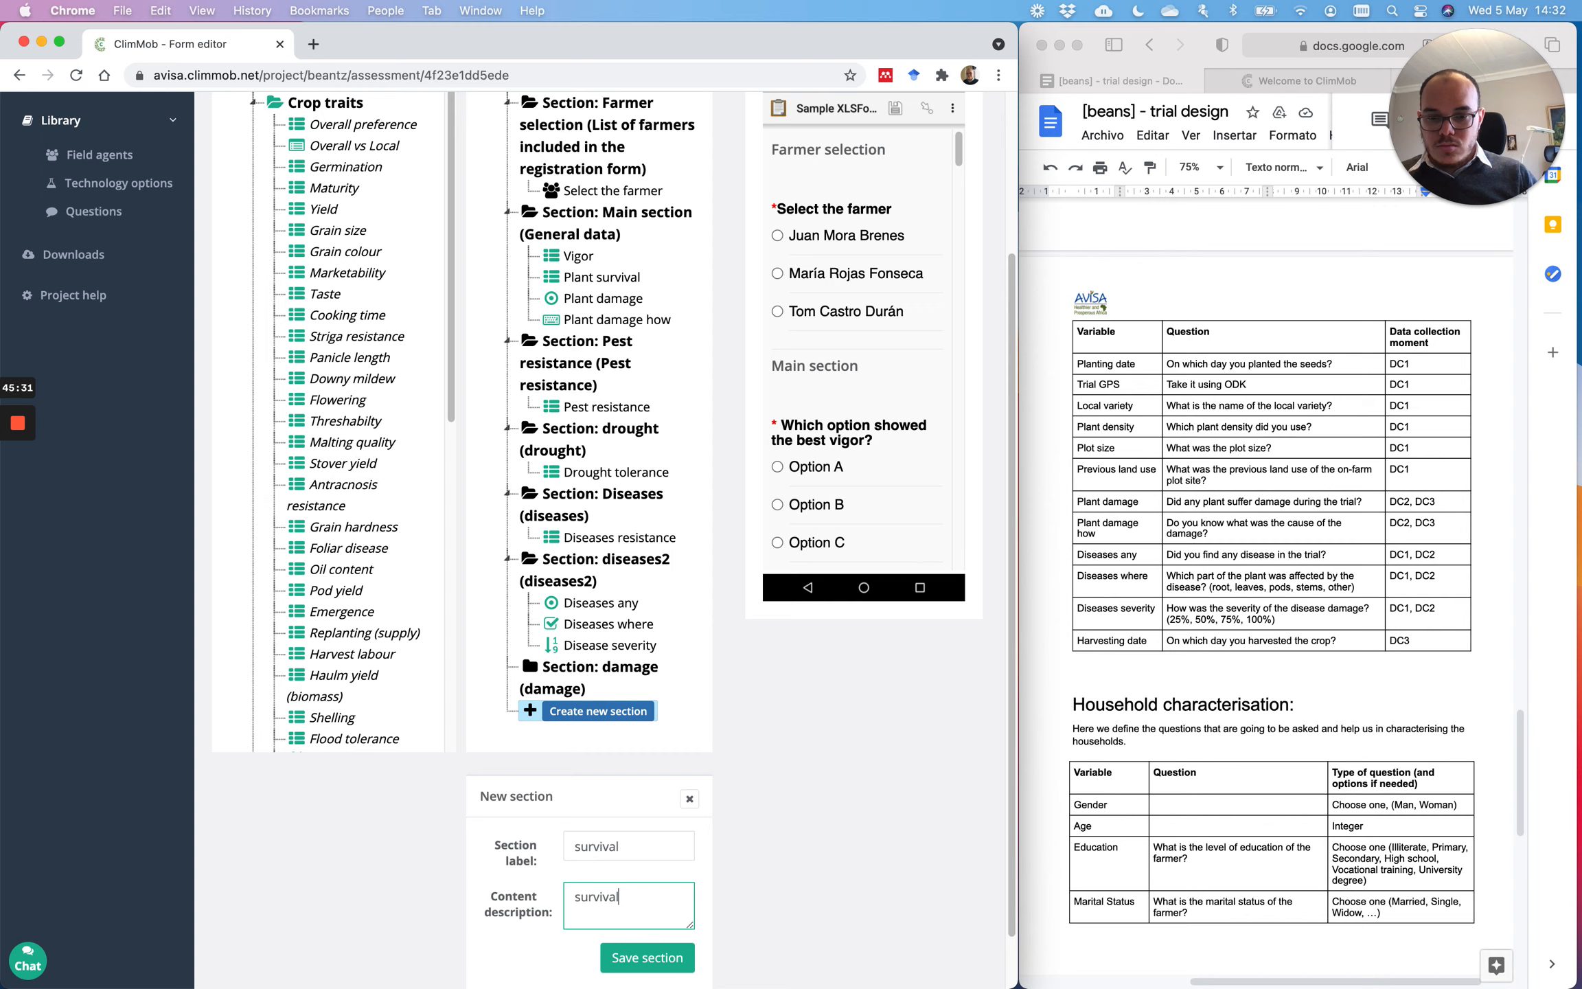
{"action": "left_click", "coordinate": [683, 956]}
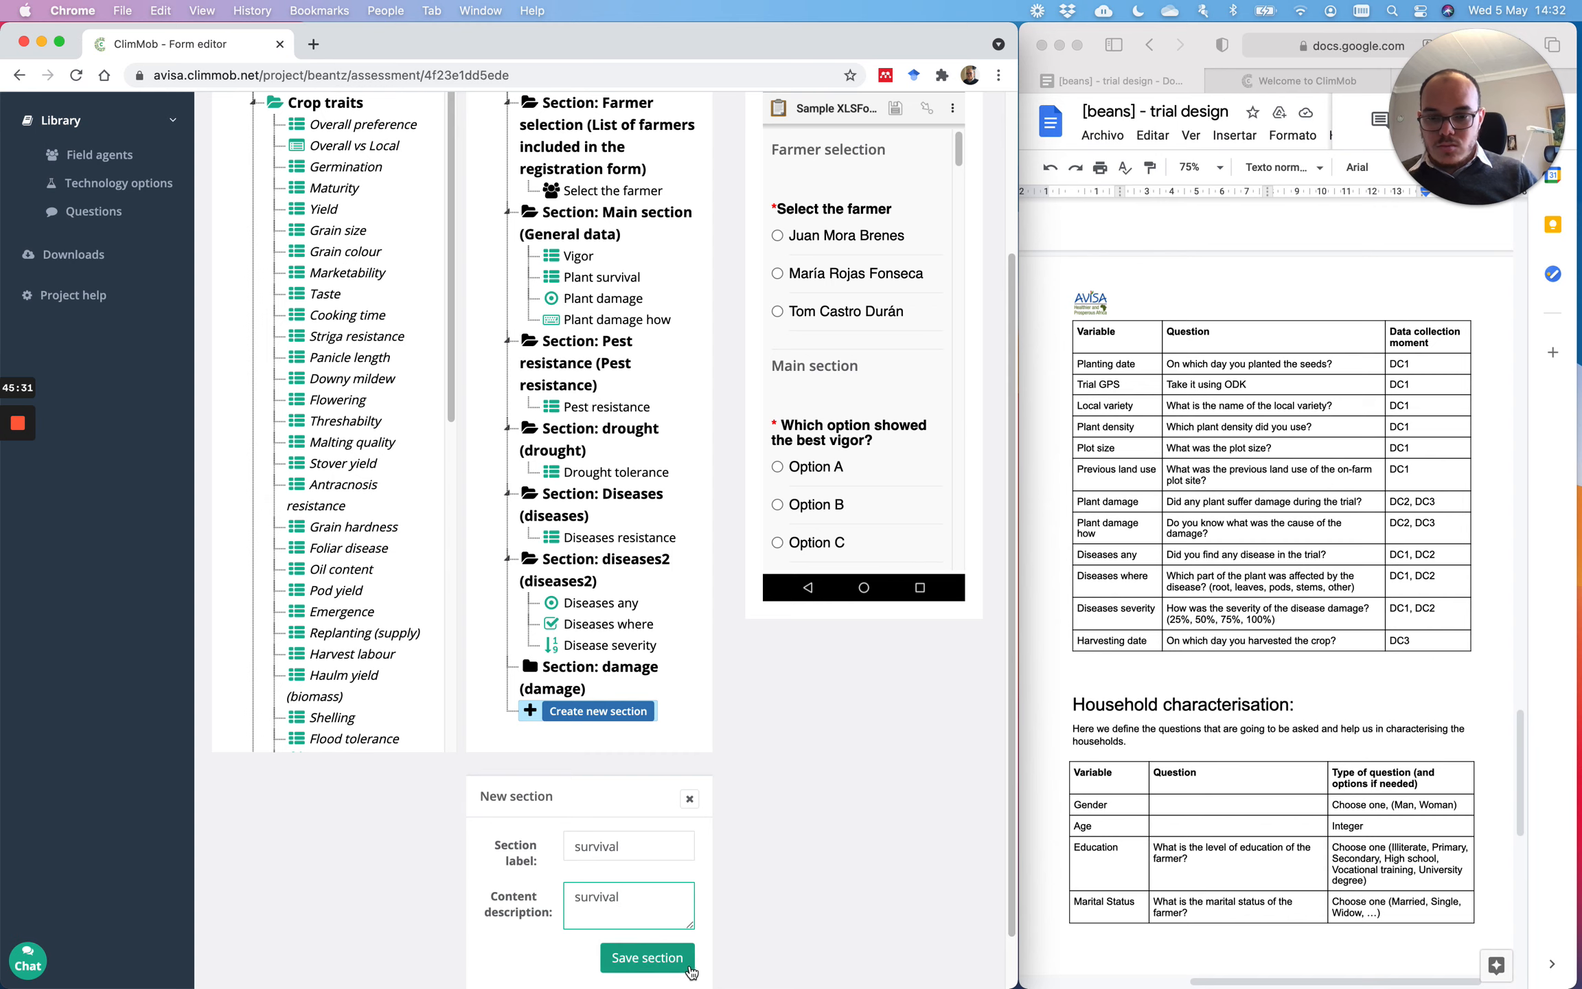
Step: Move Plant damage and Plant damage how into damage, and Plant survival into survival
{"action": "scroll", "coordinate": [668, 550], "scroll_direction": "down", "scroll_amount": 2}
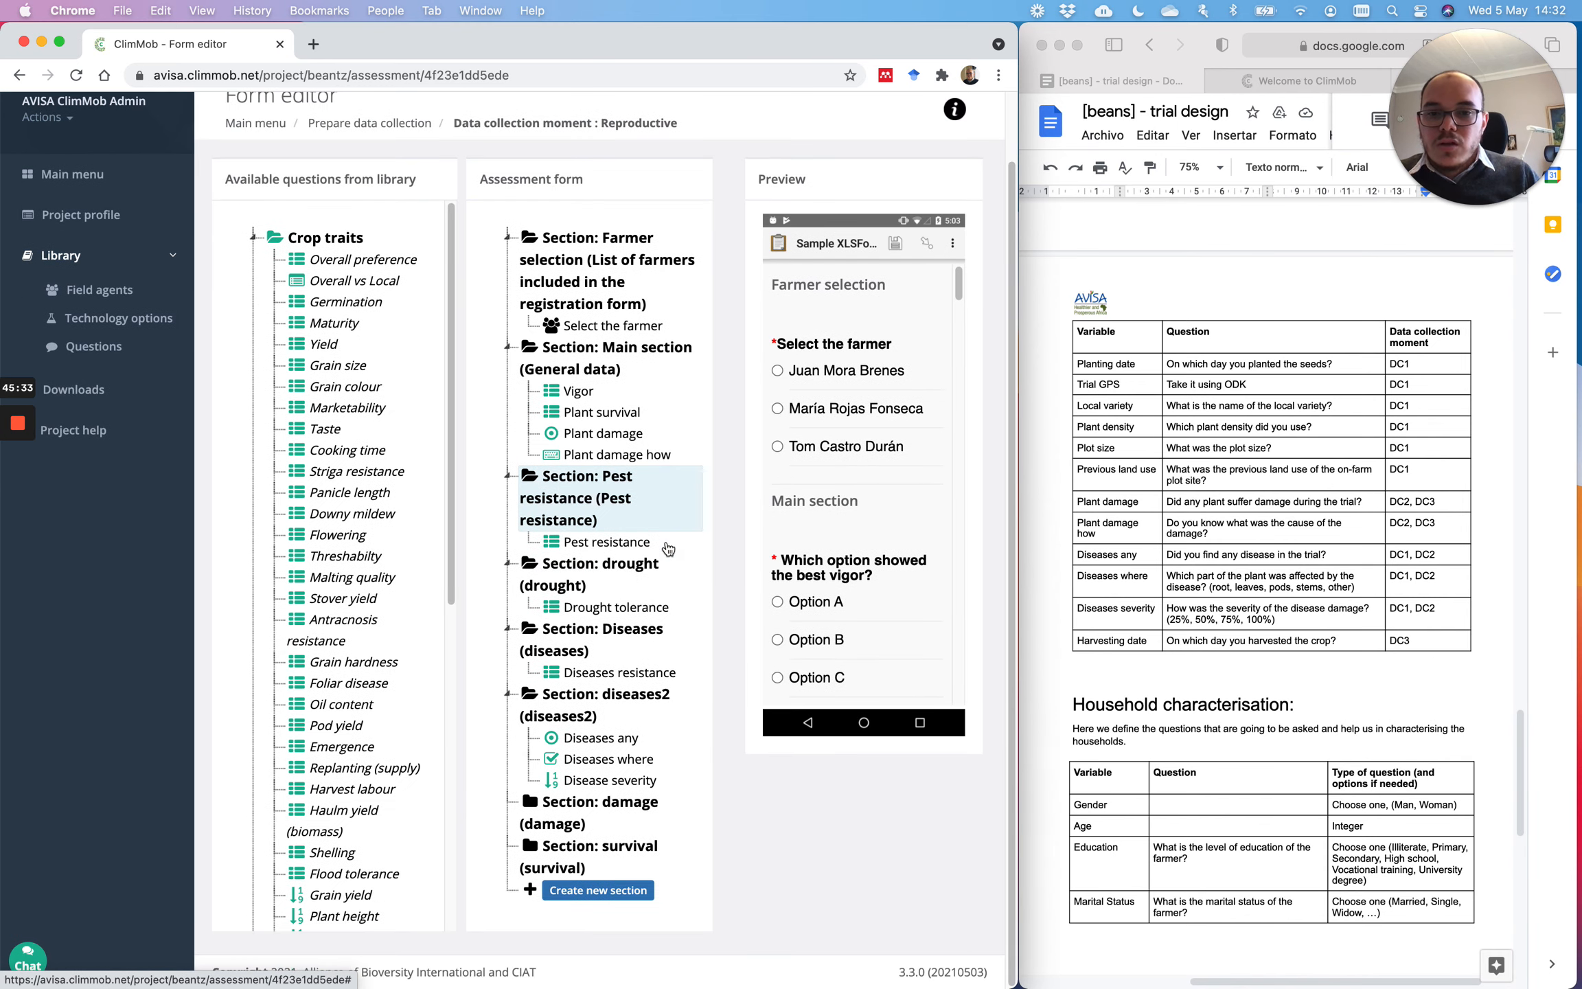
{"action": "left_click_drag", "start_coordinate": [602, 442], "coordinate": [604, 824]}
{"action": "left_click_drag", "start_coordinate": [602, 434], "coordinate": [609, 848]}
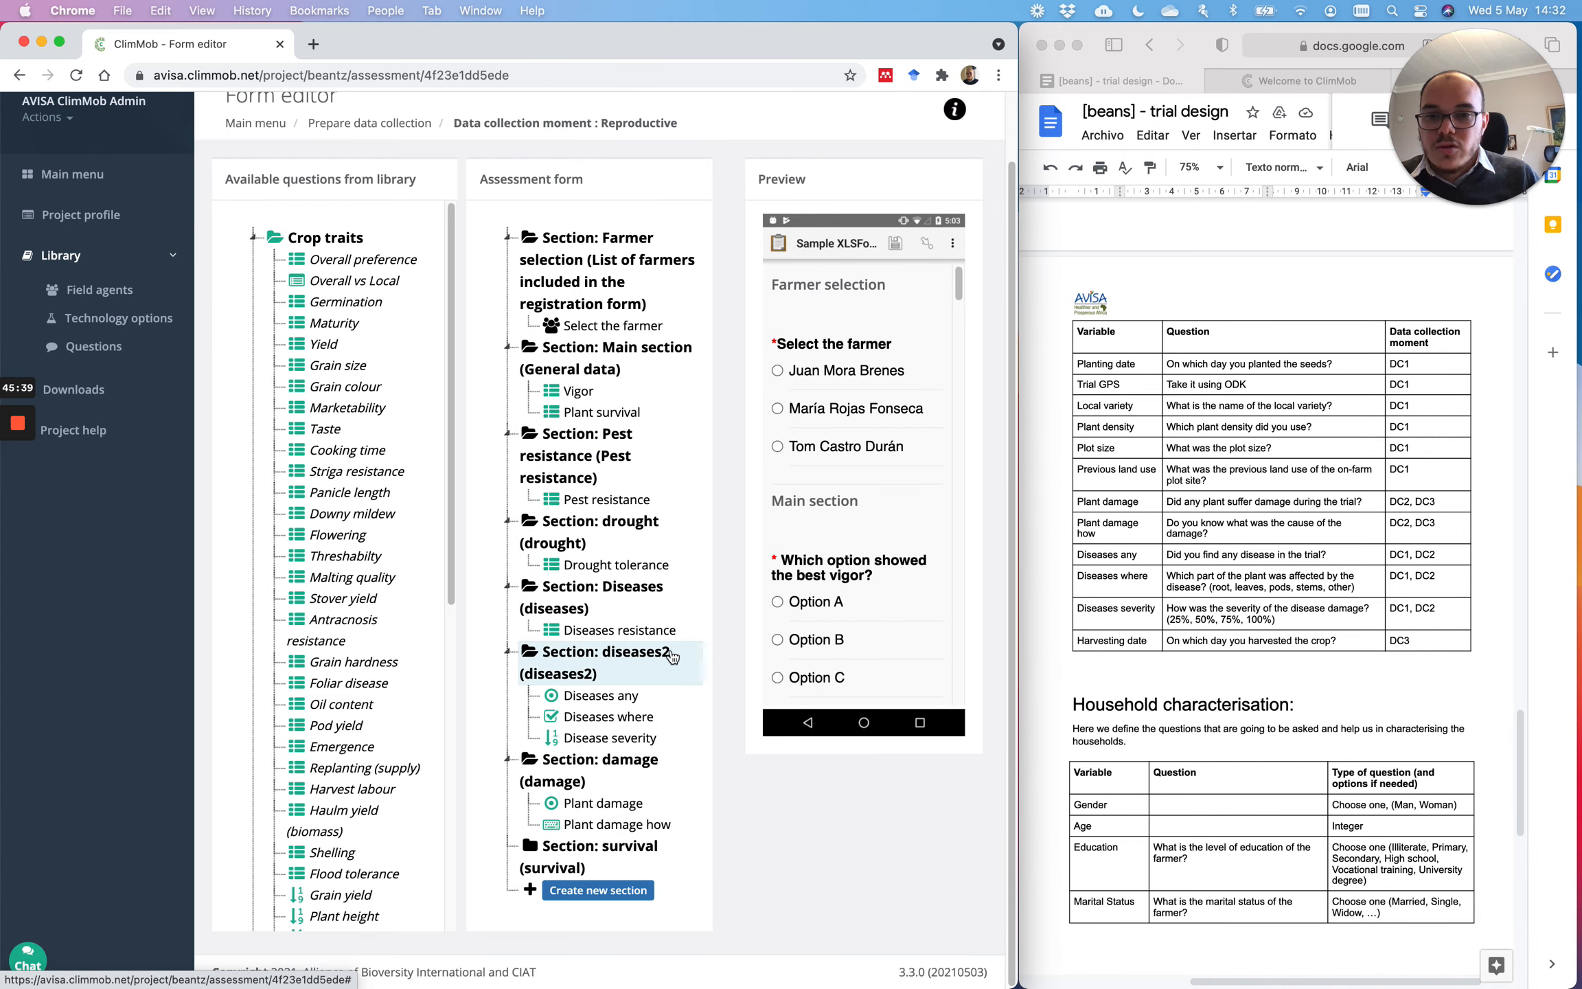
{"action": "left_click_drag", "start_coordinate": [602, 412], "coordinate": [568, 854]}
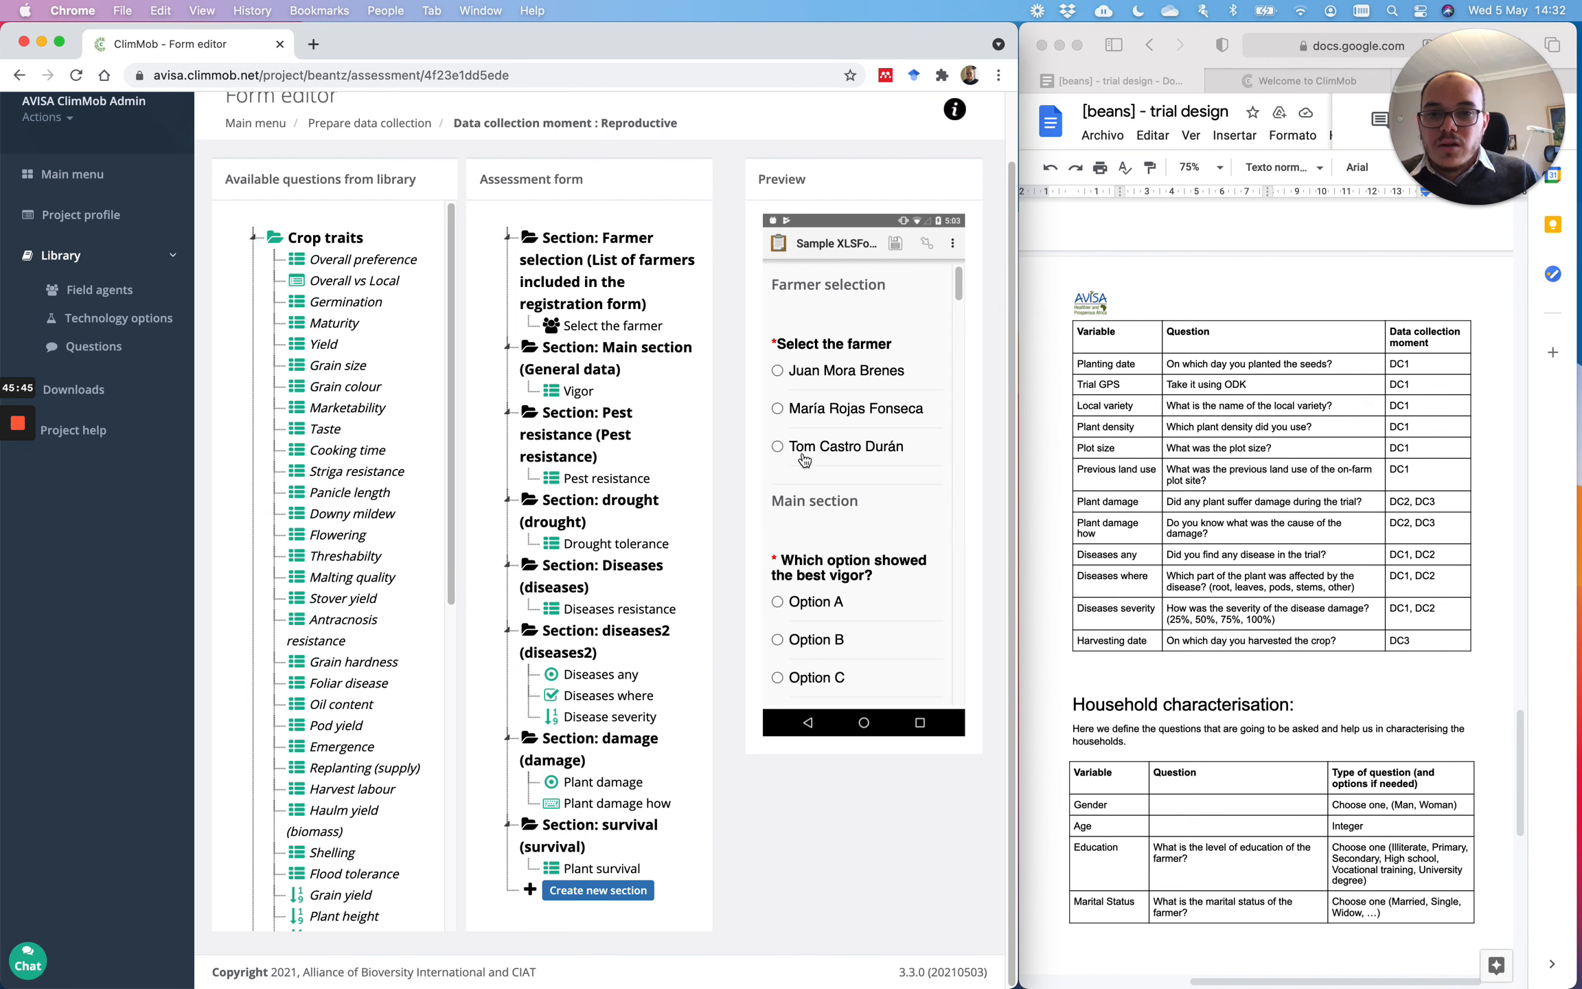
{"action": "scroll", "coordinate": [605, 364], "scroll_direction": "up", "scroll_amount": 2}
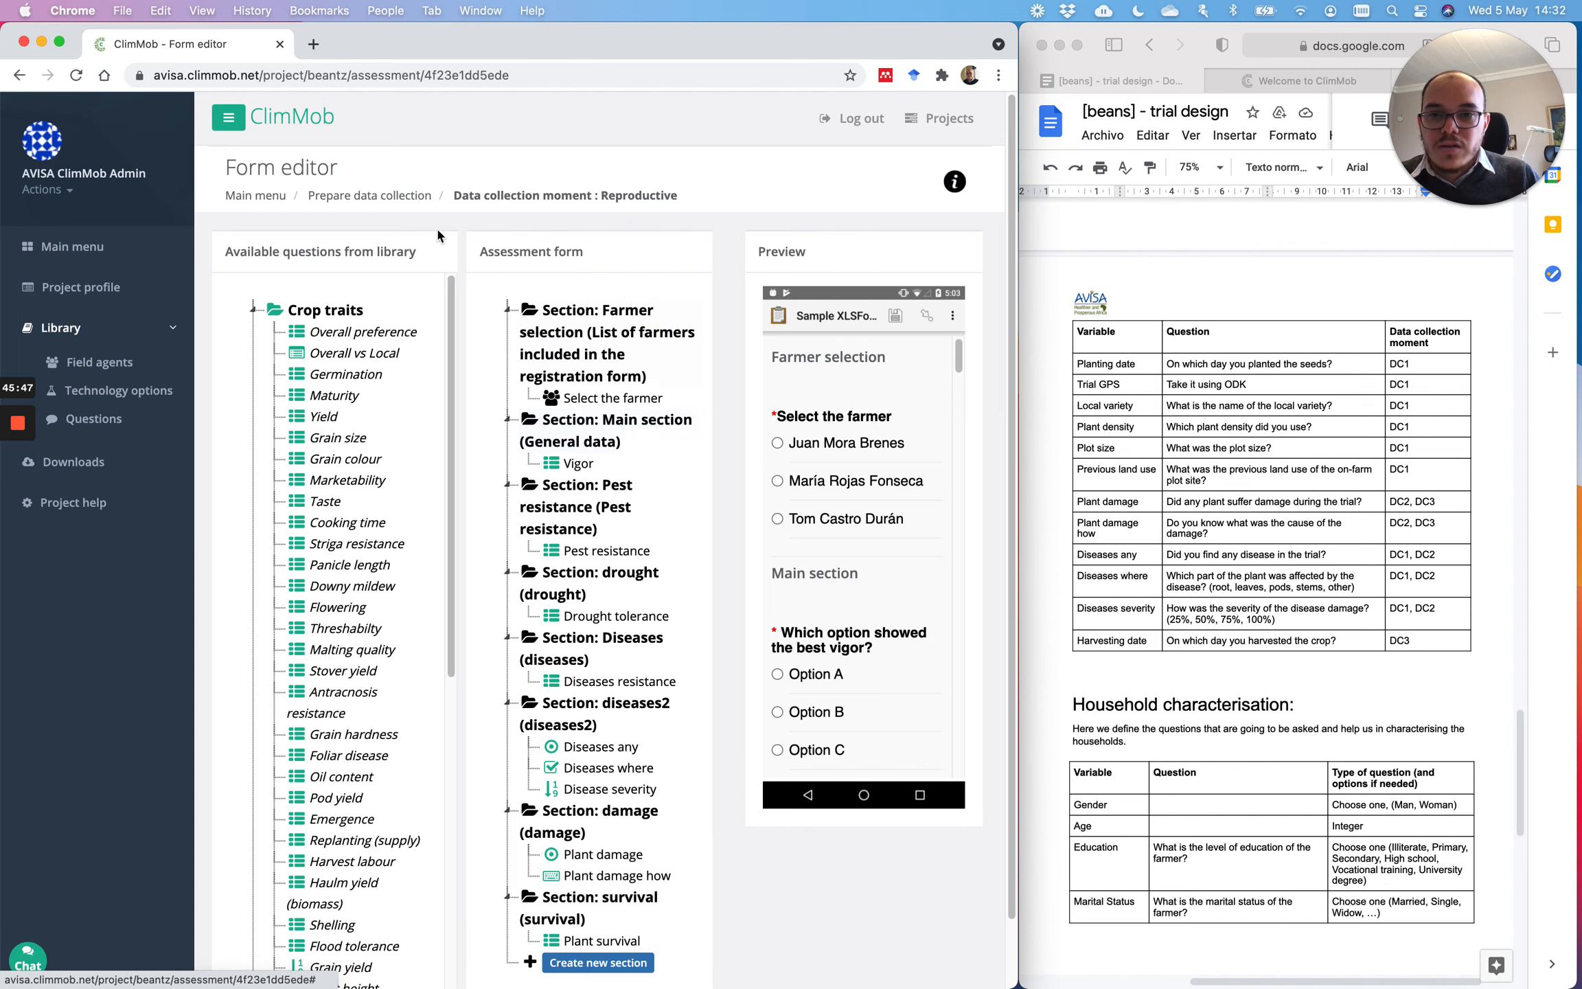
Step: Return to Prepare data collection and open the Post-harvest form's question editor
{"action": "left_click", "coordinate": [388, 201]}
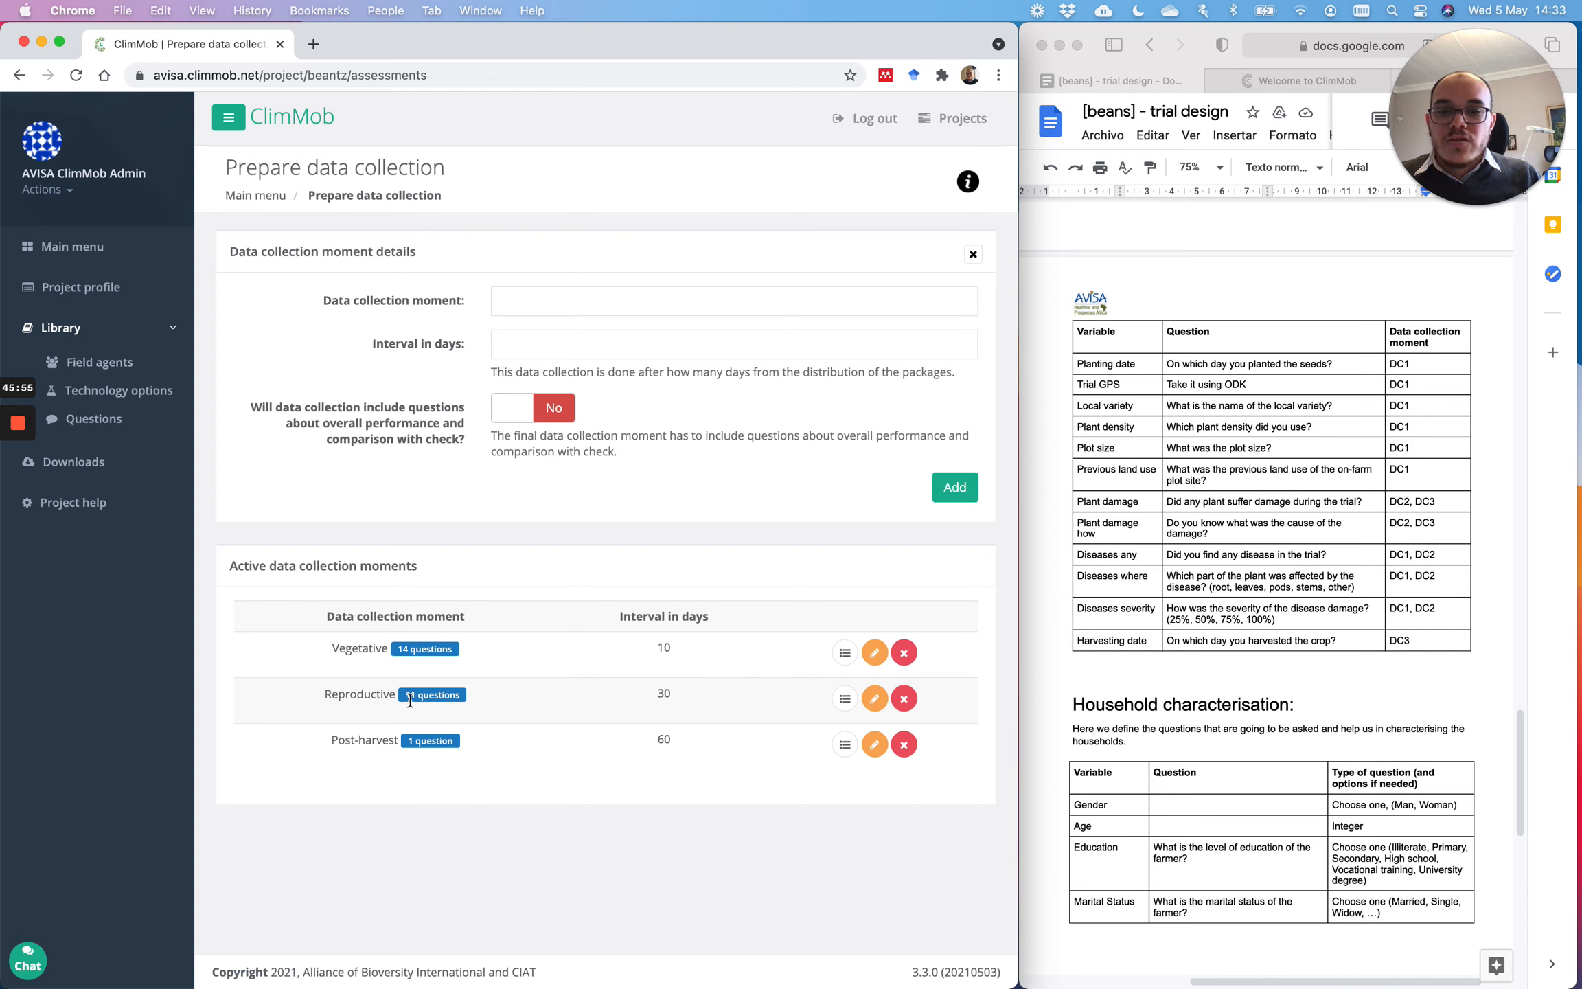
{"action": "left_click", "coordinate": [846, 748]}
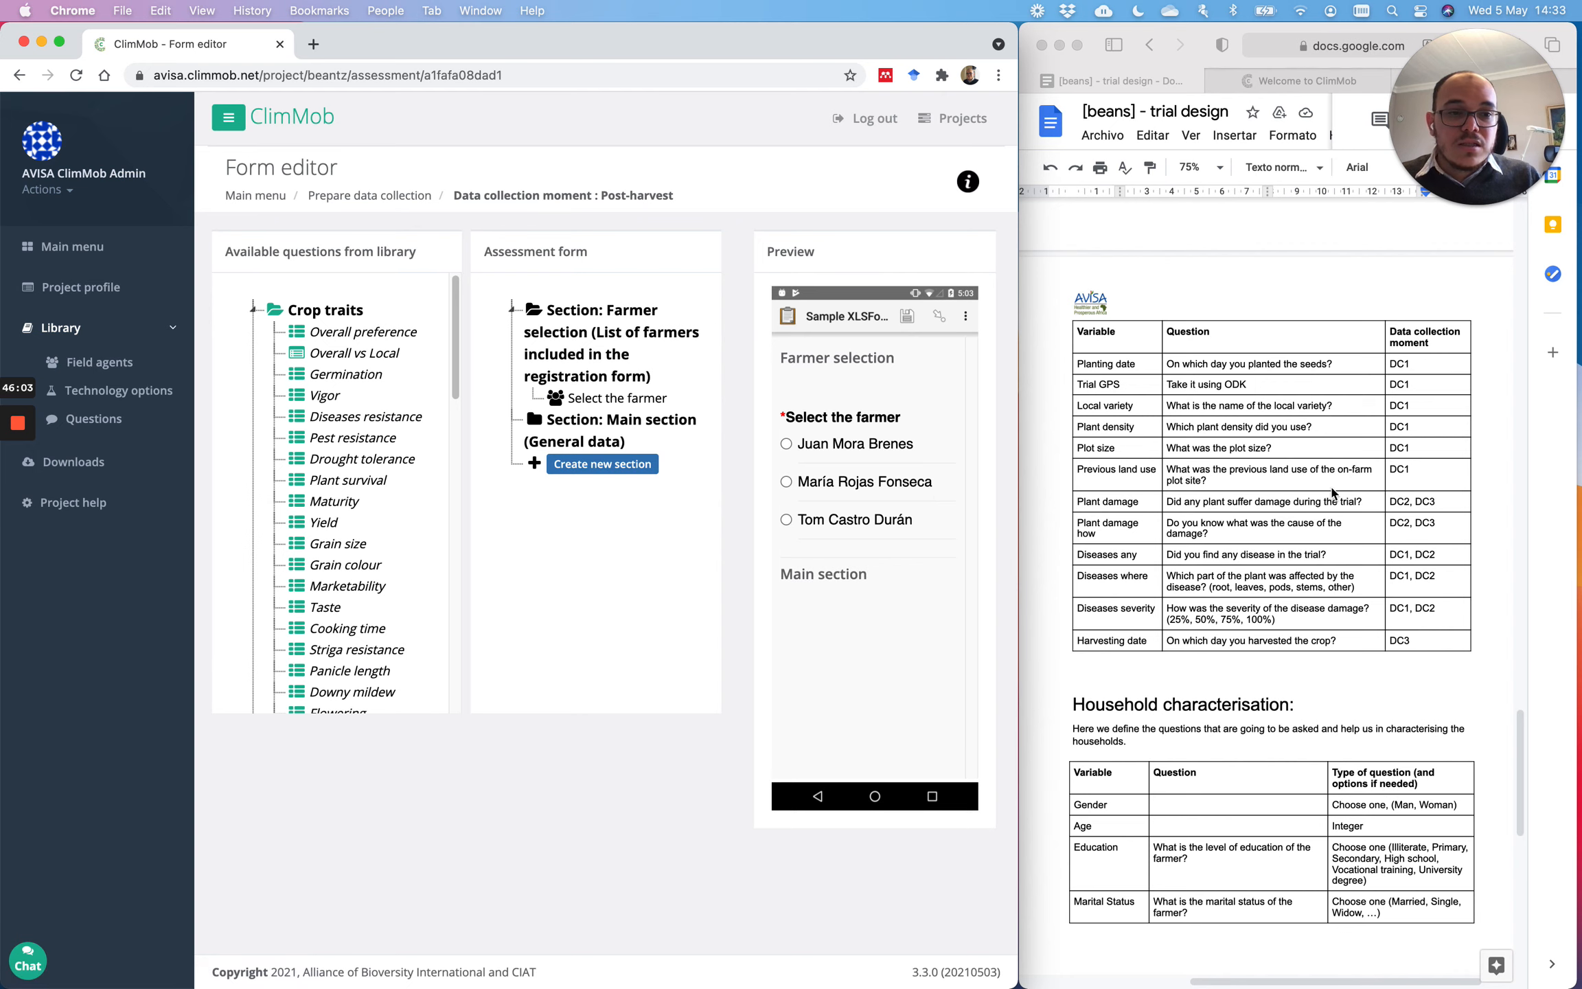
{"action": "scroll", "coordinate": [1332, 492], "scroll_direction": "down", "scroll_amount": 4}
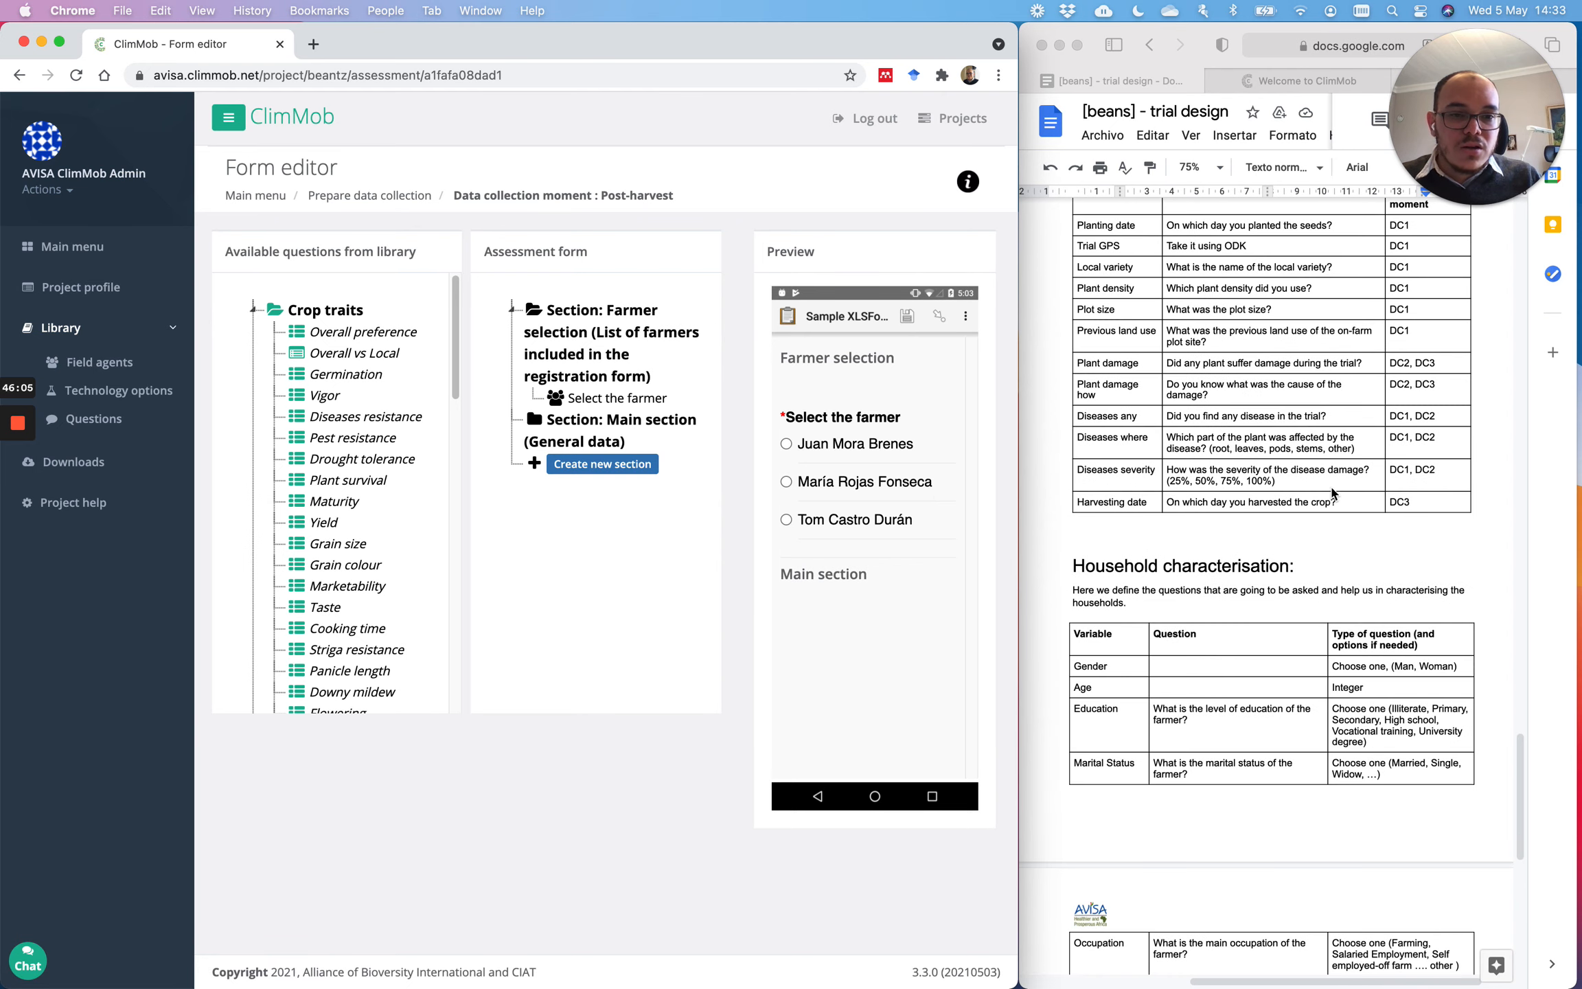
{"action": "scroll", "coordinate": [1332, 491], "scroll_direction": "up", "scroll_amount": 10}
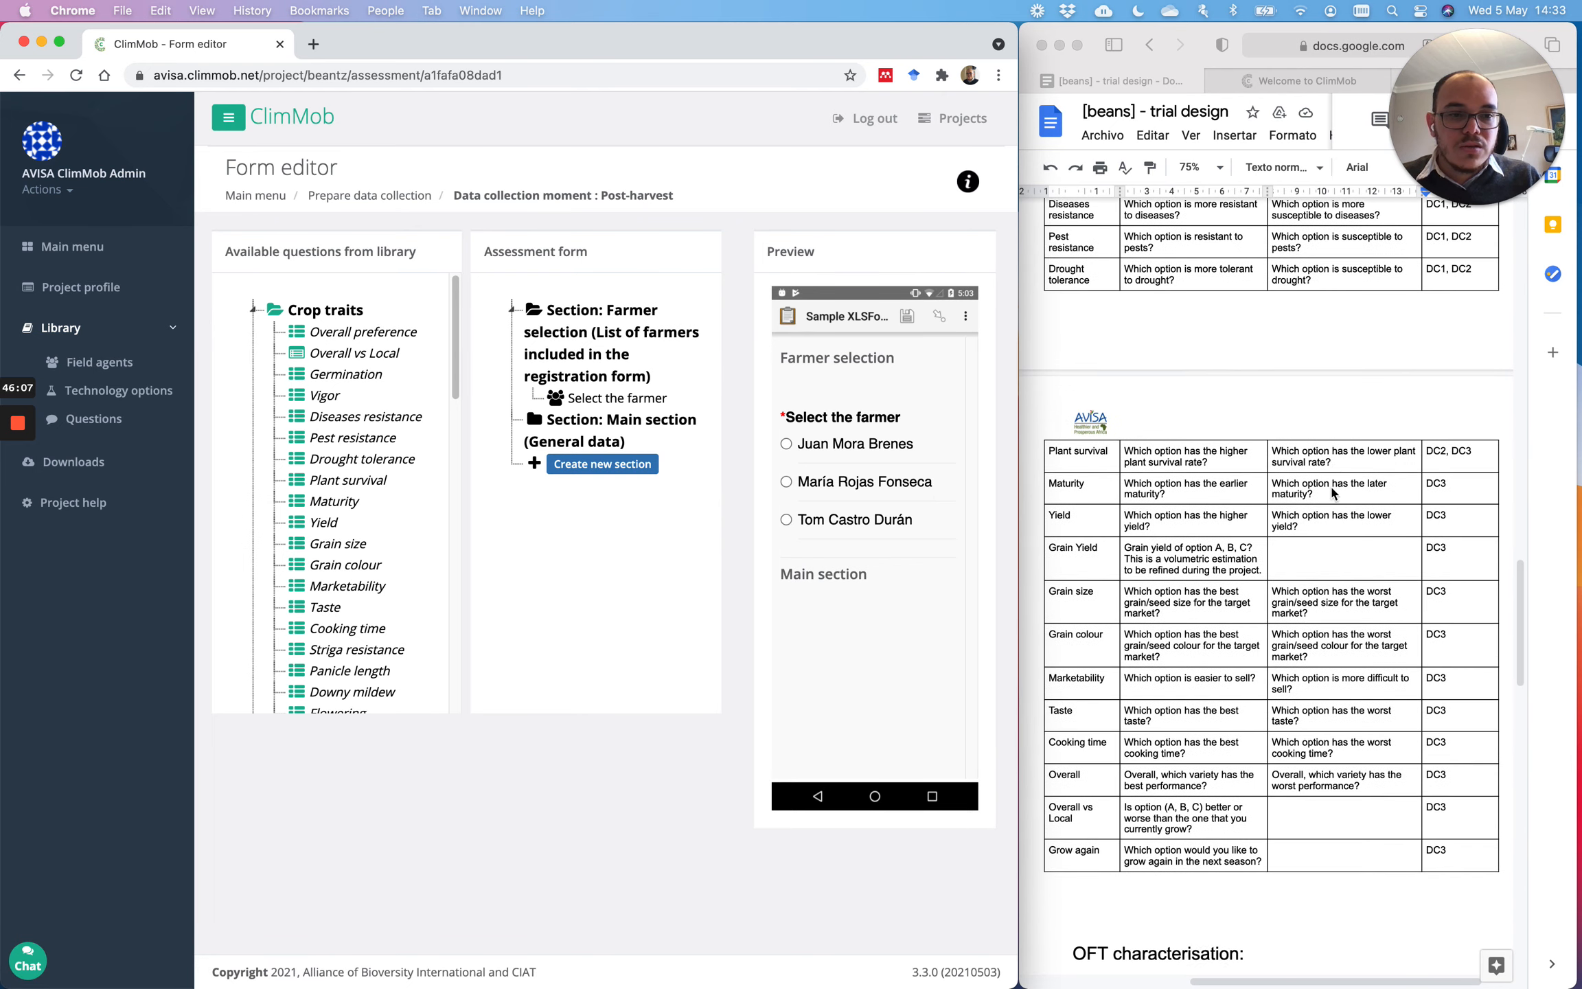
{"action": "scroll", "coordinate": [1332, 491], "scroll_direction": "up", "scroll_amount": 2}
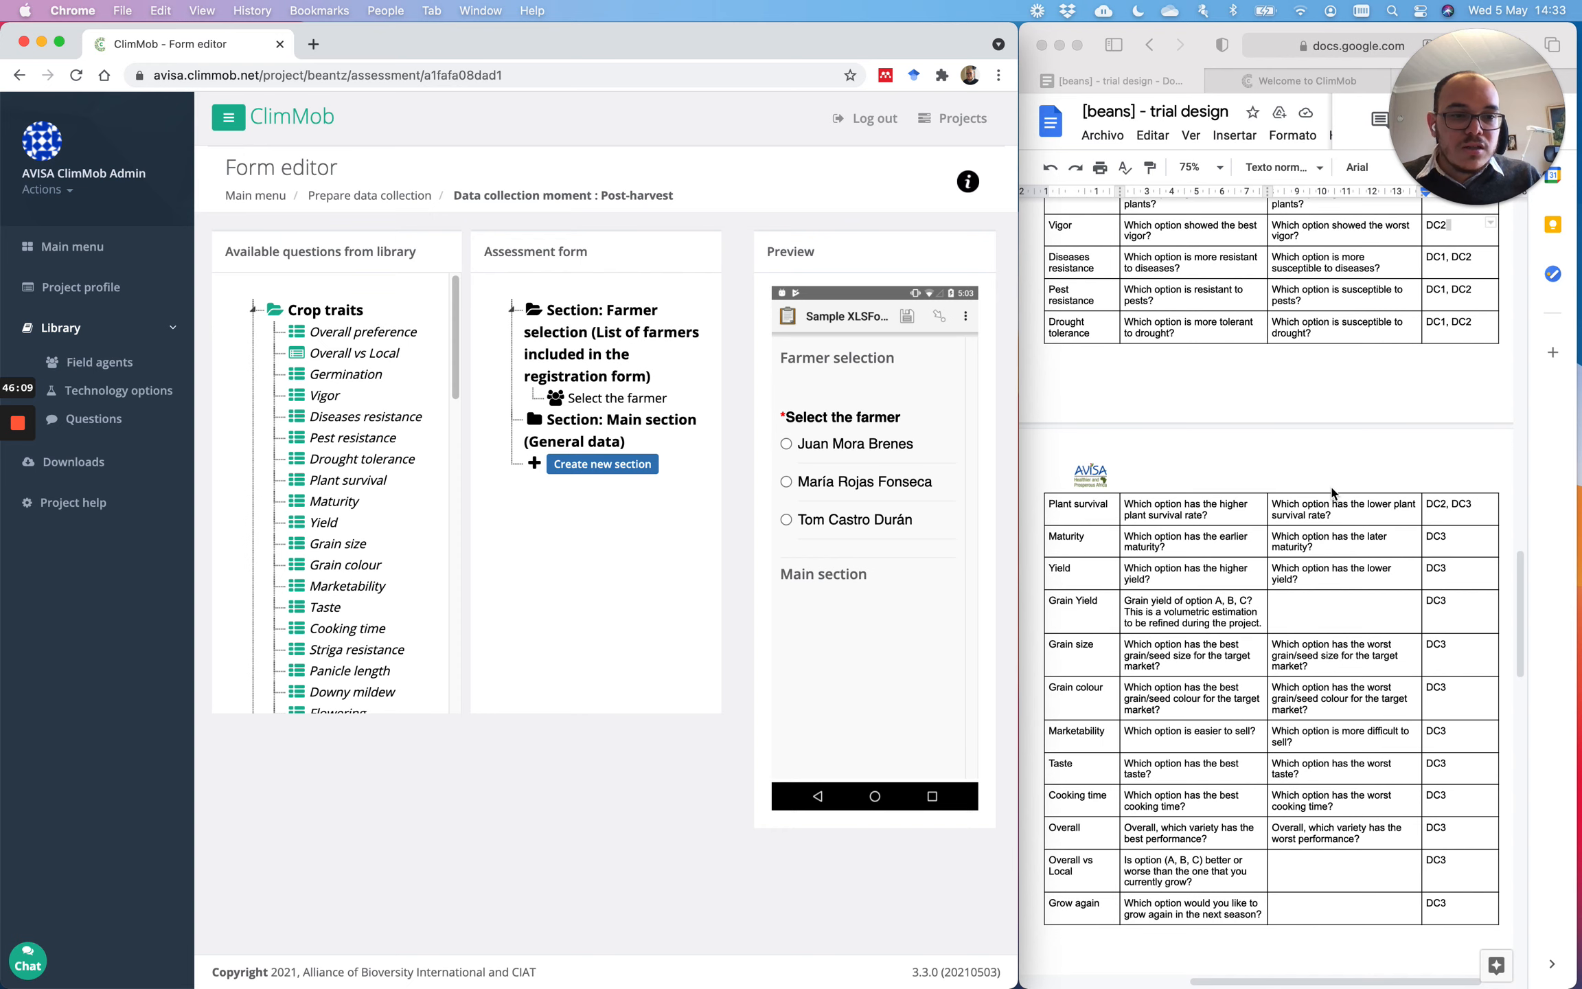
{"action": "scroll", "coordinate": [1332, 491], "scroll_direction": "up", "scroll_amount": 1}
{"action": "scroll", "coordinate": [1332, 494], "scroll_direction": "up", "scroll_amount": 3}
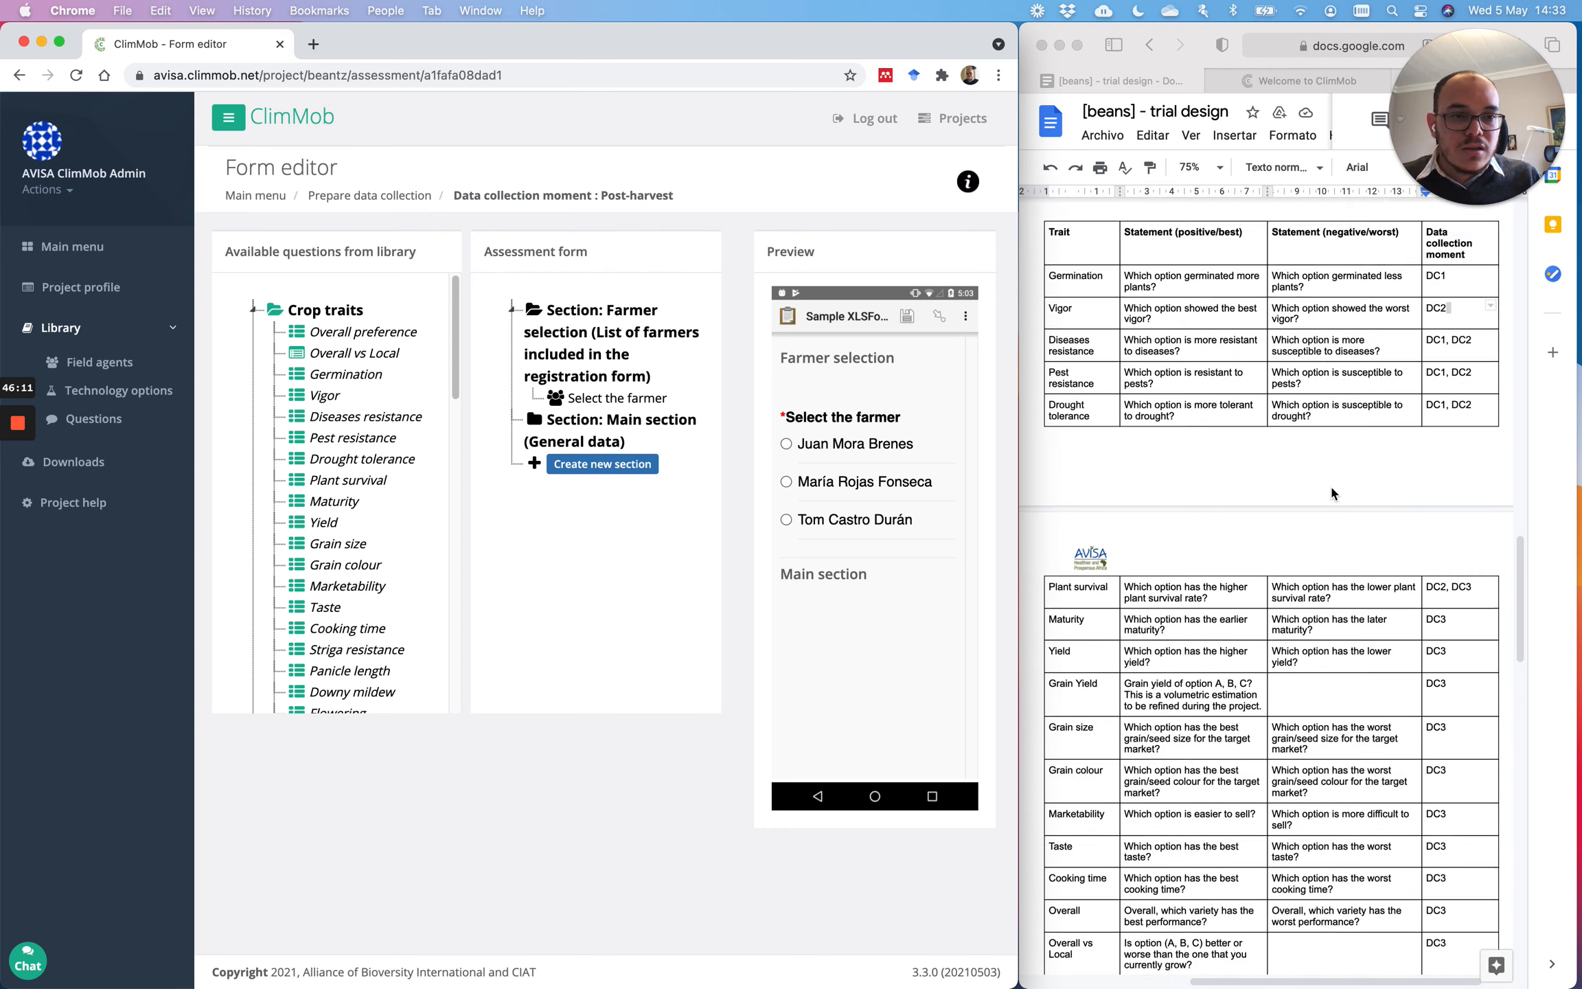
{"action": "scroll", "coordinate": [1332, 494], "scroll_direction": "down", "scroll_amount": 11}
{"action": "scroll", "coordinate": [1332, 494], "scroll_direction": "up", "scroll_amount": 3}
{"action": "scroll", "coordinate": [1332, 492], "scroll_direction": "up", "scroll_amount": 3}
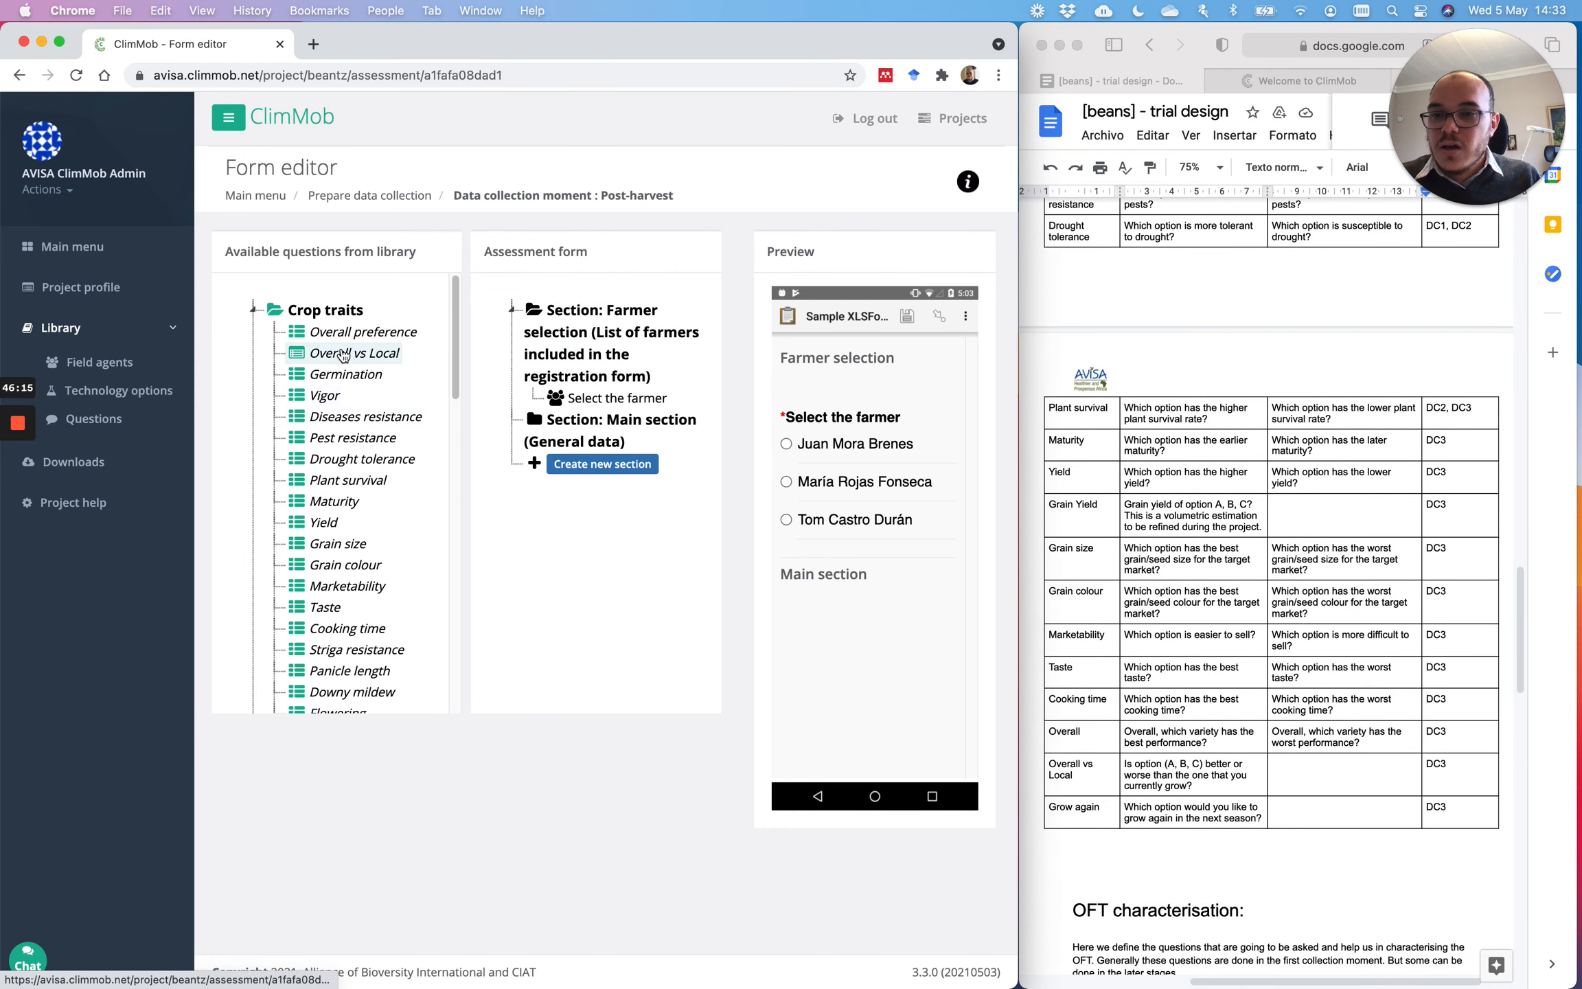
{"action": "scroll", "coordinate": [326, 564], "scroll_direction": "down", "scroll_amount": 2}
{"action": "scroll", "coordinate": [325, 563], "scroll_direction": "down", "scroll_amount": 8}
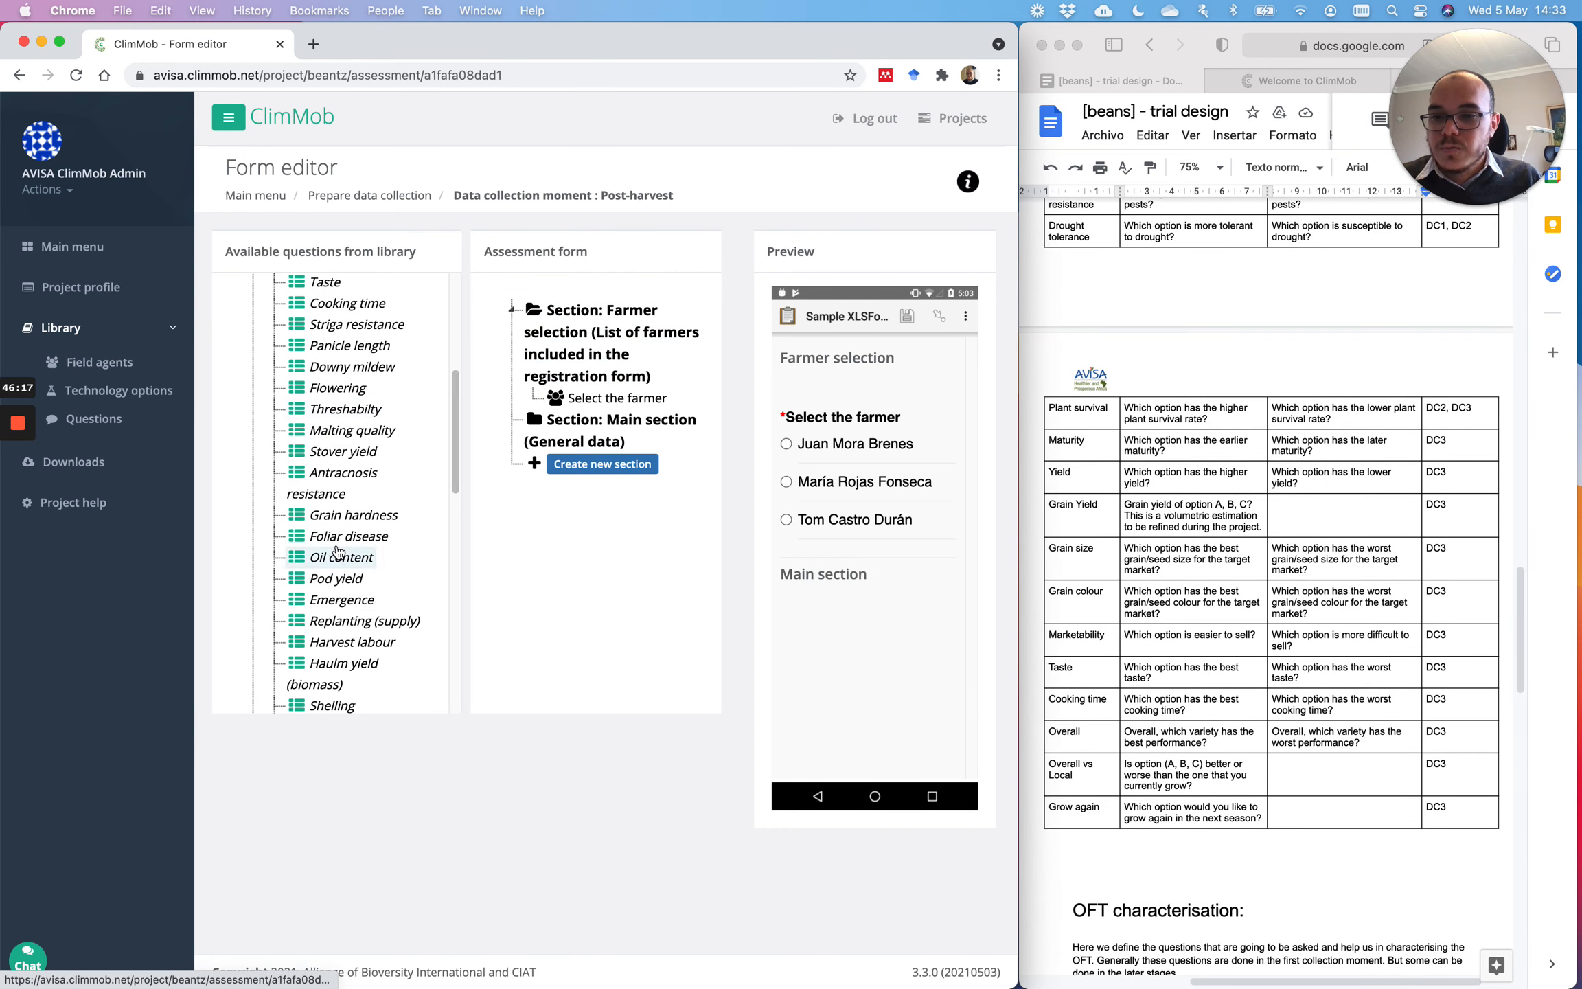
{"action": "scroll", "coordinate": [375, 601], "scroll_direction": "down", "scroll_amount": 3}
{"action": "scroll", "coordinate": [370, 599], "scroll_direction": "up", "scroll_amount": 15}
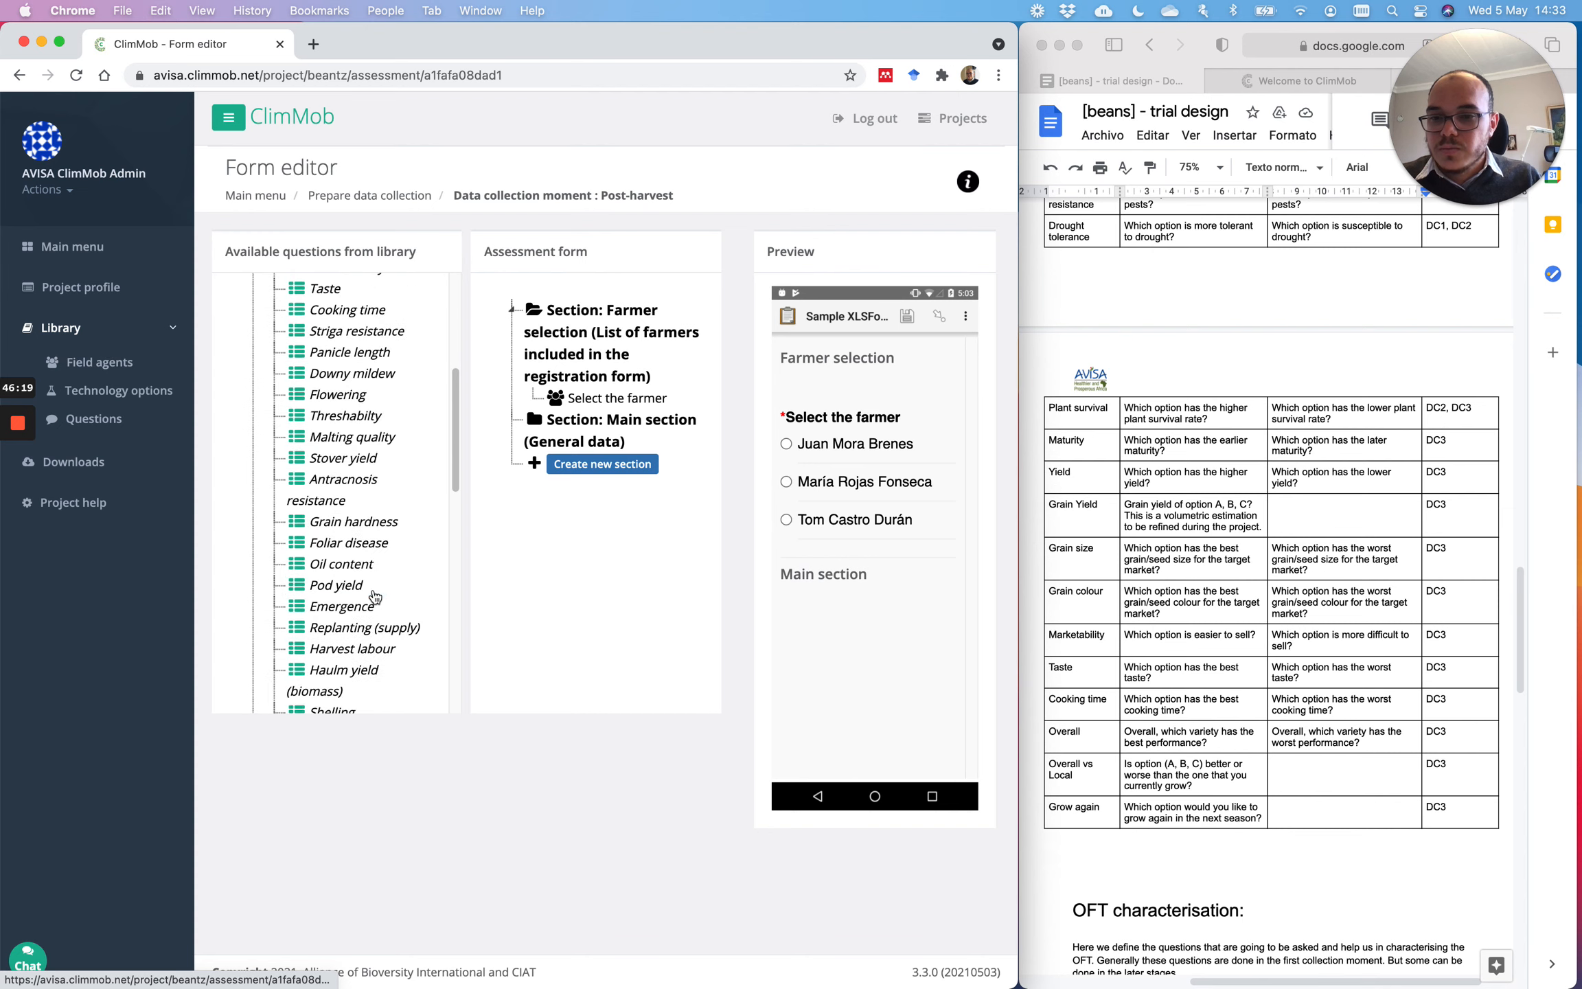
Step: Add Plant survival, Maturity and Yield from the library to the Main section
{"action": "left_click_drag", "start_coordinate": [364, 484], "coordinate": [580, 443]}
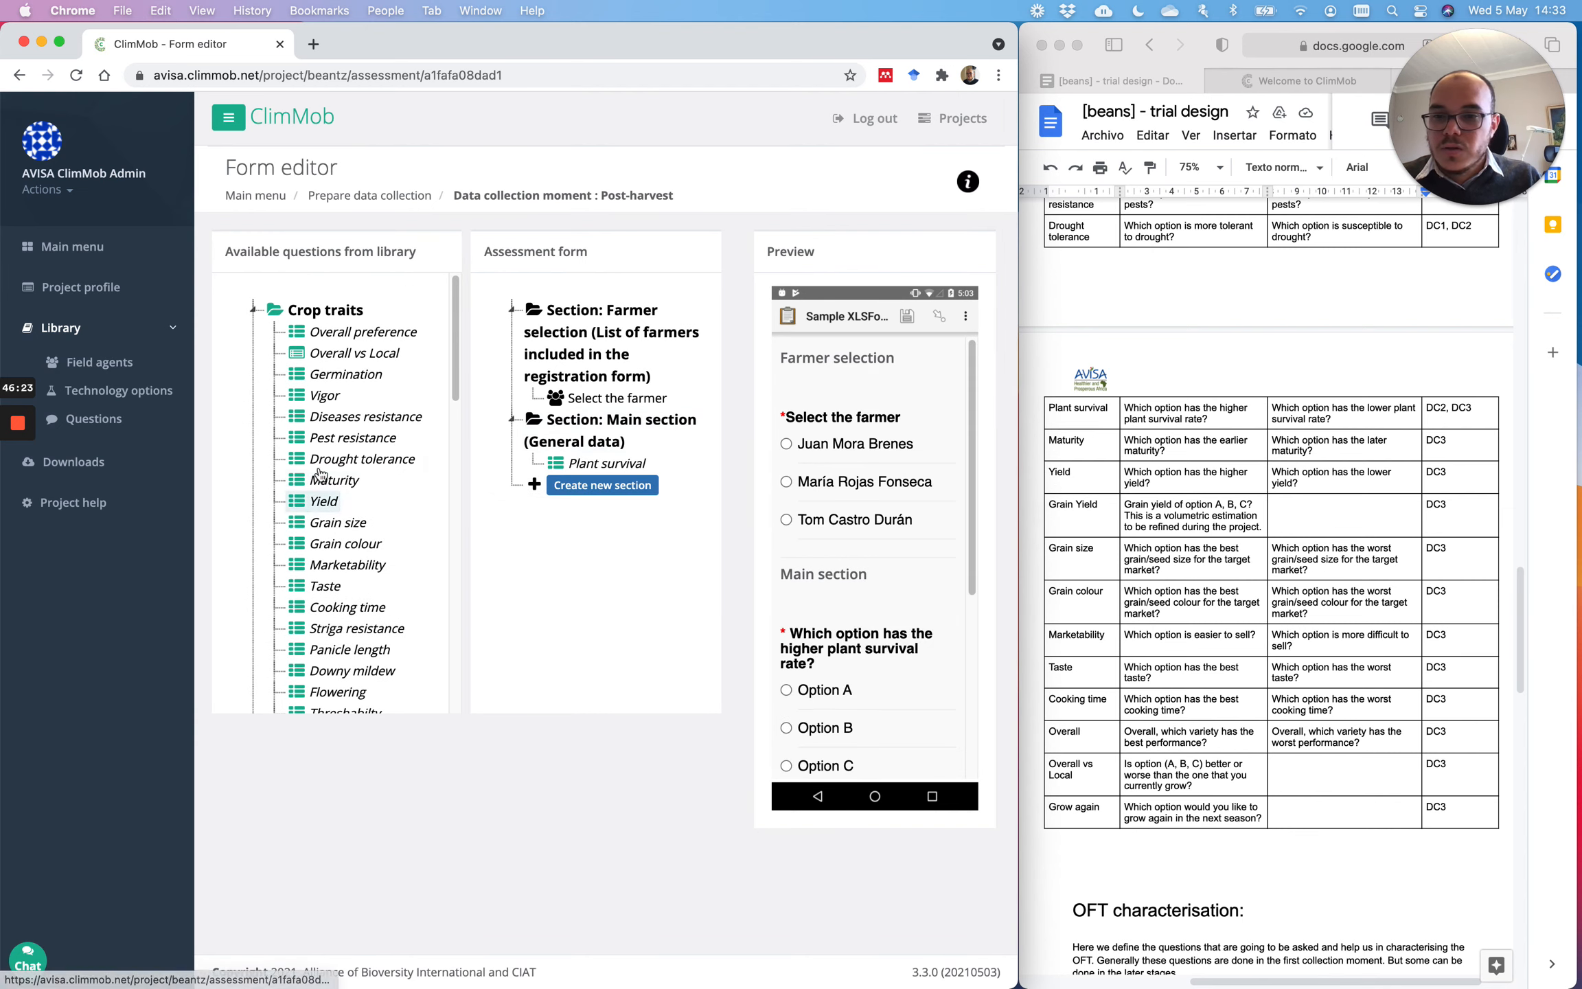
{"action": "left_click_drag", "start_coordinate": [317, 483], "coordinate": [608, 474]}
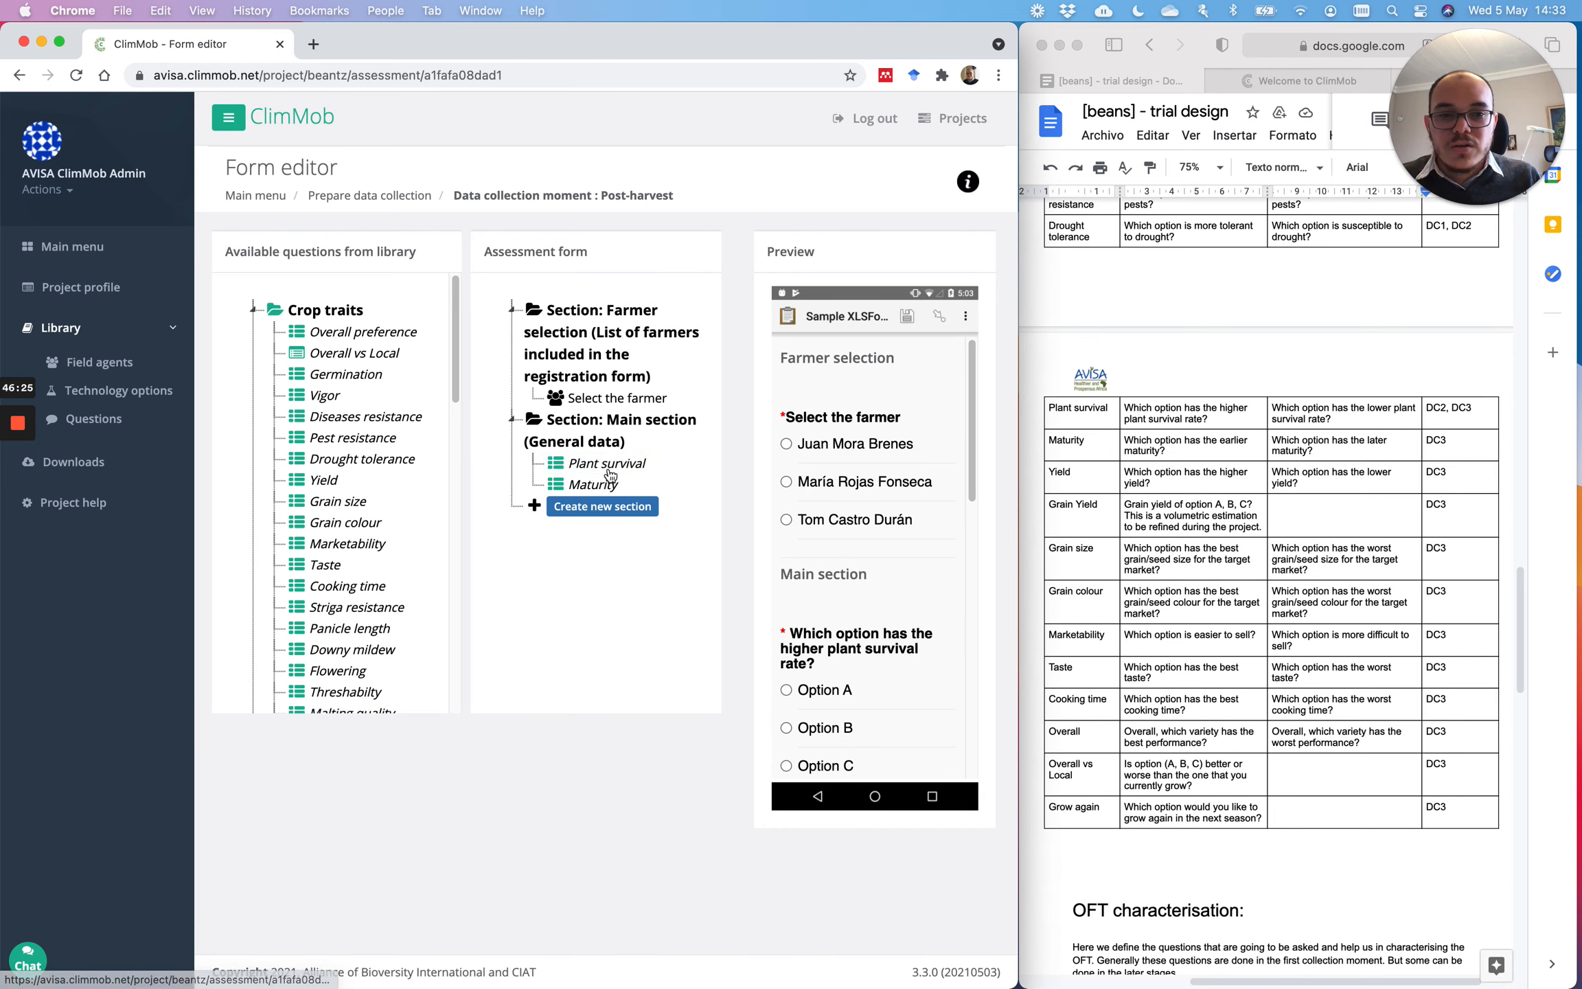
{"action": "left_click_drag", "start_coordinate": [323, 480], "coordinate": [606, 495]}
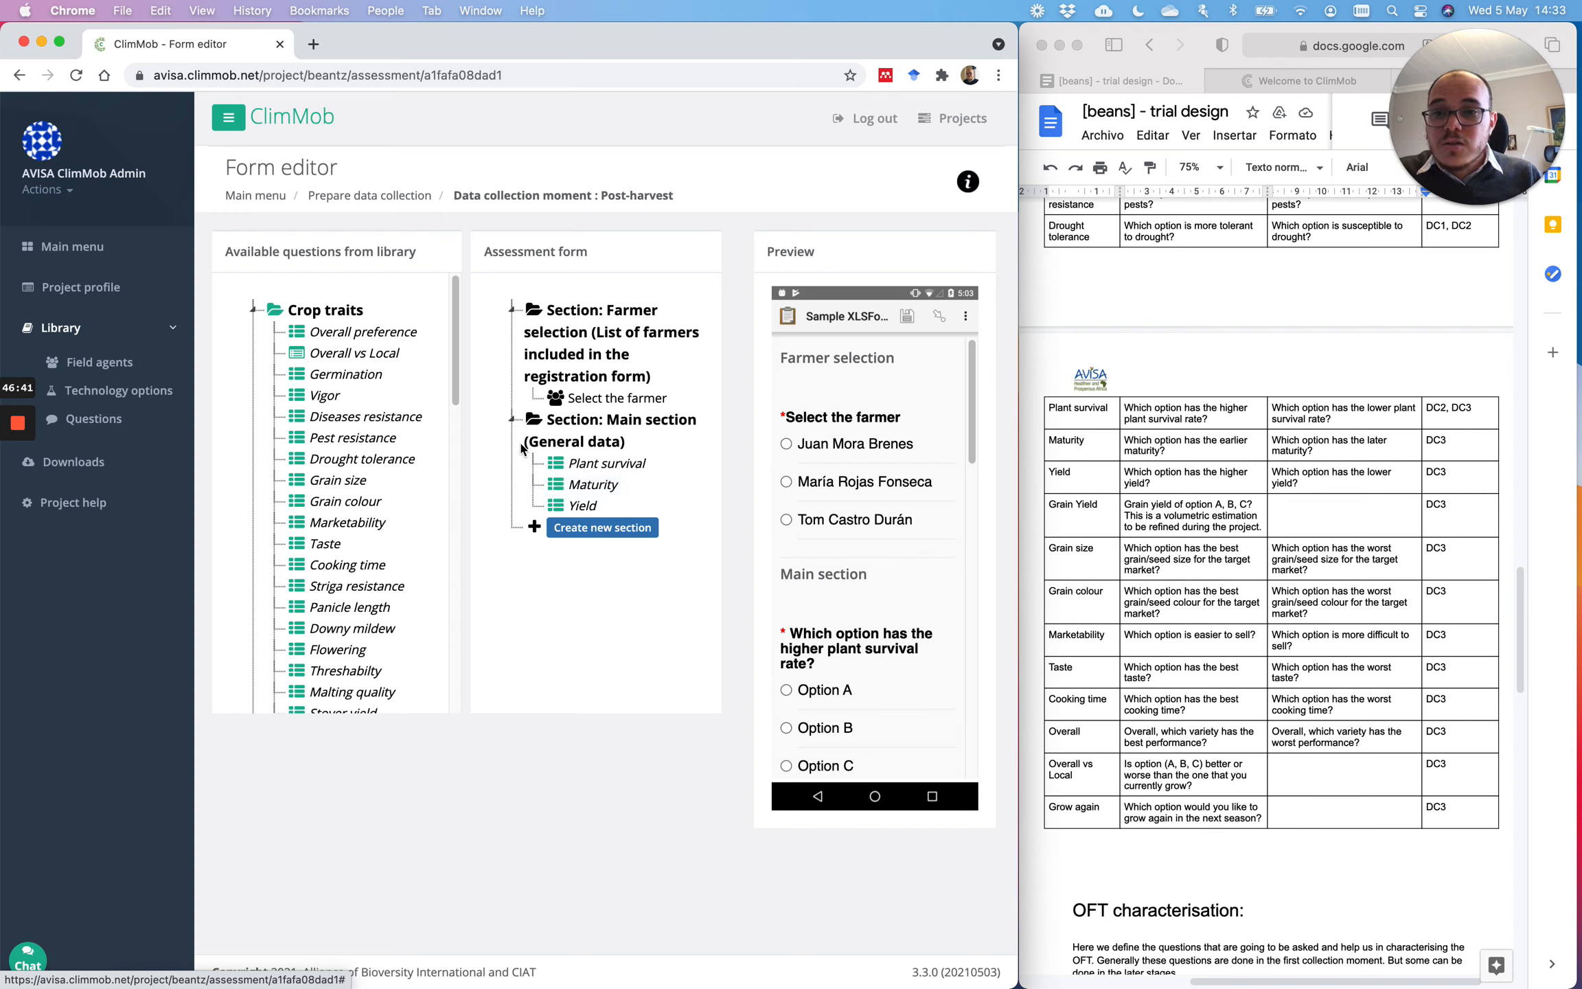
{"action": "scroll", "coordinate": [431, 388], "scroll_direction": "down", "scroll_amount": 2}
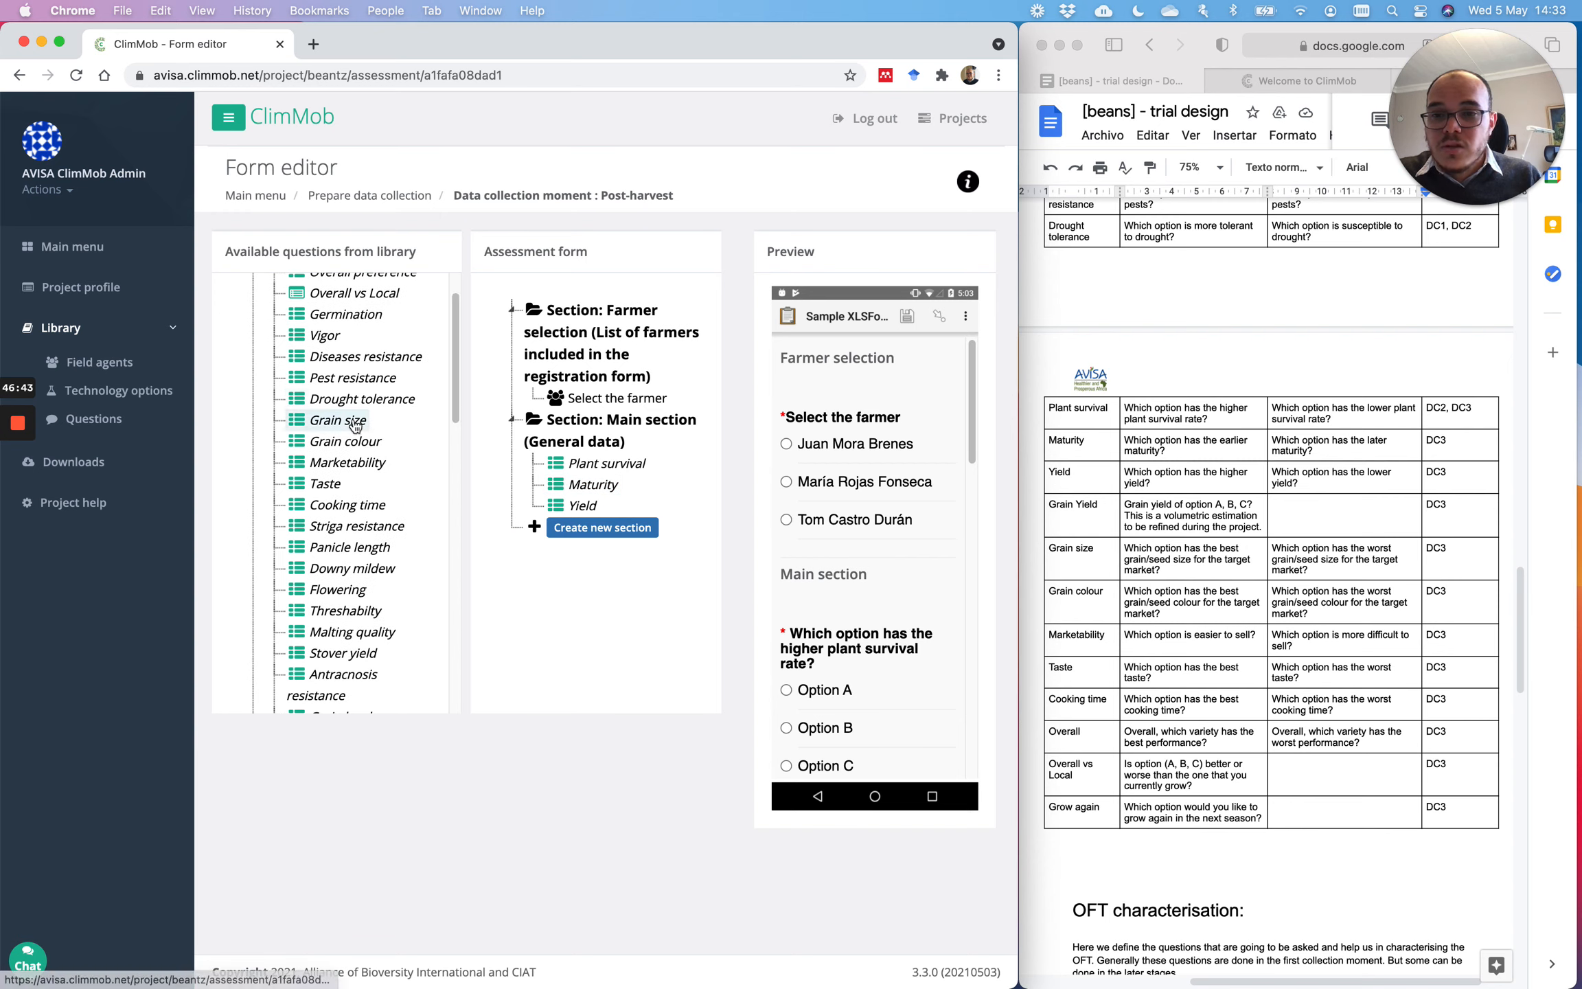
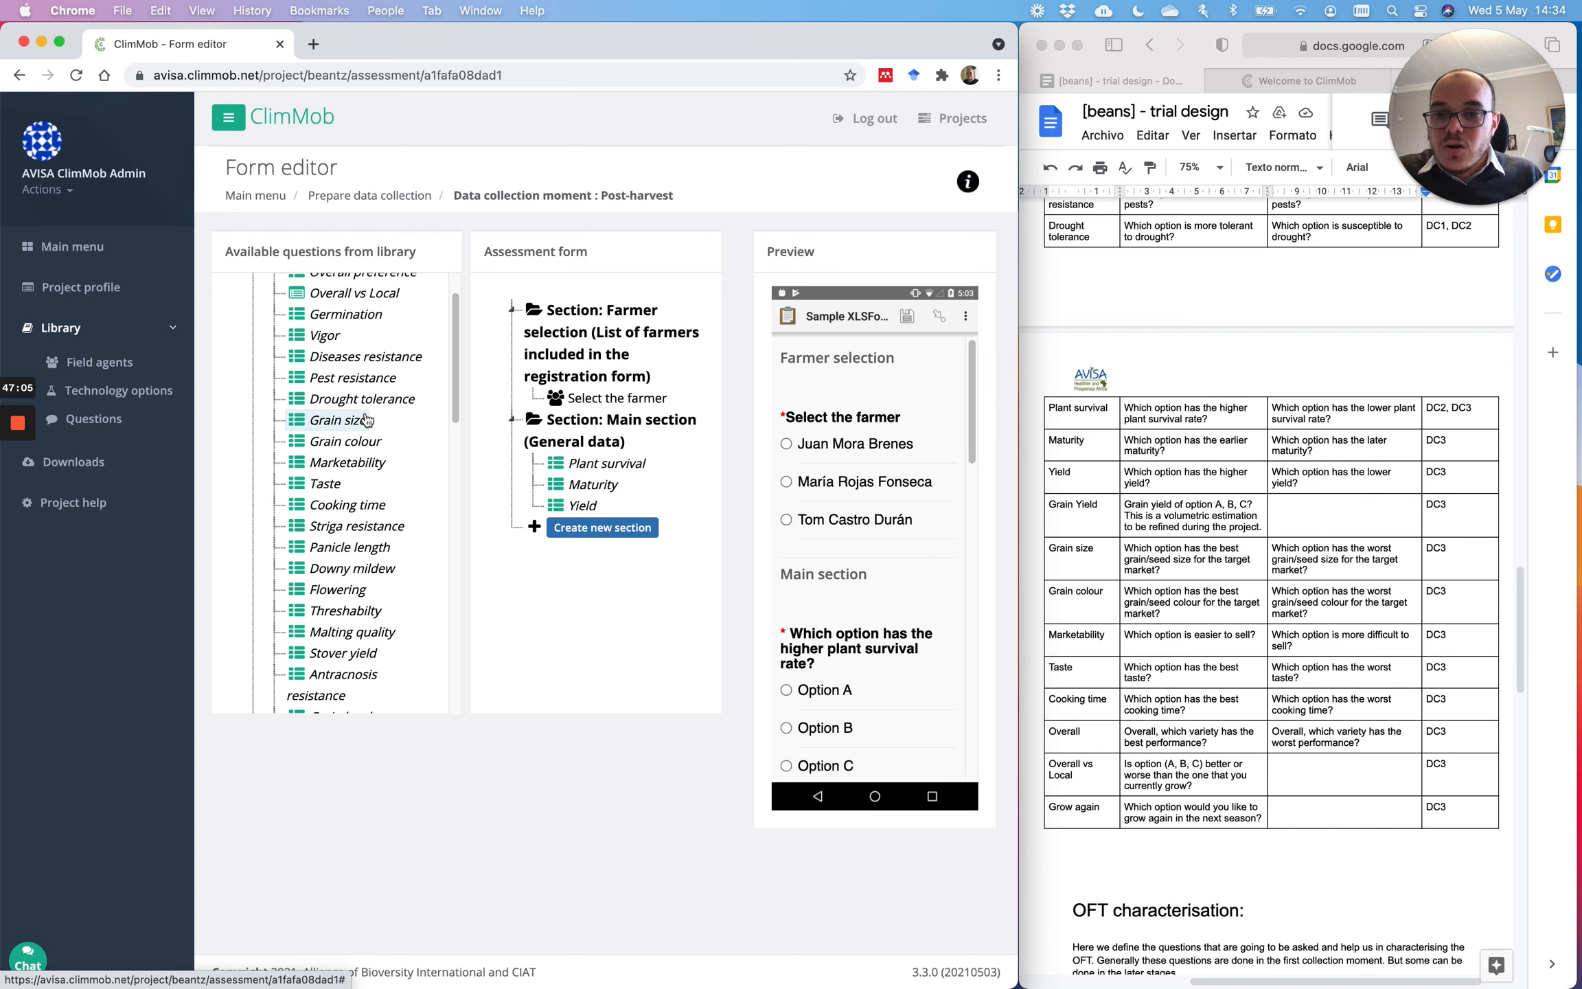
Step: Add Grain yield below Yield and try its Option A–C entry fields in the preview
{"action": "scroll", "coordinate": [368, 420], "scroll_direction": "up", "scroll_amount": 1}
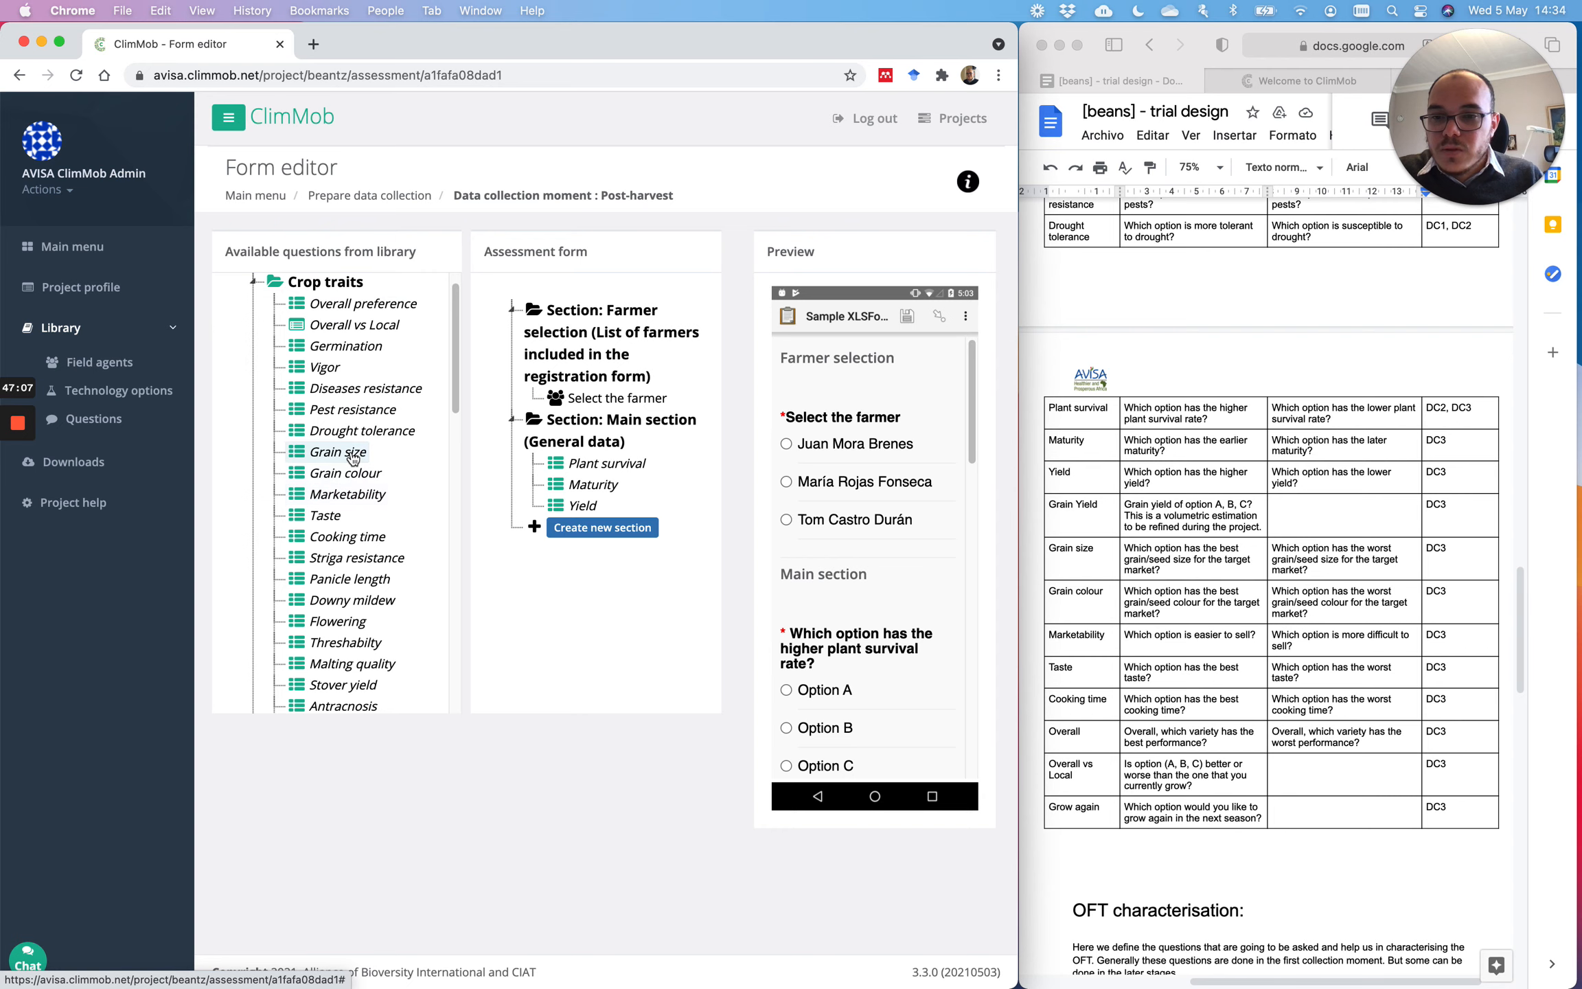
{"action": "scroll", "coordinate": [361, 481], "scroll_direction": "down", "scroll_amount": 10}
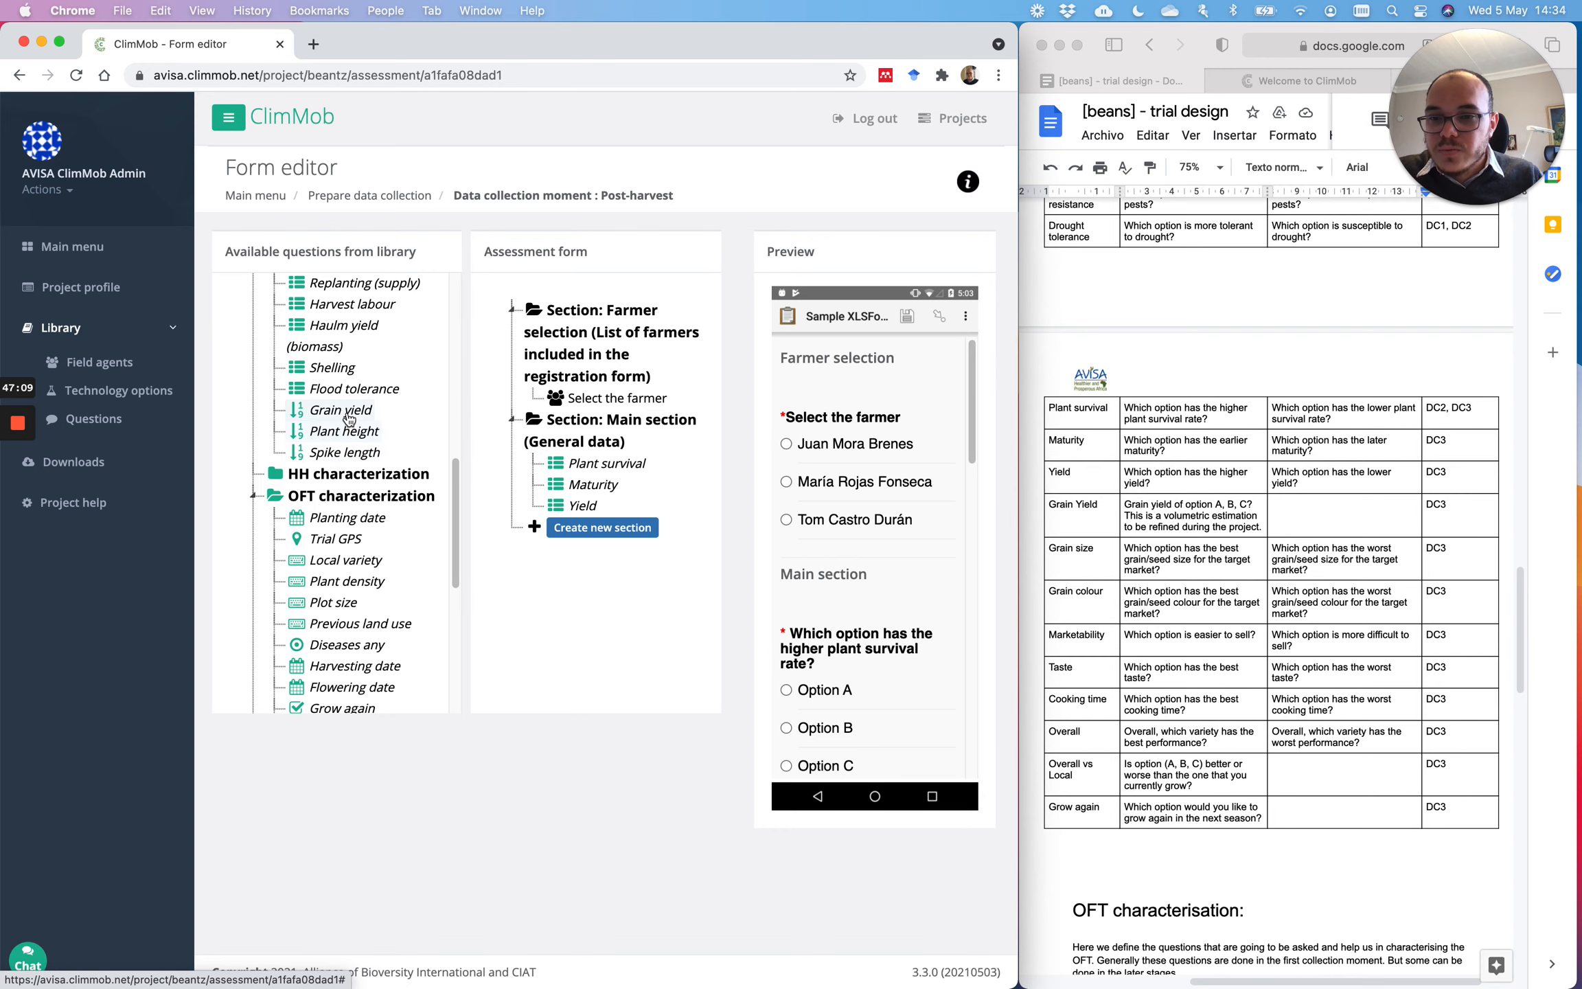
{"action": "left_click_drag", "start_coordinate": [349, 419], "coordinate": [580, 522]}
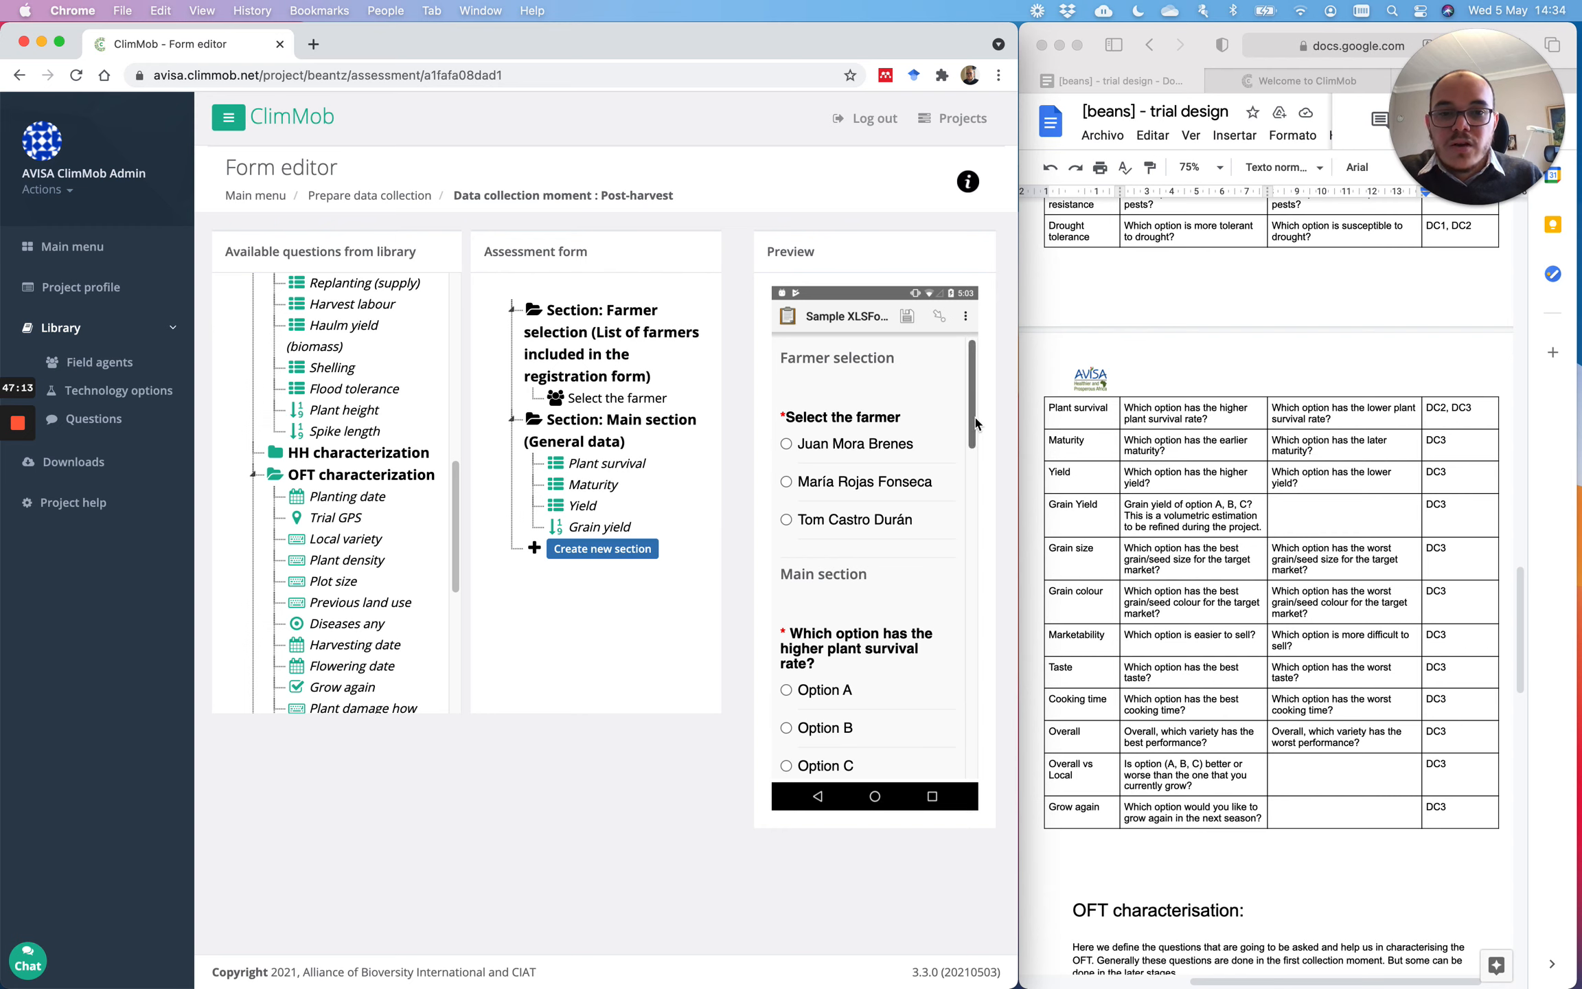
{"action": "left_click_drag", "start_coordinate": [975, 423], "coordinate": [966, 760]}
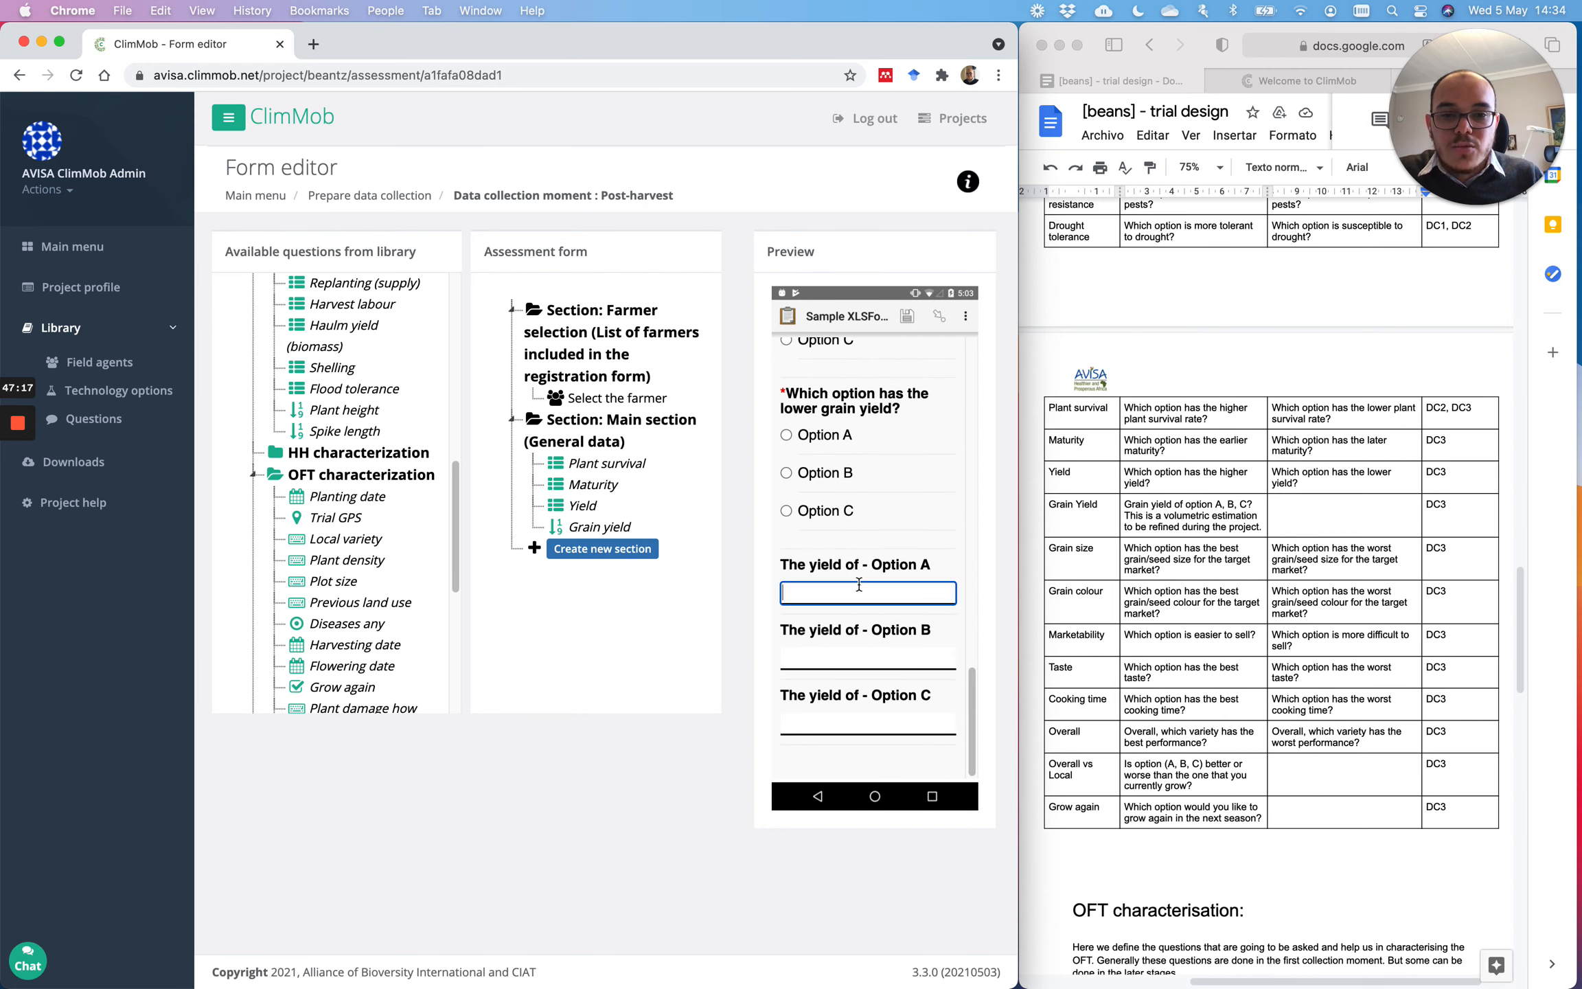
{"action": "left_click", "coordinate": [839, 652]}
{"action": "left_click", "coordinate": [840, 718]}
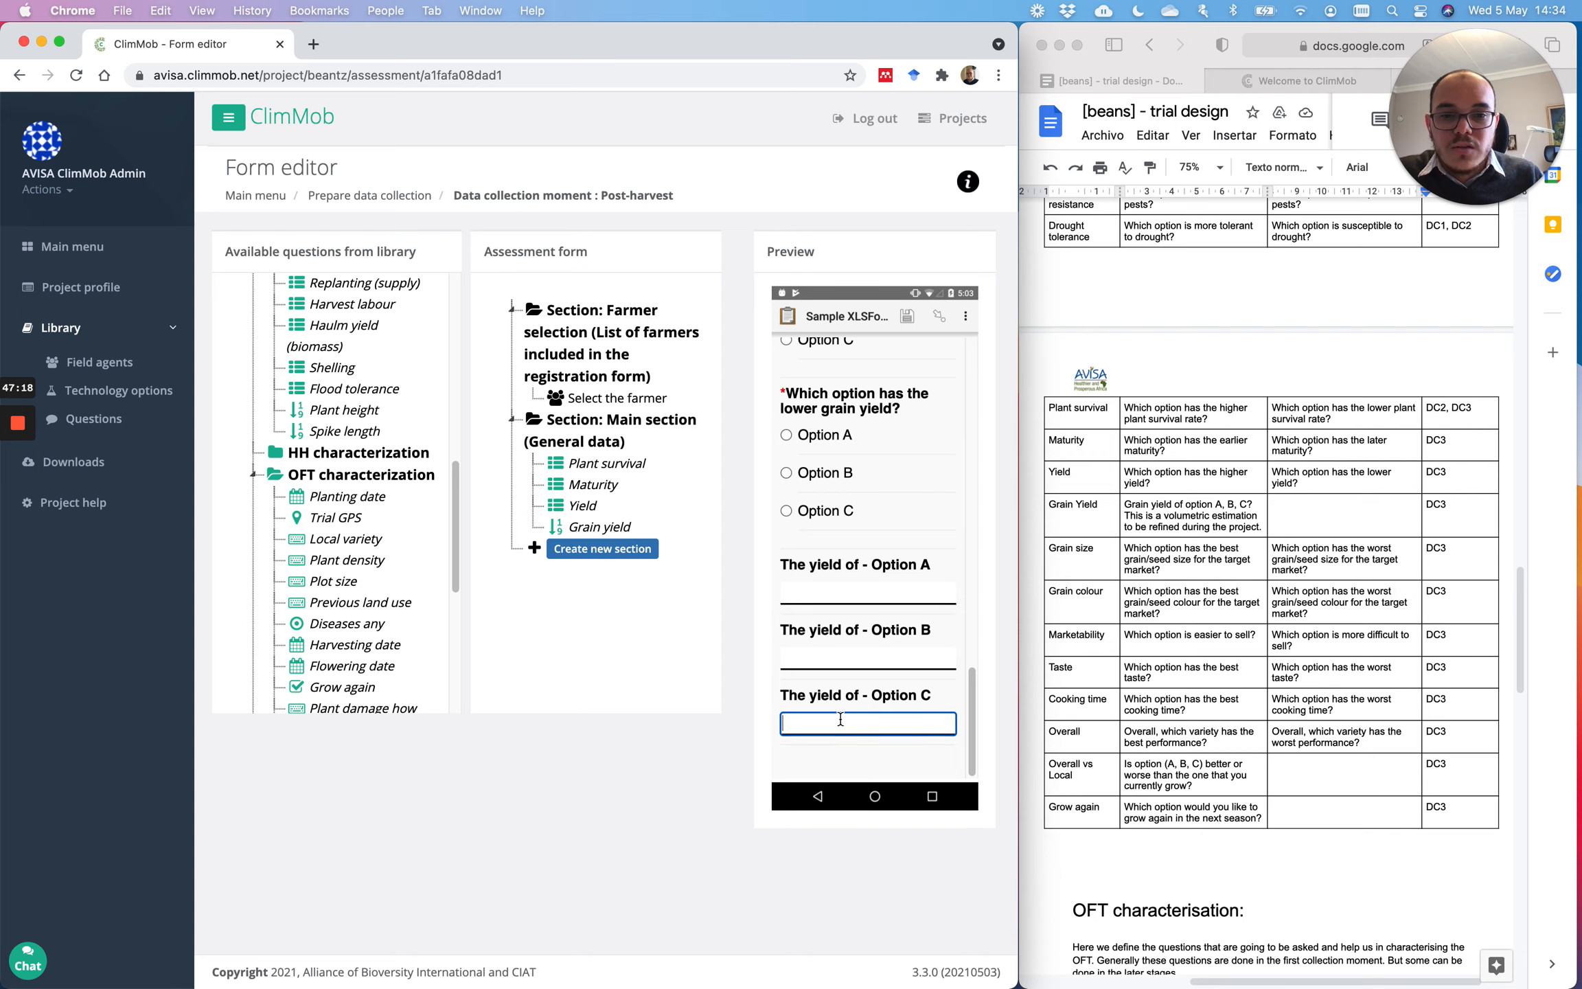
{"action": "left_click", "coordinate": [823, 596]}
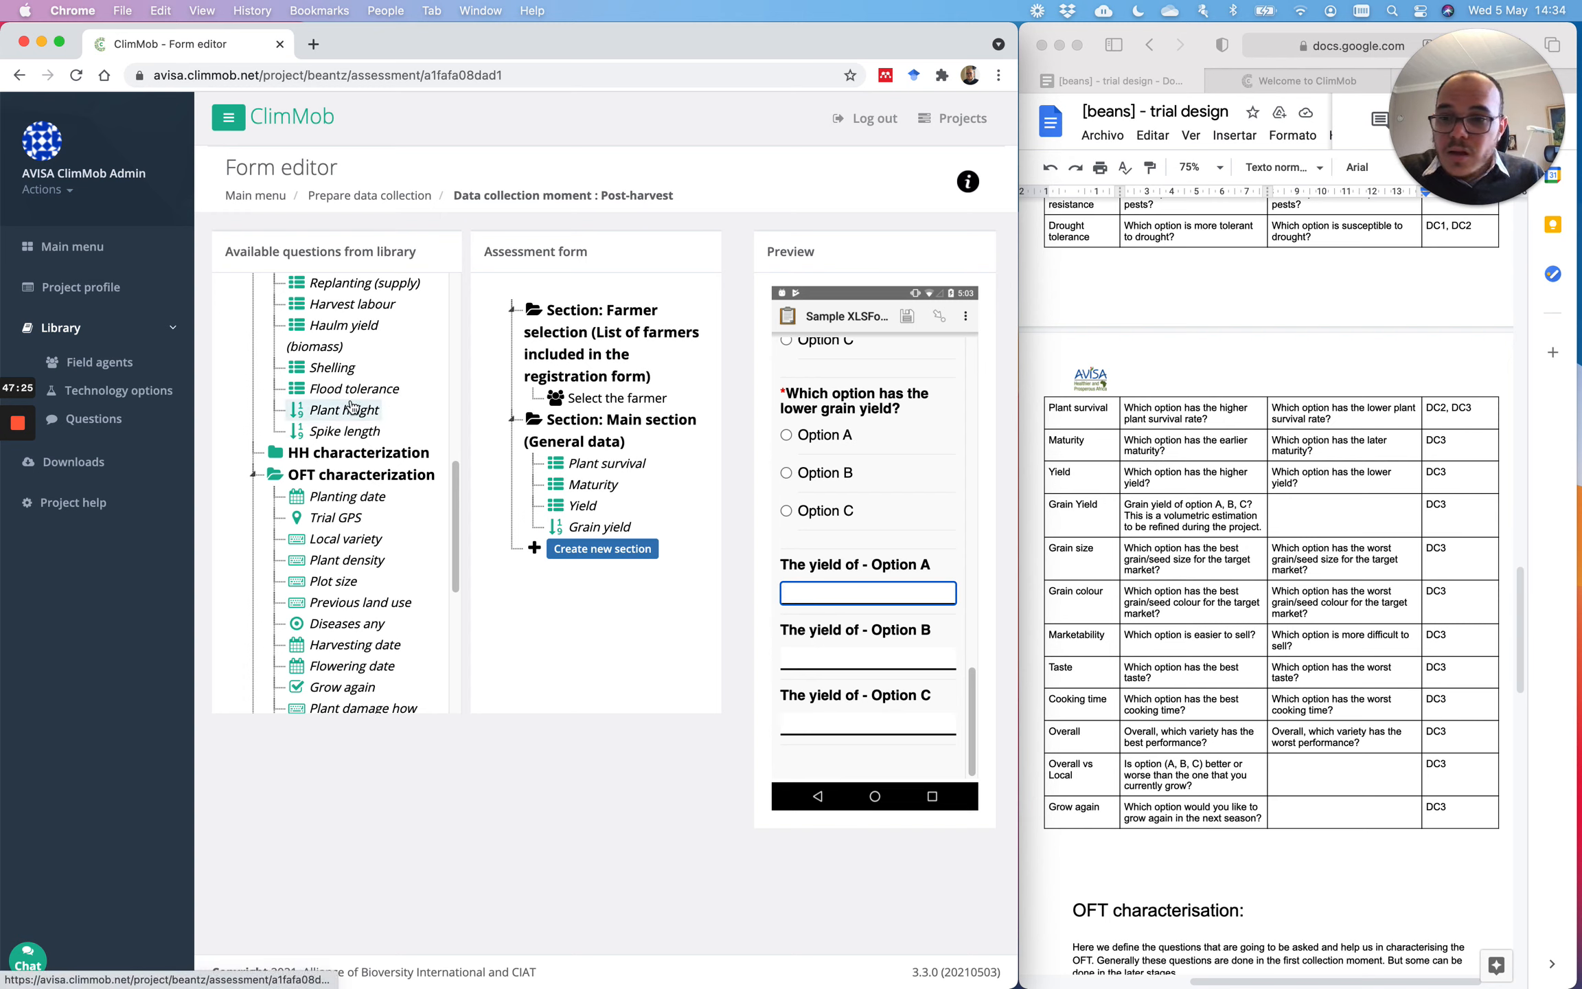
Step: Add Grain size, Grain colour, Marketability, Taste and Cooking time to the Main section
{"action": "scroll", "coordinate": [357, 422], "scroll_direction": "up", "scroll_amount": 5}
{"action": "left_click_drag", "start_coordinate": [343, 393], "coordinate": [591, 543]}
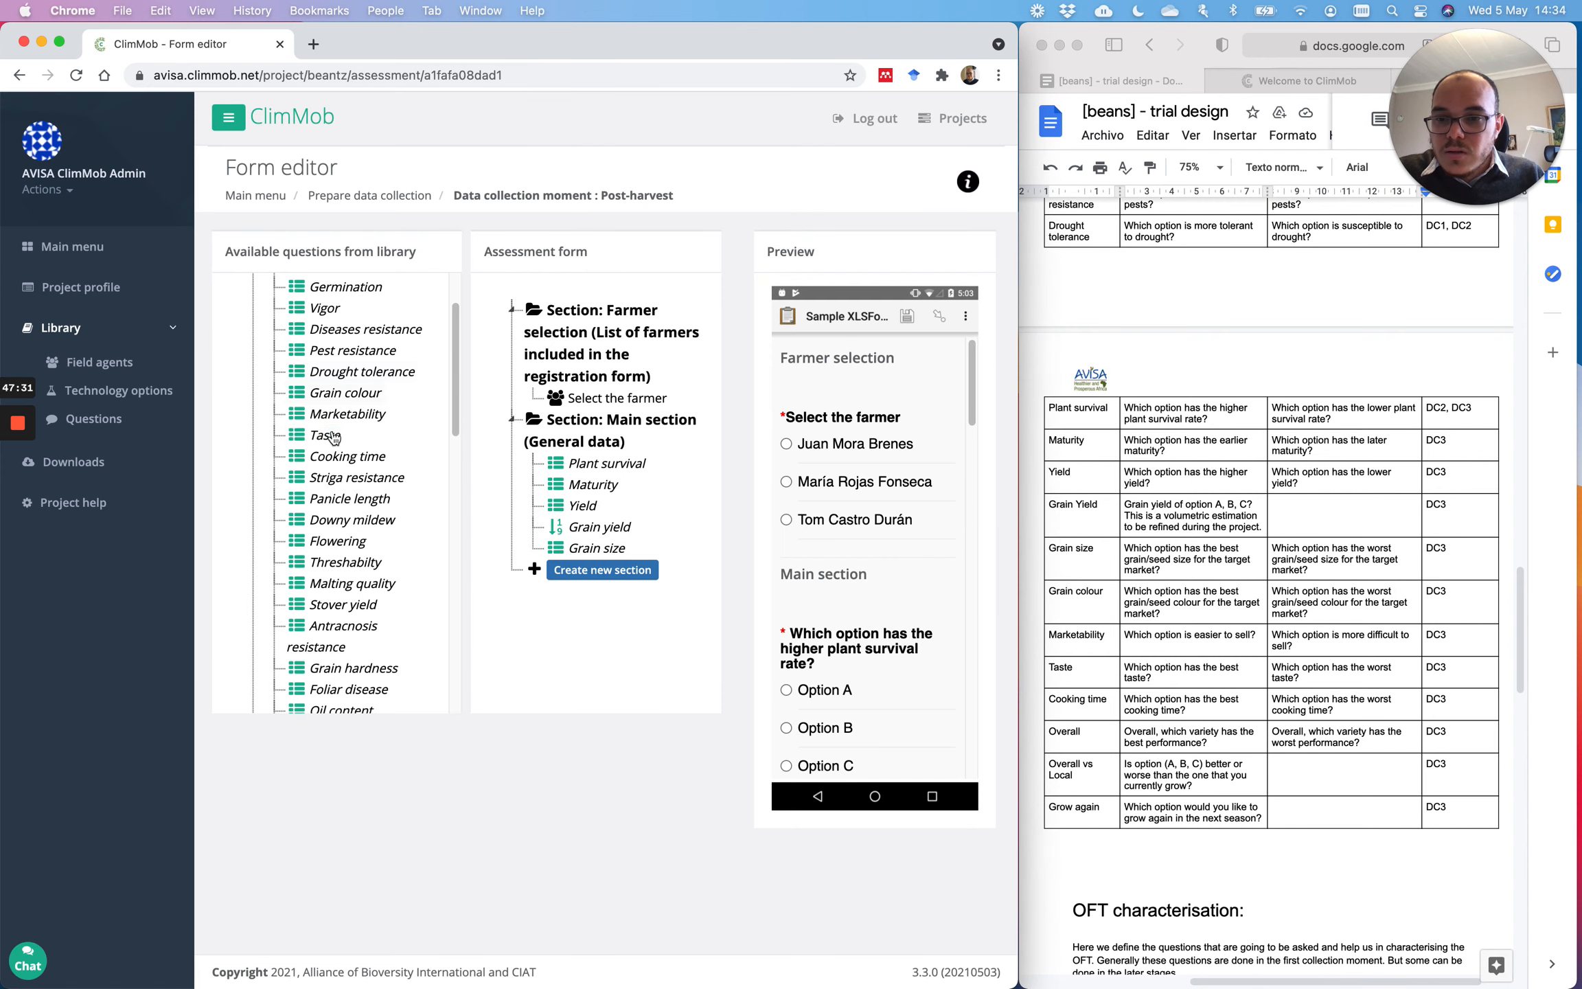
{"action": "scroll", "coordinate": [334, 450], "scroll_direction": "up", "scroll_amount": 3}
{"action": "scroll", "coordinate": [334, 450], "scroll_direction": "down", "scroll_amount": 5}
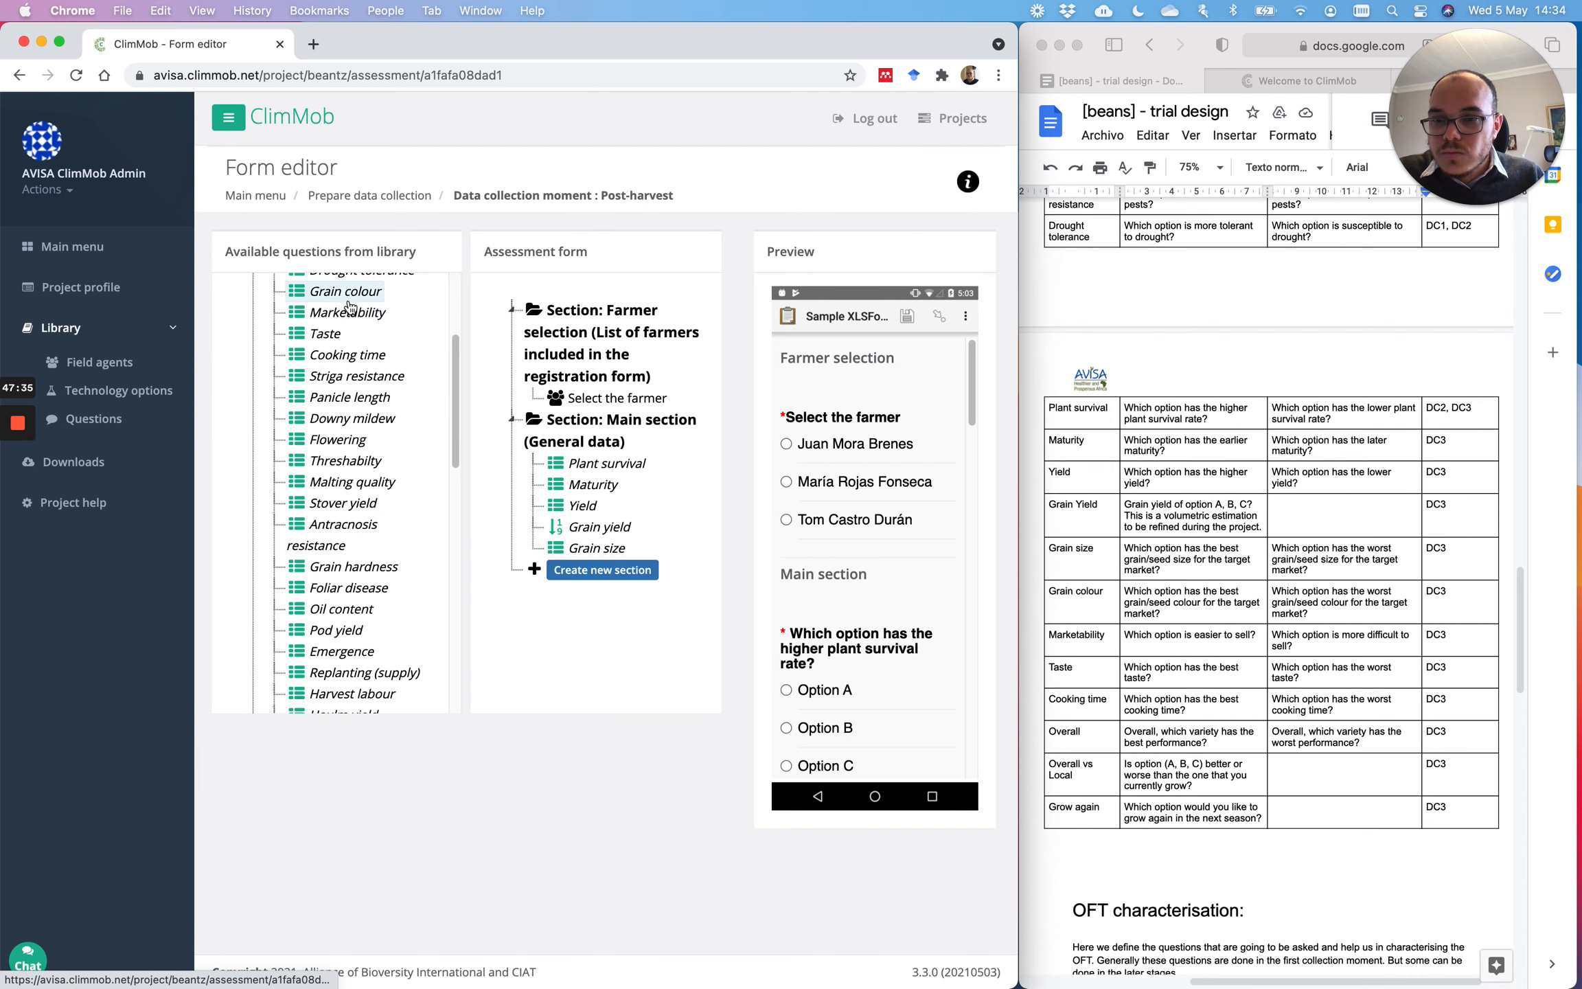
{"action": "left_click_drag", "start_coordinate": [347, 292], "coordinate": [537, 552]}
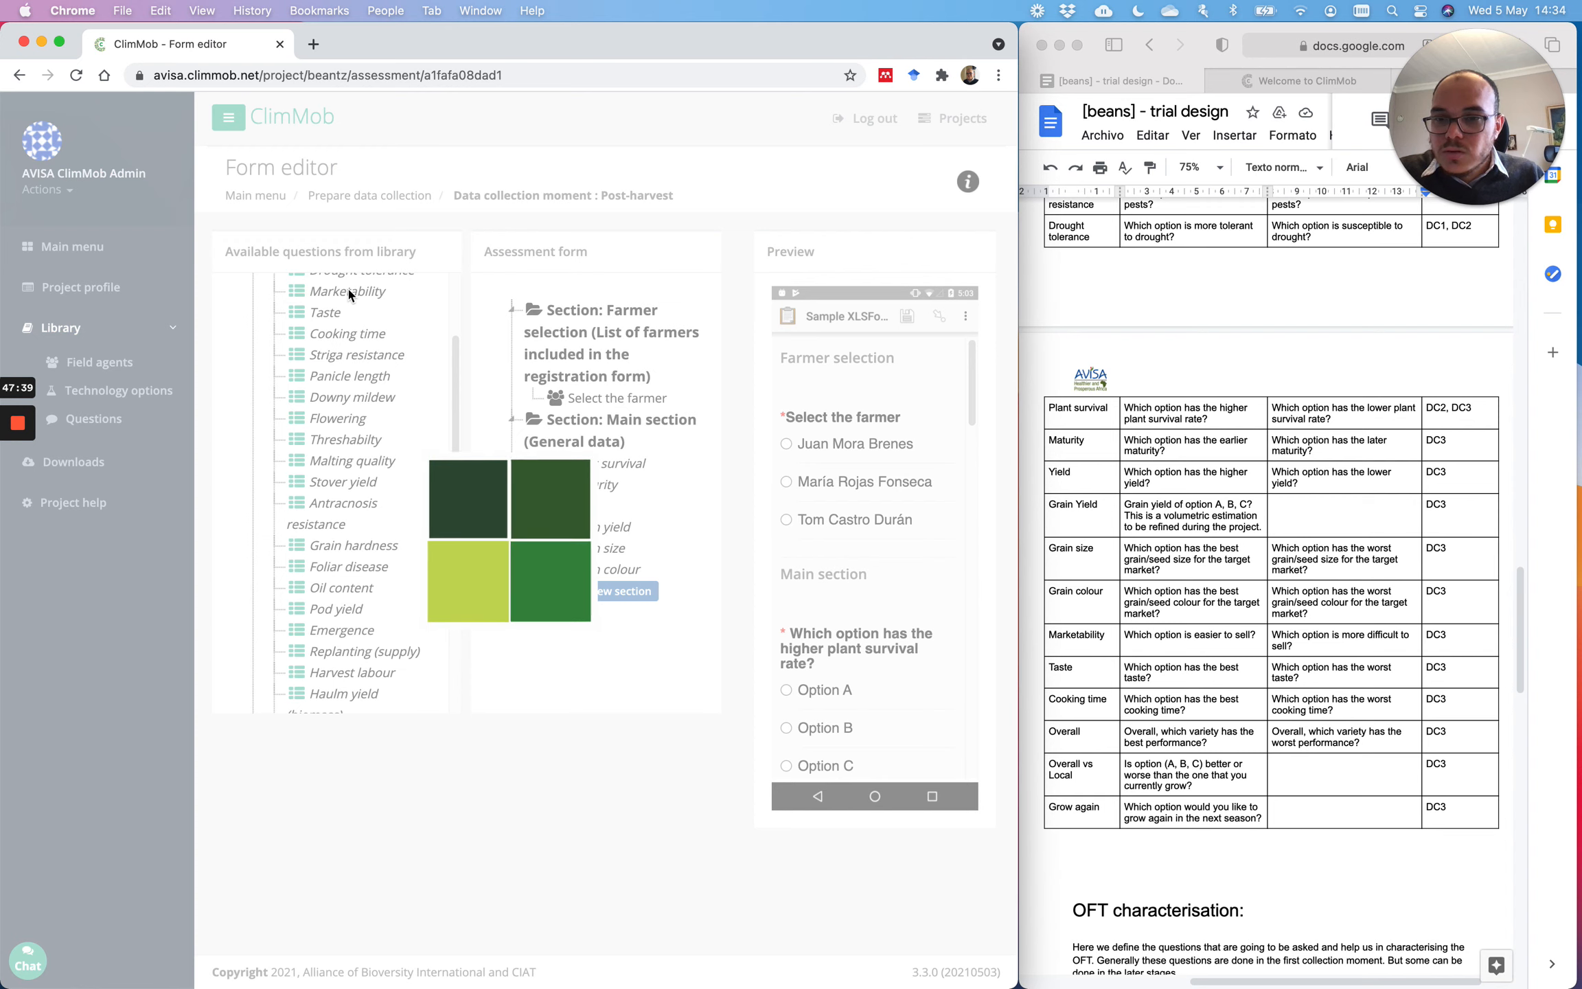
{"action": "left_click_drag", "start_coordinate": [343, 292], "coordinate": [538, 574]}
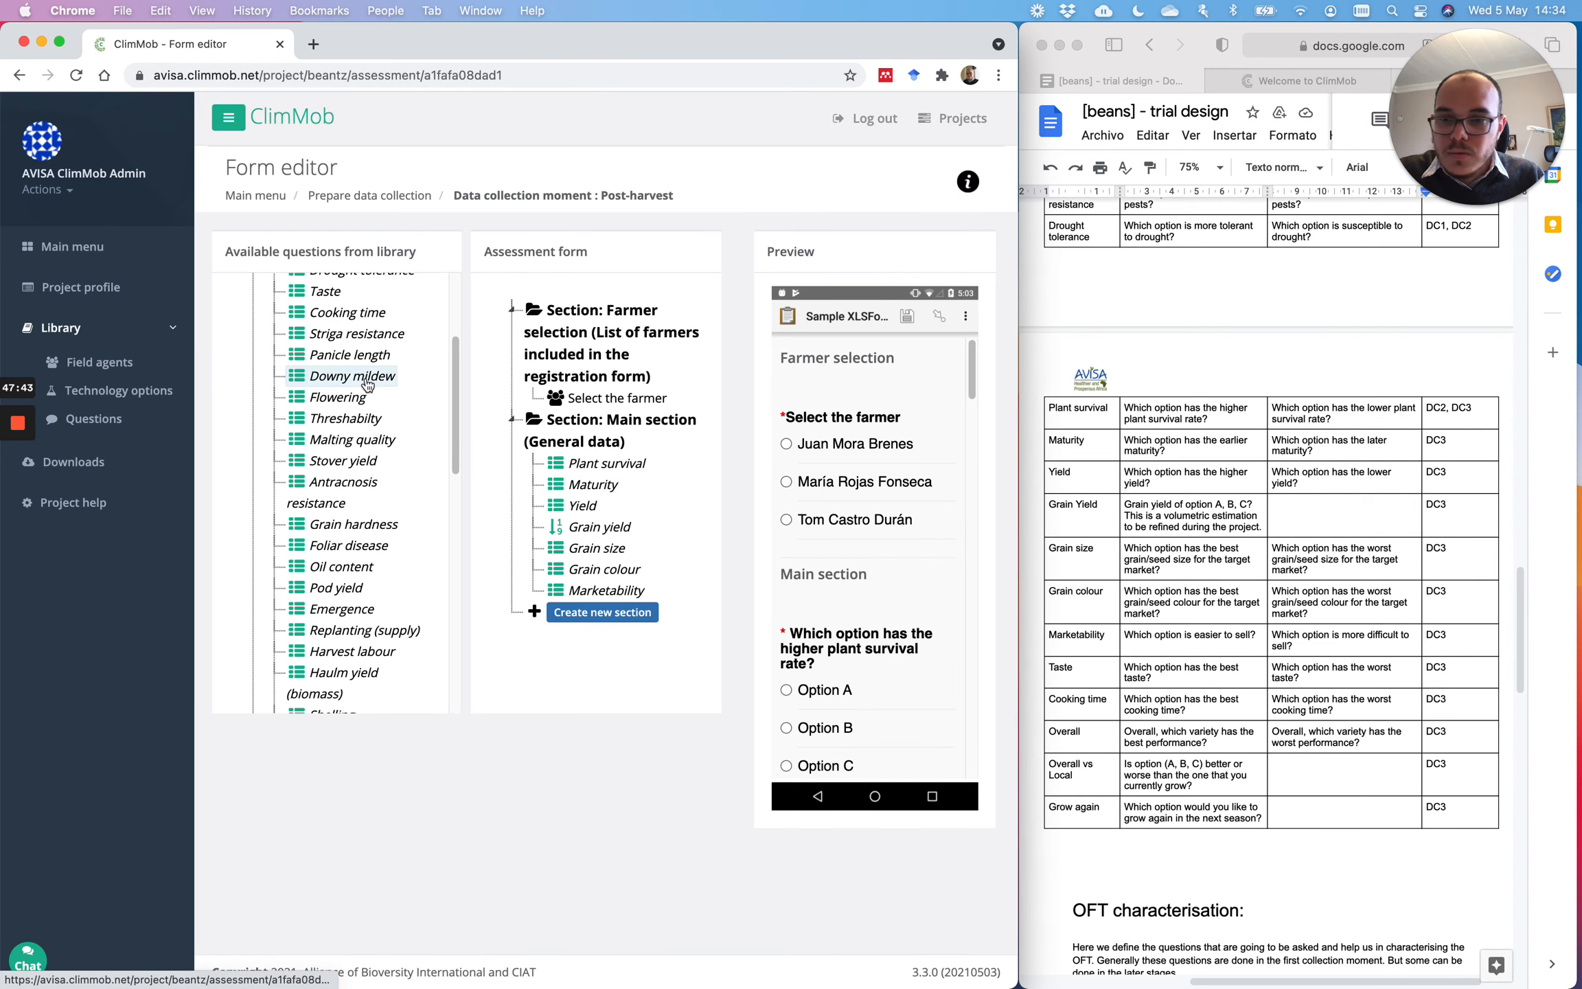
{"action": "scroll", "coordinate": [363, 386], "scroll_direction": "up", "scroll_amount": 3}
{"action": "left_click_drag", "start_coordinate": [325, 457], "coordinate": [575, 575]}
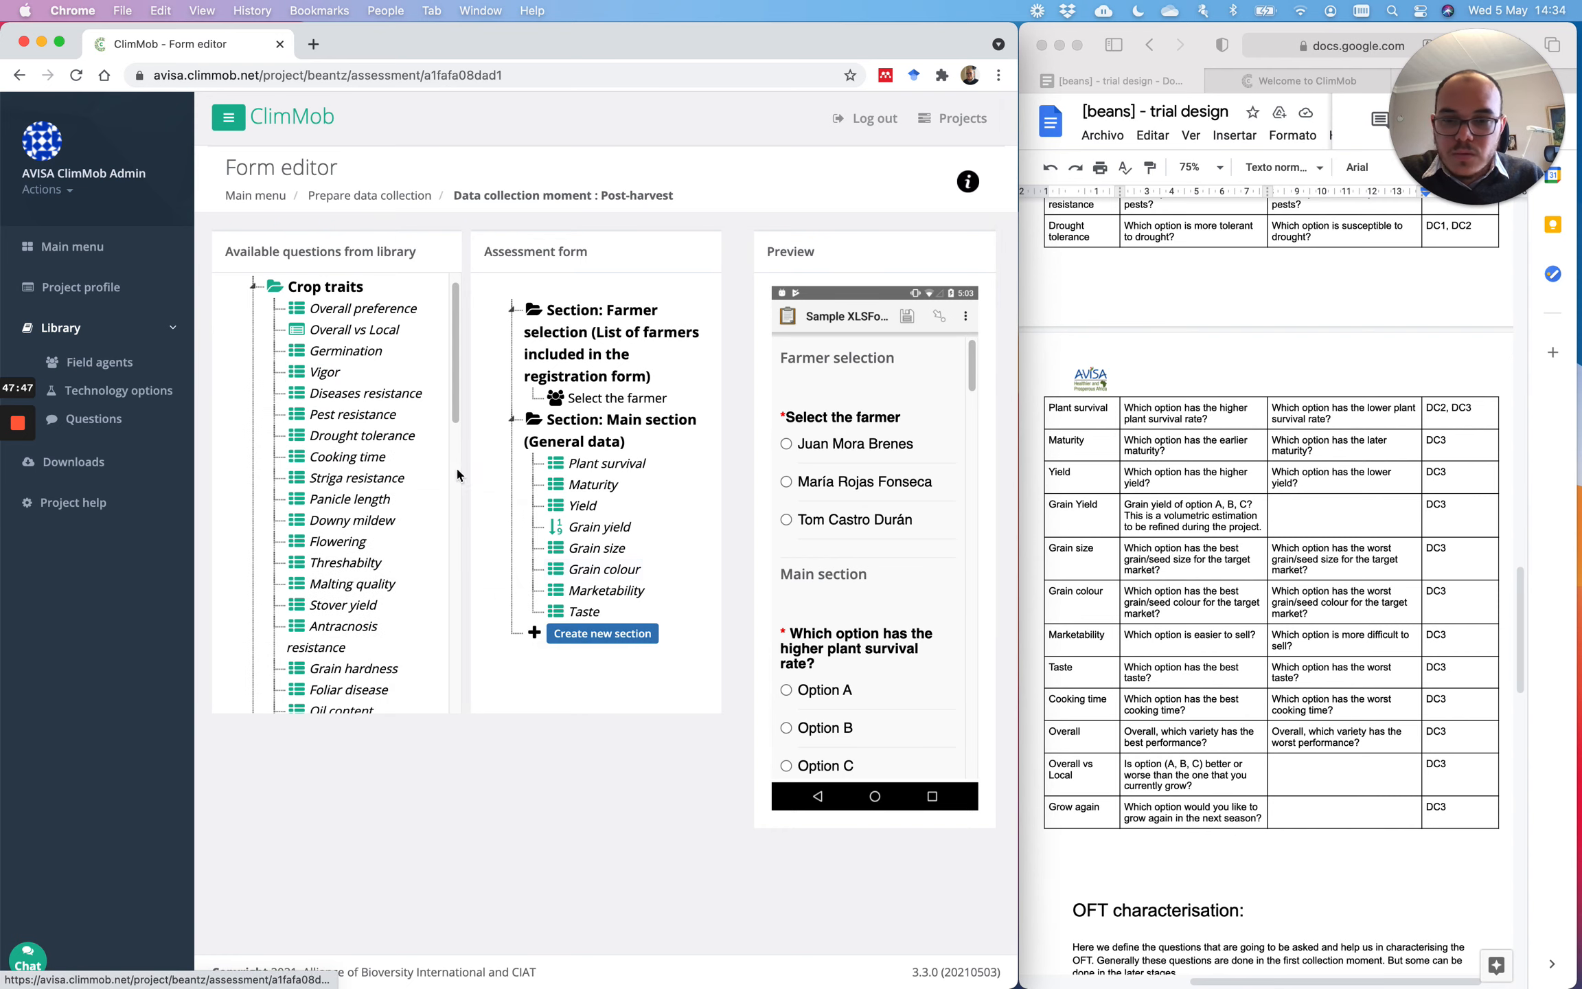
{"action": "left_click_drag", "start_coordinate": [336, 455], "coordinate": [550, 611]}
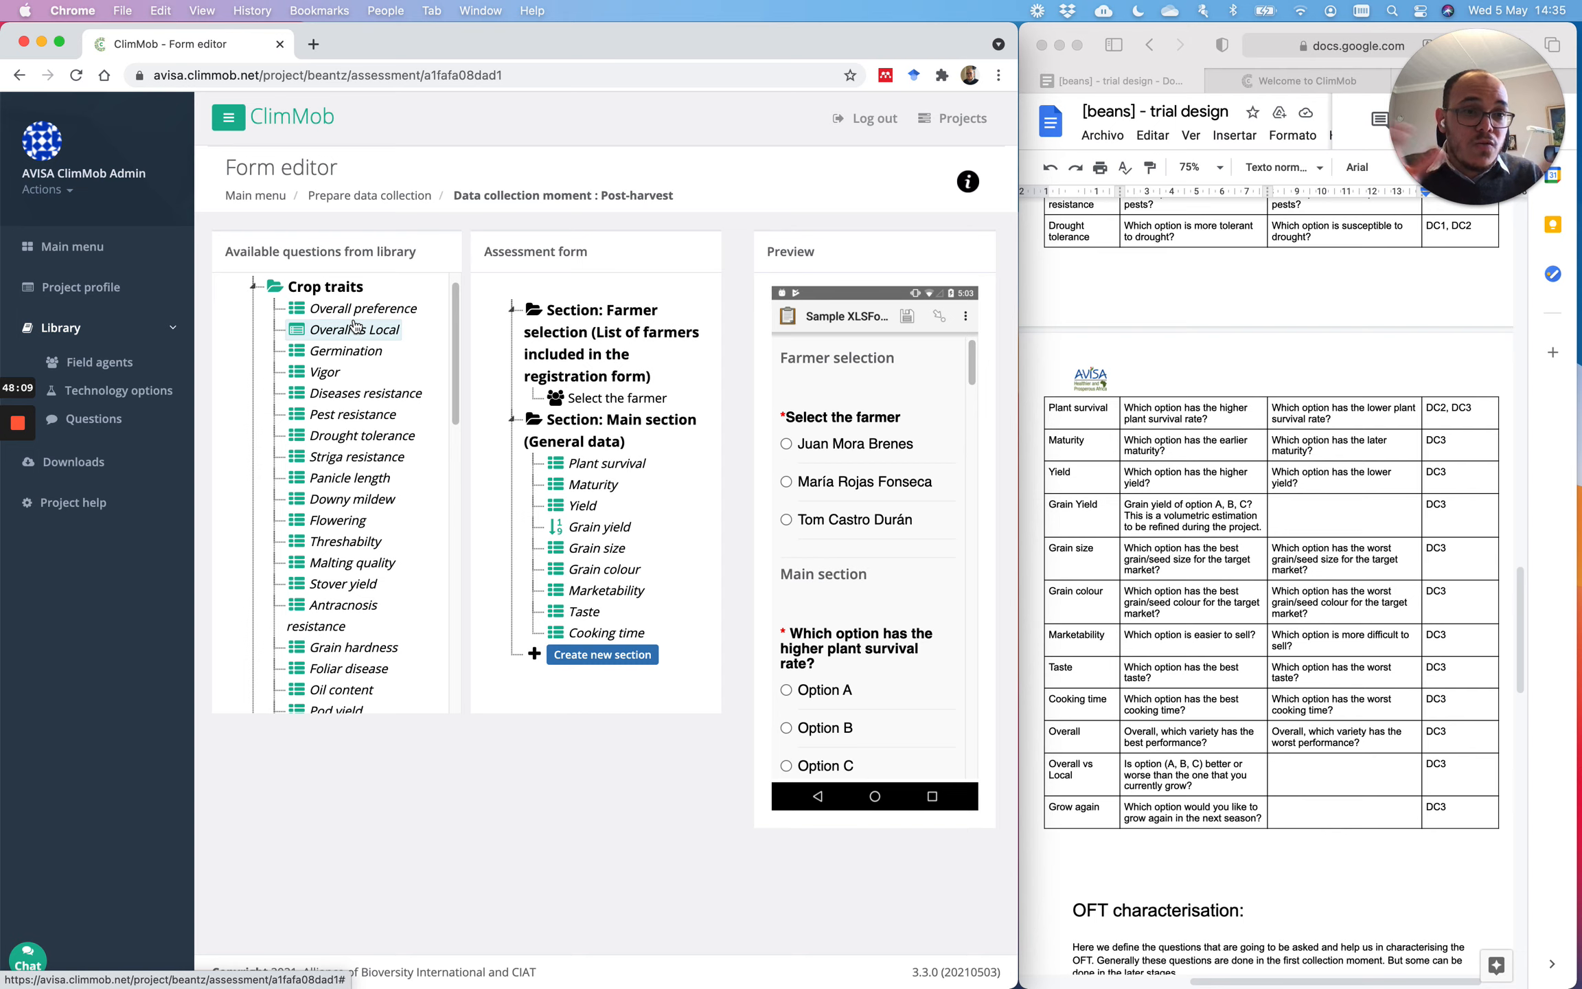
Step: Add Overall preference, Overall vs Local and Grow again, placing Grow again between the other two
{"action": "left_click_drag", "start_coordinate": [357, 311], "coordinate": [590, 633]}
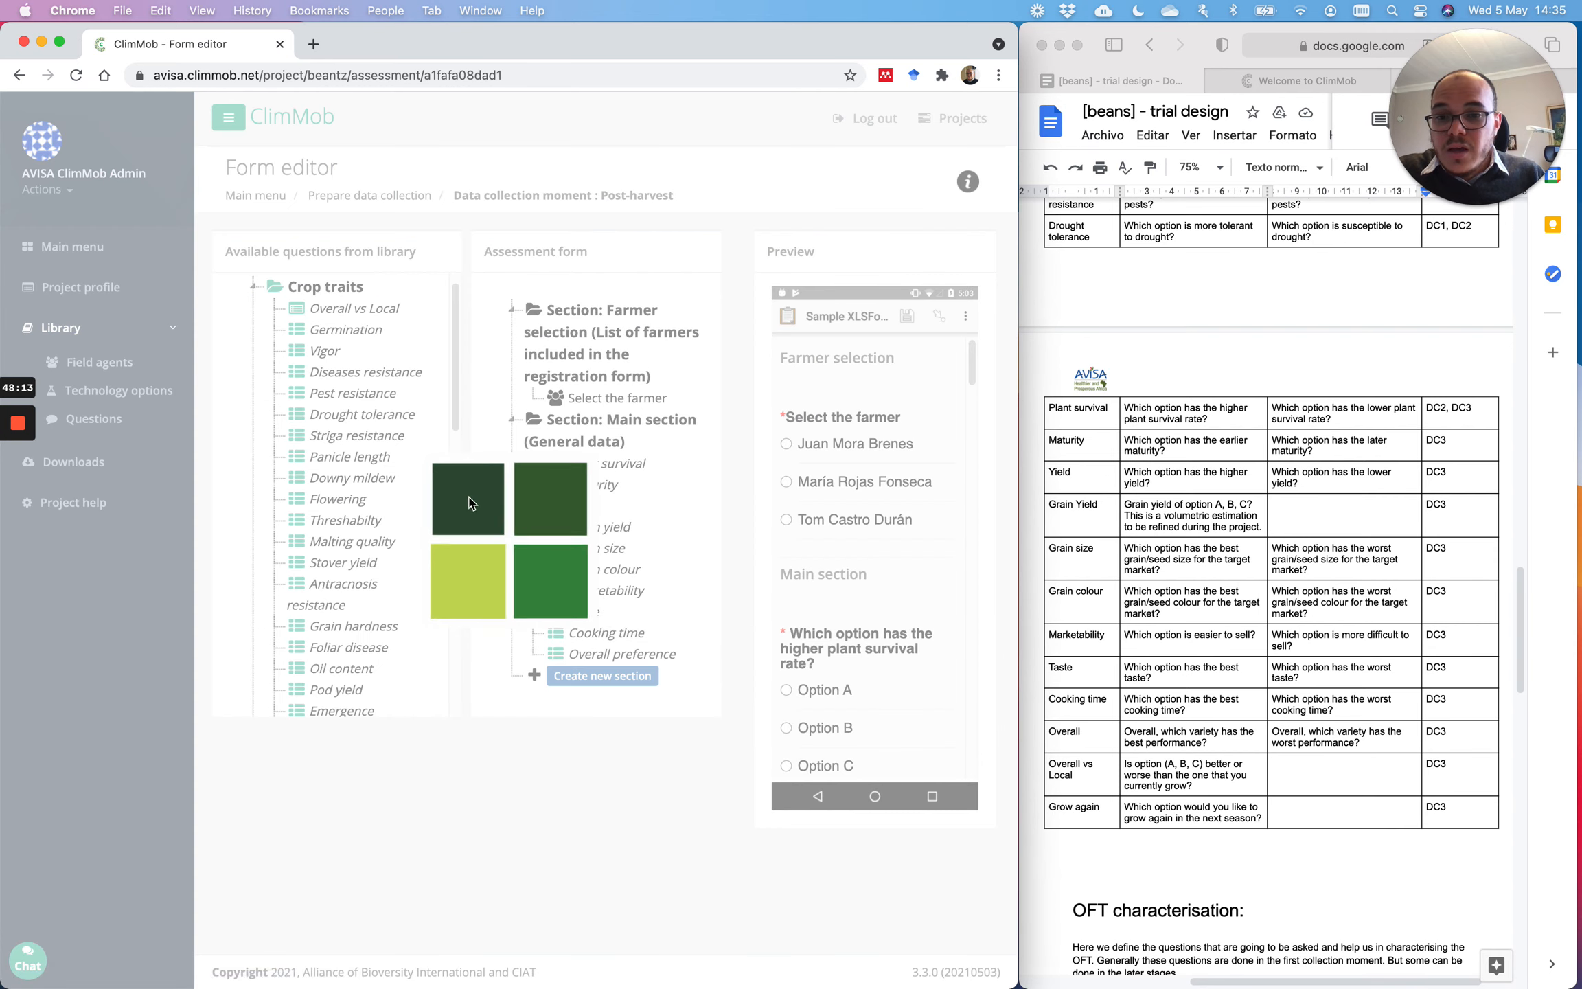
{"action": "left_click_drag", "start_coordinate": [357, 313], "coordinate": [626, 661]}
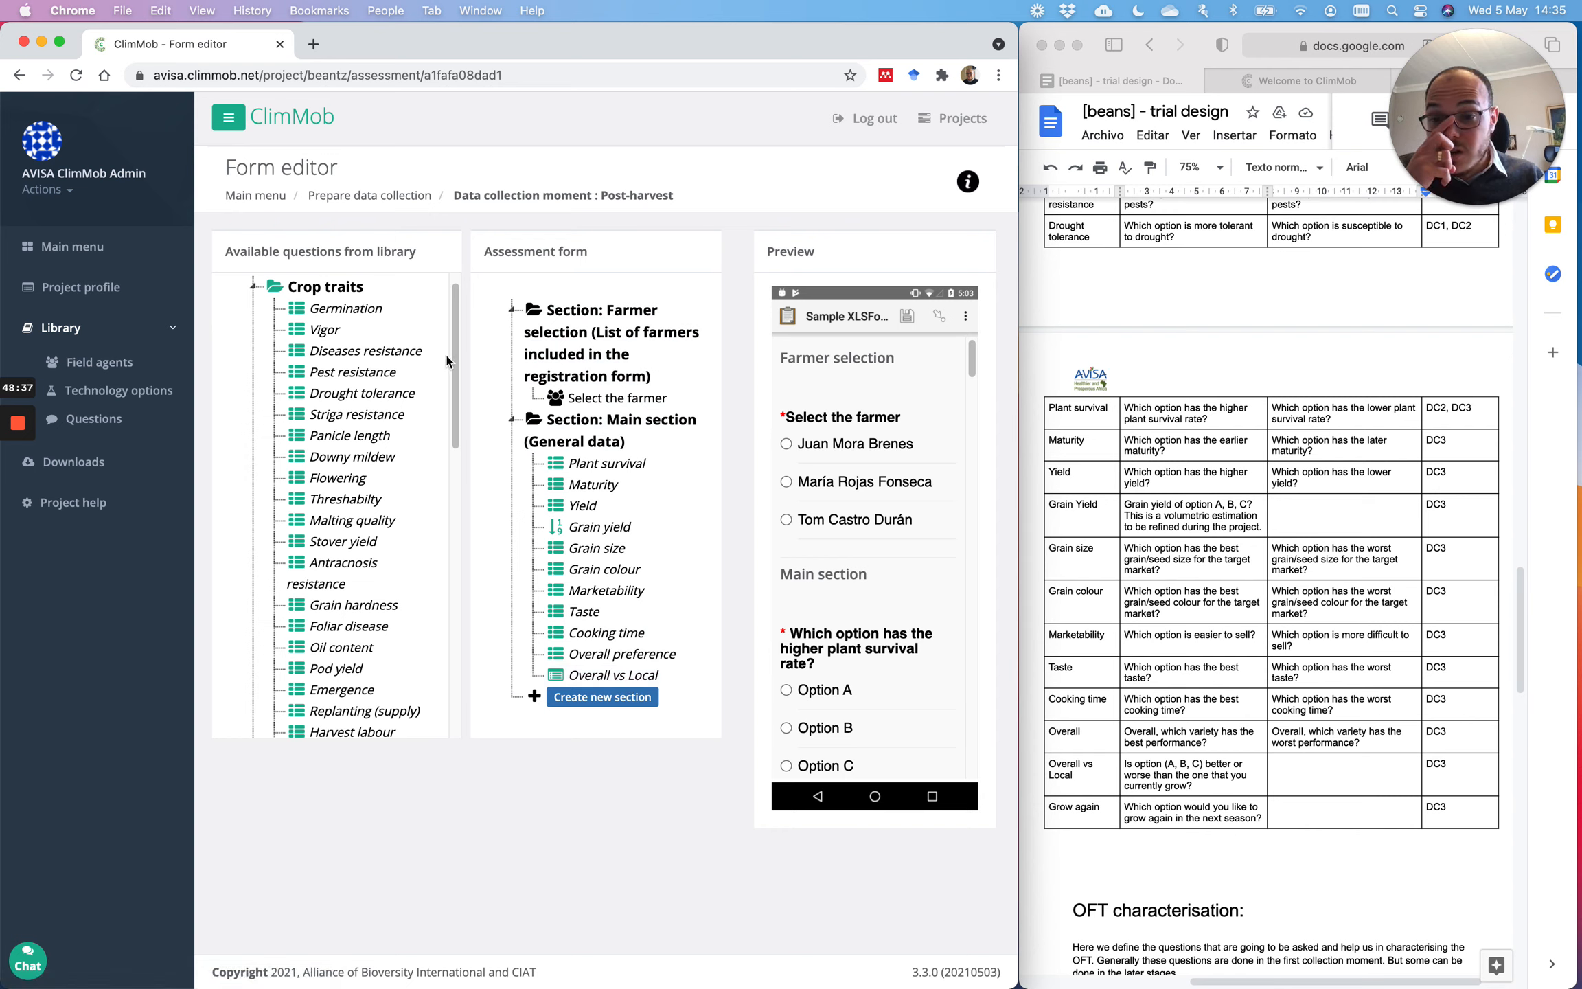
{"action": "left_click_drag", "start_coordinate": [454, 346], "coordinate": [447, 561]}
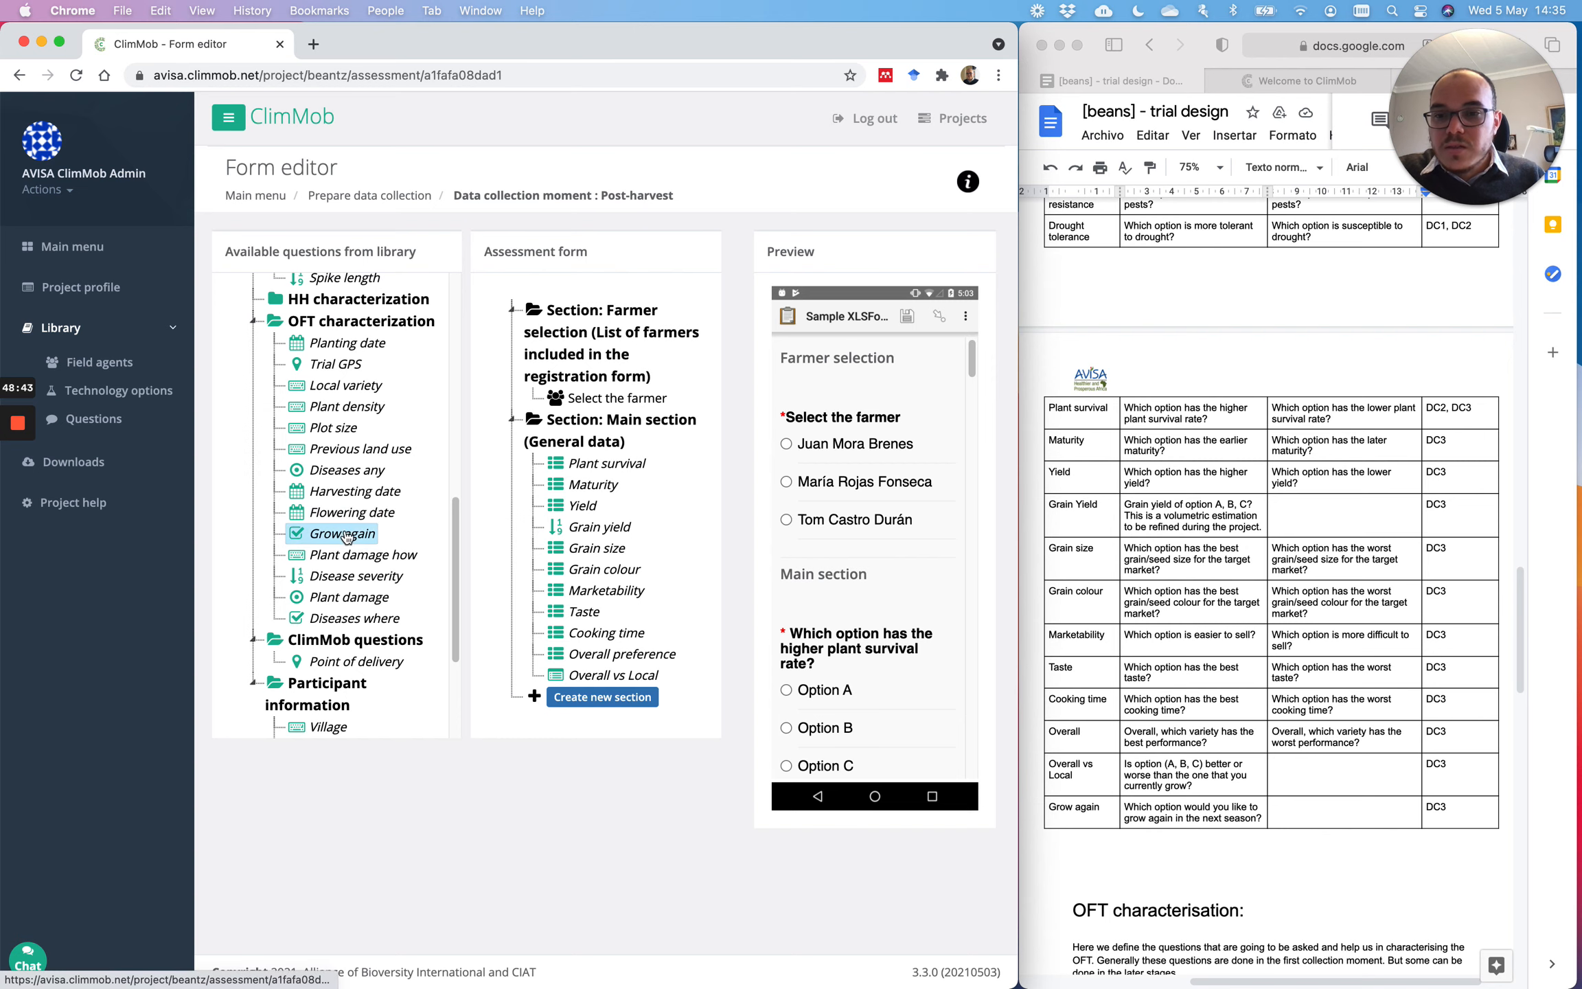
{"action": "left_click_drag", "start_coordinate": [632, 730], "coordinate": [618, 669]}
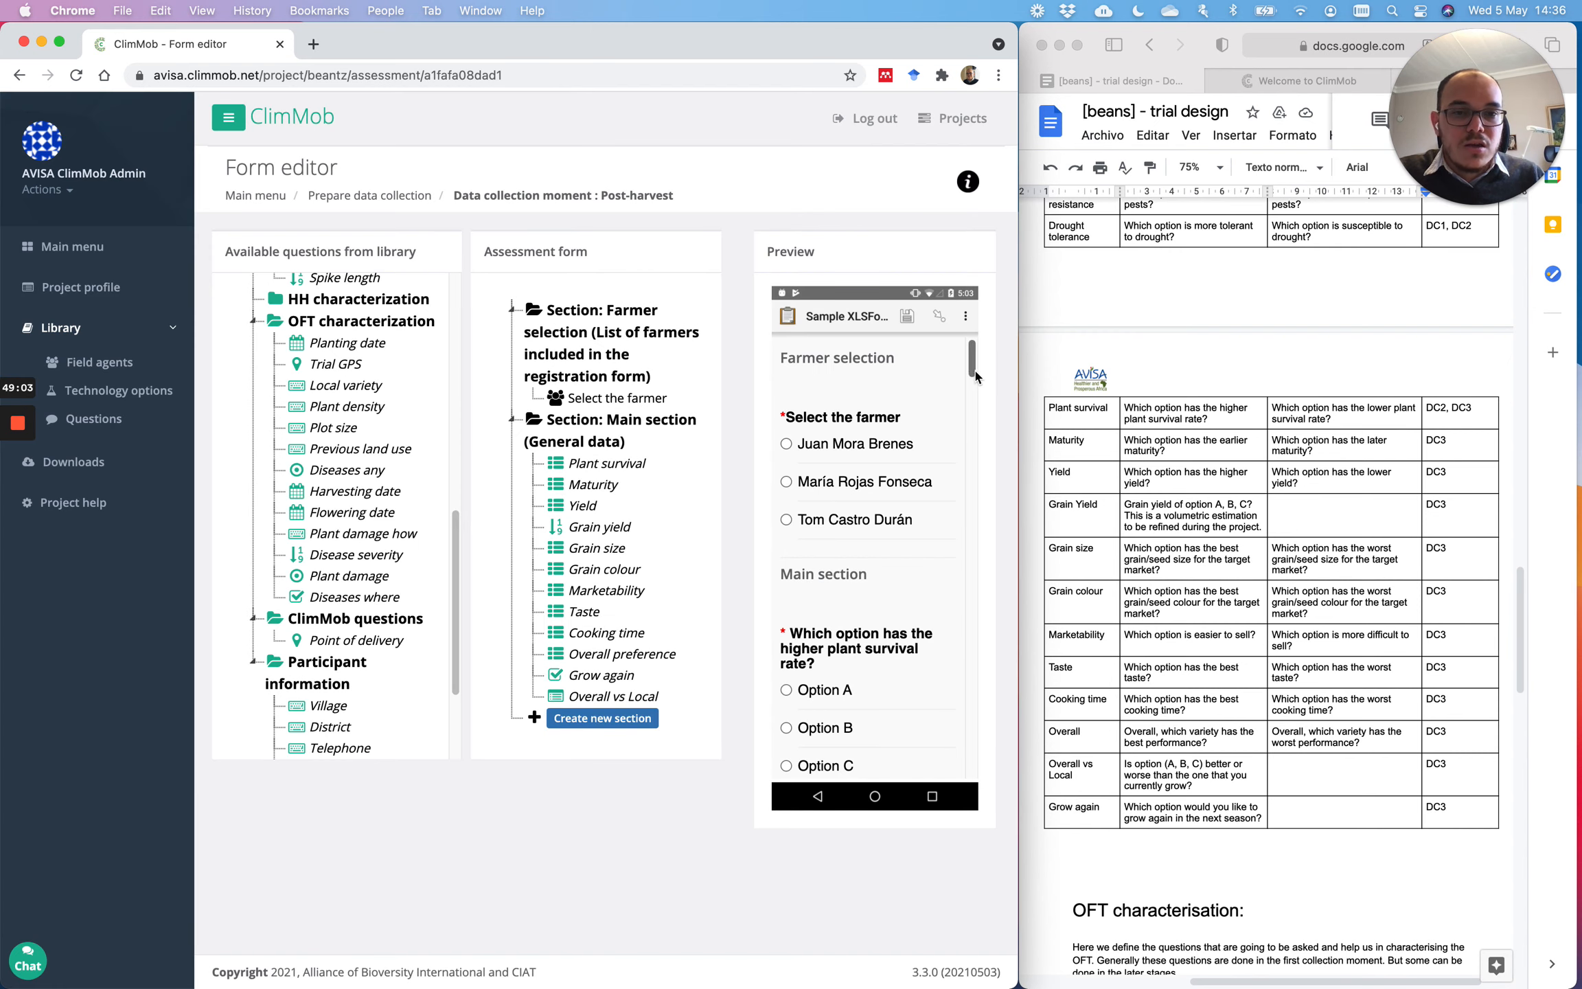
Step: Scroll through the form preview to check the newly added questions
{"action": "left_click_drag", "start_coordinate": [976, 376], "coordinate": [960, 791]}
{"action": "right_click", "coordinate": [996, 653]}
{"action": "left_click", "coordinate": [990, 629]}
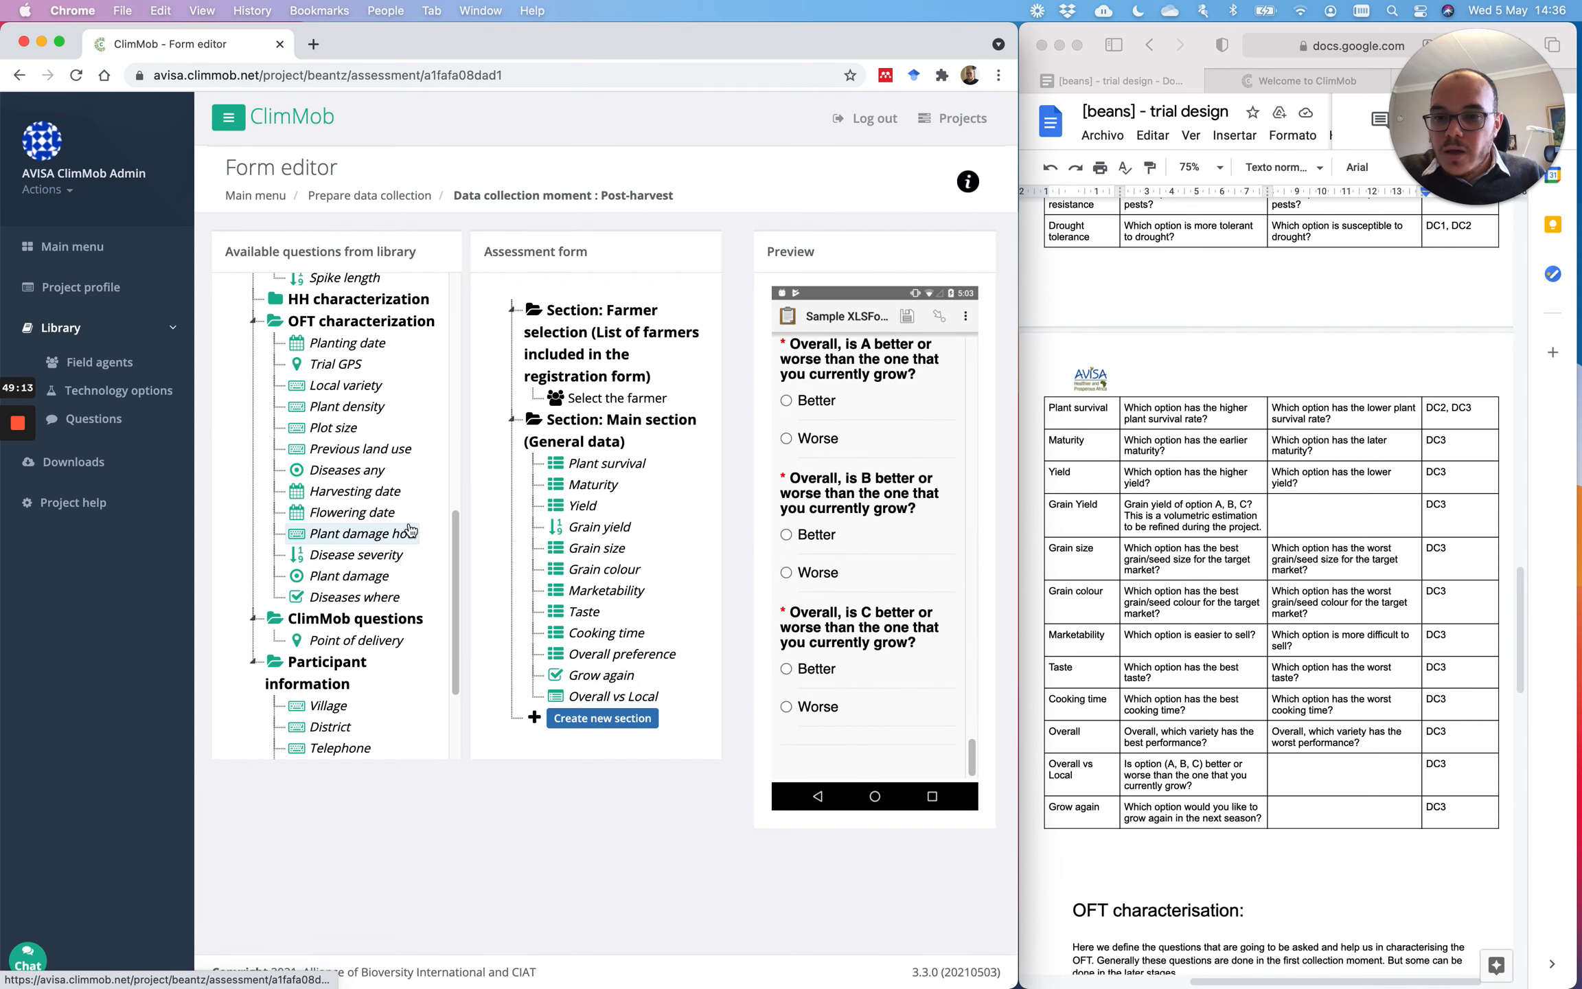
{"action": "scroll", "coordinate": [1313, 608], "scroll_direction": "down", "scroll_amount": 10}
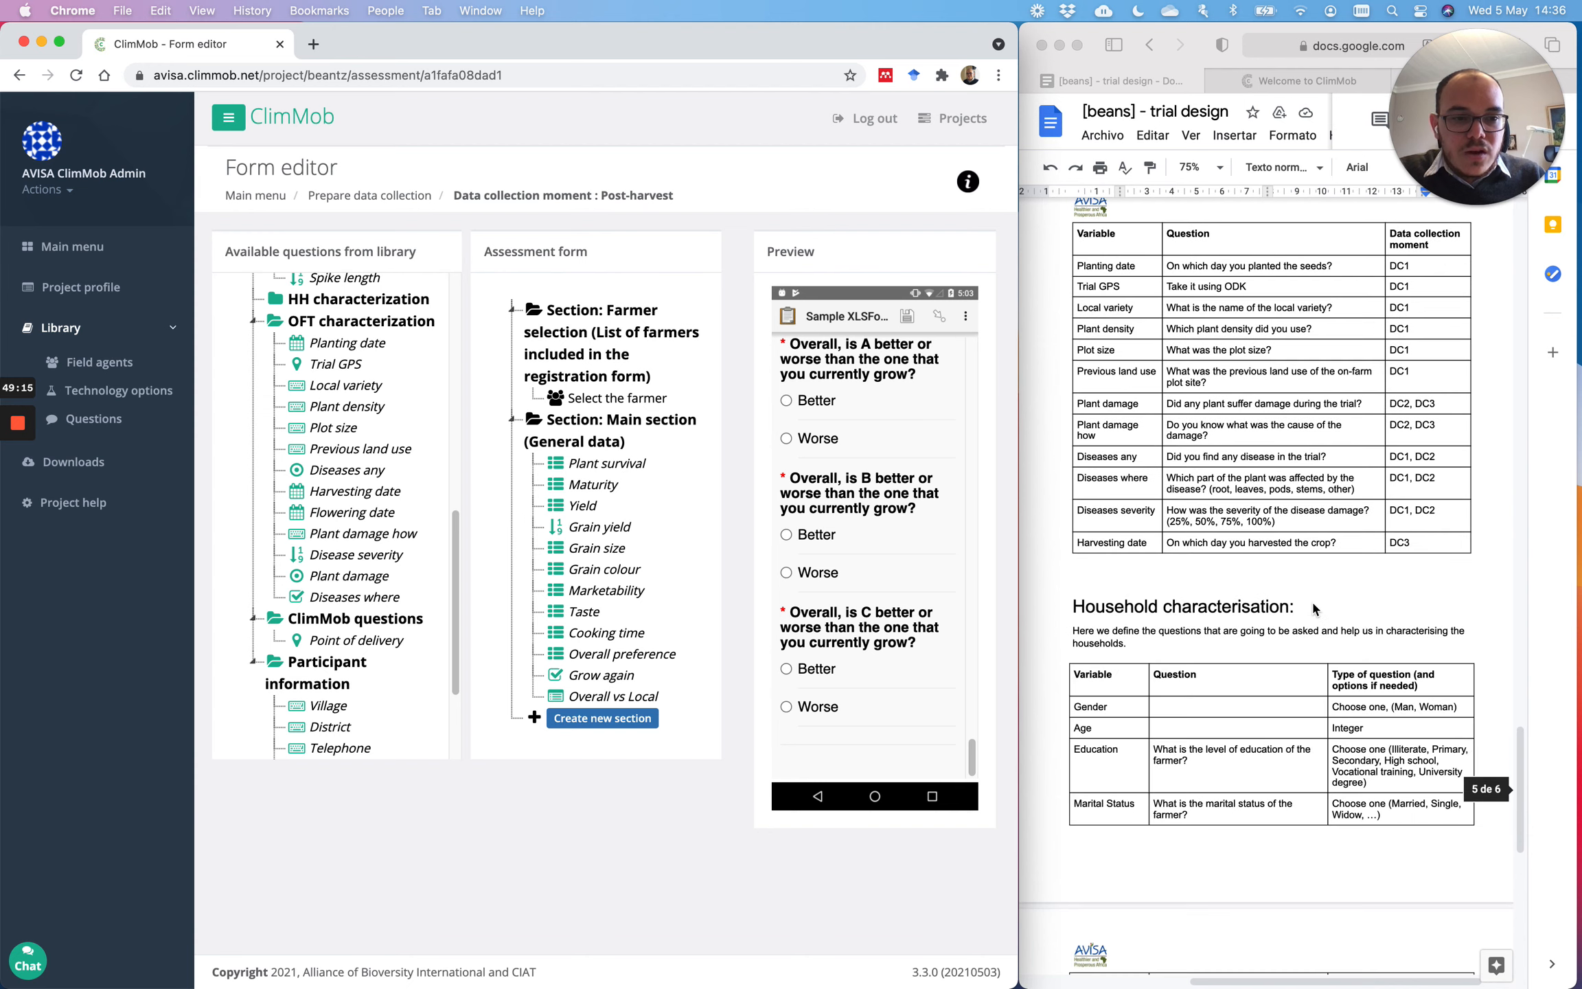
Step: Review the Plant damage rows in the trial design document's table
{"action": "left_click", "coordinate": [1325, 567]}
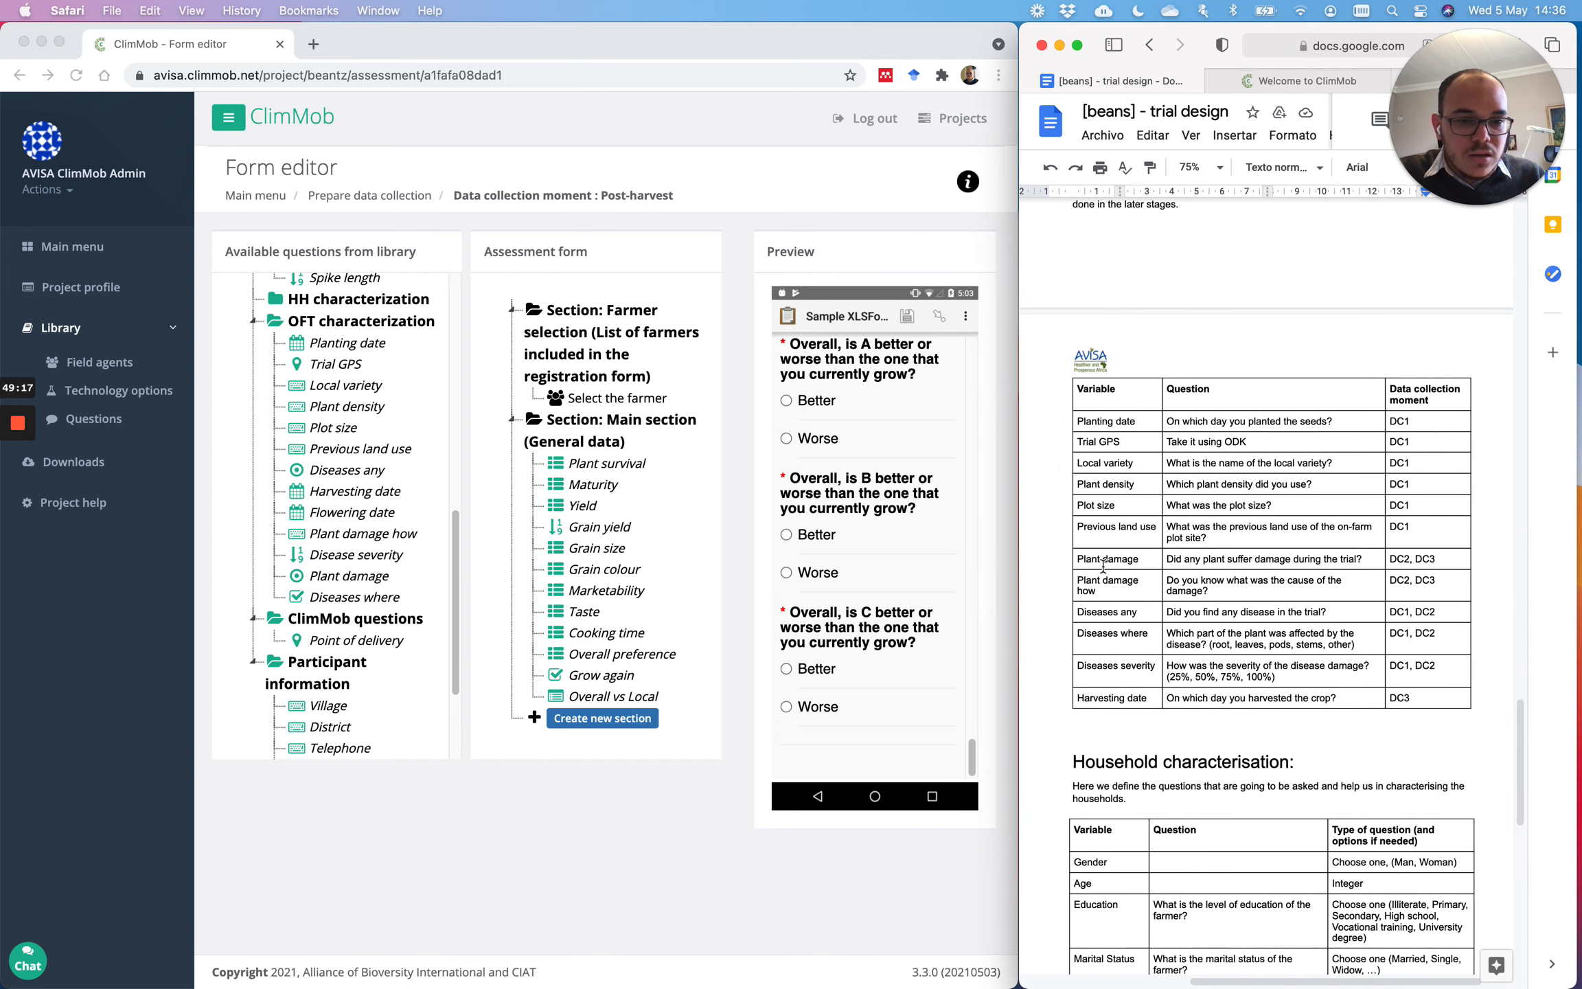
{"action": "left_click_drag", "start_coordinate": [1103, 565], "coordinate": [1443, 587]}
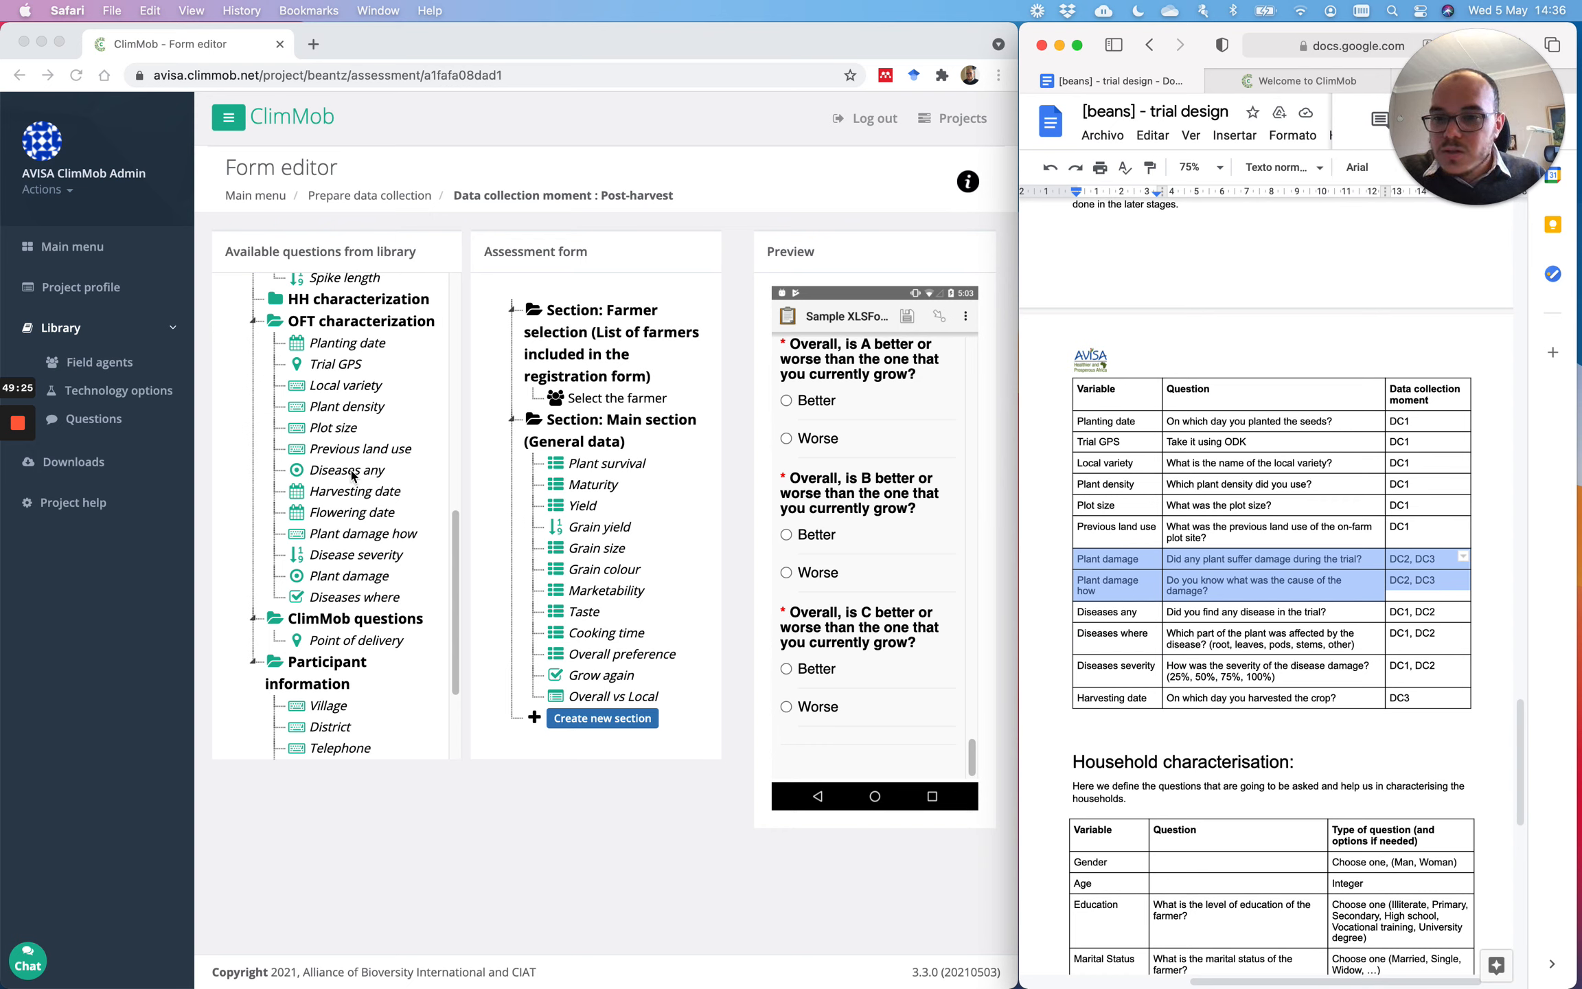
{"action": "scroll", "coordinate": [352, 474], "scroll_direction": "up", "scroll_amount": 1}
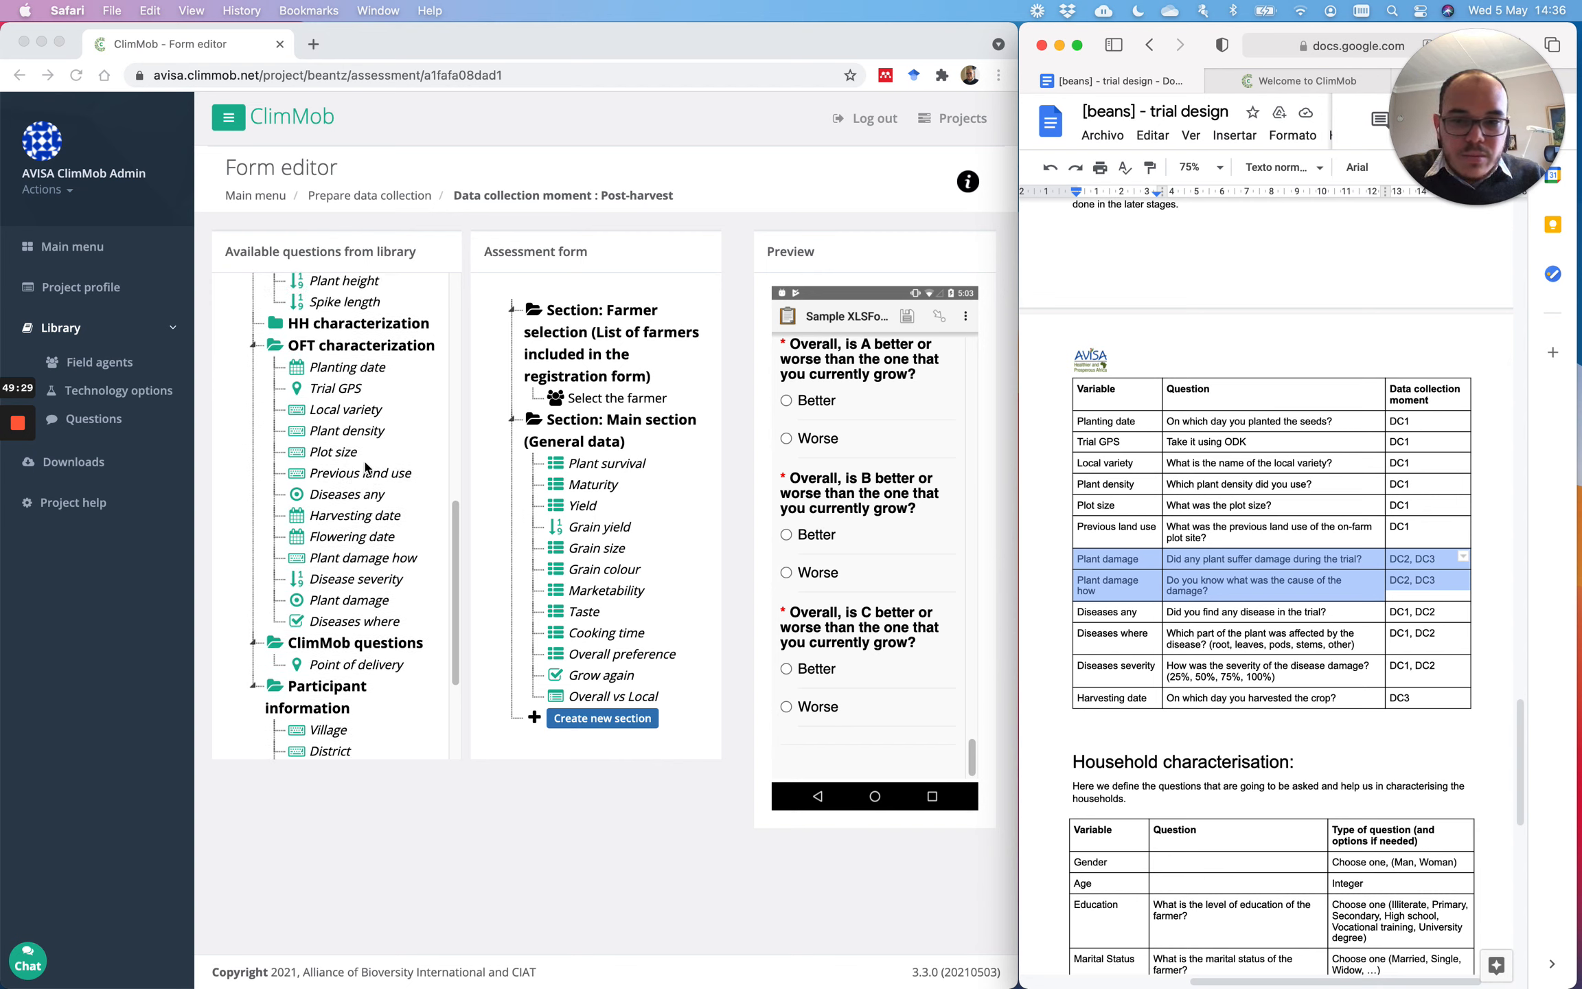
{"action": "left_click", "coordinate": [366, 468]}
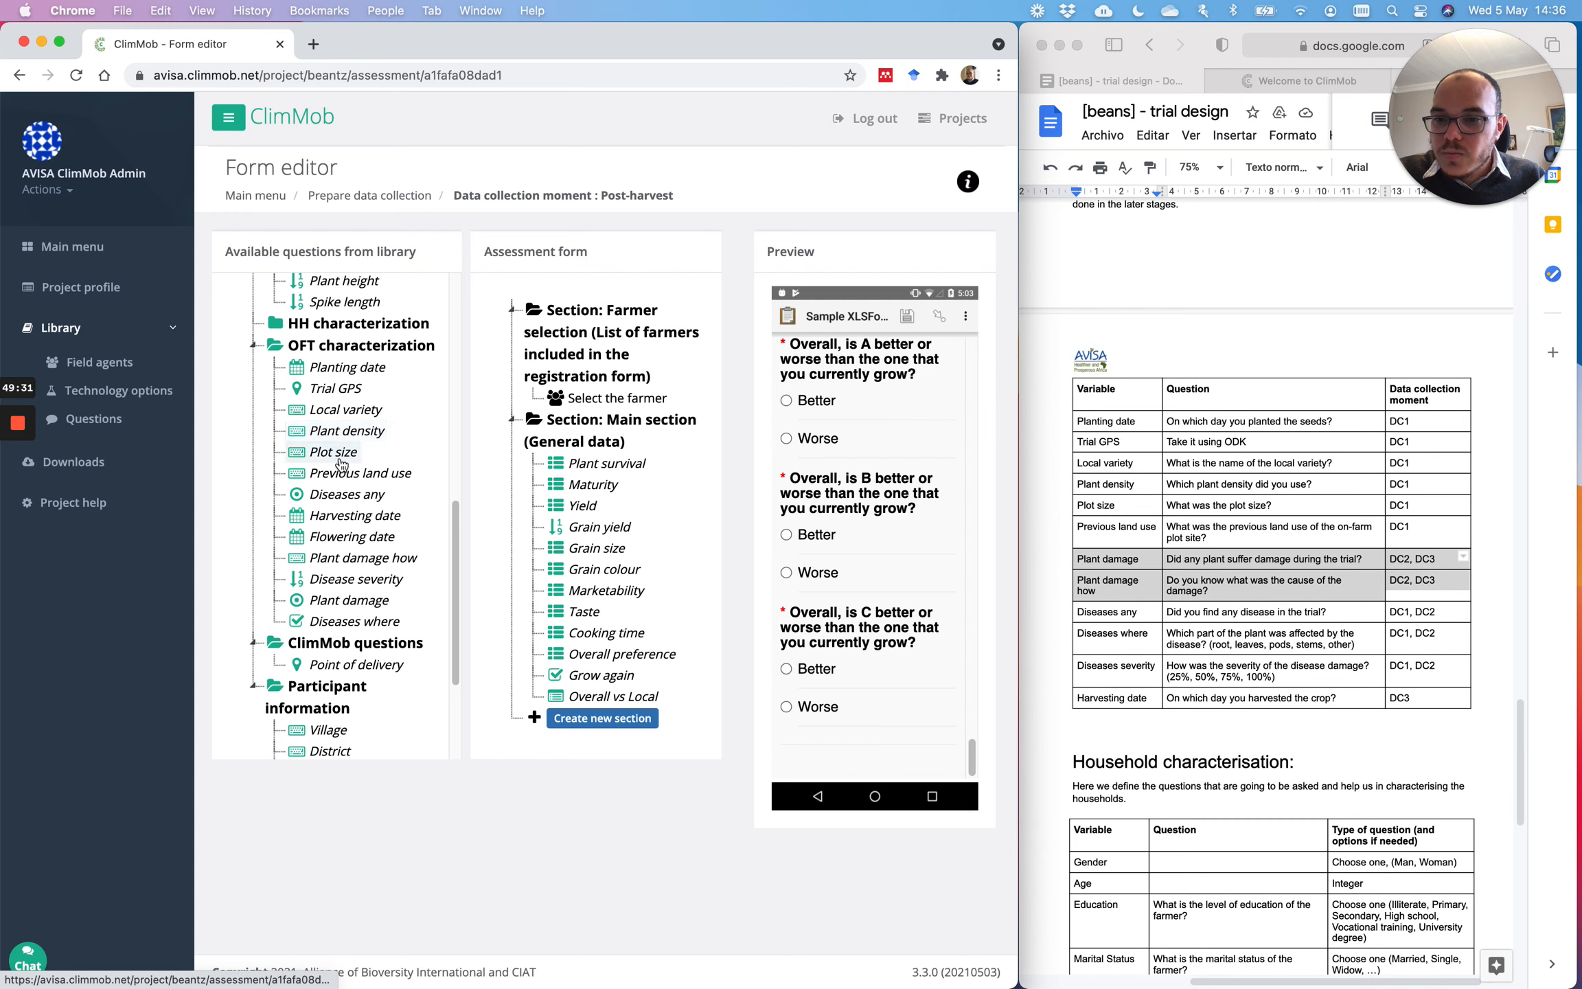
Step: Add Plant damage, Plant damage how and Harvesting date after Grow again in Main
{"action": "scroll", "coordinate": [357, 488], "scroll_direction": "down", "scroll_amount": 2}
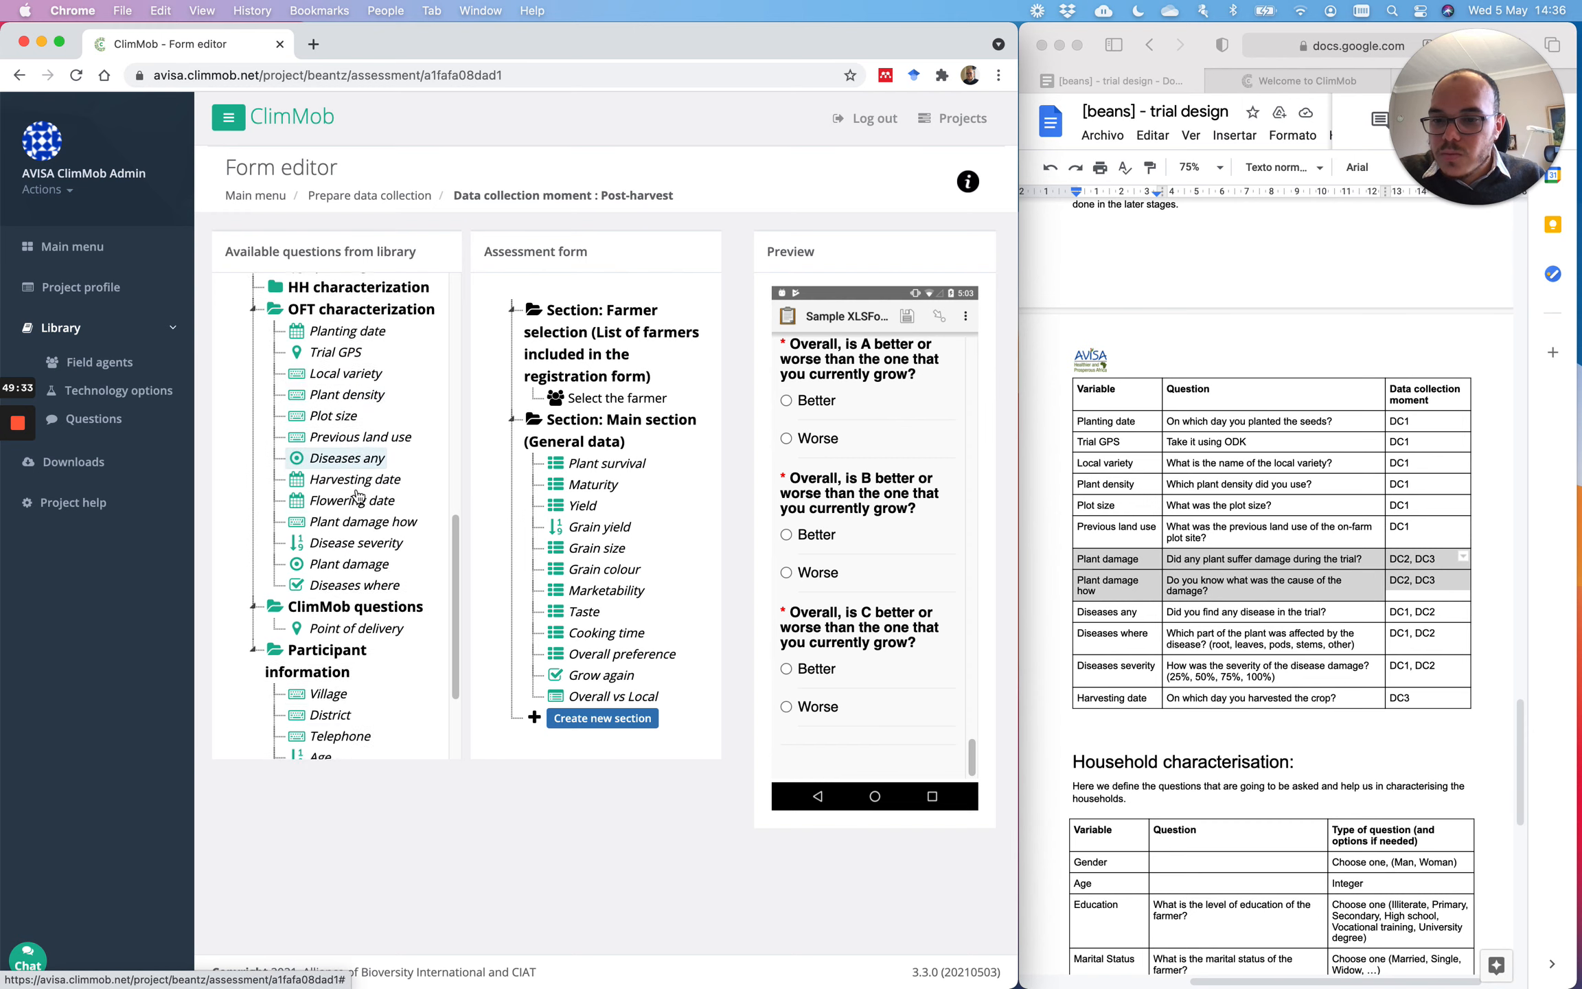
{"action": "scroll", "coordinate": [357, 491], "scroll_direction": "up", "scroll_amount": 10}
{"action": "scroll", "coordinate": [357, 496], "scroll_direction": "down", "scroll_amount": 5}
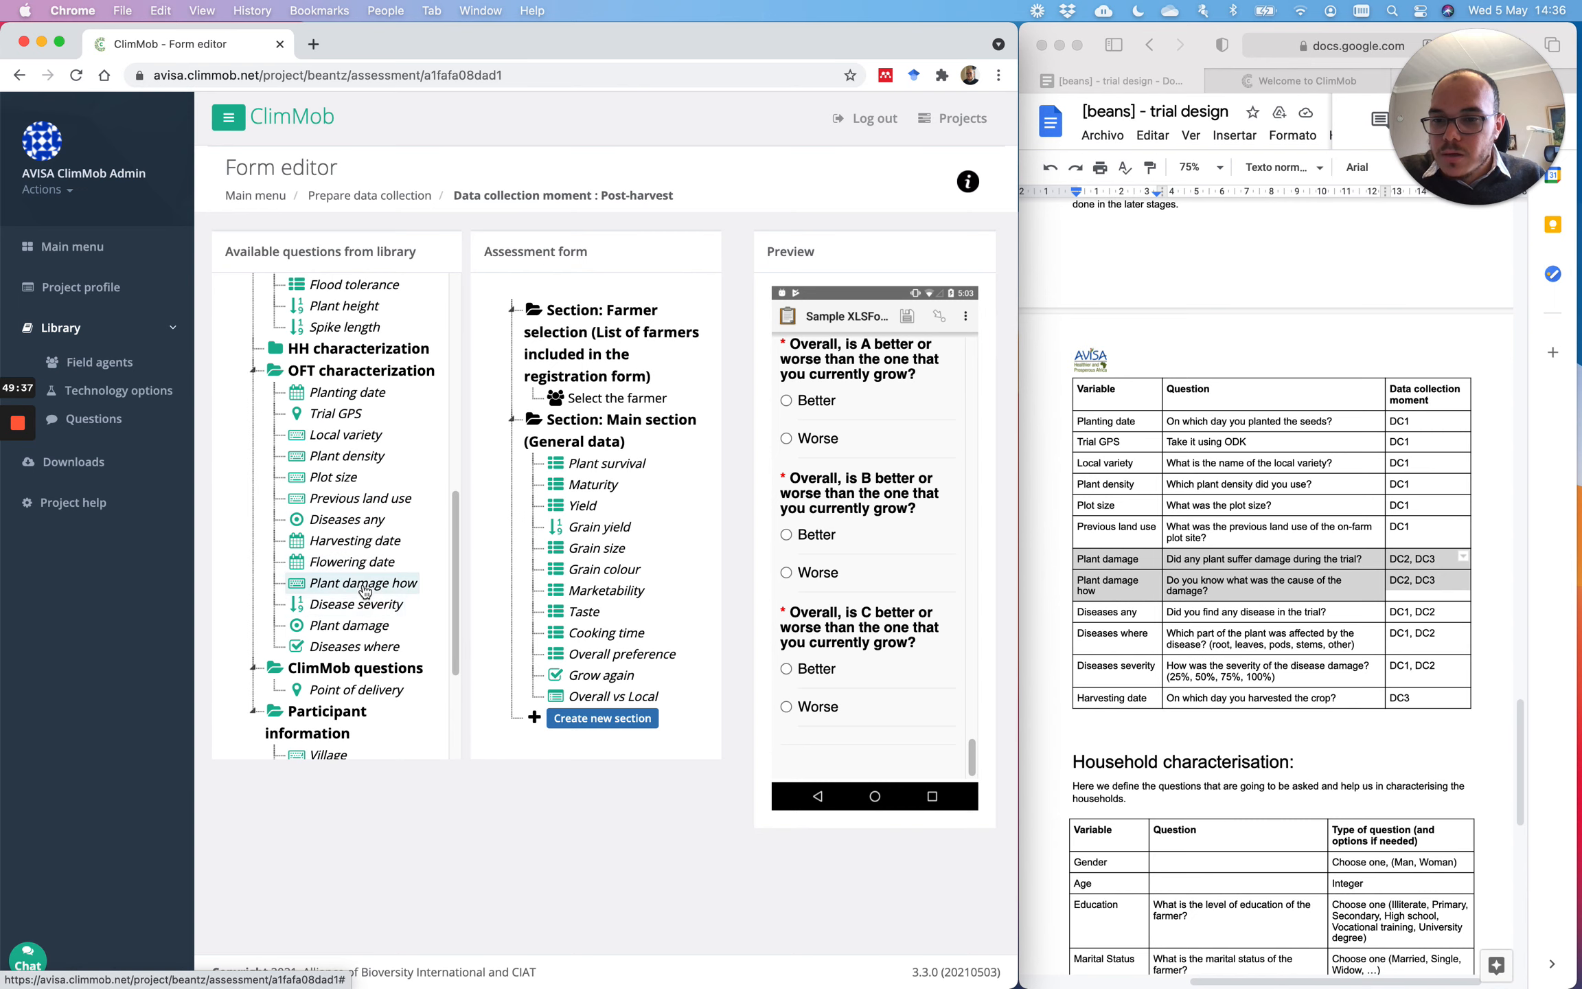
{"action": "left_click_drag", "start_coordinate": [358, 621], "coordinate": [584, 696]}
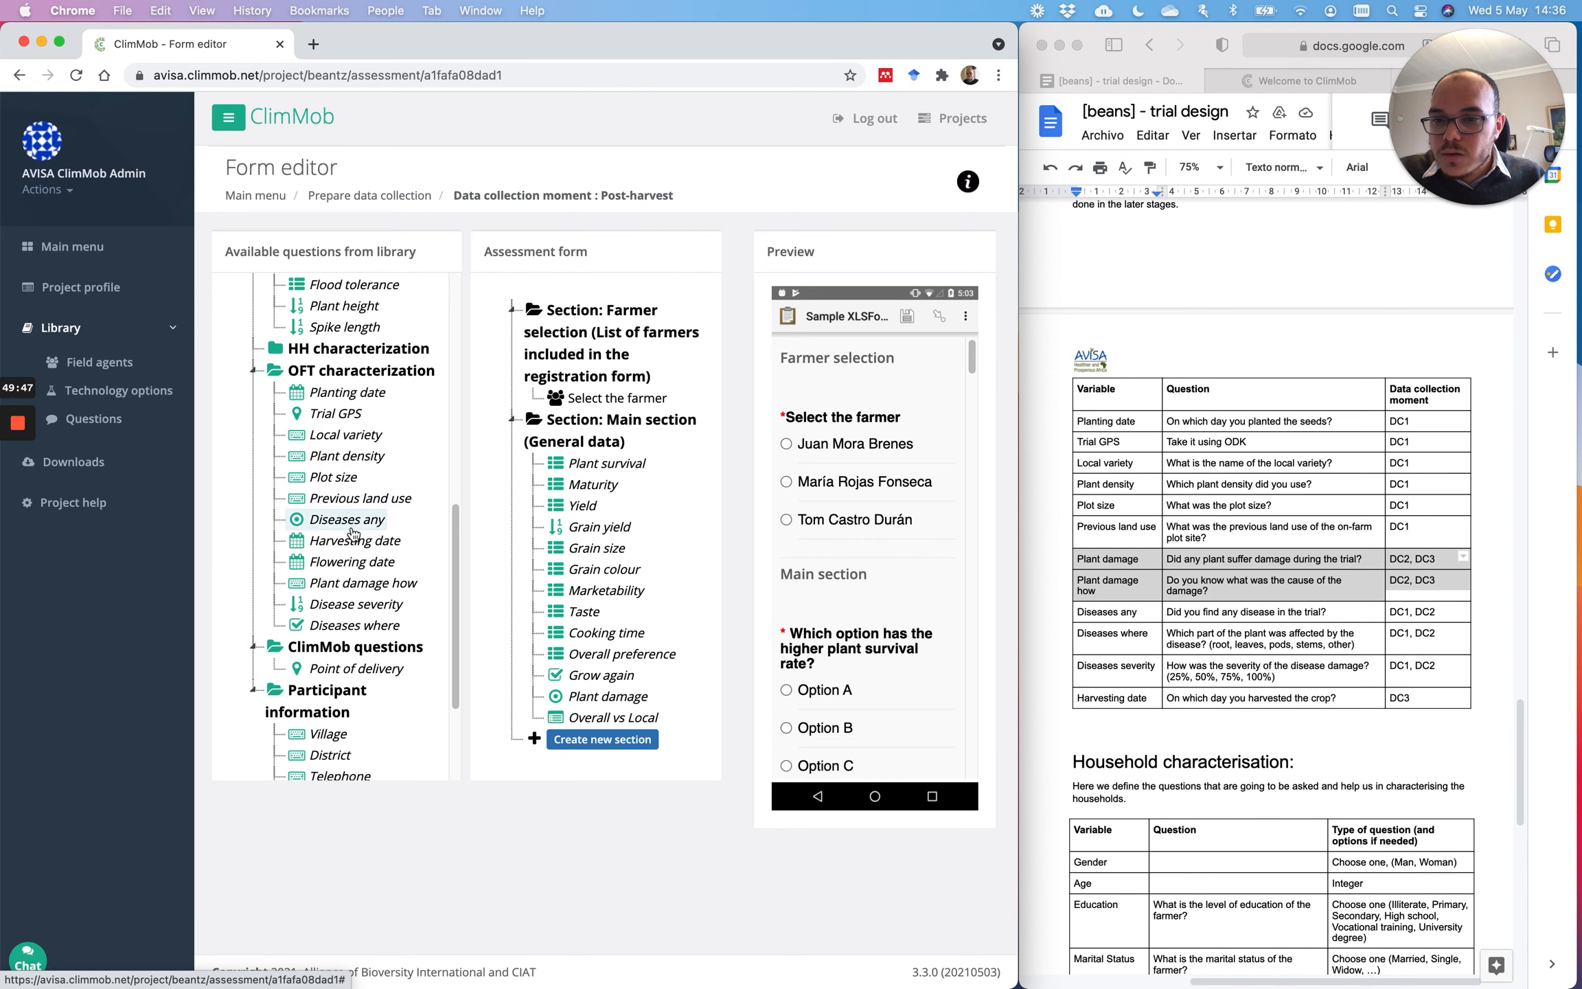
{"action": "left_click_drag", "start_coordinate": [363, 583], "coordinate": [622, 707]}
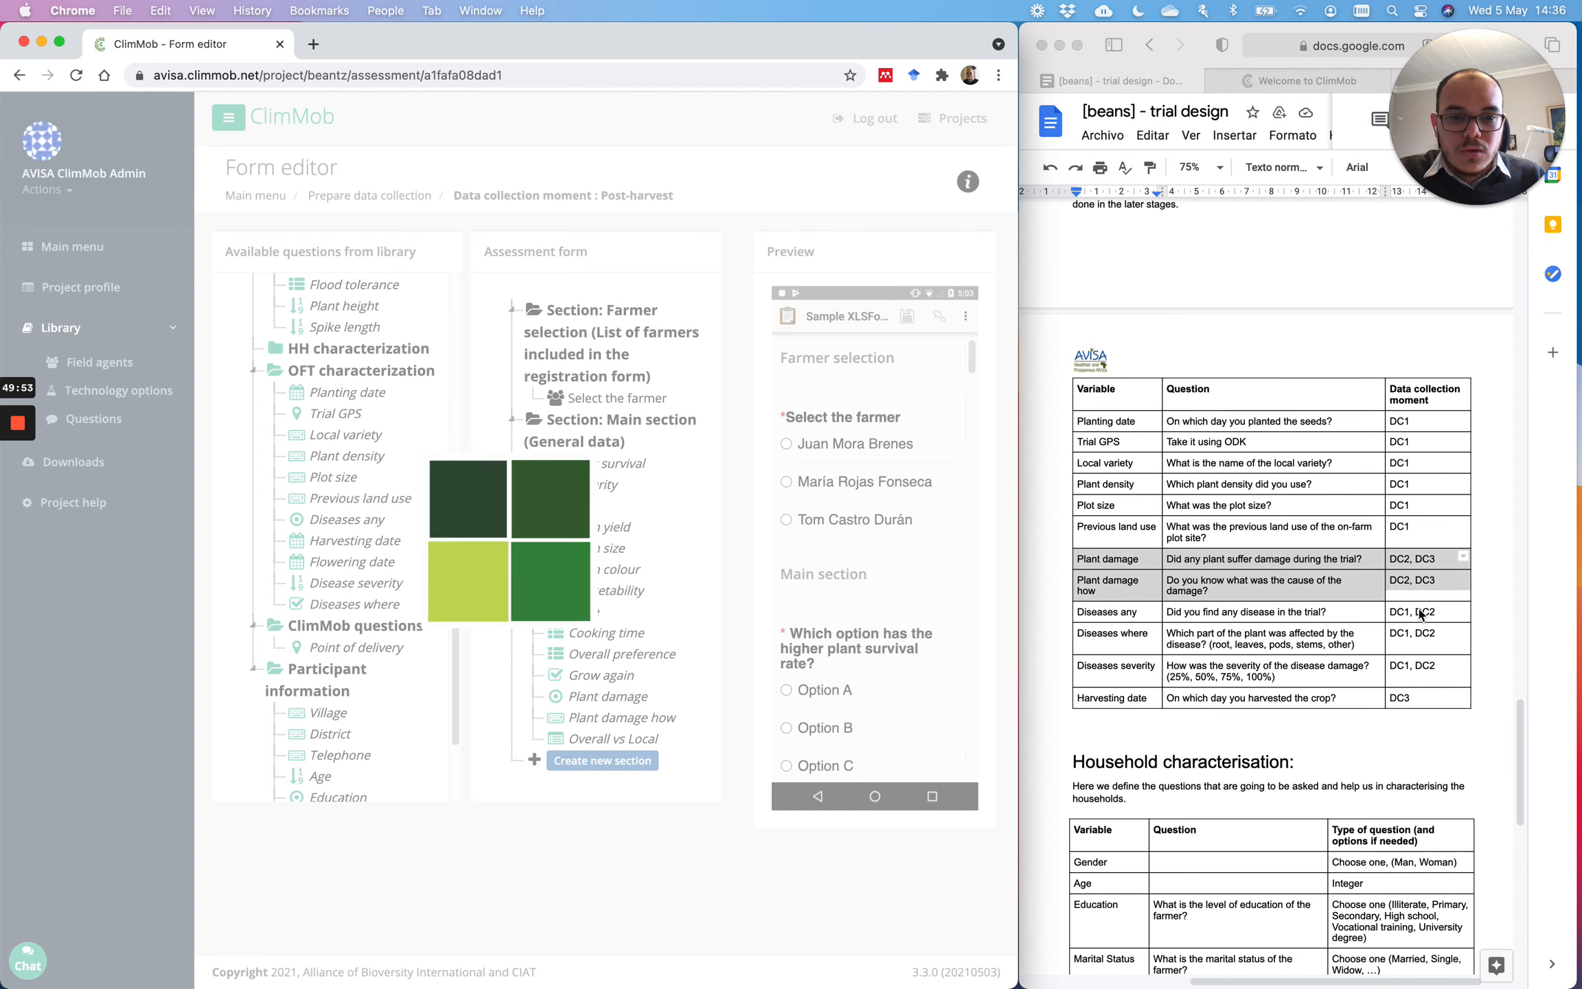
{"action": "scroll", "coordinate": [1409, 579], "scroll_direction": "down", "scroll_amount": 1}
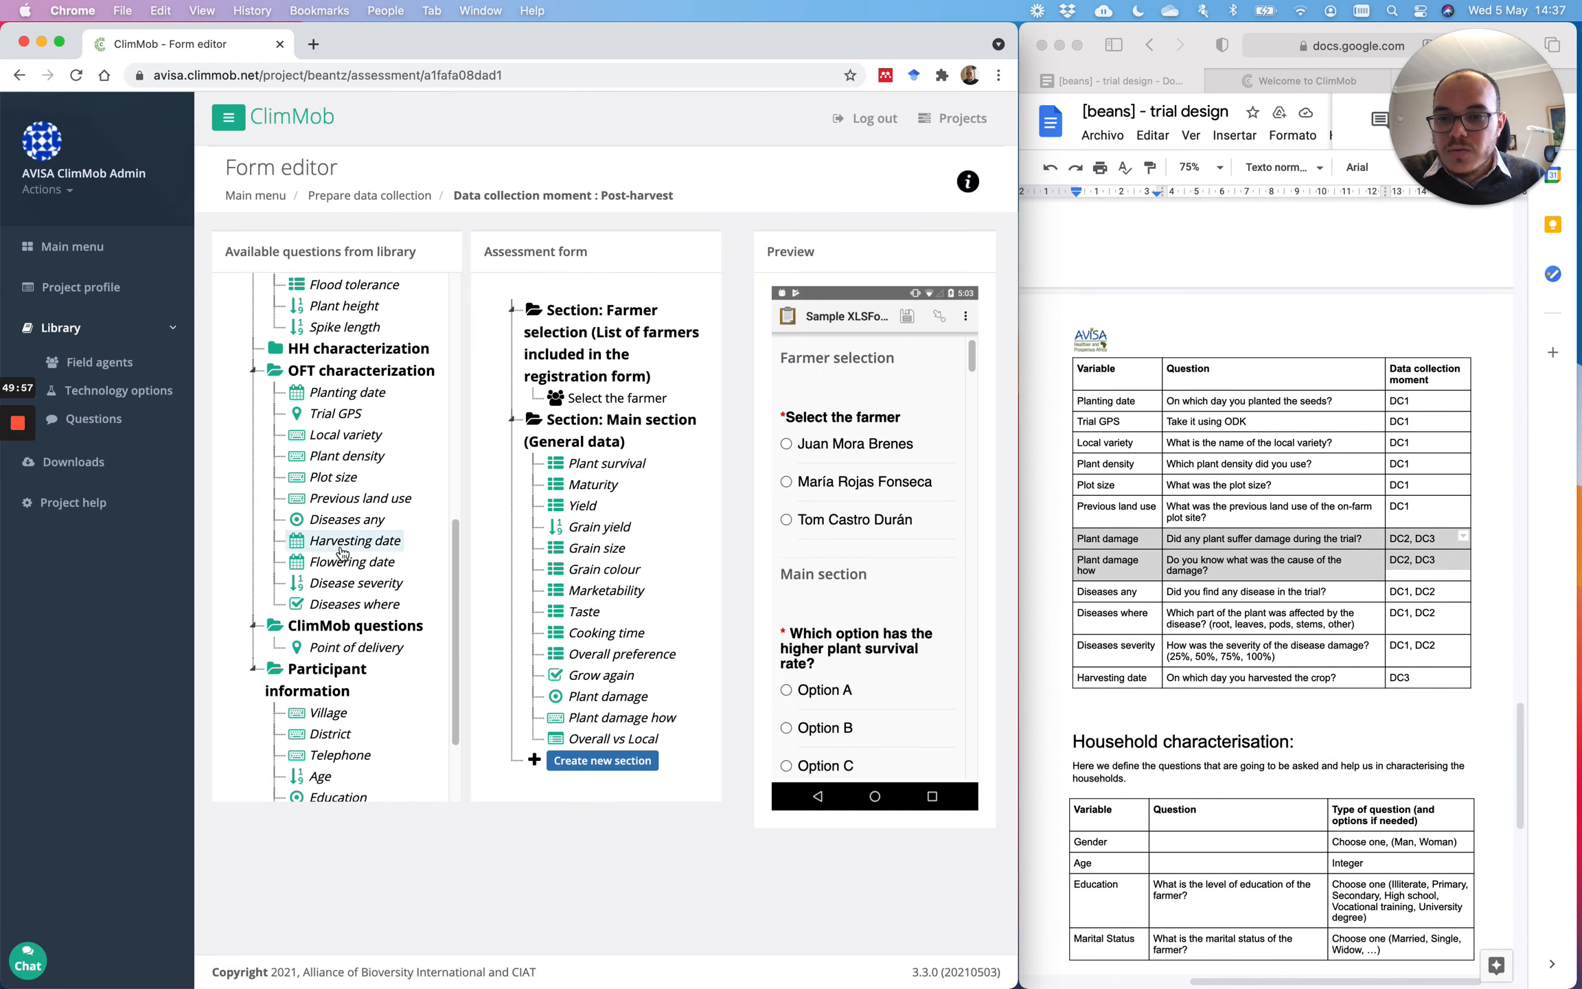
{"action": "left_click_drag", "start_coordinate": [559, 626], "coordinate": [605, 759]}
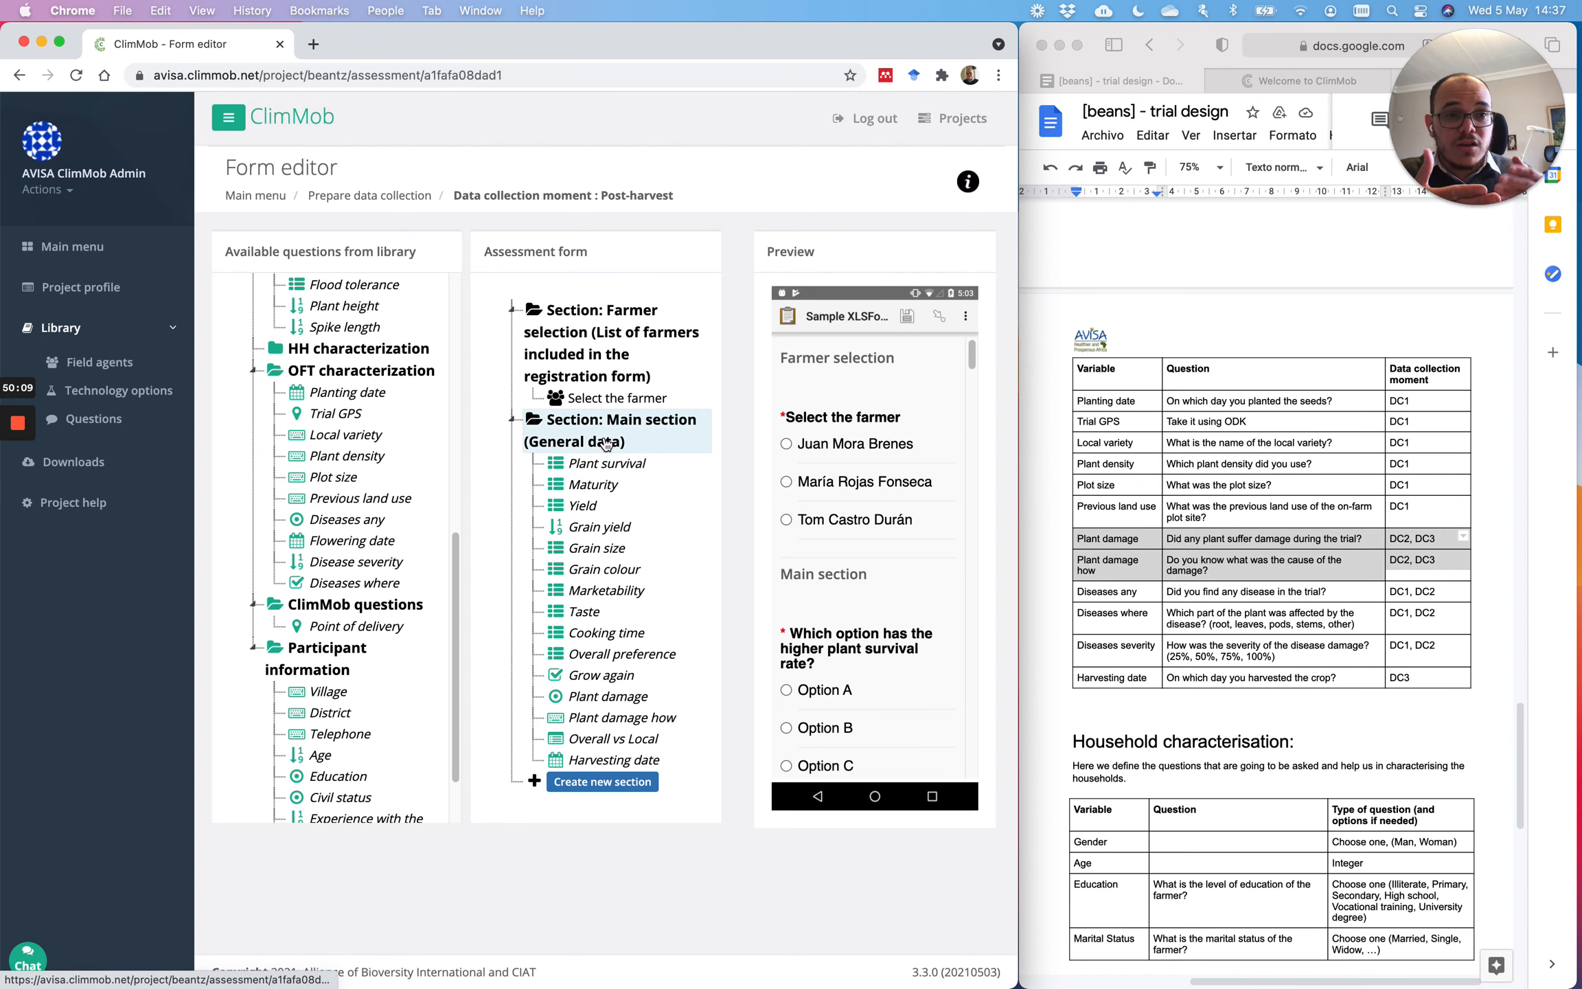
Step: Create a mat section and move Maturity into it
{"action": "left_click", "coordinate": [581, 783]}
{"action": "scroll", "coordinate": [580, 790], "scroll_direction": "down", "scroll_amount": 2}
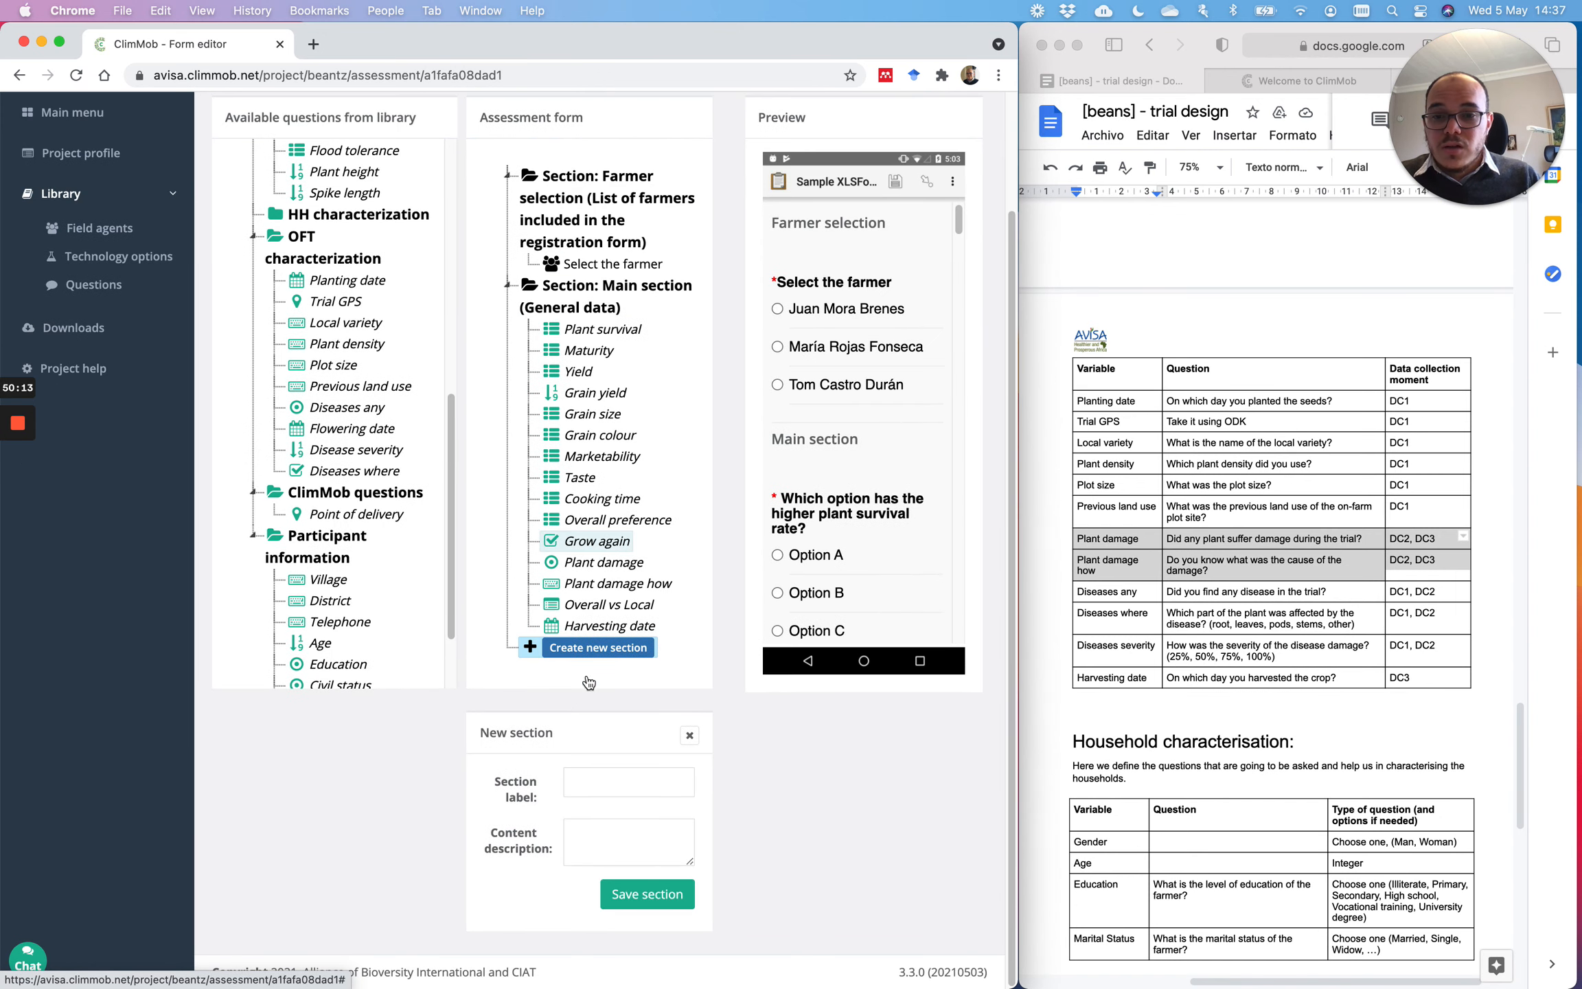
{"action": "left_click", "coordinate": [603, 773]}
{"action": "type", "text": "mat"}
{"action": "left_click", "coordinate": [605, 834]}
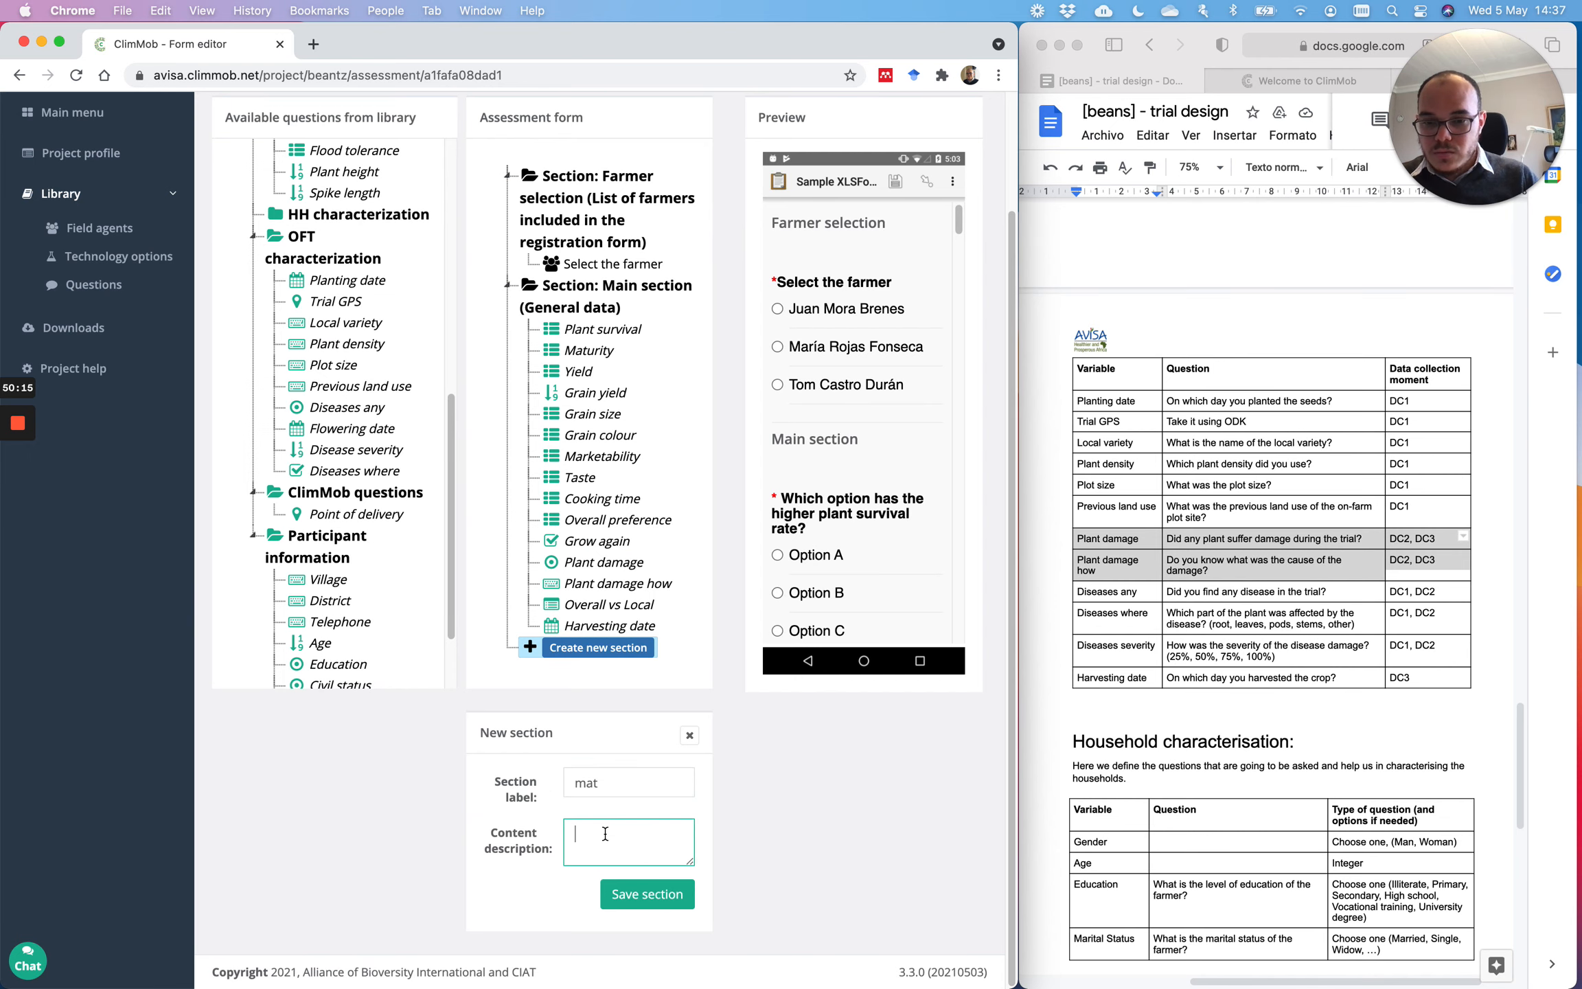
{"action": "type", "text": "mat"}
{"action": "left_click", "coordinate": [649, 893]}
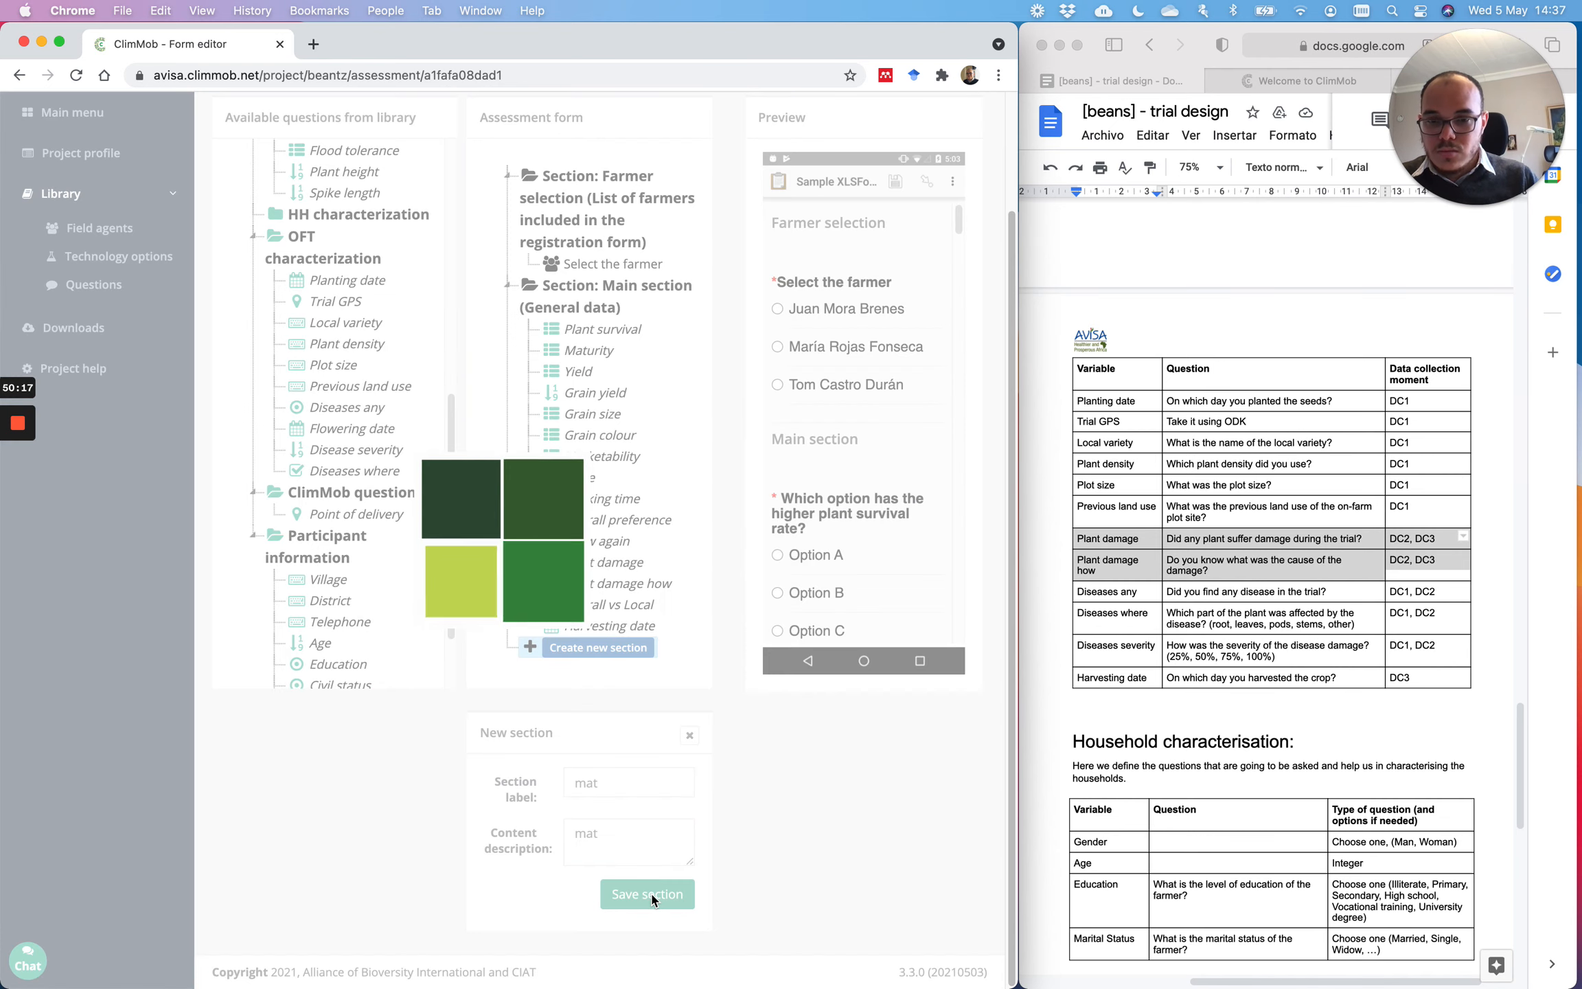
{"action": "left_click_drag", "start_coordinate": [587, 484], "coordinate": [684, 782]}
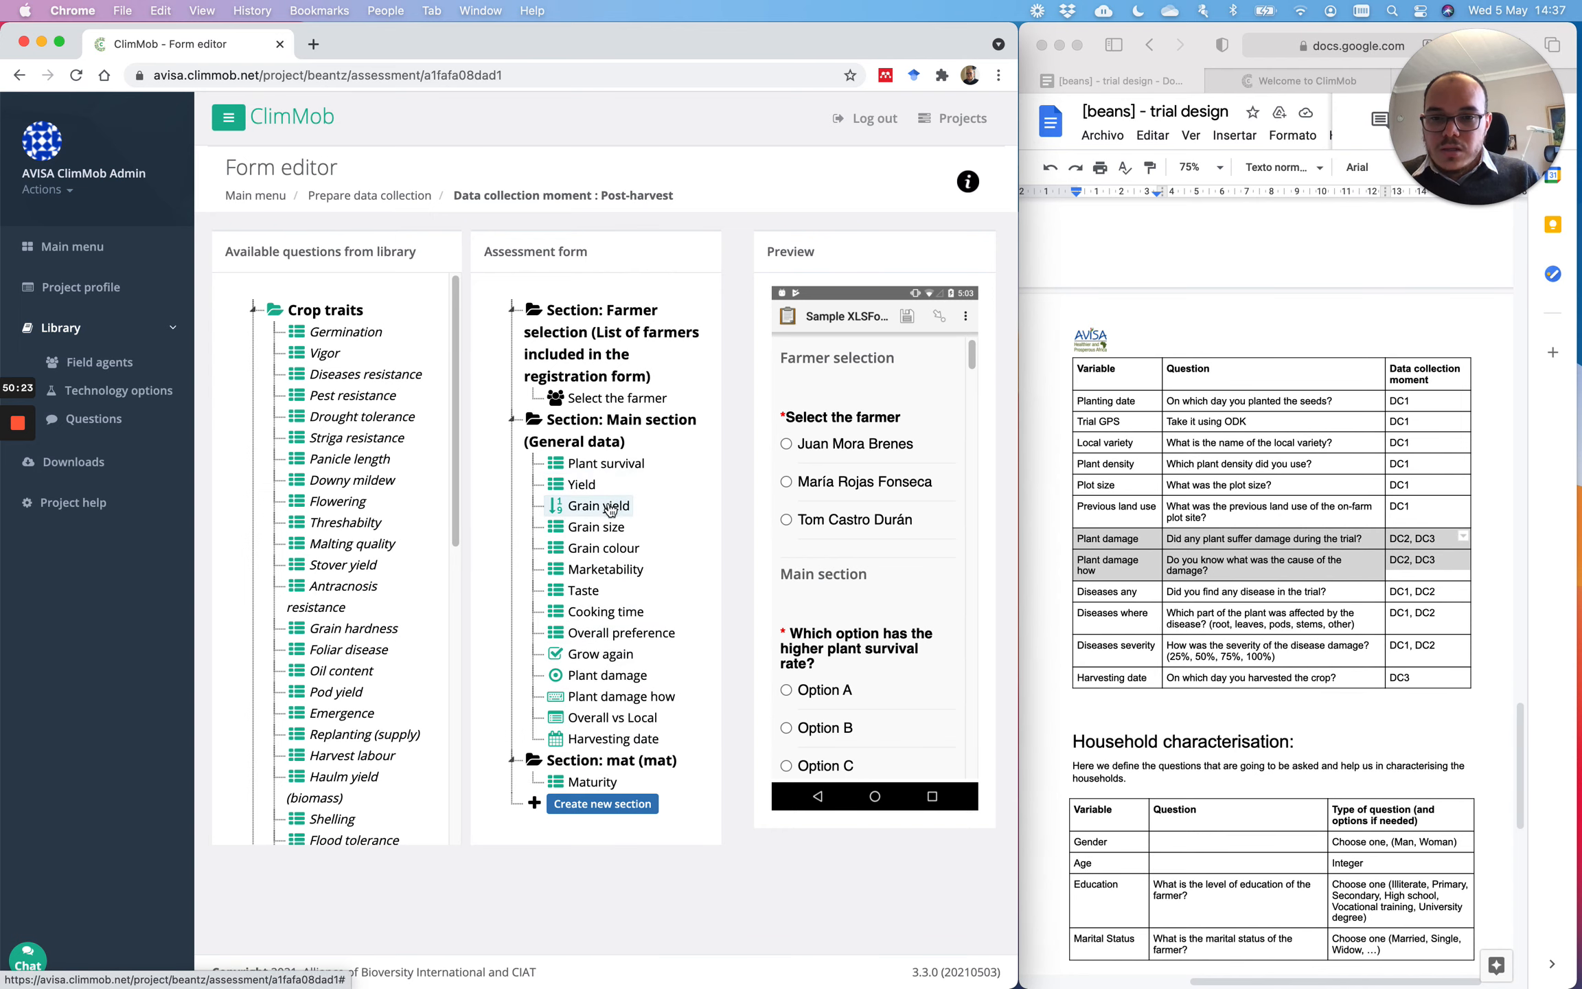
Step: Create a yield section and move Yield into it
{"action": "left_click", "coordinate": [599, 813]}
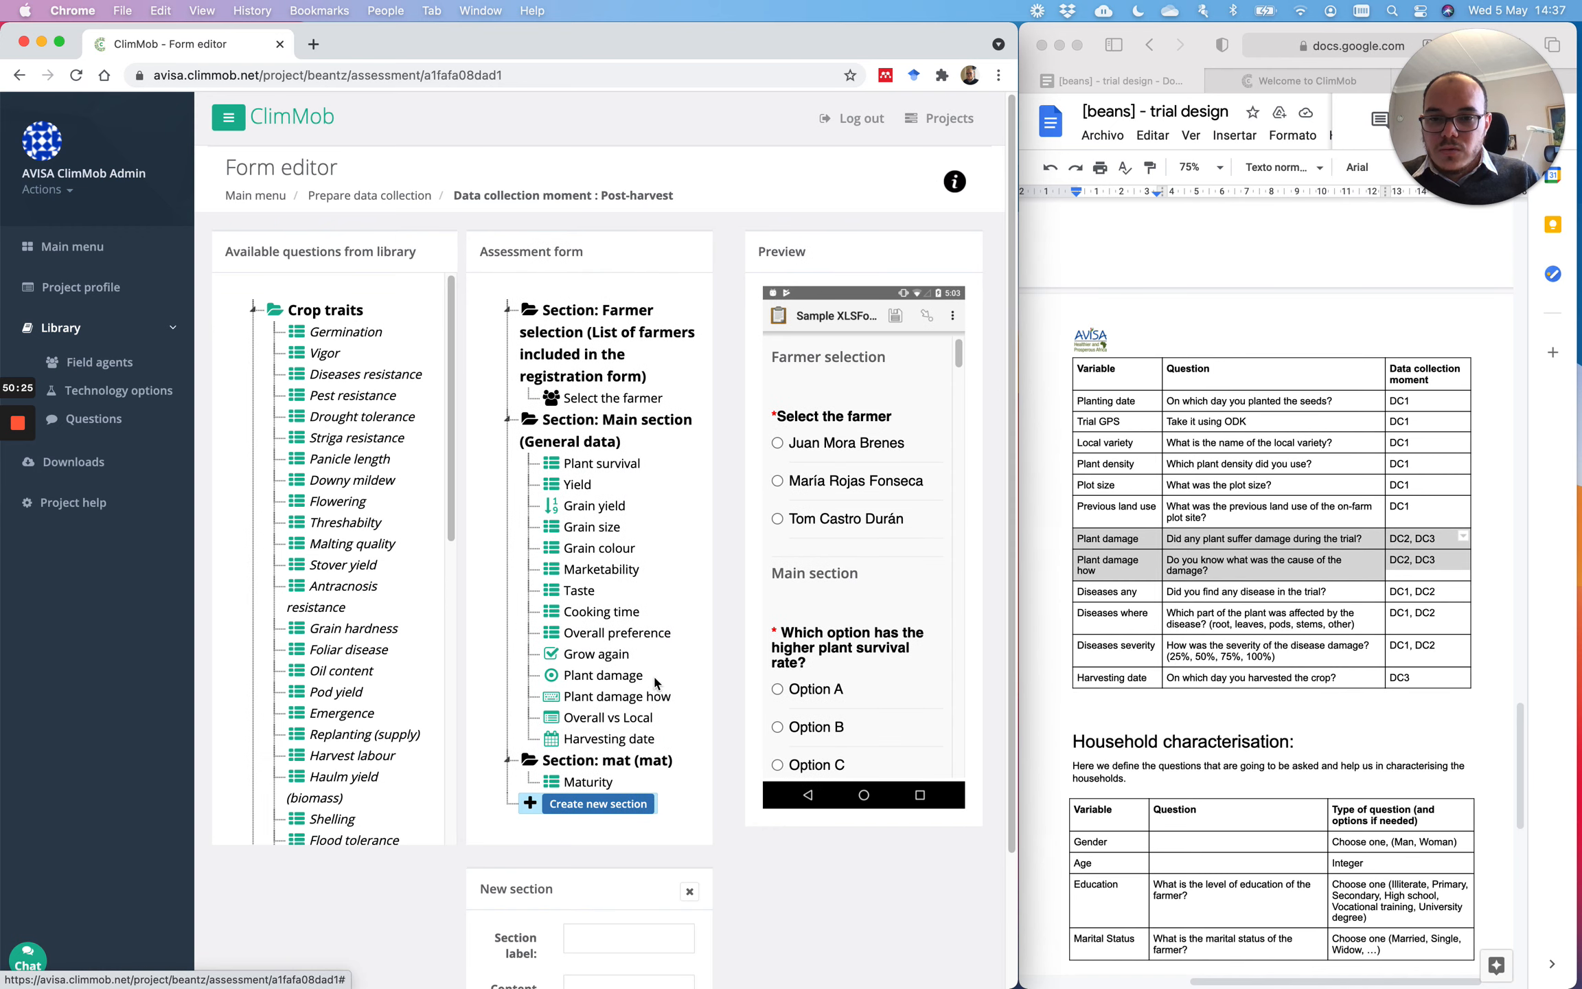
{"action": "scroll", "coordinate": [661, 654], "scroll_direction": "down", "scroll_amount": 3}
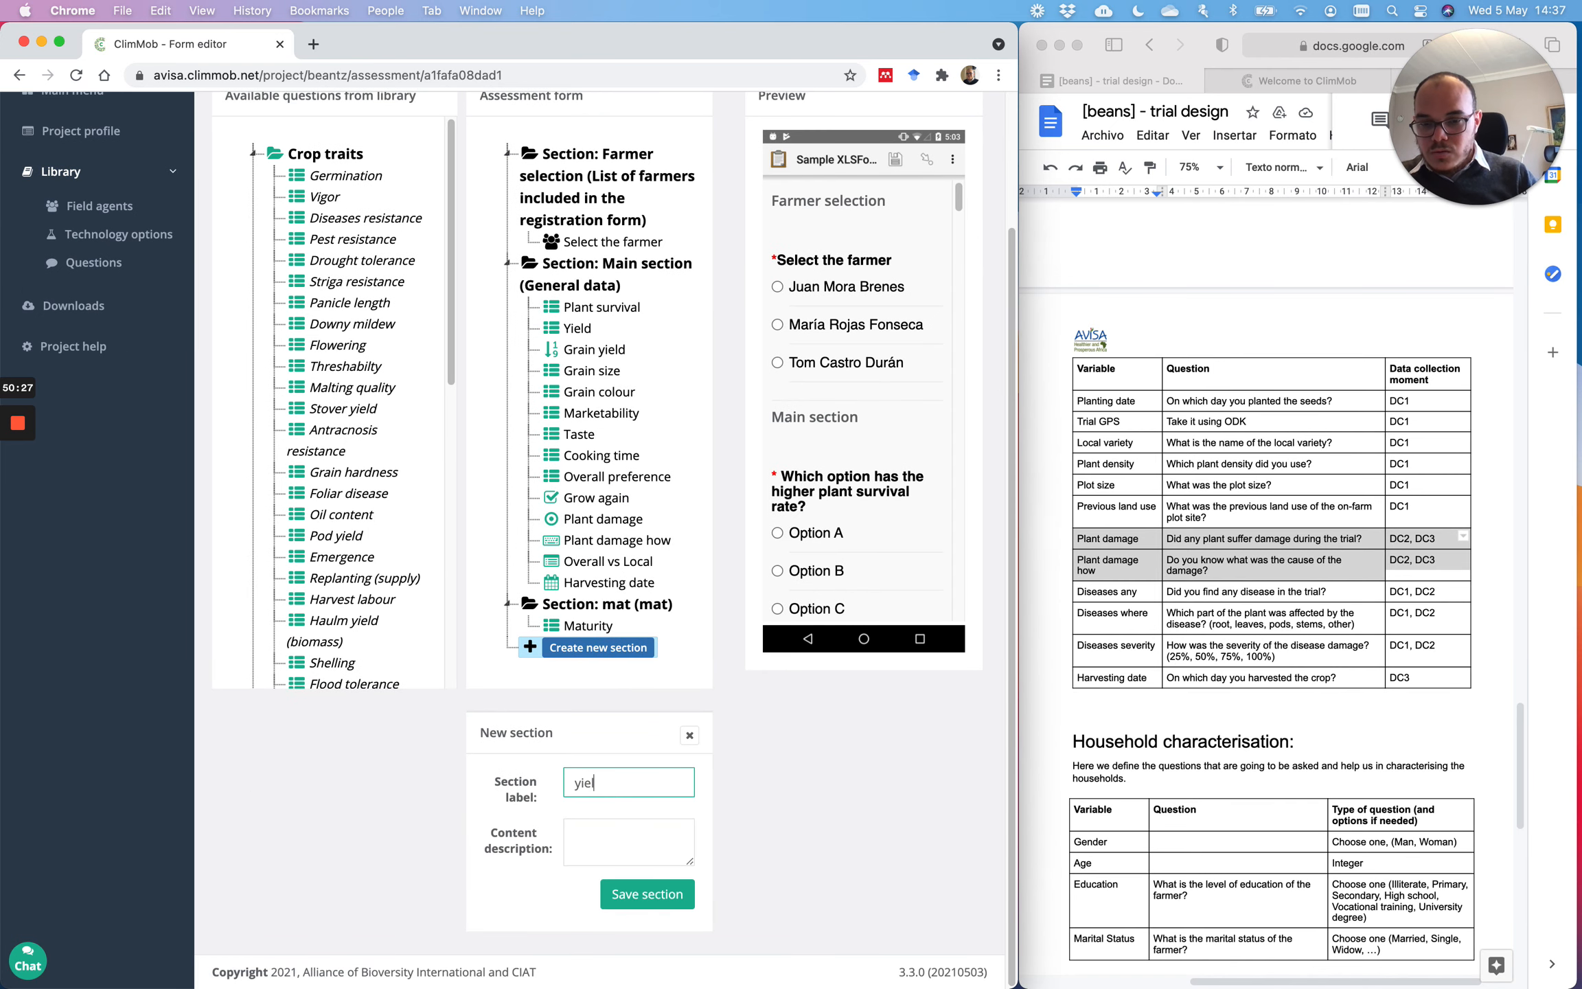
{"action": "type", "text": "d"}
{"action": "key", "text": "Tab"}
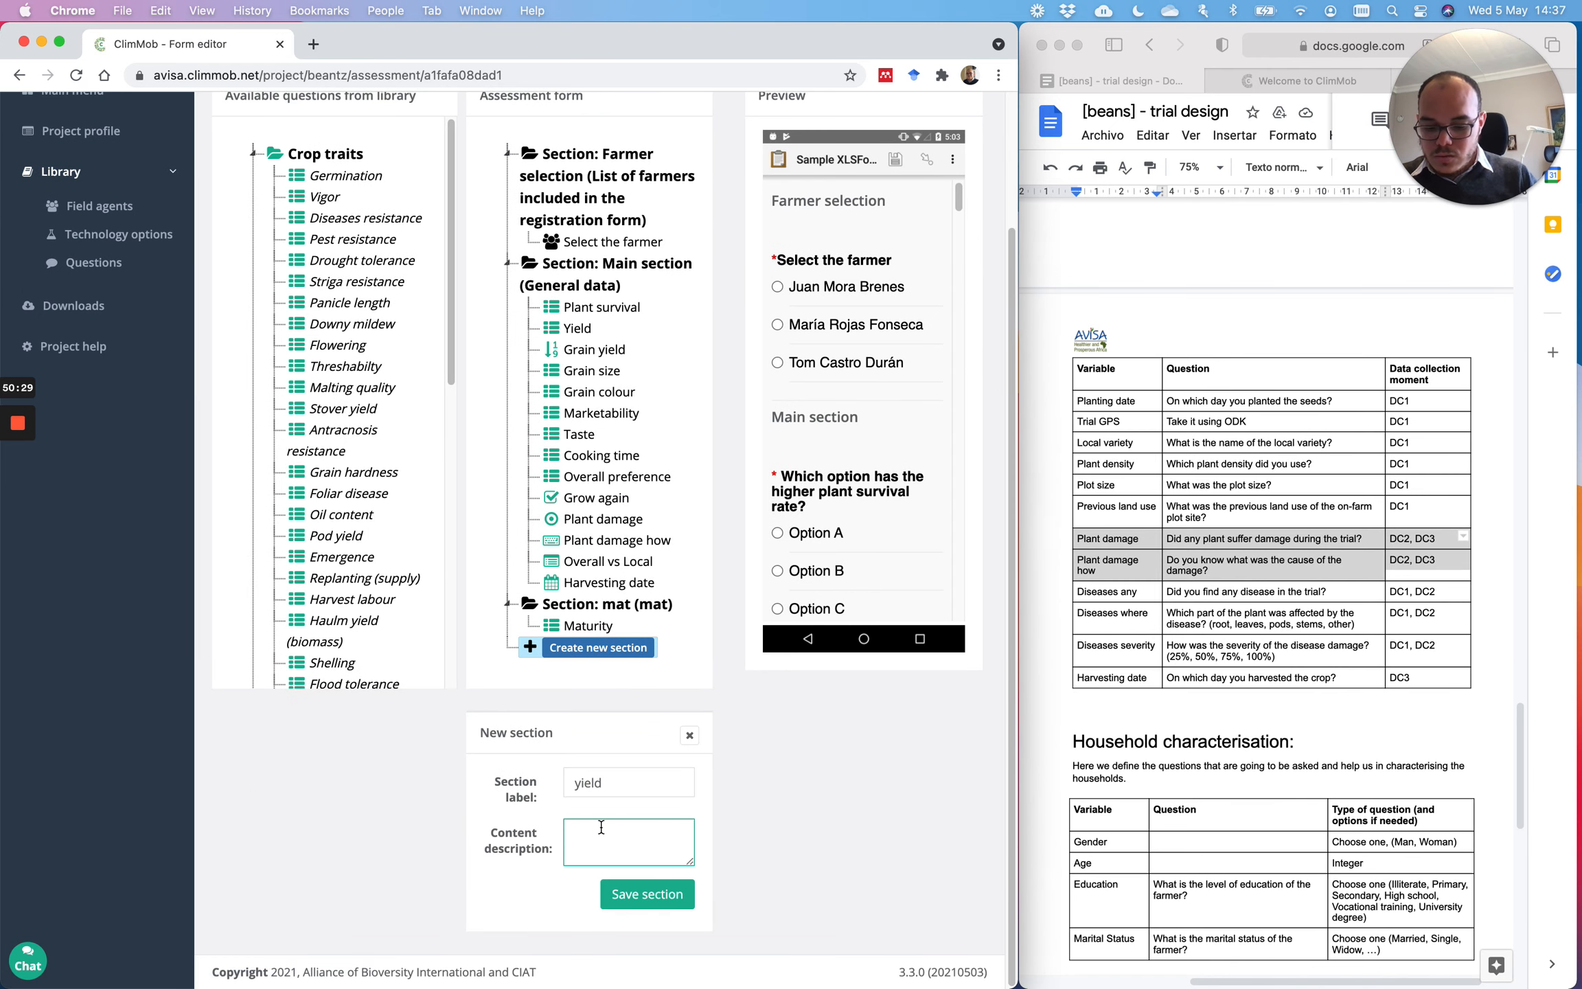
{"action": "type", "text": "yekd"}
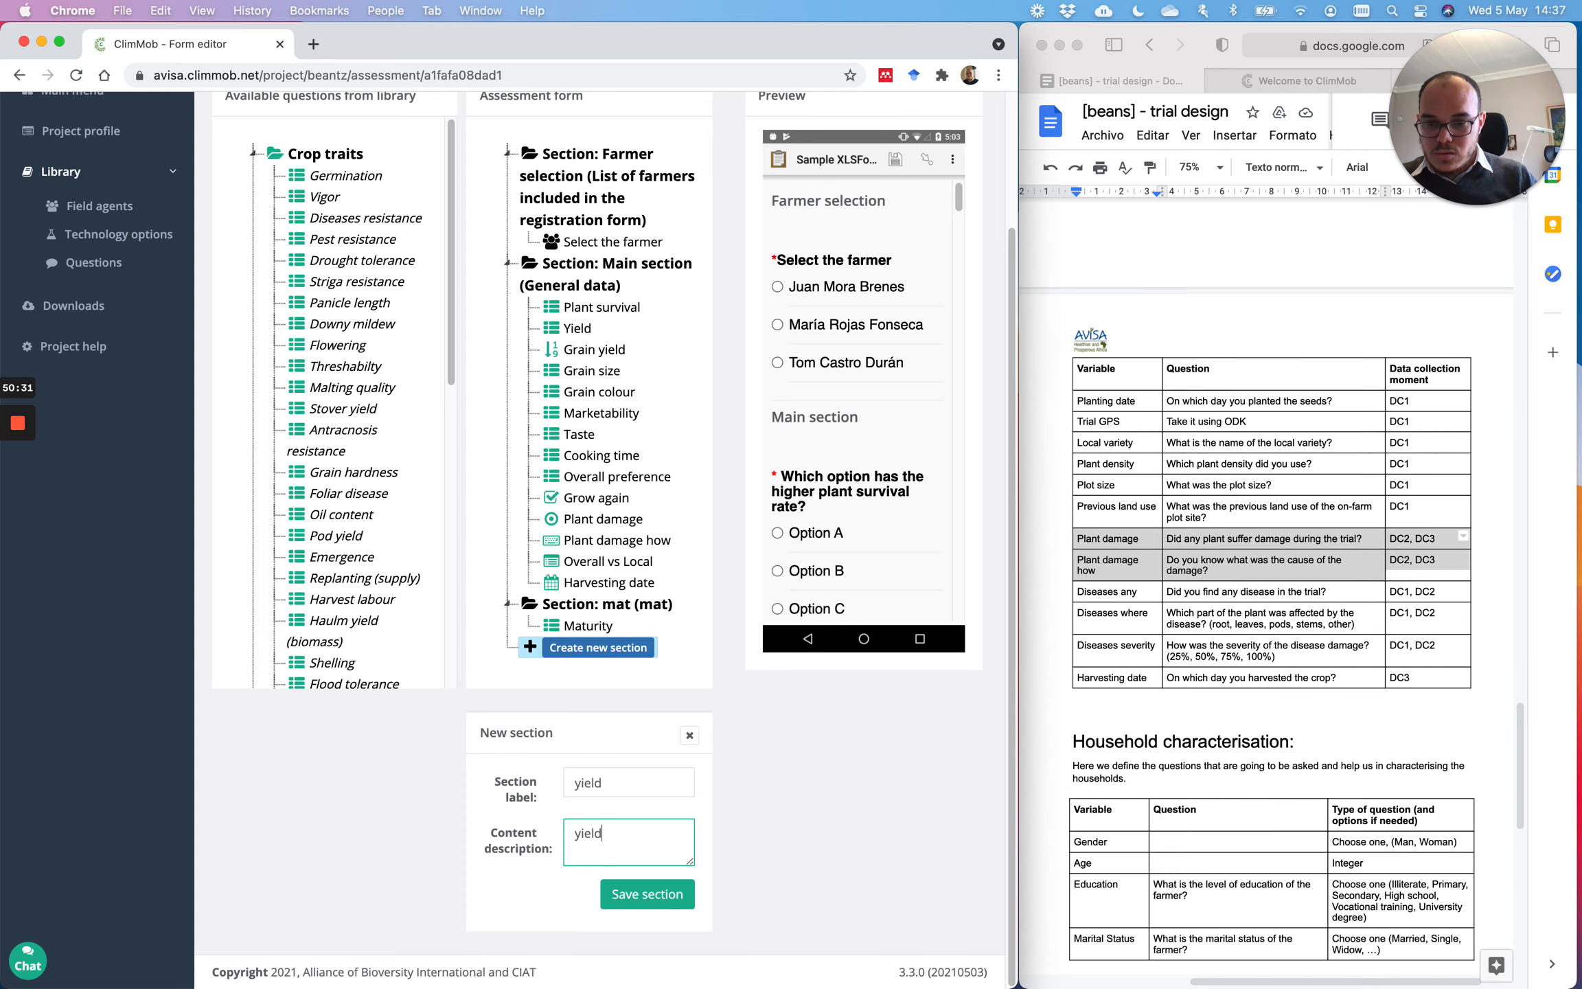
{"action": "left_click", "coordinate": [625, 894]}
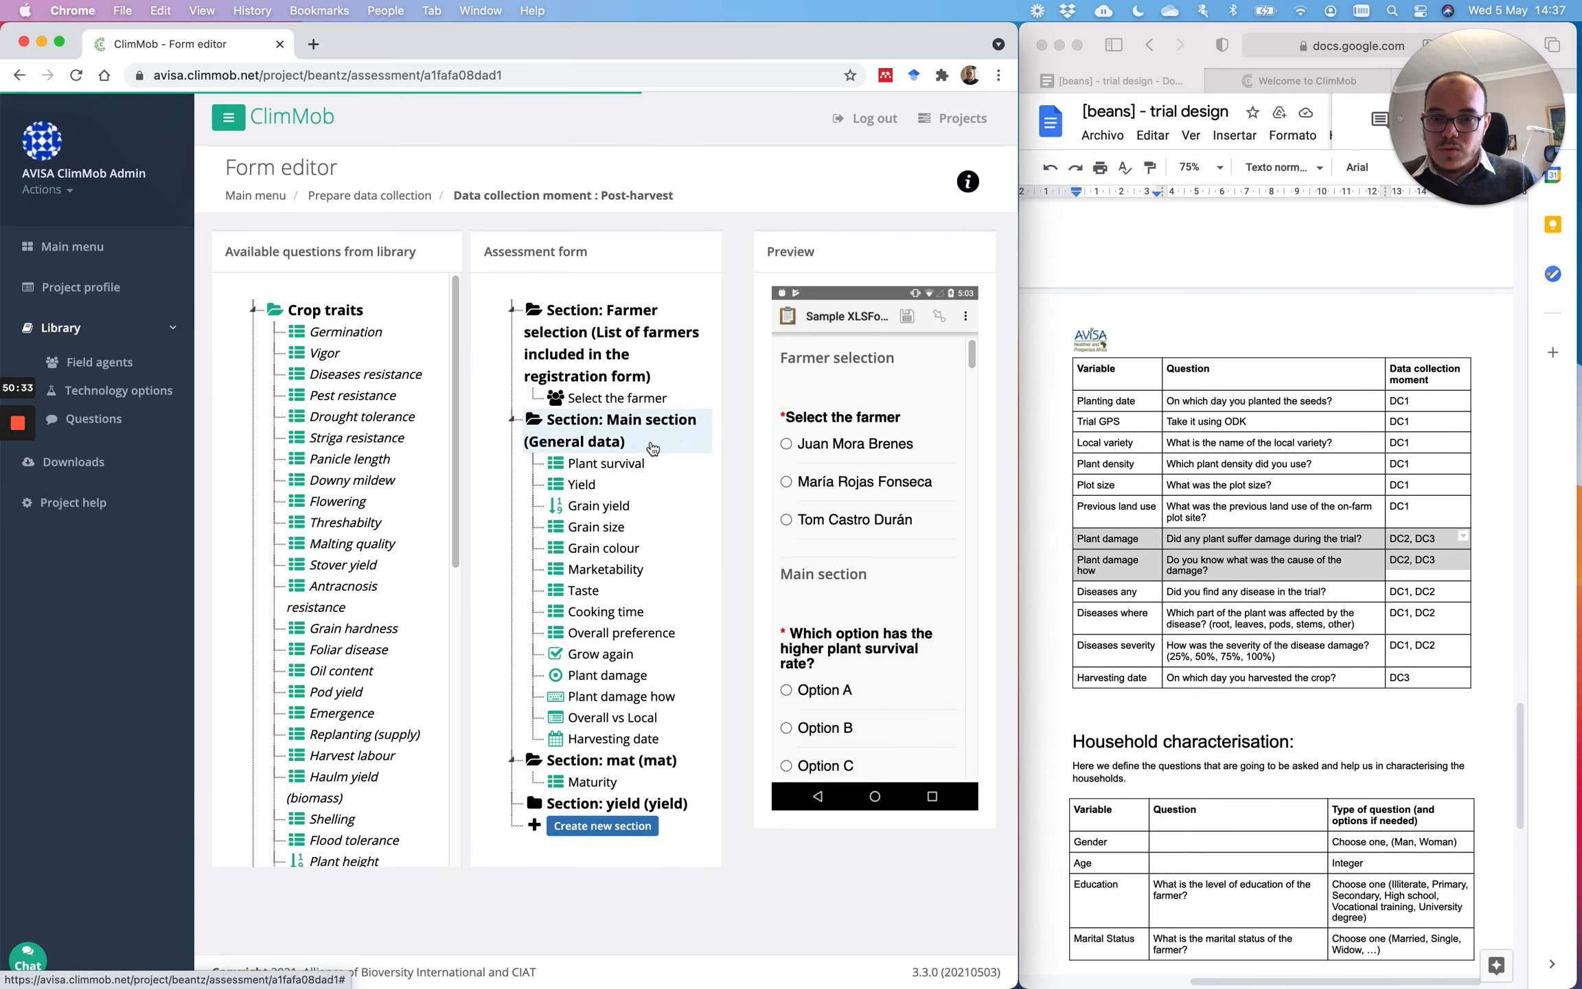
{"action": "left_click_drag", "start_coordinate": [582, 485], "coordinate": [626, 810]}
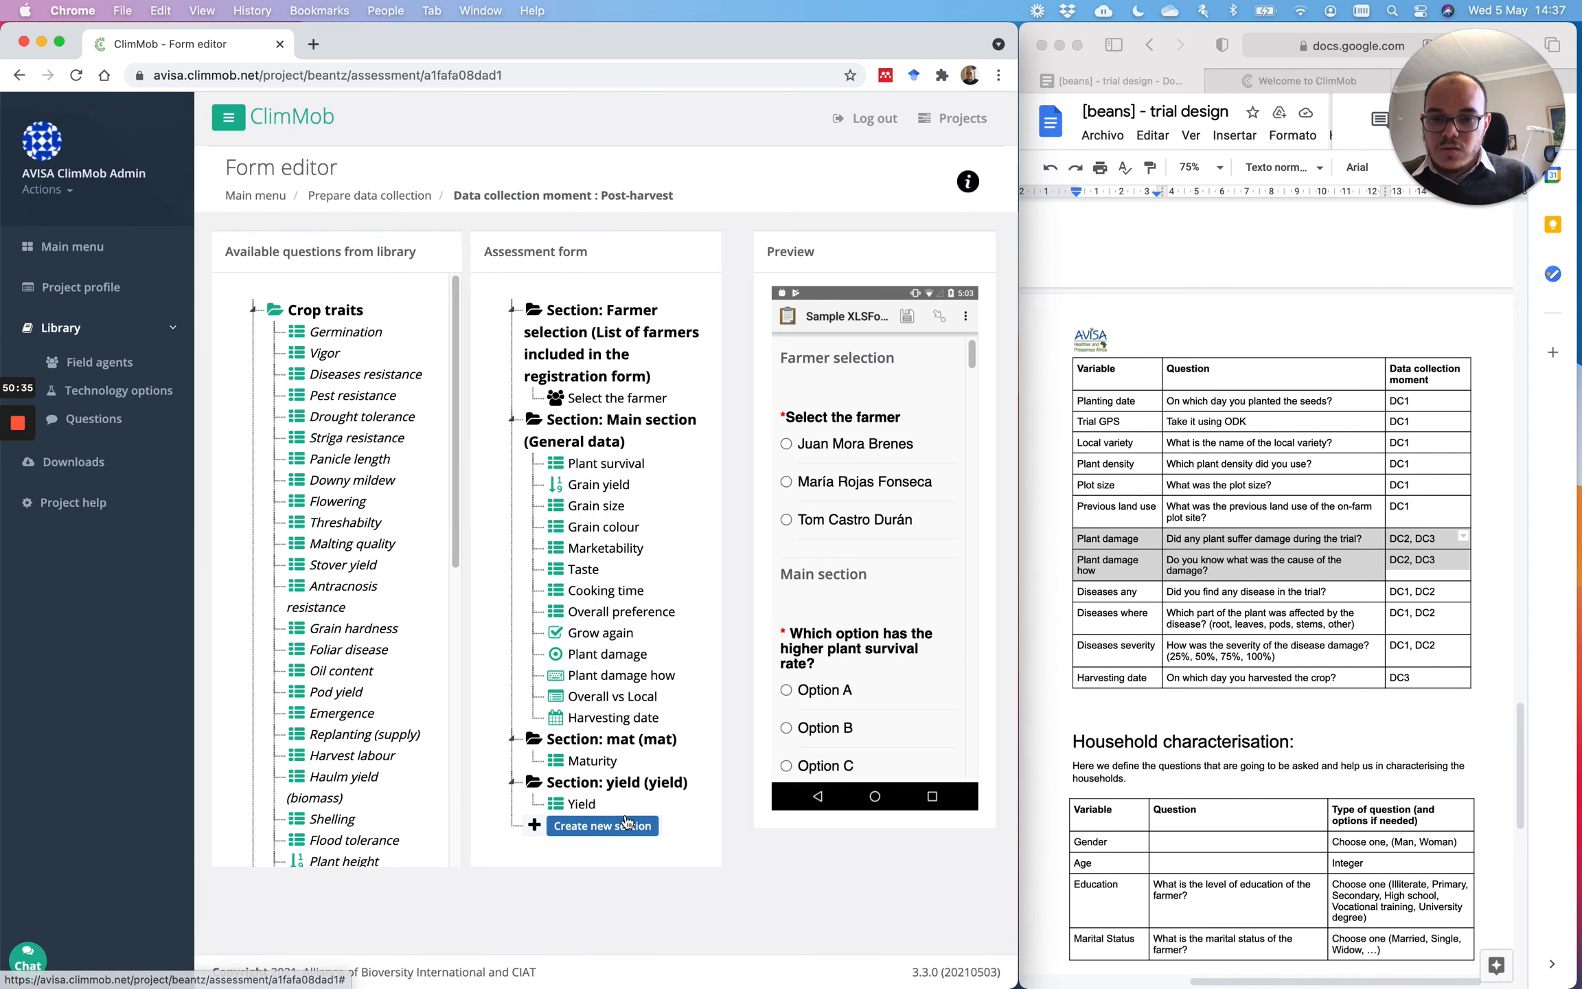
Step: Create a grainyield section, with grainyield as its description, and move Grain yield into it
{"action": "left_click", "coordinate": [626, 824]}
{"action": "scroll", "coordinate": [626, 817], "scroll_direction": "down", "scroll_amount": 3}
{"action": "left_click", "coordinate": [627, 781]}
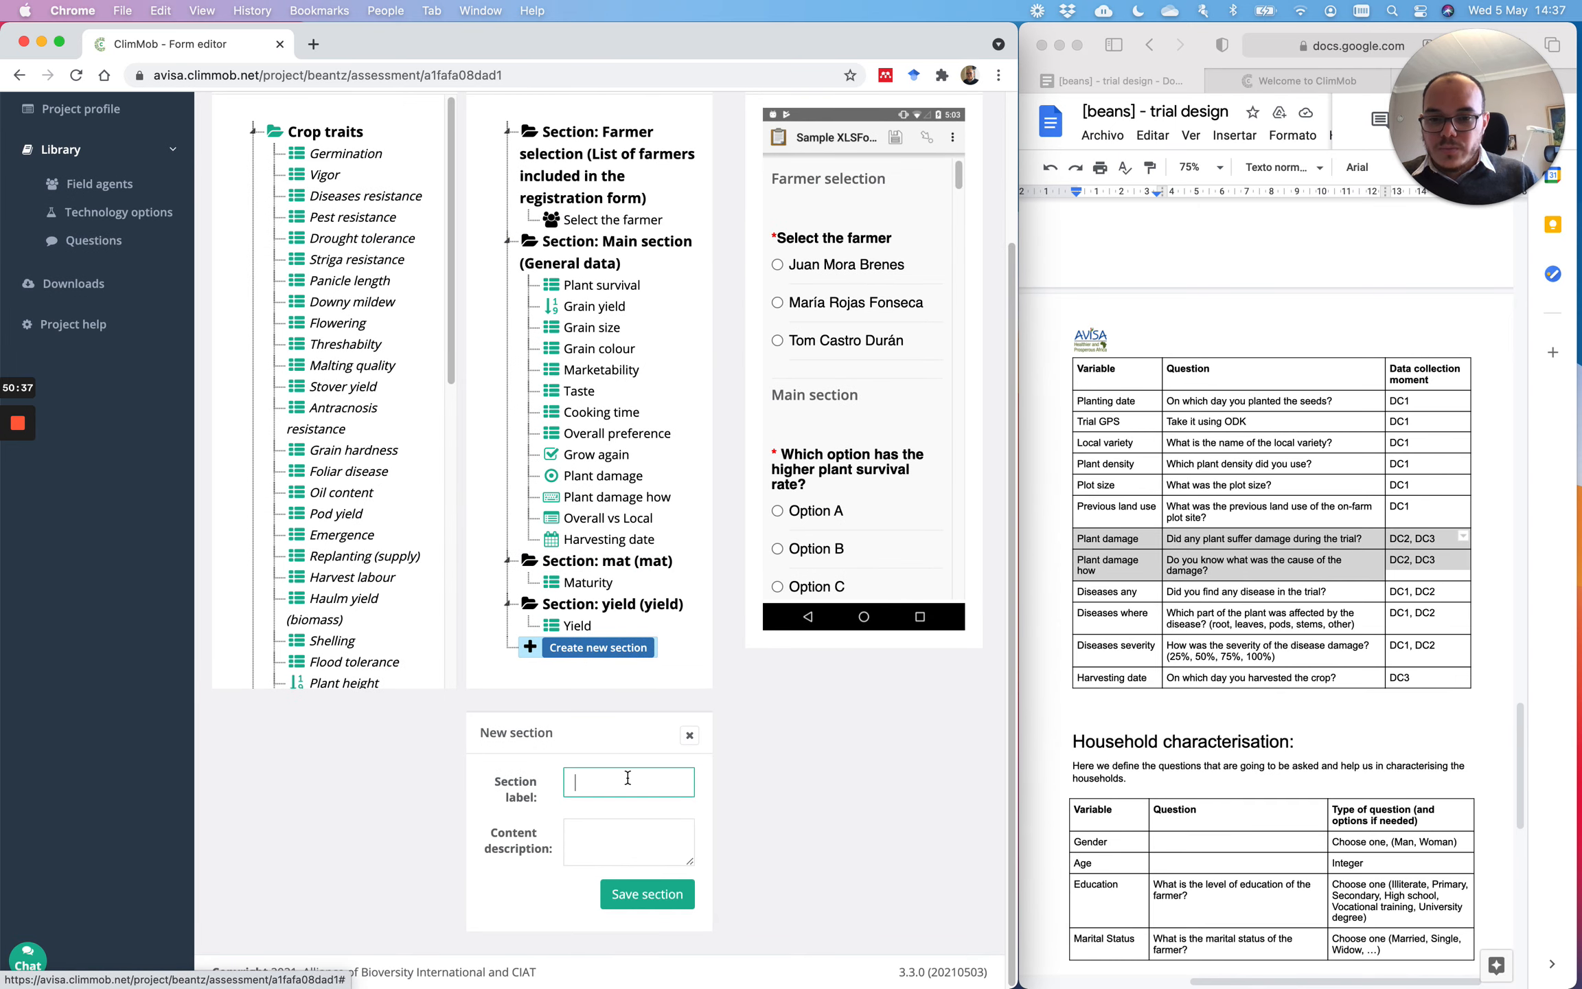
{"action": "type", "text": "grqin"}
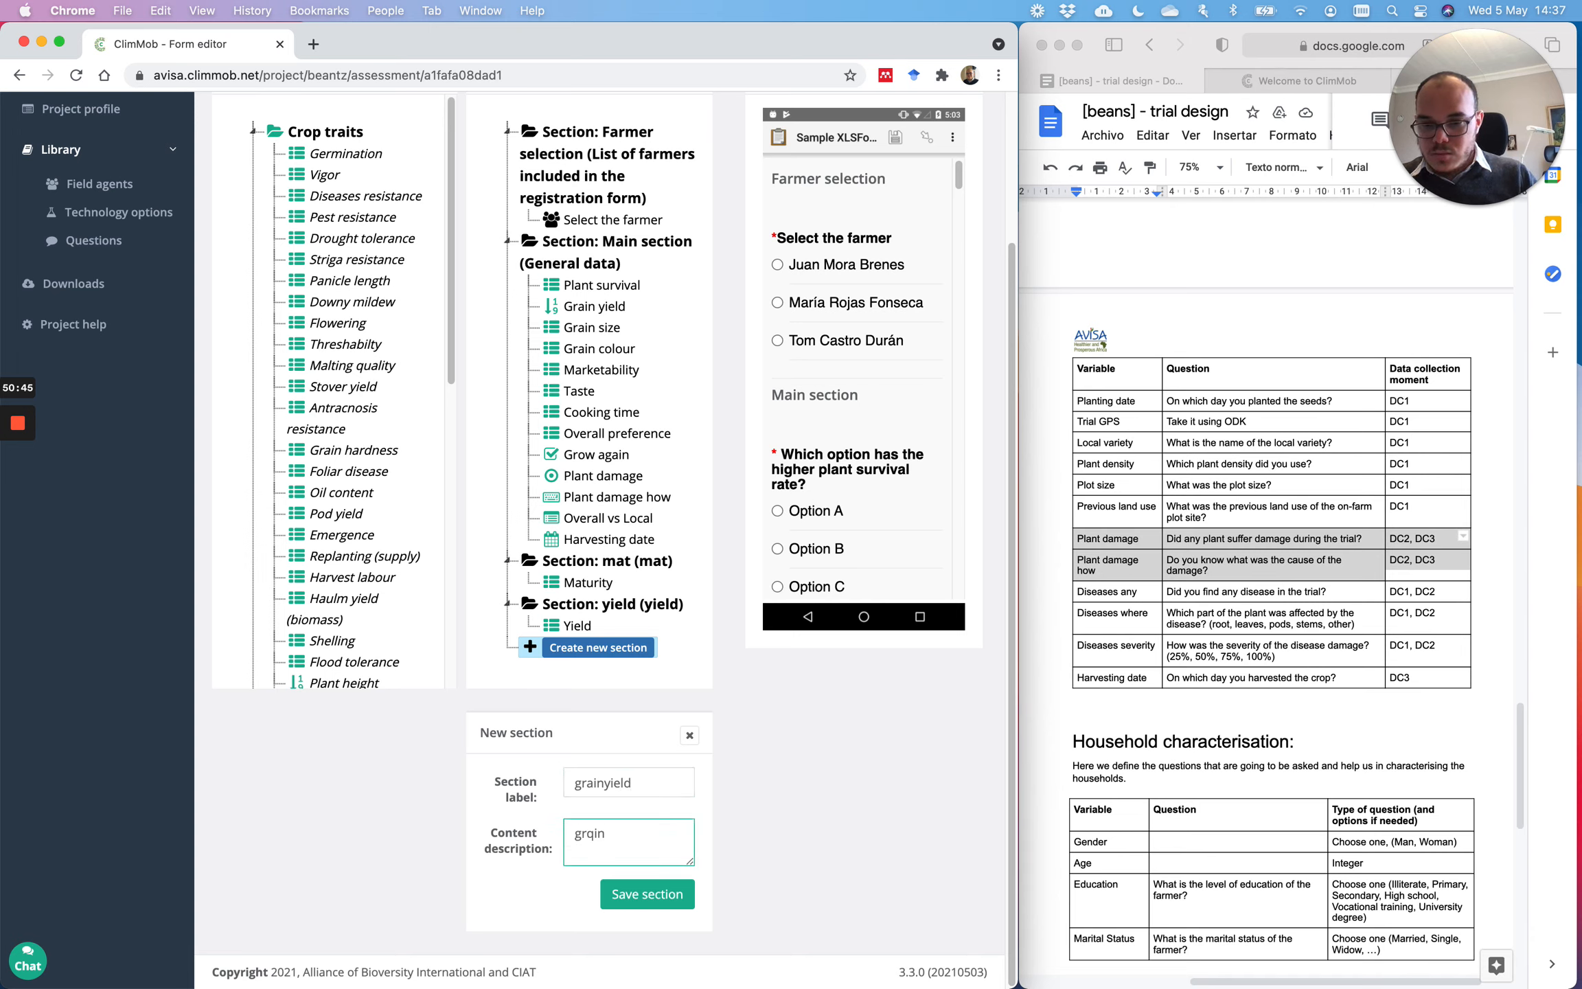
{"action": "left_click_drag", "start_coordinate": [646, 785], "coordinate": [547, 791]}
{"action": "key", "text": "super+c"}
{"action": "left_click", "coordinate": [624, 833]}
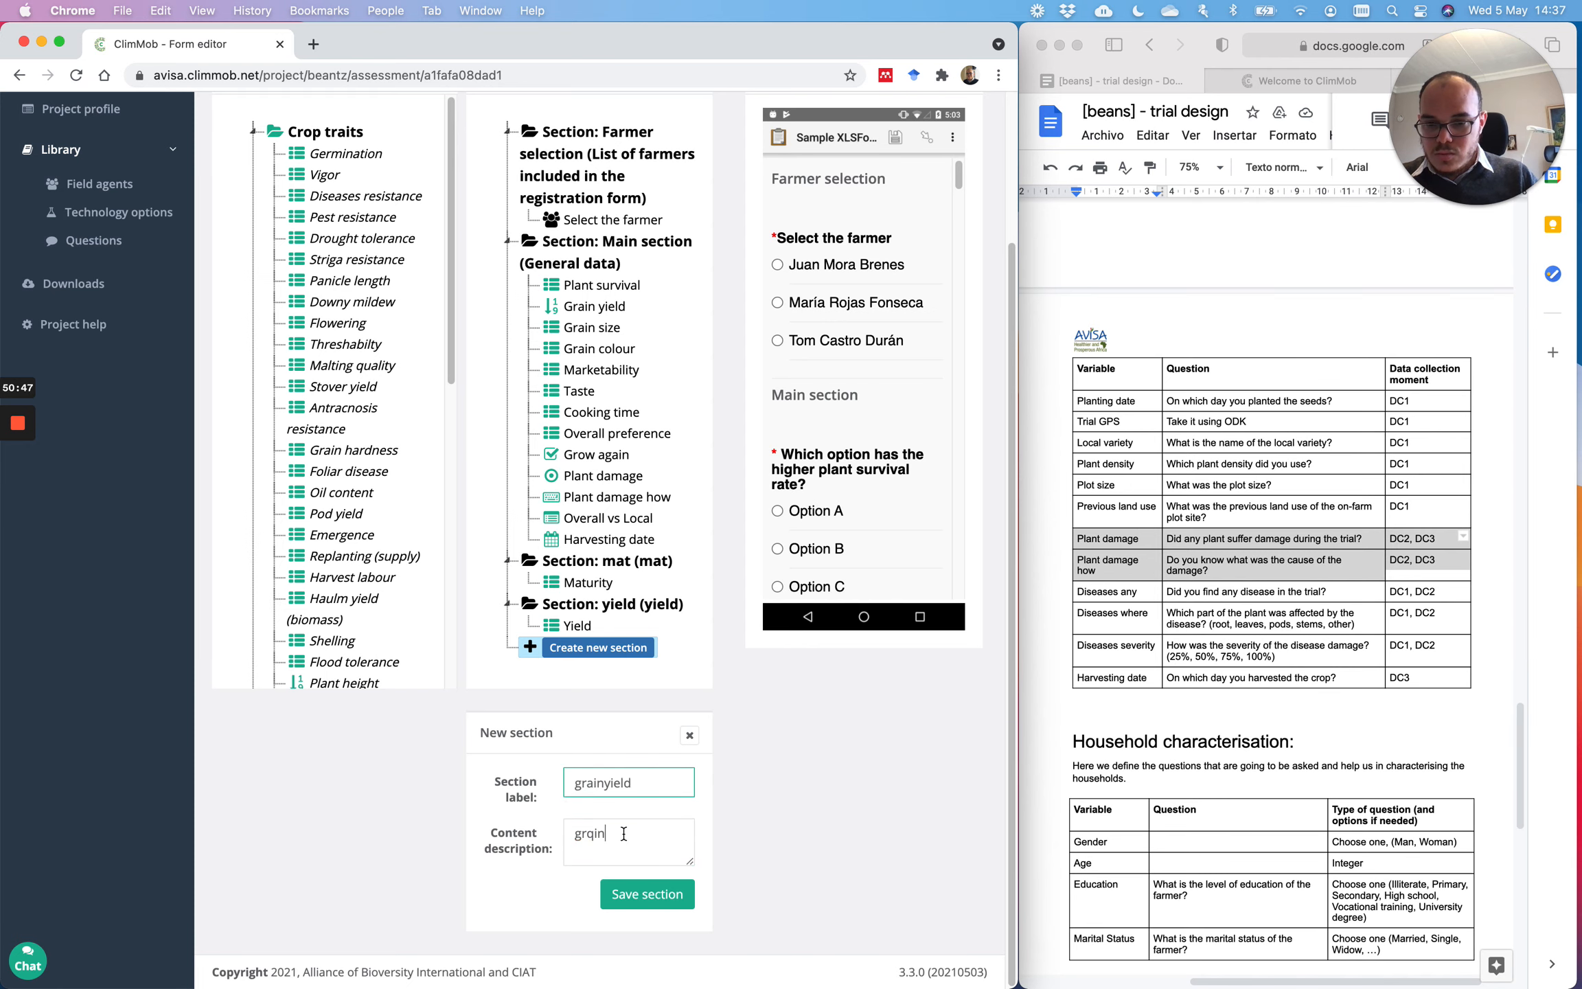
{"action": "double_click", "coordinate": [624, 833]}
{"action": "key", "text": "super+v"}
{"action": "left_click", "coordinate": [639, 892]}
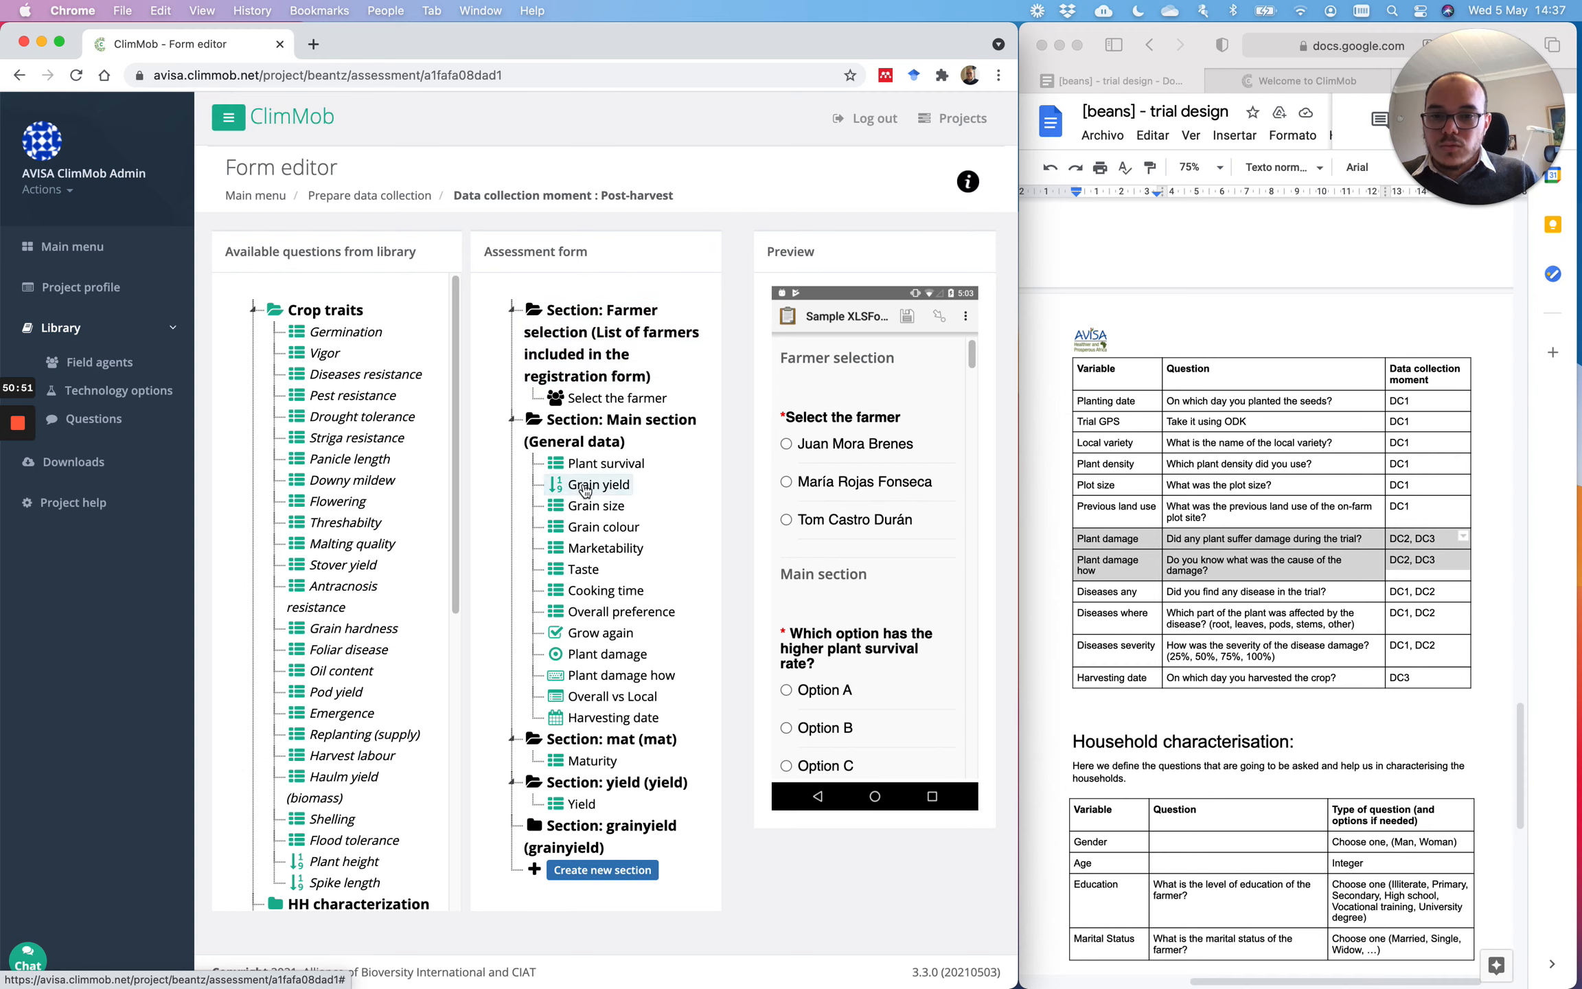
{"action": "left_click_drag", "start_coordinate": [585, 489], "coordinate": [621, 851]}
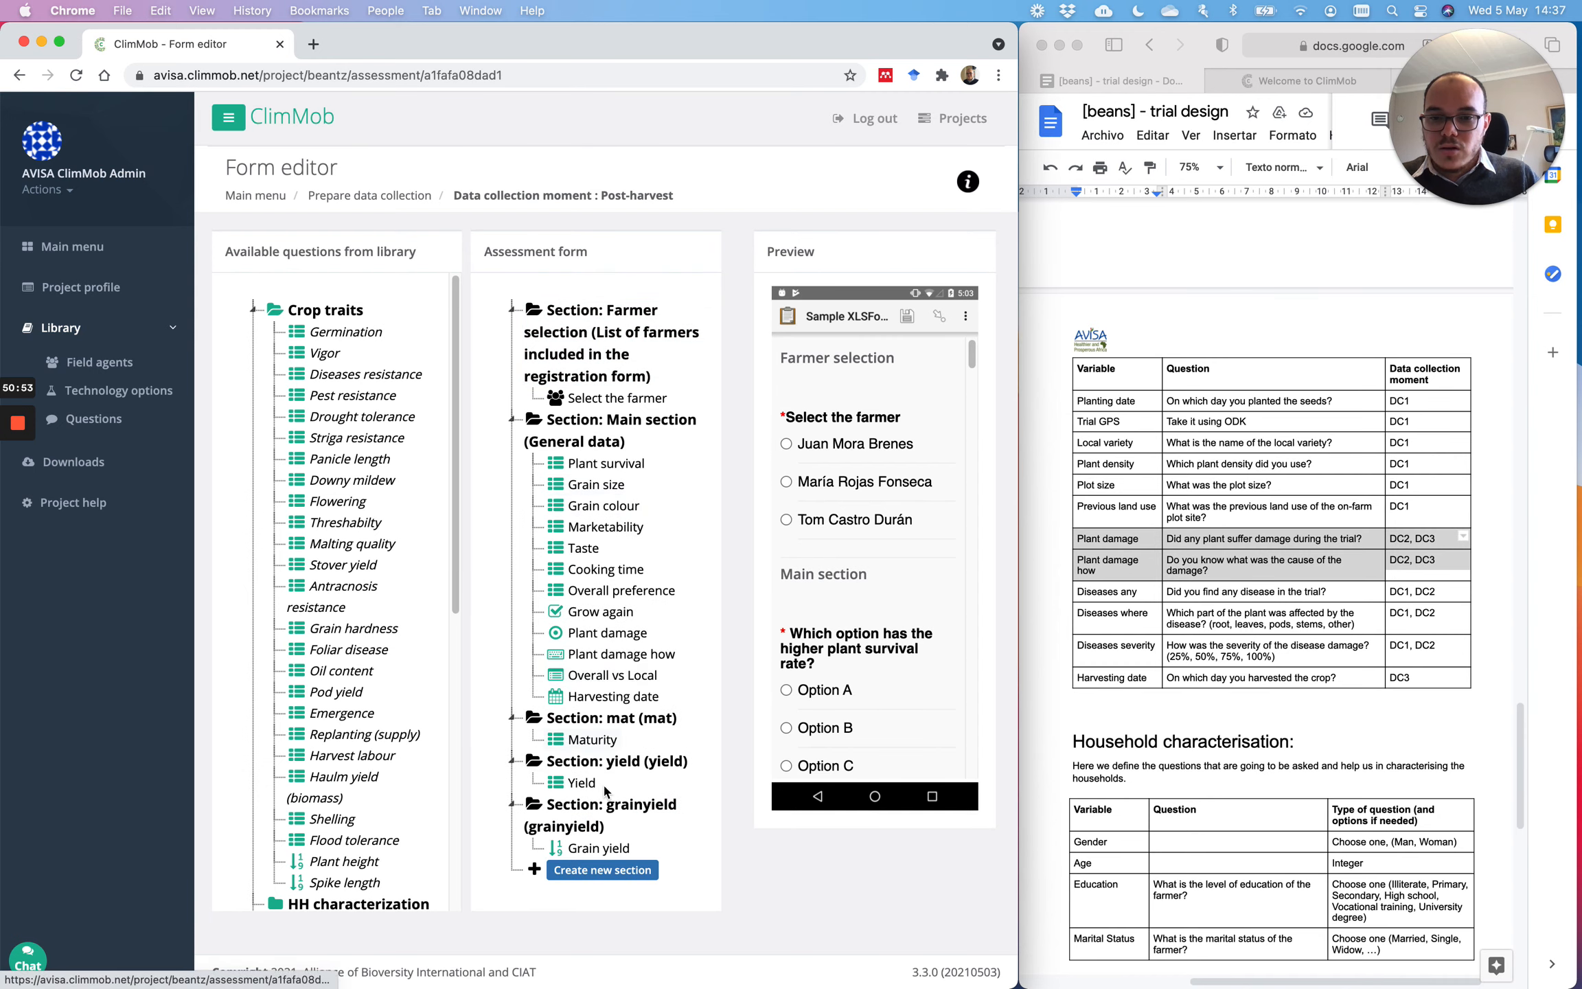
Step: Create a grain size section described as grain size and move Grain size into it
{"action": "left_click", "coordinate": [608, 872]}
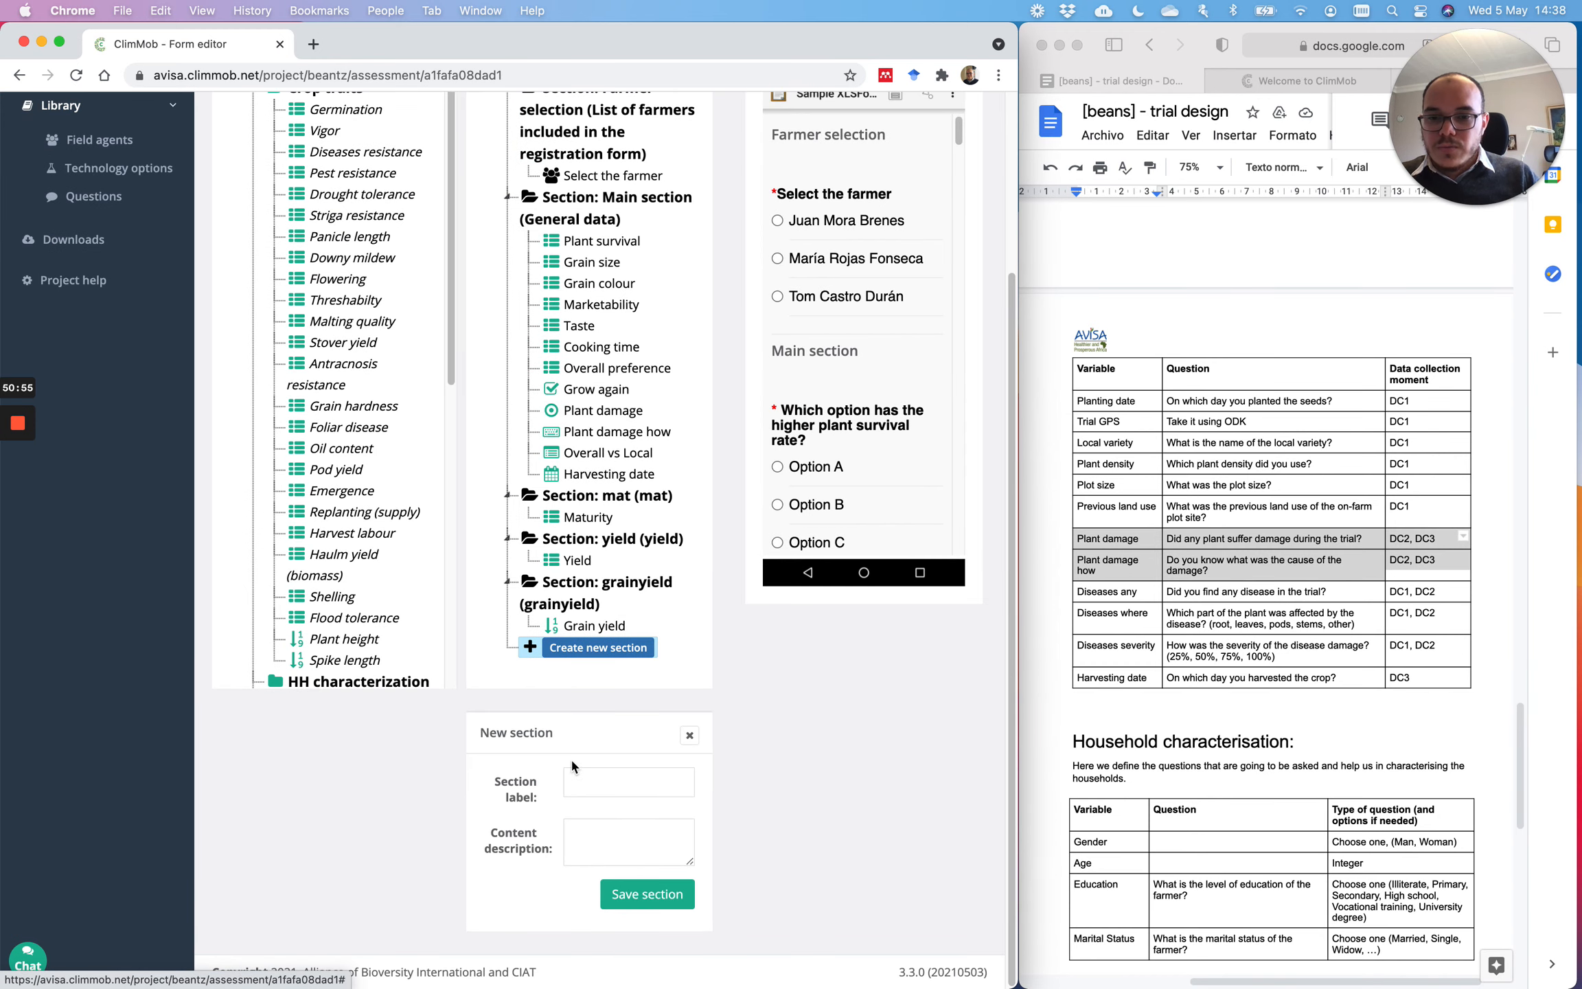
{"action": "left_click", "coordinate": [598, 781]}
{"action": "type", "text": "grain si"}
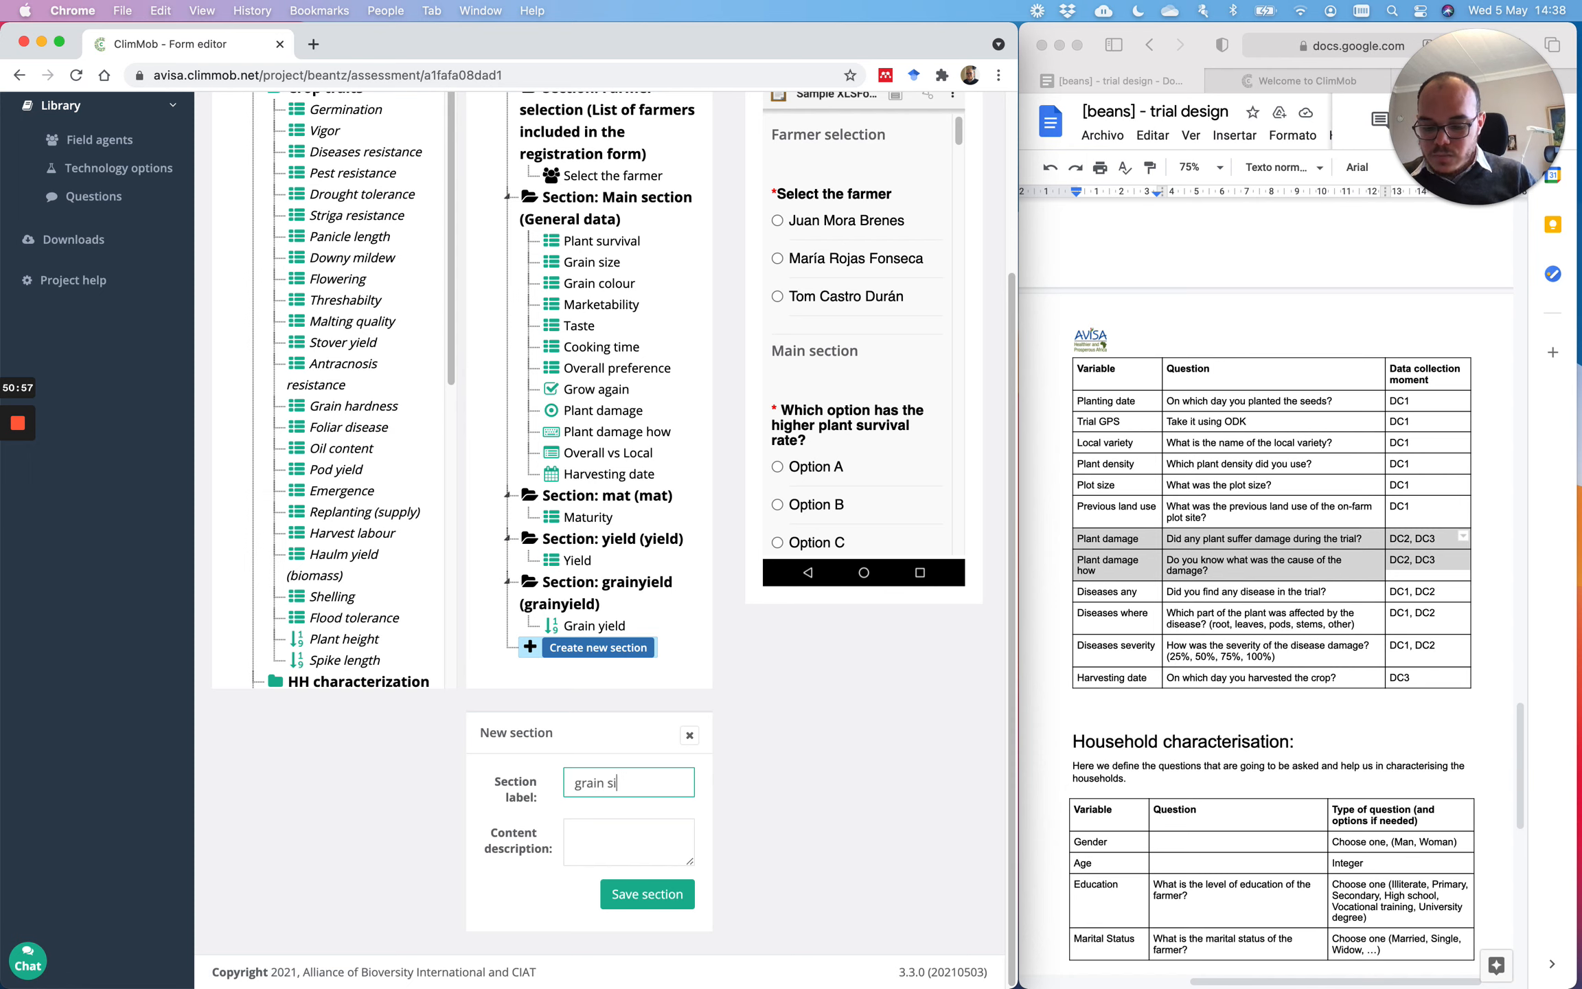
{"action": "type", "text": "ze"}
{"action": "key", "text": "super+a"}
{"action": "type", "text": "grainyield"}
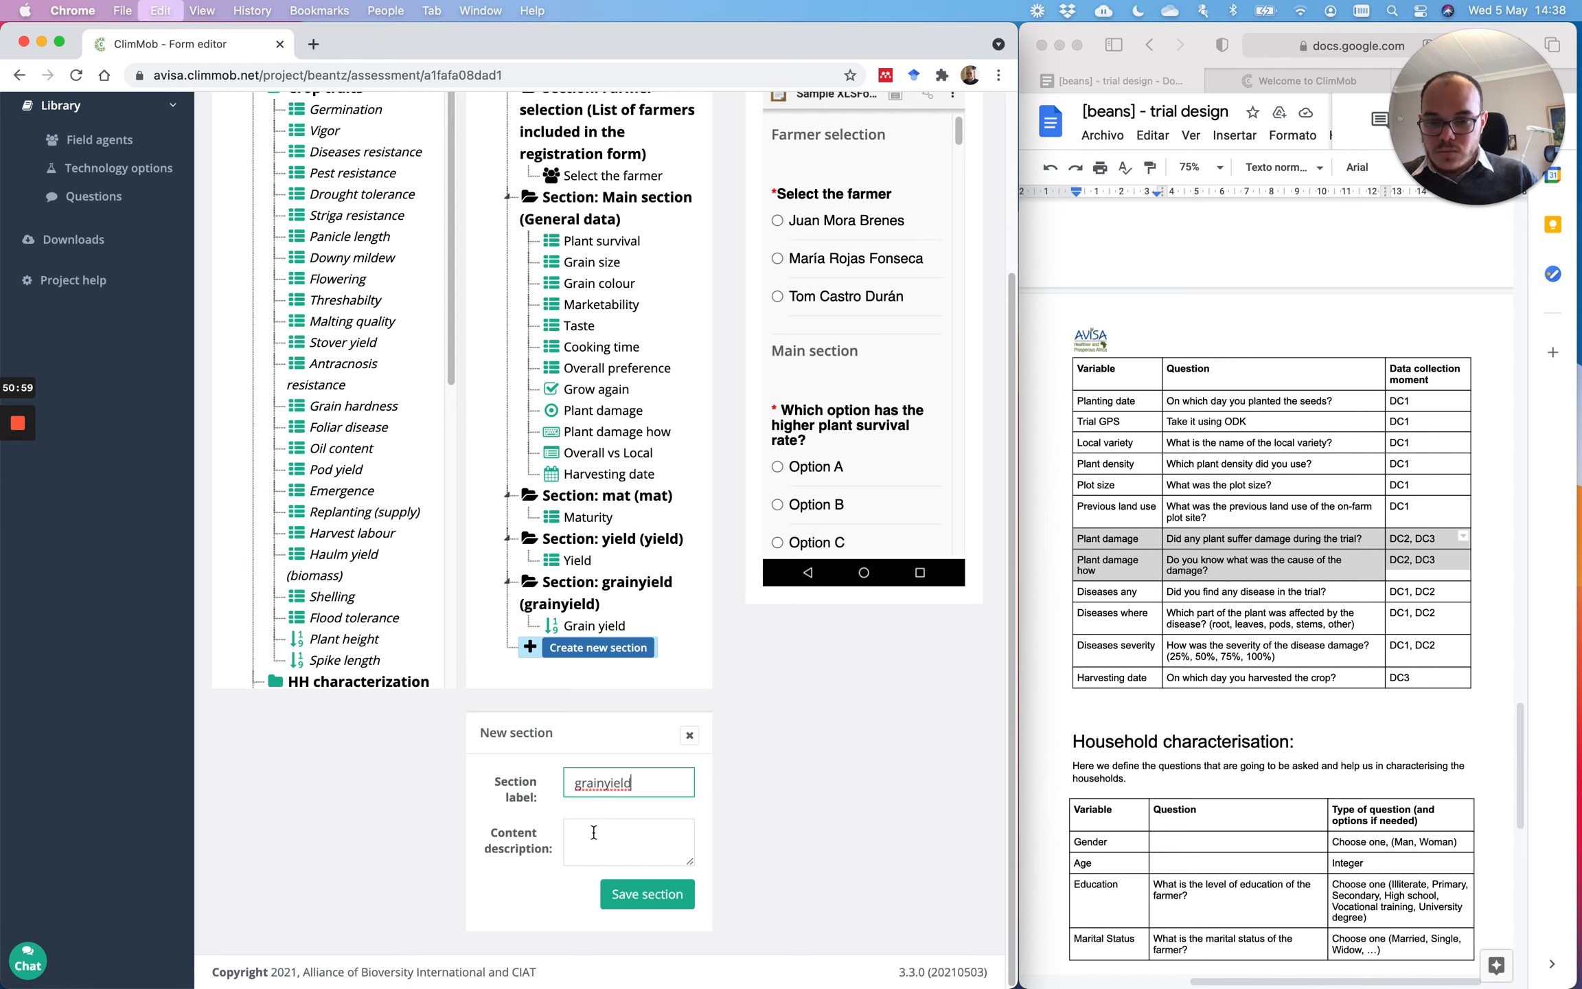
{"action": "key", "text": "Tab"}
{"action": "key", "text": "super+z"}
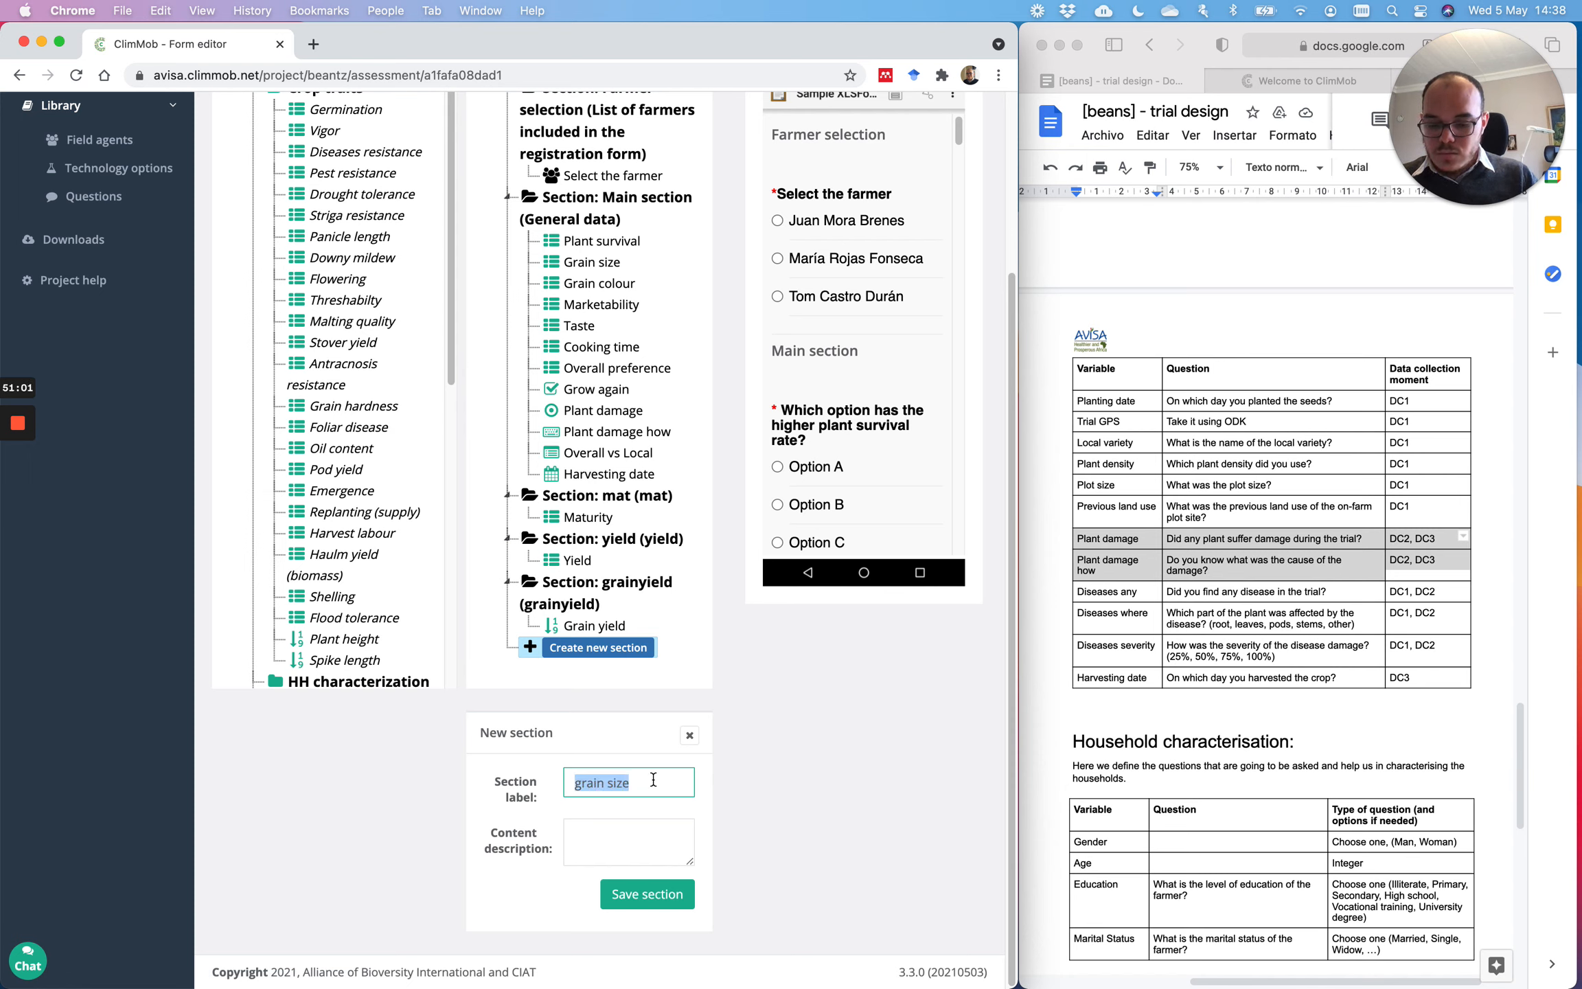
{"action": "key", "text": "super+c"}
{"action": "key", "text": "Tab"}
{"action": "key", "text": "super+v"}
{"action": "left_click", "coordinate": [645, 894]}
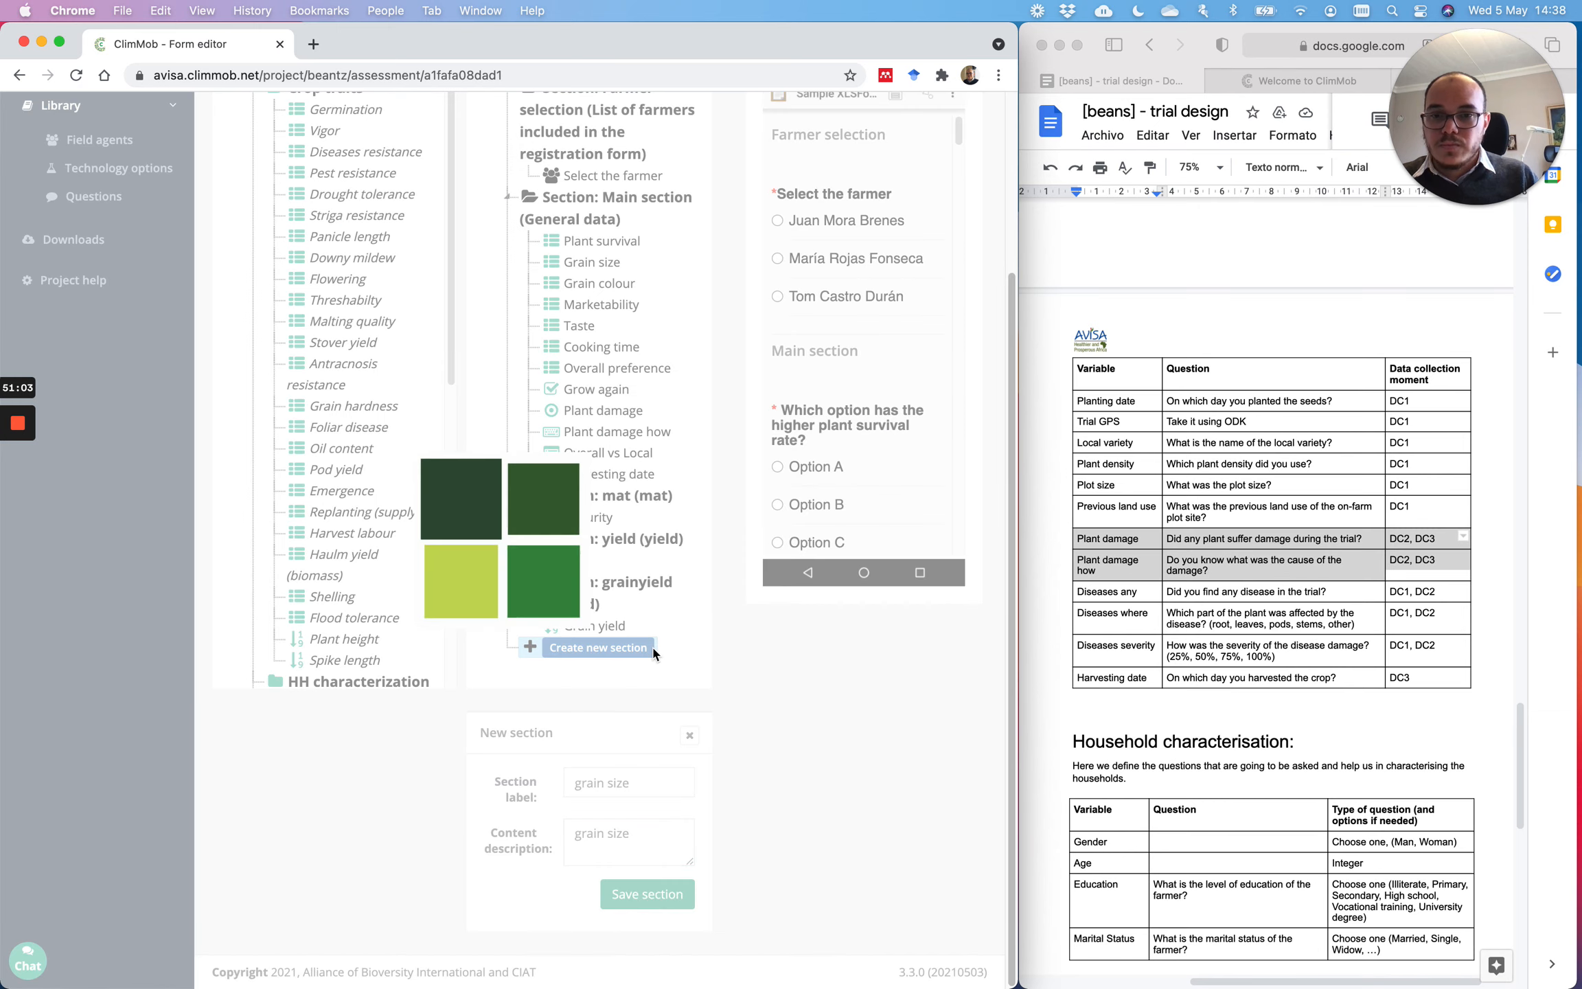
{"action": "left_click_drag", "start_coordinate": [604, 484], "coordinate": [620, 901]}
Step: Create a color section and move Grain colour into it
{"action": "left_click", "coordinate": [618, 914]}
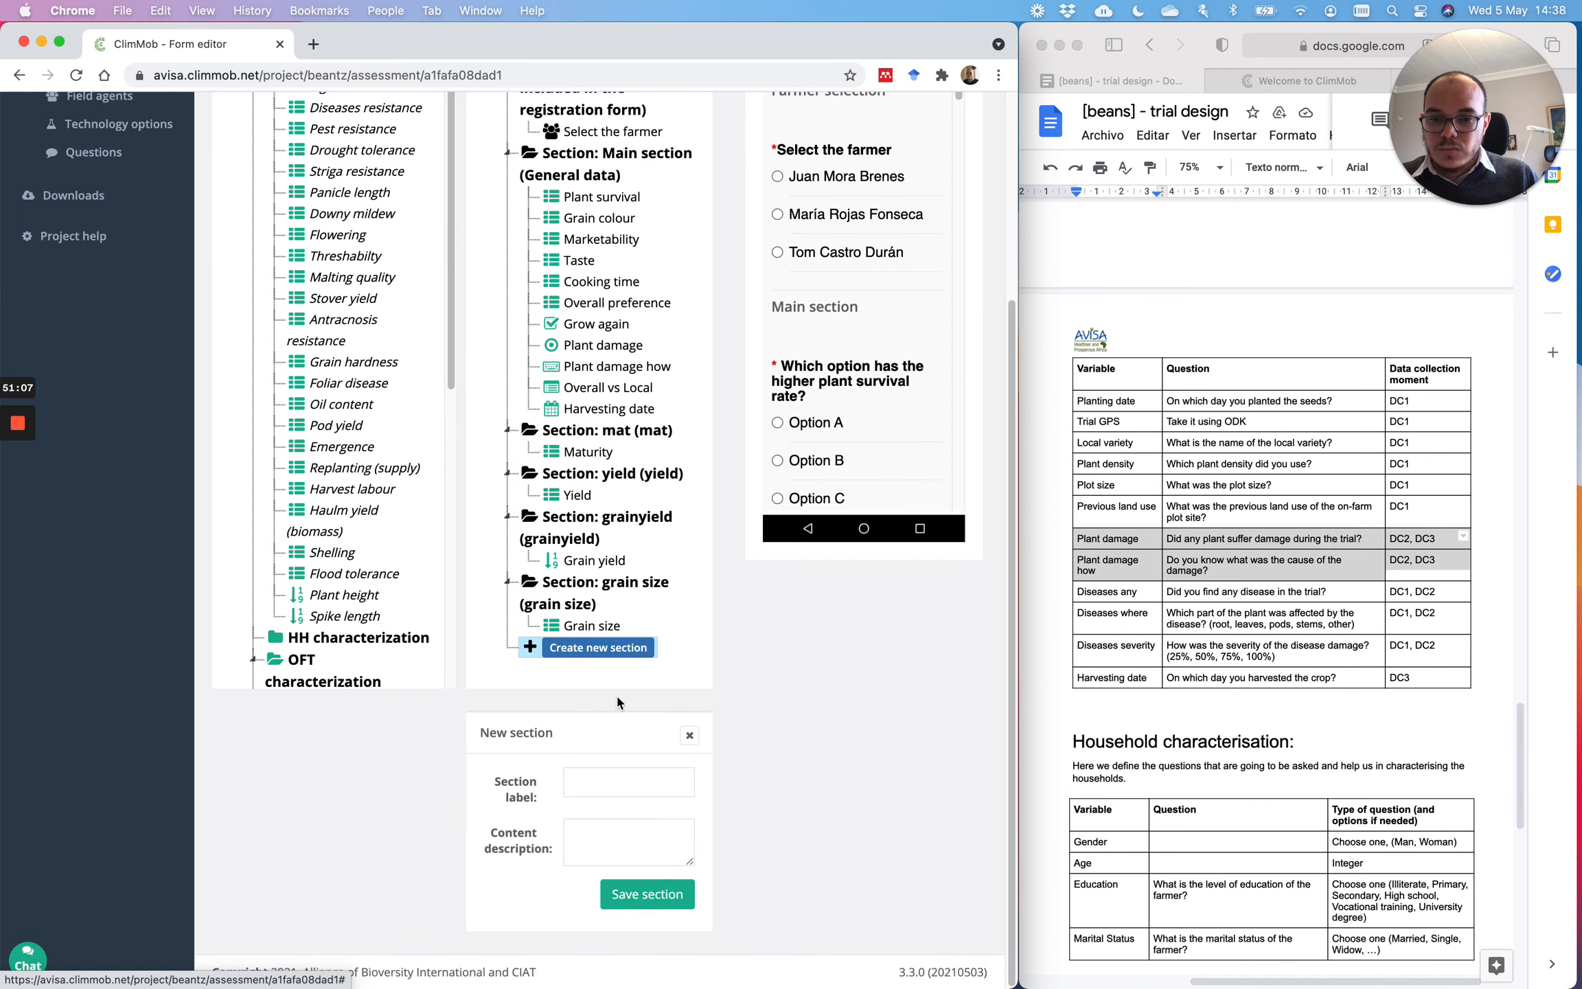
{"action": "left_click", "coordinate": [623, 789]}
{"action": "type", "text": "color"}
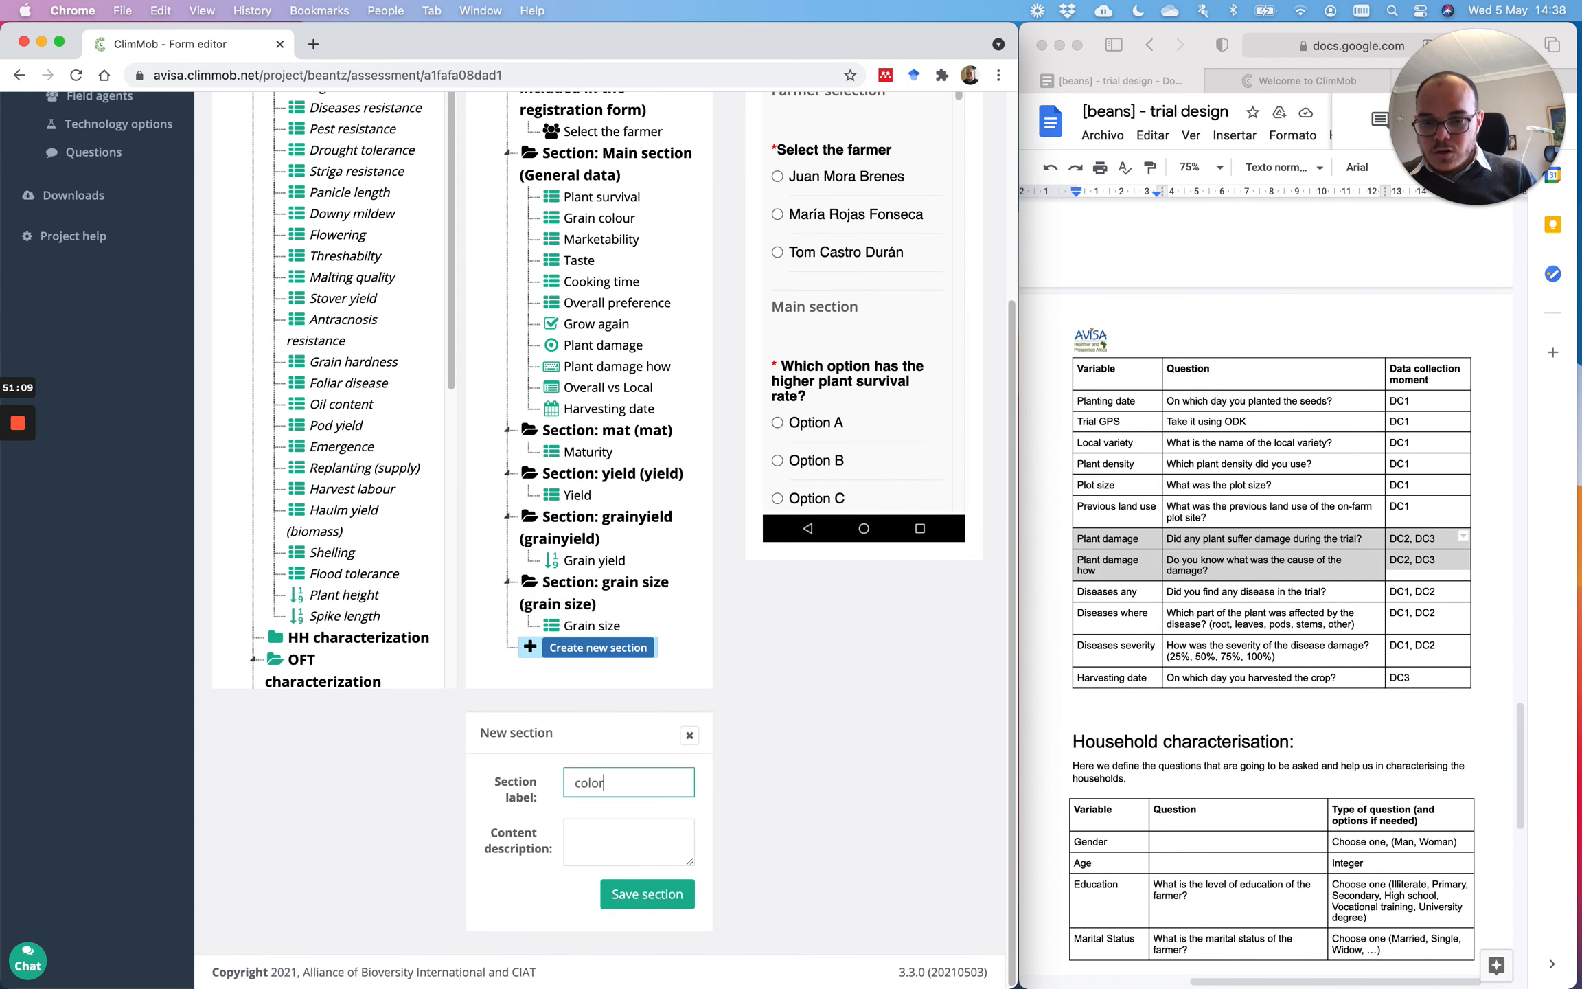
{"action": "key", "text": "Tab"}
{"action": "type", "text": "c"}
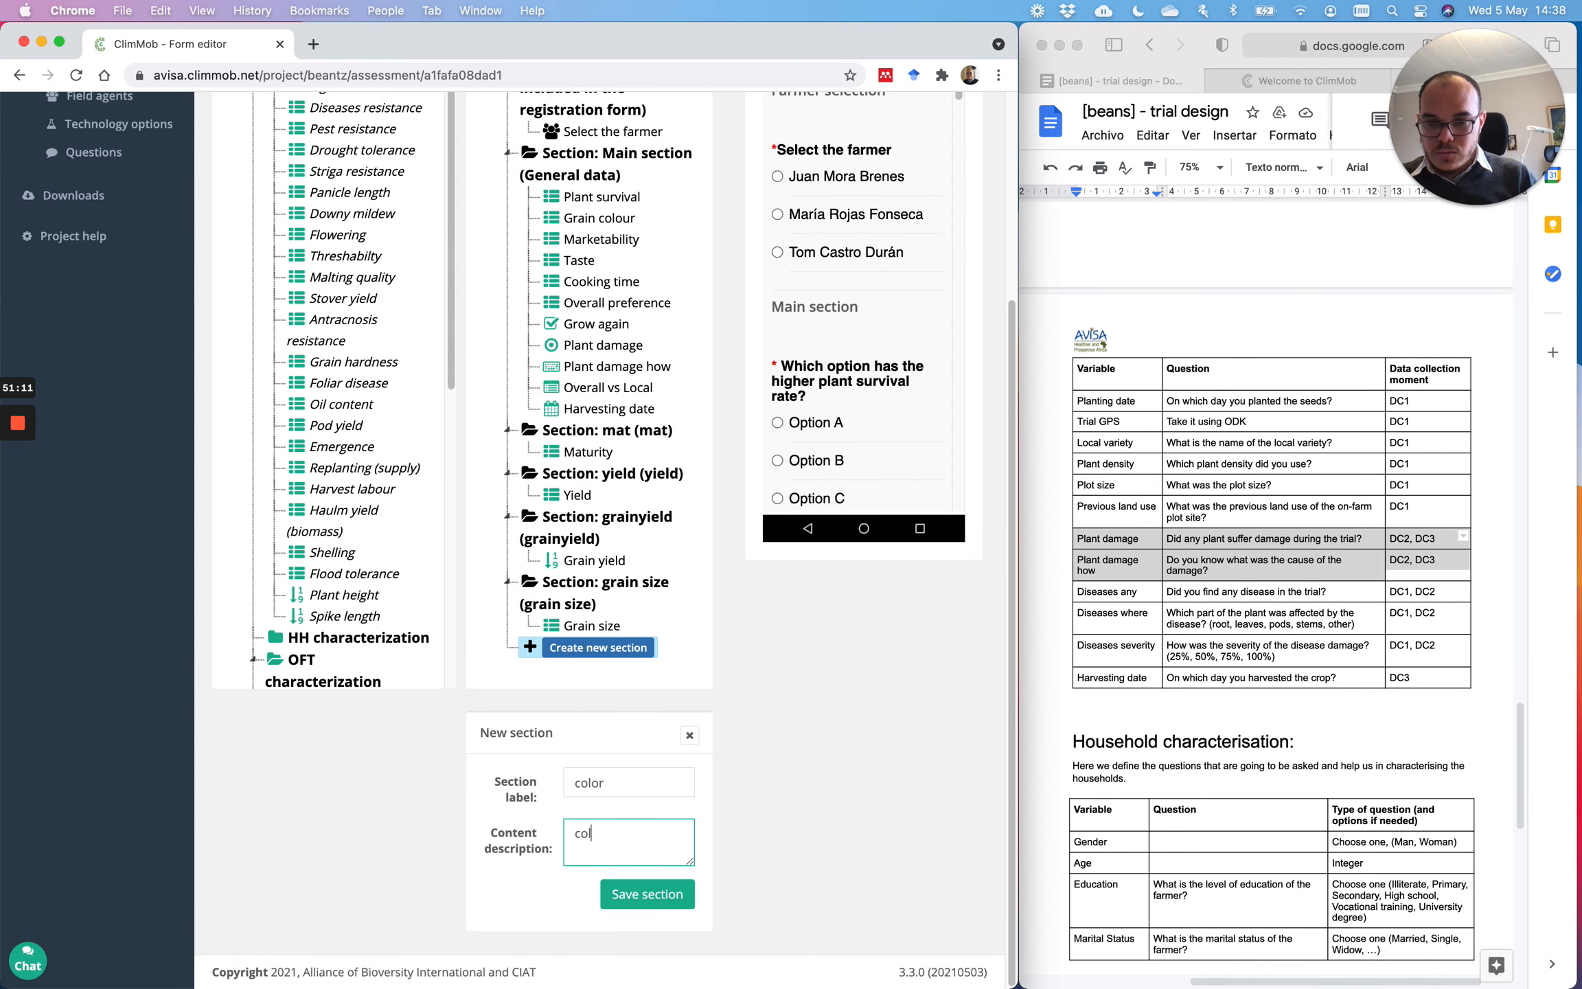
{"action": "left_click", "coordinate": [646, 893]}
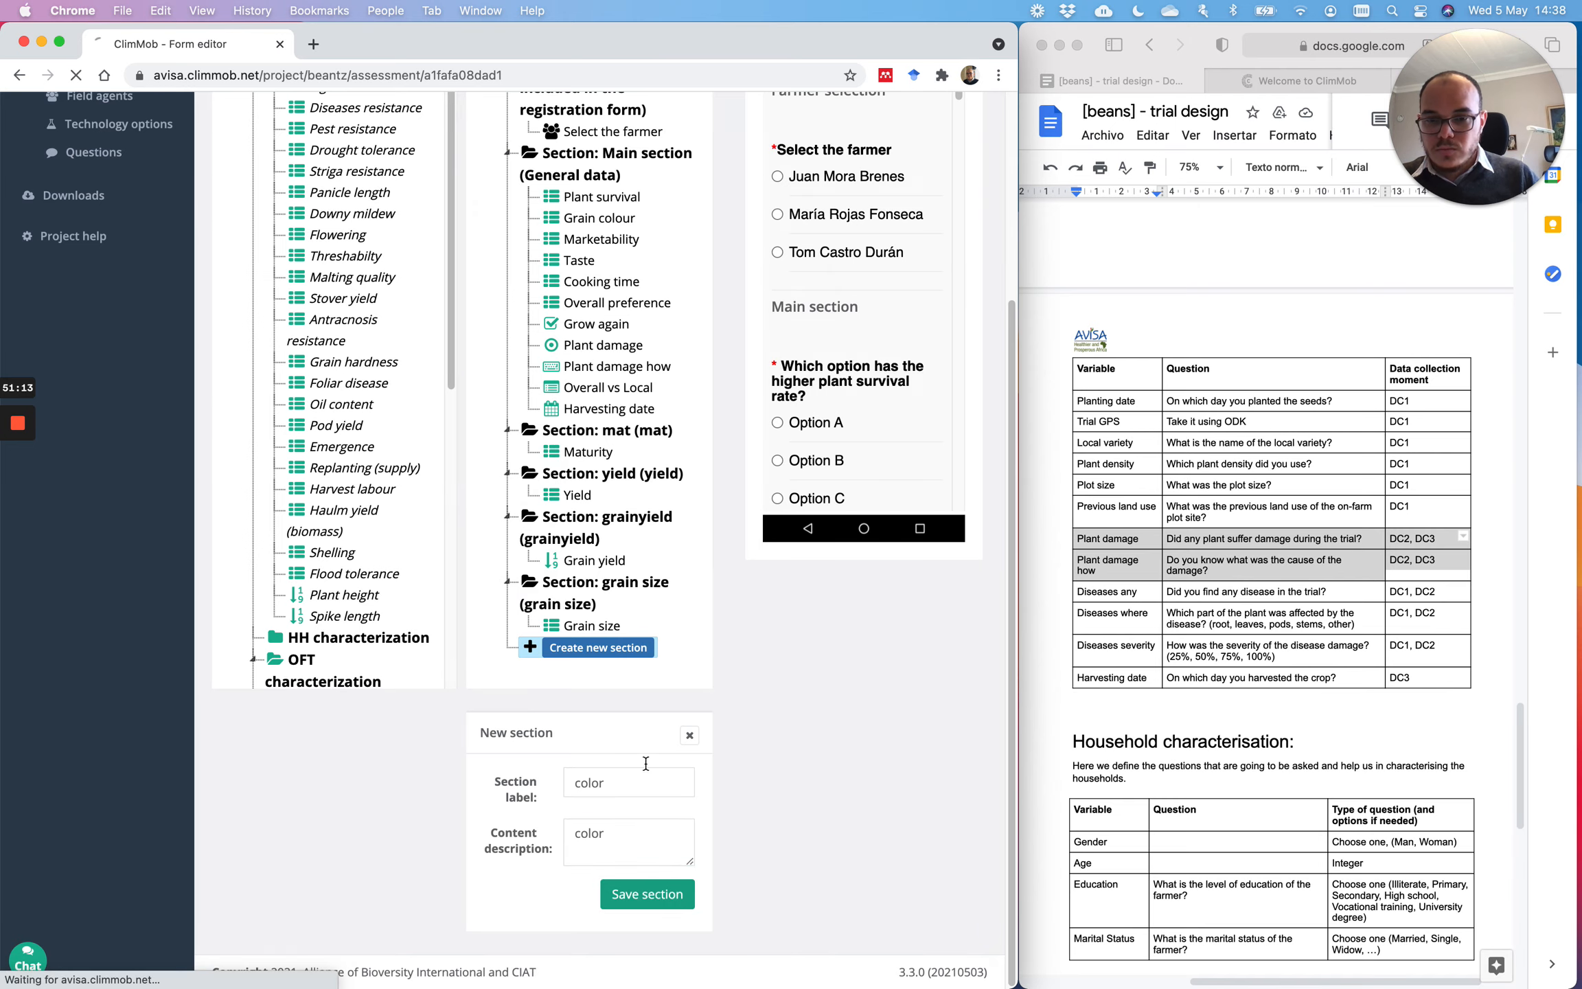
{"action": "scroll", "coordinate": [607, 489], "scroll_direction": "down", "scroll_amount": 1}
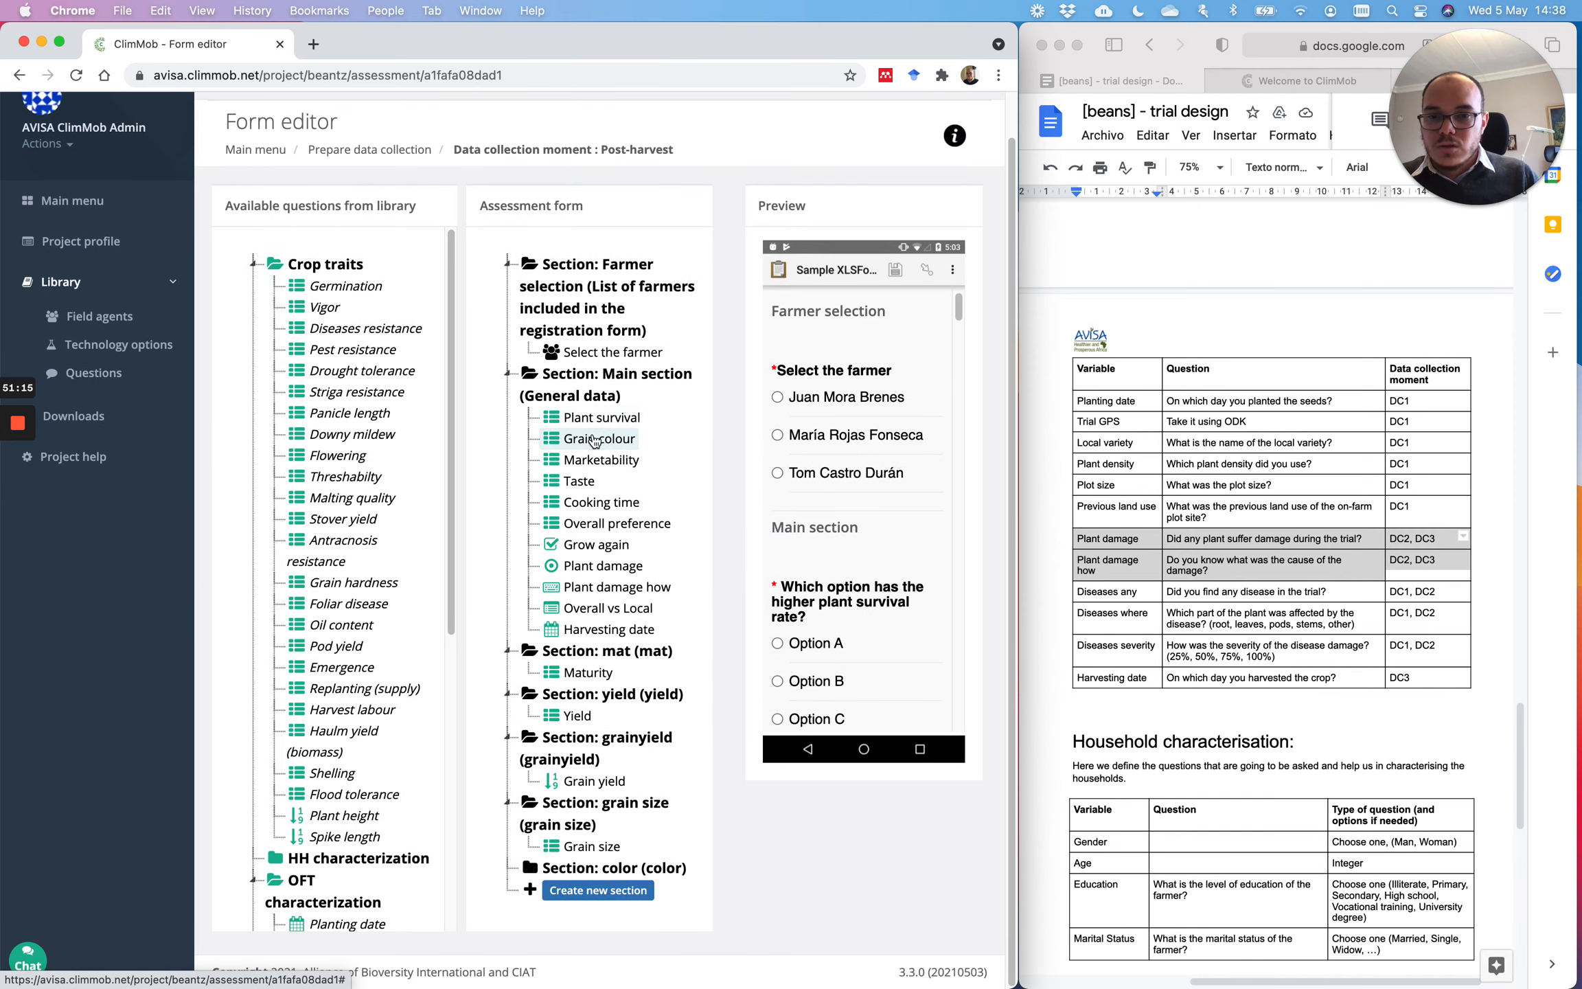
{"action": "left_click_drag", "start_coordinate": [603, 439], "coordinate": [620, 886]}
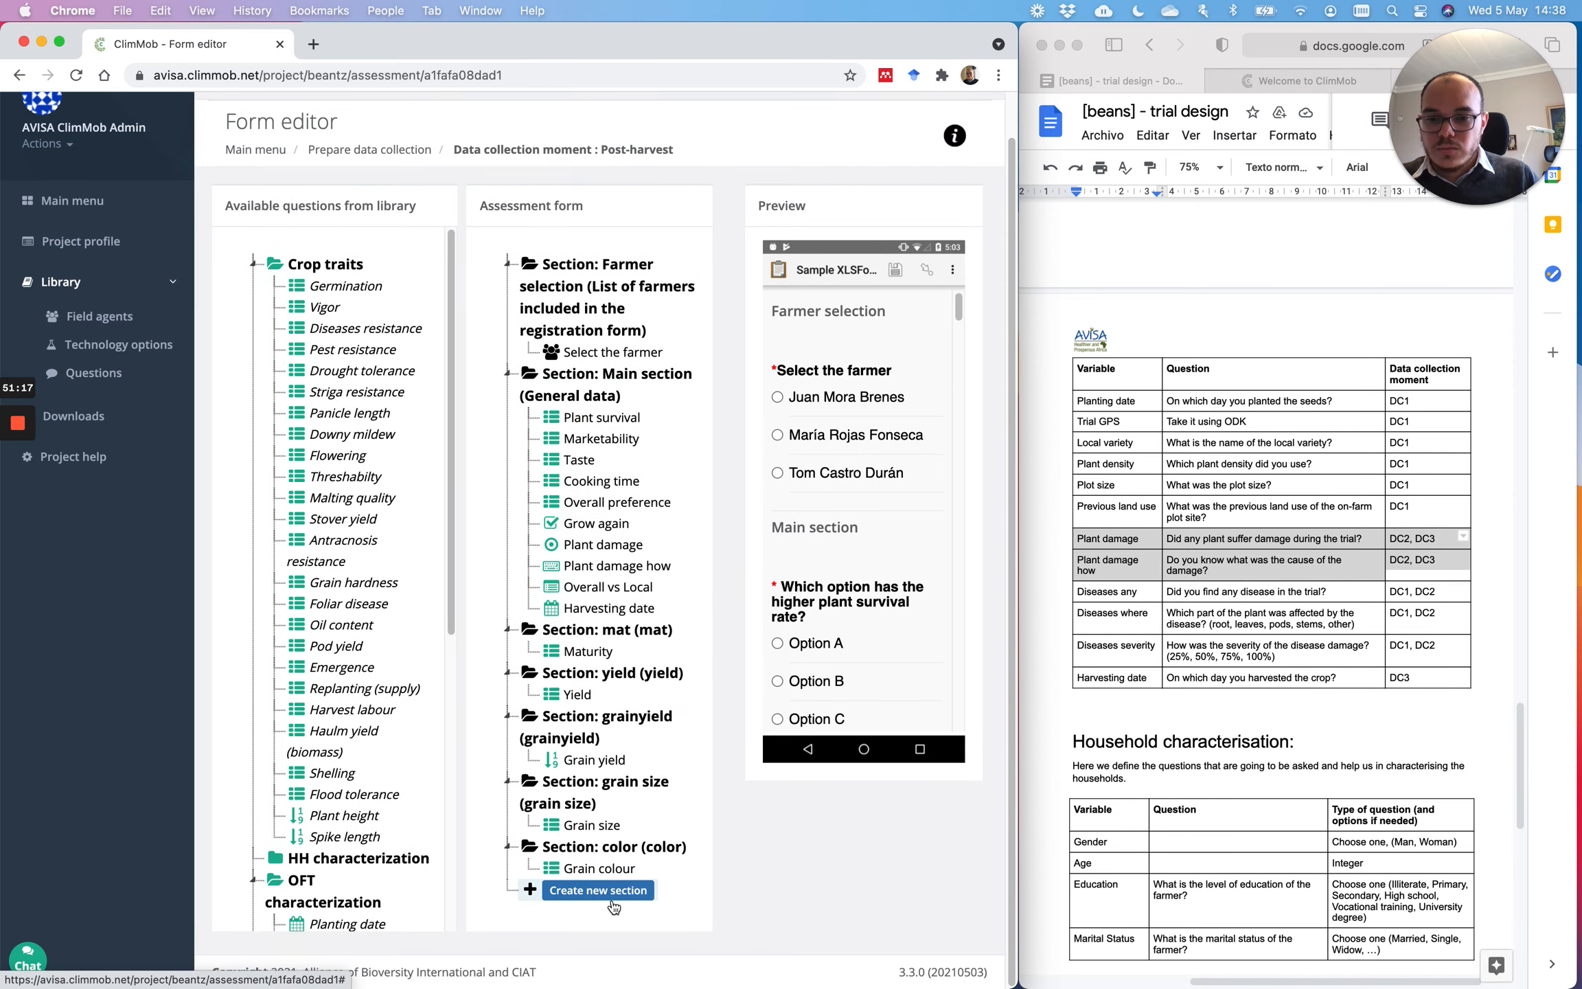
{"action": "scroll", "coordinate": [662, 602], "scroll_direction": "down", "scroll_amount": 4}
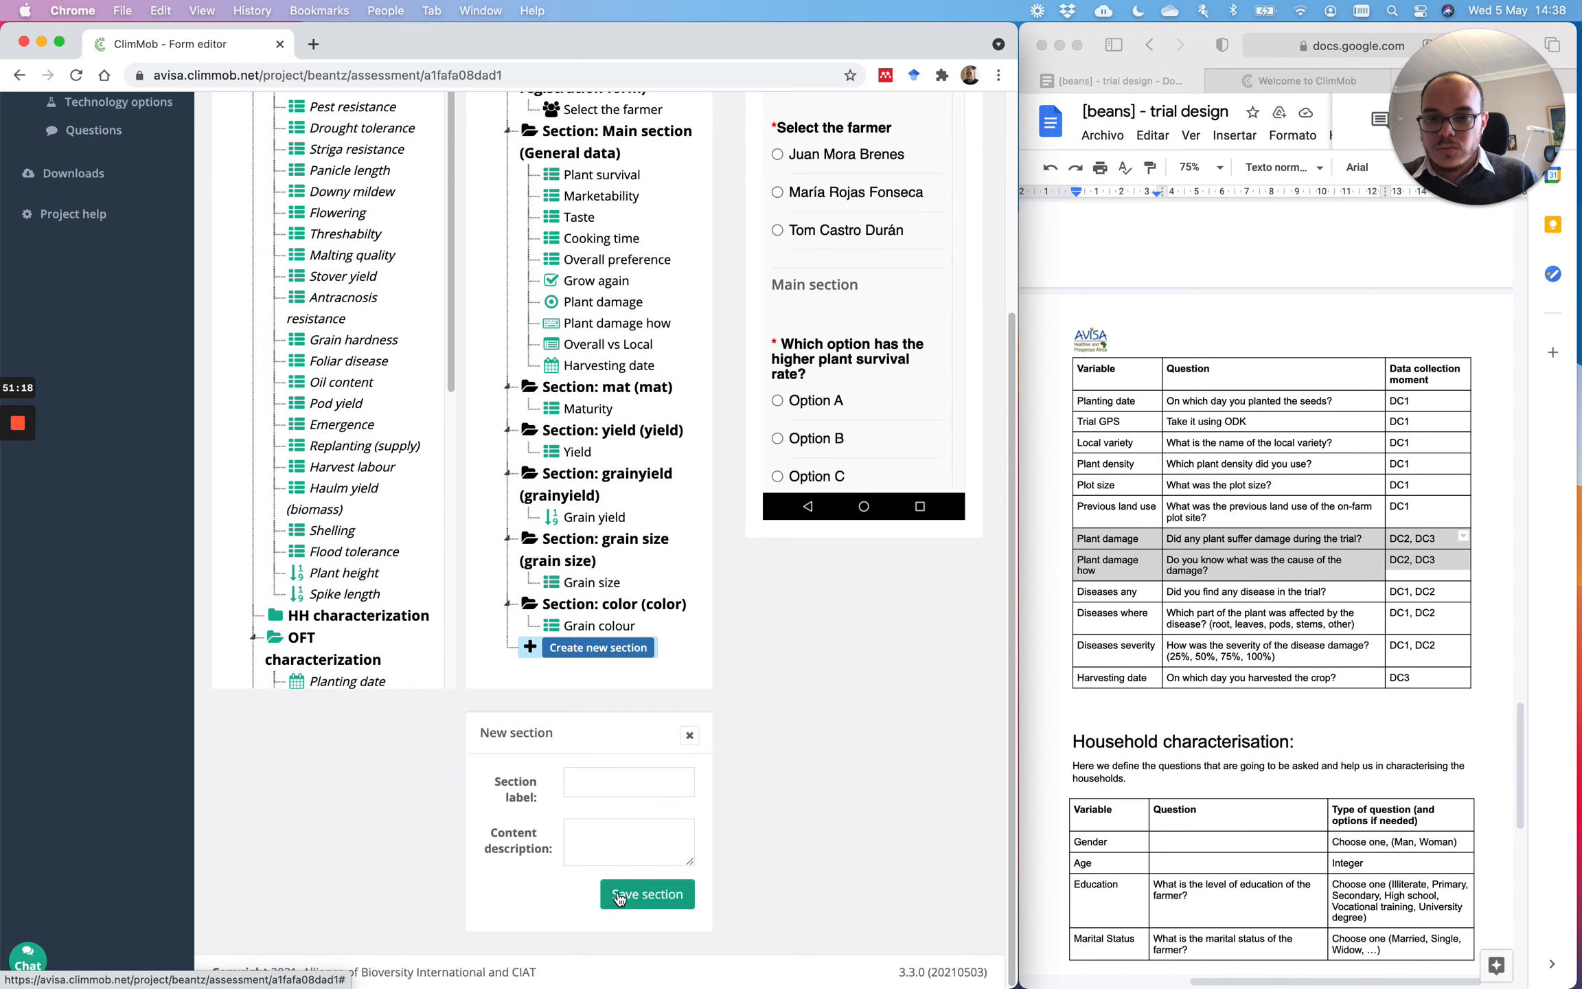
Step: Create a market section described as market and move Marketability into it
{"action": "left_click", "coordinate": [620, 784]}
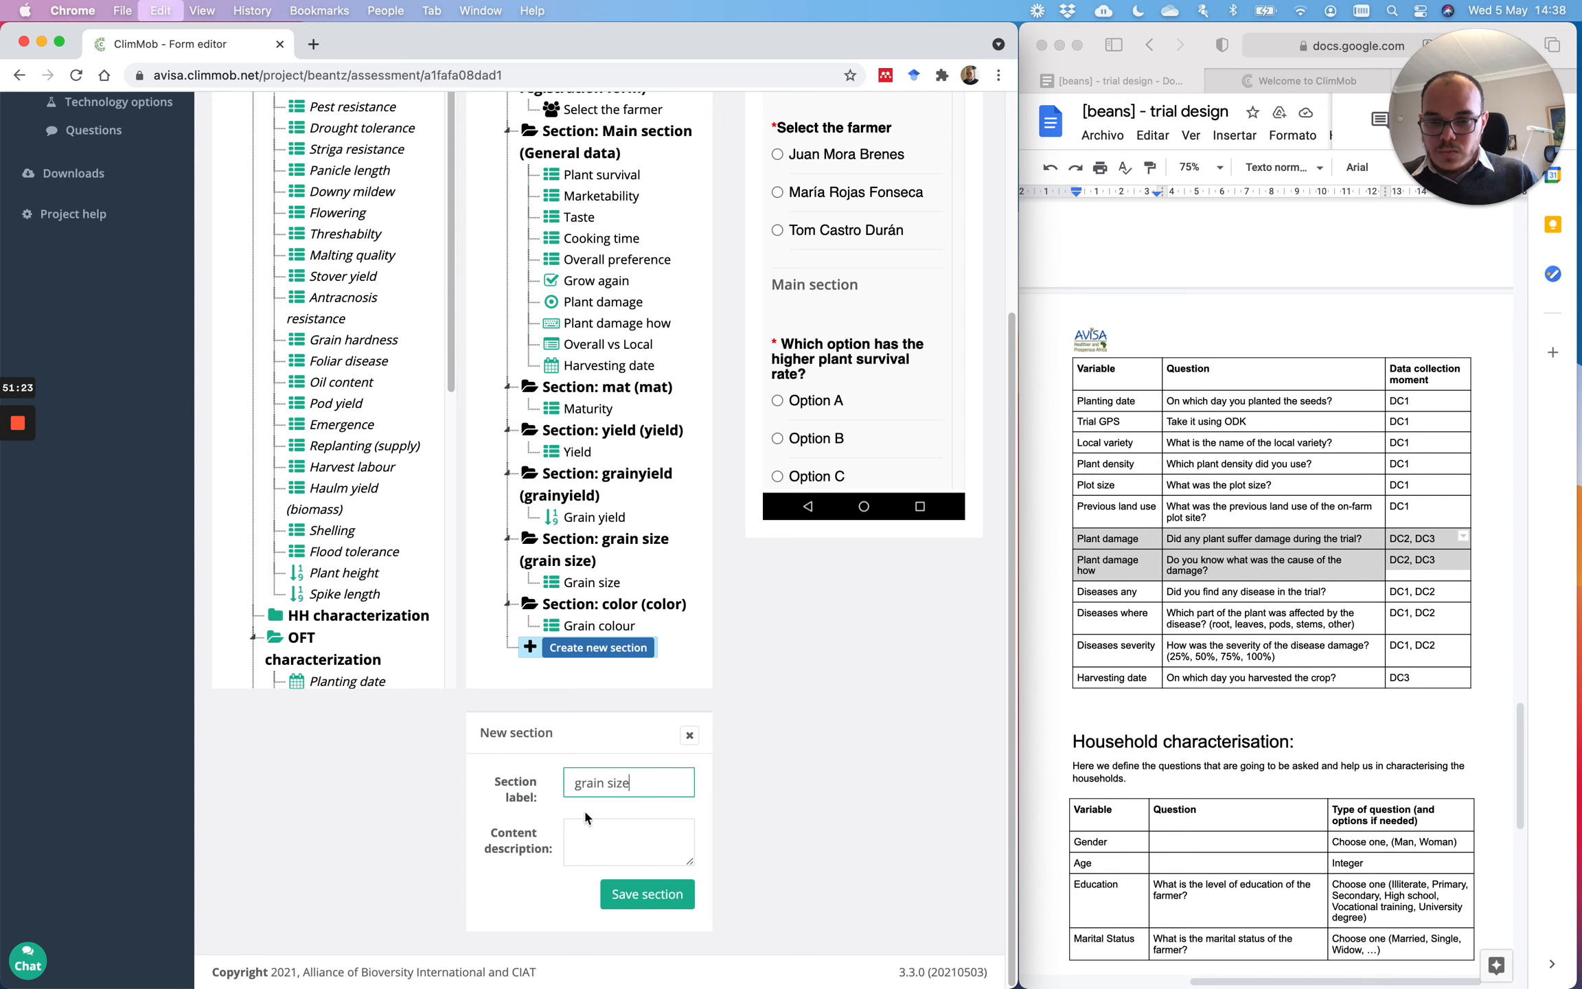
{"action": "double_click", "coordinate": [623, 782]}
{"action": "key", "text": "super+c"}
{"action": "left_click", "coordinate": [645, 831]}
{"action": "key", "text": "super+v"}
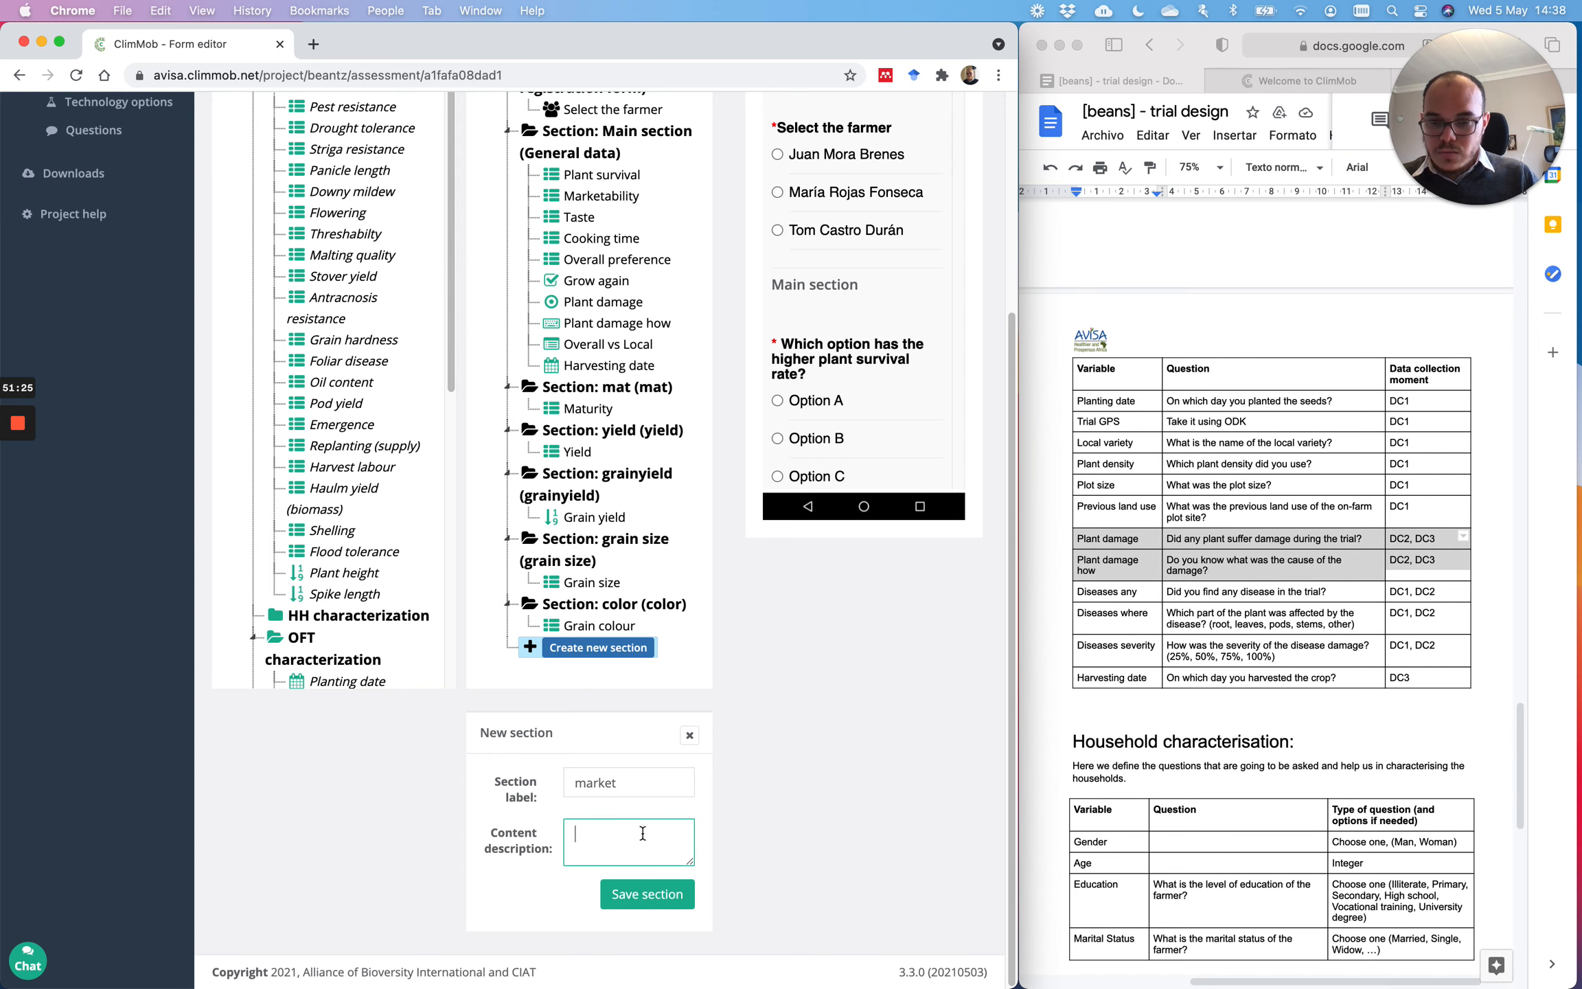
{"action": "left_click", "coordinate": [647, 894]}
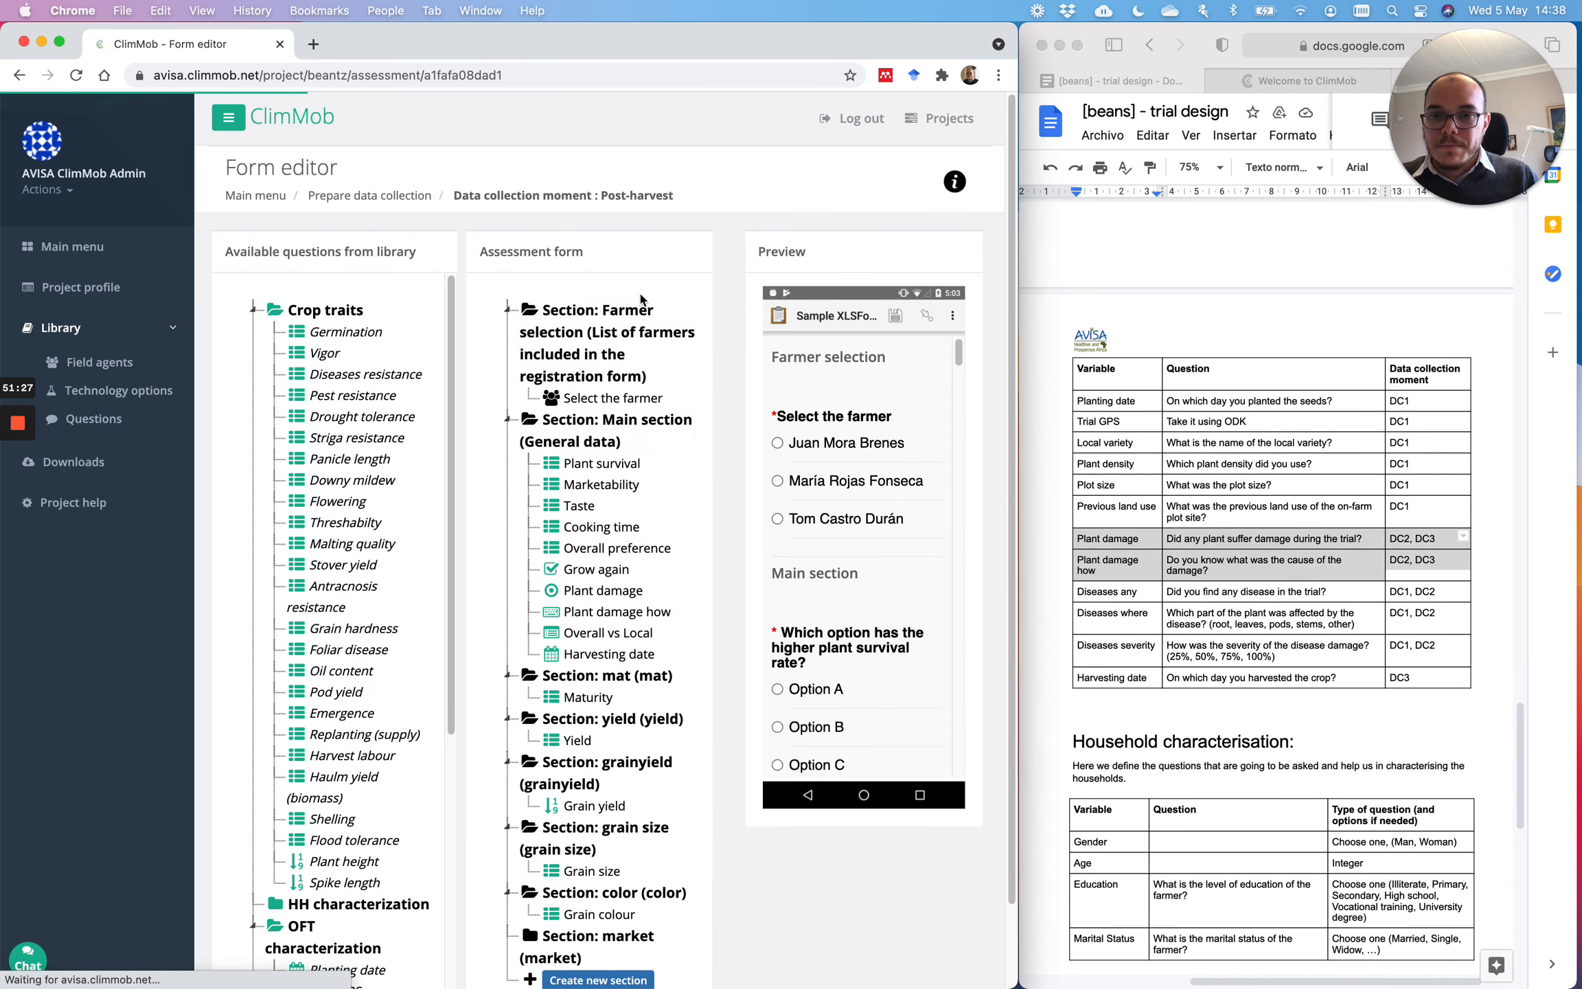
{"action": "left_click_drag", "start_coordinate": [618, 405], "coordinate": [621, 842]}
Step: Create a taste section described as taste and move Taste into it
{"action": "left_click", "coordinate": [623, 892]}
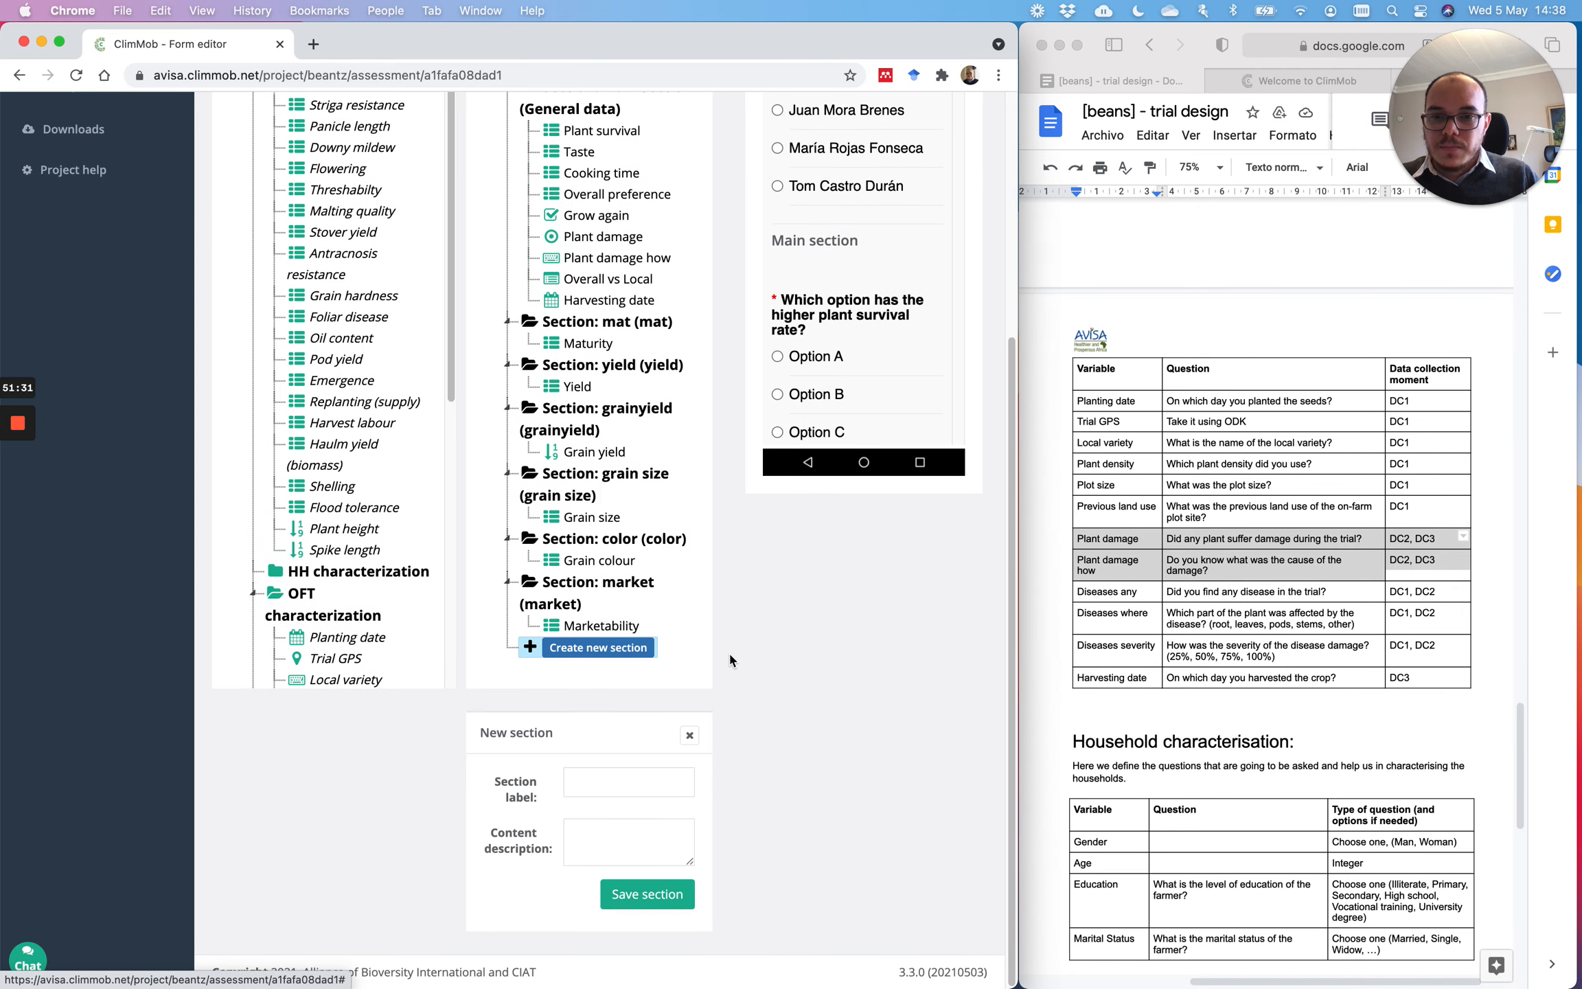
{"action": "left_click", "coordinate": [622, 783]}
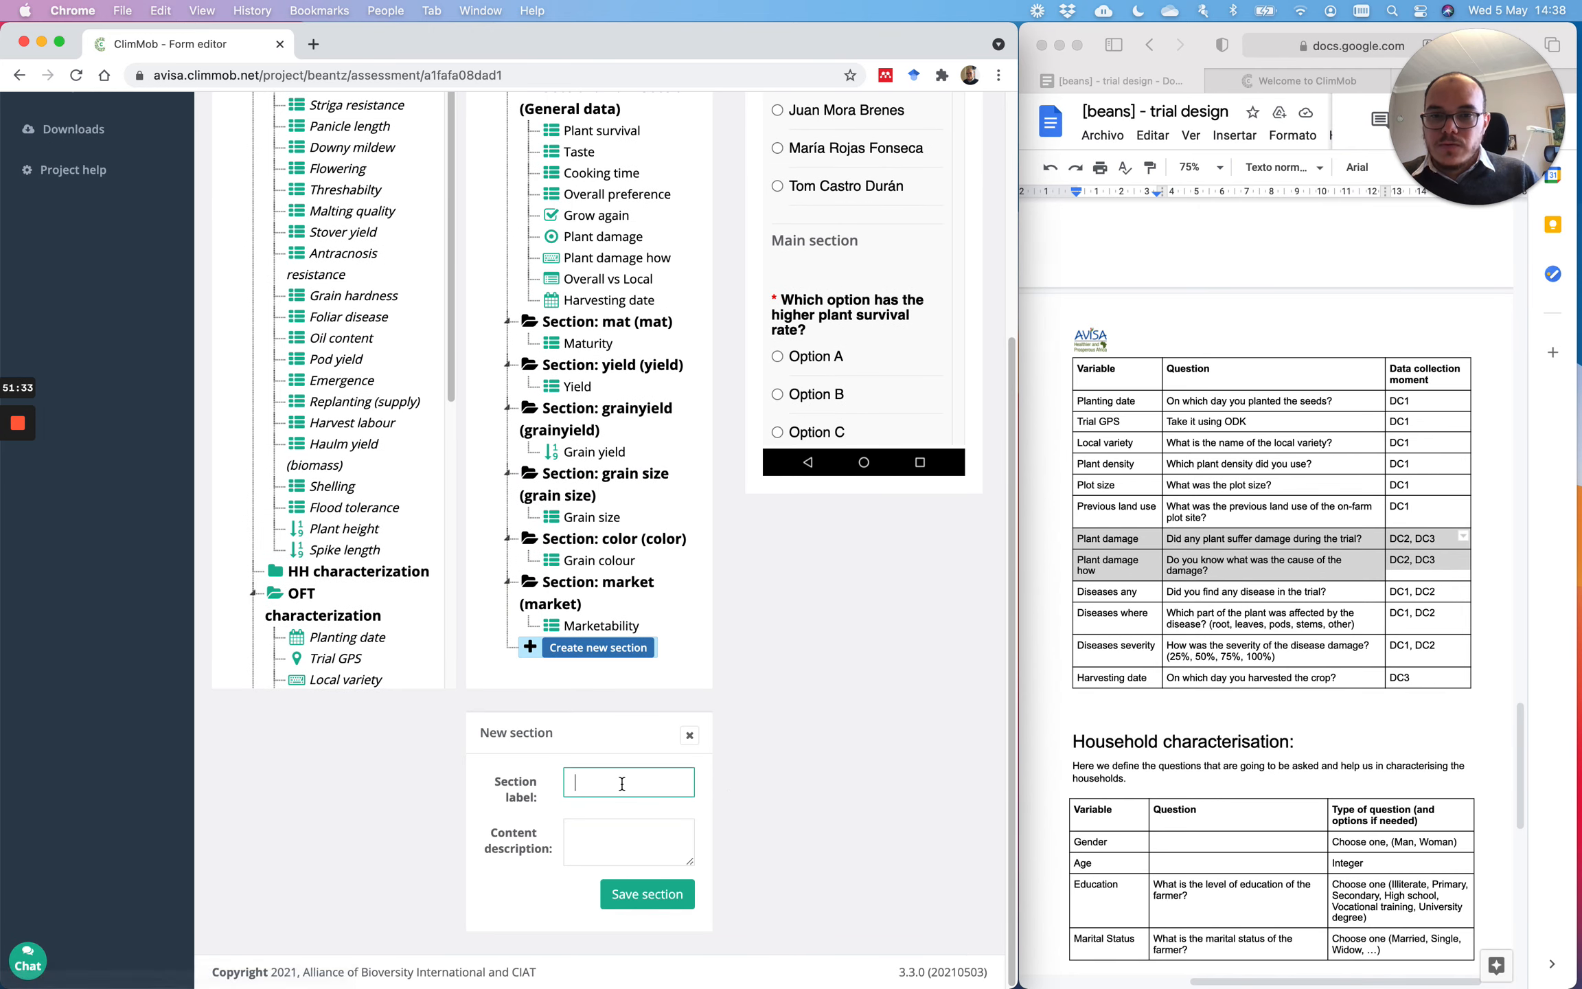
{"action": "left_click_drag", "start_coordinate": [622, 785], "coordinate": [520, 785]}
{"action": "left_click", "coordinate": [597, 832]}
{"action": "key", "text": "super+v"}
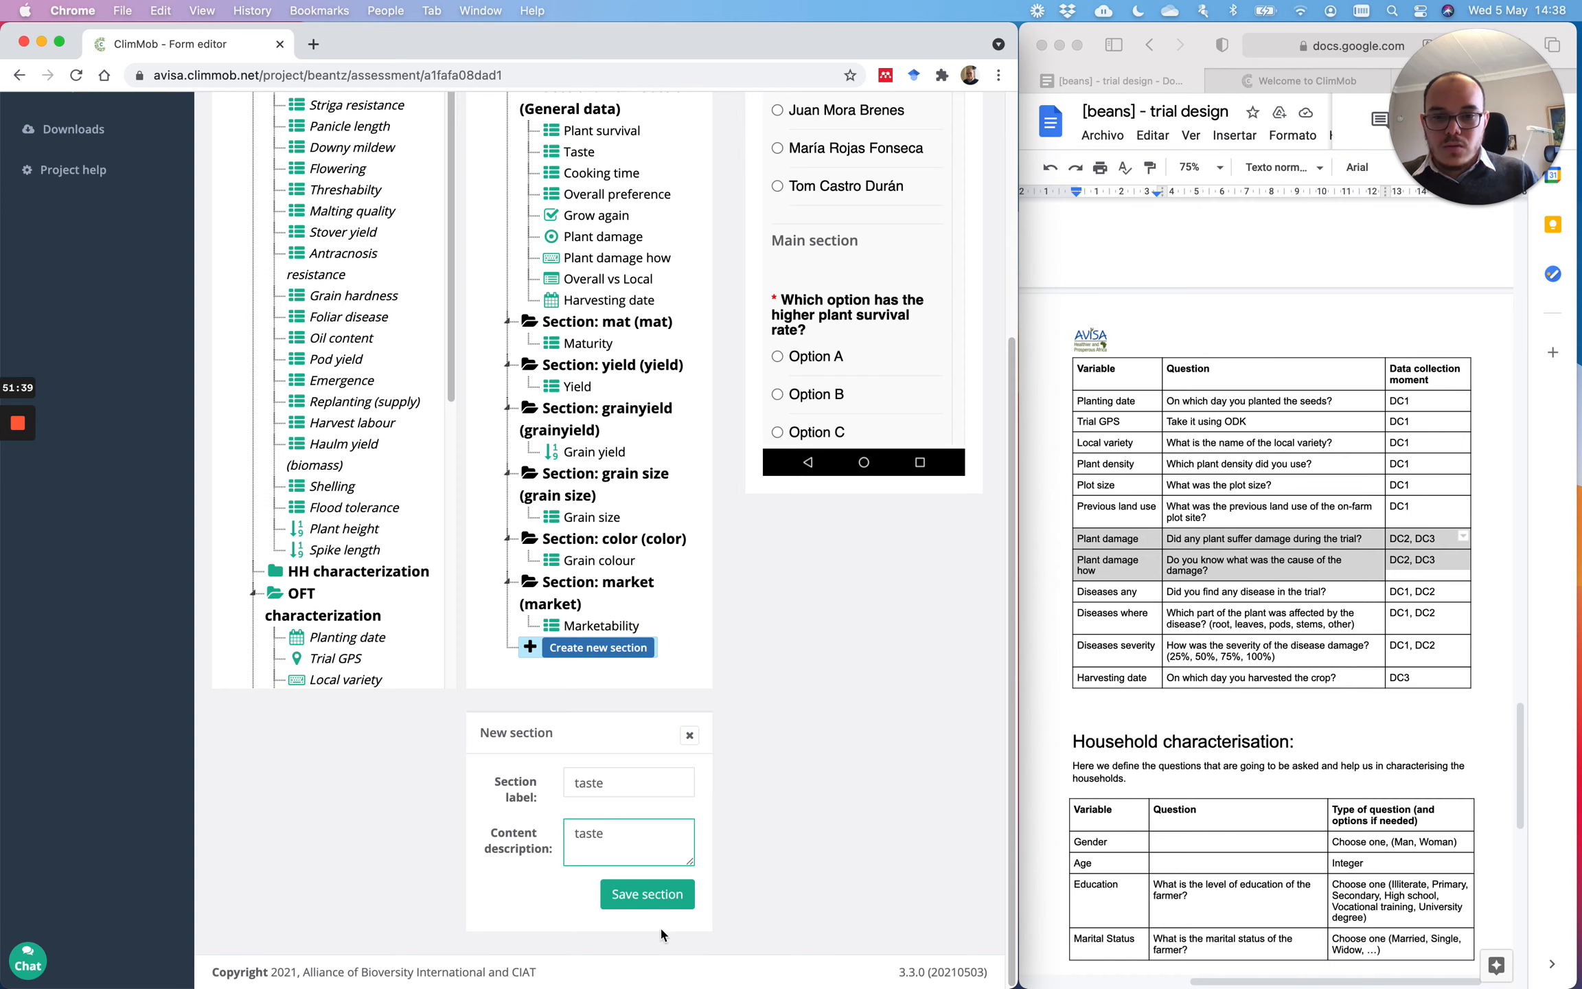
{"action": "left_click", "coordinate": [666, 901]}
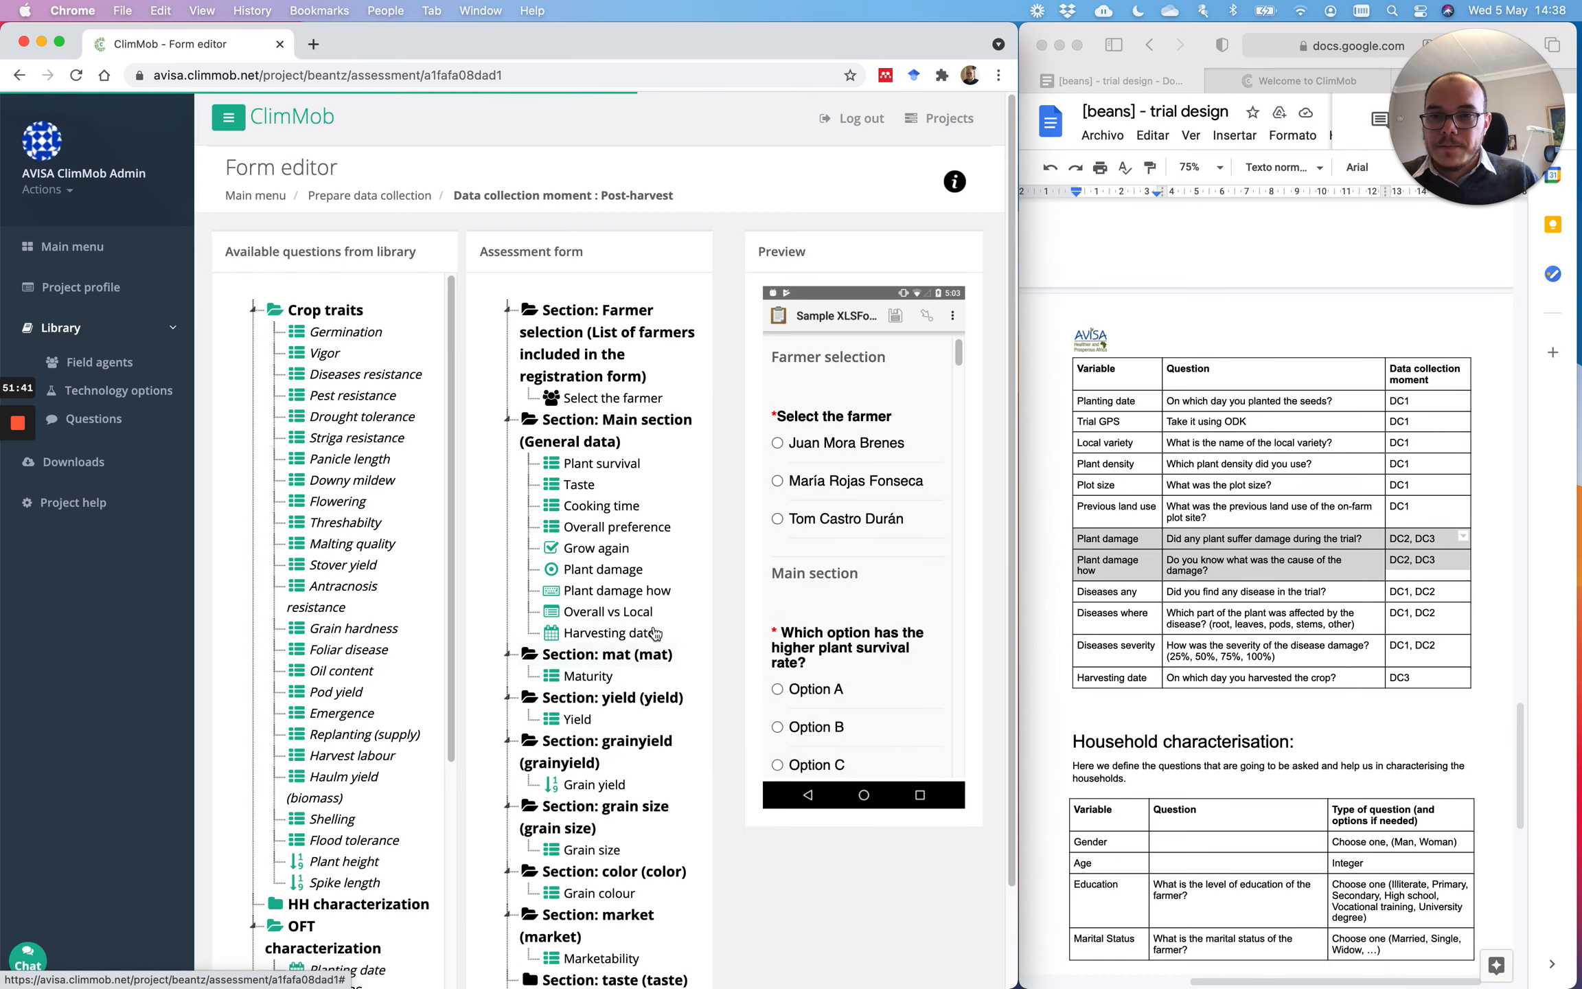
{"action": "left_click_drag", "start_coordinate": [591, 374], "coordinate": [676, 879]}
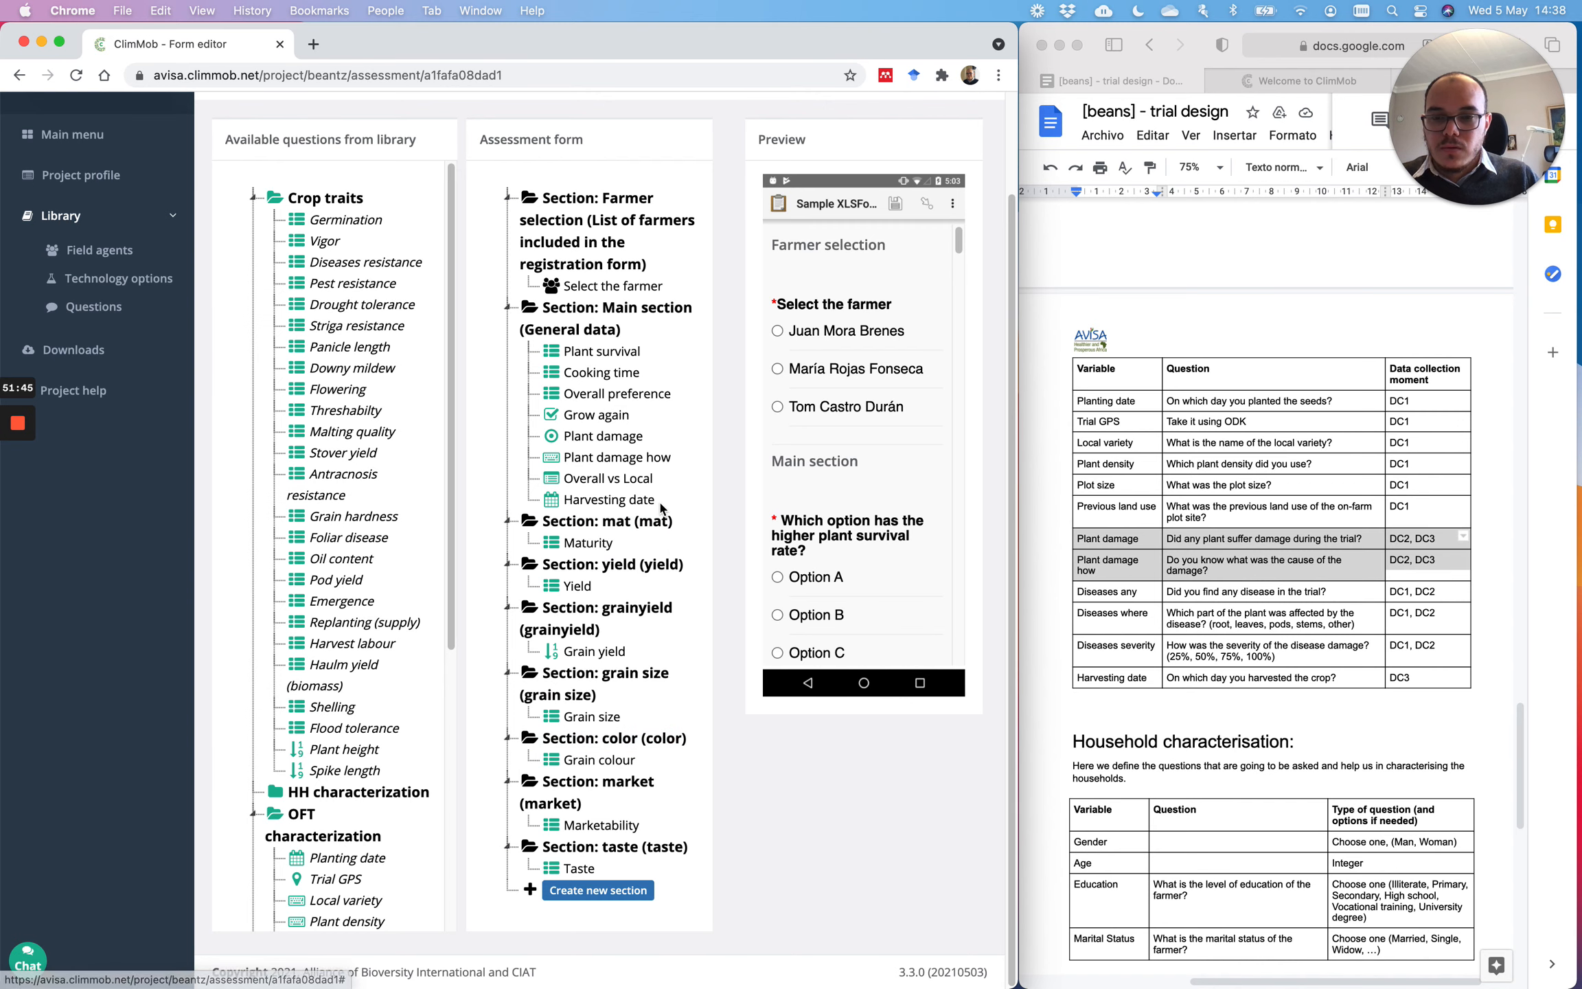
Step: Create a cookingtime section and move Cooking time into it
{"action": "left_click", "coordinate": [613, 890]}
{"action": "left_click", "coordinate": [611, 785]}
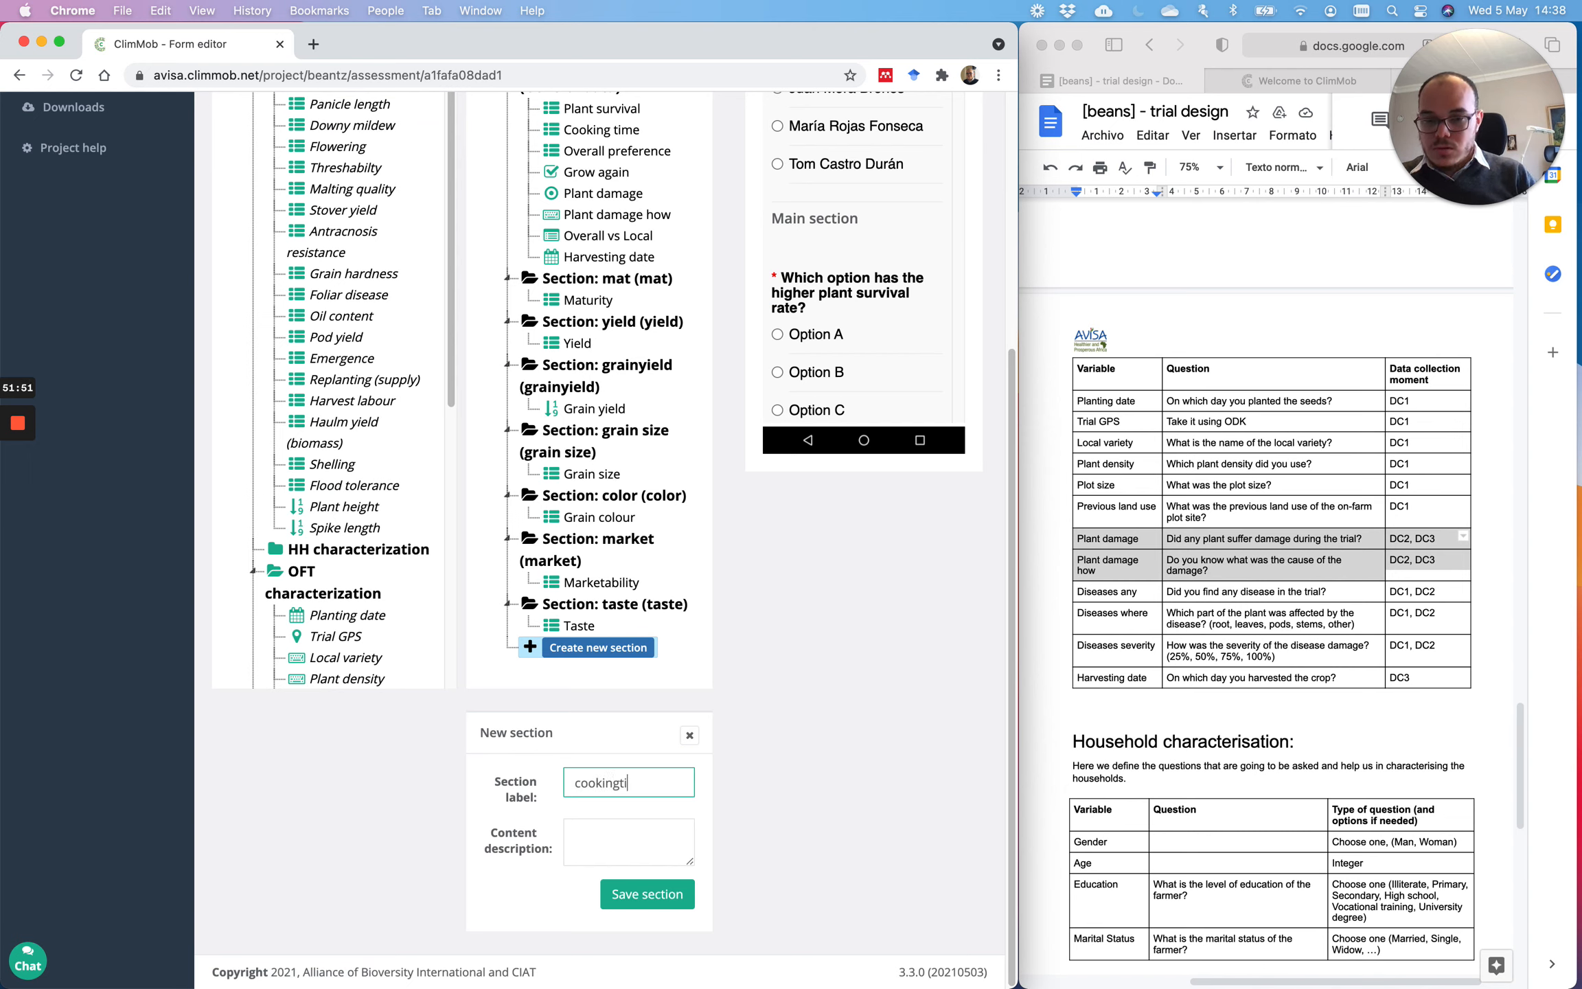
{"action": "type", "text": "xoo"}
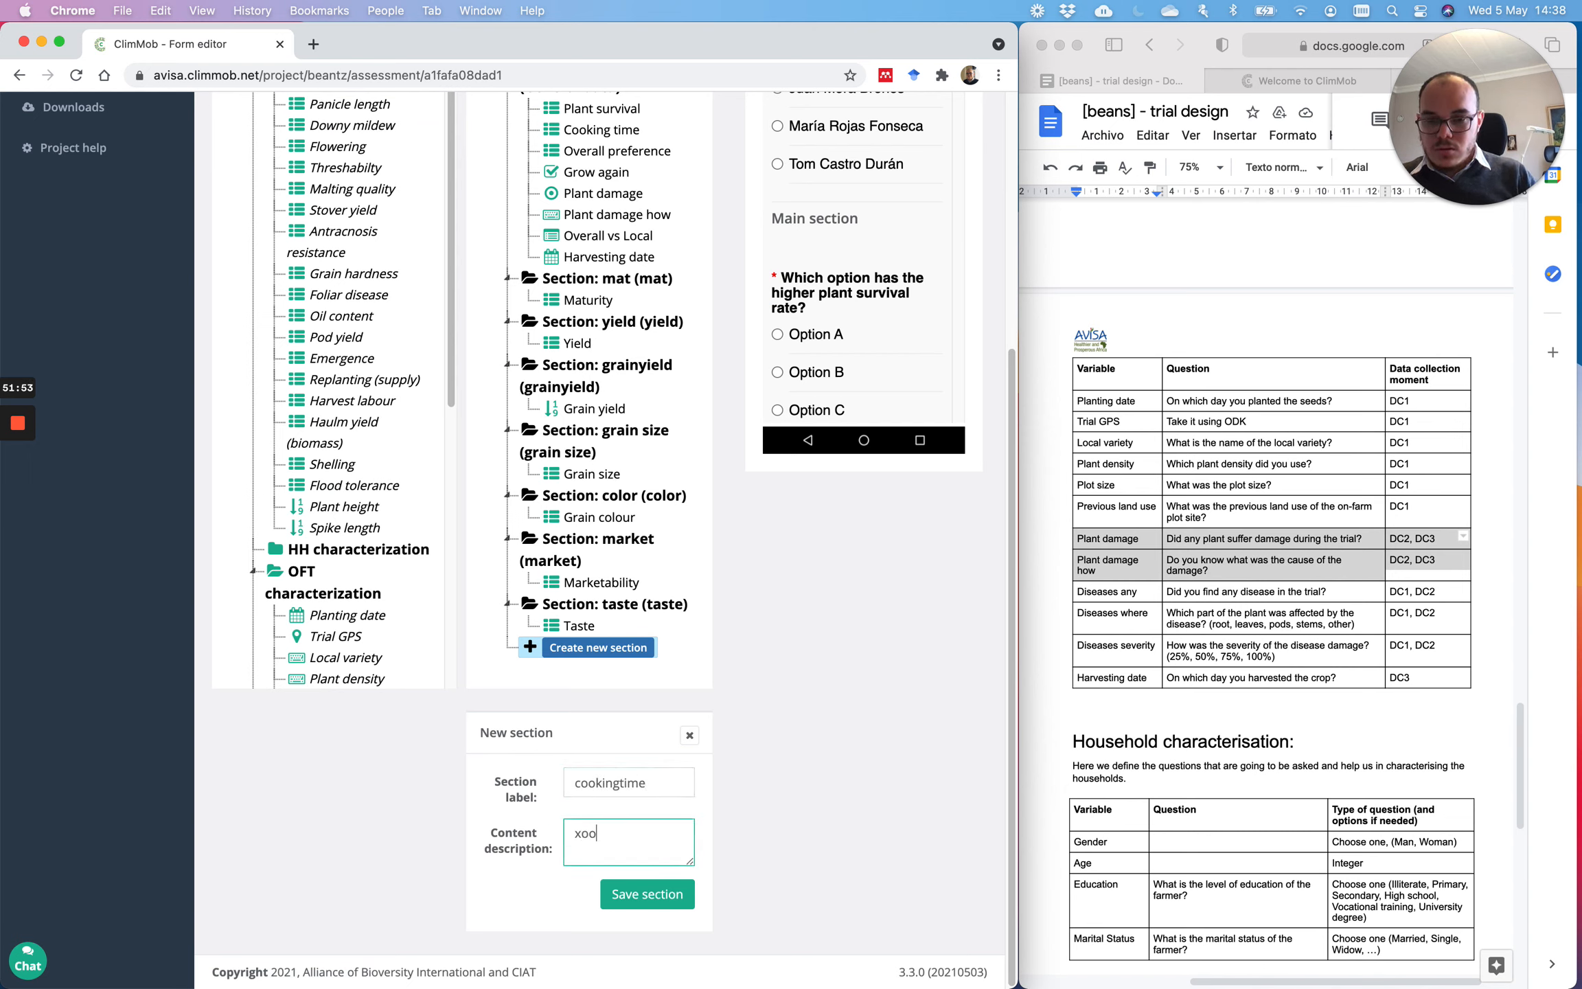
{"action": "key", "text": "BackSpace"}
{"action": "key", "text": "BackSpace"}
{"action": "key", "text": "BackSpace"}
{"action": "left_click", "coordinate": [645, 893]}
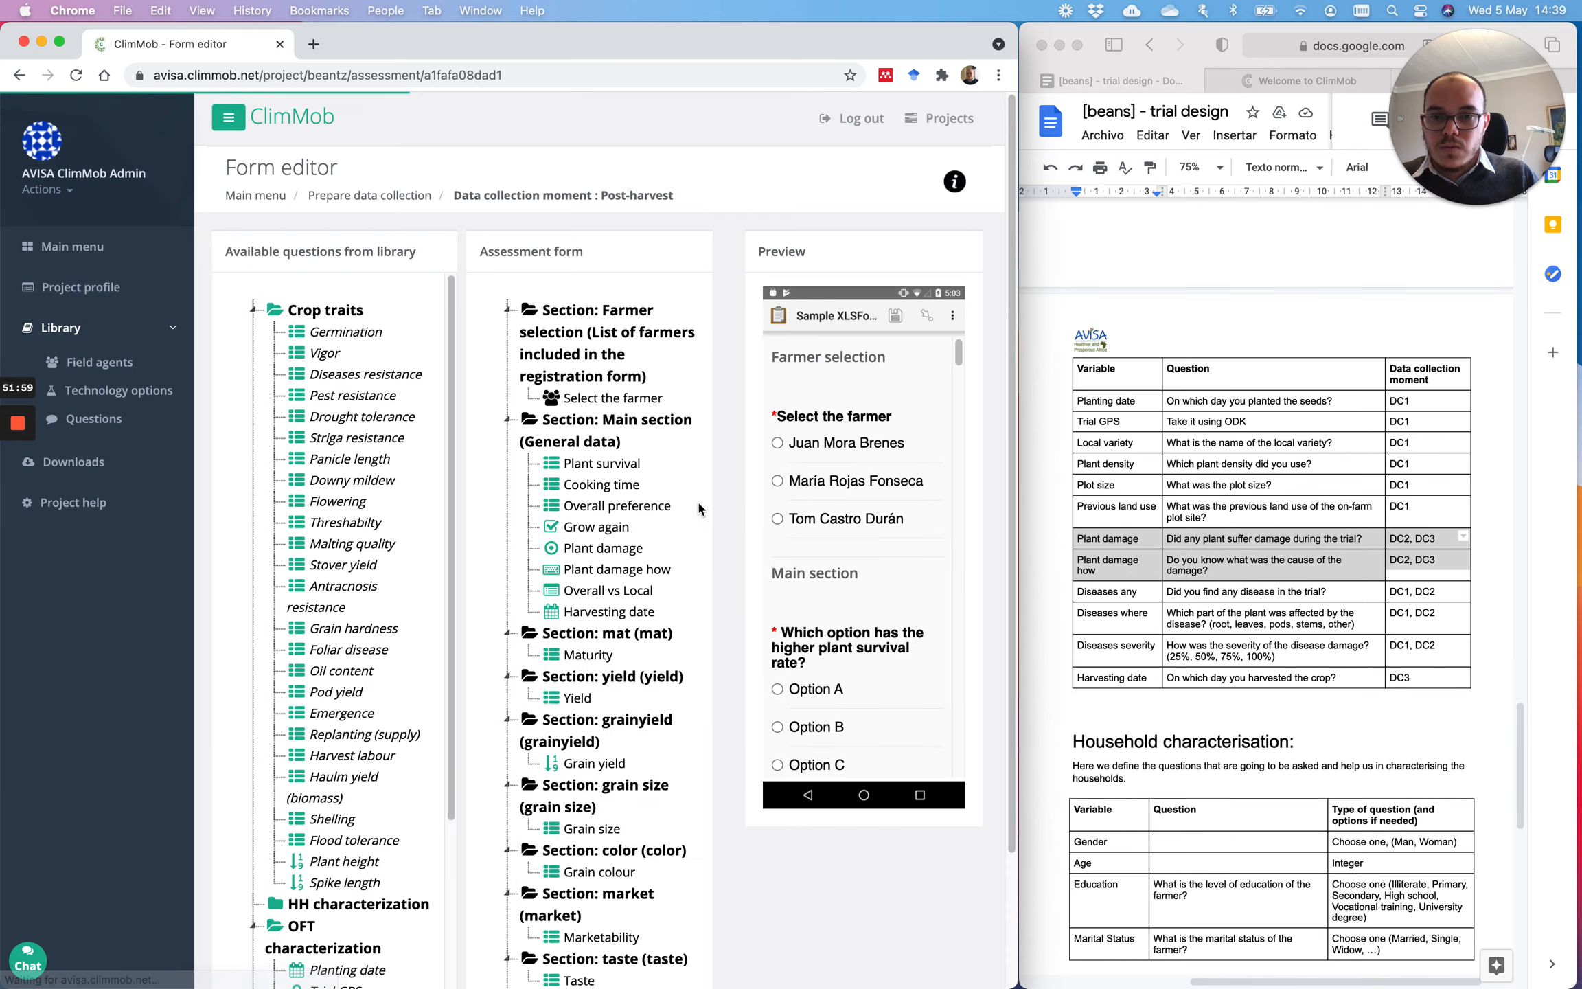
{"action": "scroll", "coordinate": [625, 565], "scroll_direction": "down", "scroll_amount": 2}
{"action": "left_click_drag", "start_coordinate": [604, 330], "coordinate": [620, 864]}
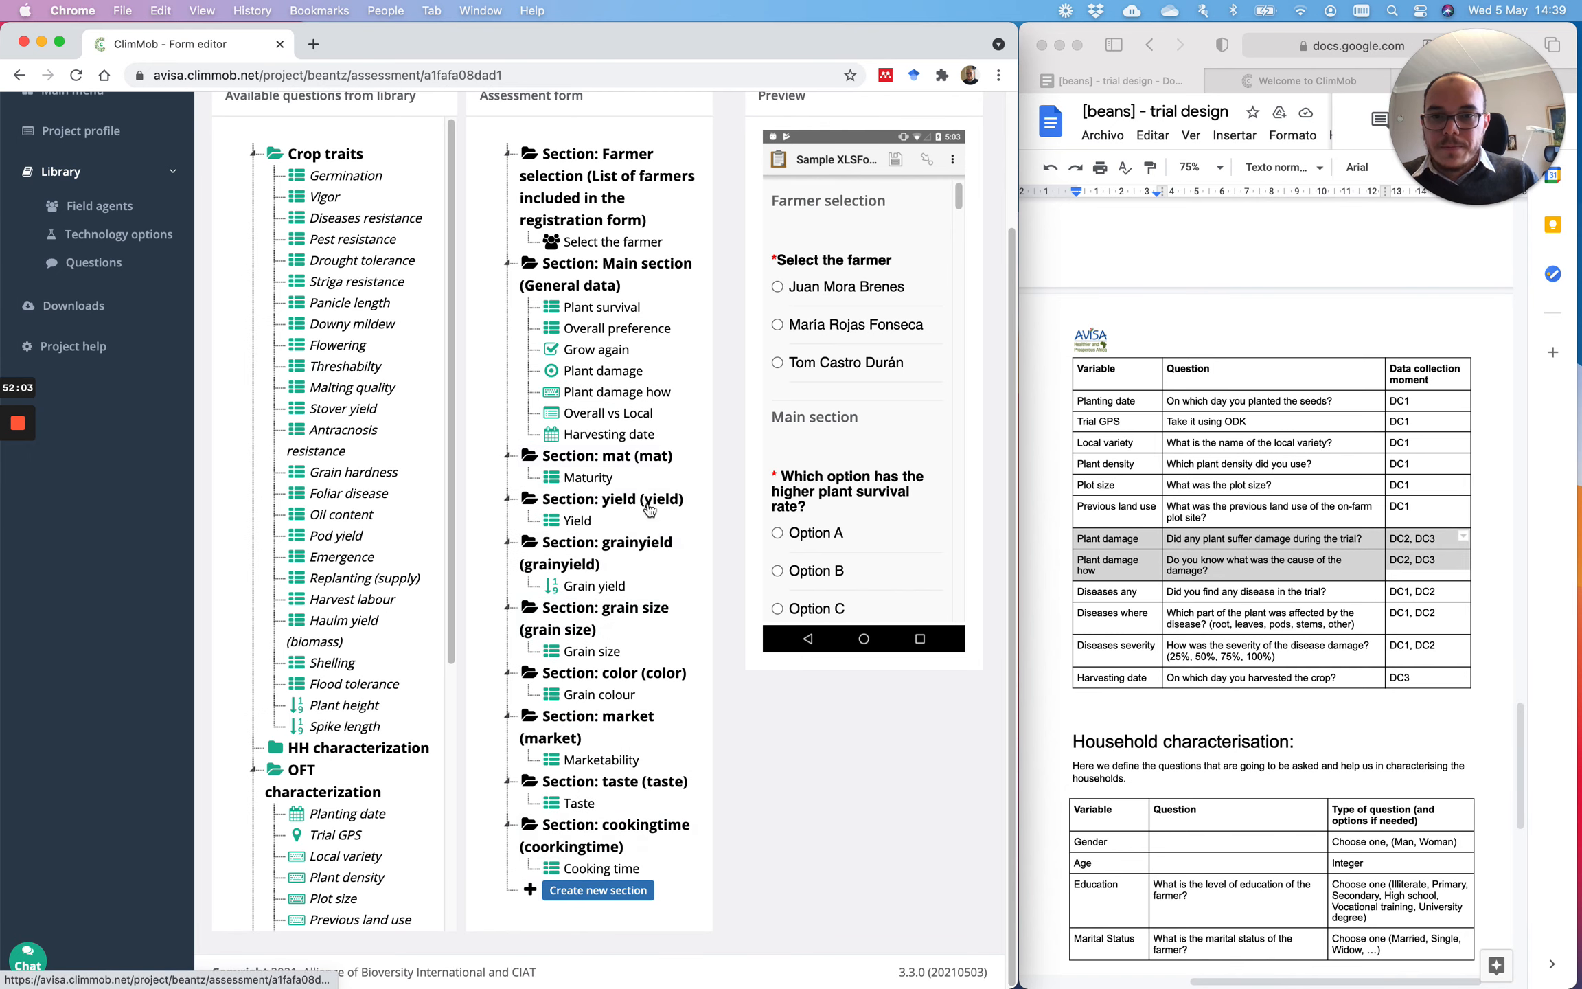
Step: Create an overall section and move Overall preference into it
{"action": "left_click", "coordinate": [616, 893]}
{"action": "left_click", "coordinate": [619, 768]}
{"action": "type", "text": "overall"}
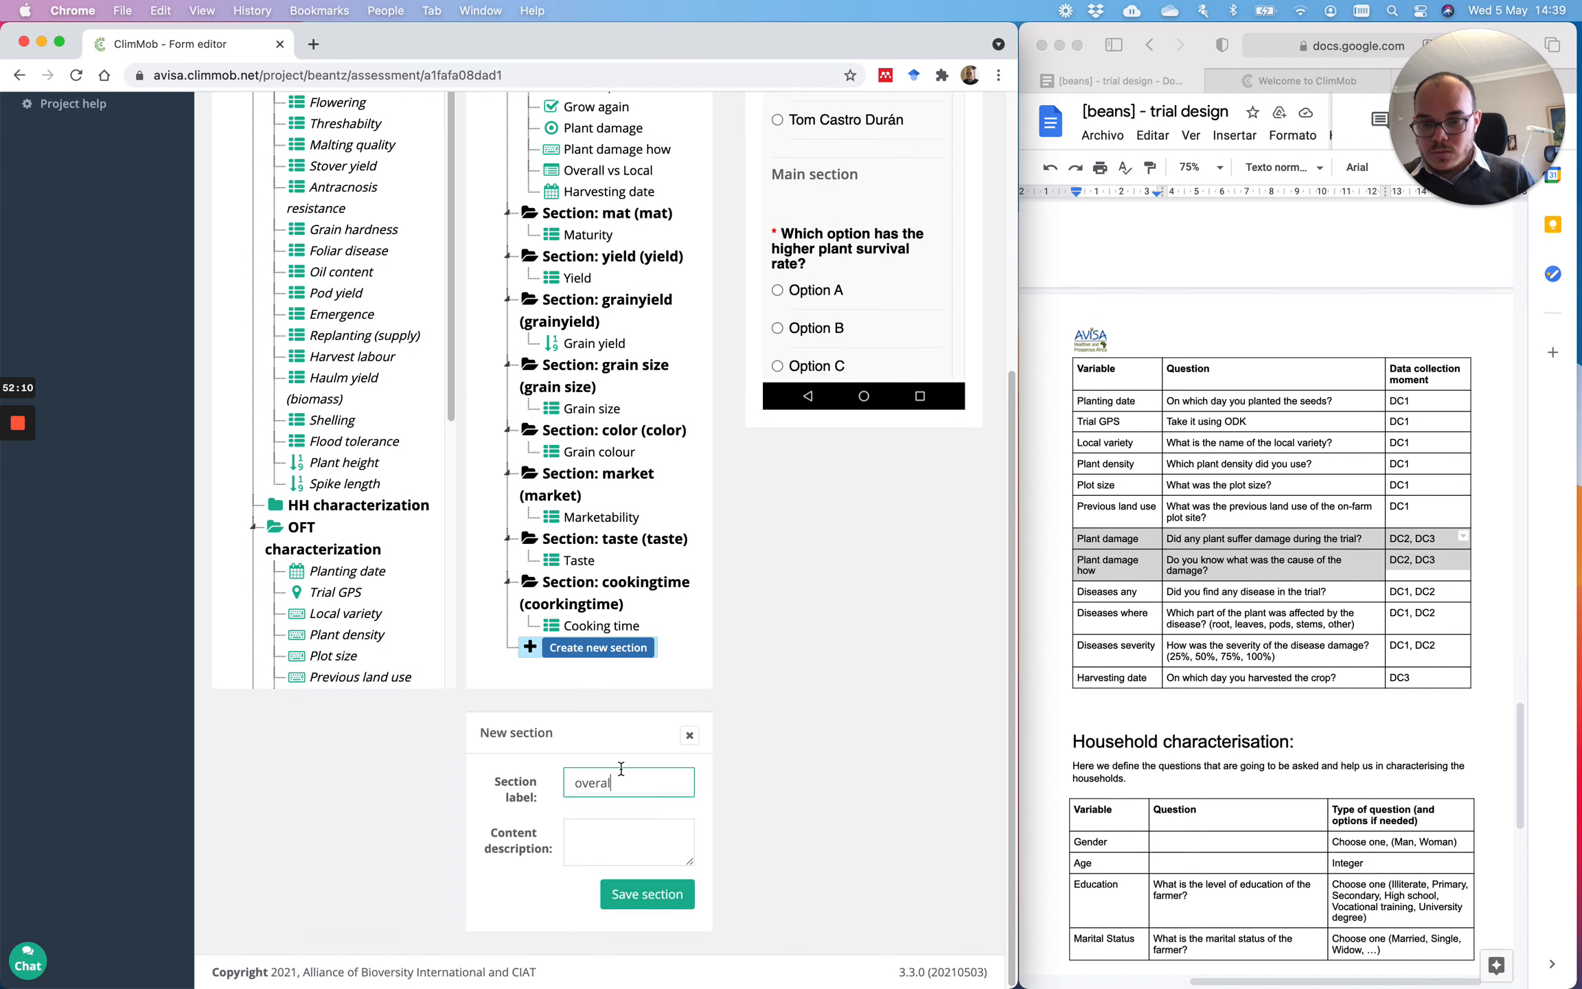
{"action": "key", "text": "Tab"}
{"action": "type", "text": "o"}
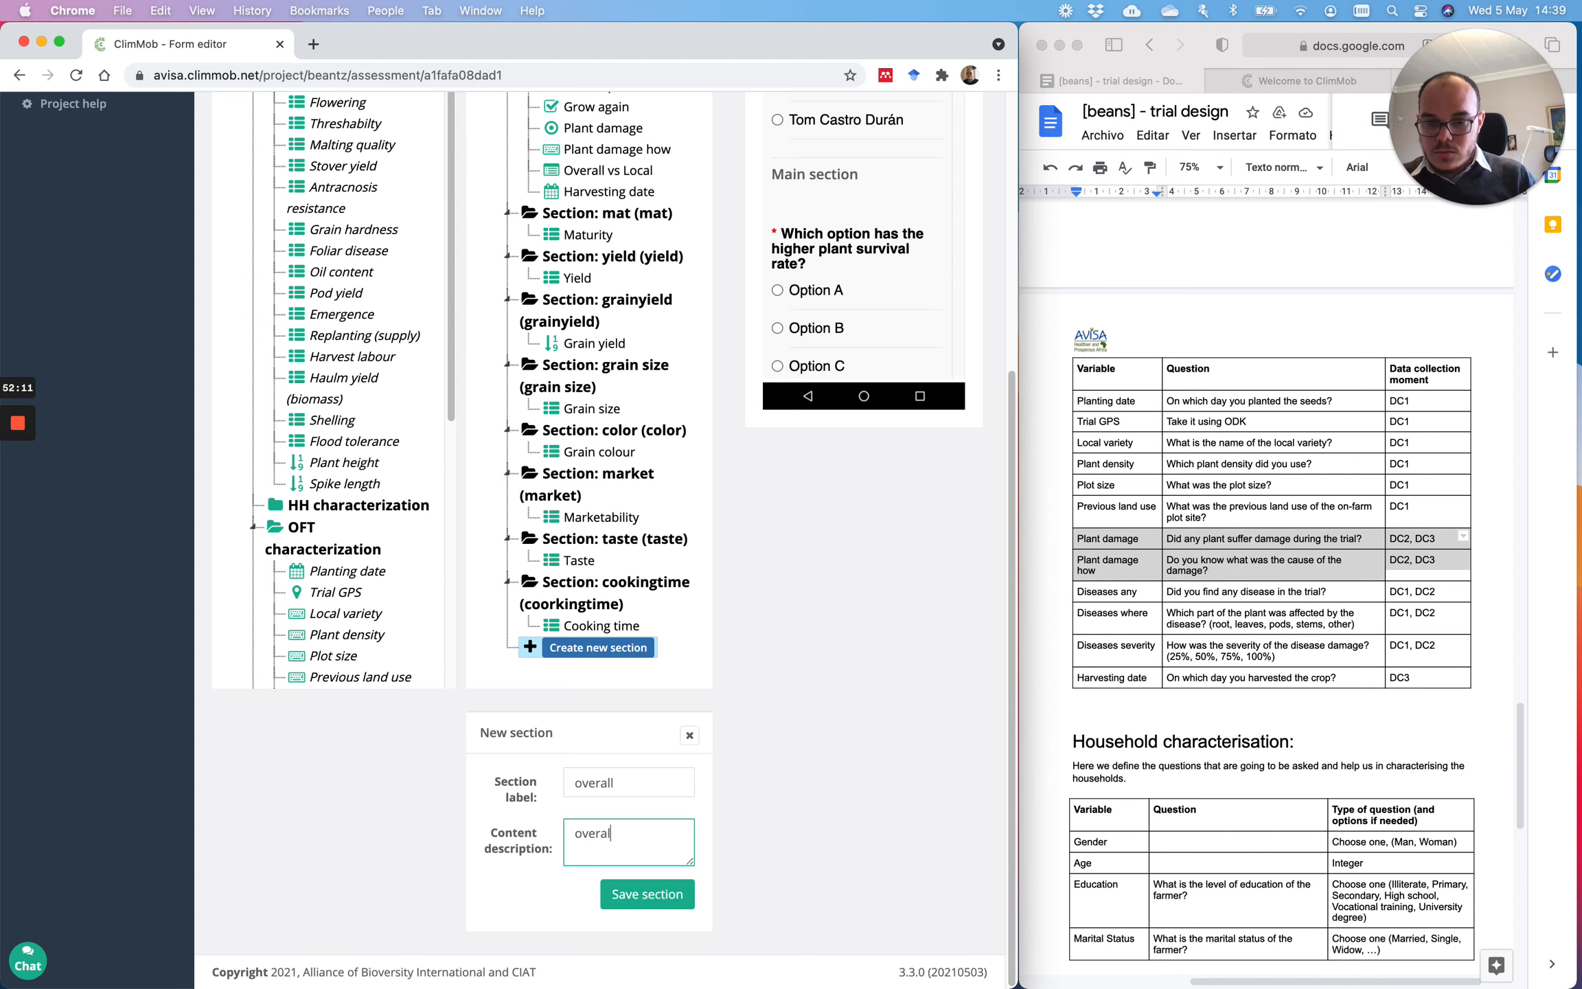
{"action": "left_click", "coordinate": [649, 893]}
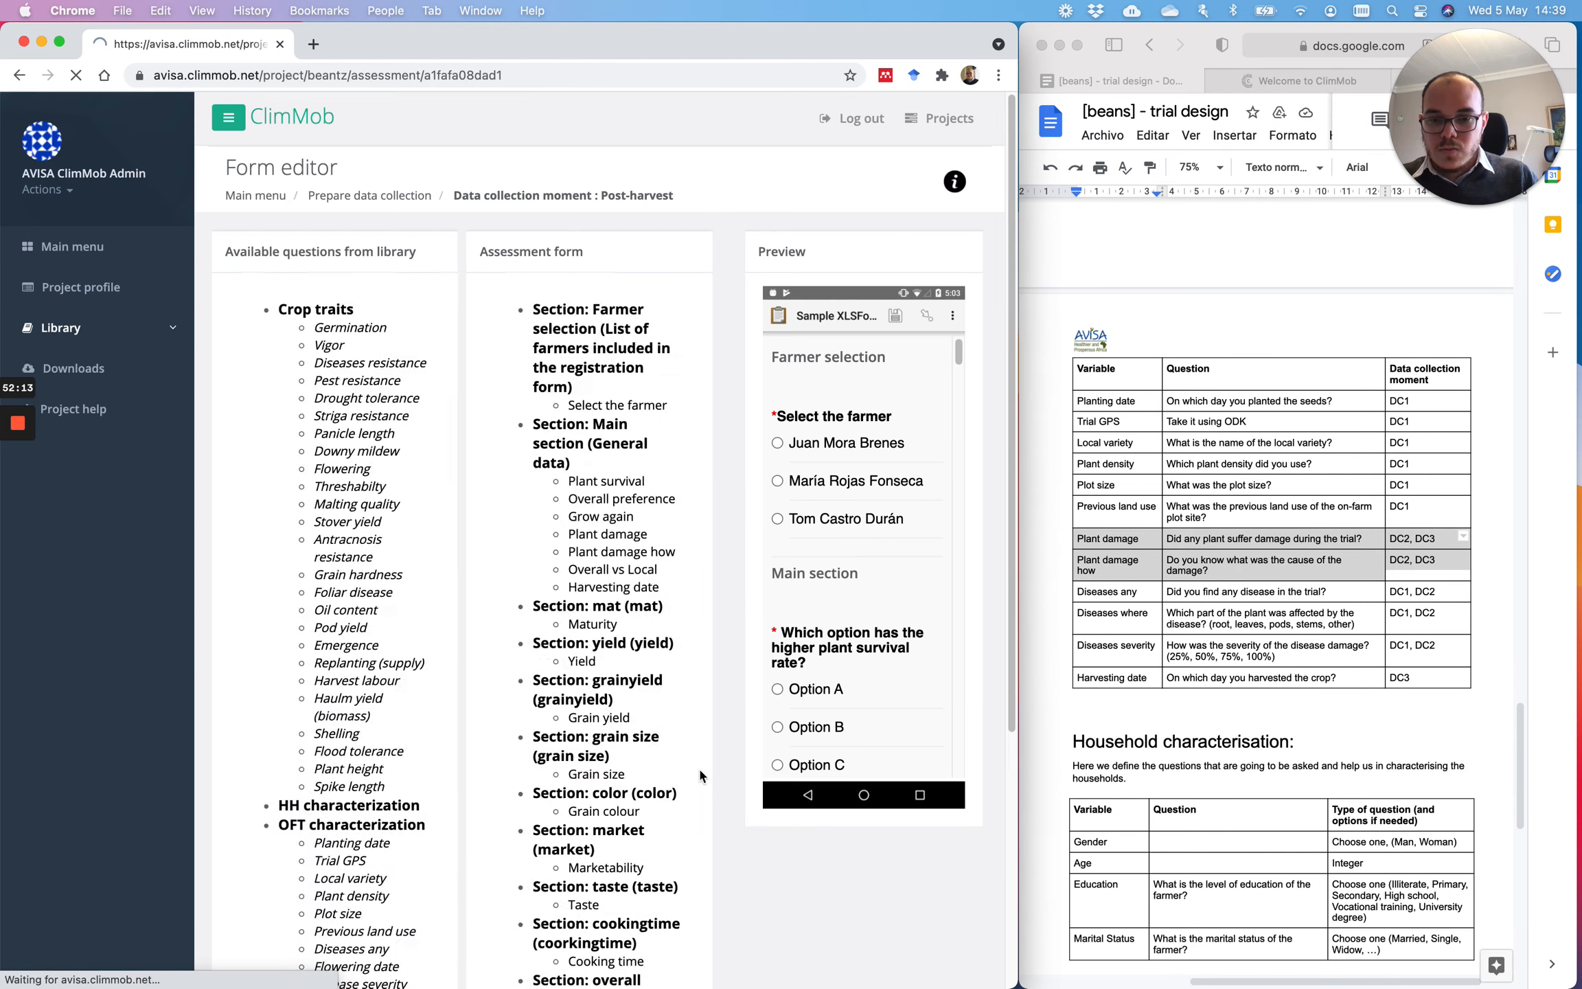
{"action": "scroll", "coordinate": [680, 559], "scroll_direction": "down", "scroll_amount": 3}
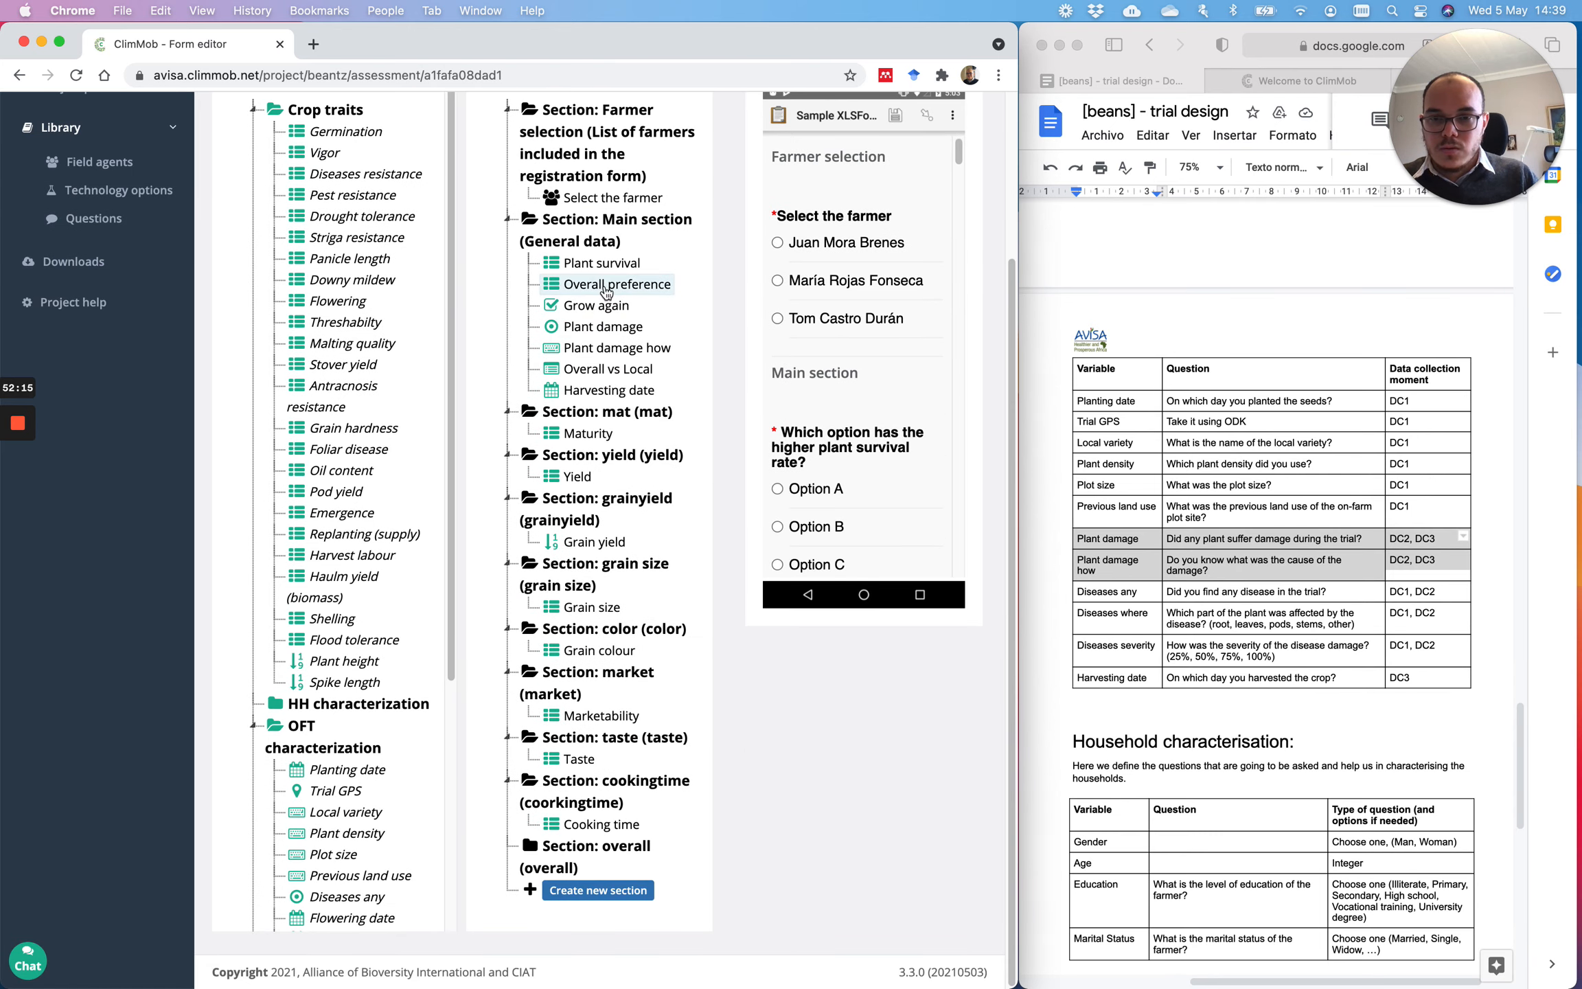
{"action": "left_click_drag", "start_coordinate": [617, 284], "coordinate": [604, 871]}
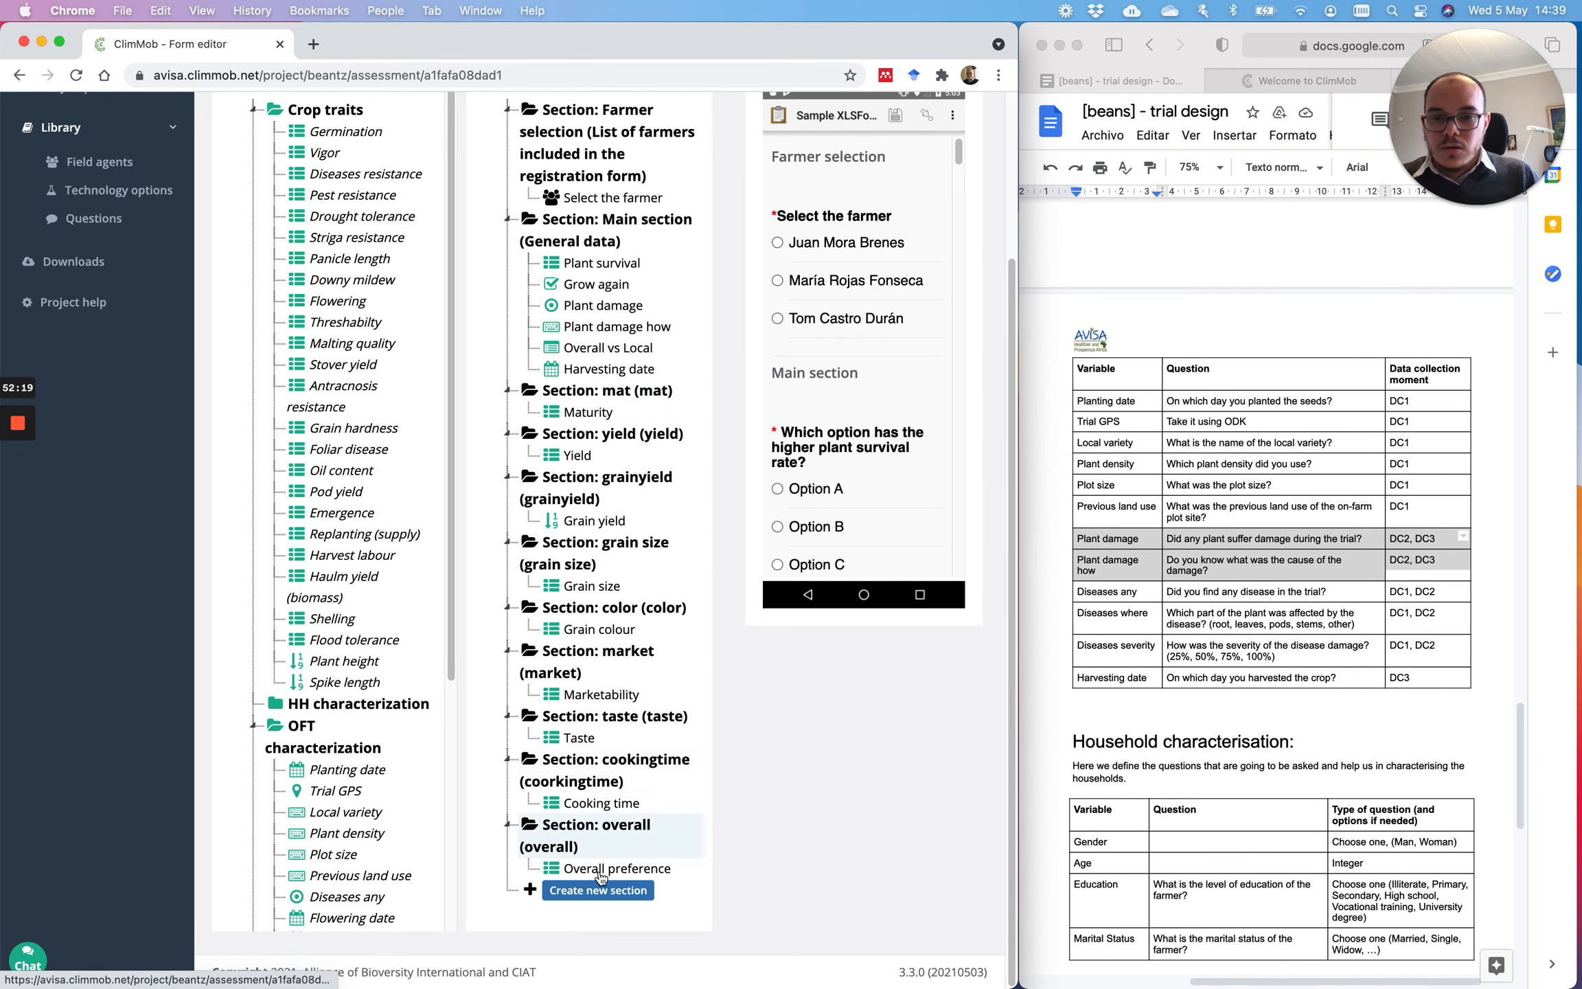
Step: Create an overallvslocal section for Overall vs Local and move Grow again into overall
{"action": "left_click", "coordinate": [618, 890]}
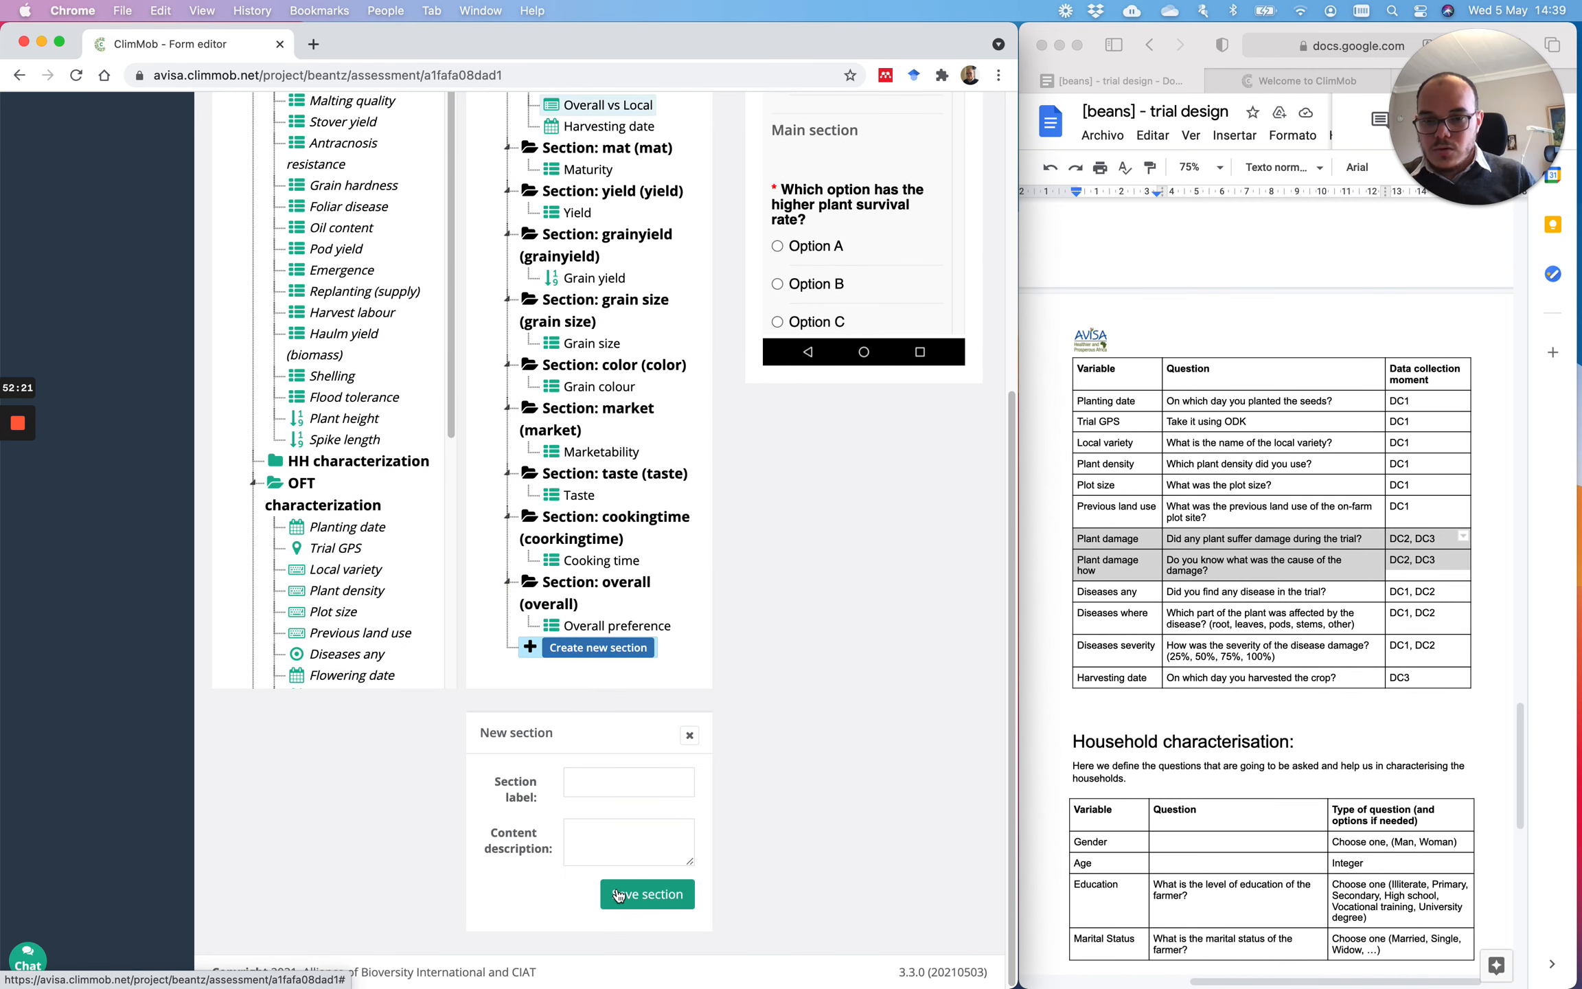
{"action": "left_click", "coordinate": [596, 782]}
{"action": "type", "text": "overallvslocal"}
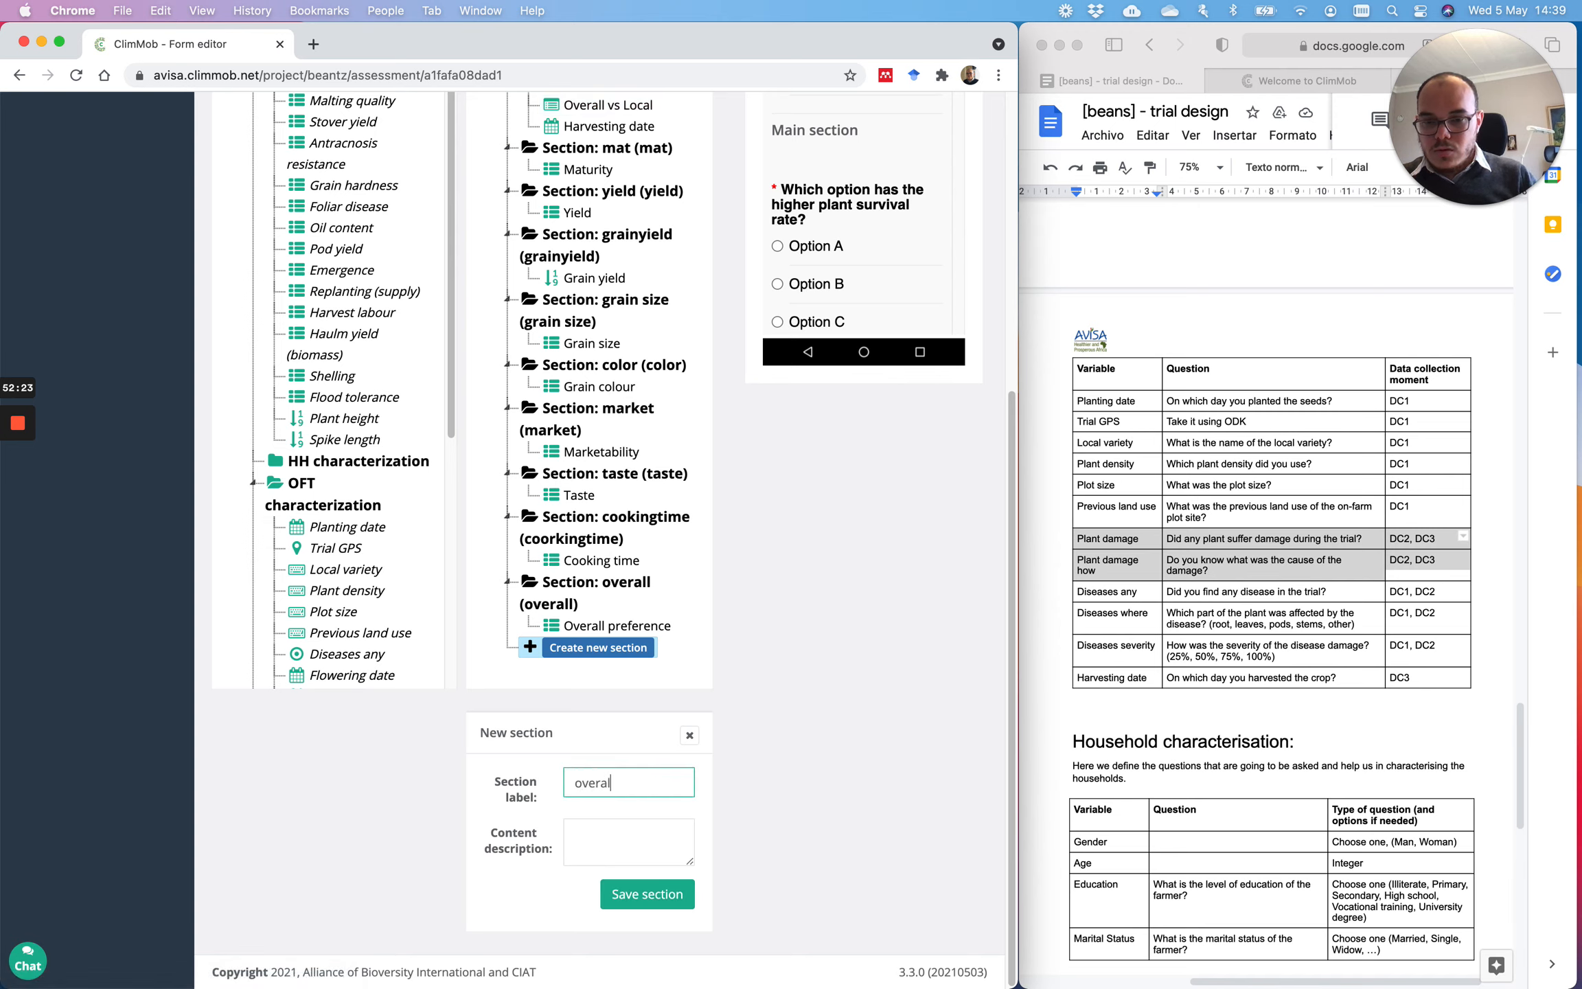
{"action": "double_click", "coordinate": [613, 783]}
{"action": "key", "text": "super+c"}
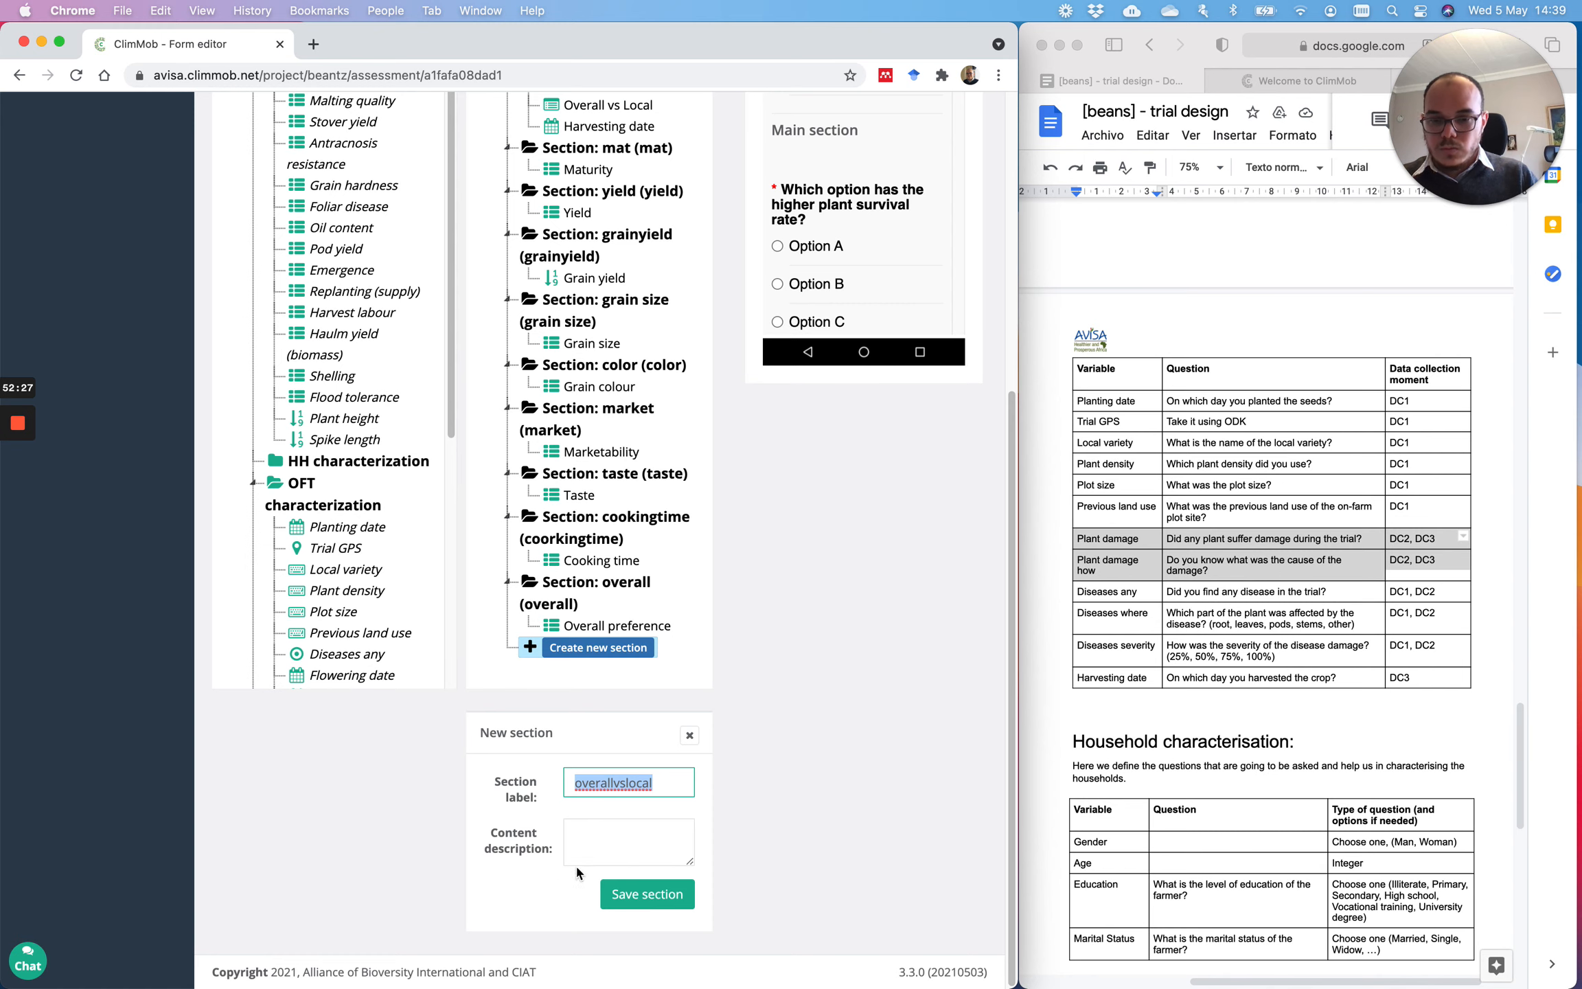
{"action": "left_click", "coordinate": [577, 858]}
{"action": "key", "text": "super+v"}
{"action": "left_click", "coordinate": [630, 894]}
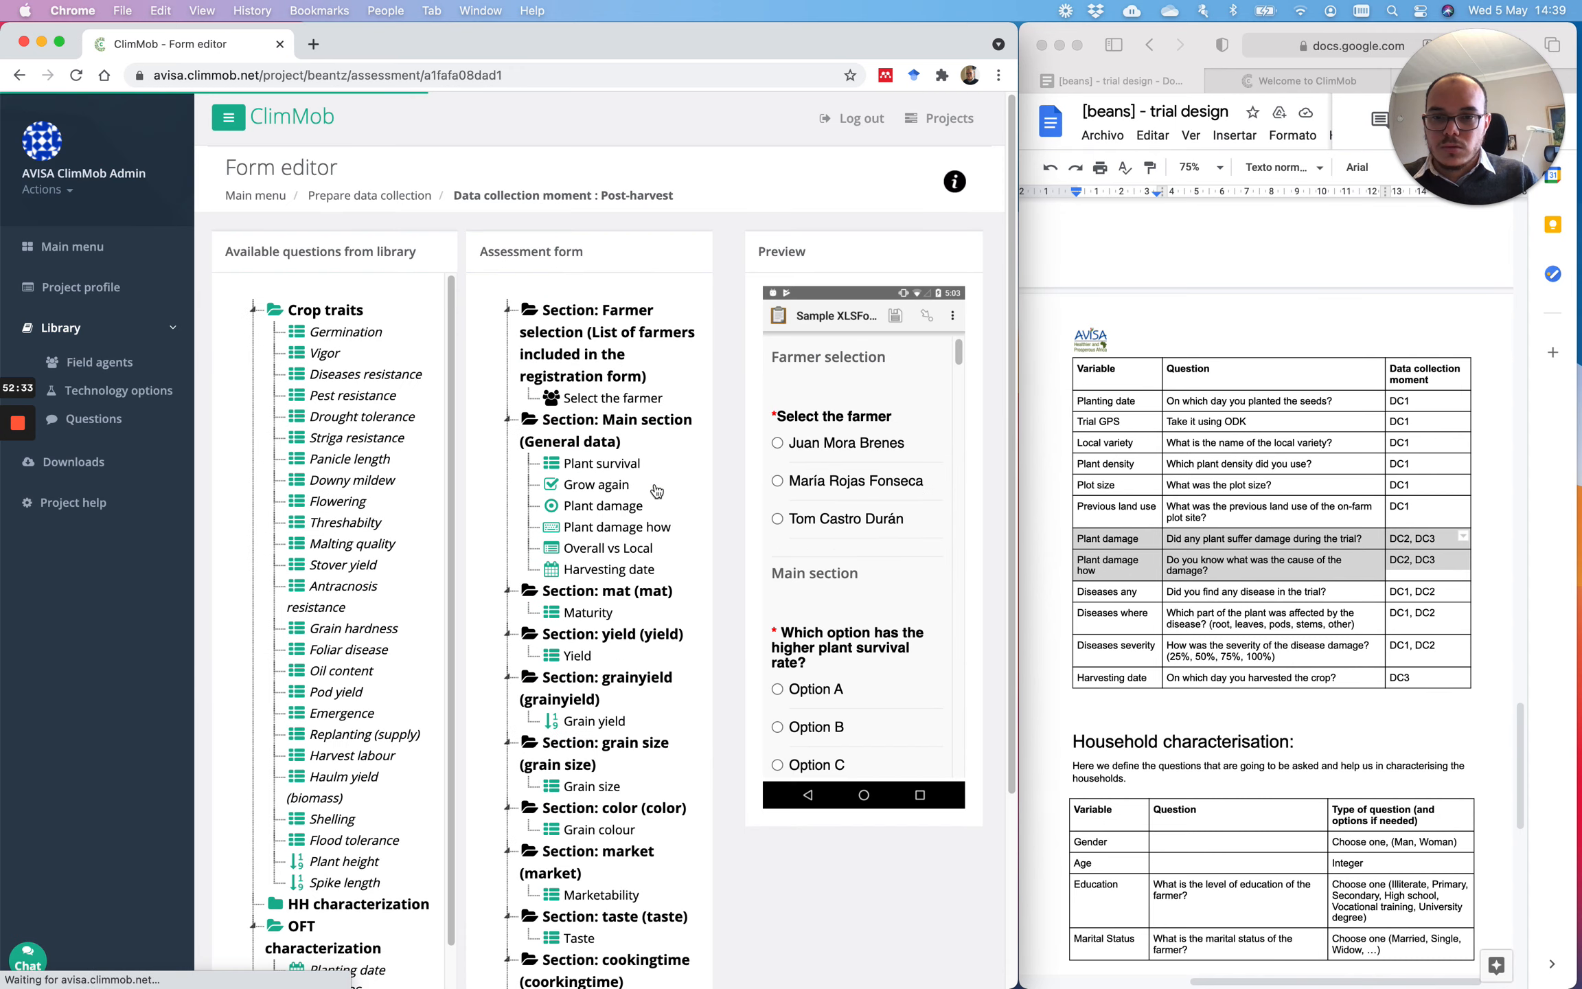
{"action": "scroll", "coordinate": [625, 393], "scroll_direction": "down", "scroll_amount": 3}
{"action": "scroll", "coordinate": [624, 393], "scroll_direction": "down", "scroll_amount": 1}
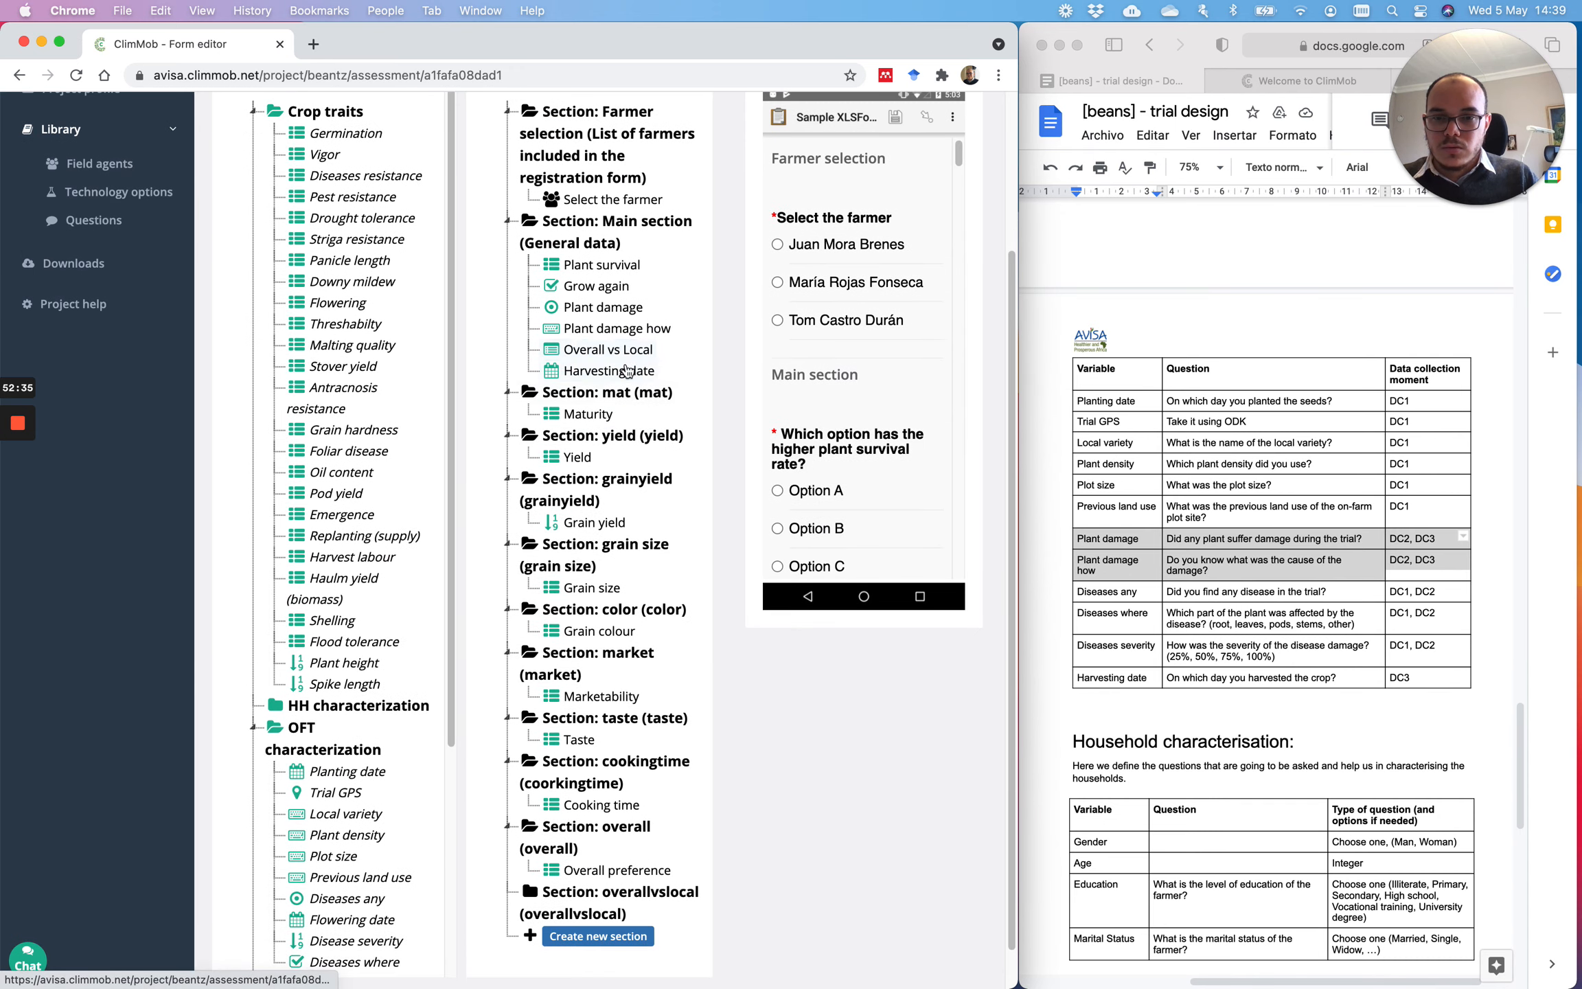
{"action": "left_click_drag", "start_coordinate": [626, 349], "coordinate": [620, 893]}
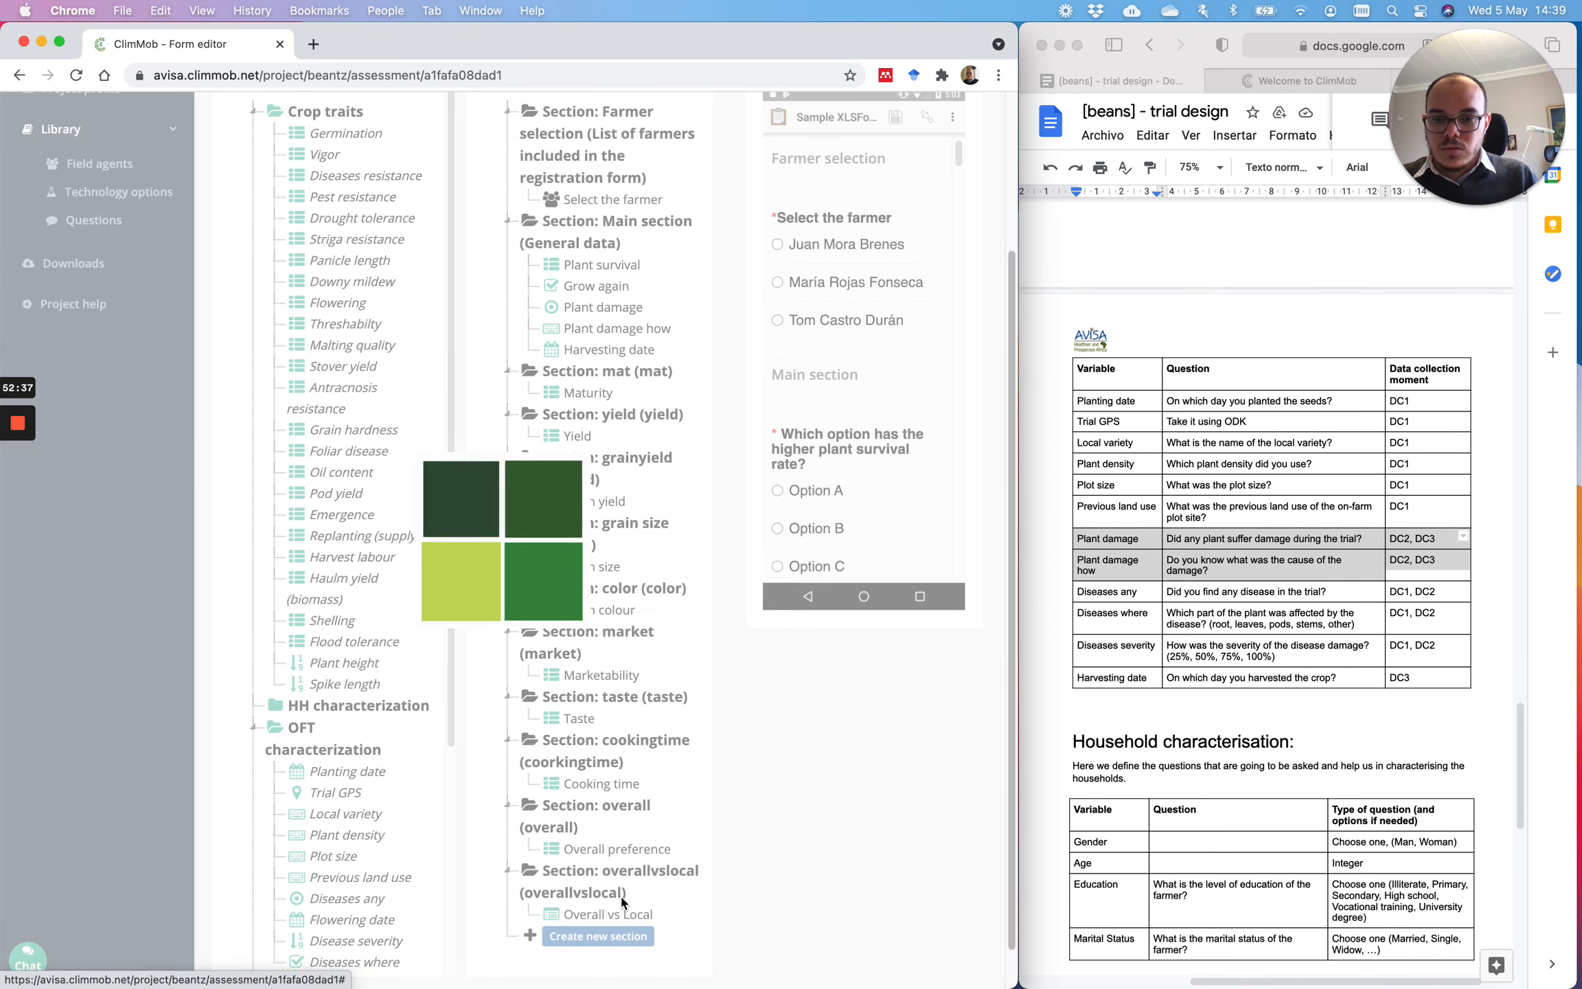
{"action": "scroll", "coordinate": [682, 545], "scroll_direction": "down", "scroll_amount": 1}
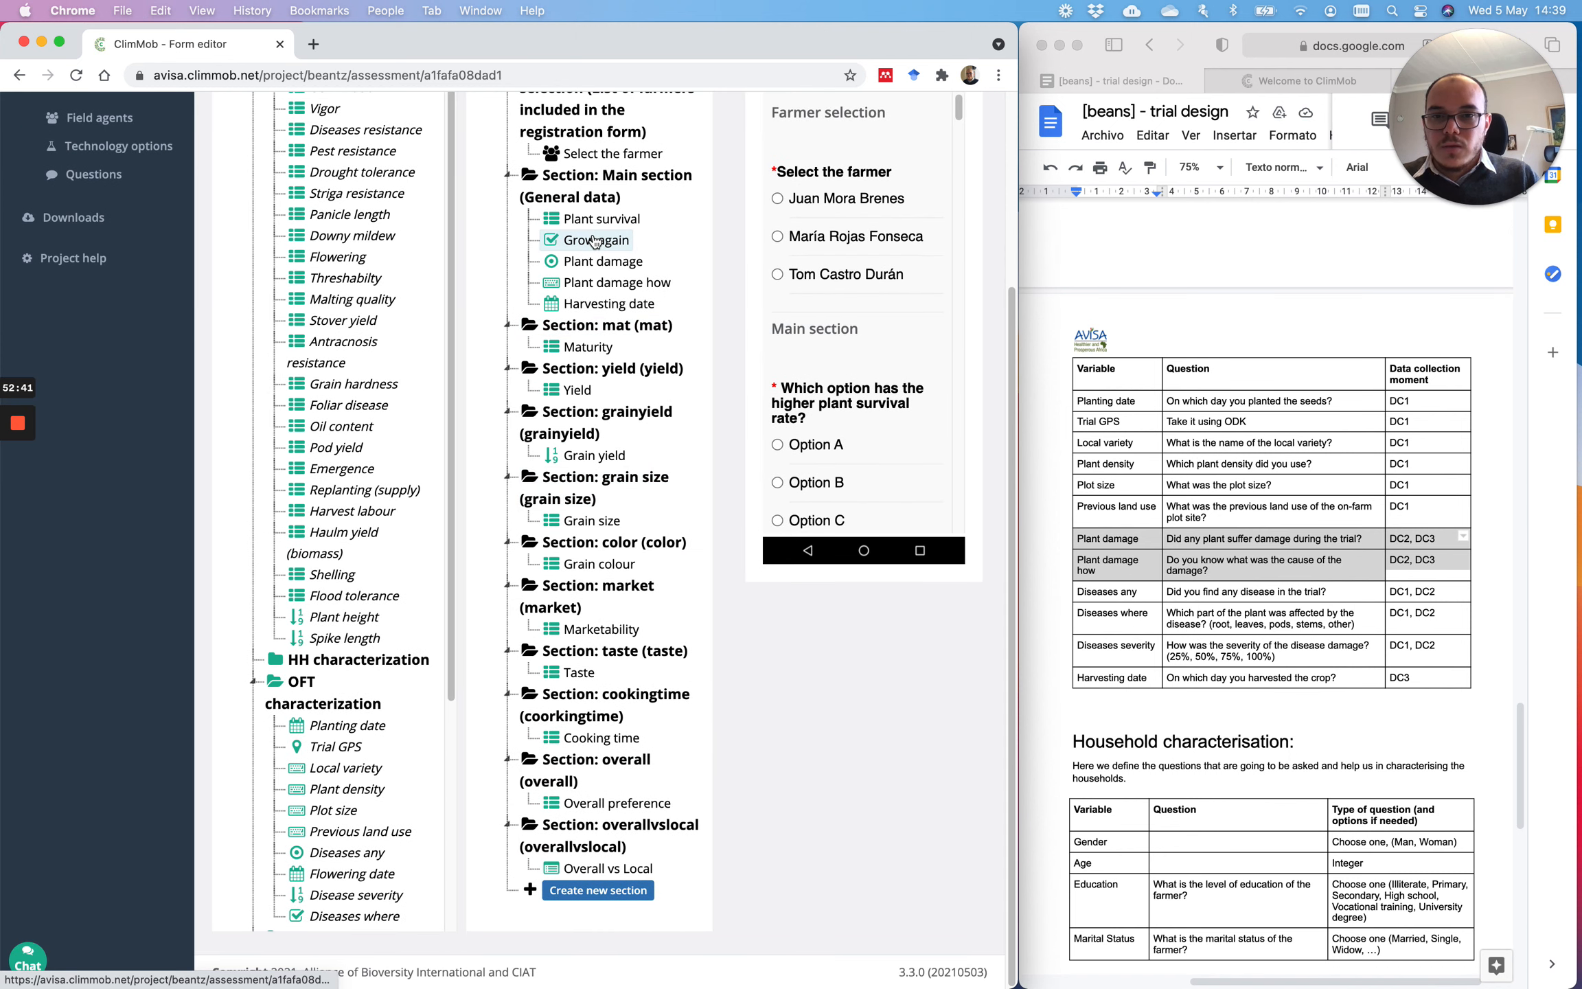
{"action": "left_click_drag", "start_coordinate": [594, 241], "coordinate": [677, 771]}
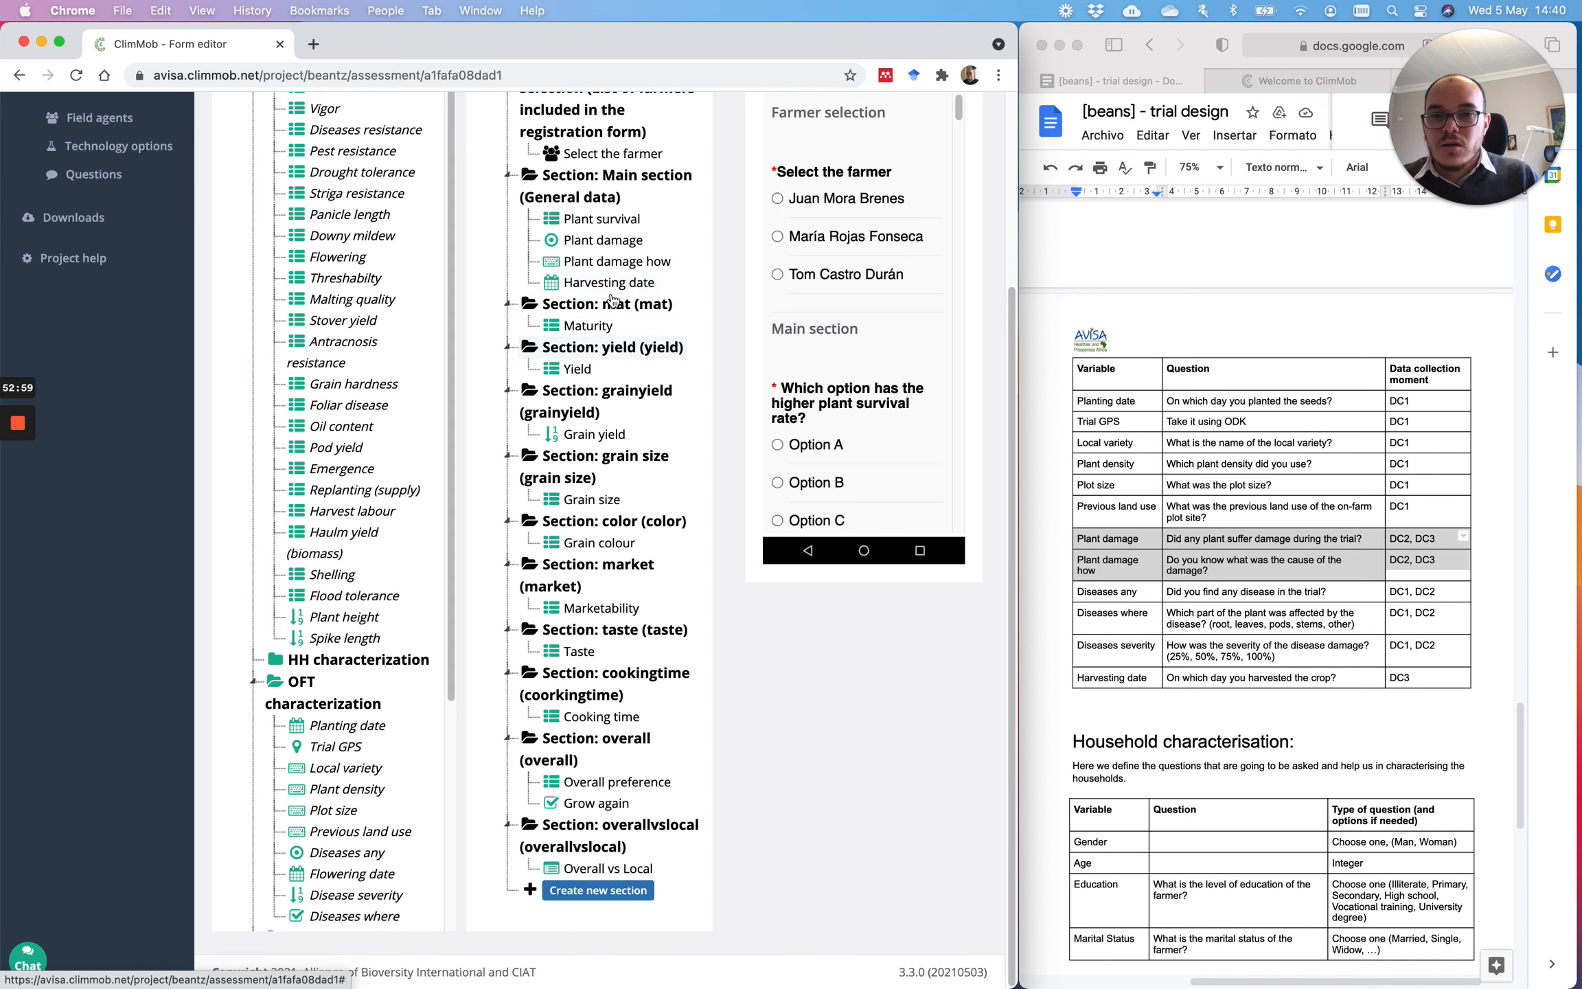
Step: Create a harvestdate section described as harvestdate and move Harvesting date into it
{"action": "left_click", "coordinate": [597, 890]}
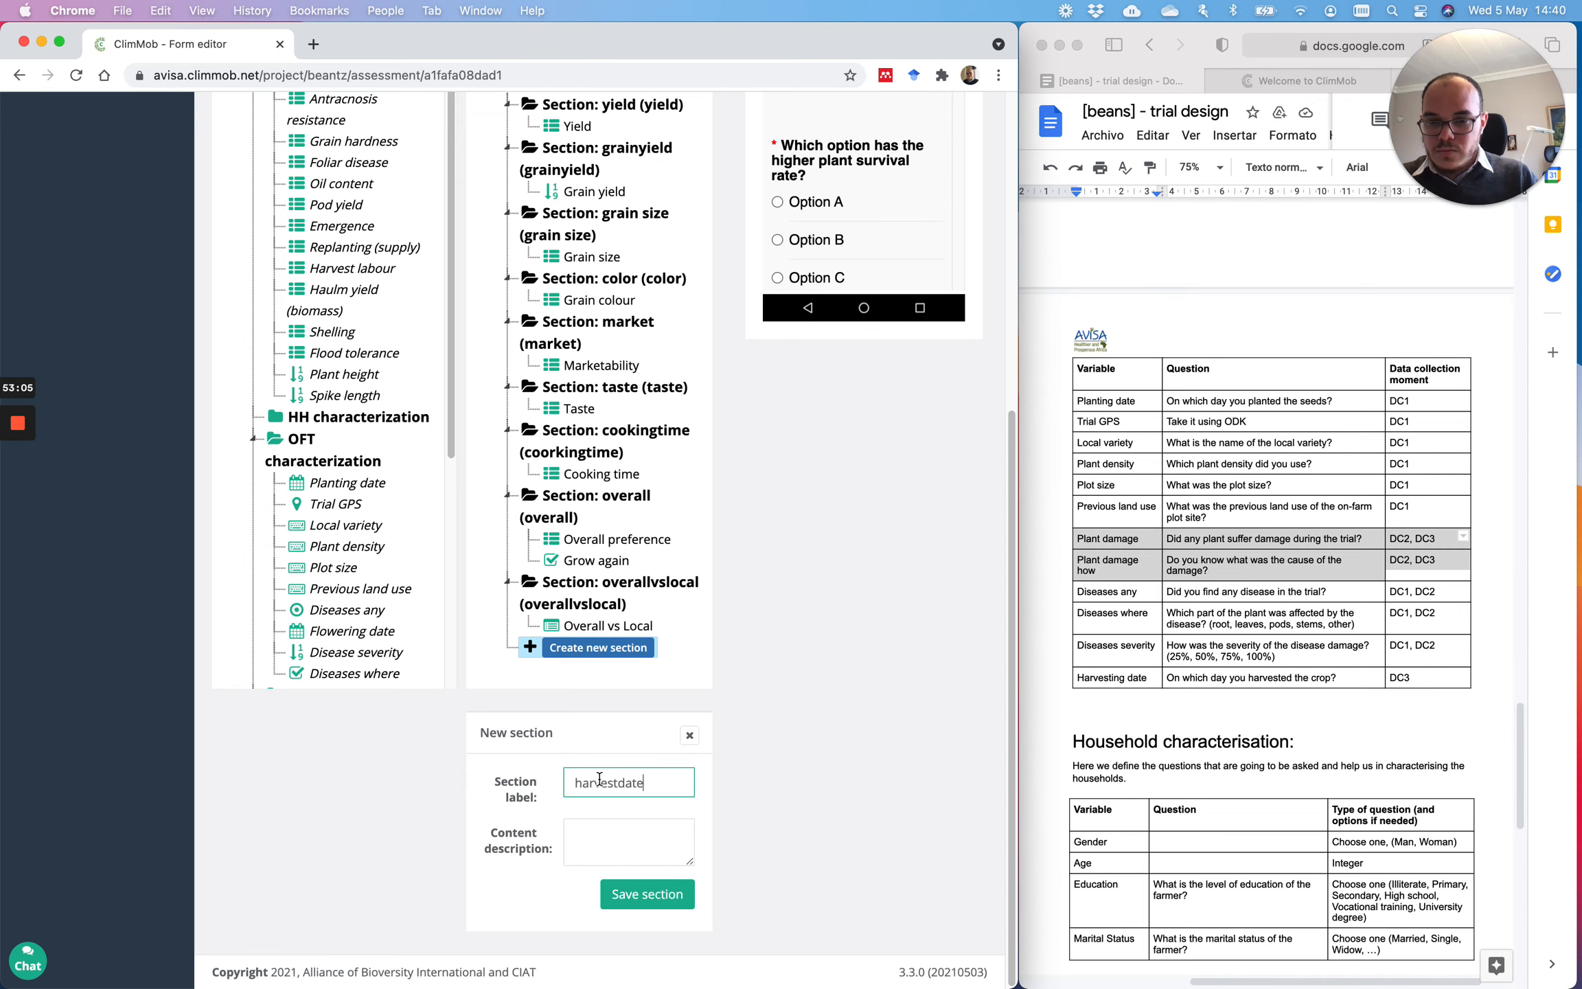
{"action": "left_click", "coordinate": [610, 840]}
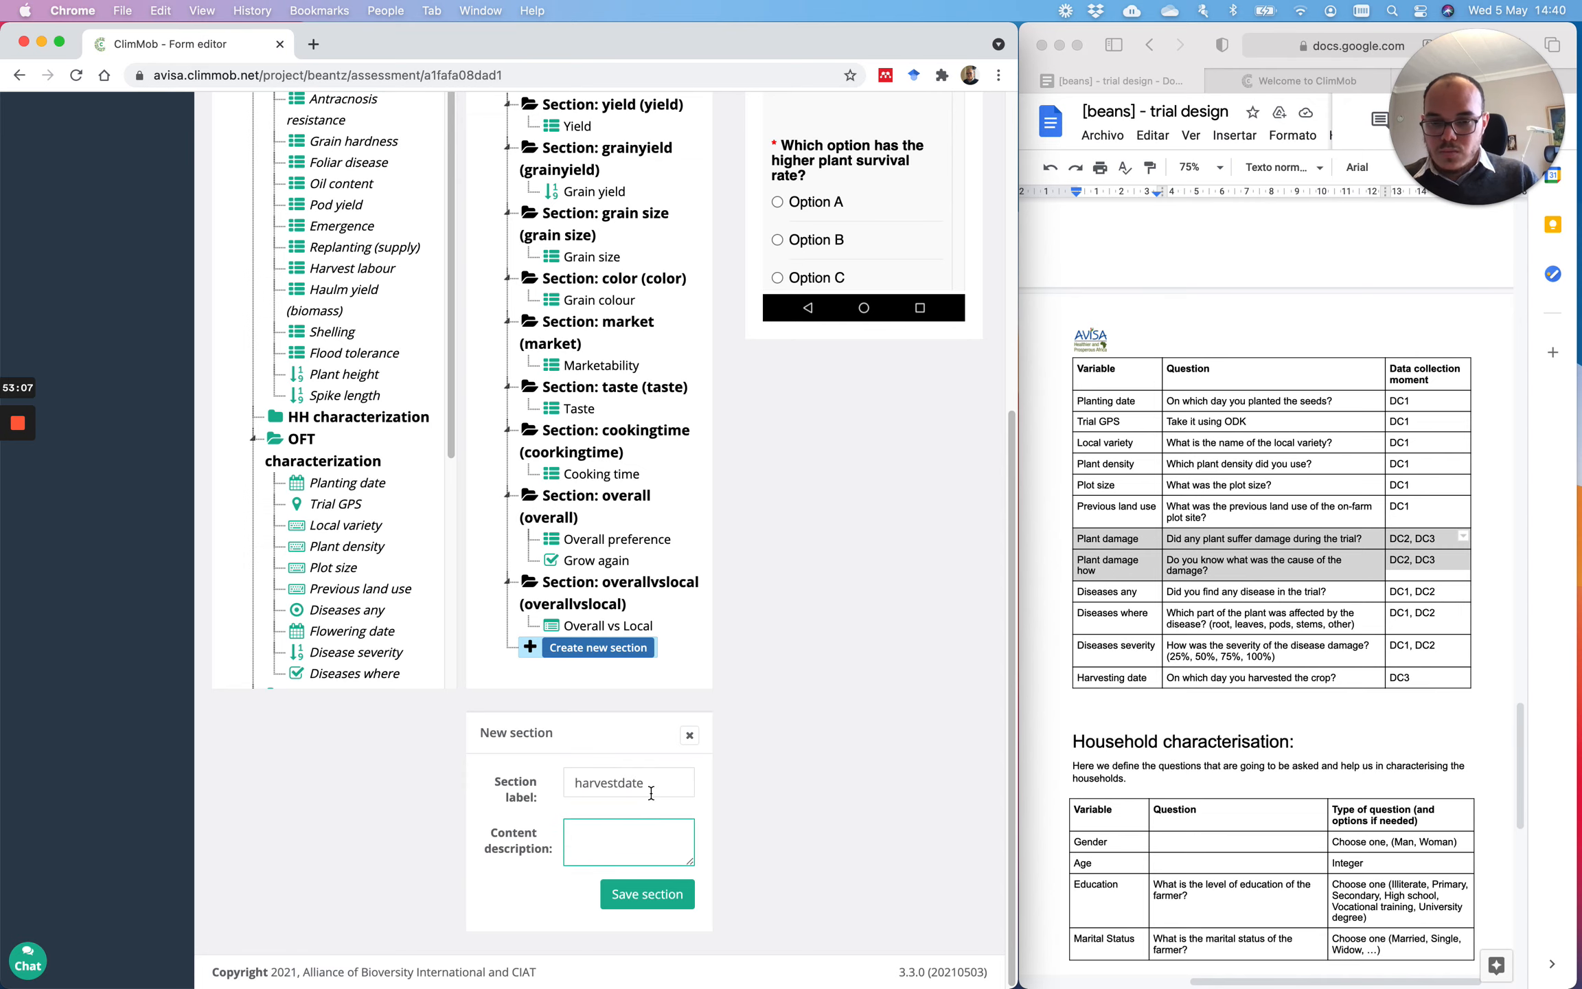
{"action": "left_click_drag", "start_coordinate": [651, 793], "coordinate": [560, 781]}
{"action": "key", "text": "super+c"}
{"action": "left_click", "coordinate": [608, 839]}
{"action": "key", "text": "super+v"}
{"action": "left_click", "coordinate": [644, 906]}
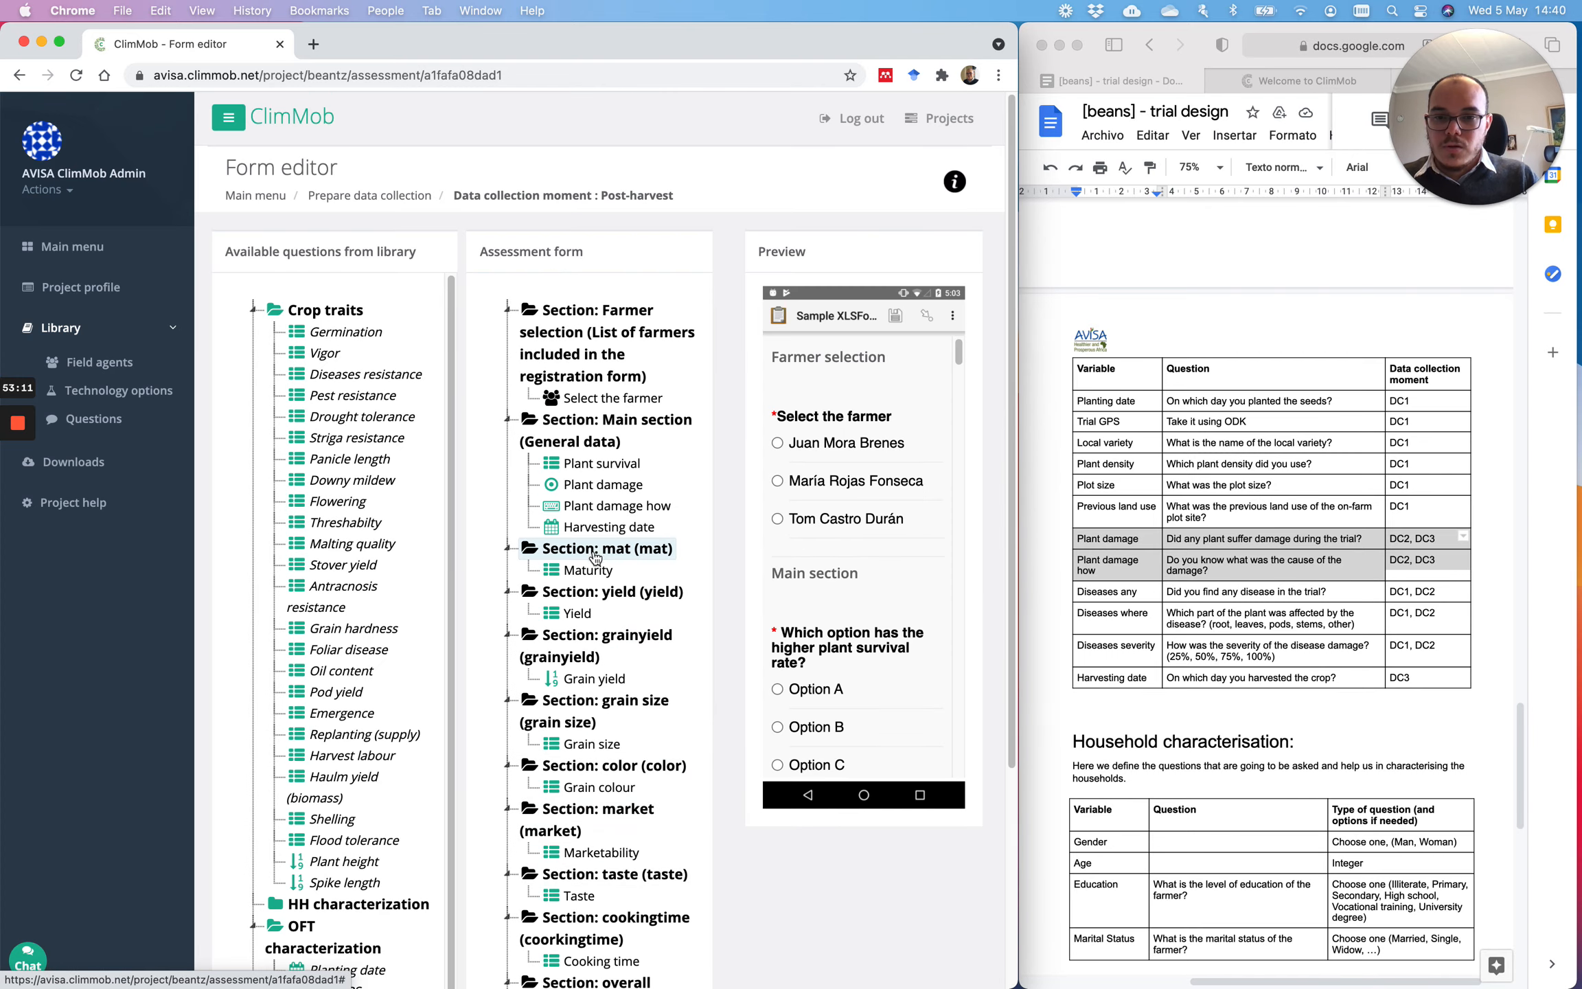
{"action": "scroll", "coordinate": [595, 557], "scroll_direction": "down", "scroll_amount": 5}
{"action": "left_click_drag", "start_coordinate": [605, 846], "coordinate": [640, 267]}
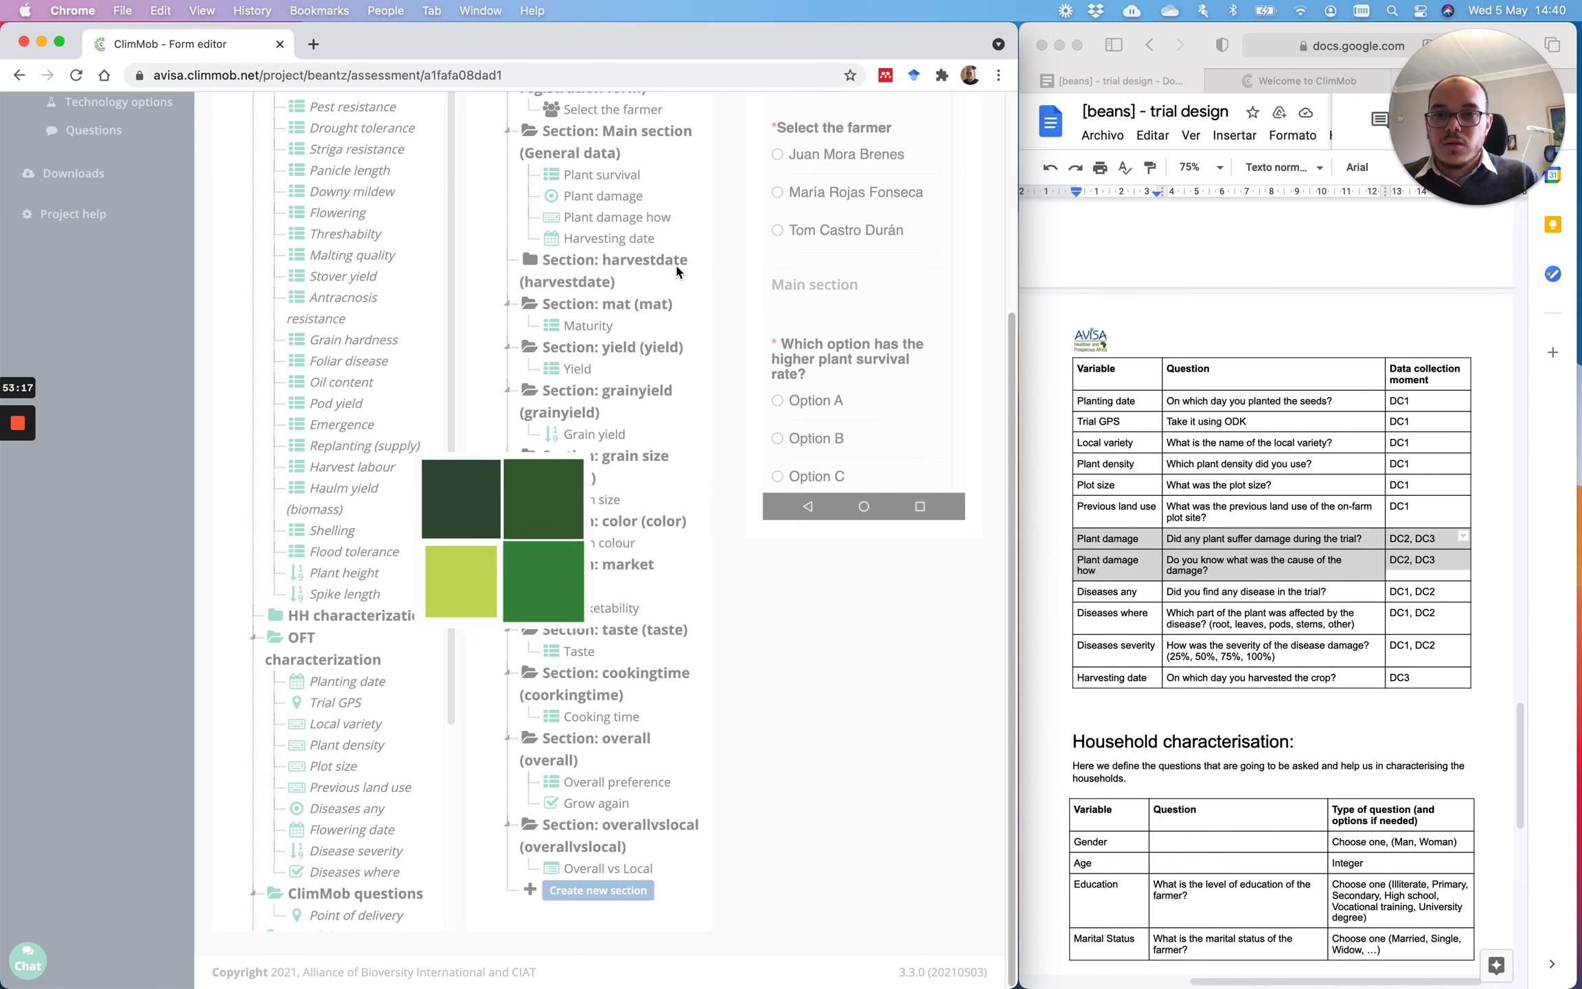
{"action": "left_click_drag", "start_coordinate": [609, 239], "coordinate": [769, 291]}
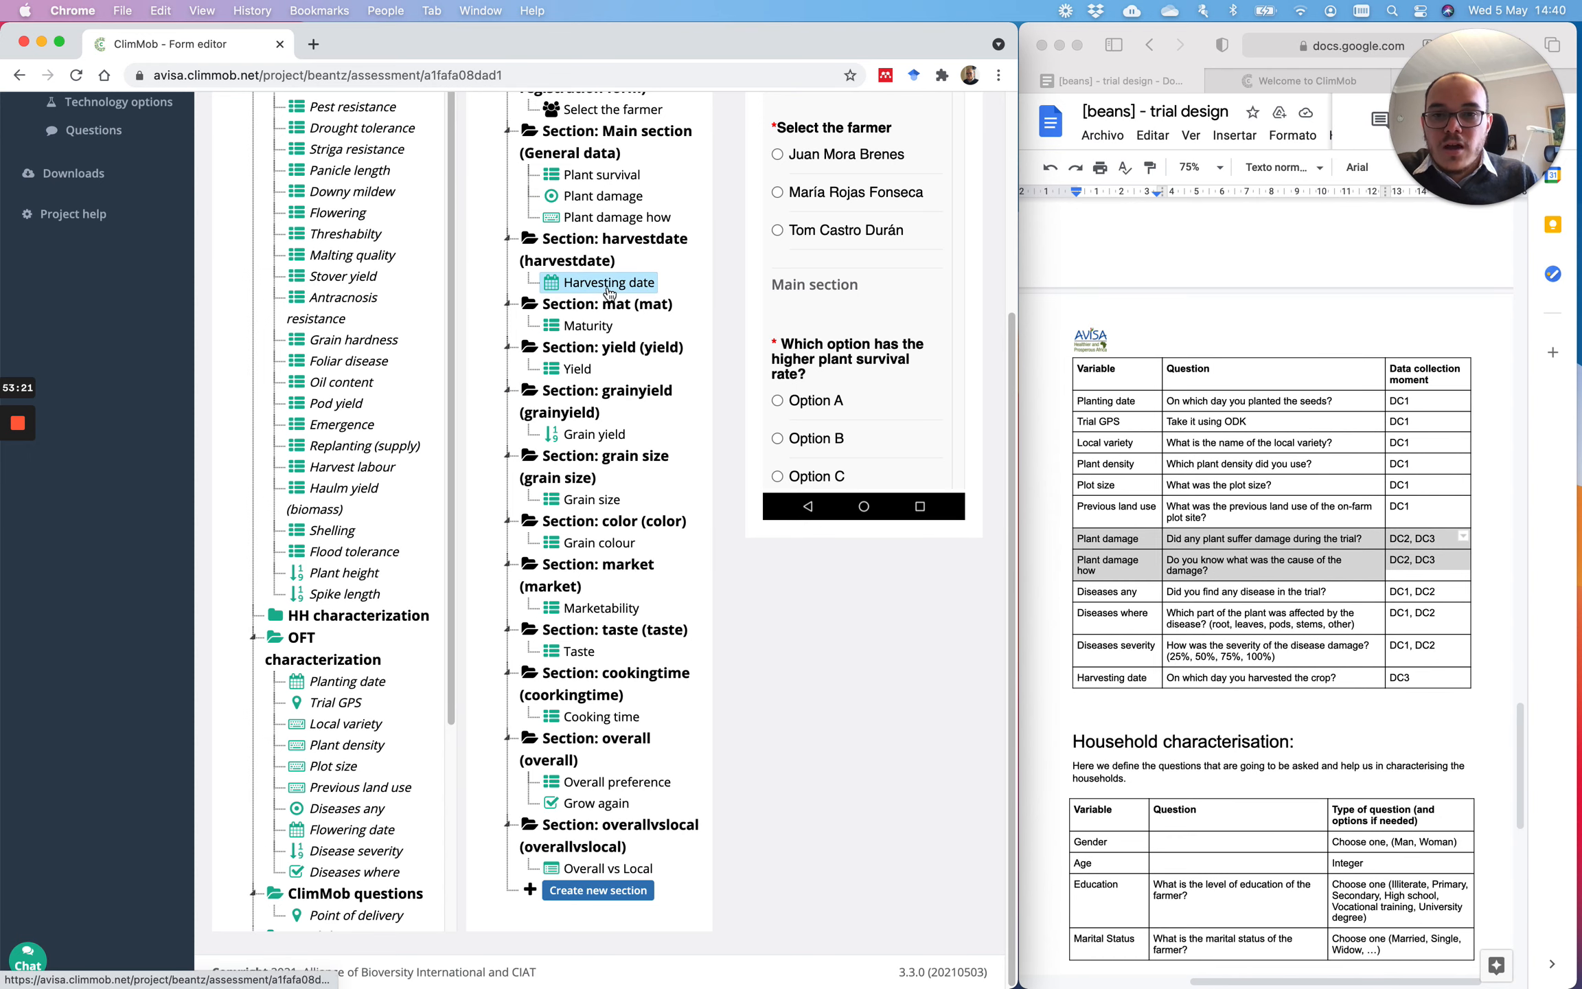
Step: Scroll through the preview to review the finished post-harvest sections
{"action": "scroll", "coordinate": [975, 191], "scroll_direction": "up", "scroll_amount": 3}
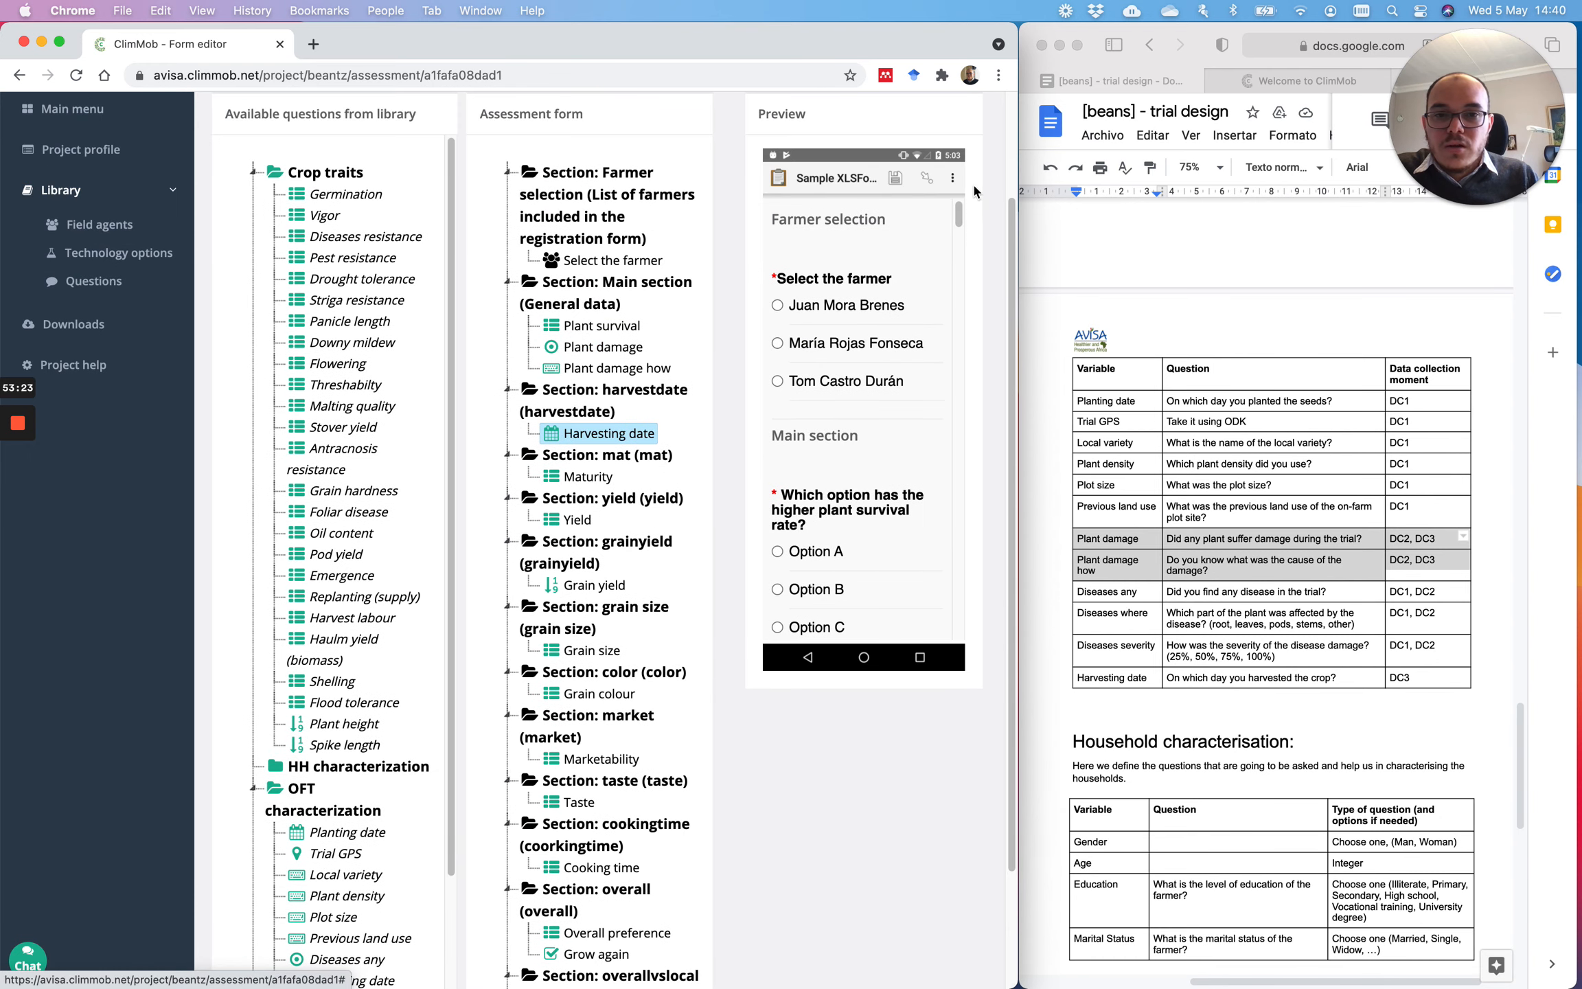
{"action": "left_click_drag", "start_coordinate": [960, 219], "coordinate": [974, 296]}
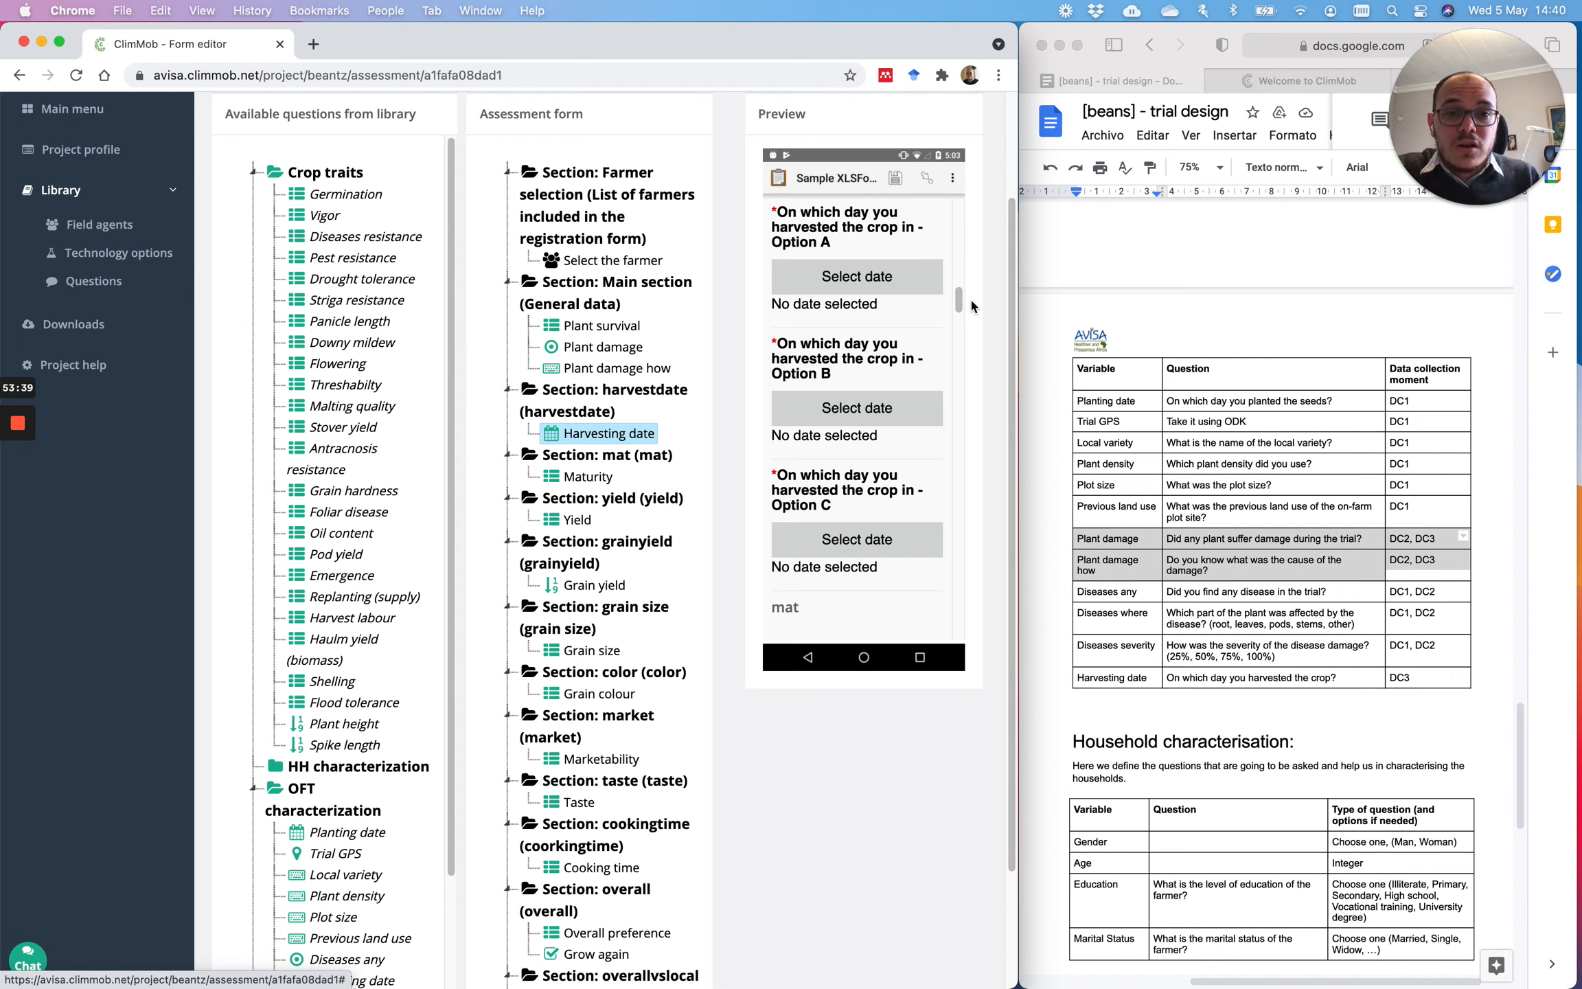
{"action": "scroll", "coordinate": [963, 300], "scroll_direction": "up", "scroll_amount": 3}
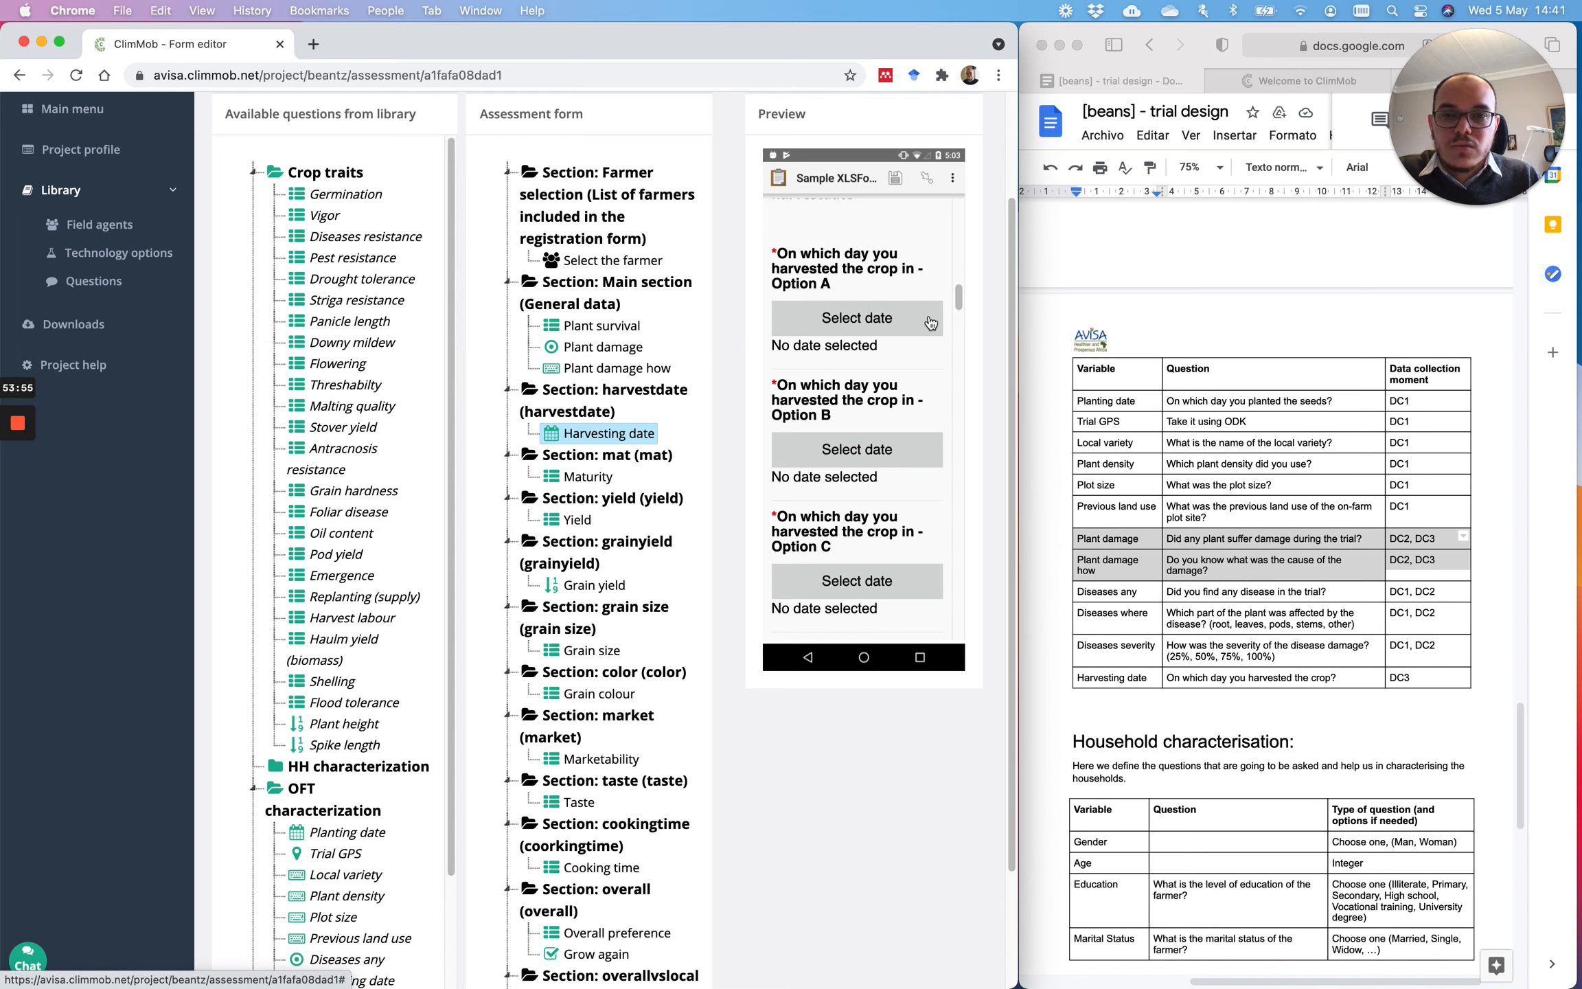
{"action": "mouse_move", "coordinate": [958, 296]}
{"action": "left_mouse_down"}
{"action": "mouse_move", "coordinate": [959, 322]}
{"action": "mouse_move", "coordinate": [961, 300]}
{"action": "left_mouse_up"}
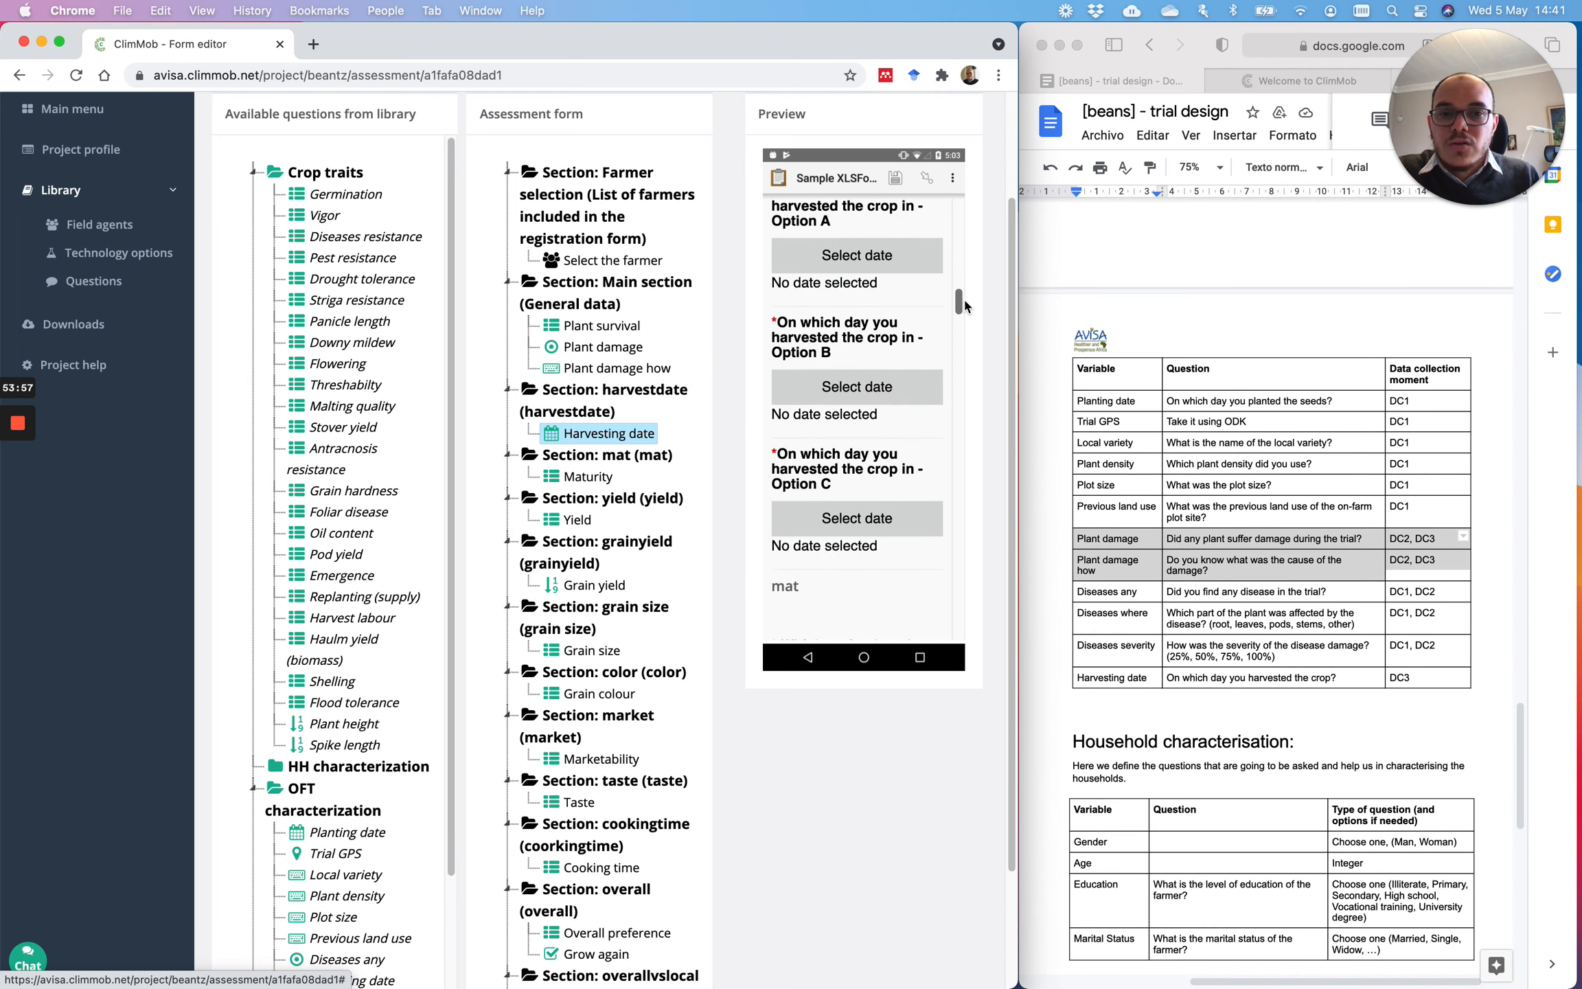
{"action": "scroll", "coordinate": [834, 740], "scroll_direction": "up", "scroll_amount": 3}
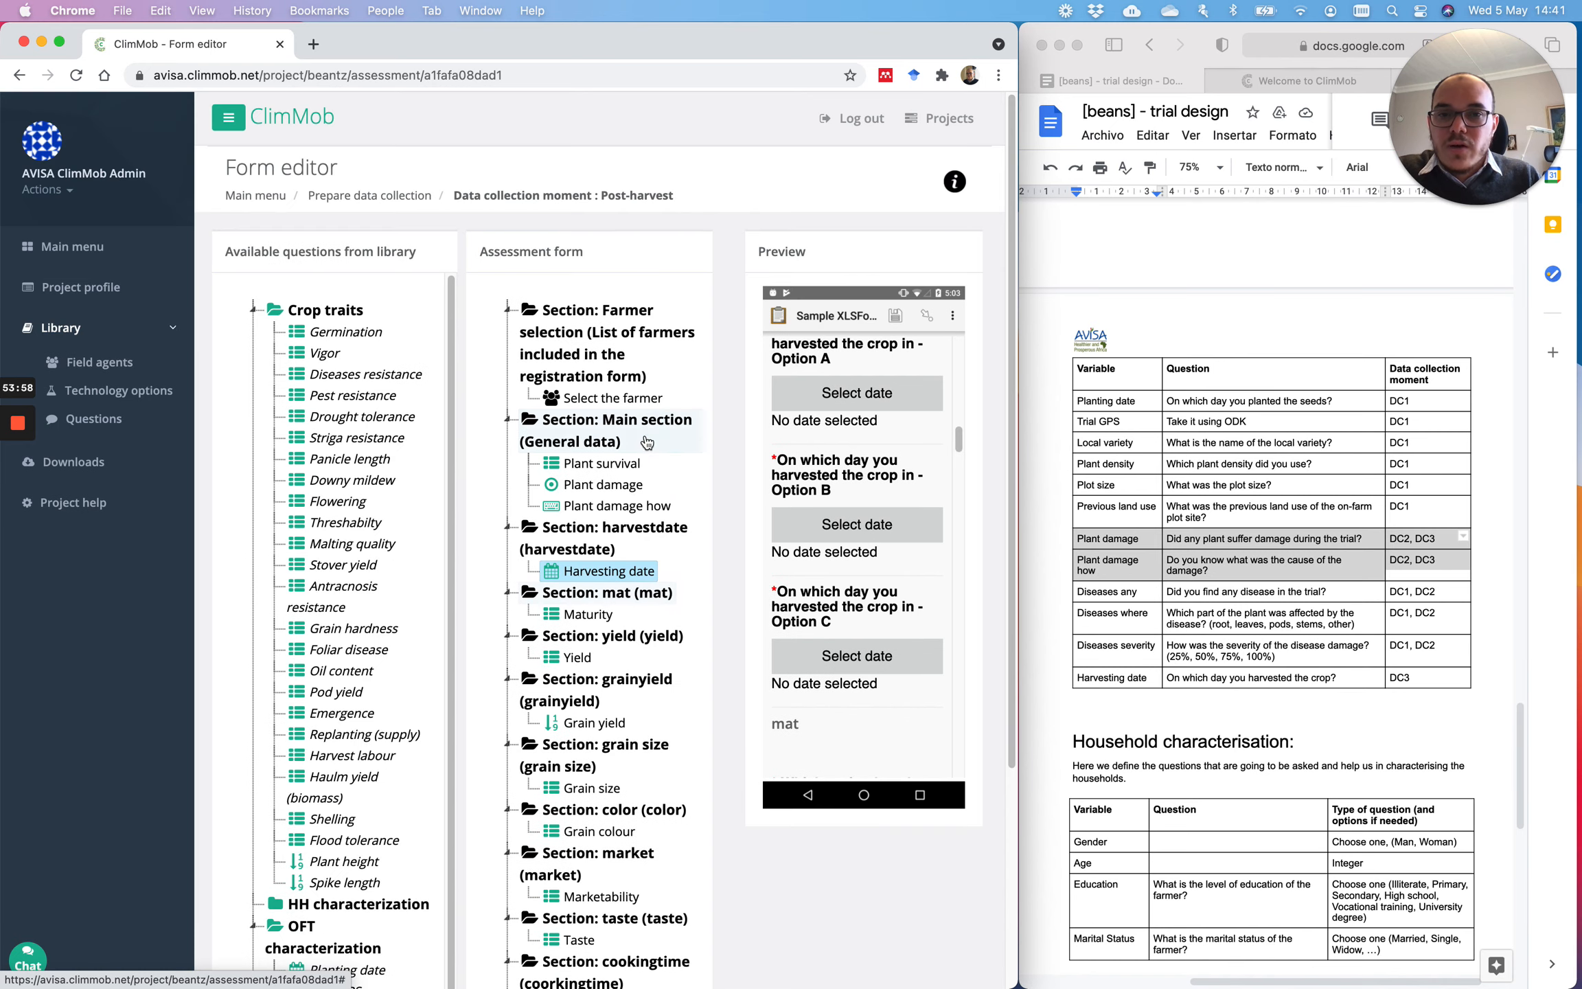
Step: Return to the data collection moments, reopen the Post-harvest form, then open the Questions library
{"action": "left_click", "coordinate": [369, 197]}
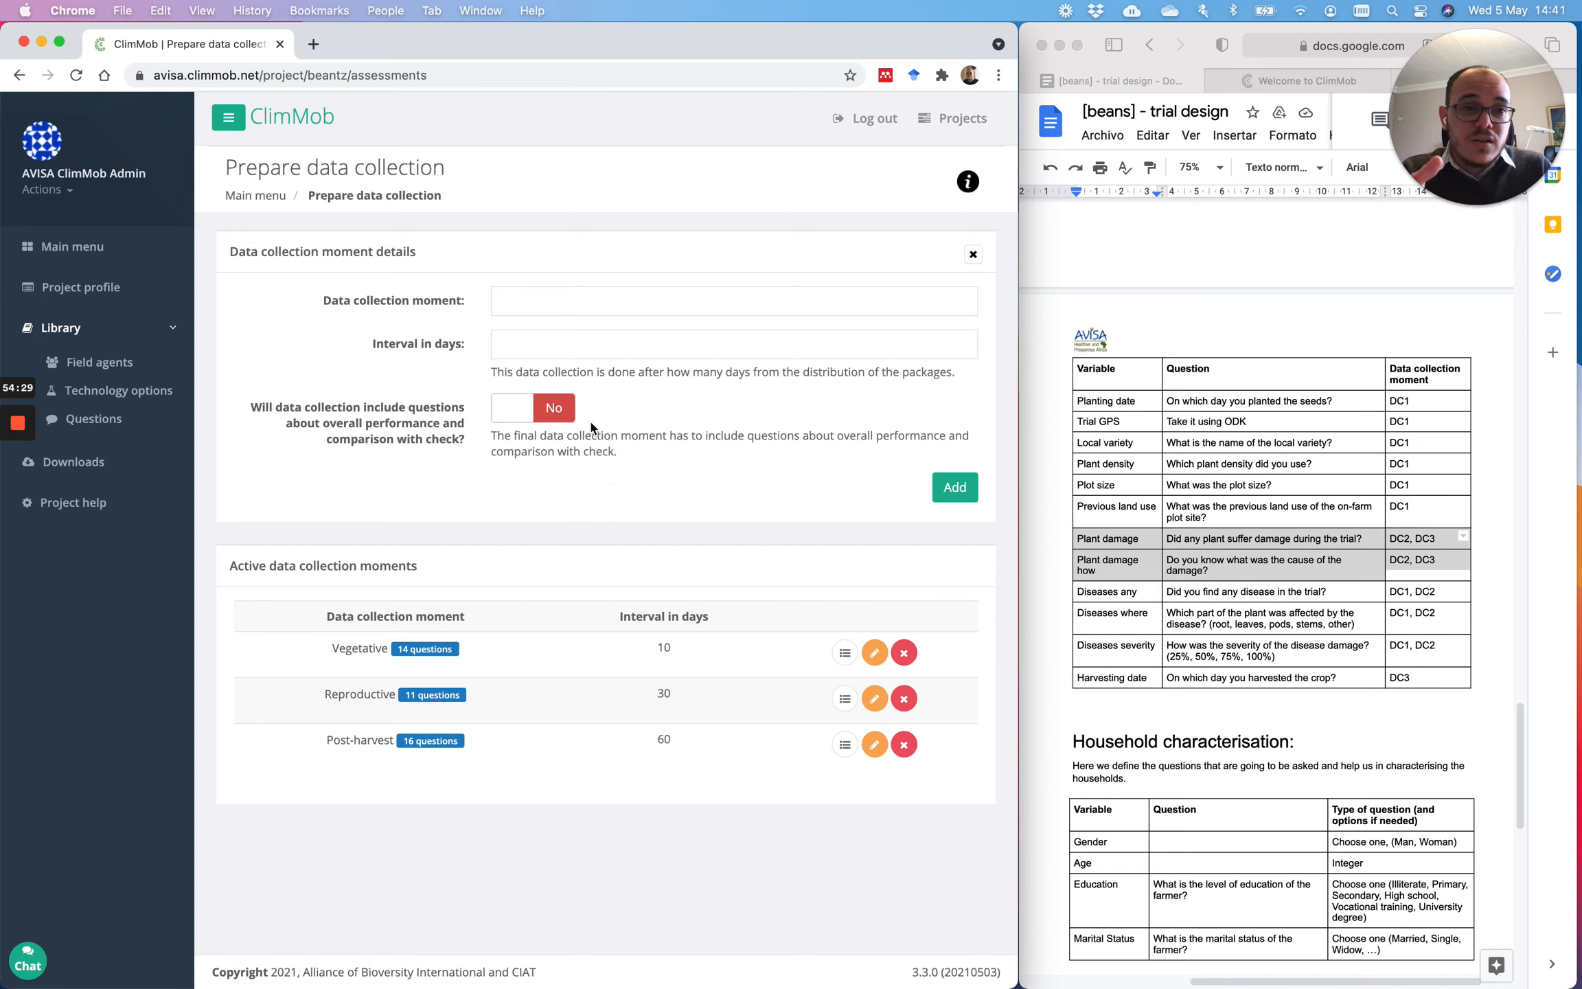
{"action": "left_click", "coordinate": [525, 307]}
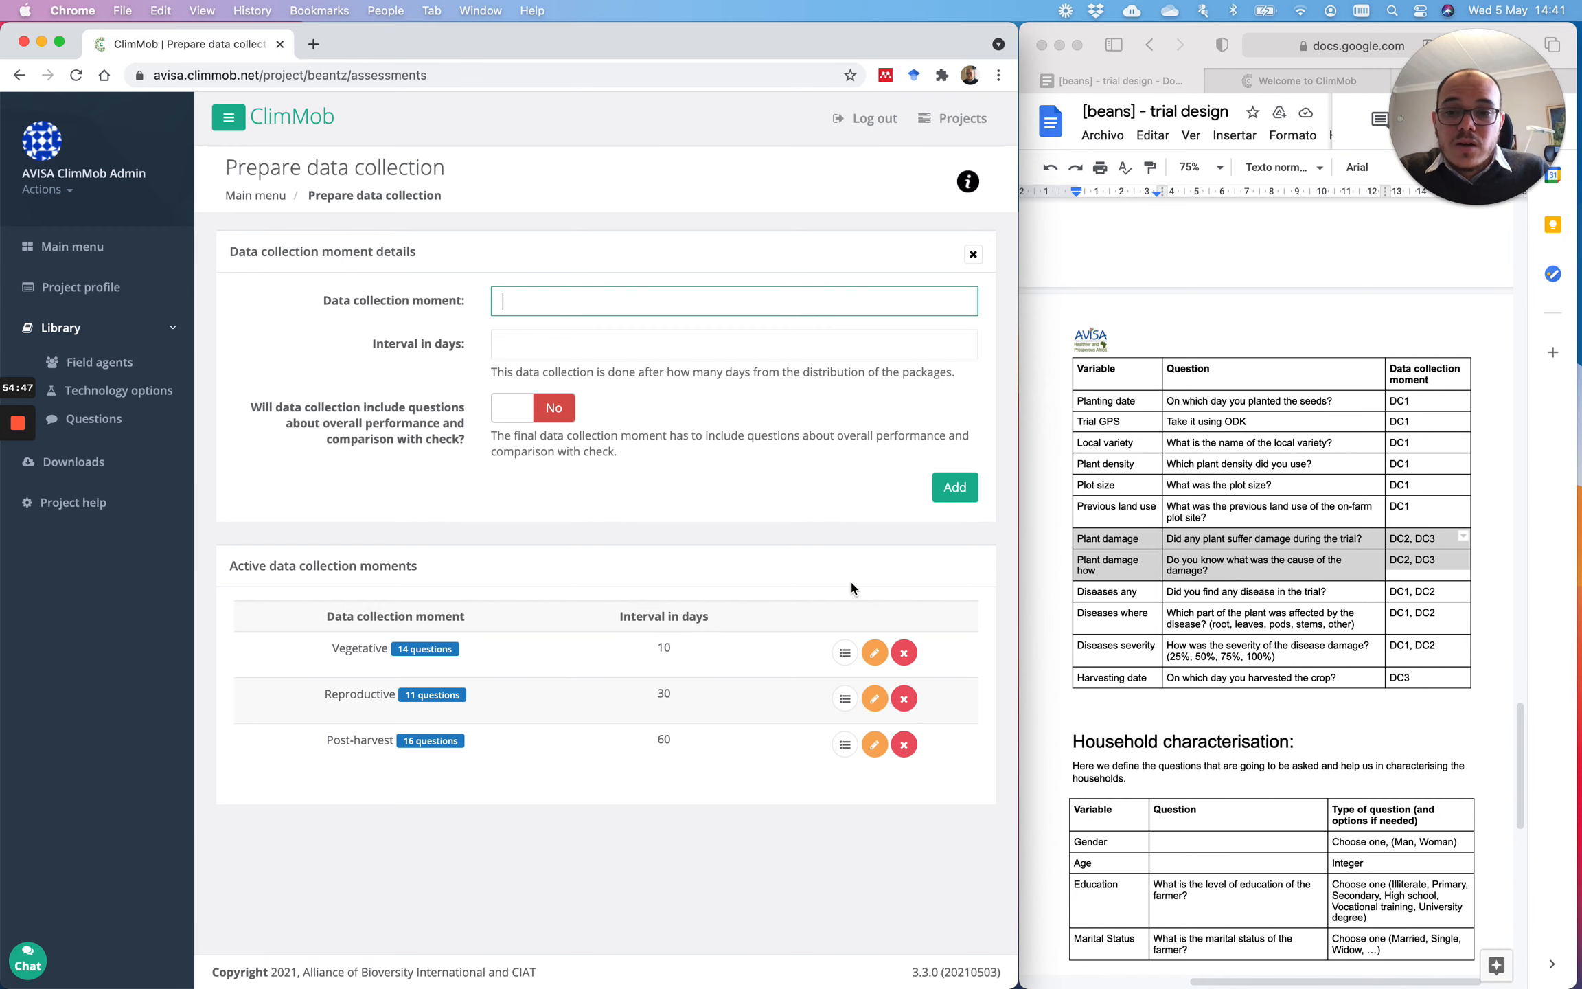
{"action": "left_click", "coordinate": [845, 745]}
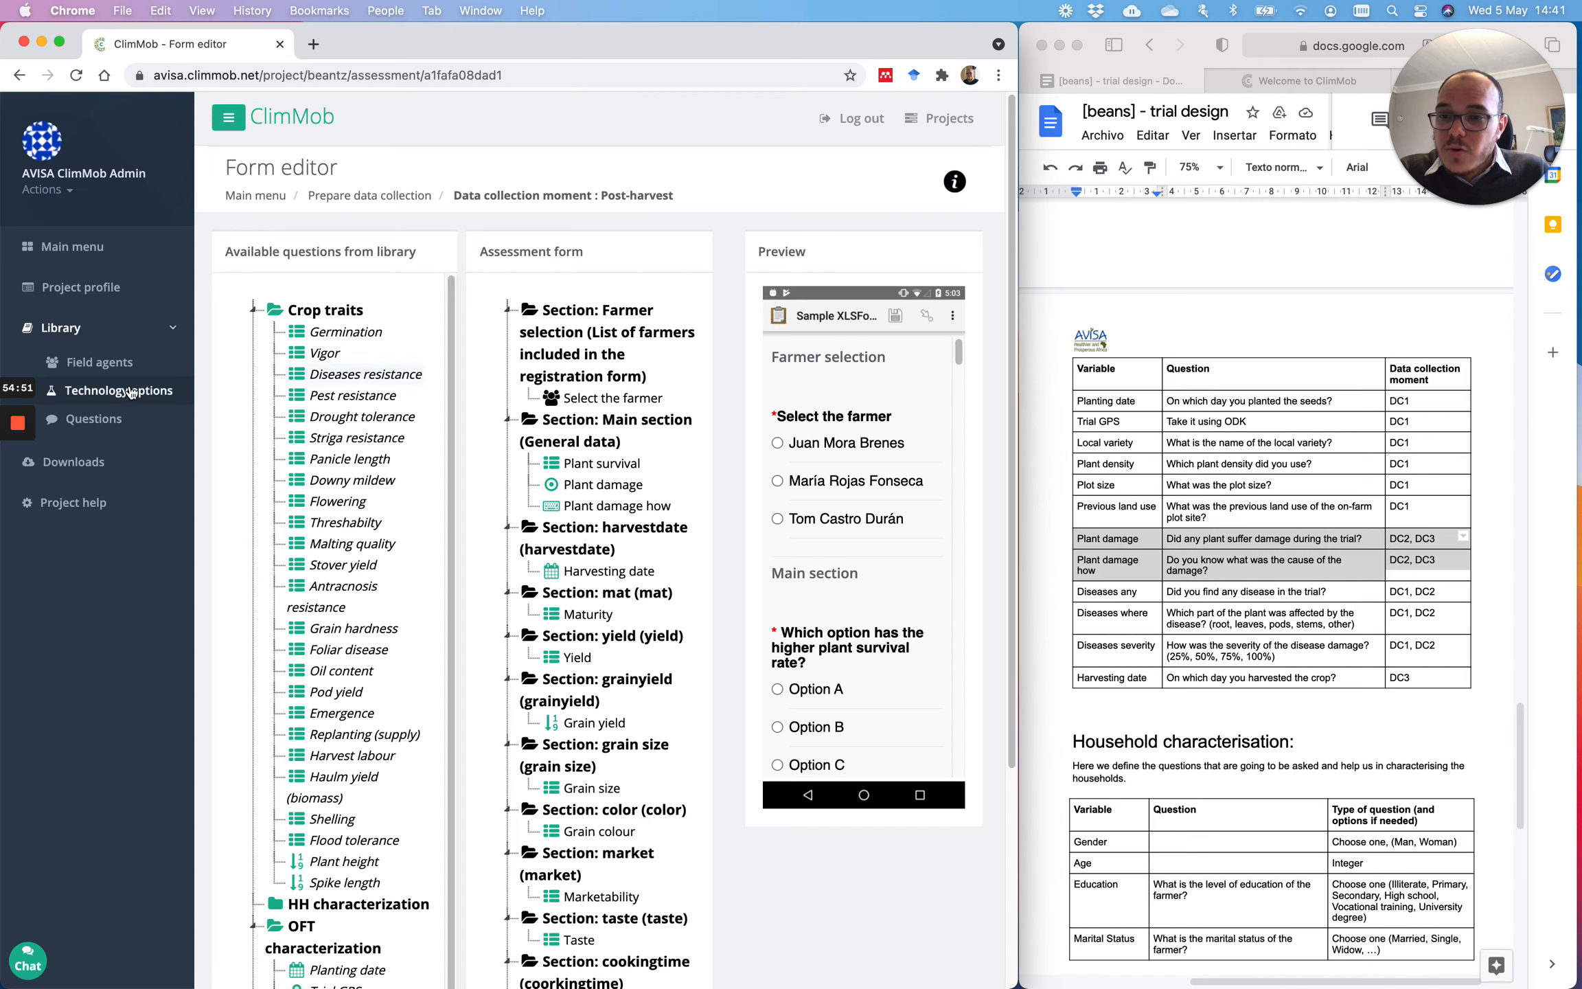
{"action": "left_click", "coordinate": [75, 429]}
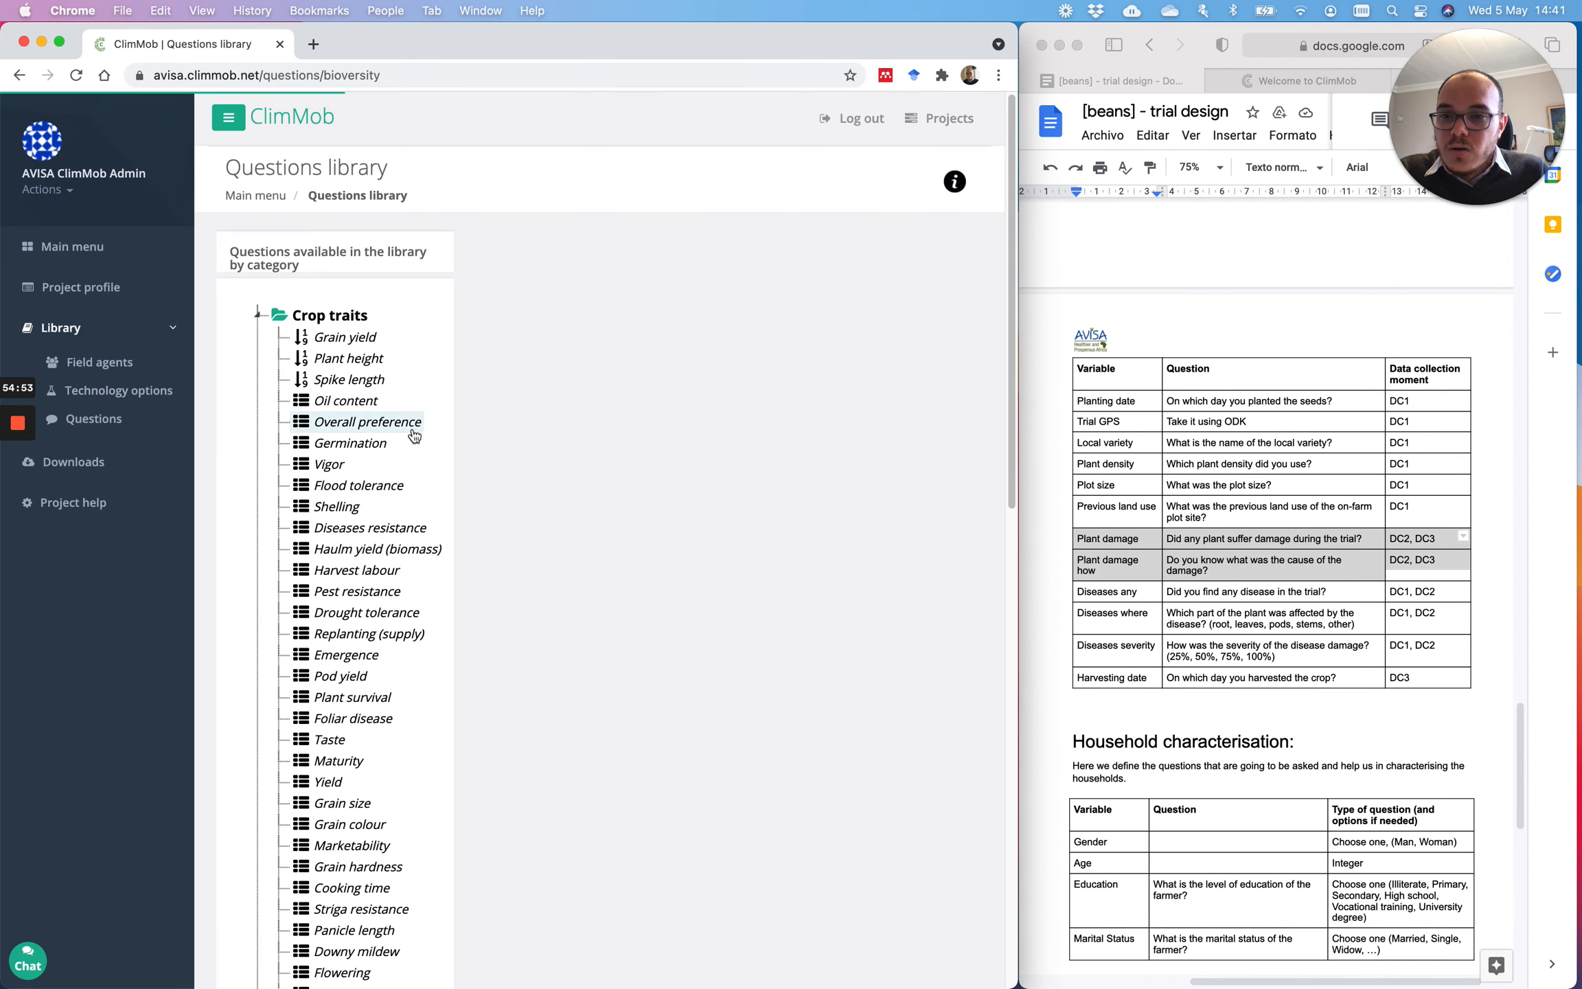
Step: Review the Flowering date question under OFT characterization, then view the trial's project profile
{"action": "scroll", "coordinate": [412, 539], "scroll_direction": "down", "scroll_amount": 1}
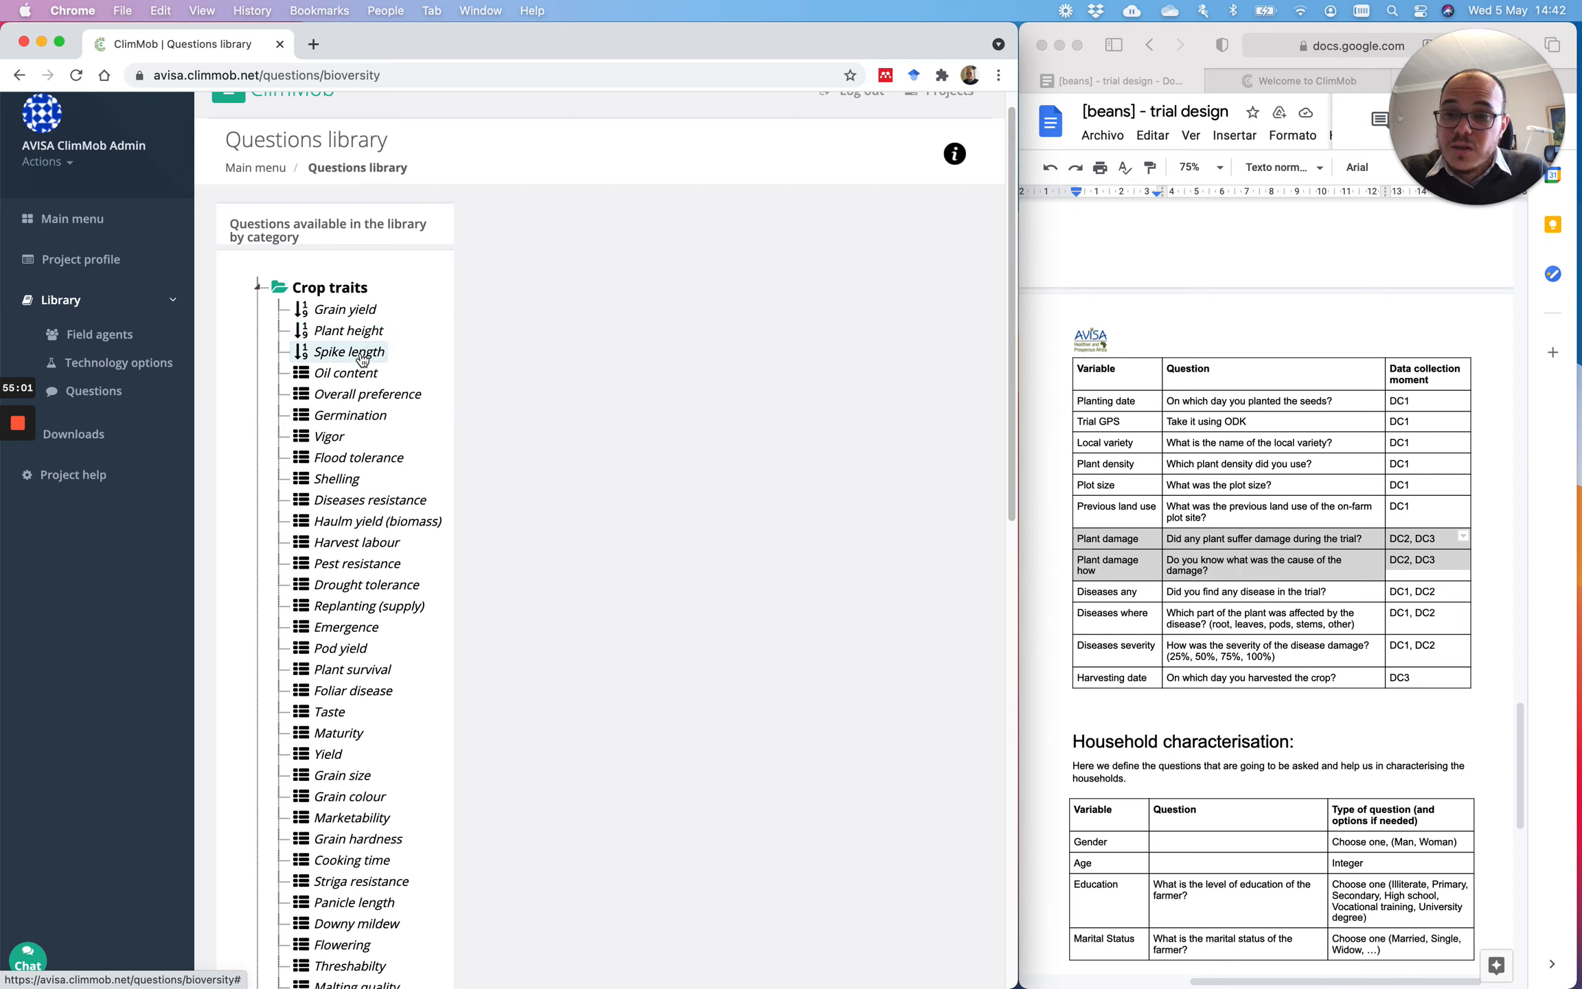
{"action": "scroll", "coordinate": [362, 360], "scroll_direction": "down", "scroll_amount": 15}
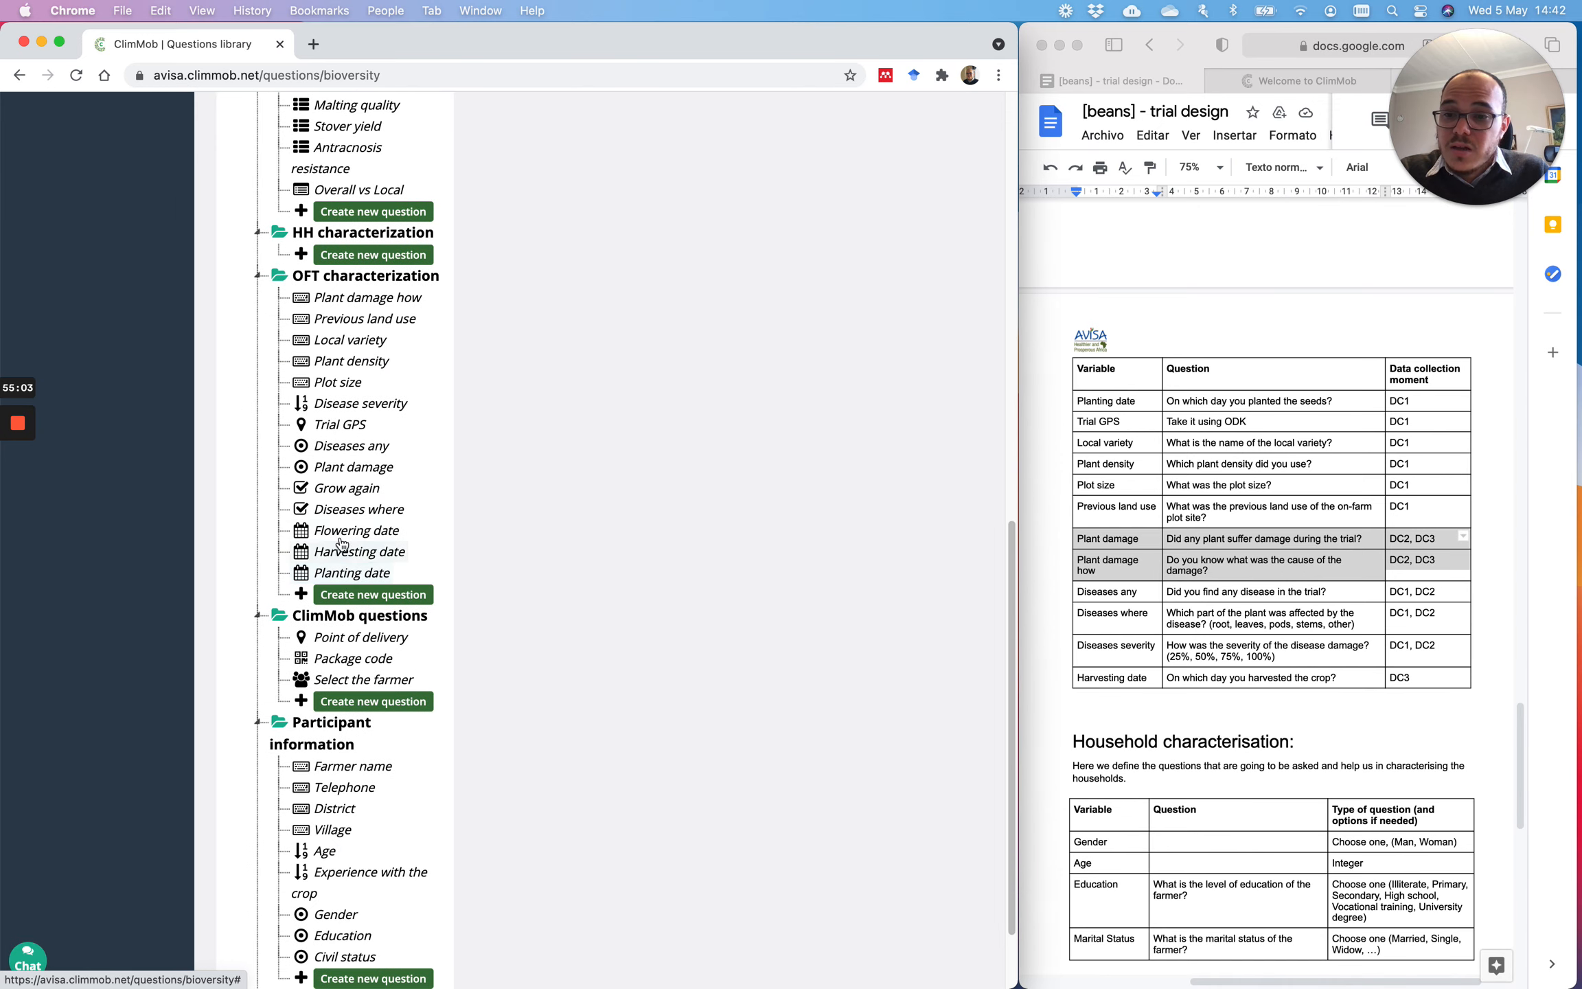
{"action": "left_click", "coordinate": [350, 532]}
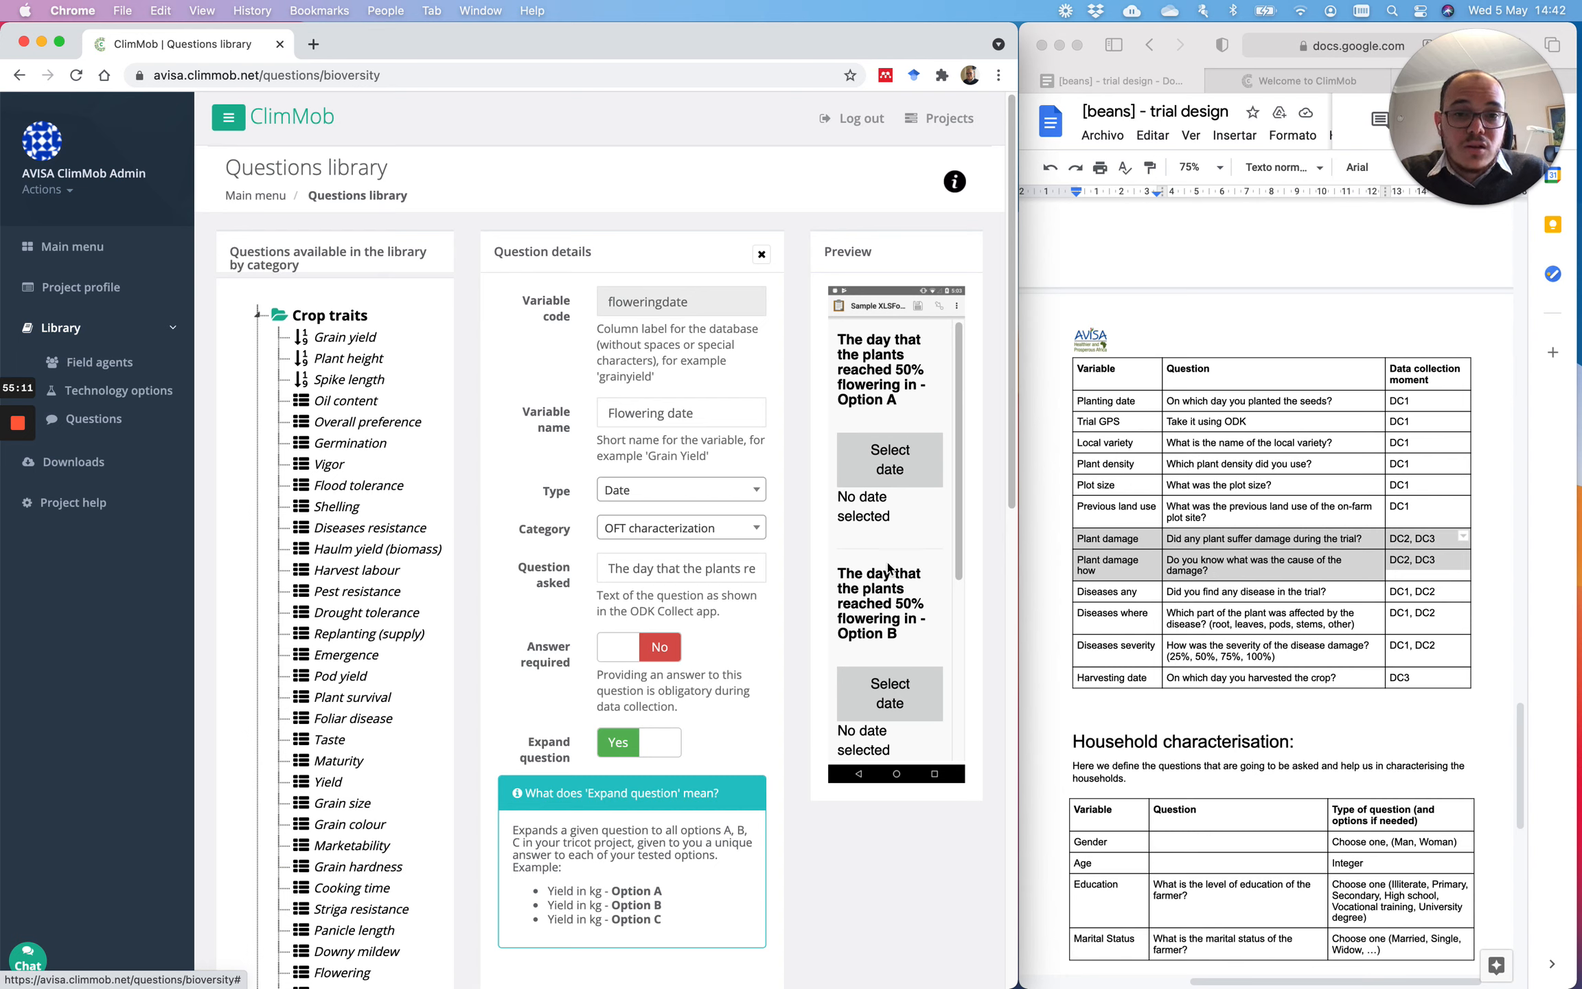
{"action": "scroll", "coordinate": [954, 470], "scroll_direction": "down", "scroll_amount": 5}
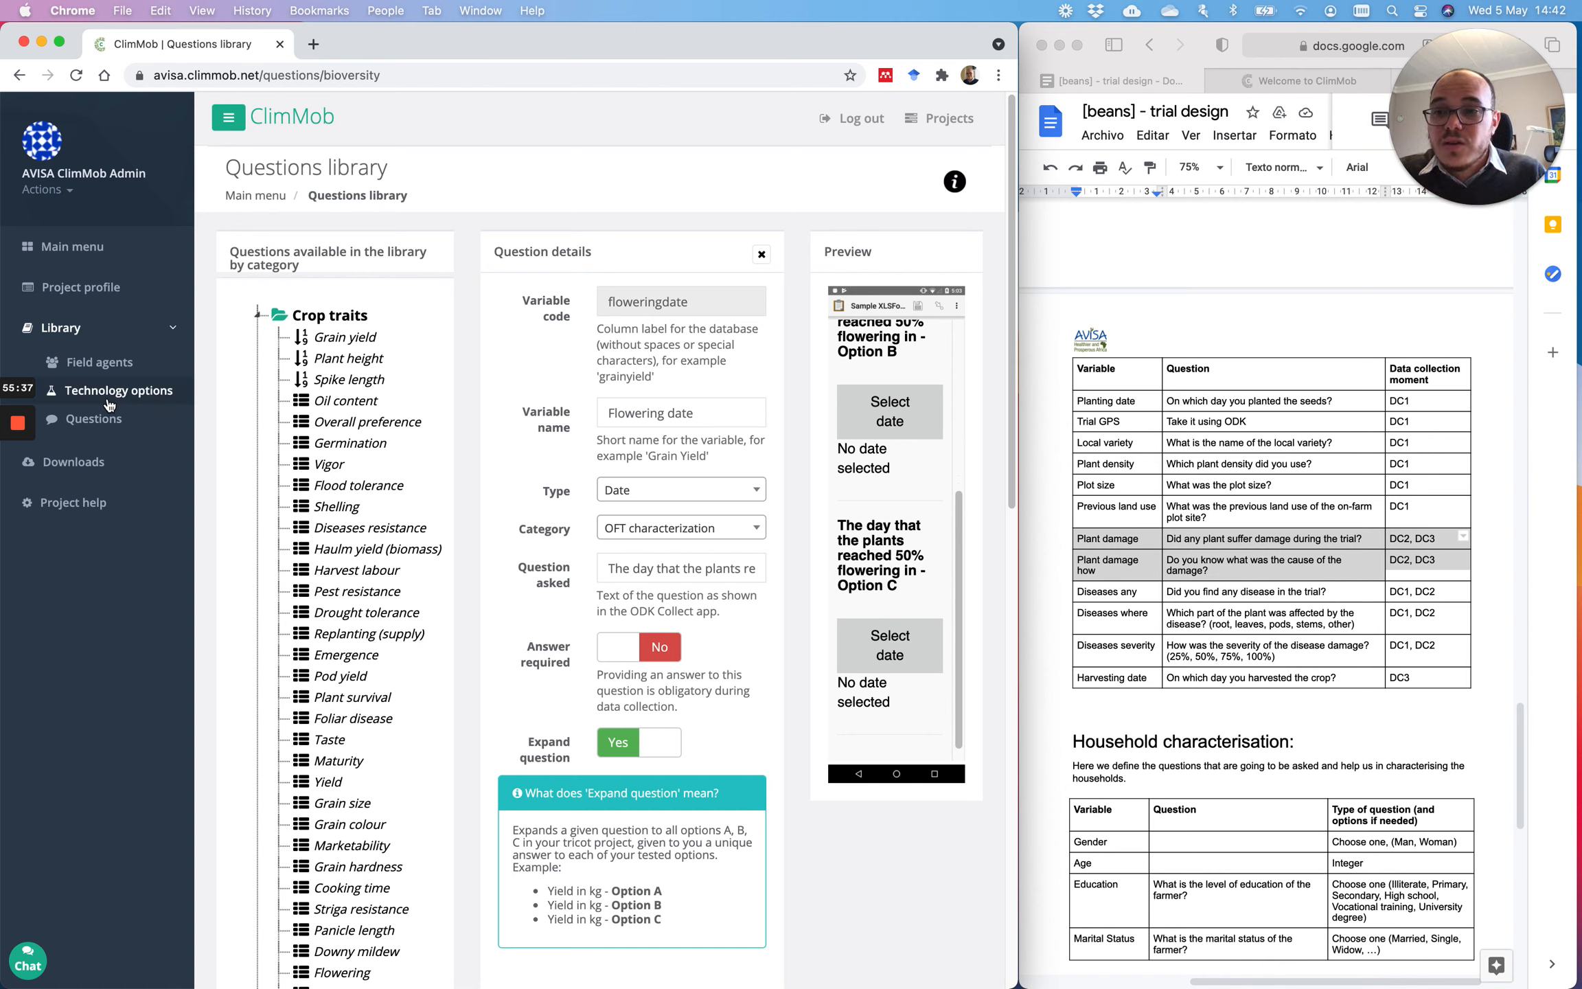
{"action": "left_click", "coordinate": [82, 291]}
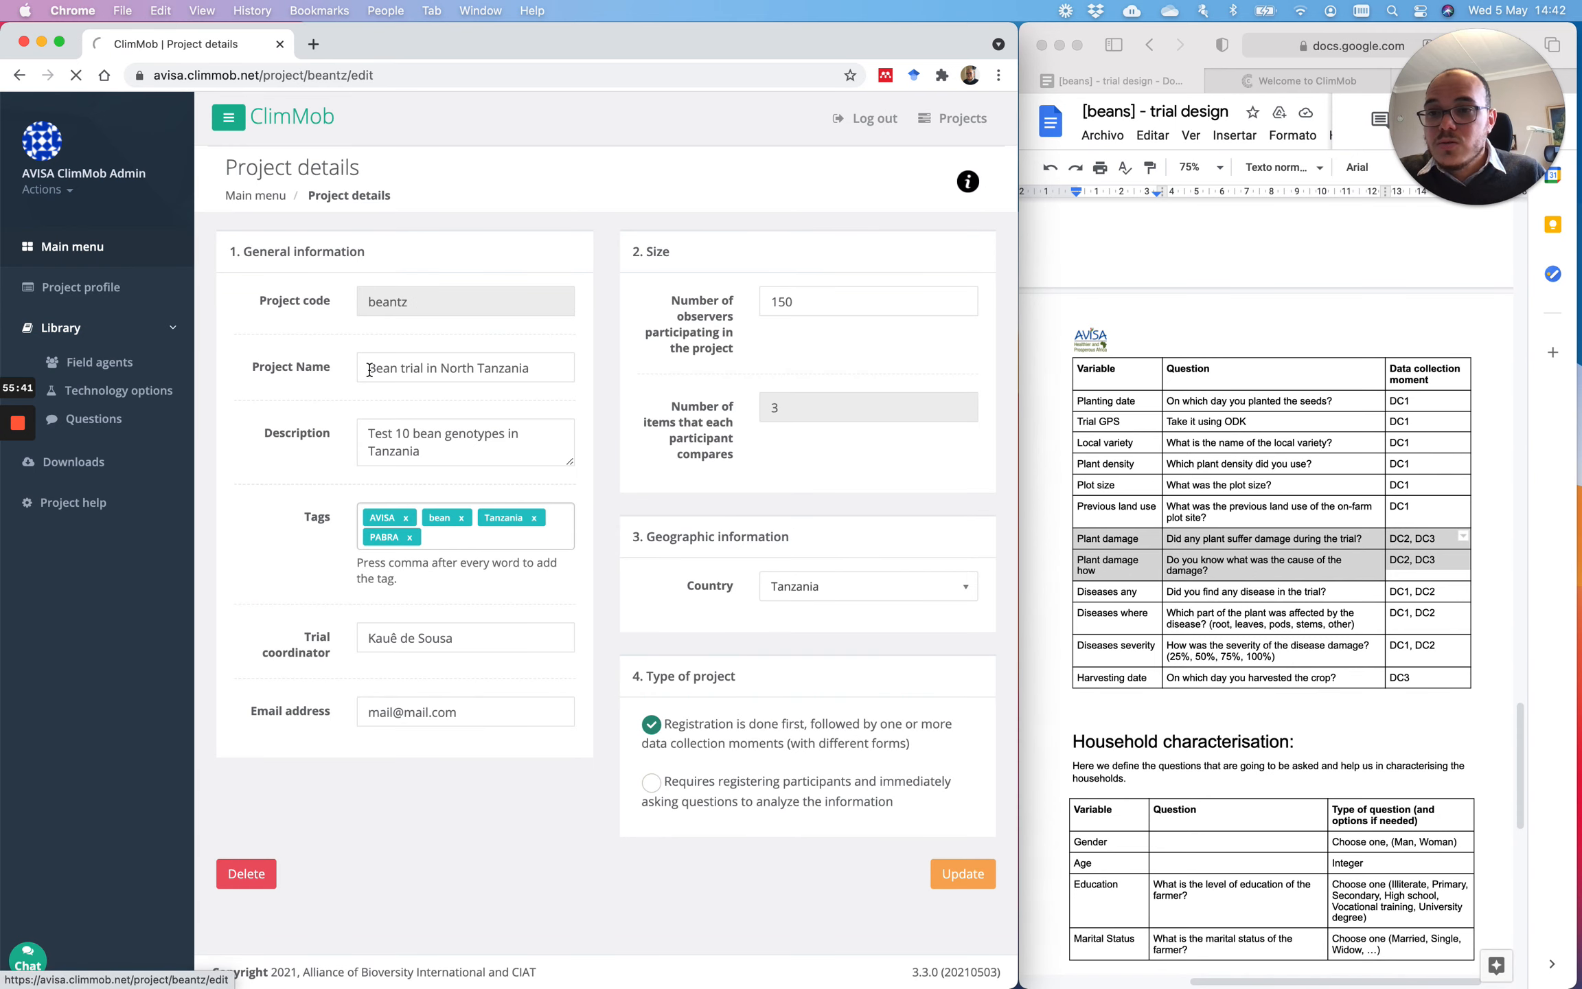
Step: Go back to the Bean trial main menu and widen Chrome to the full screen width
{"action": "left_click", "coordinate": [74, 247]}
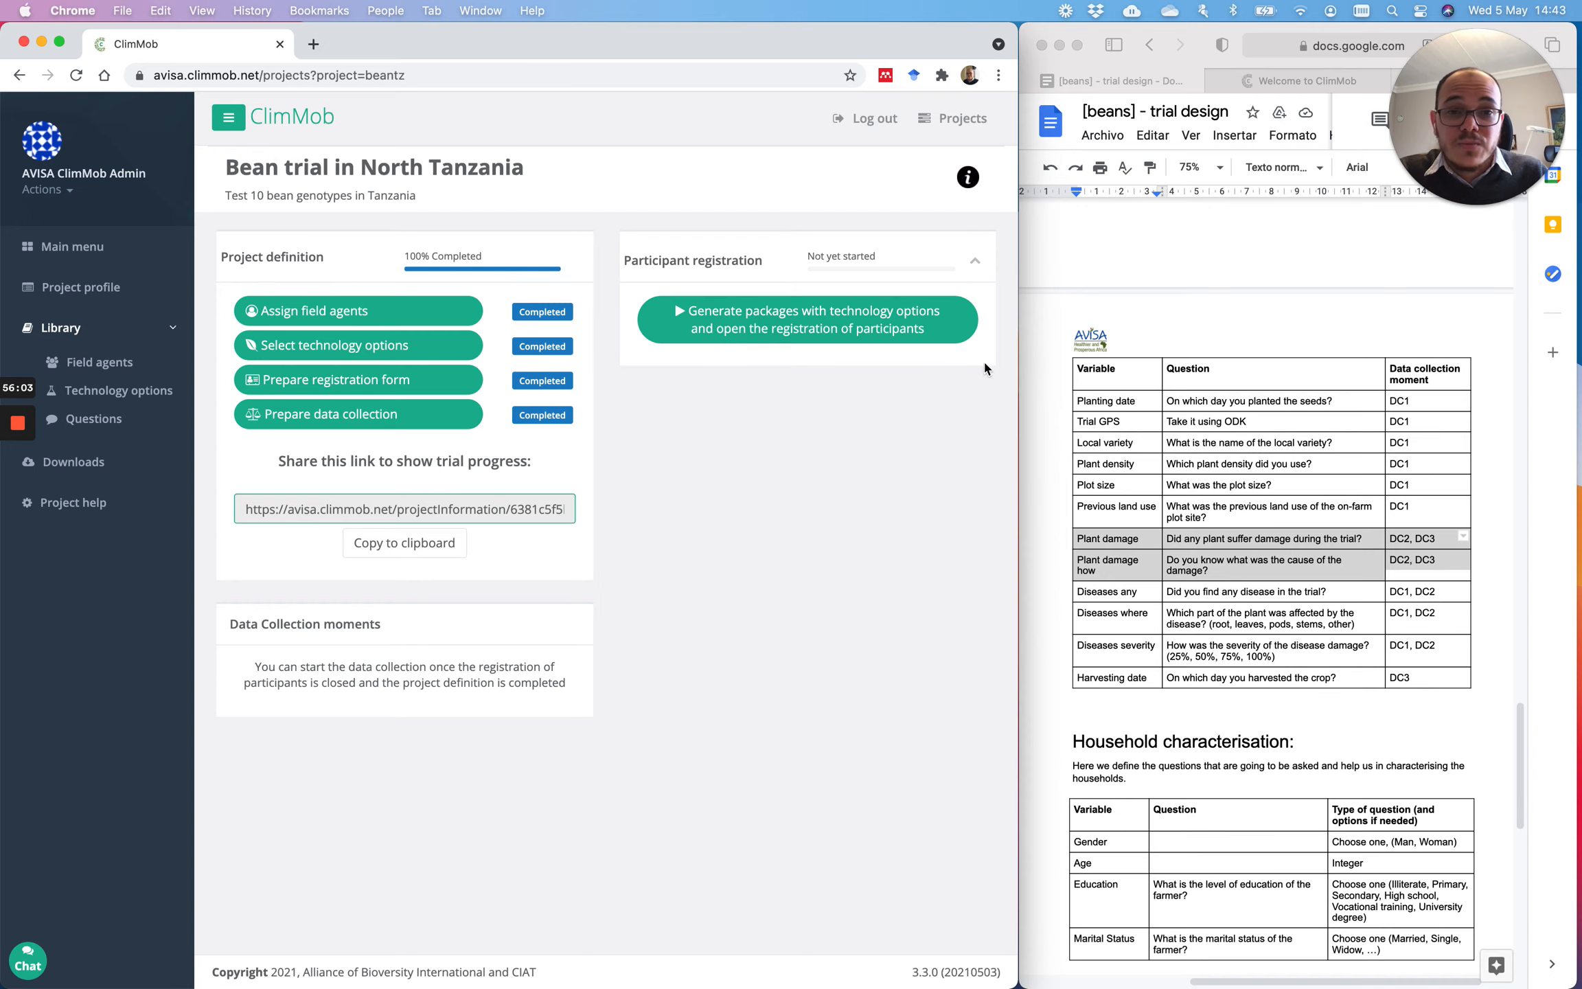
{"action": "left_click_drag", "start_coordinate": [1020, 275], "coordinate": [1577, 281]}
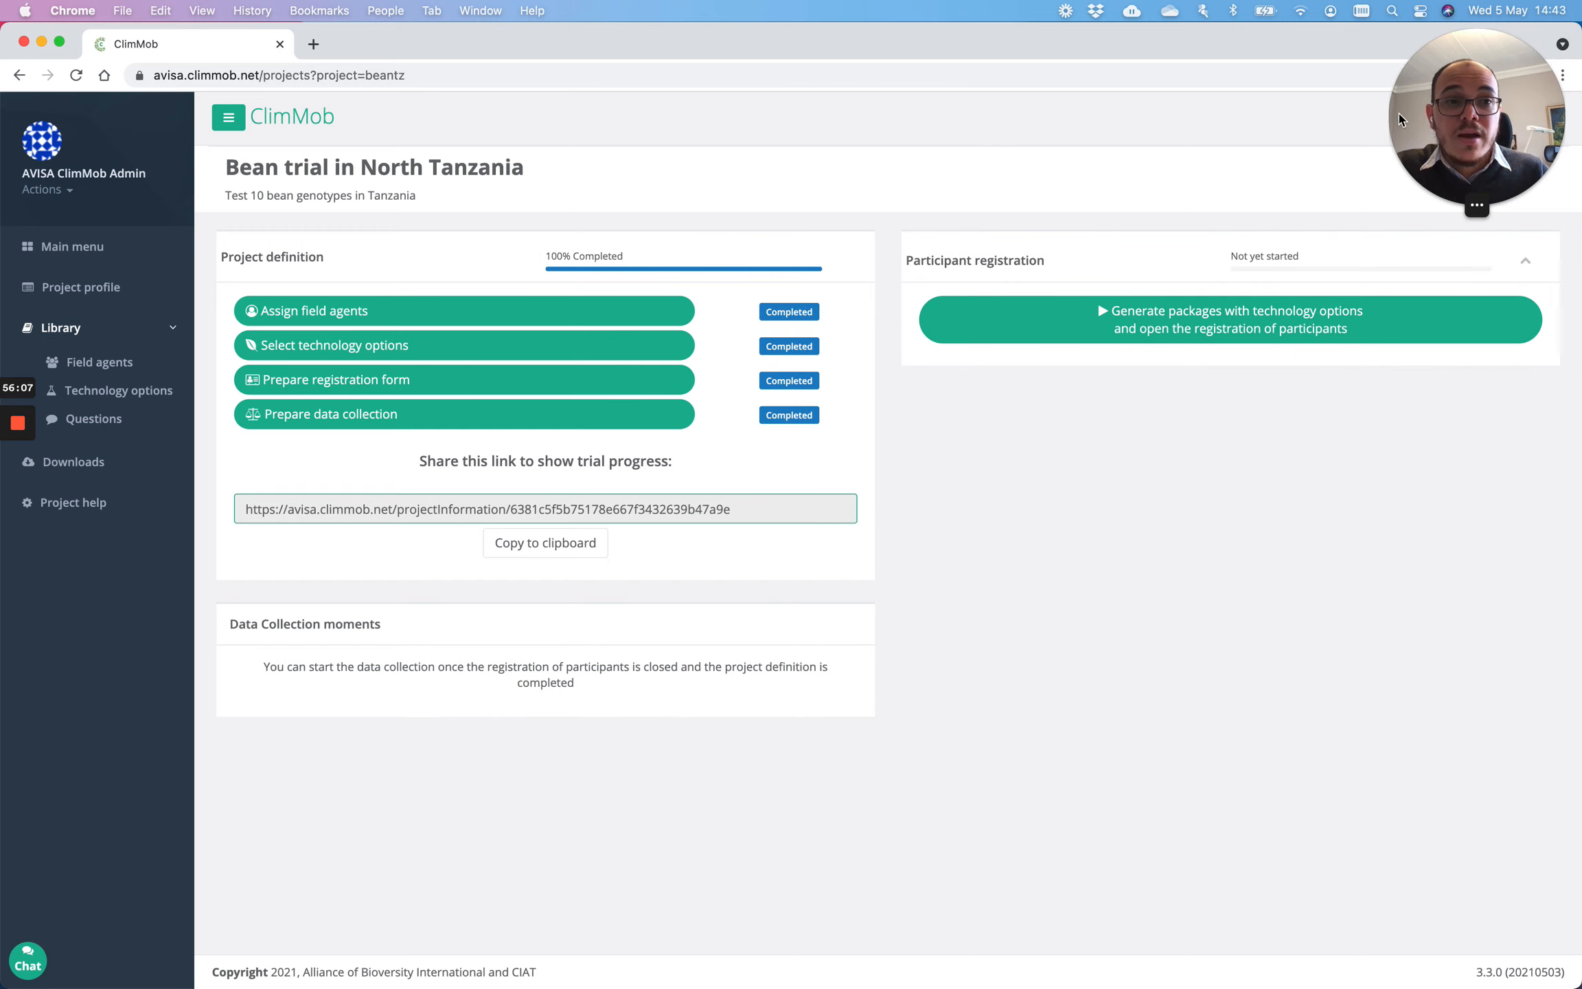
Step: Generate the 150 randomized packages and highlight packages 1–10 with their Option A, B, C varieties
{"action": "left_click", "coordinate": [1207, 332]}
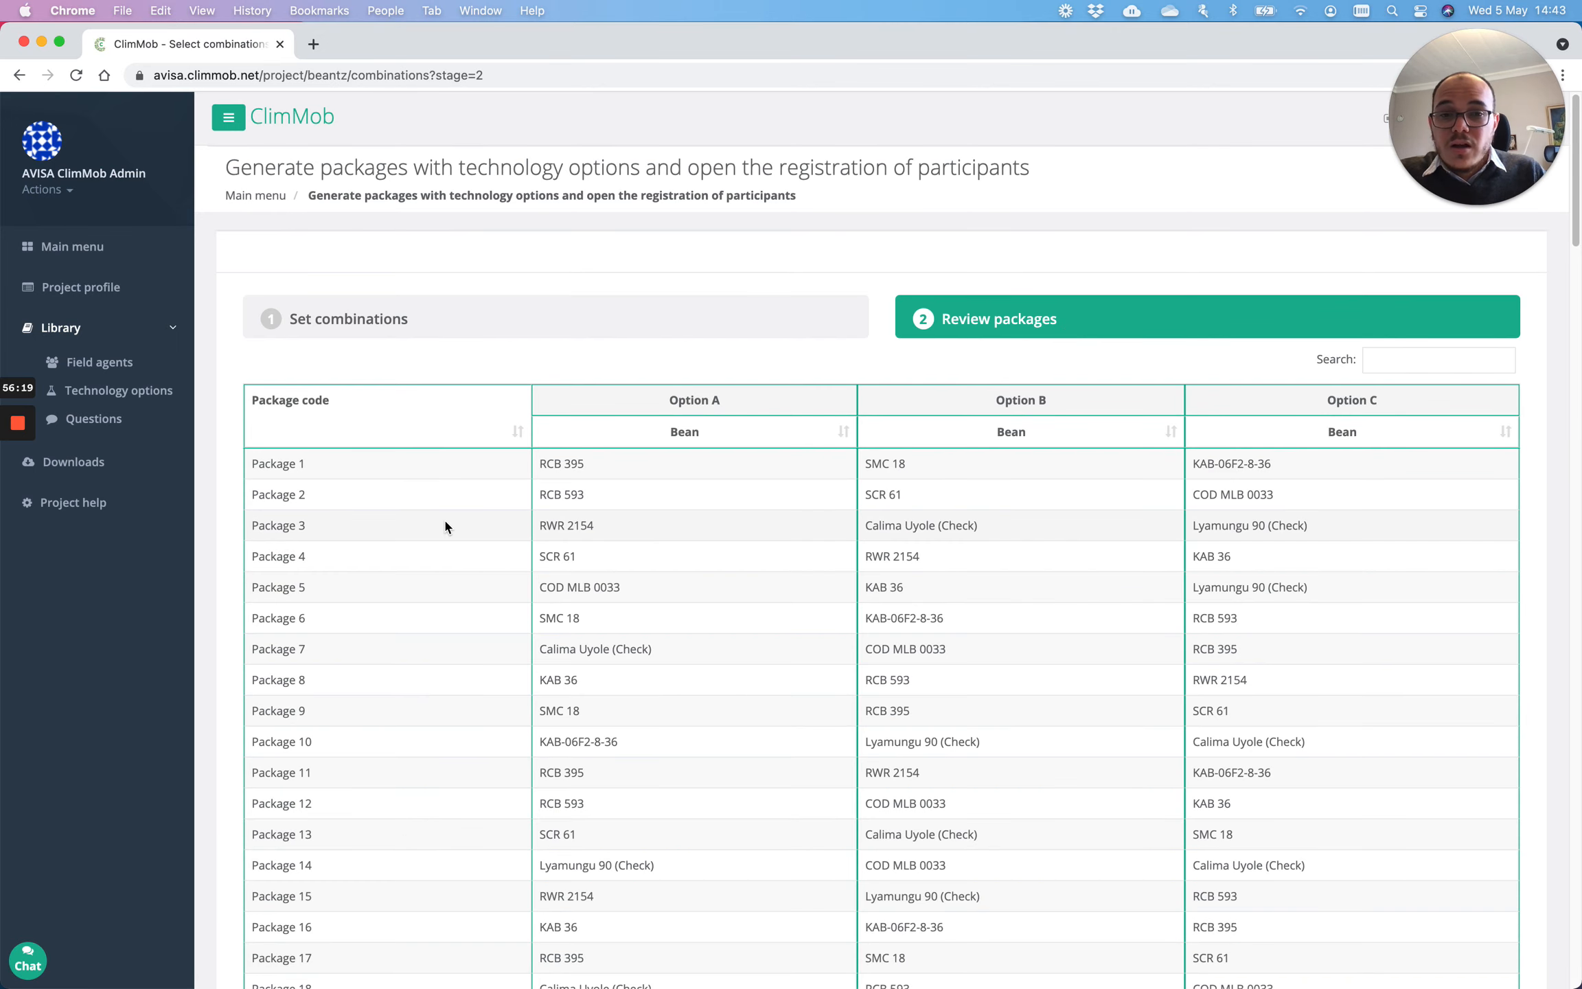
{"action": "scroll", "coordinate": [443, 518], "scroll_direction": "down", "scroll_amount": 15}
{"action": "scroll", "coordinate": [454, 549], "scroll_direction": "down", "scroll_amount": 20}
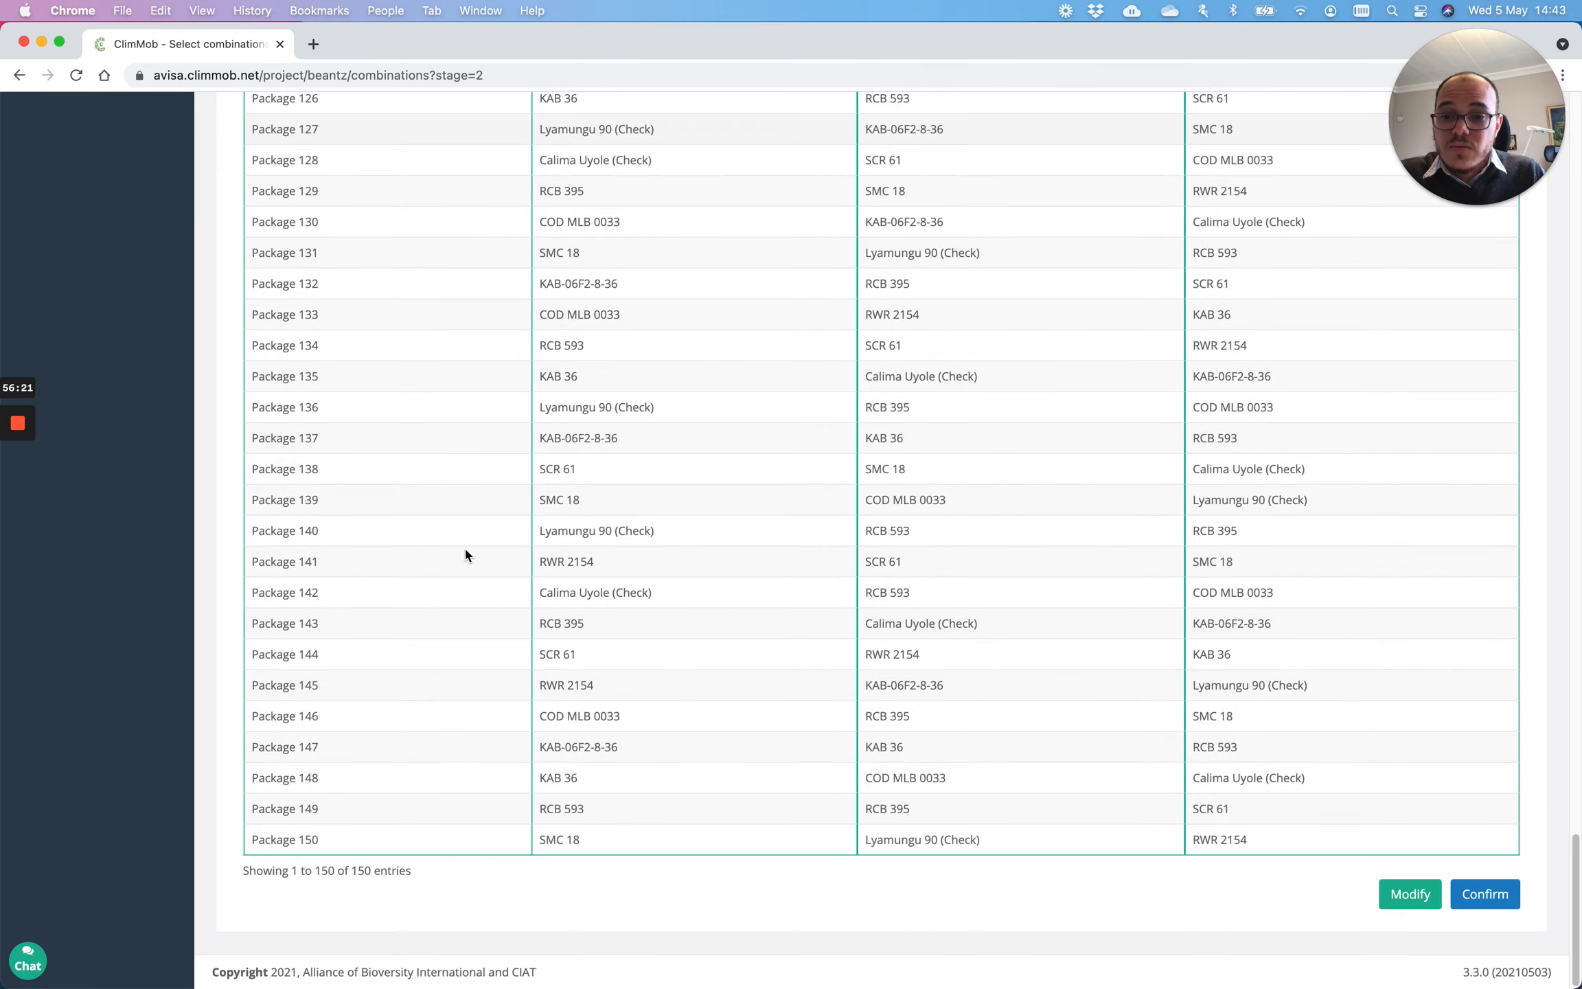
{"action": "scroll", "coordinate": [465, 552], "scroll_direction": "up", "scroll_amount": 20}
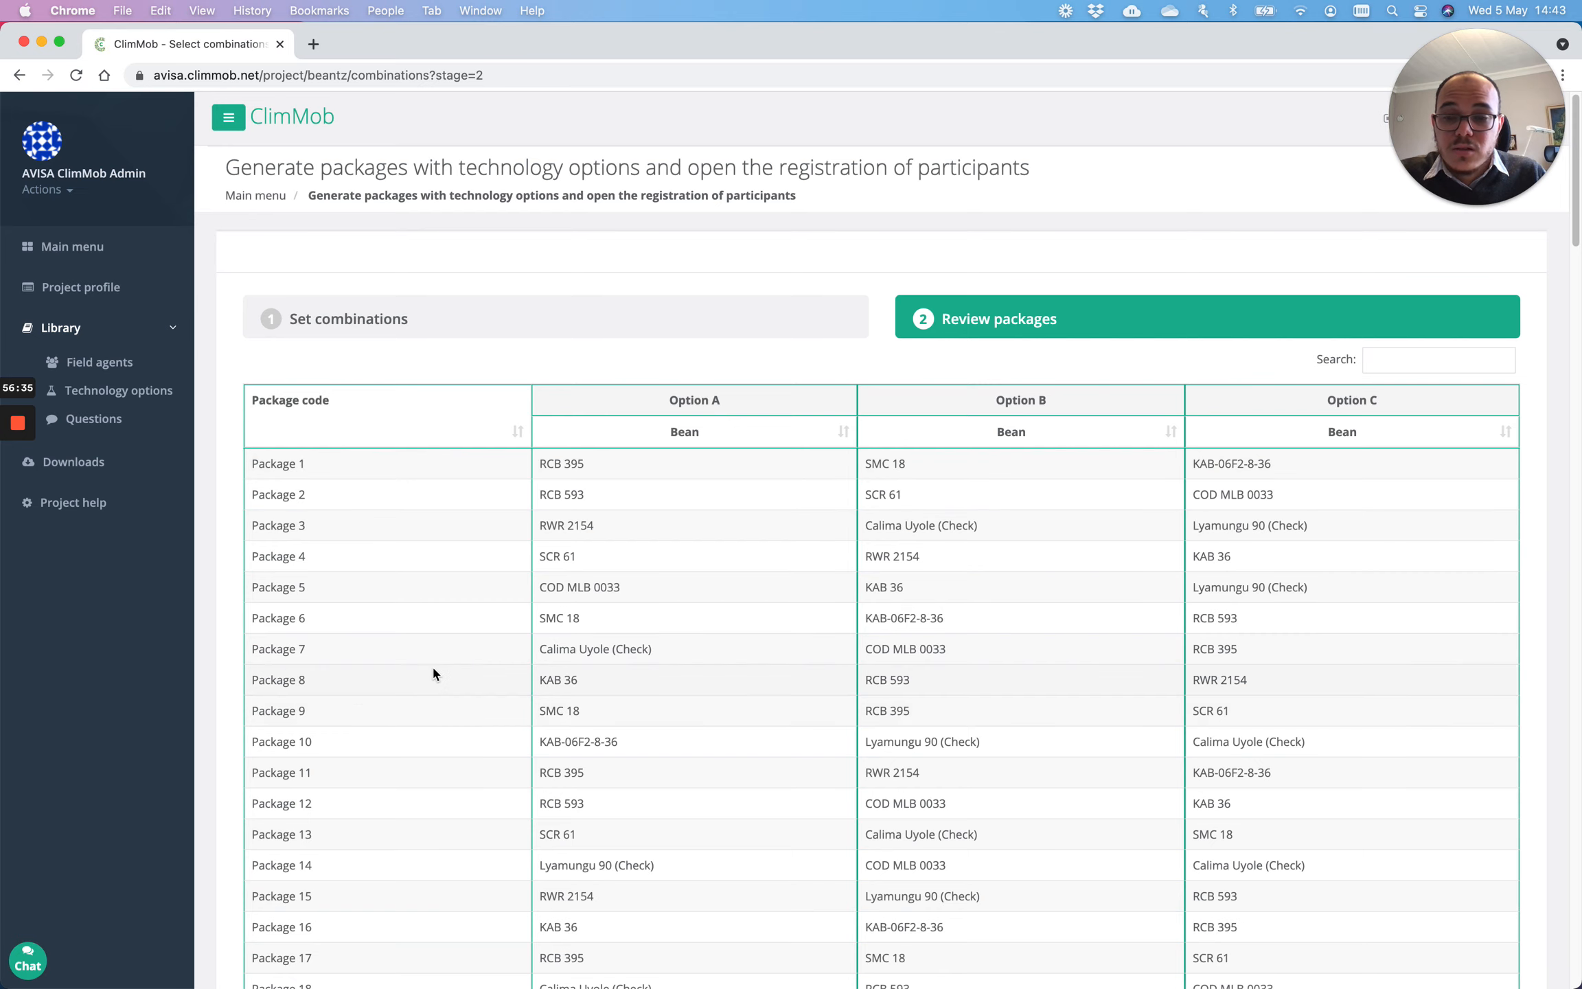
{"action": "scroll", "coordinate": [429, 658], "scroll_direction": "down", "scroll_amount": 20}
{"action": "scroll", "coordinate": [428, 652], "scroll_direction": "up", "scroll_amount": 20}
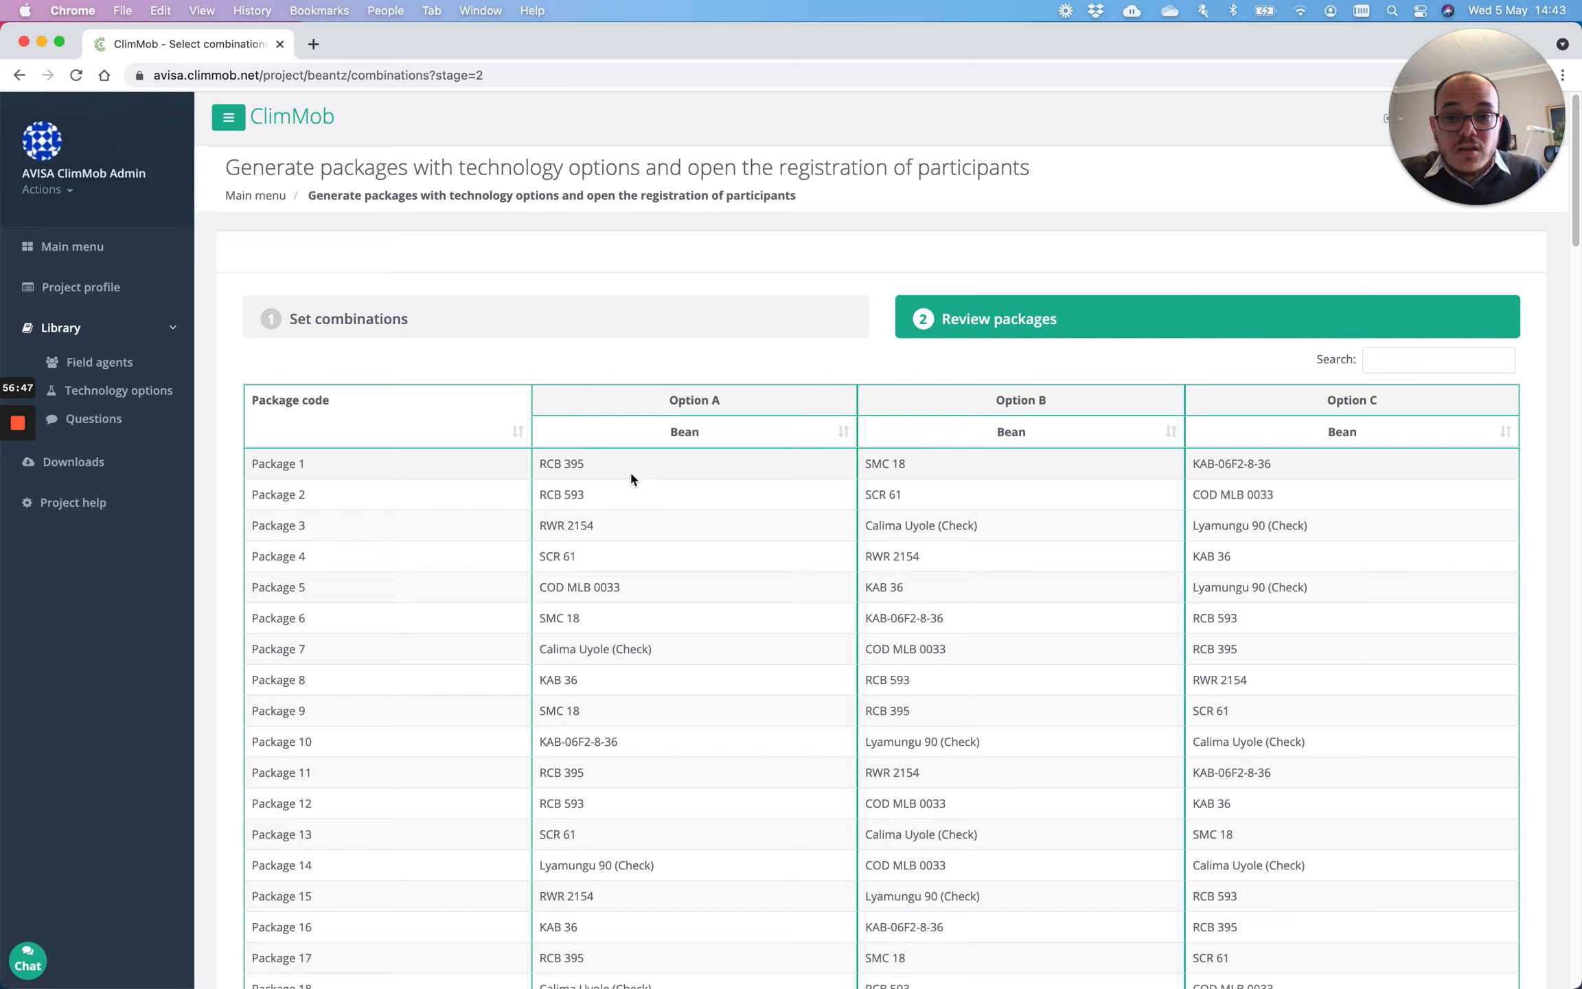
{"action": "scroll", "coordinate": [583, 468], "scroll_direction": "down", "scroll_amount": 1}
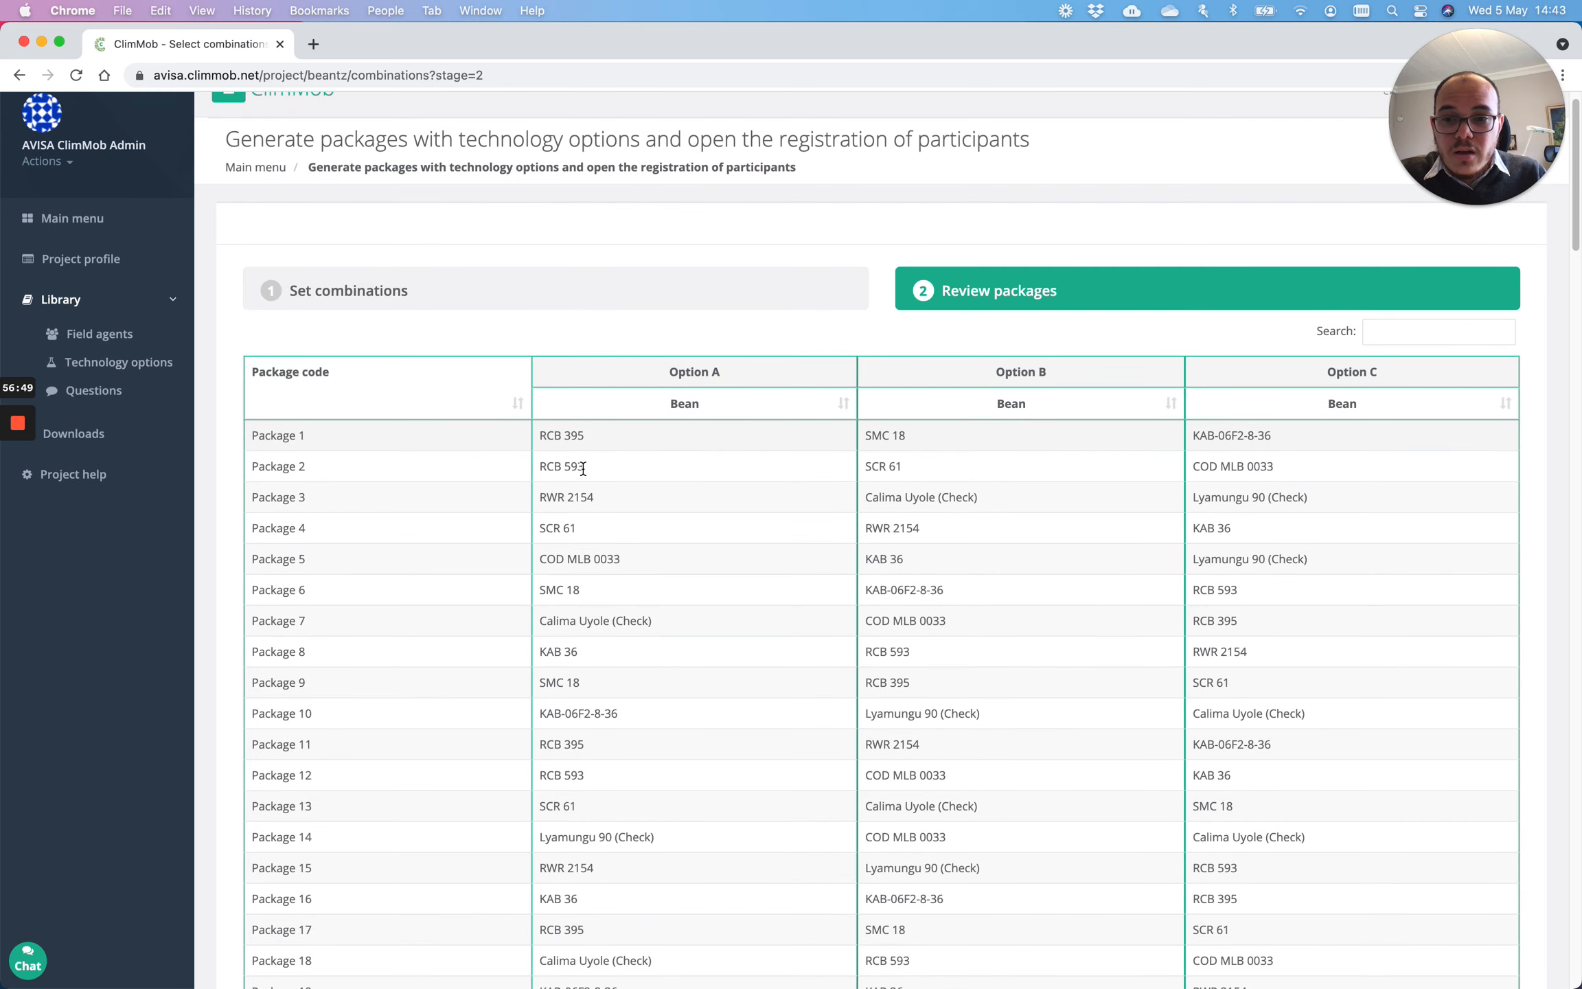
{"action": "left_click_drag", "start_coordinate": [256, 435], "coordinate": [1302, 712]}
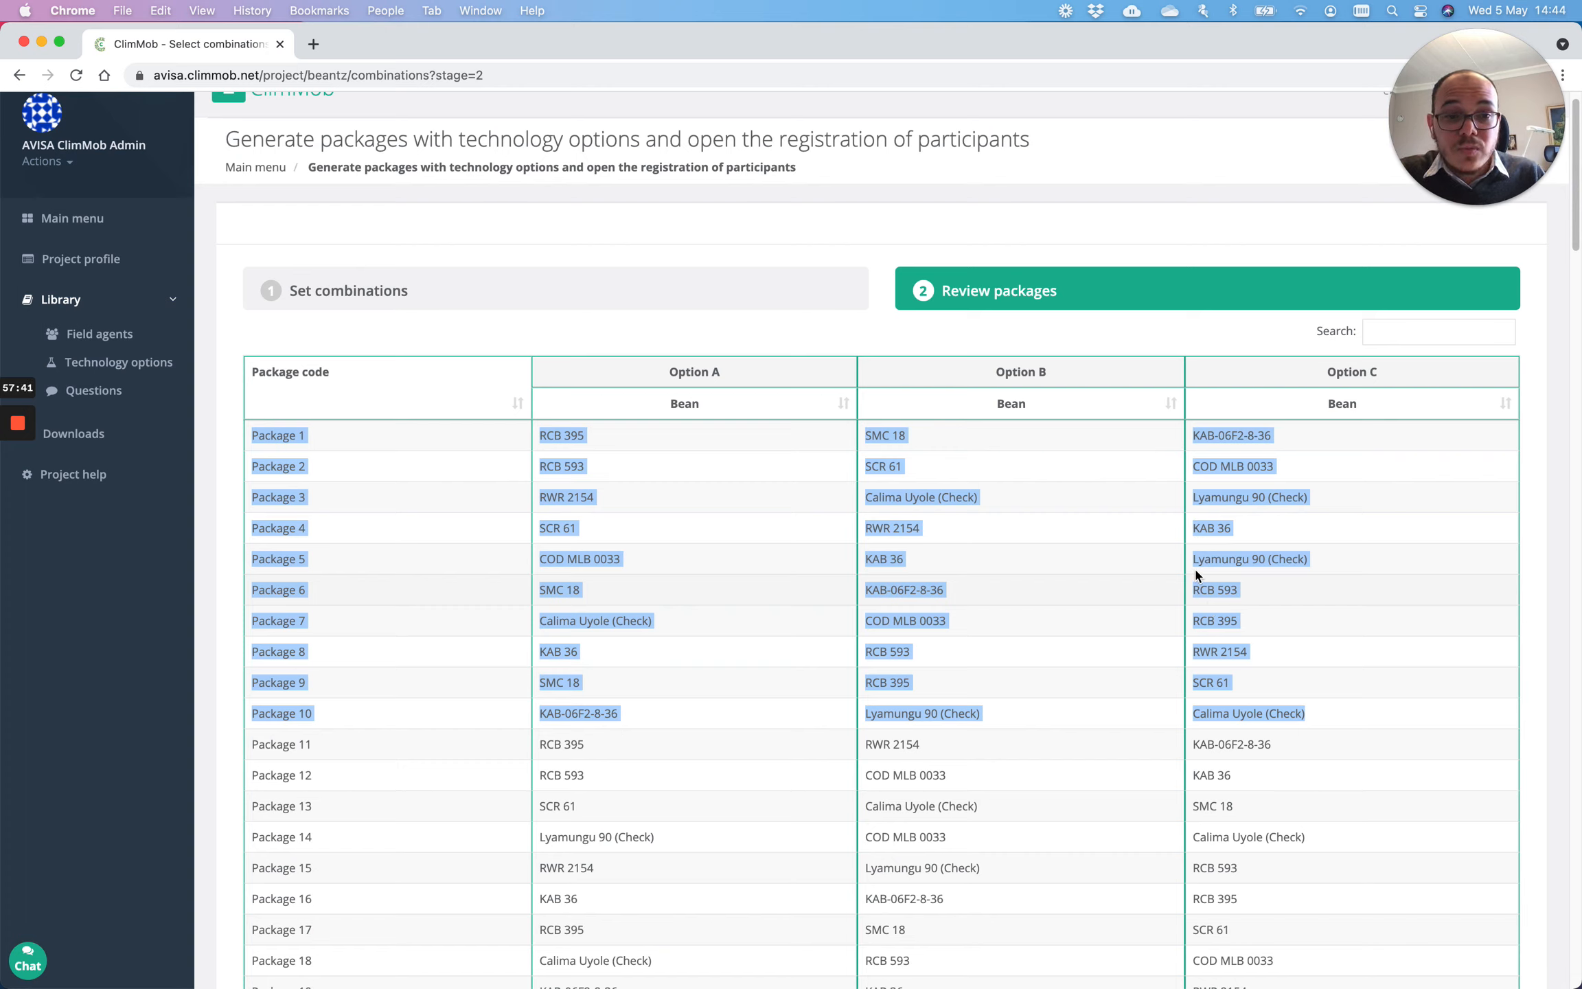
Step: Highlight the Calima Uyole (Check) entries in packages 3, 10 and 7
{"action": "left_click", "coordinate": [997, 500]}
{"action": "left_click_drag", "start_coordinate": [996, 499], "coordinate": [863, 499]}
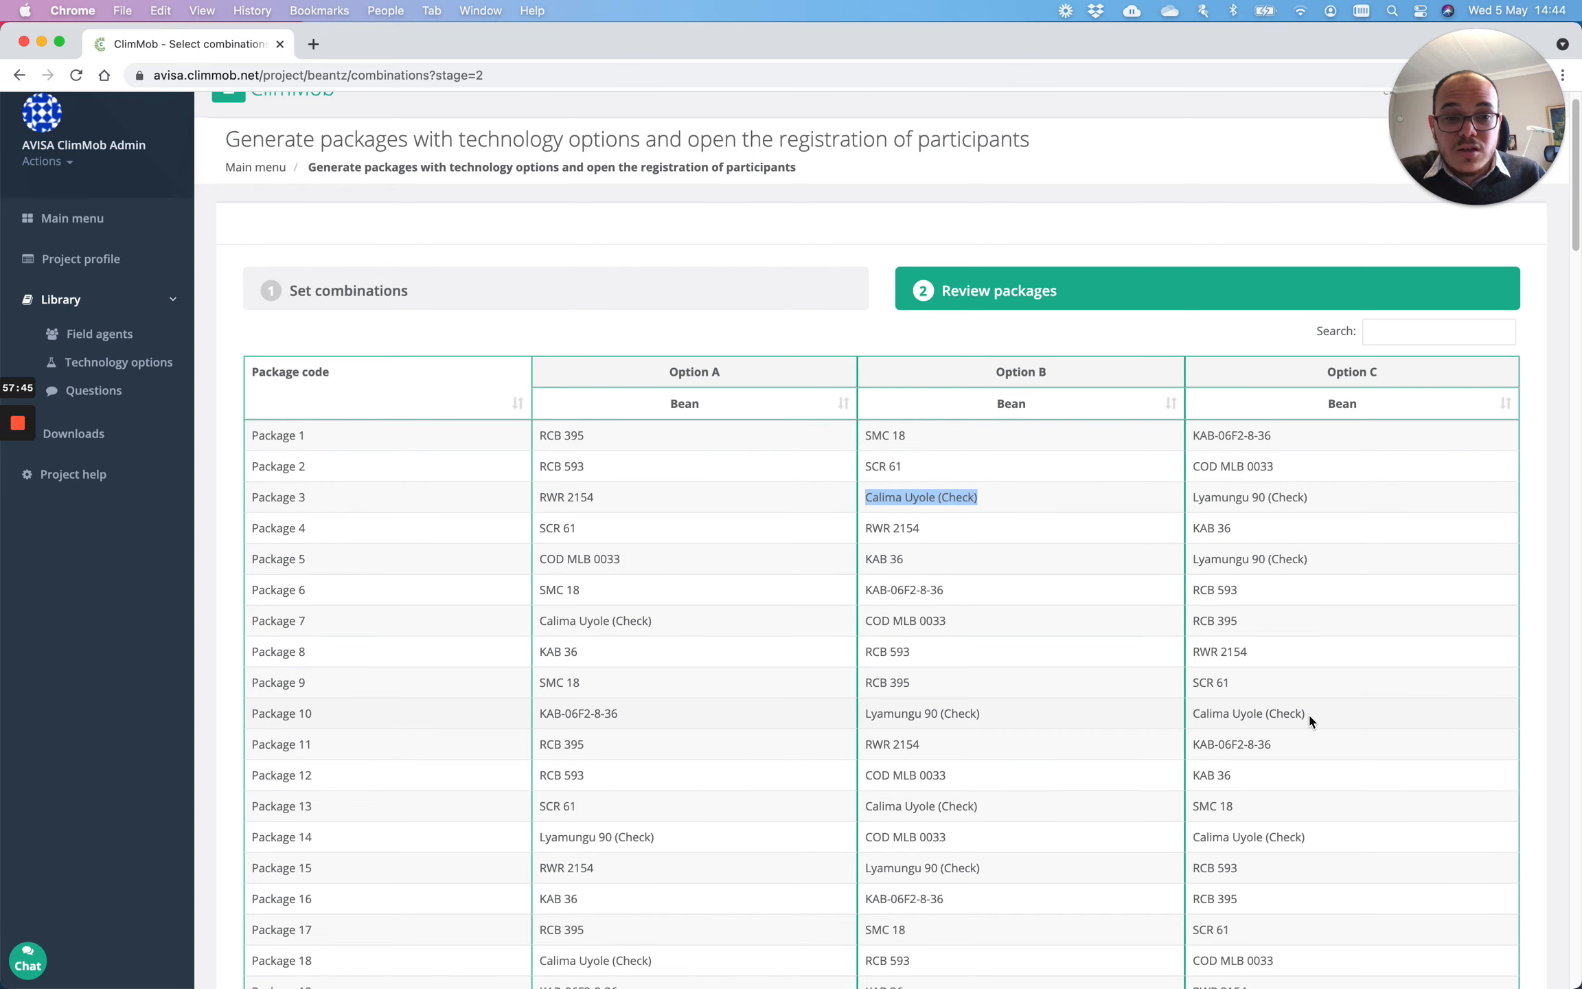
{"action": "left_click_drag", "start_coordinate": [1309, 716], "coordinate": [1186, 719]}
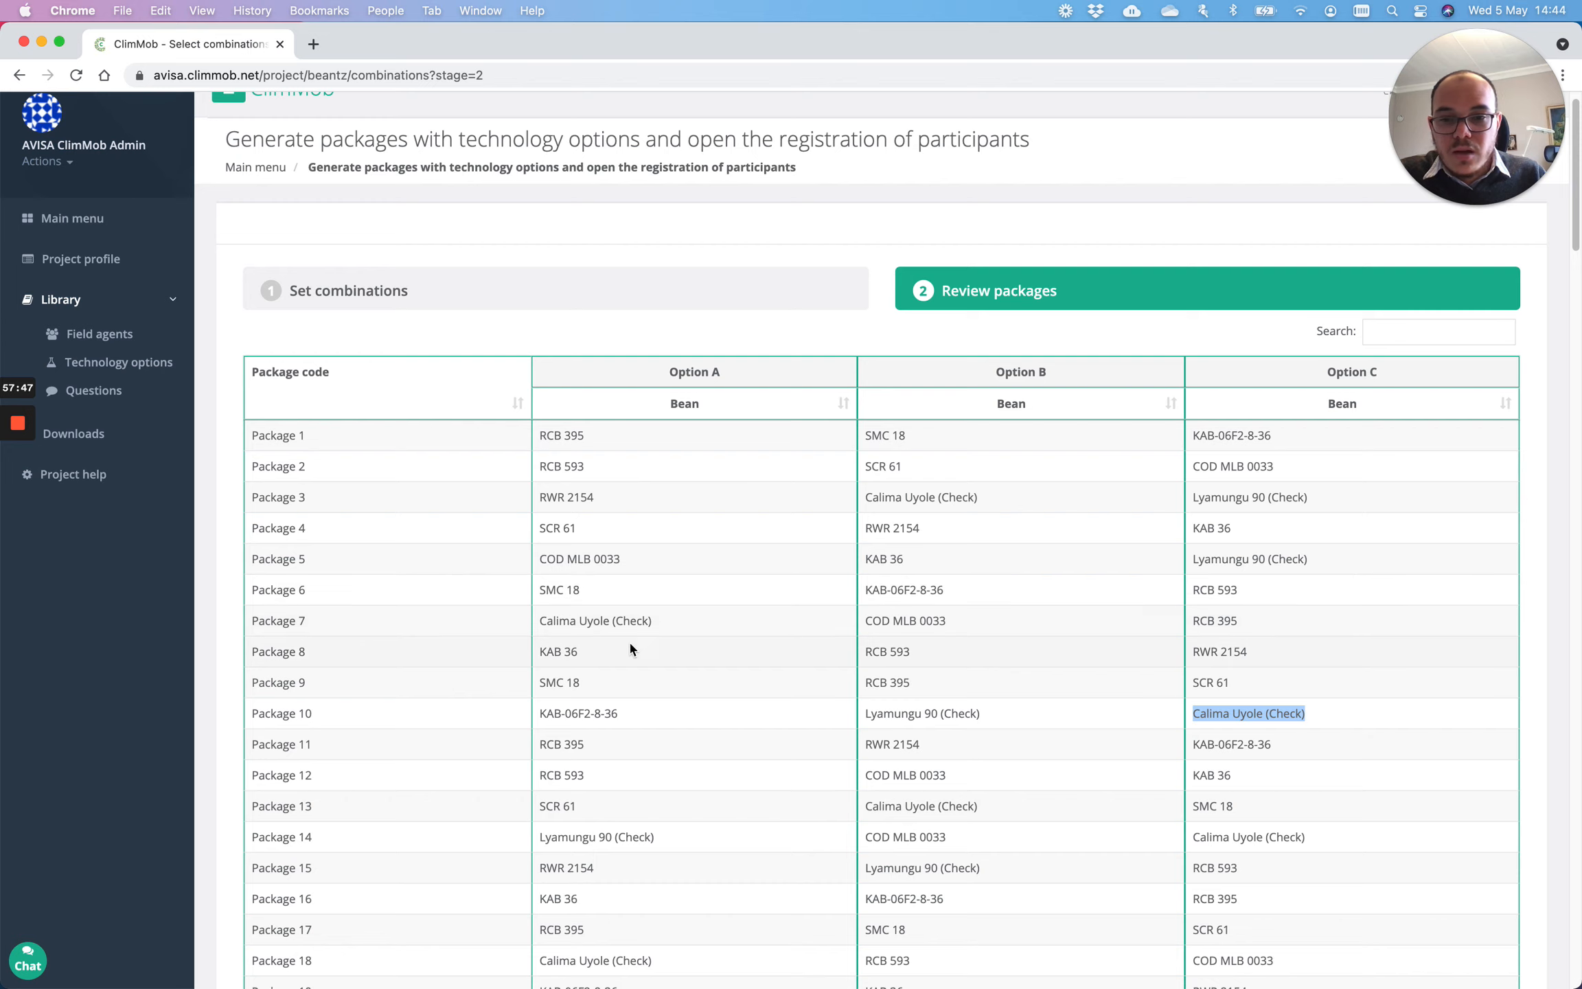
{"action": "left_click_drag", "start_coordinate": [654, 621], "coordinate": [541, 620]}
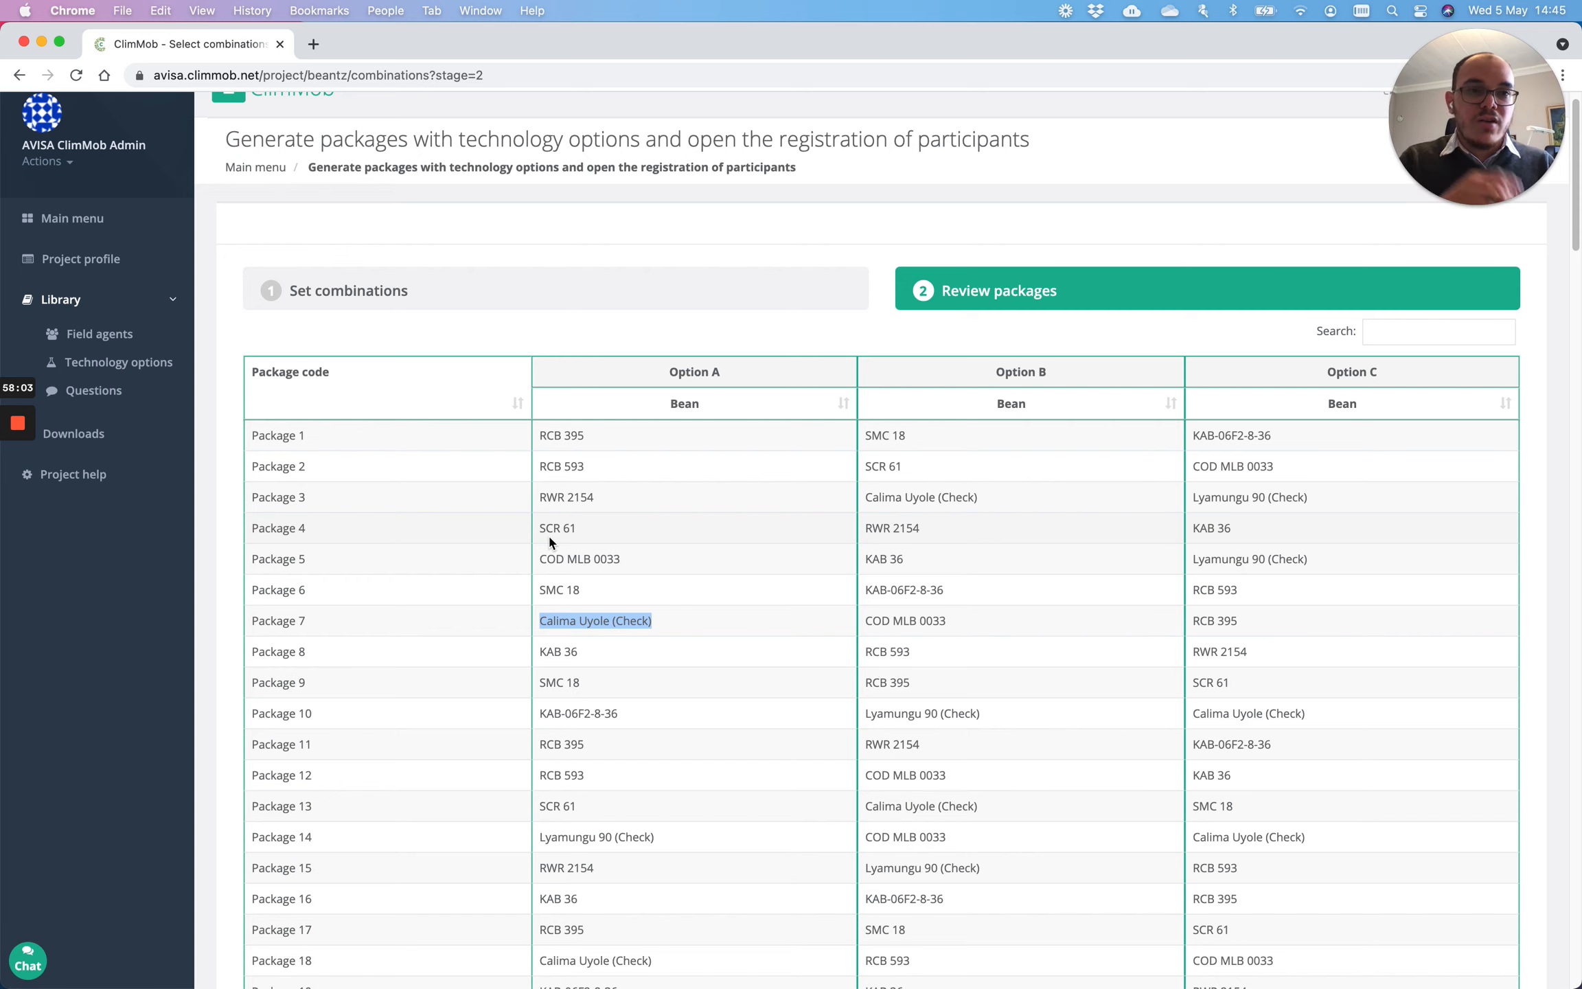
Step: Confirm the package combinations, opening registration for 150 participants
{"action": "scroll", "coordinate": [701, 487], "scroll_direction": "down", "scroll_amount": 20}
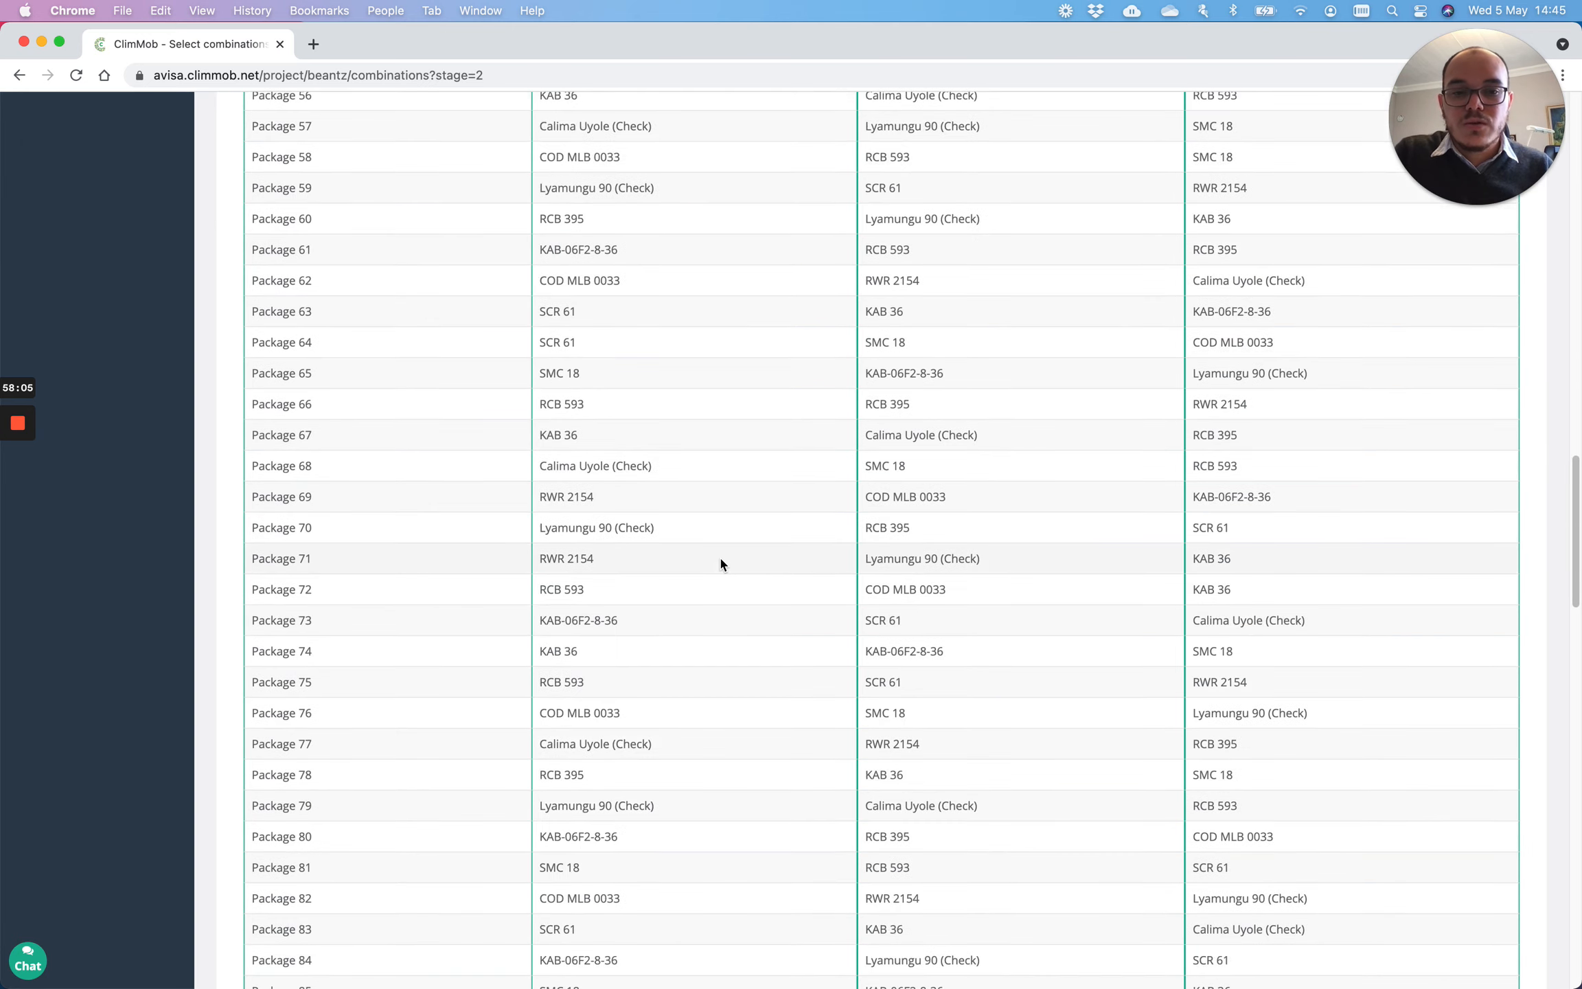
{"action": "scroll", "coordinate": [721, 553], "scroll_direction": "down", "scroll_amount": 20}
{"action": "left_click", "coordinate": [1476, 895]}
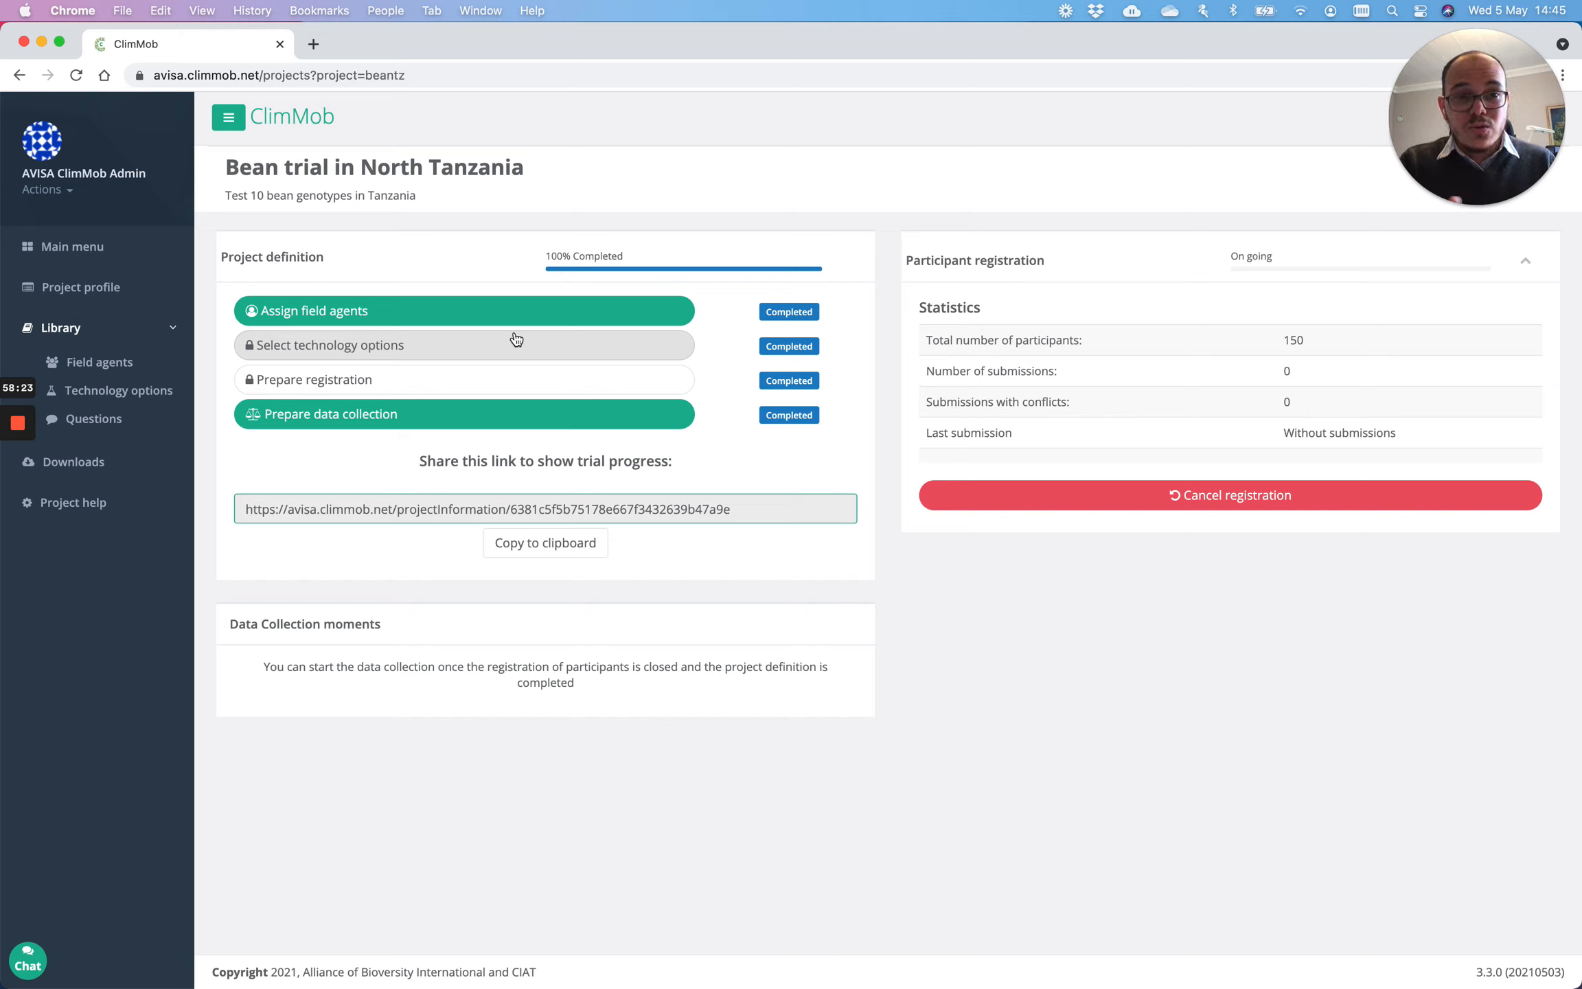
Step: Download 'List with randomized trial packages' as packages_beantz.csv and open it in Excel
{"action": "left_click", "coordinate": [120, 468]}
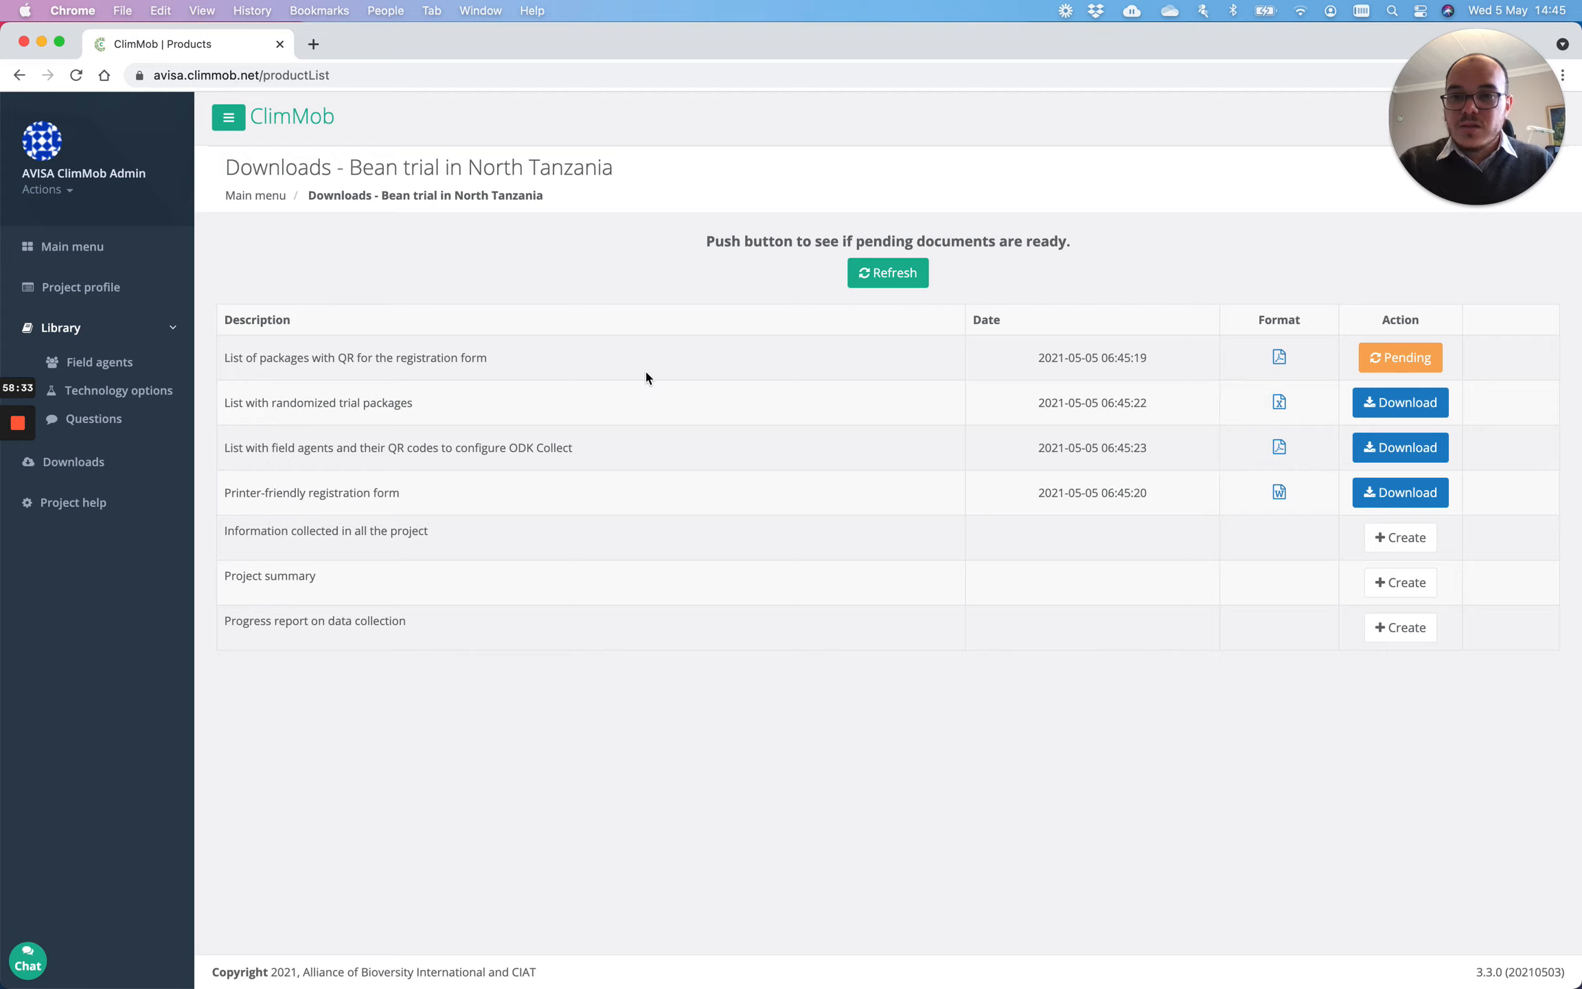
{"action": "left_click", "coordinate": [1420, 406]}
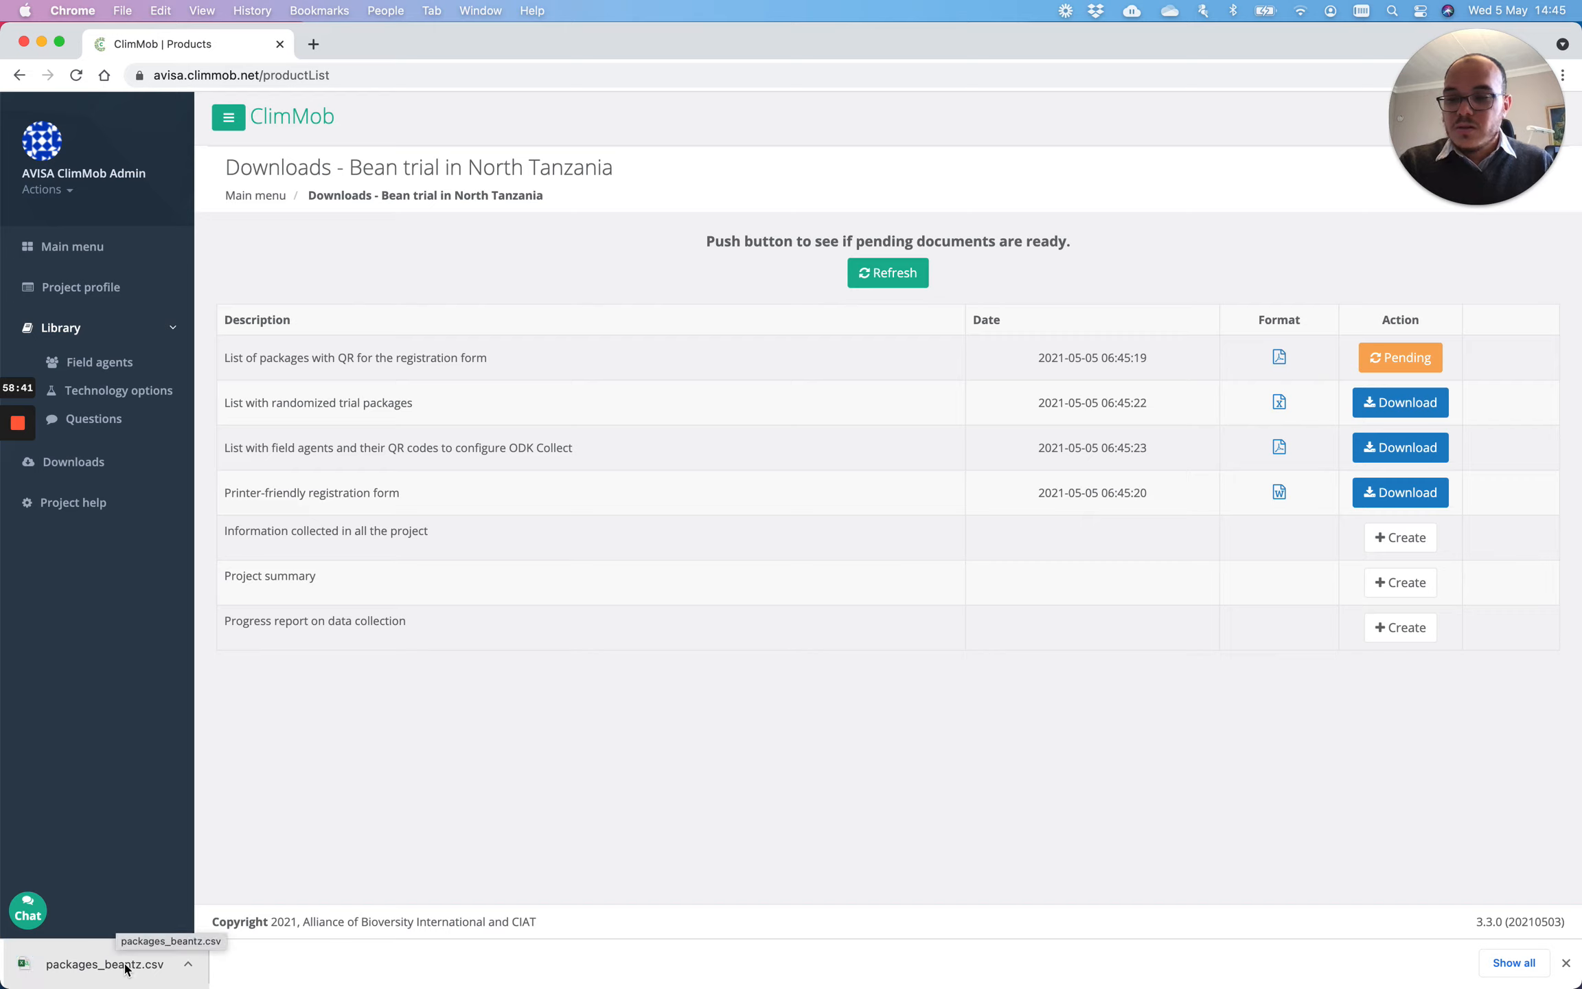
{"action": "left_click", "coordinate": [115, 964]}
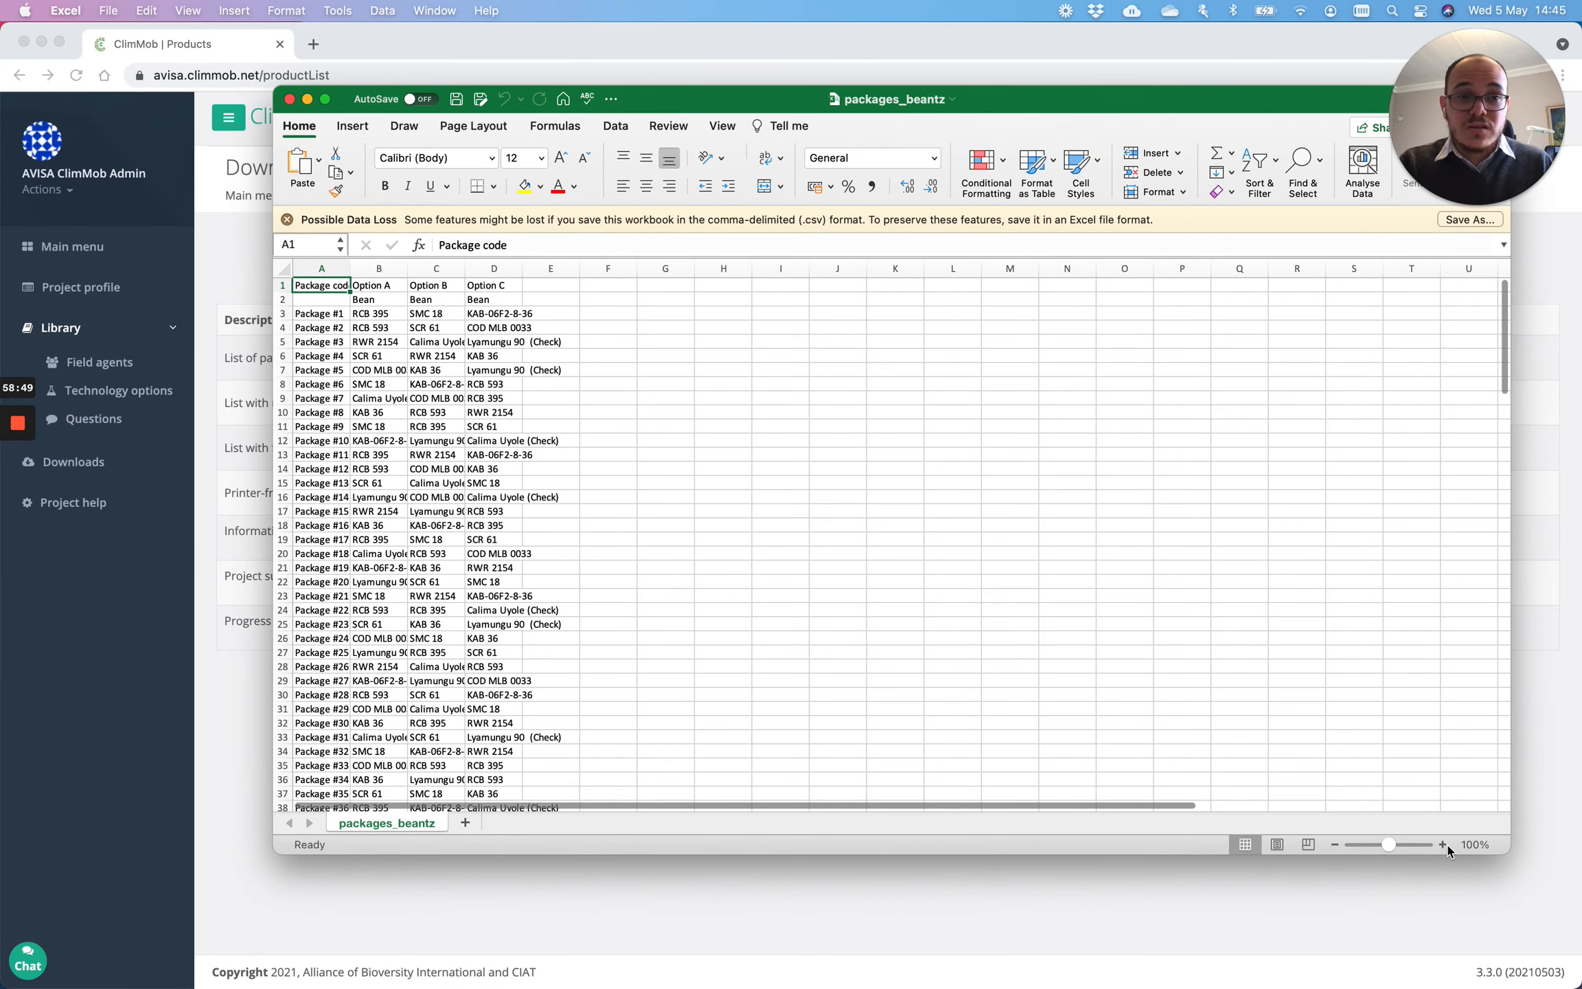
Step: Zoom in on the sheet and widen columns A to D to show full variety names
{"action": "left_click", "coordinate": [1443, 844]}
{"action": "left_click", "coordinate": [1443, 844]}
{"action": "left_click", "coordinate": [1443, 844]}
{"action": "left_click", "coordinate": [1443, 843]}
{"action": "left_click", "coordinate": [1442, 844]}
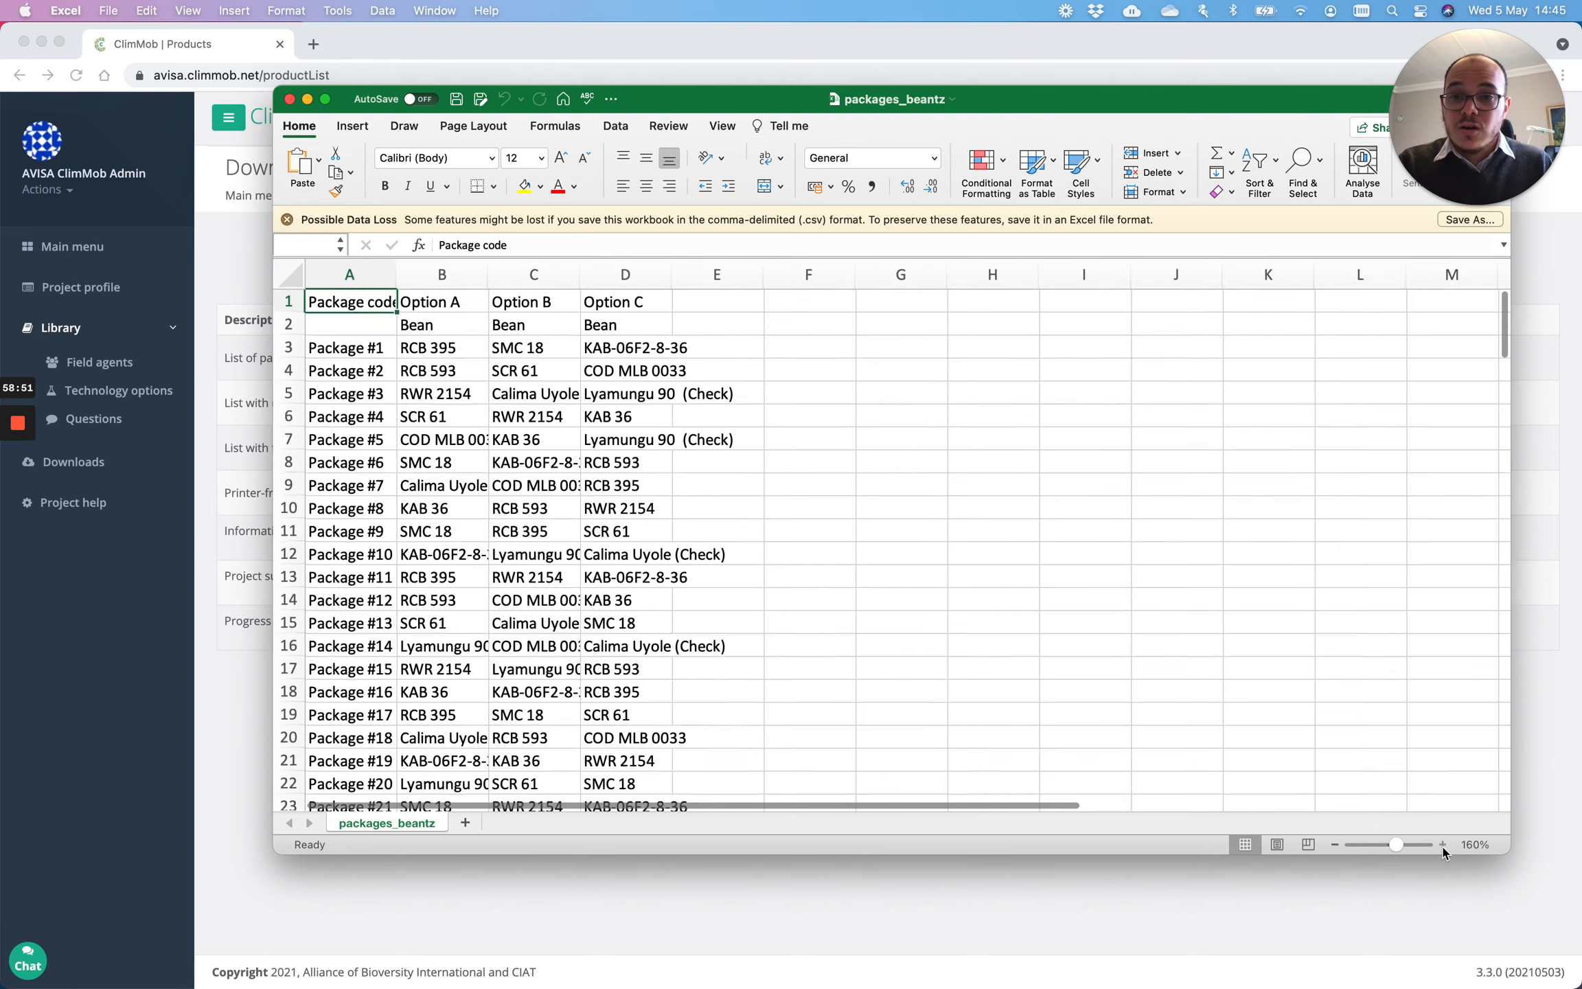
{"action": "left_click", "coordinate": [1443, 844]}
{"action": "left_click", "coordinate": [1443, 843]}
{"action": "left_click", "coordinate": [1443, 844]}
{"action": "left_click", "coordinate": [1443, 844]}
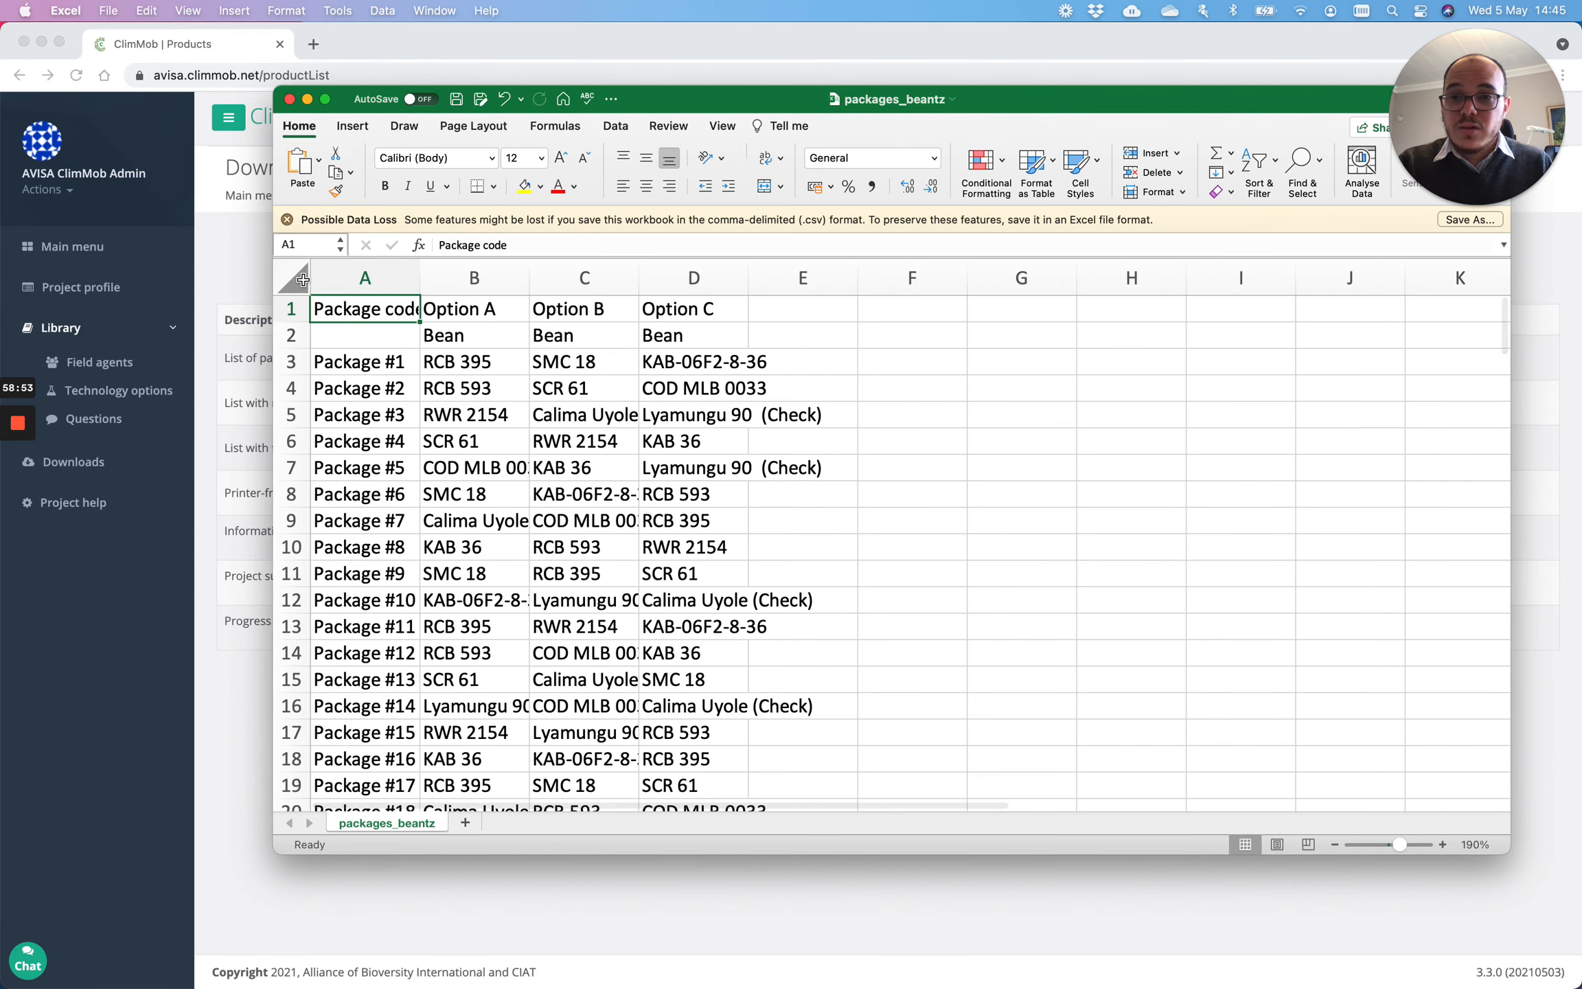
{"action": "left_click", "coordinate": [364, 278]}
{"action": "left_click_drag", "start_coordinate": [382, 279], "coordinate": [840, 281]}
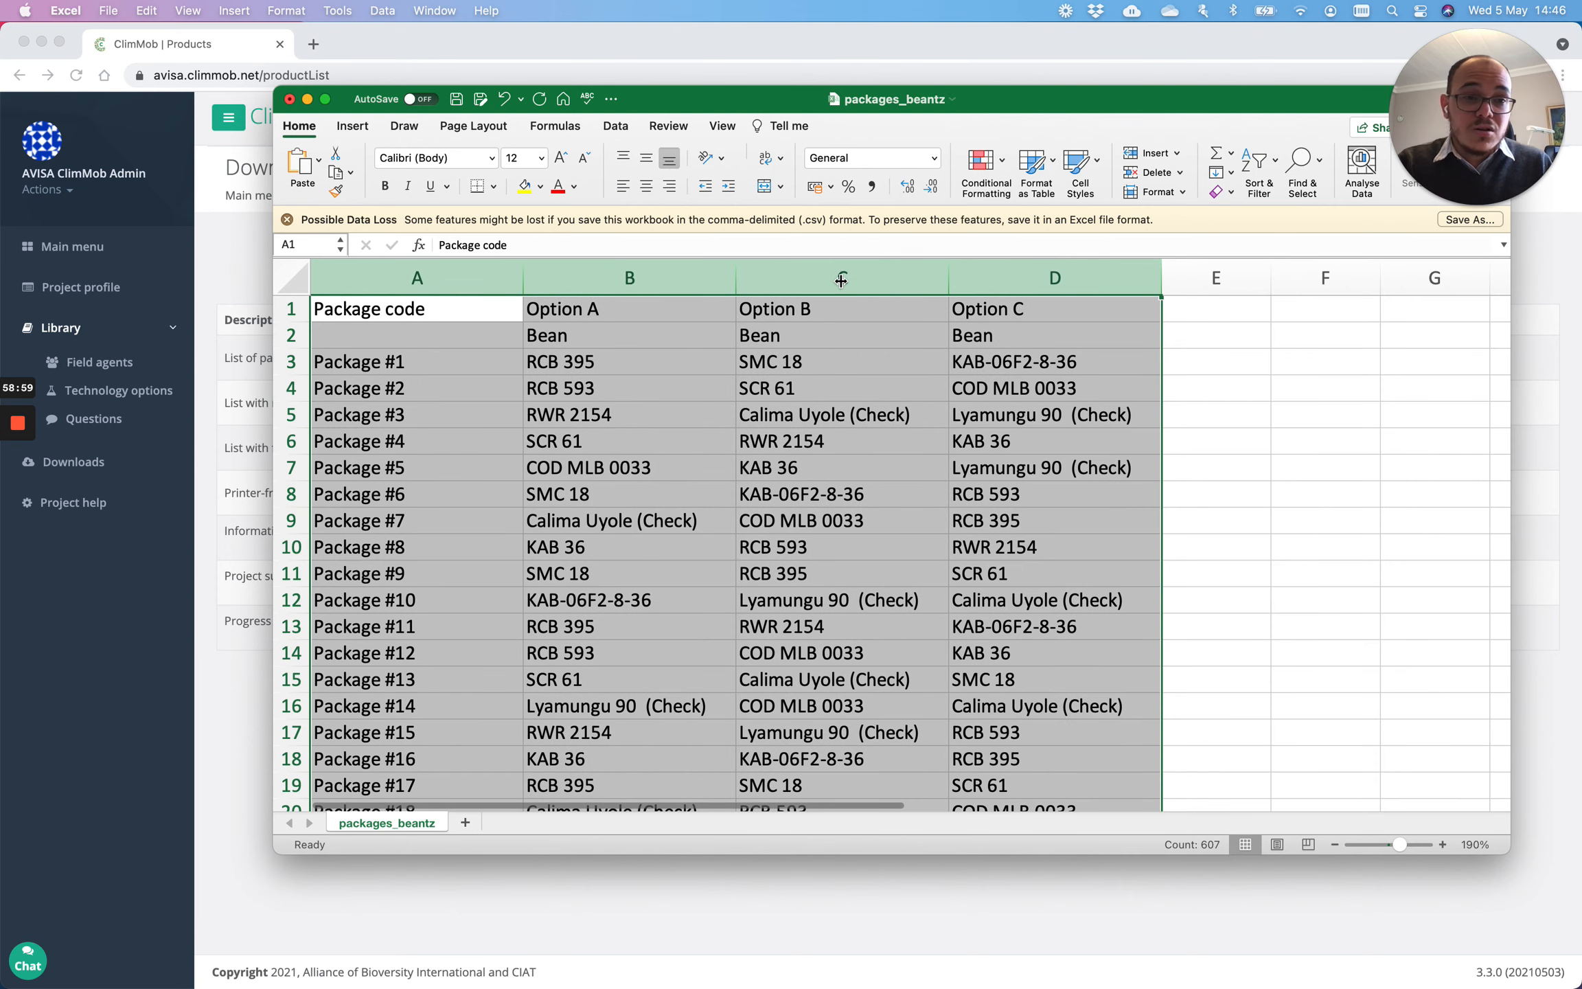
Step: Inspect the varieties of packages 1 and 2, starting with cell B3
{"action": "left_click", "coordinate": [547, 354]}
{"action": "left_click", "coordinate": [818, 365]}
{"action": "left_click", "coordinate": [989, 364]}
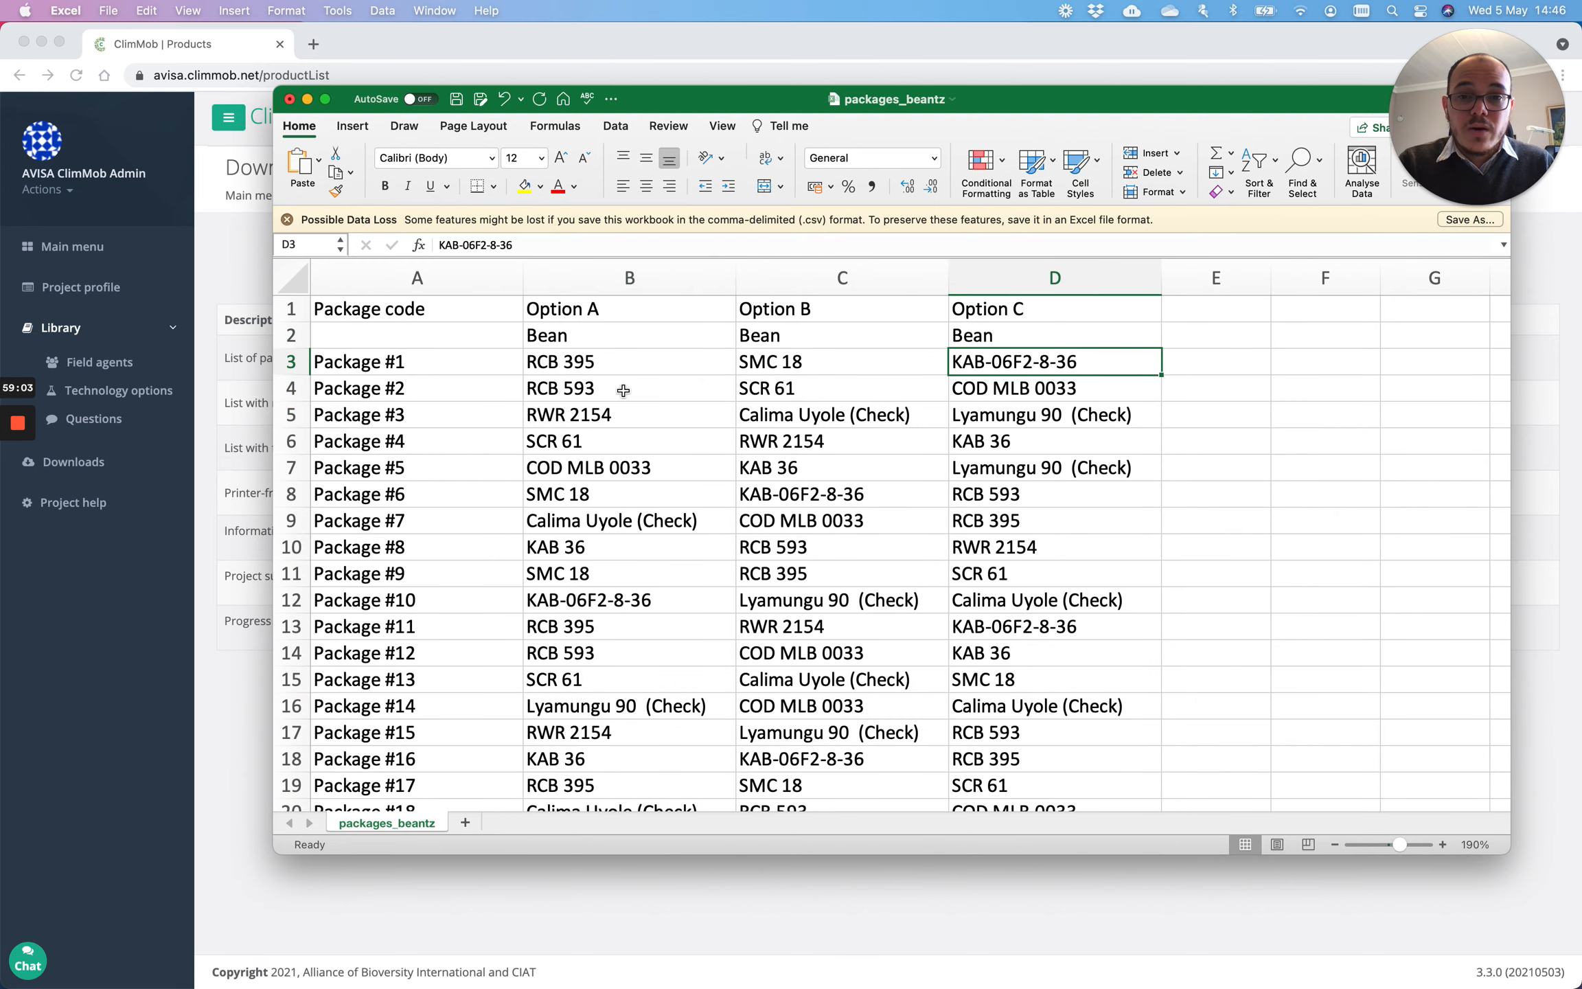
{"action": "left_click", "coordinate": [593, 401]}
{"action": "left_click", "coordinate": [824, 389]}
{"action": "left_click", "coordinate": [1044, 389]}
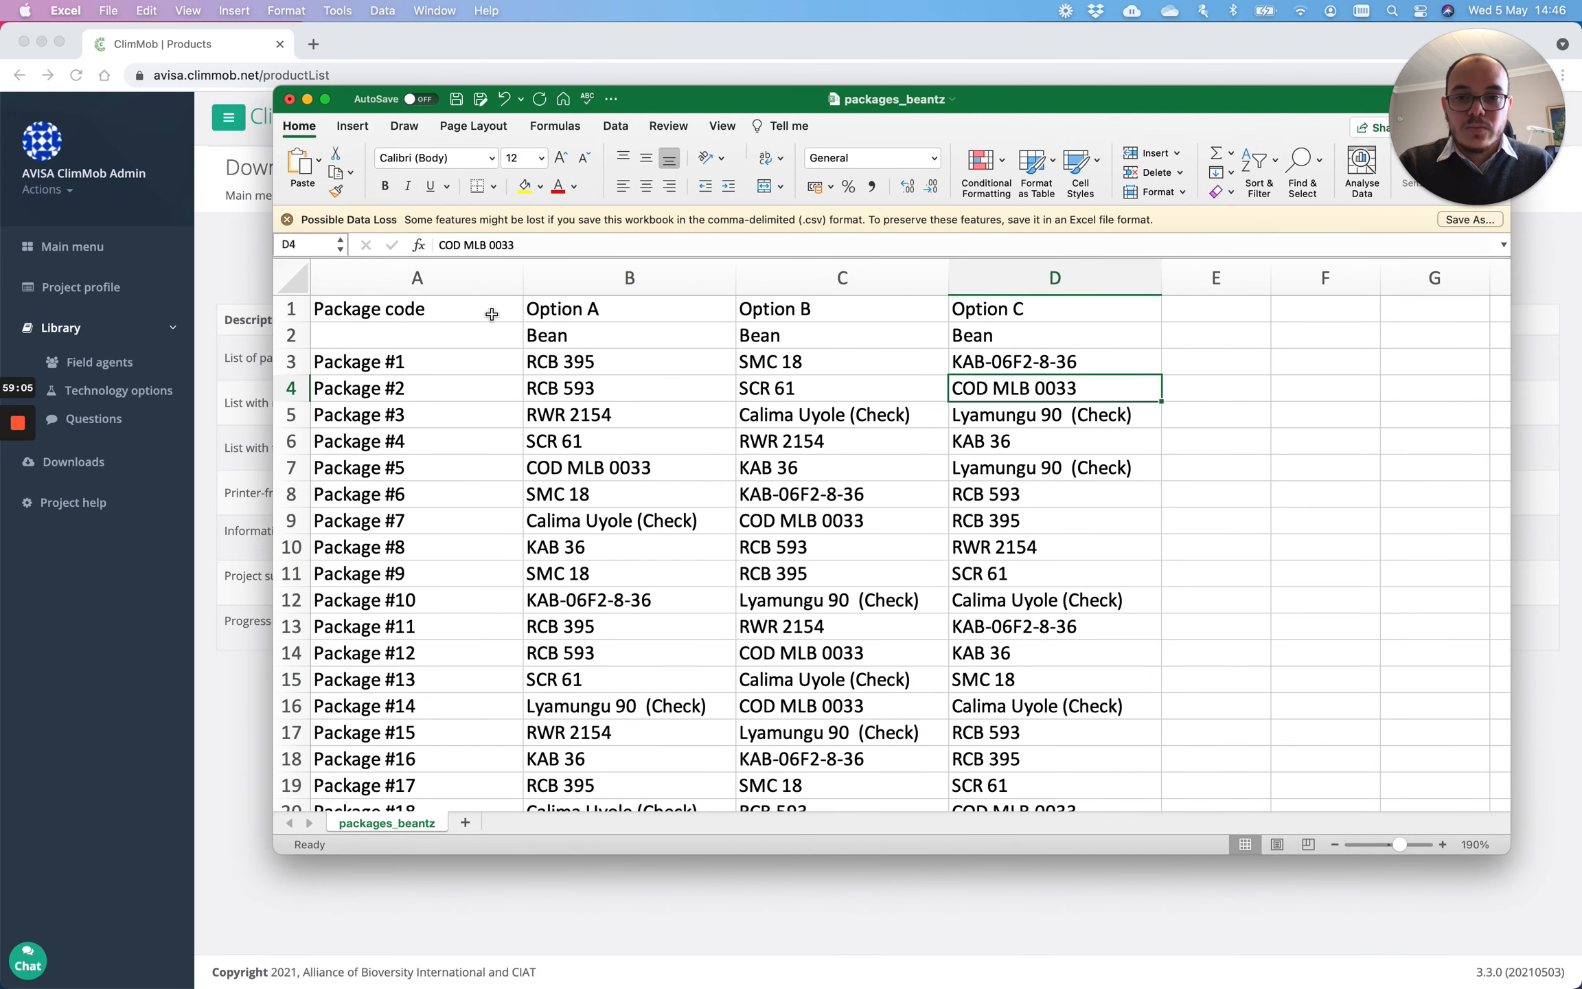
Step: Close packages_beantz.csv without saving and return to ClimMob's Main menu
{"action": "left_click", "coordinate": [290, 100]}
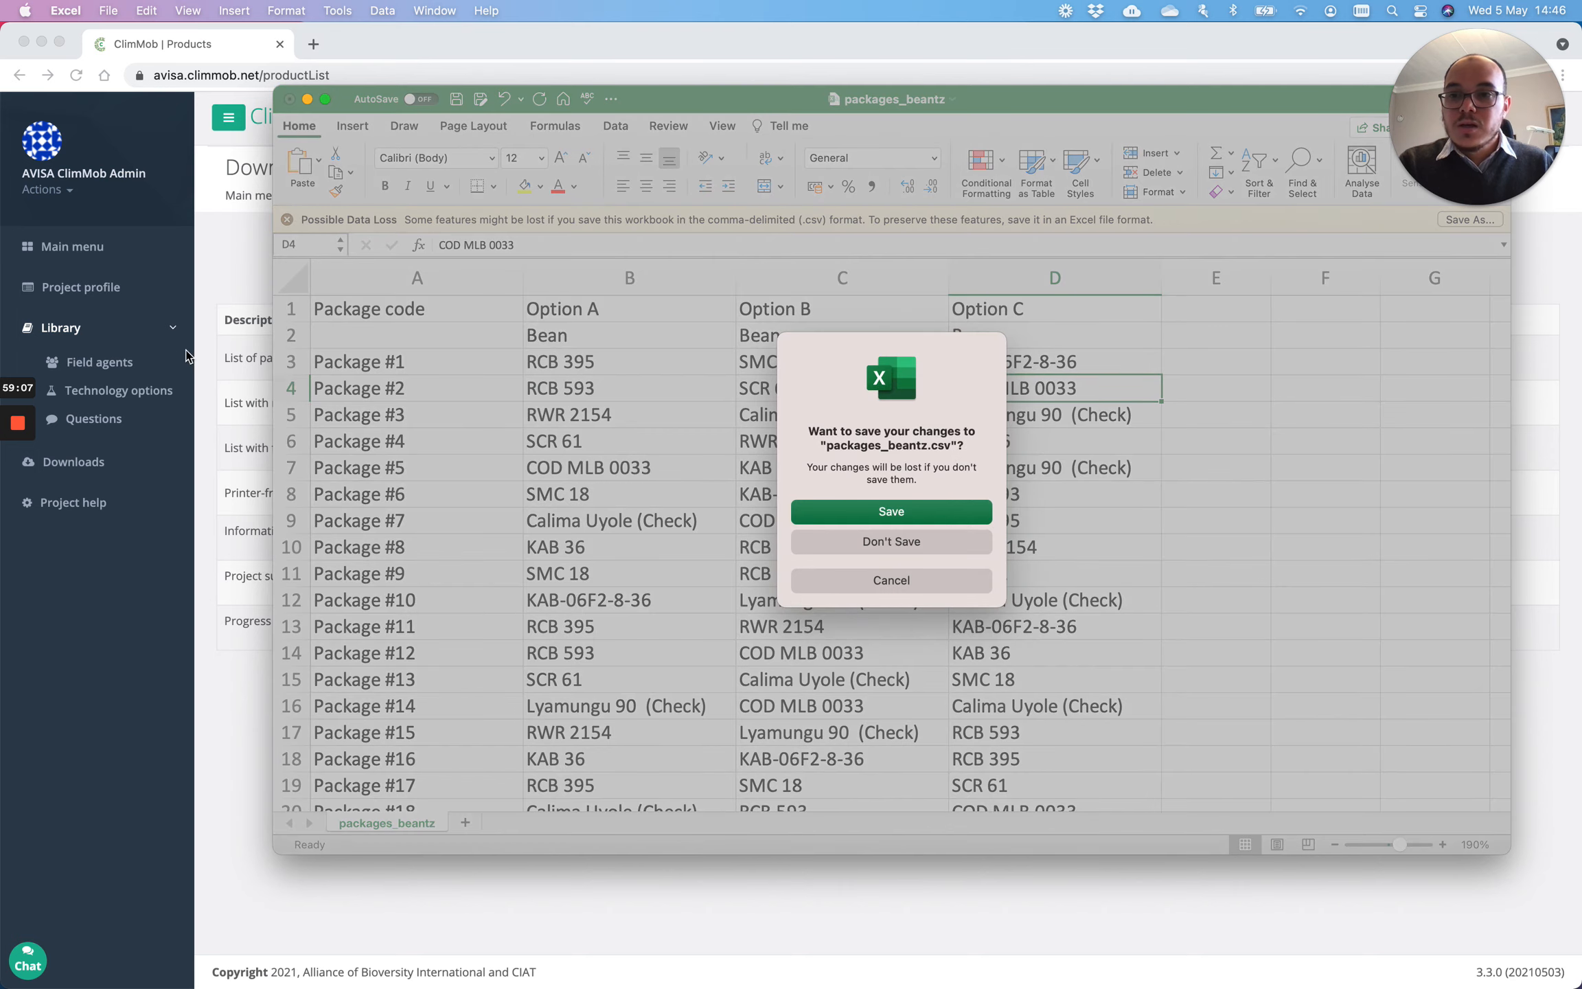
{"action": "left_click", "coordinate": [920, 543]}
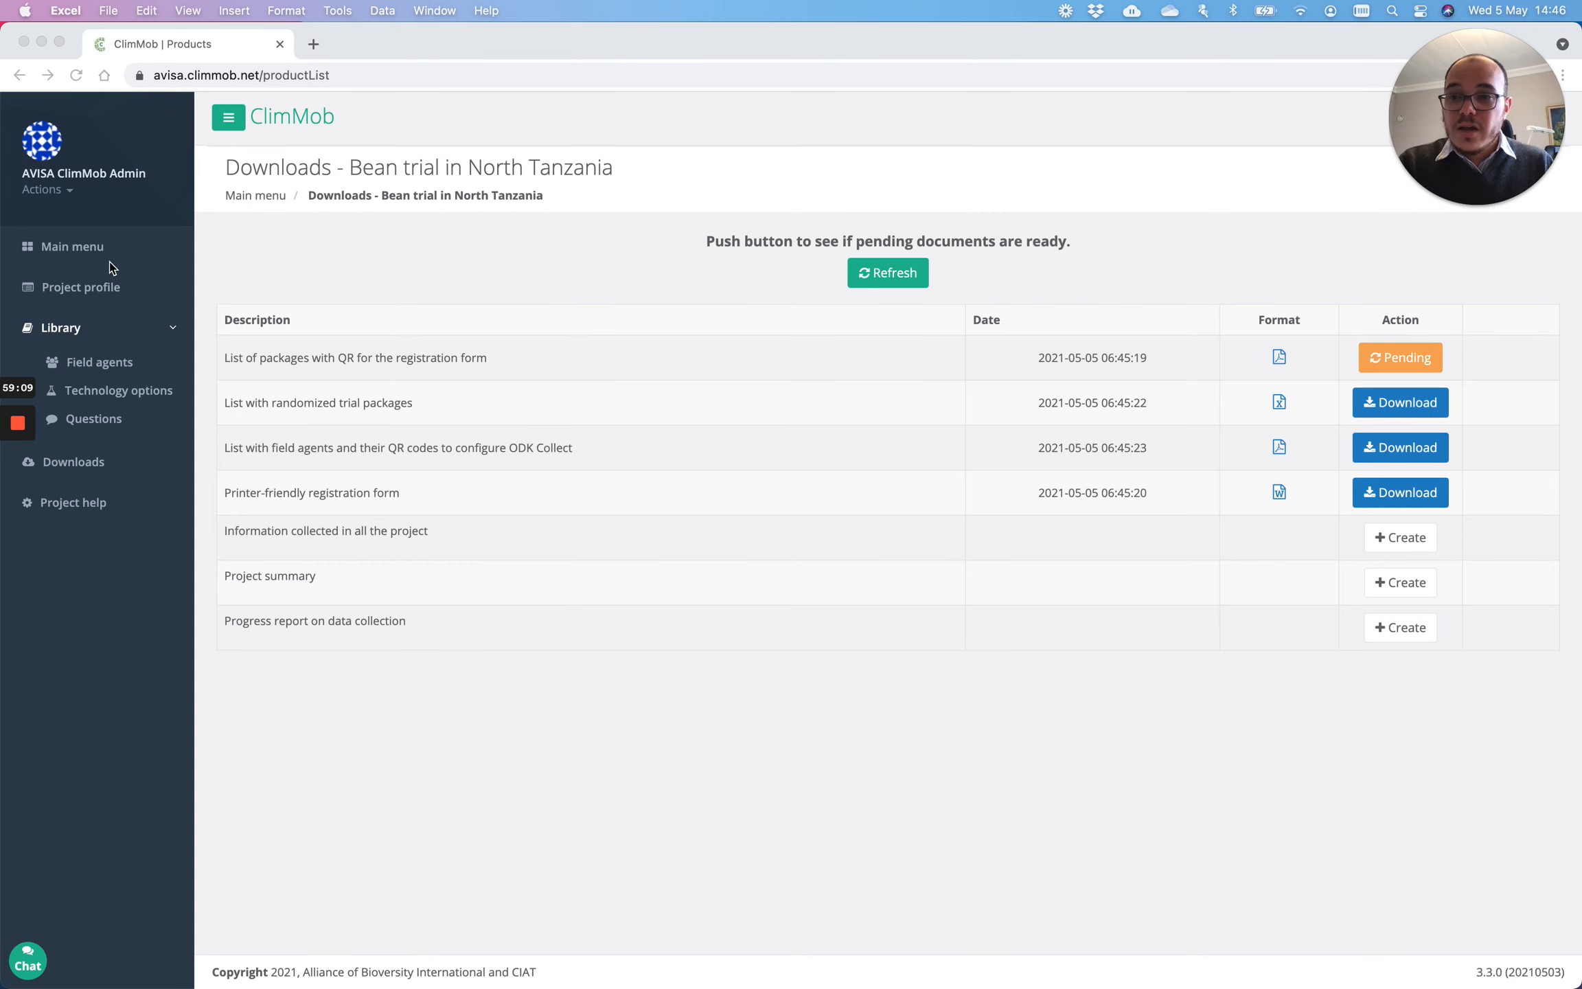
{"action": "left_click", "coordinate": [109, 249]}
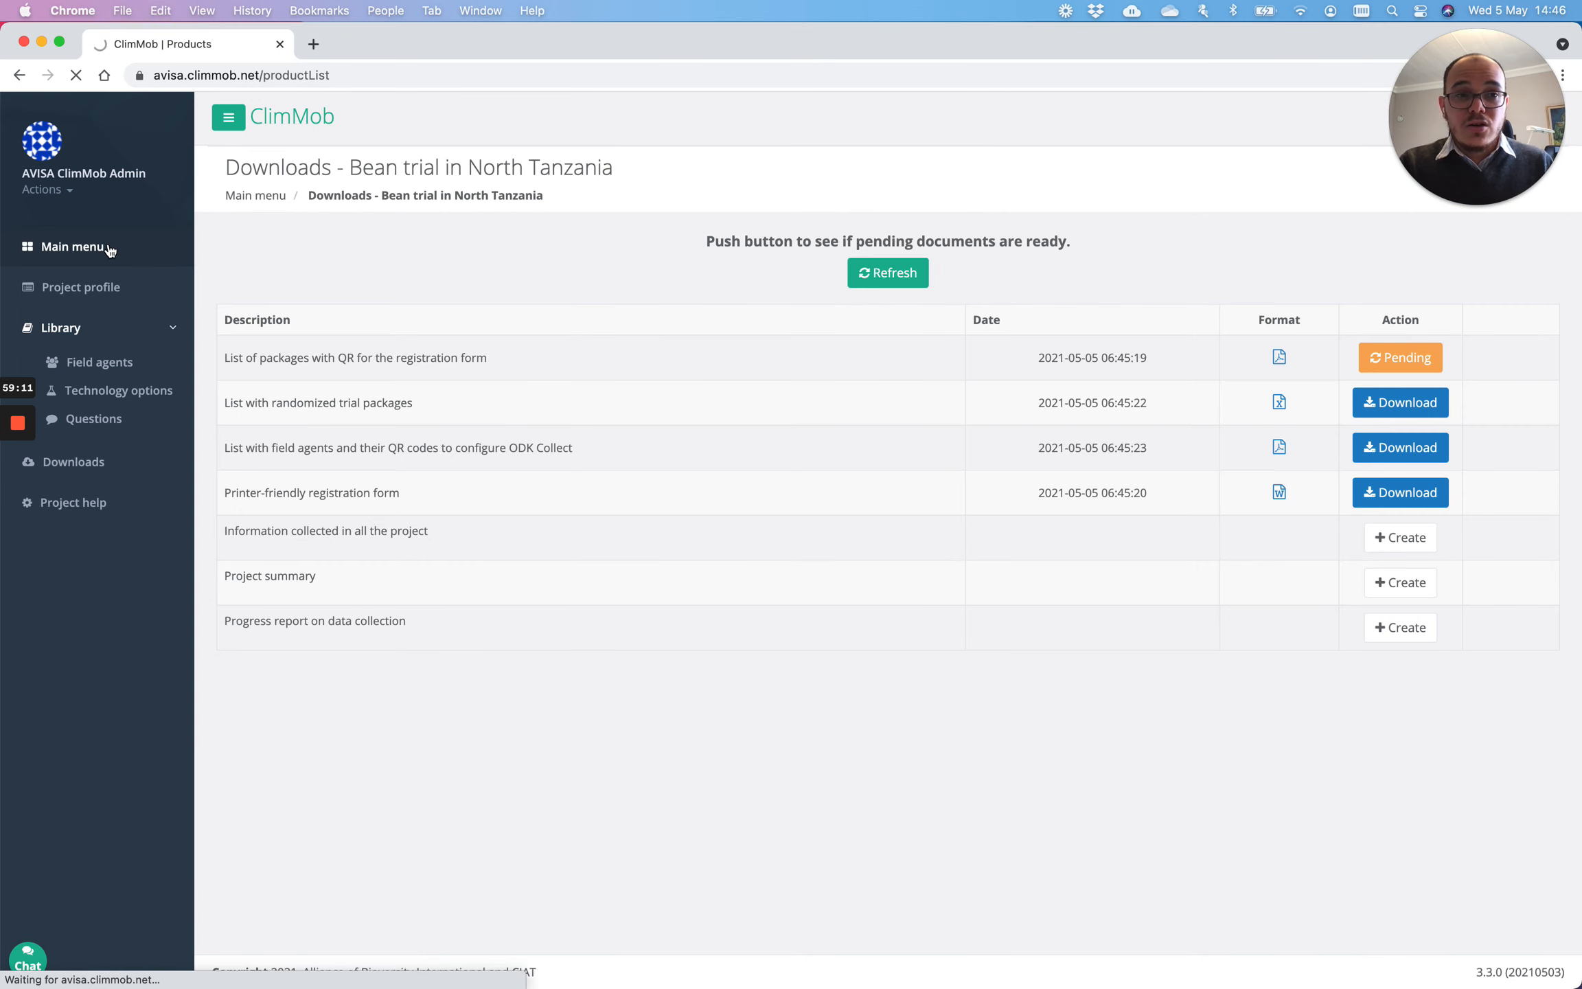